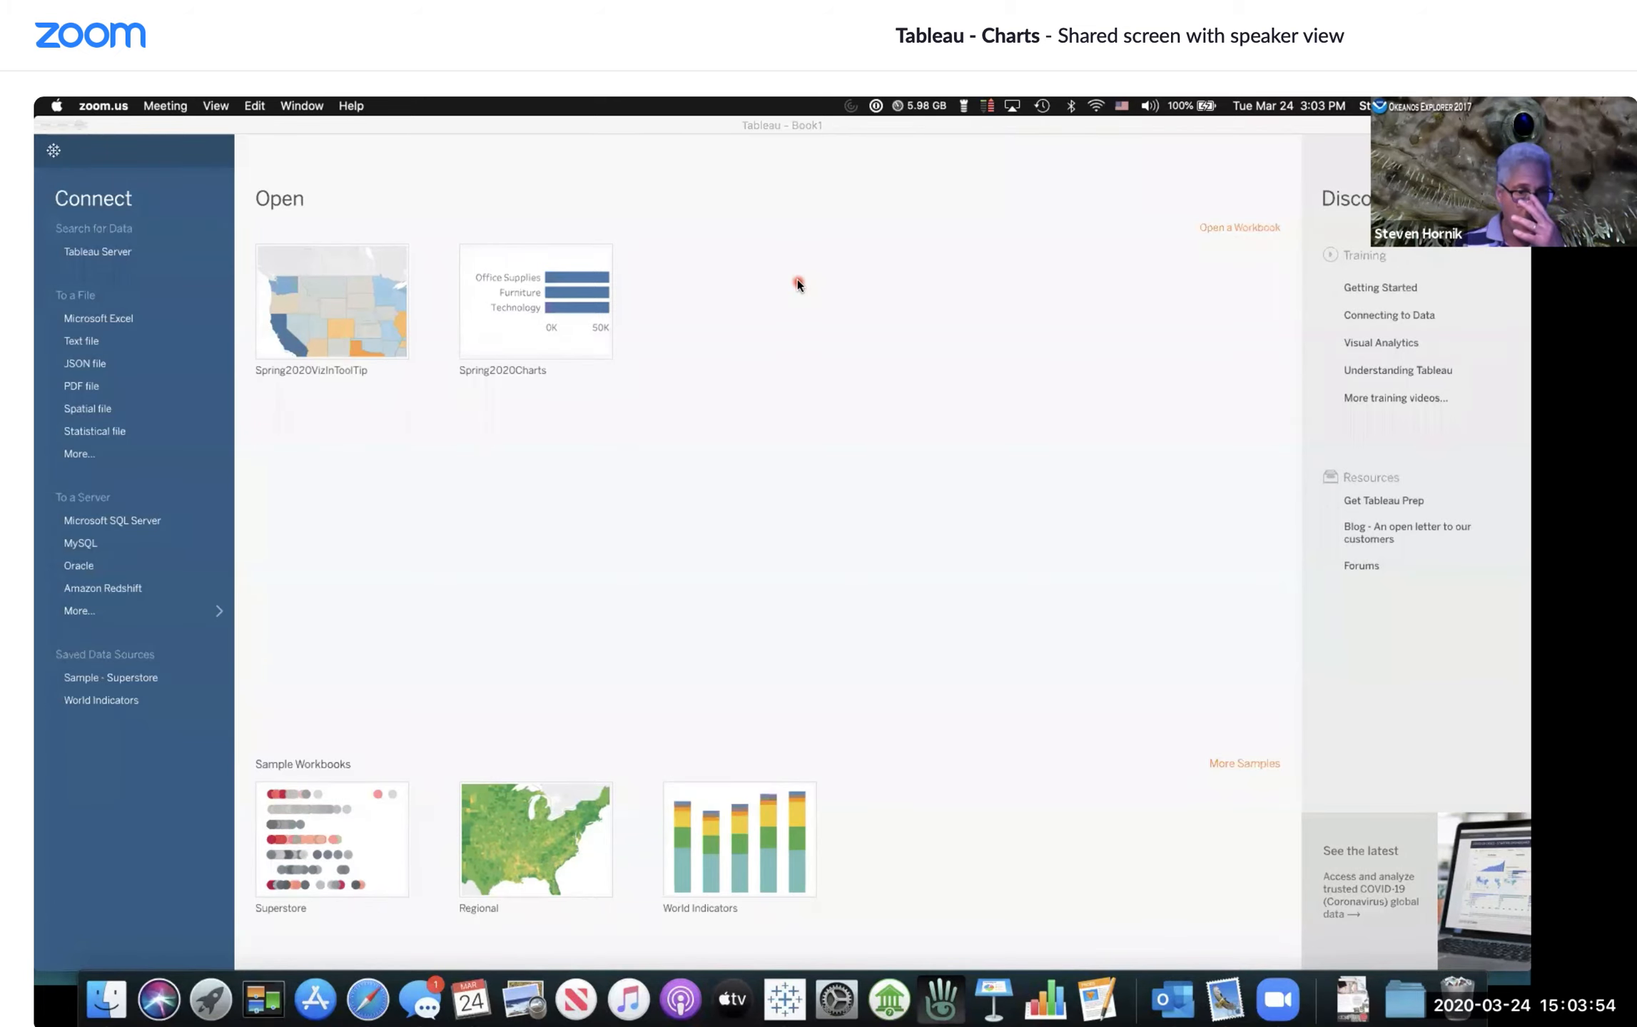
Step: Start a Microsoft Excel data connection and browse into the iCloud Documents folder
click(431, 465)
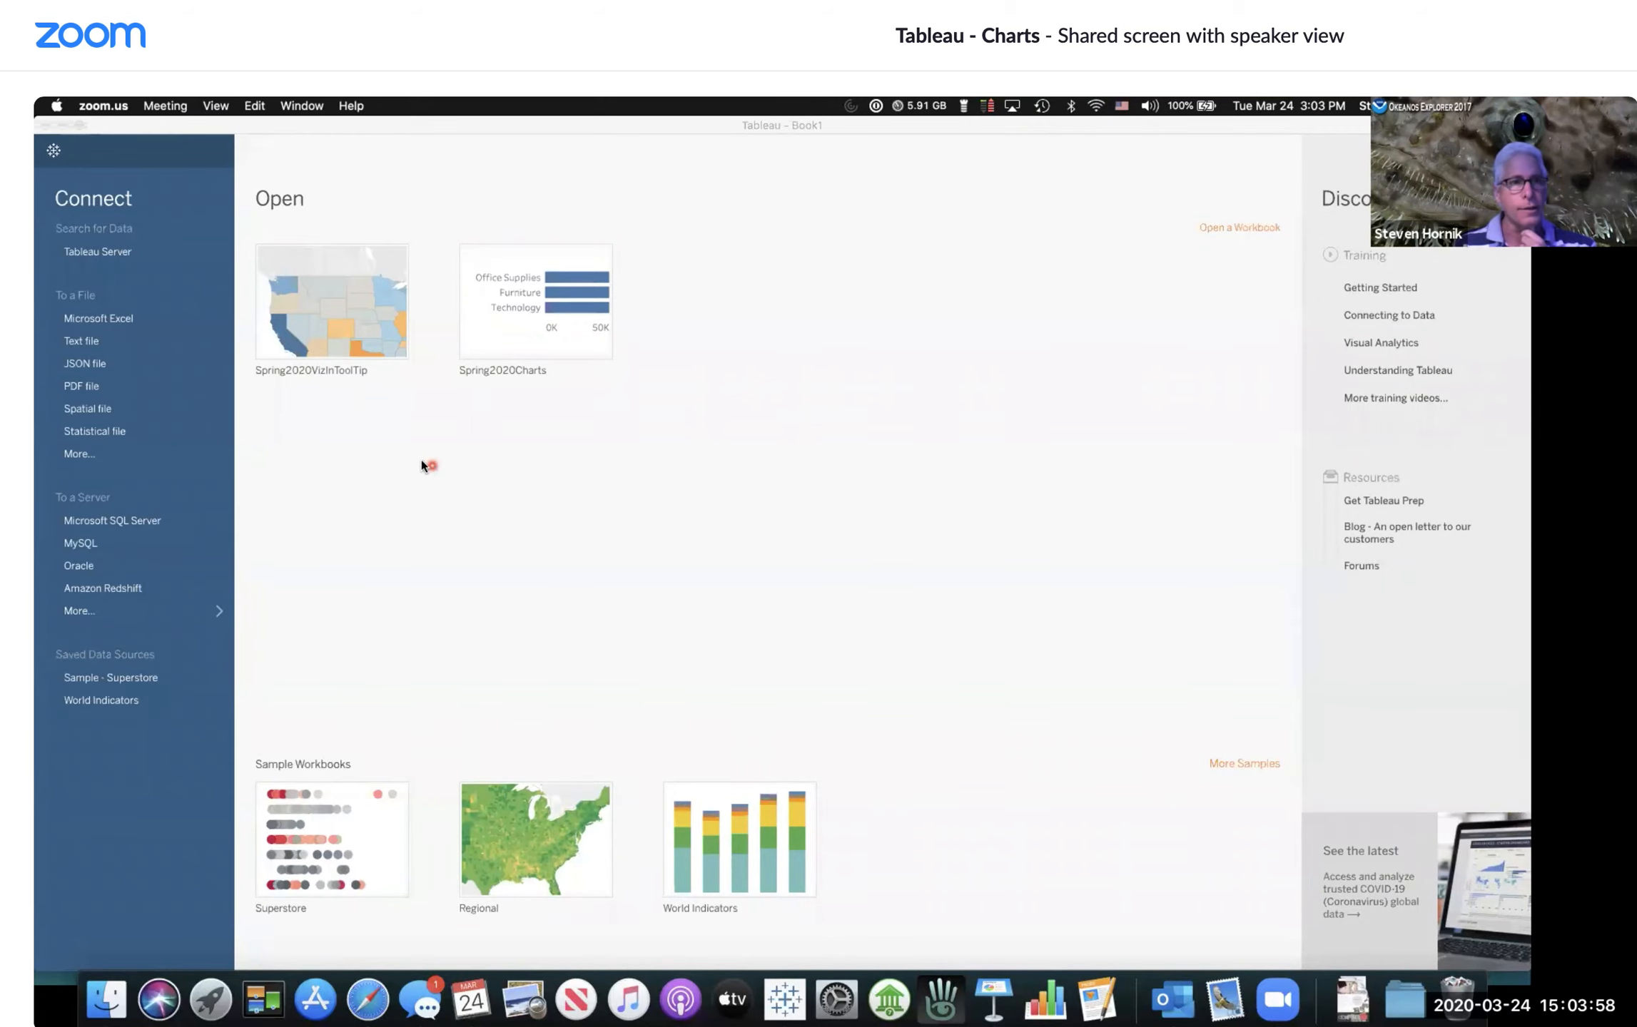
click(151, 341)
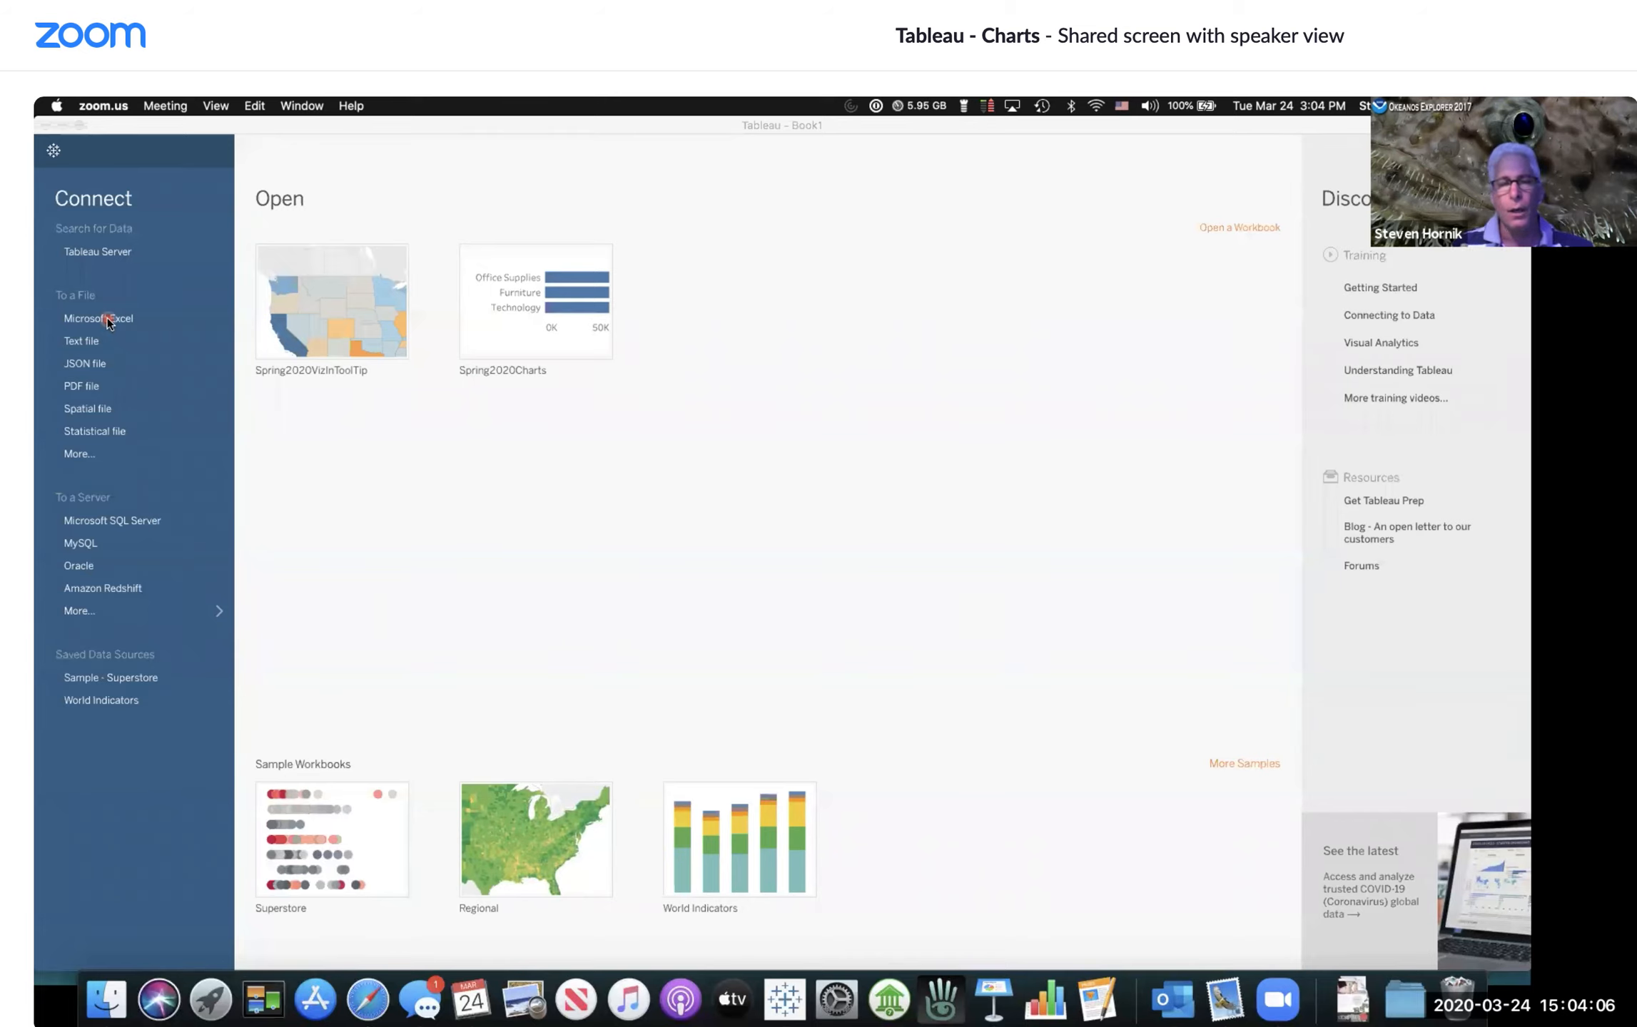
click(107, 322)
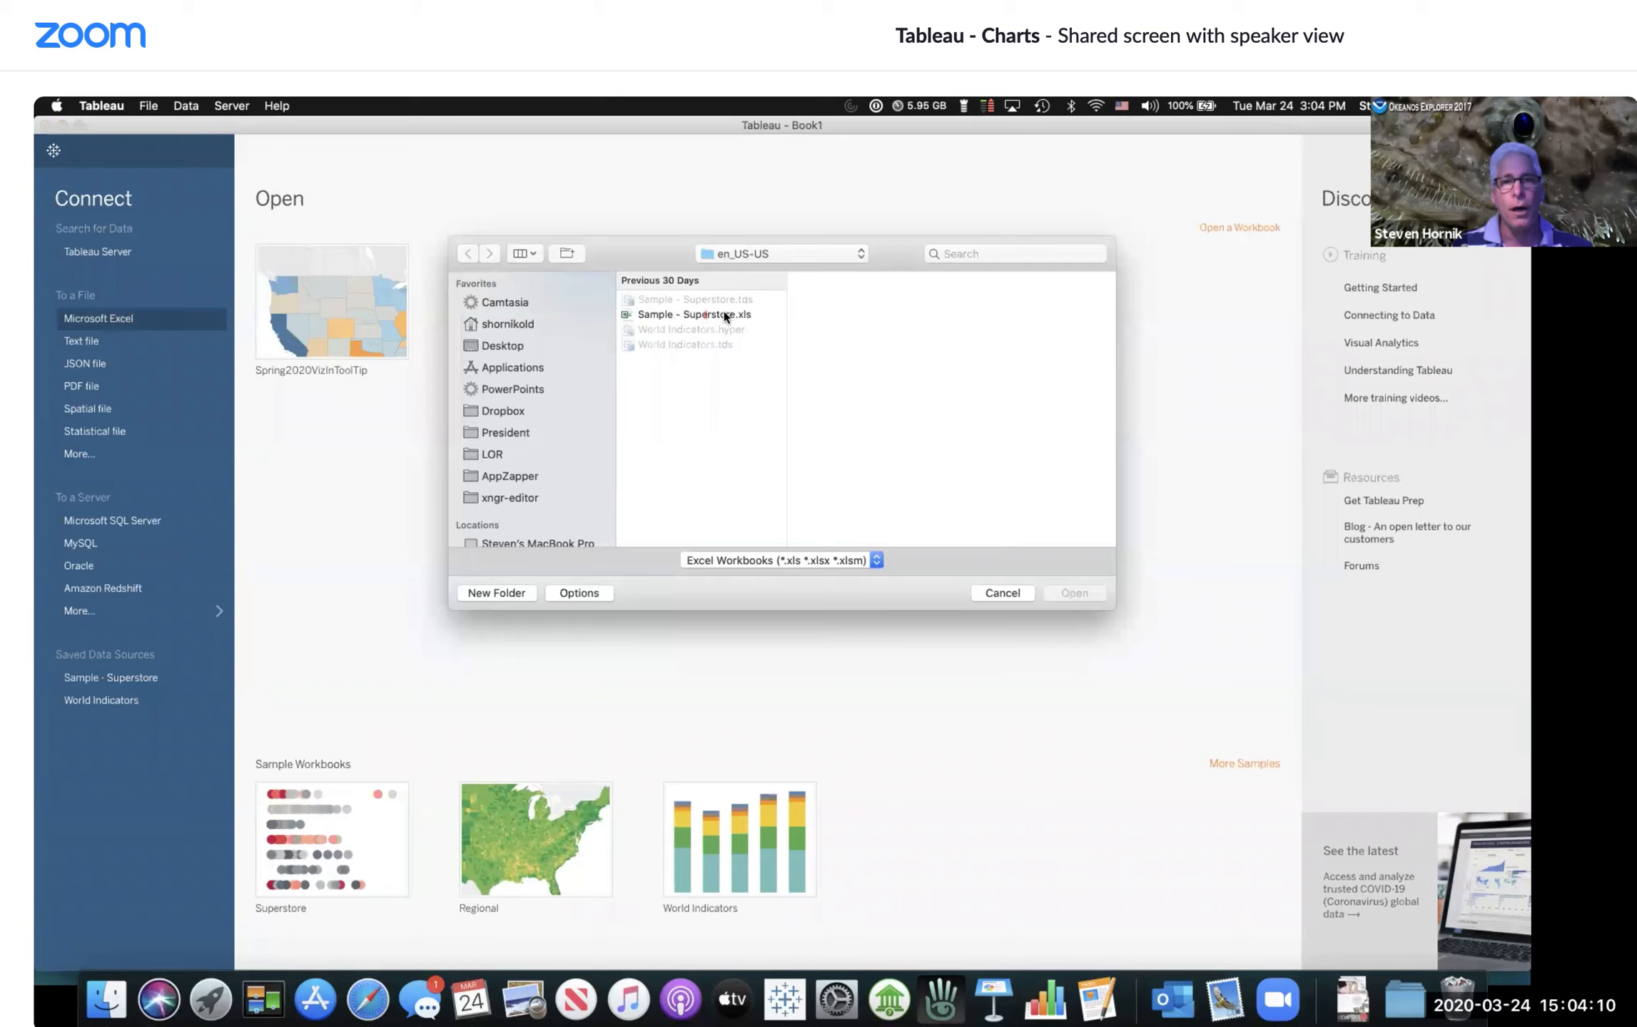
click(673, 318)
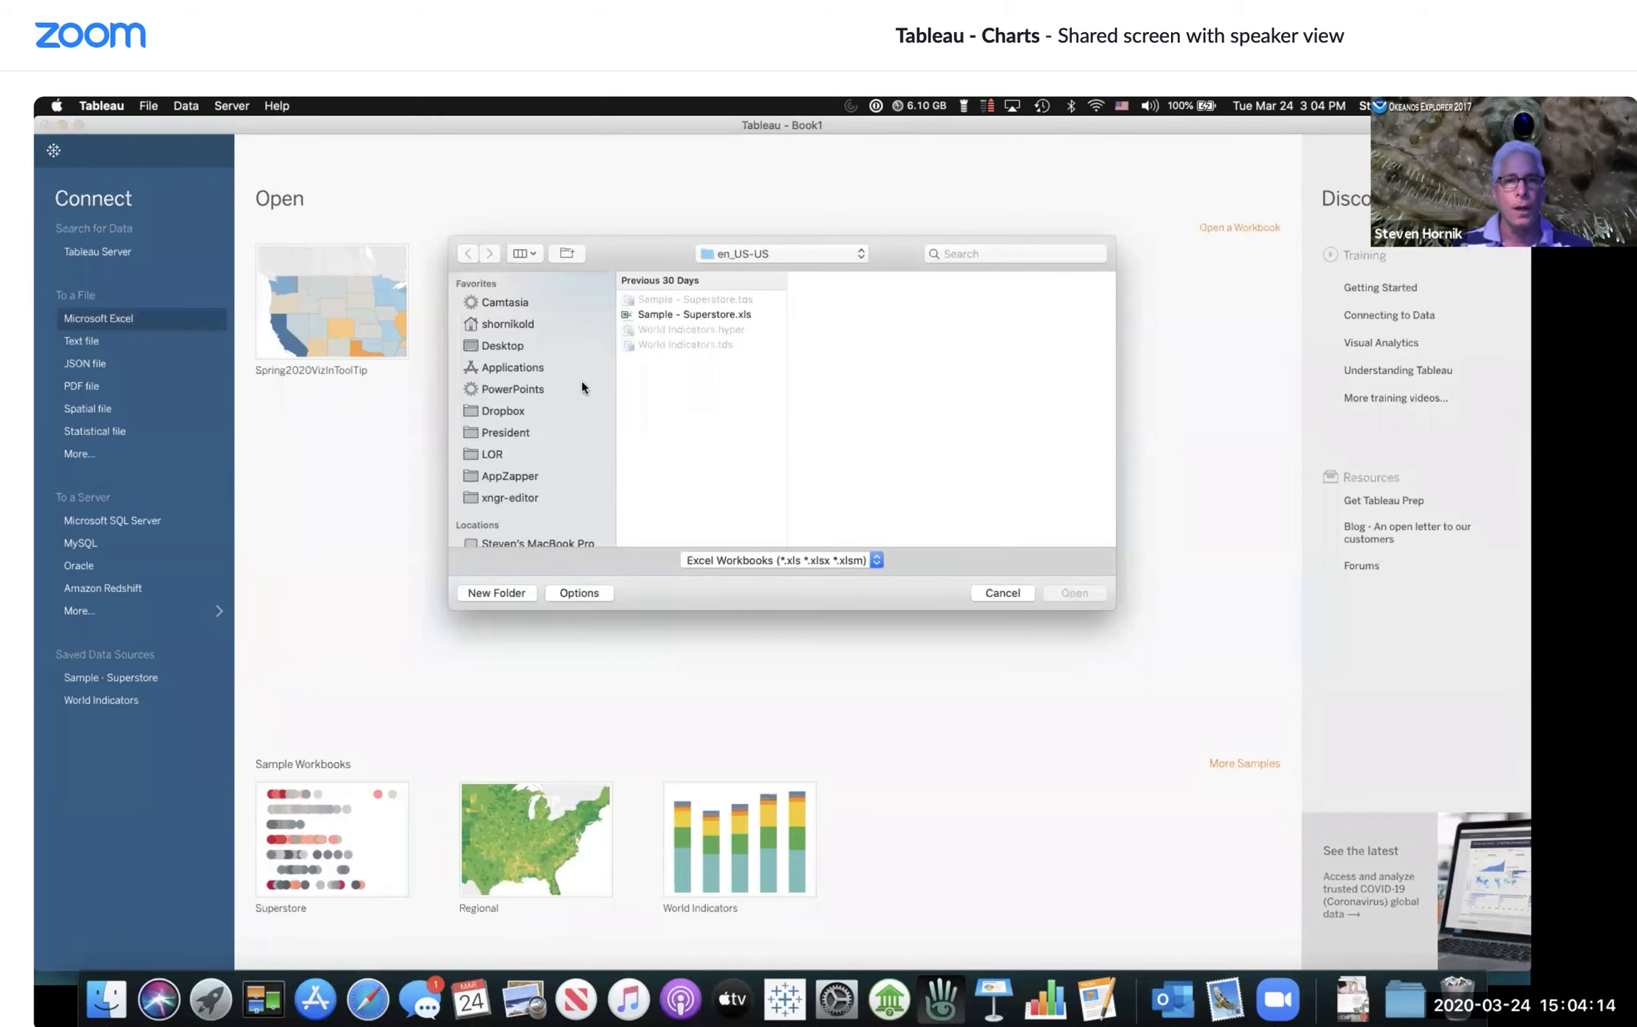
scroll(549, 405, down, 5)
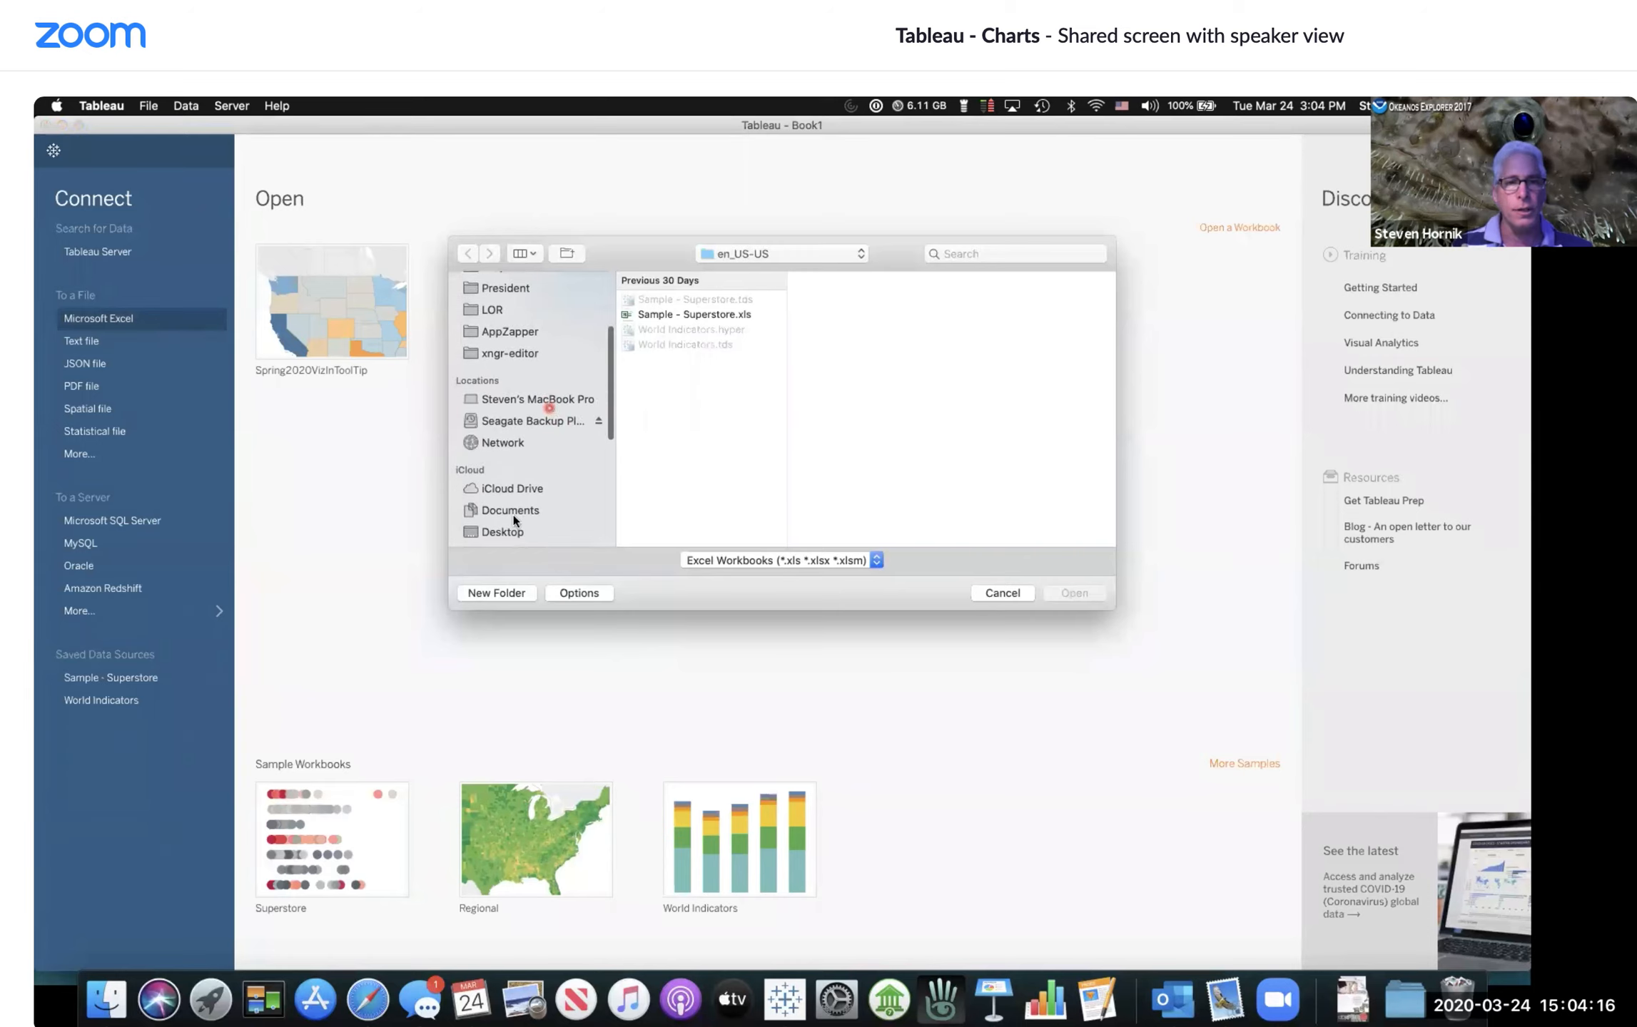
click(513, 508)
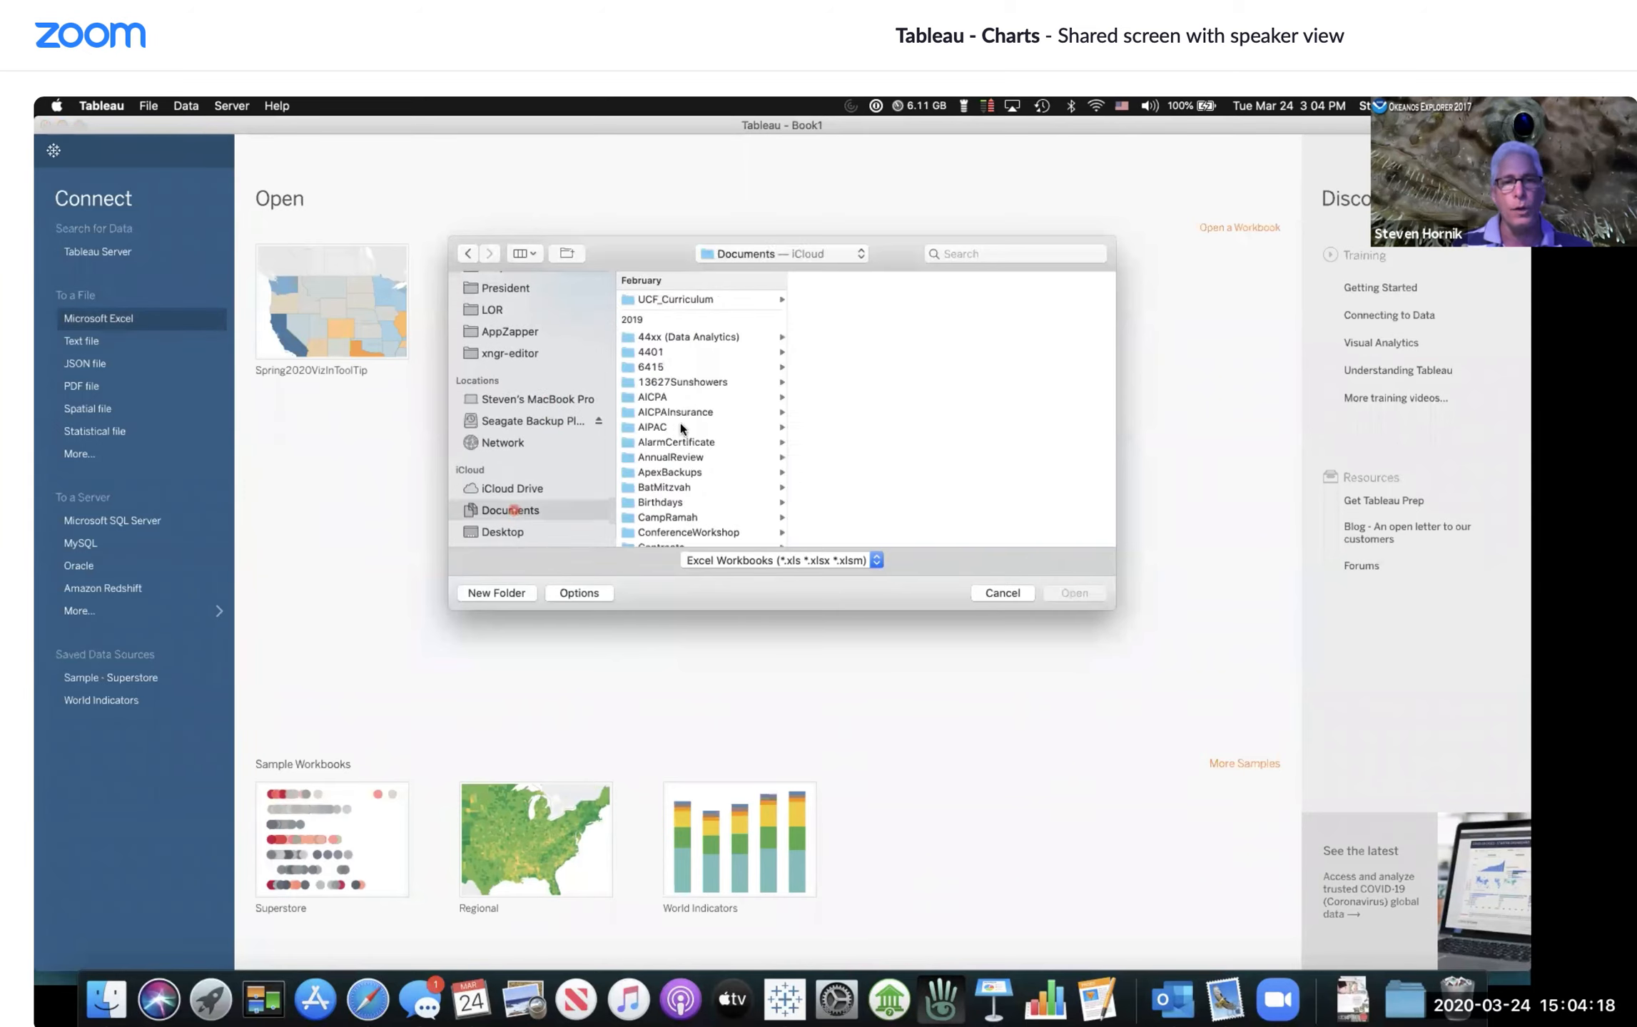
scroll(680, 426, down, 2)
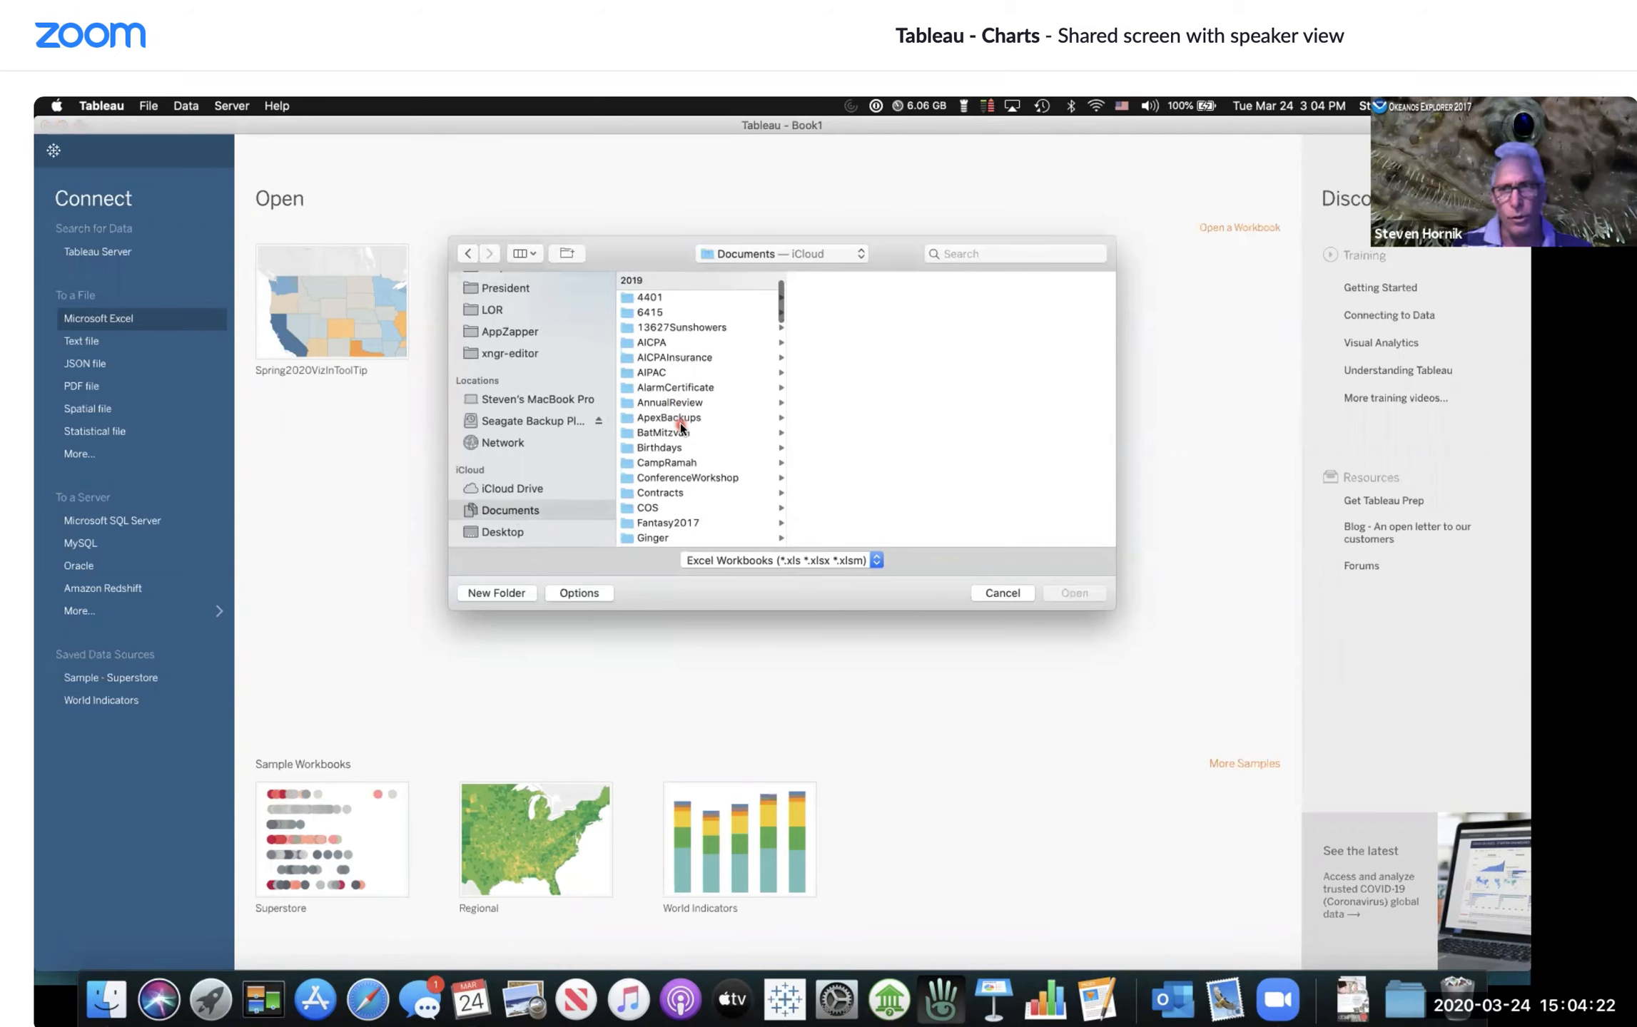
scroll(680, 428, down, 6)
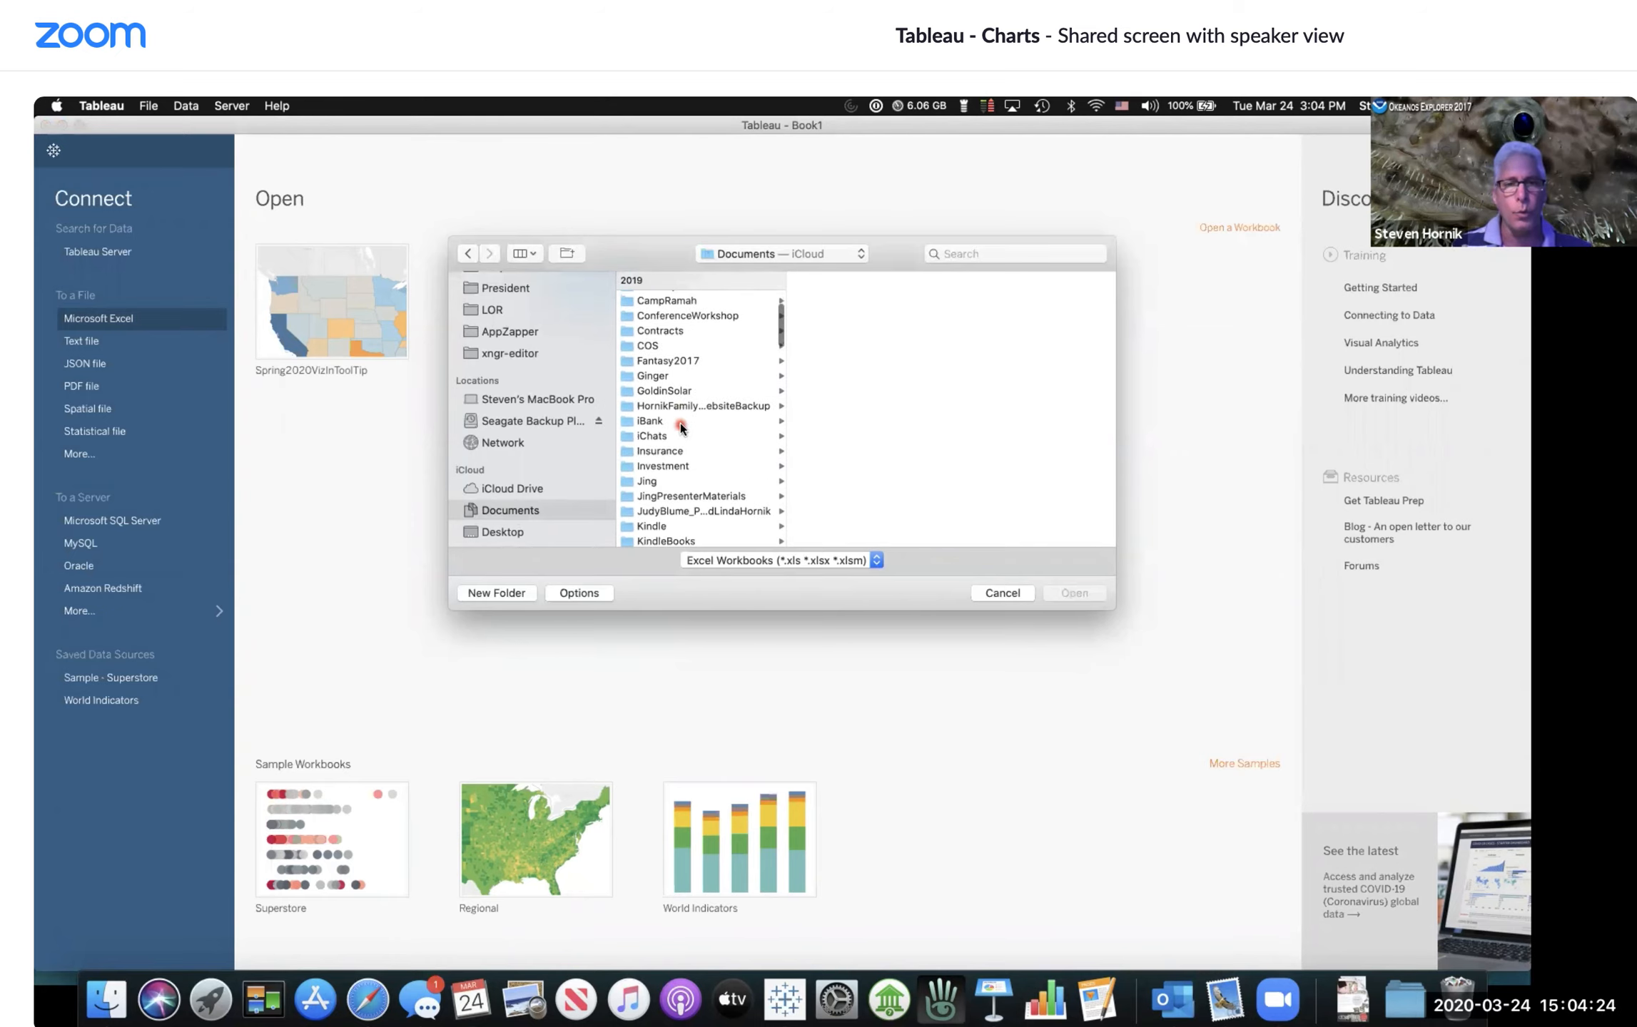
scroll(680, 427, down, 8)
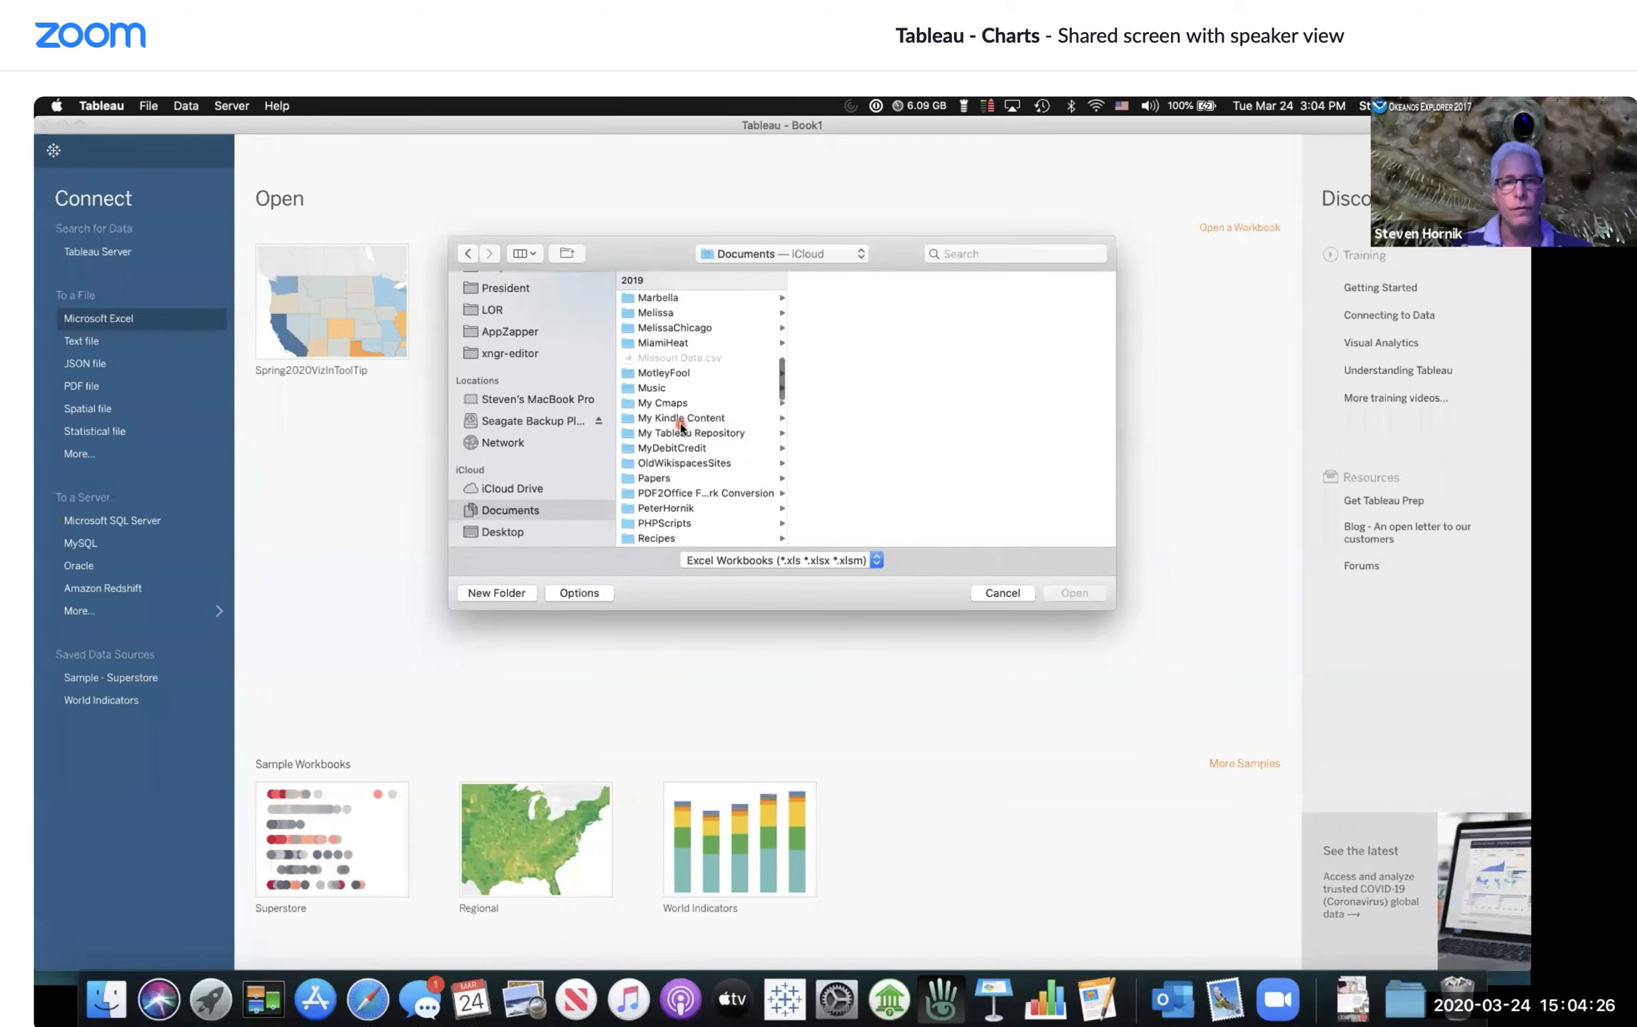
Step: Open Sample - Superstore.xls from My Tableau Repository > Datasources > 2020.1 > en_US-US
click(663, 433)
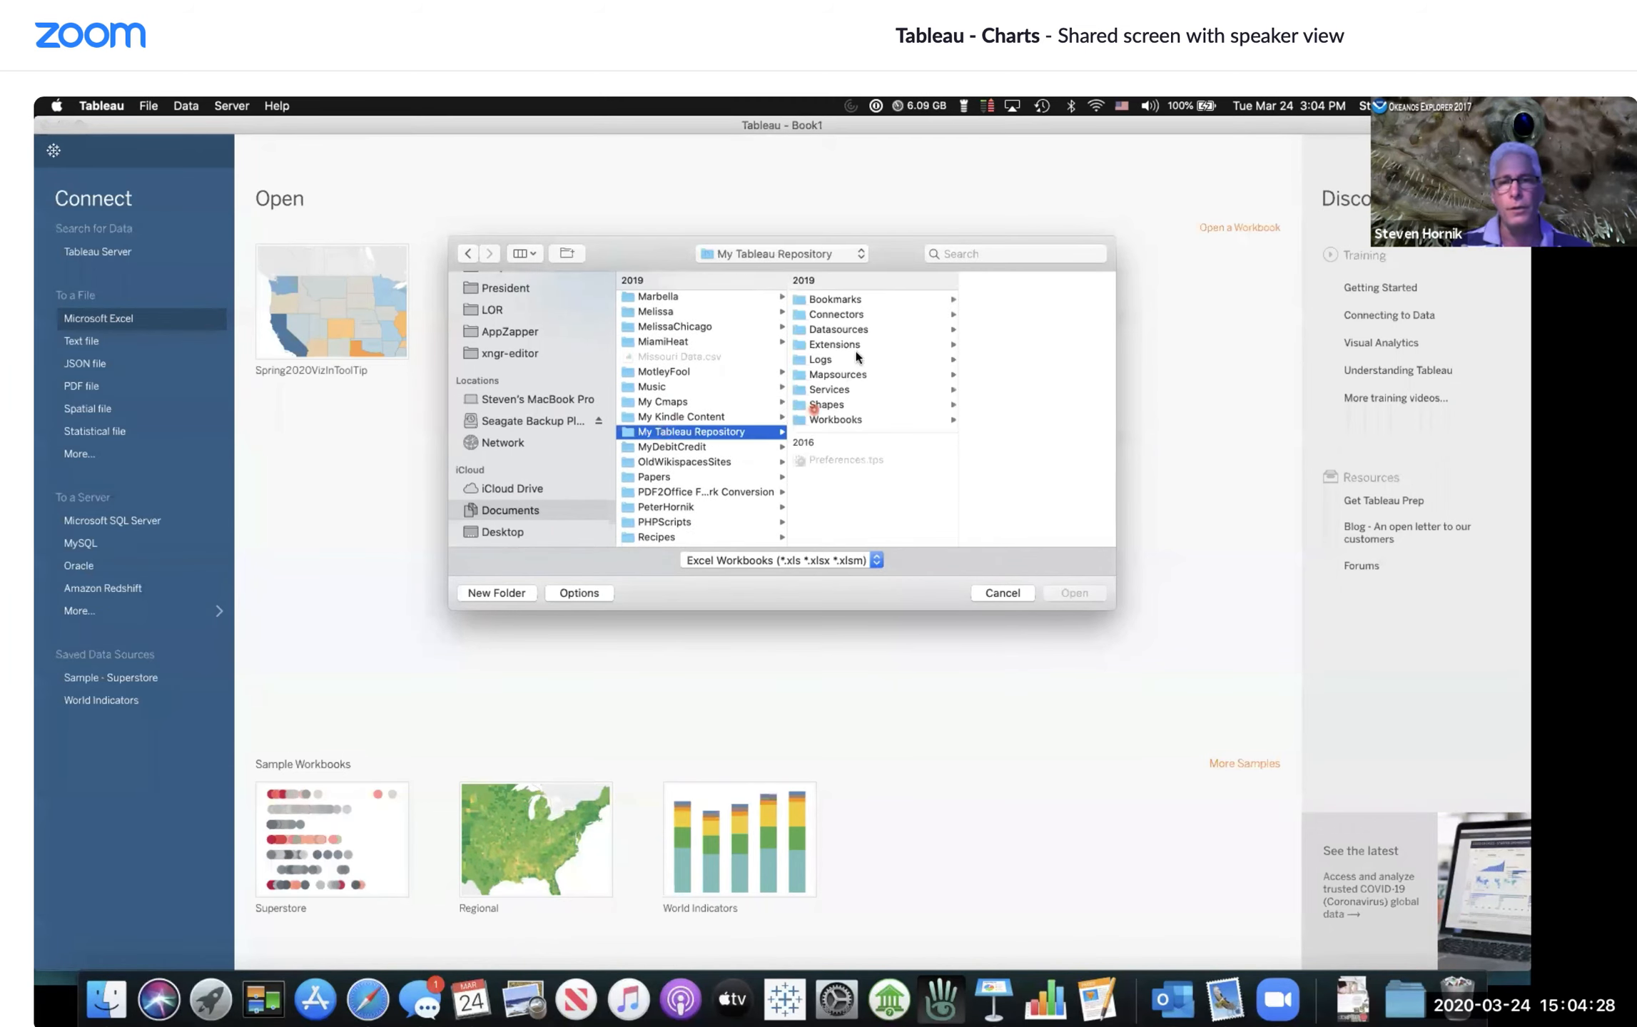
click(846, 331)
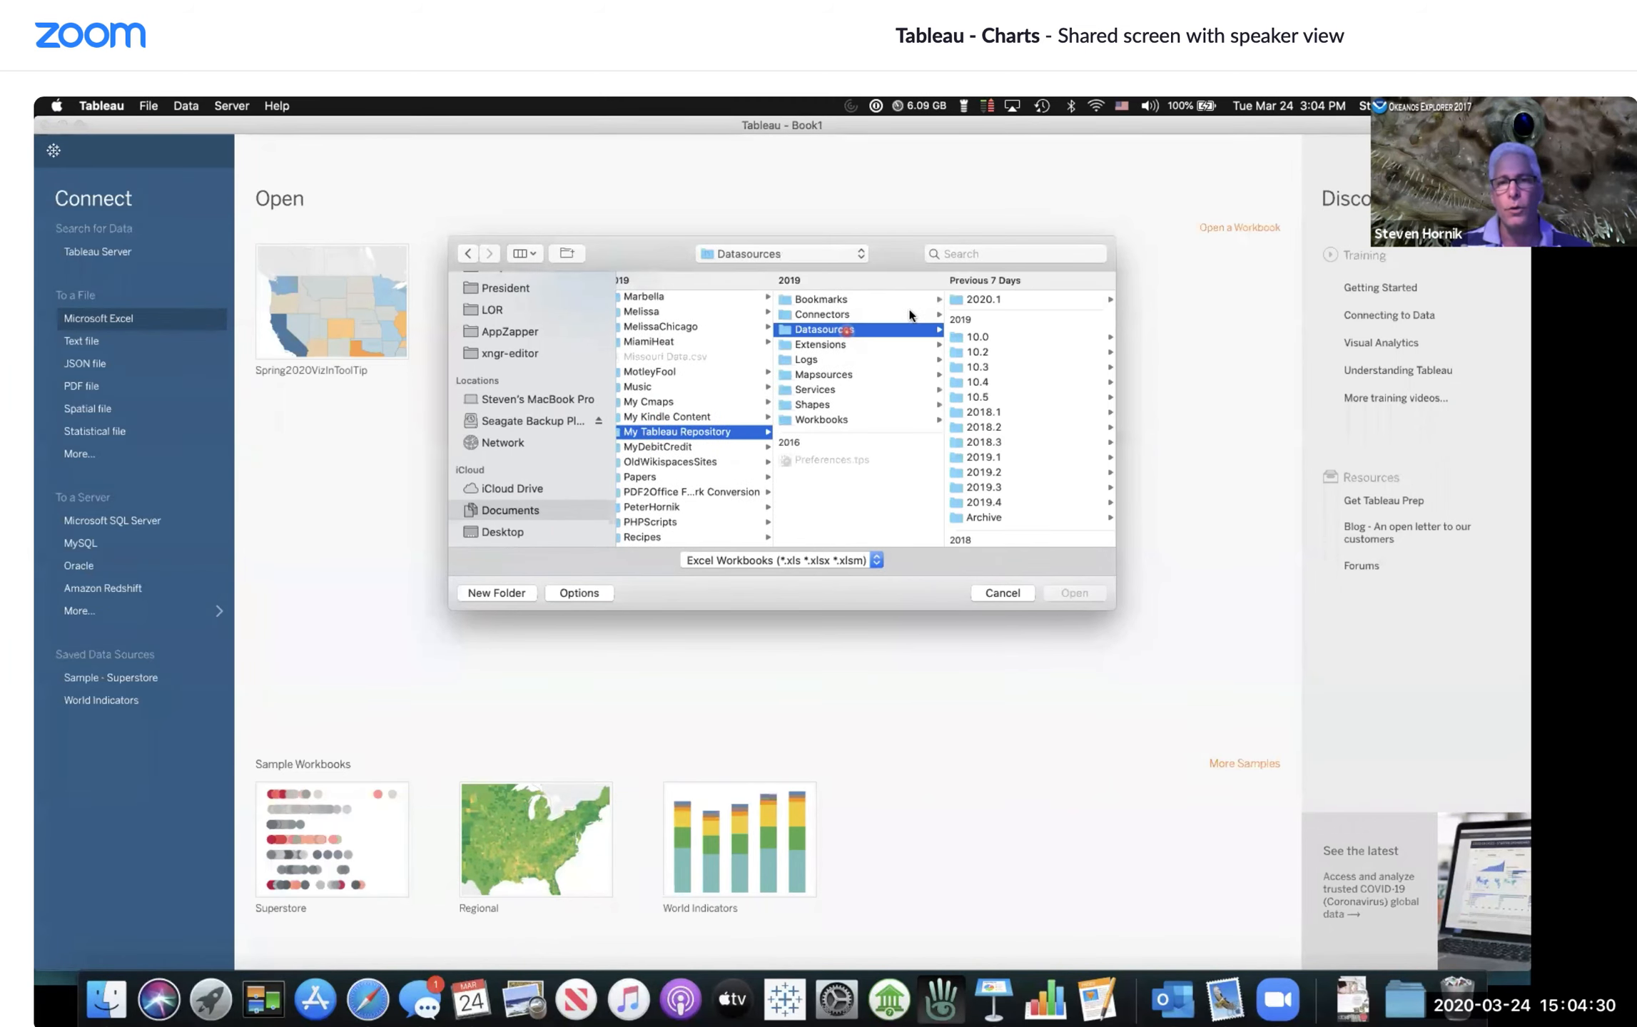
click(988, 300)
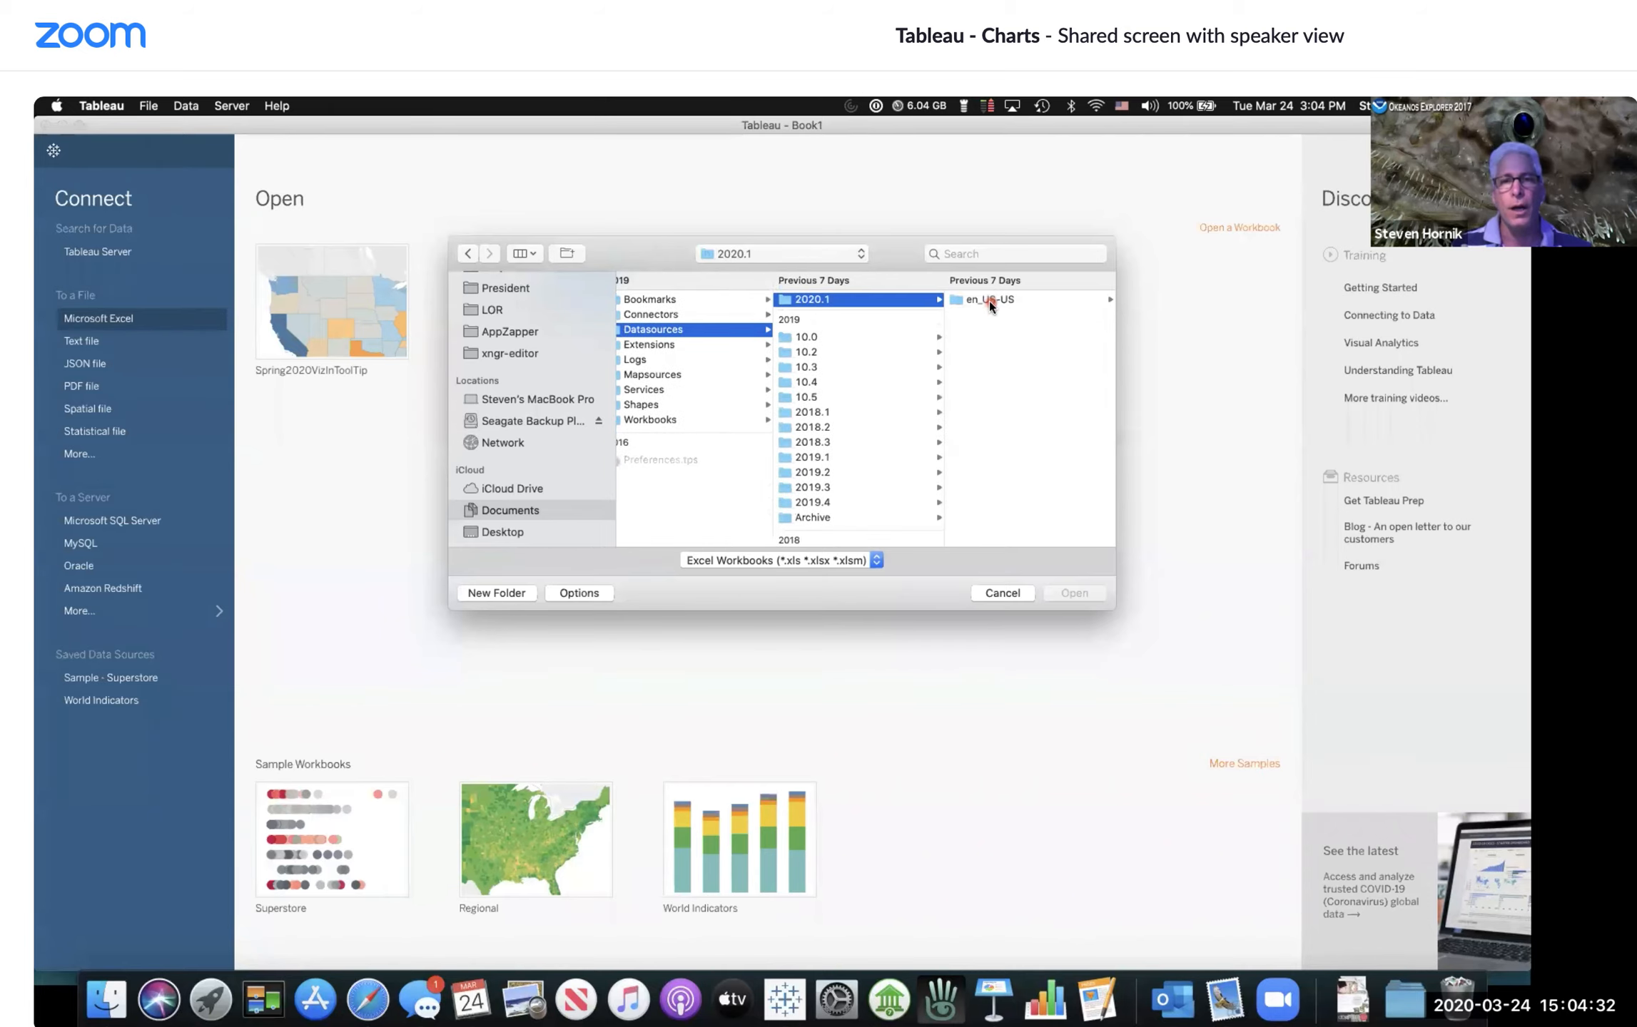
click(988, 300)
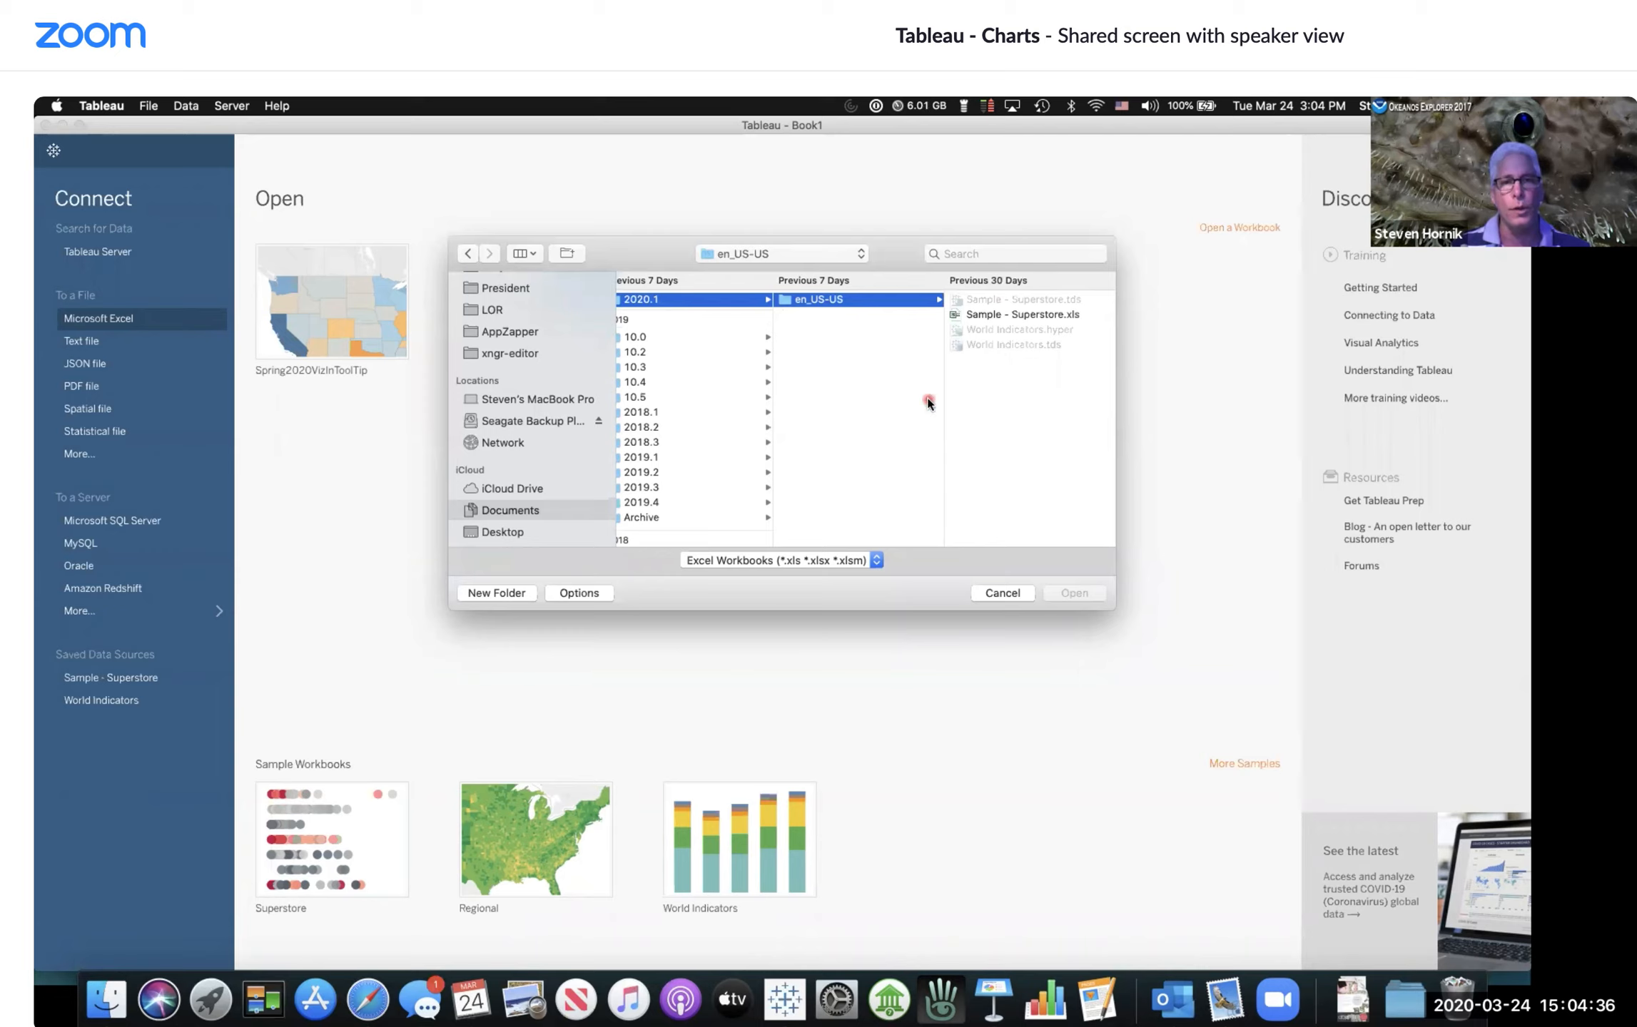
click(1019, 314)
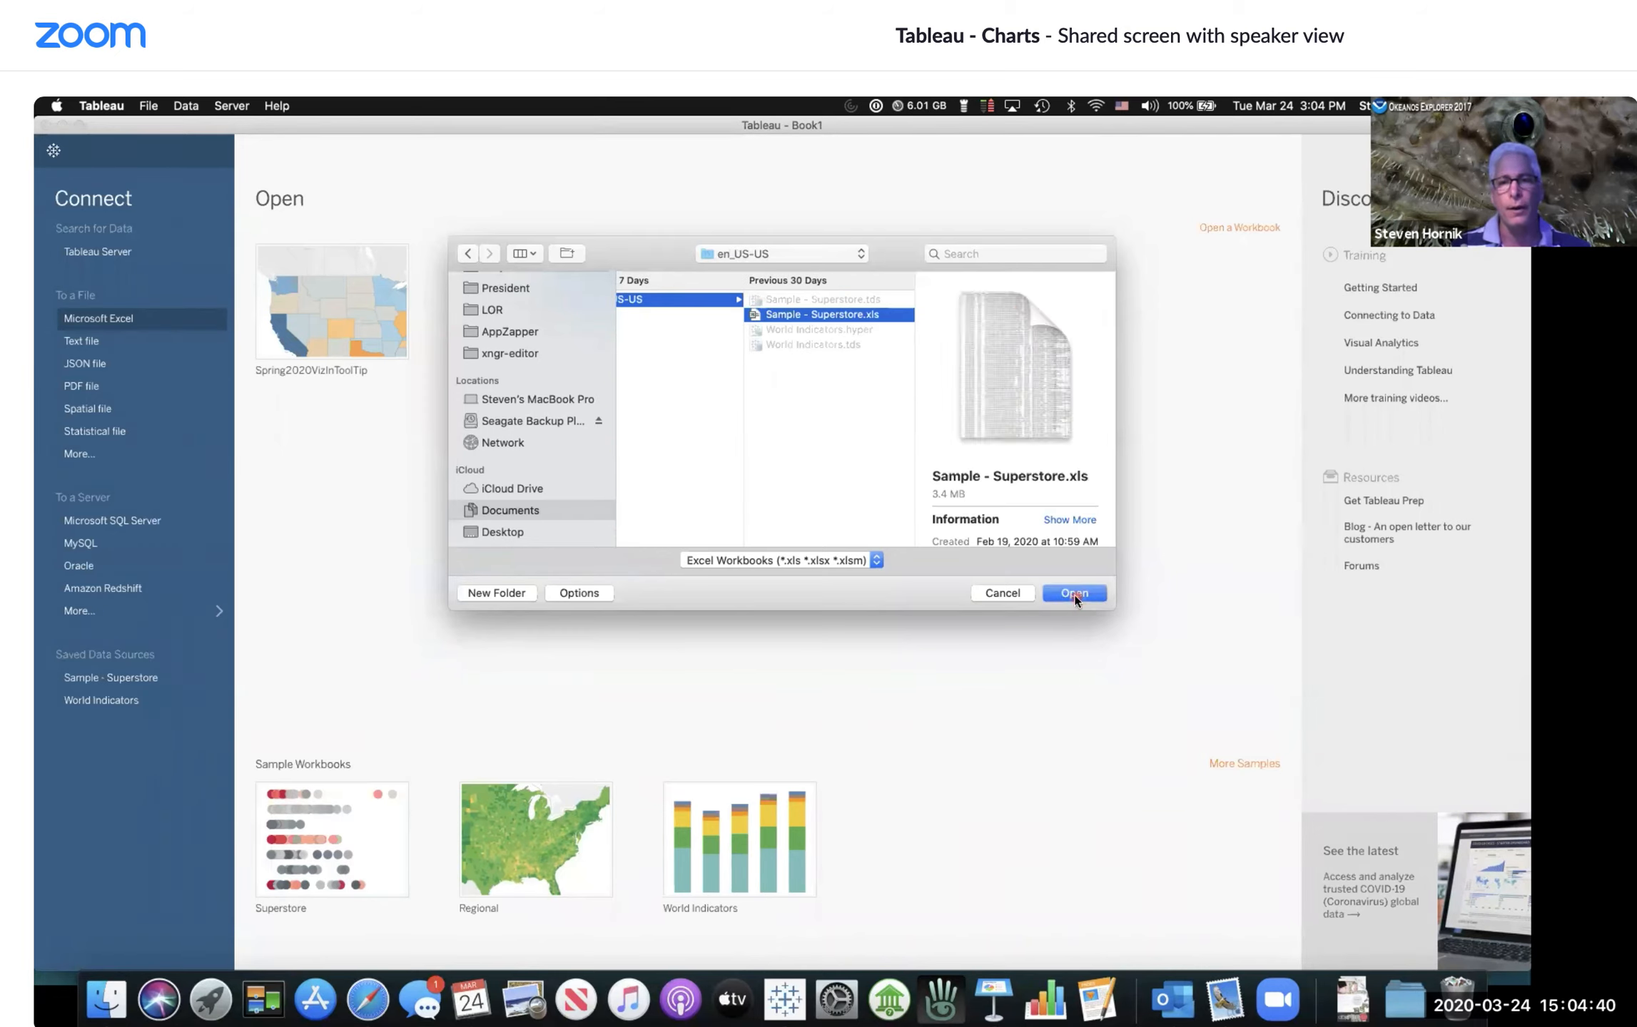
click(1075, 594)
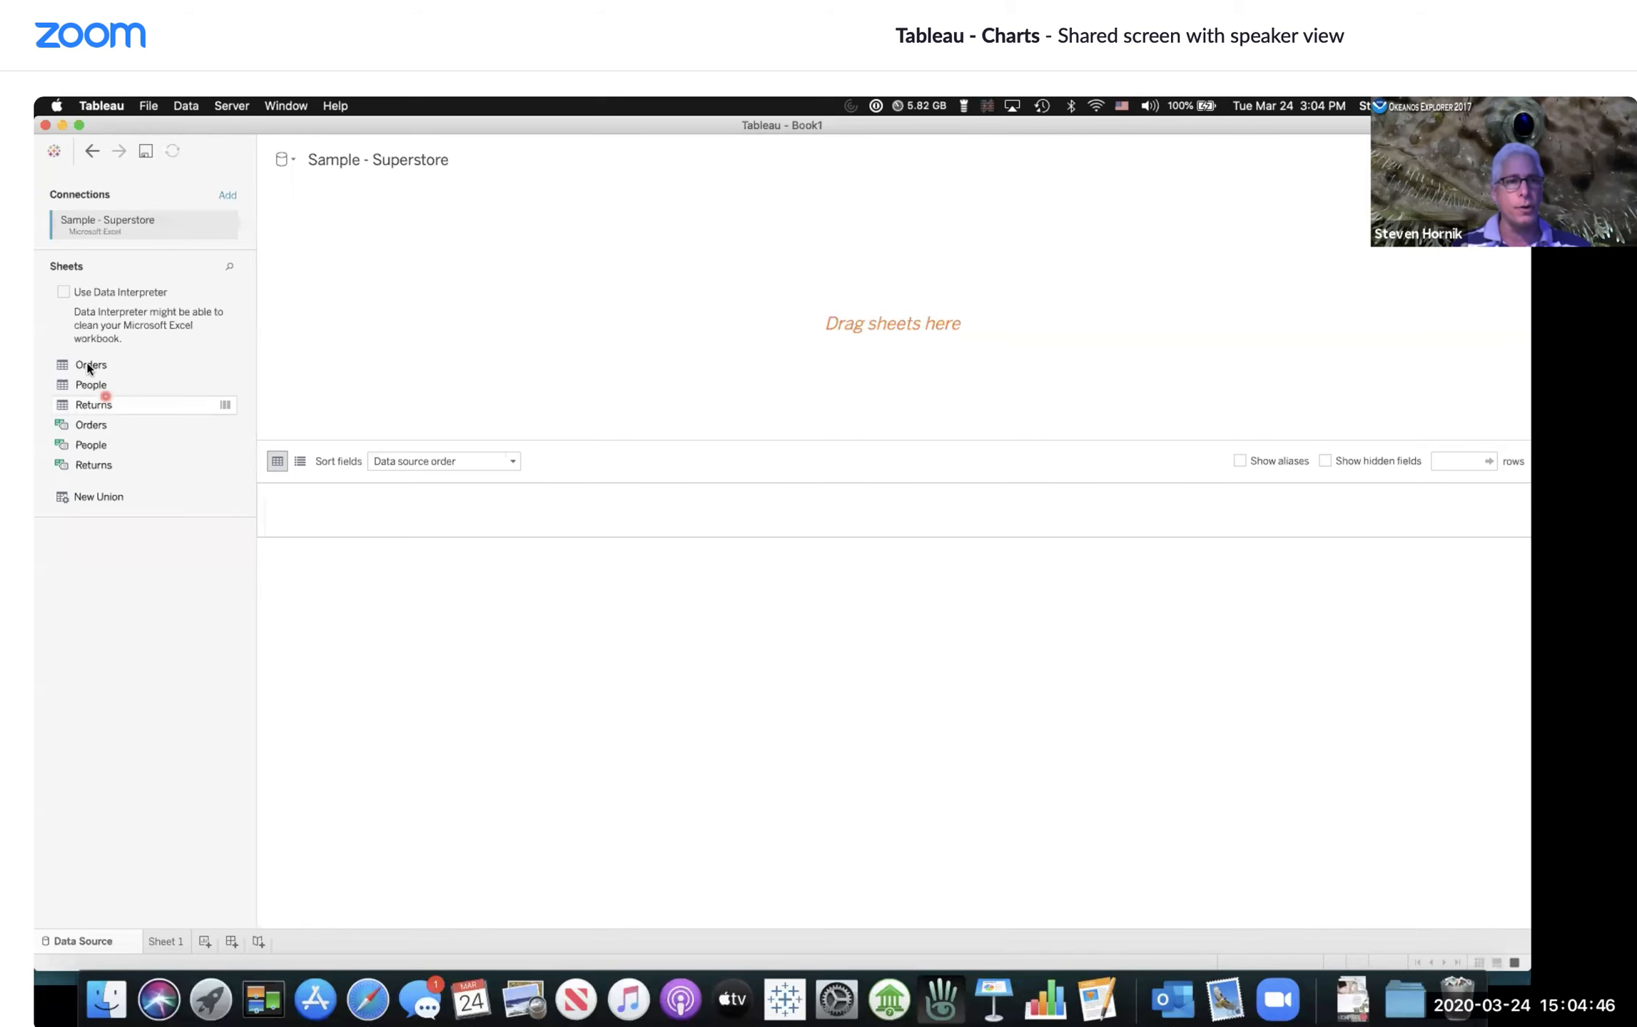
Step: Add the Orders sheet to the data source and switch between Sheet 1 and the data source page
drag(84, 366, 840, 330)
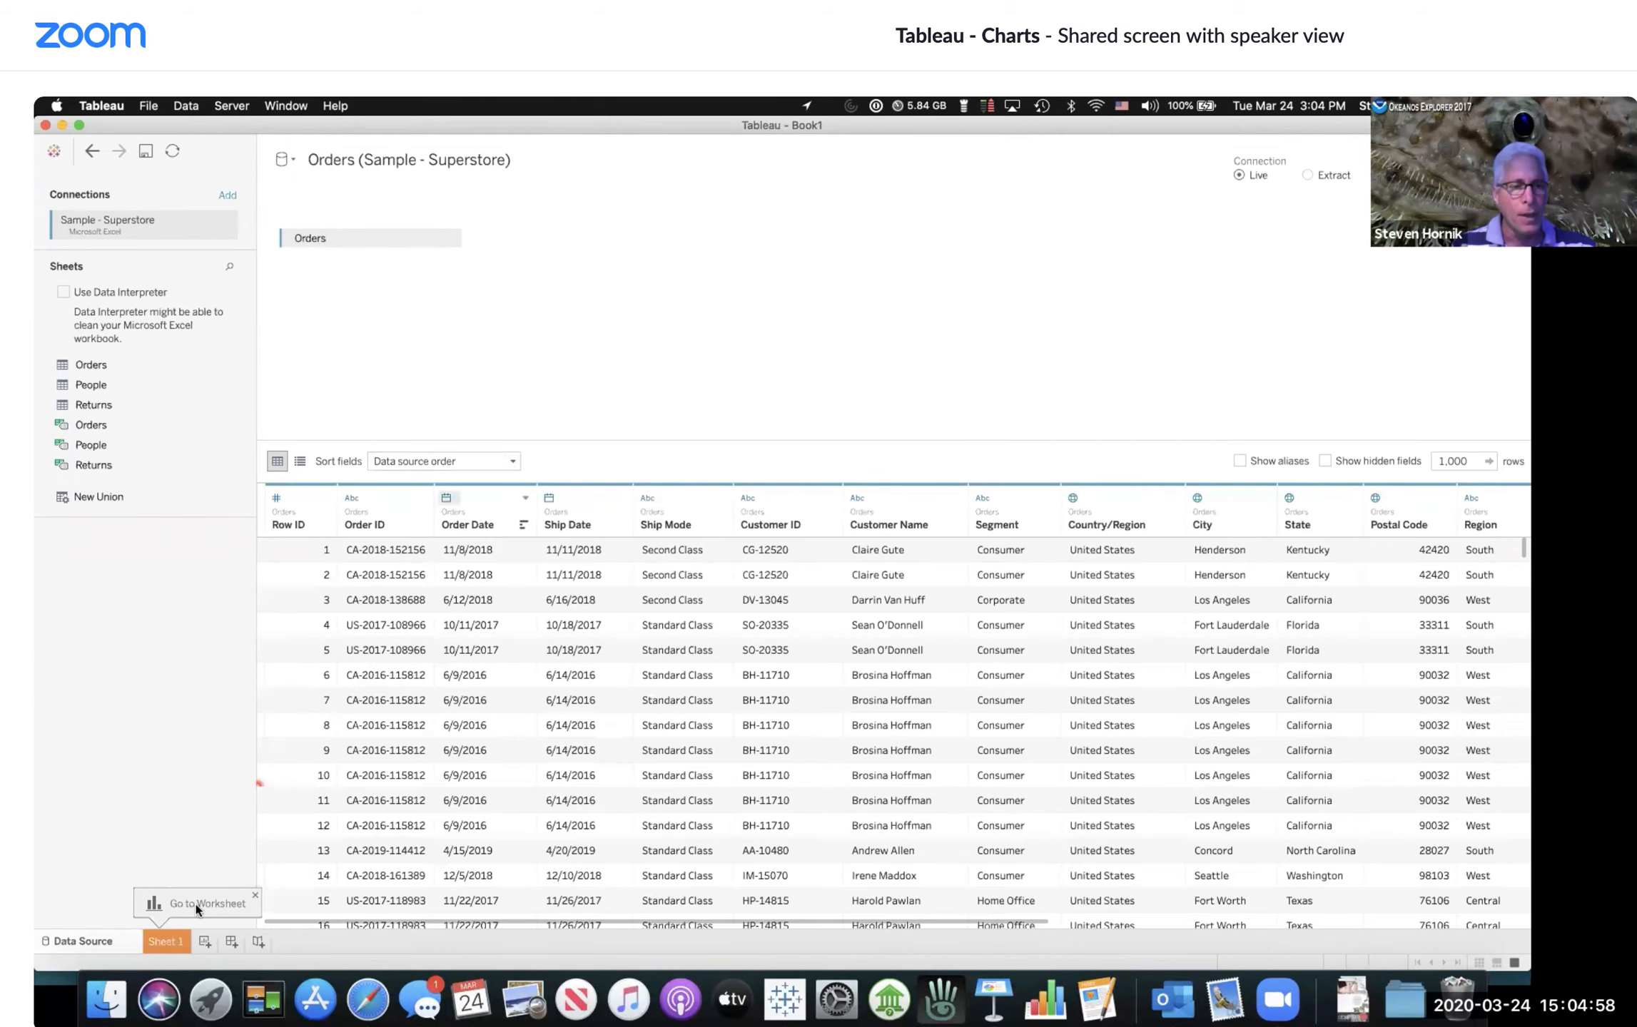
click(176, 944)
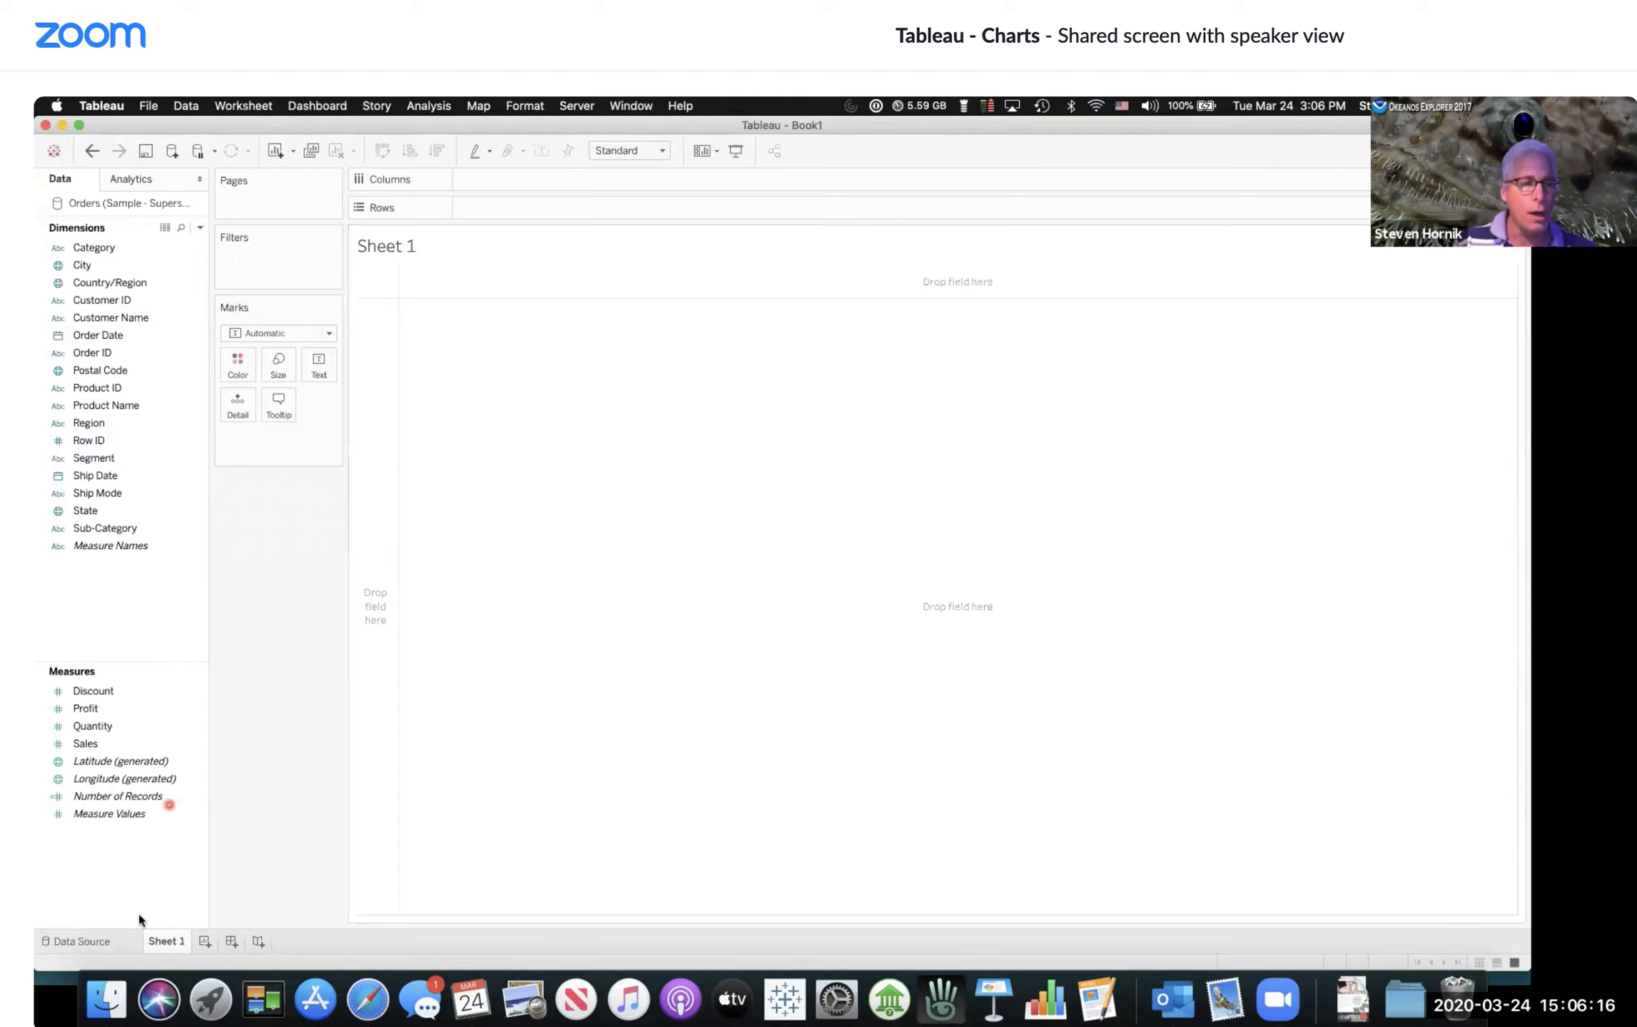
click(82, 941)
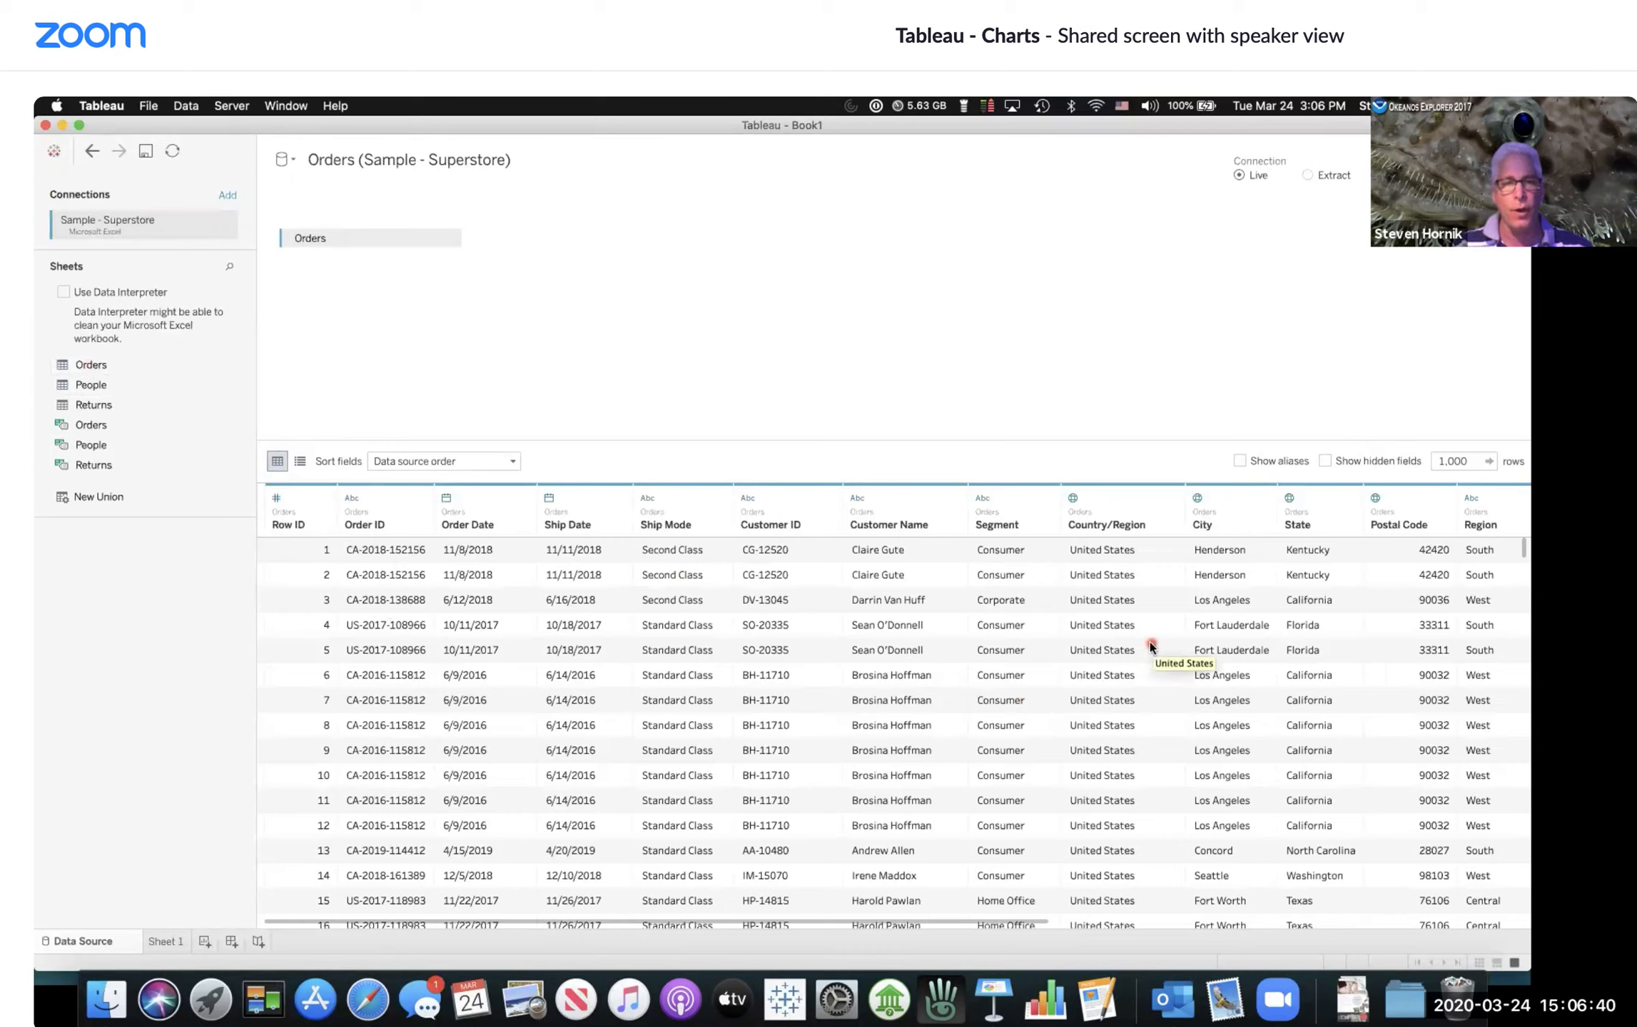
click(171, 943)
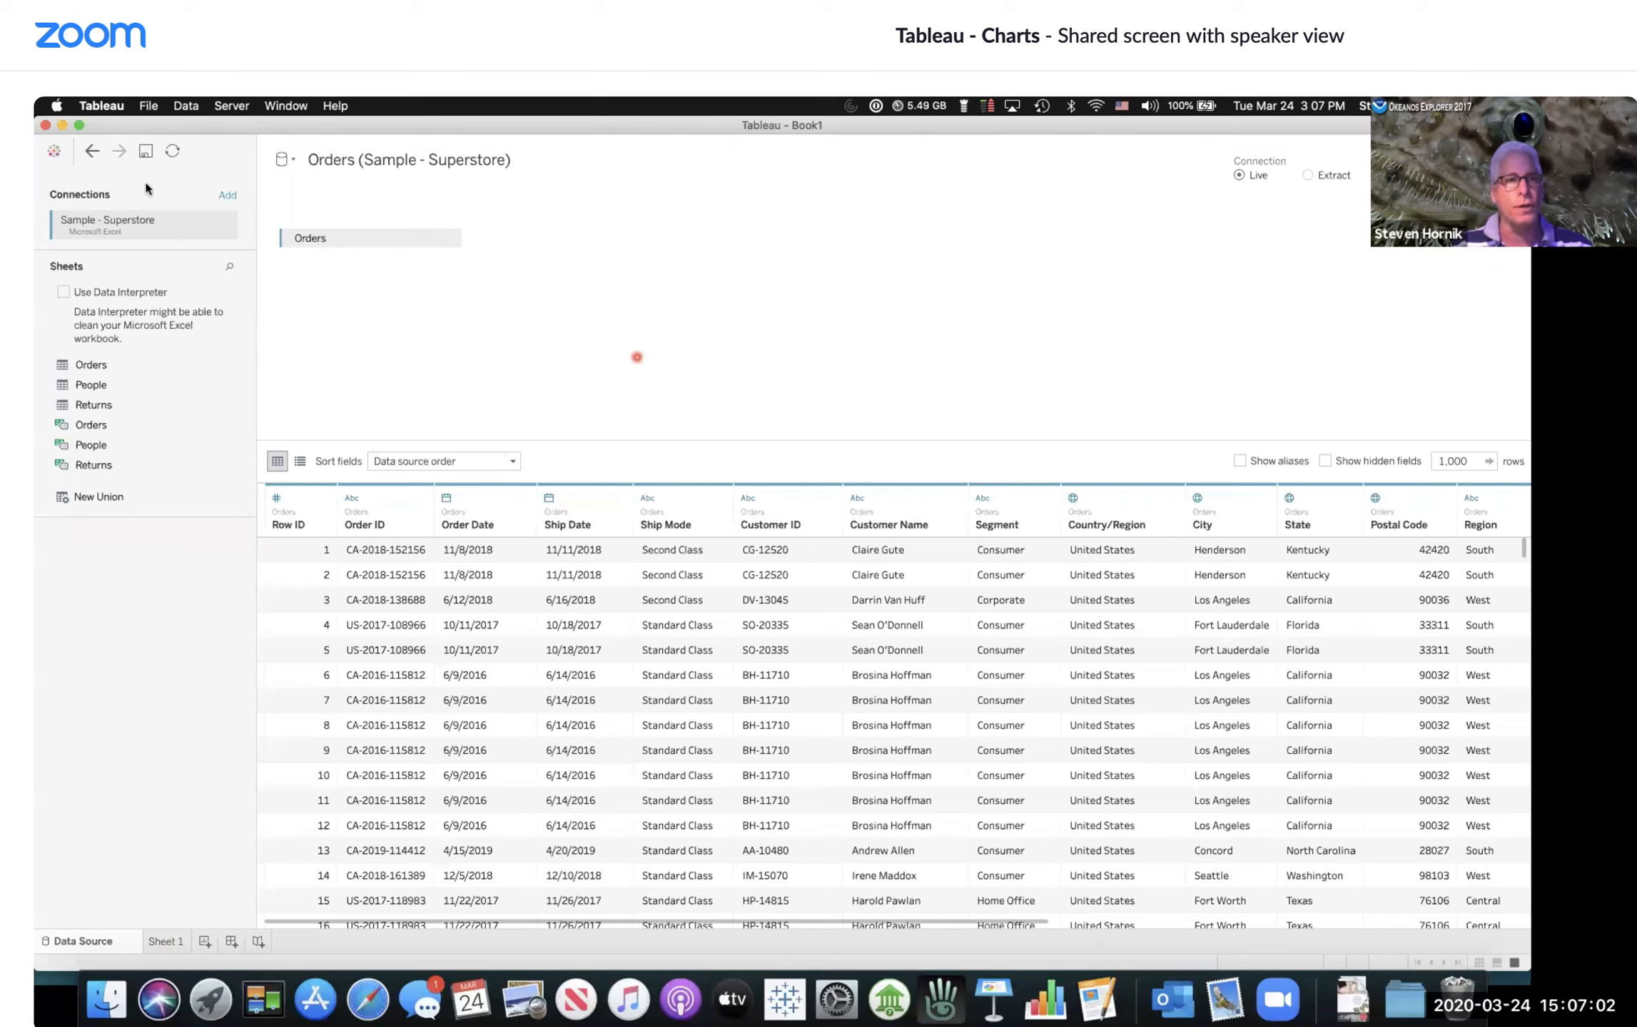
Step: Close the workbook without saving its changes
click(90, 151)
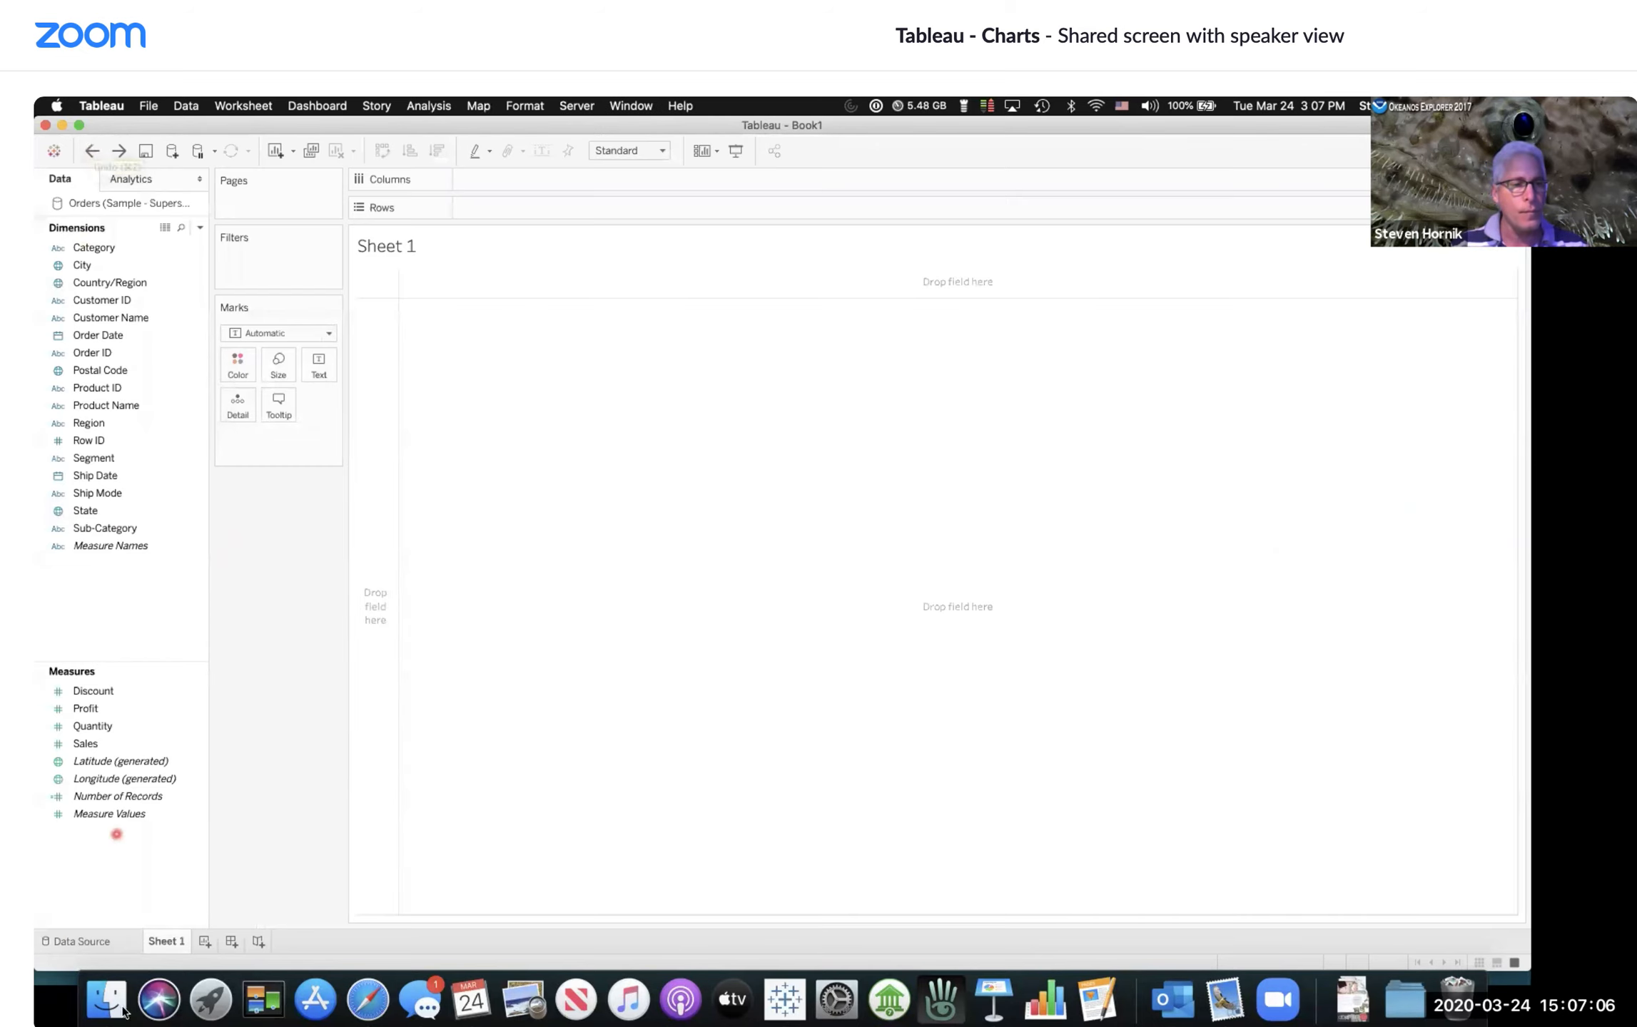
click(95, 947)
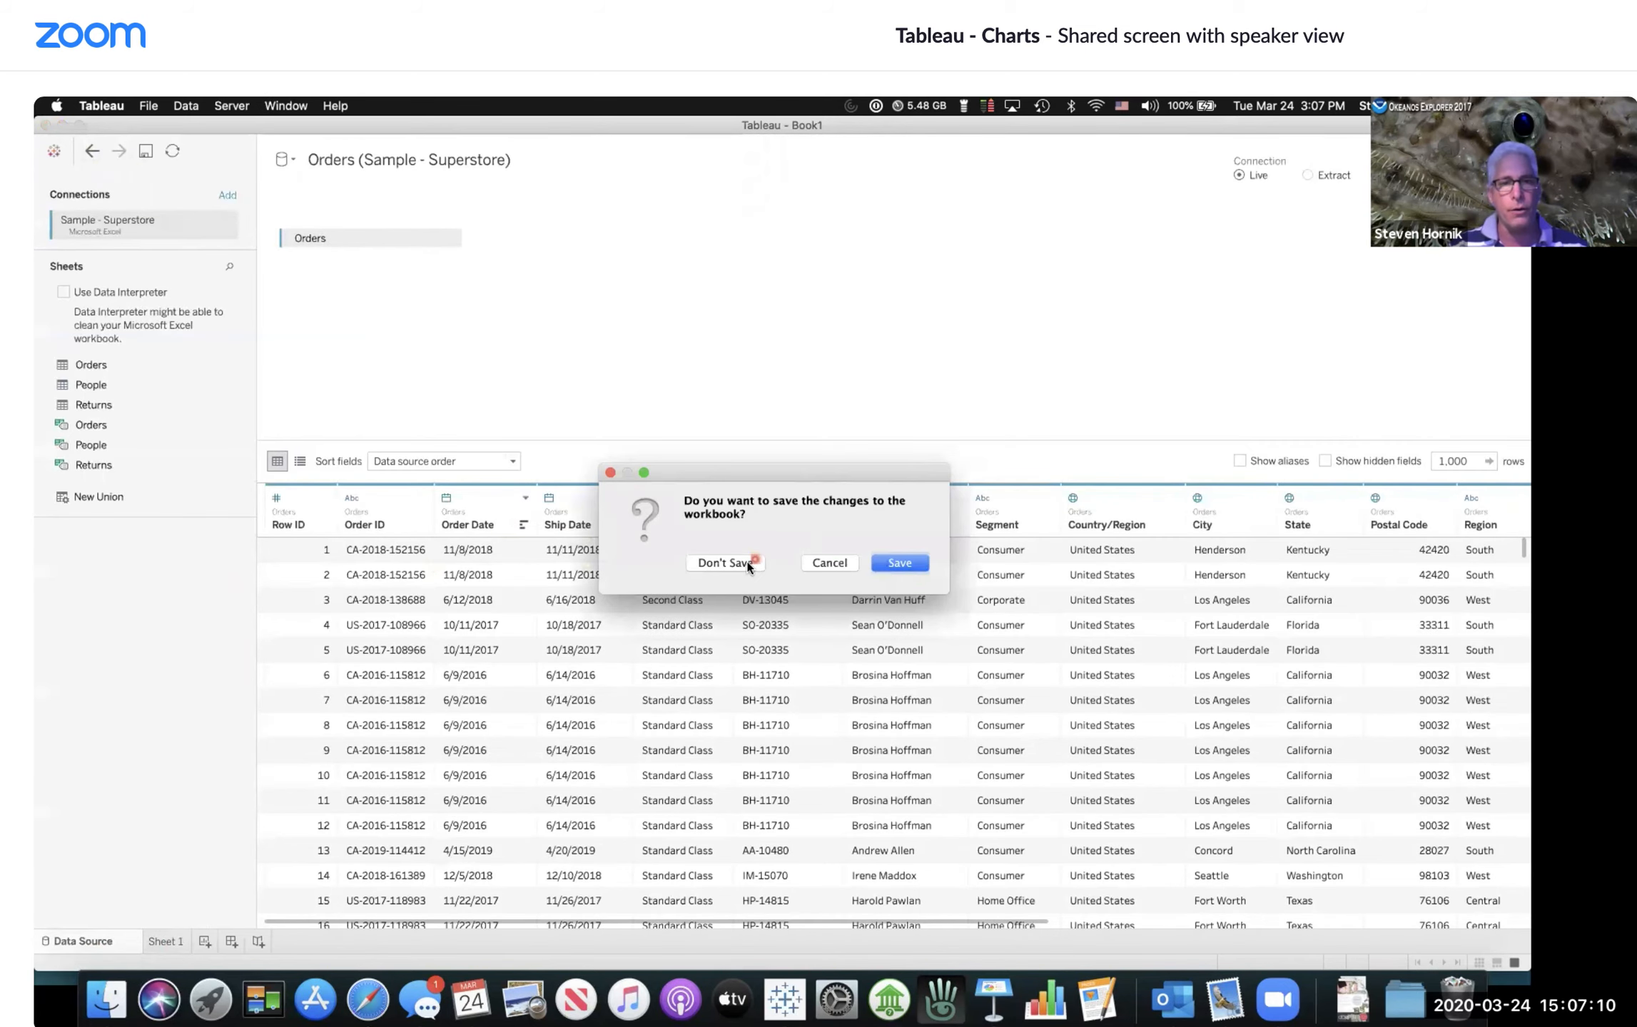
click(747, 562)
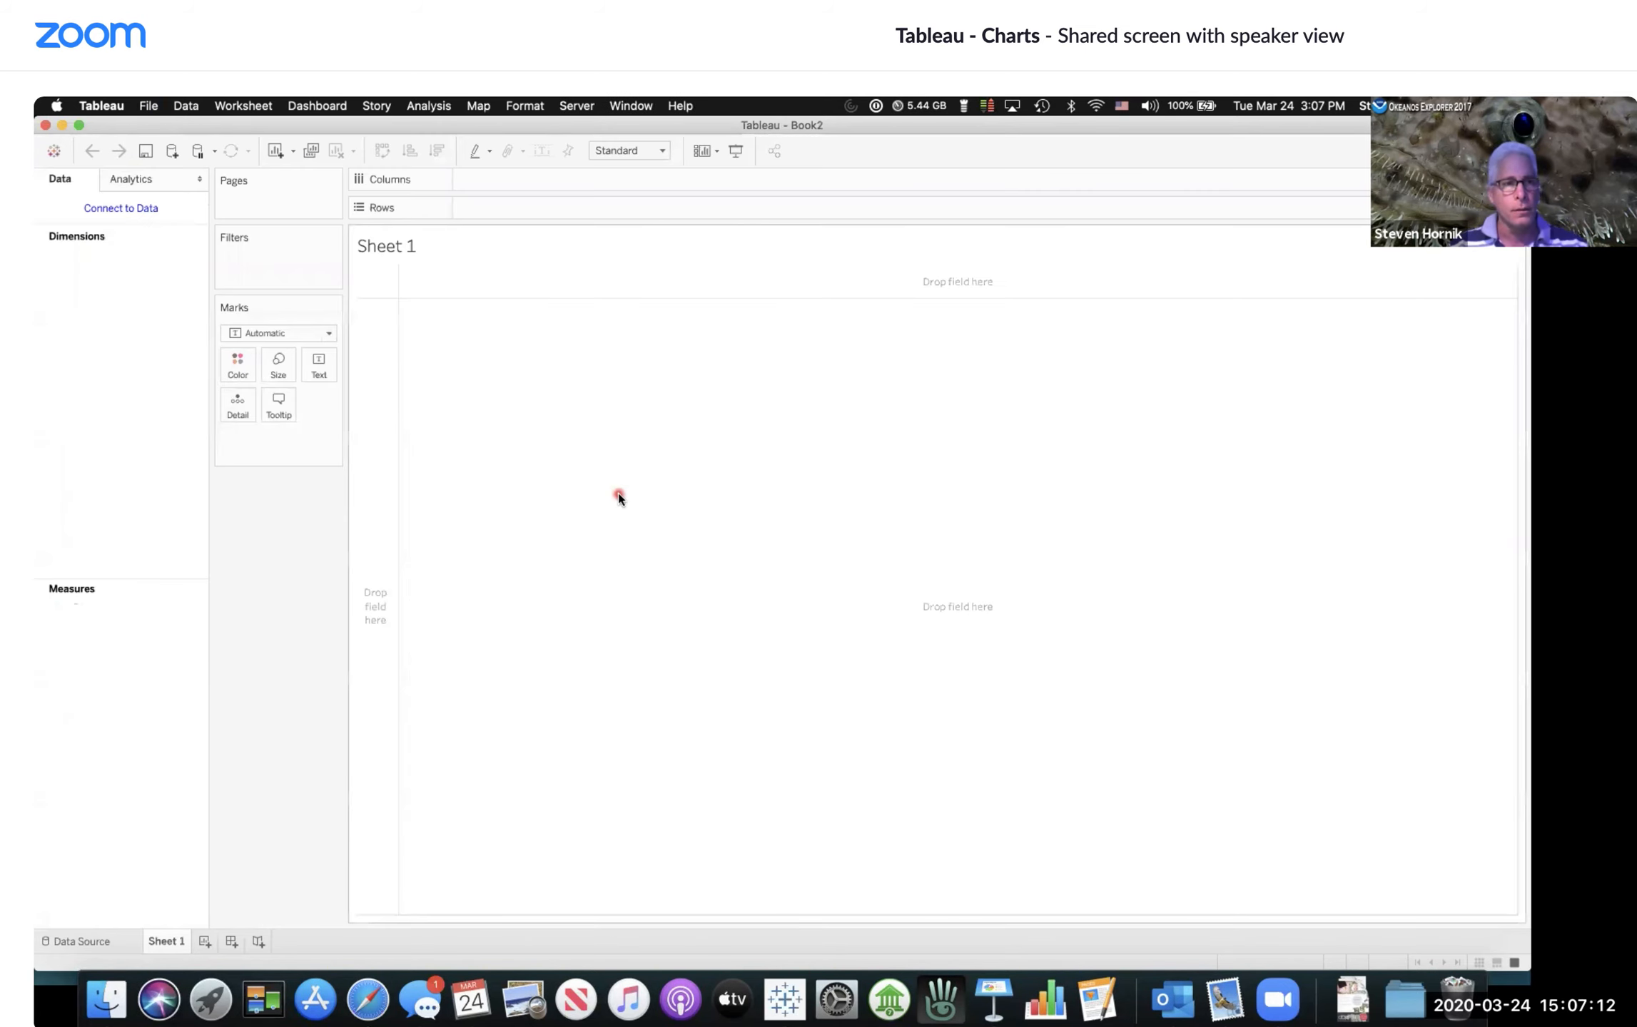
Step: In a new workbook, connect to the Microsoft Excel file Sample - Superstore.xls
key(super+o)
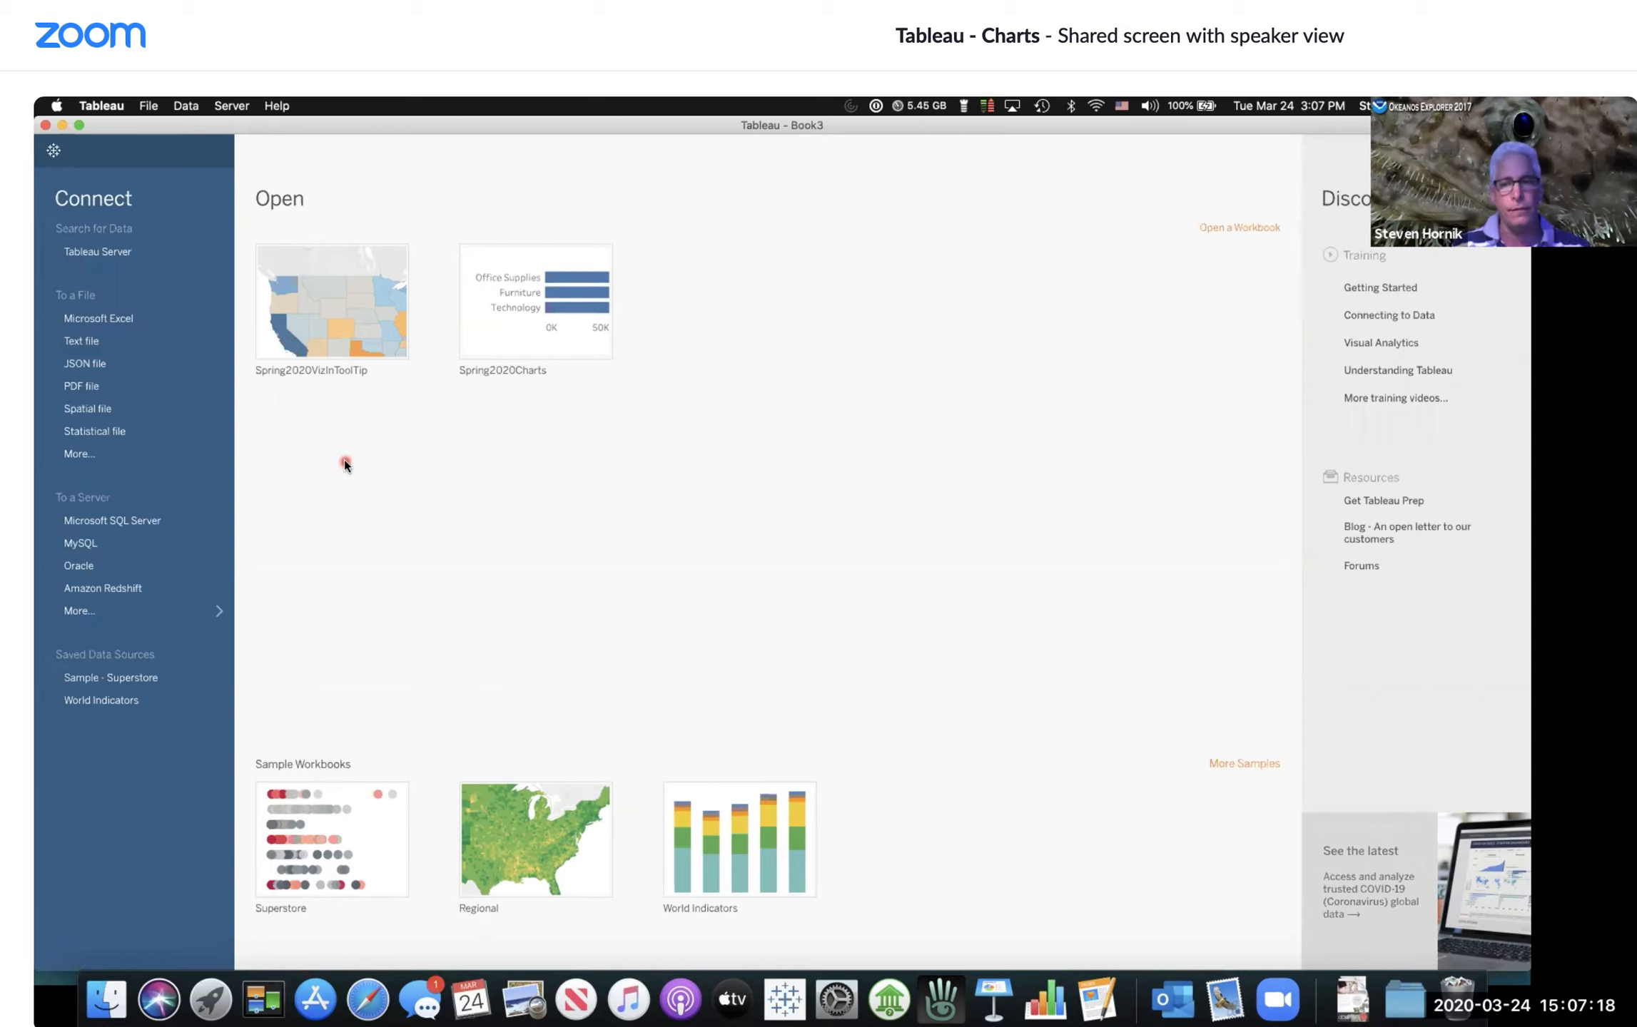
click(104, 320)
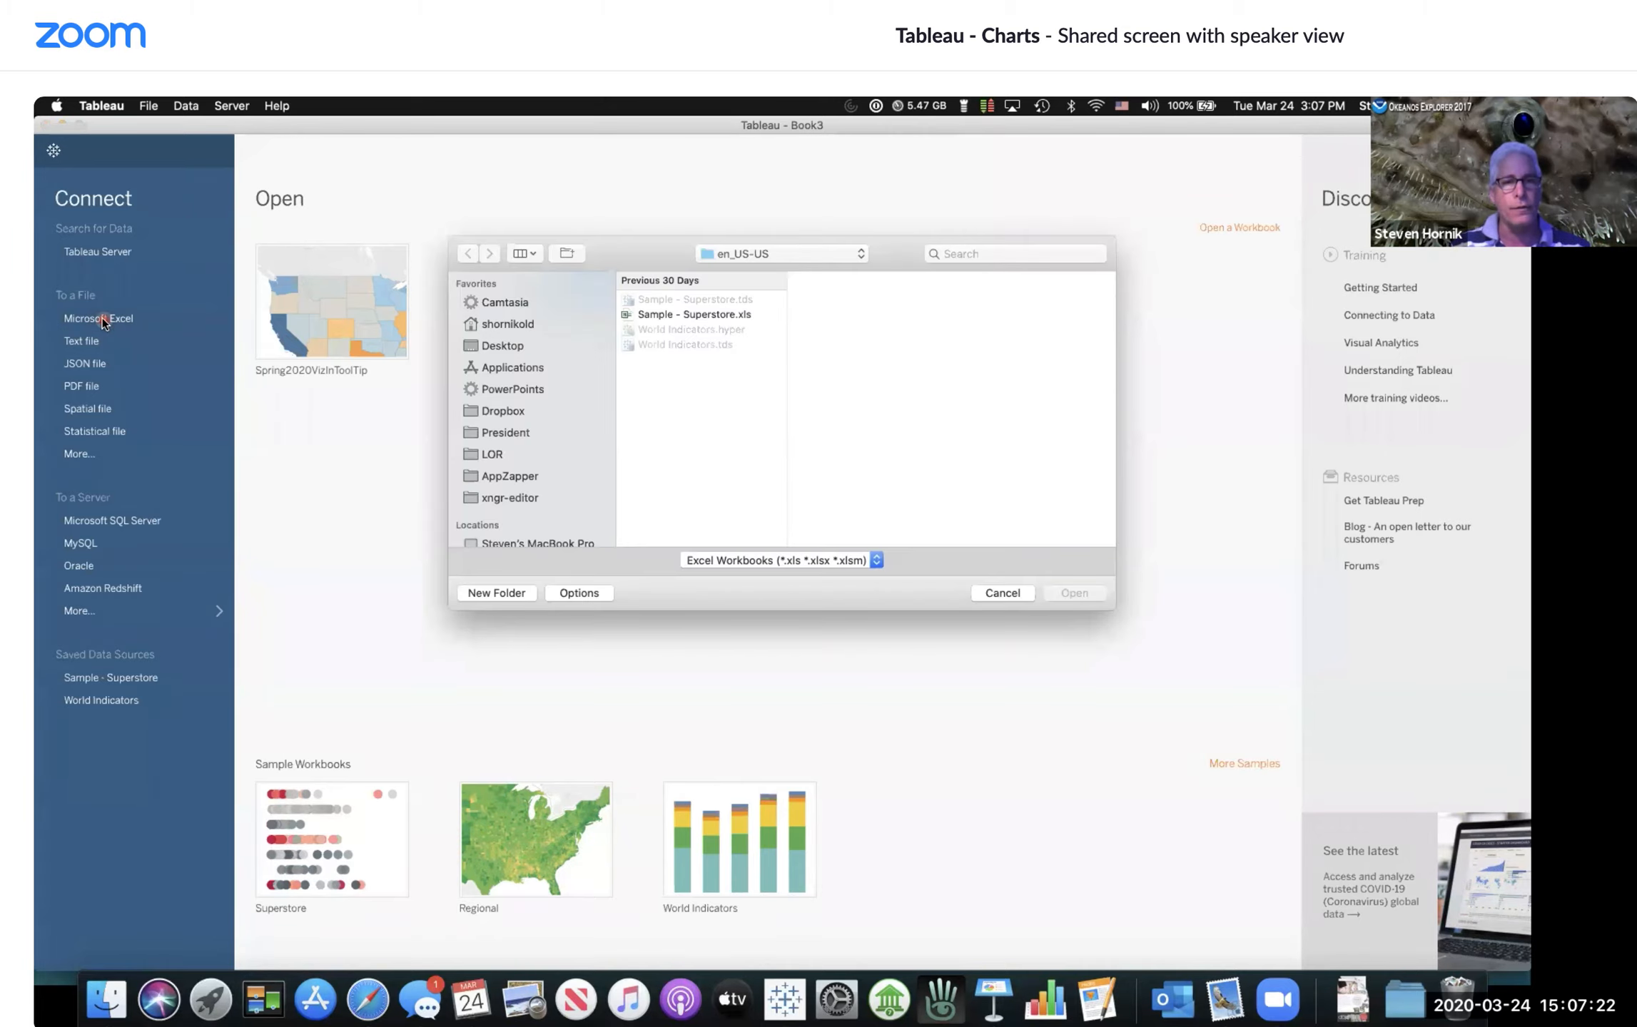
click(688, 475)
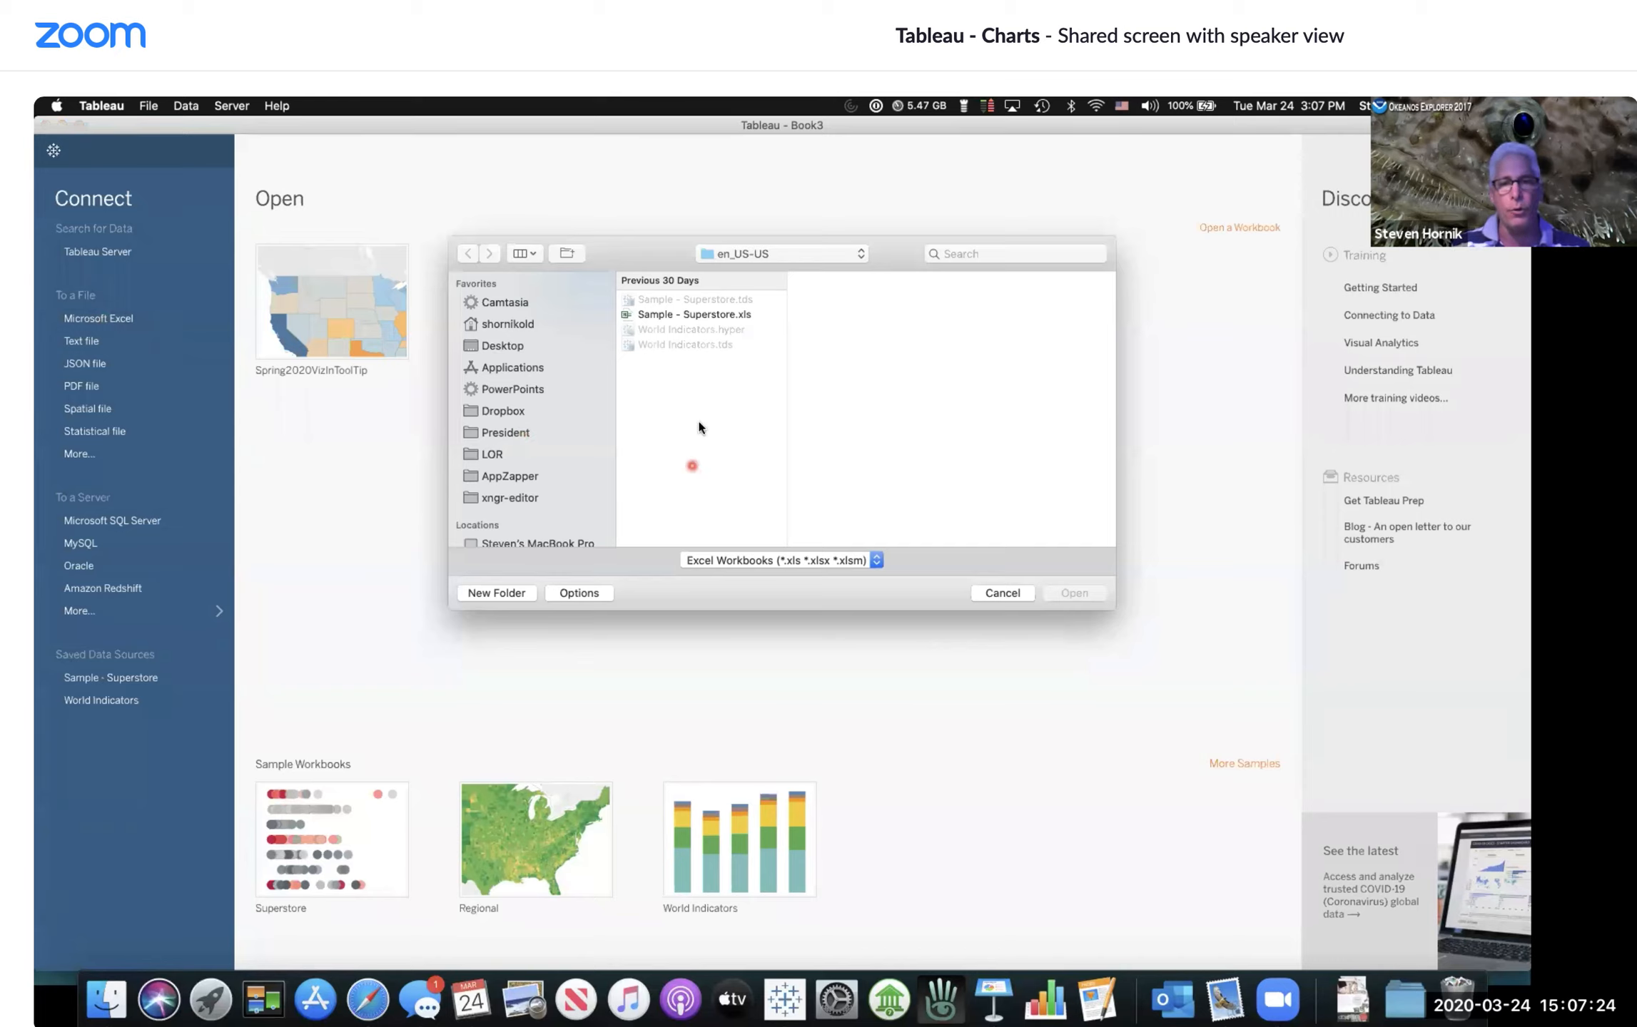
click(708, 321)
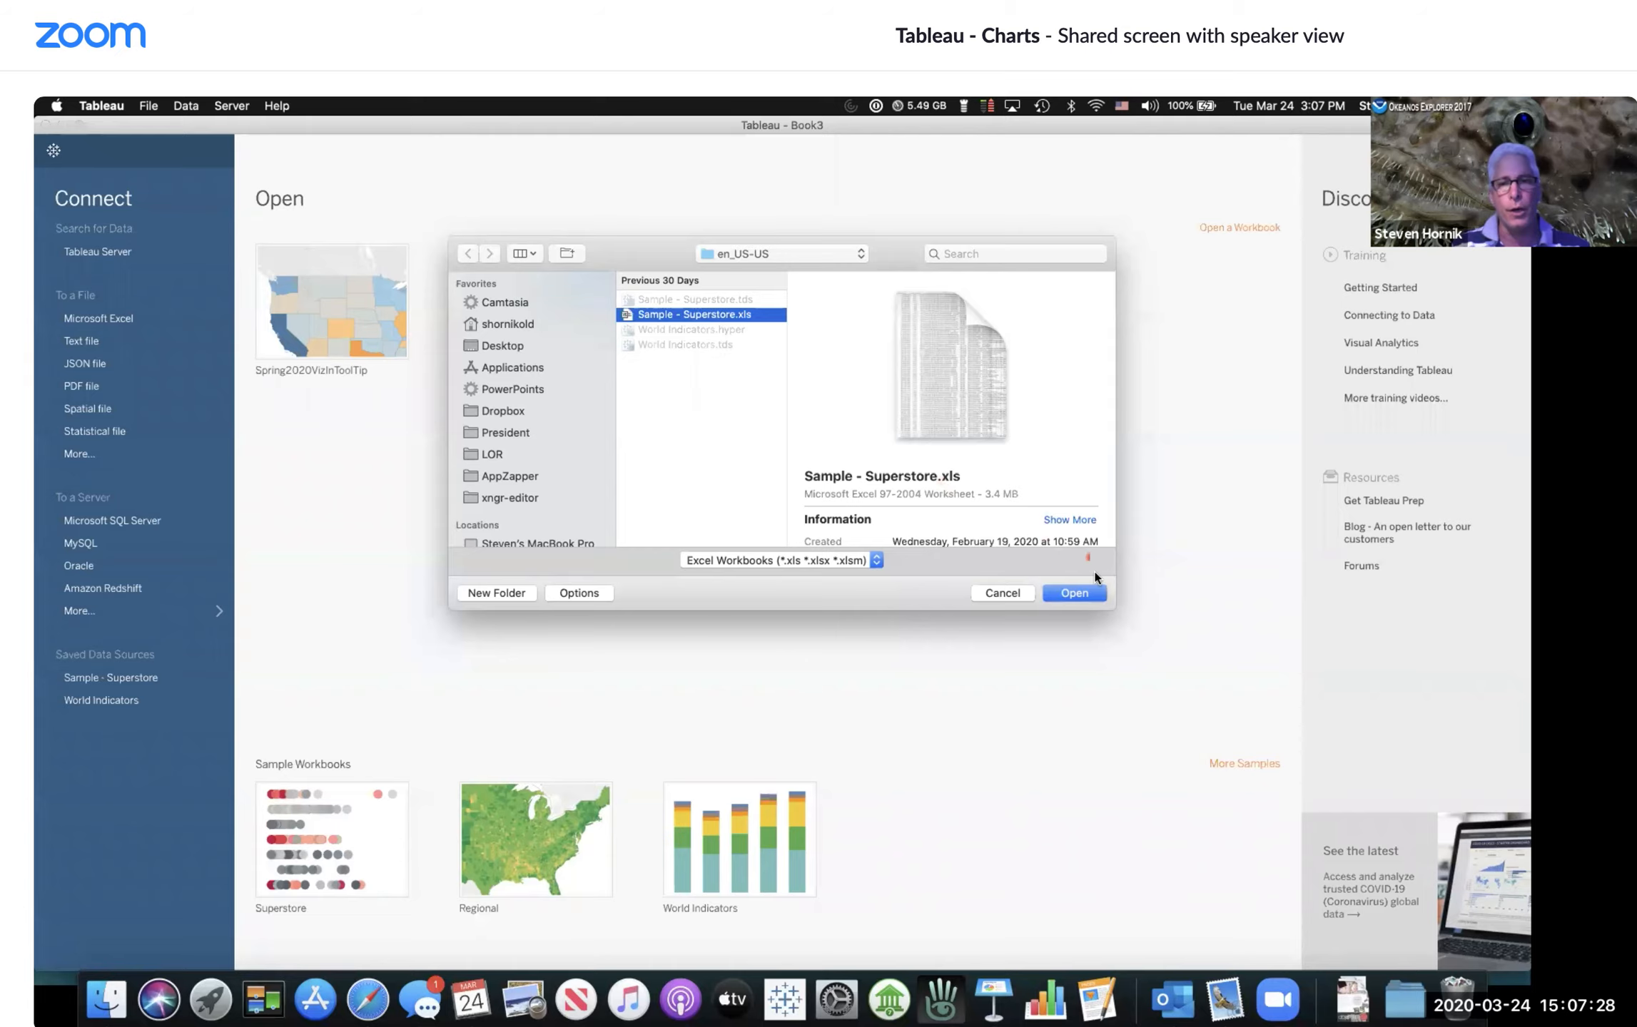
click(1074, 593)
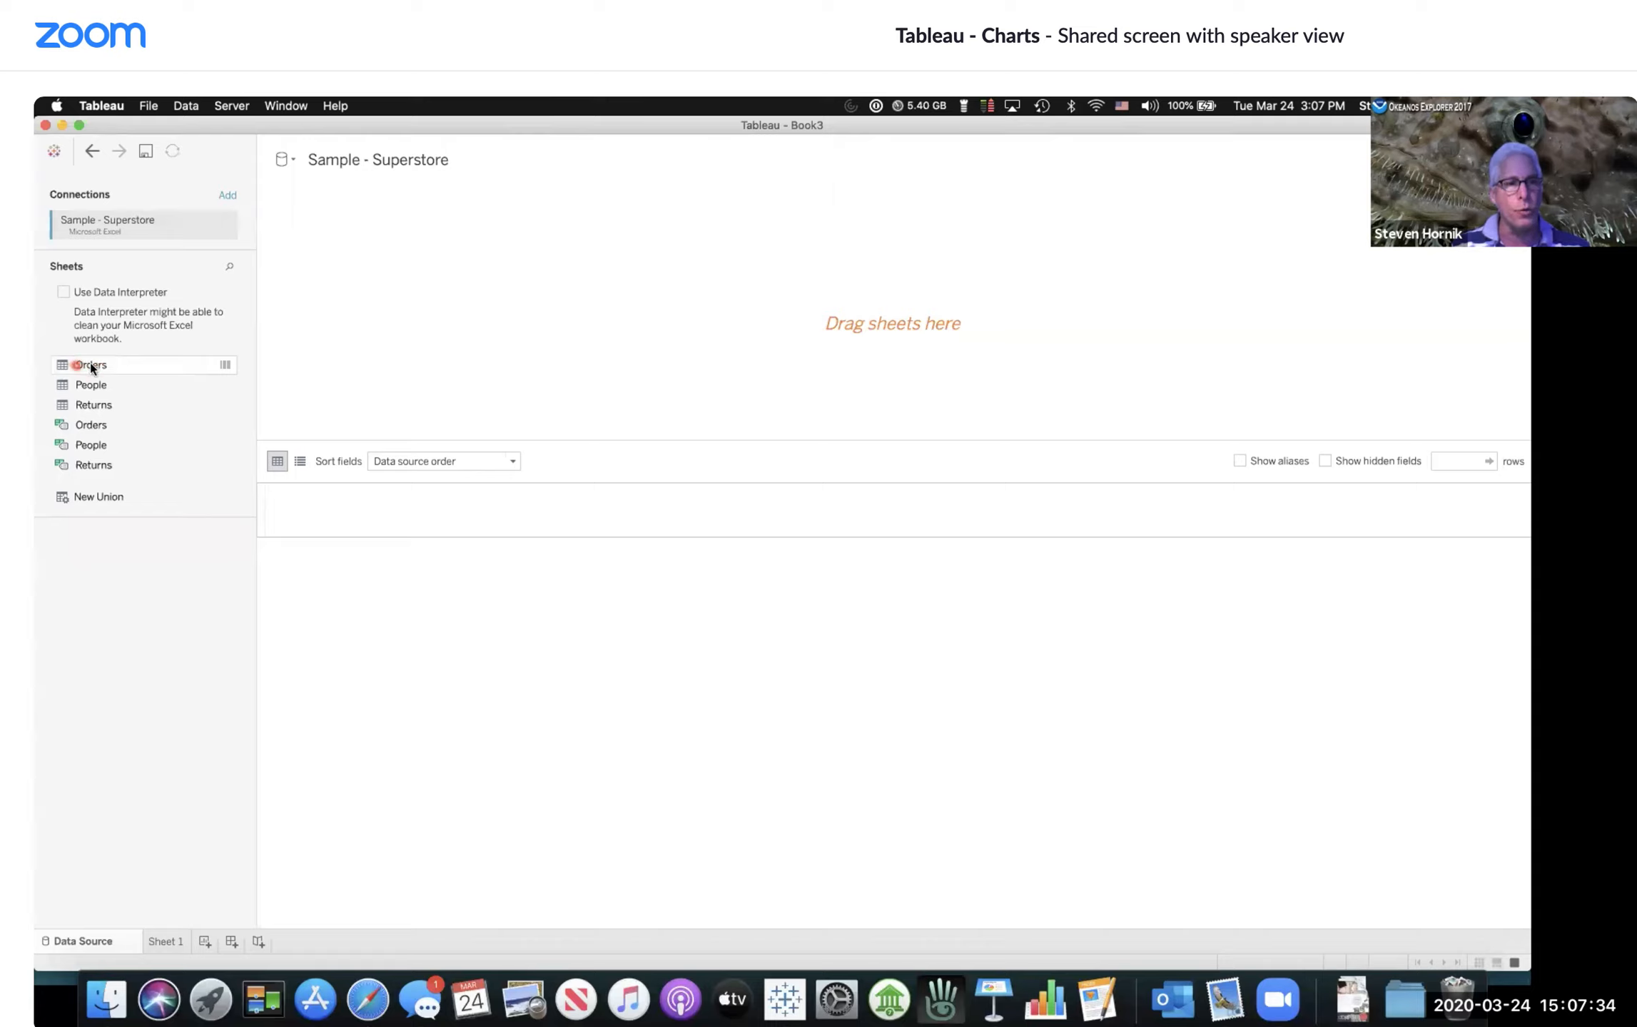
Step: Add the Orders sheet to the data source and go to Sheet 1
drag(85, 368, 867, 321)
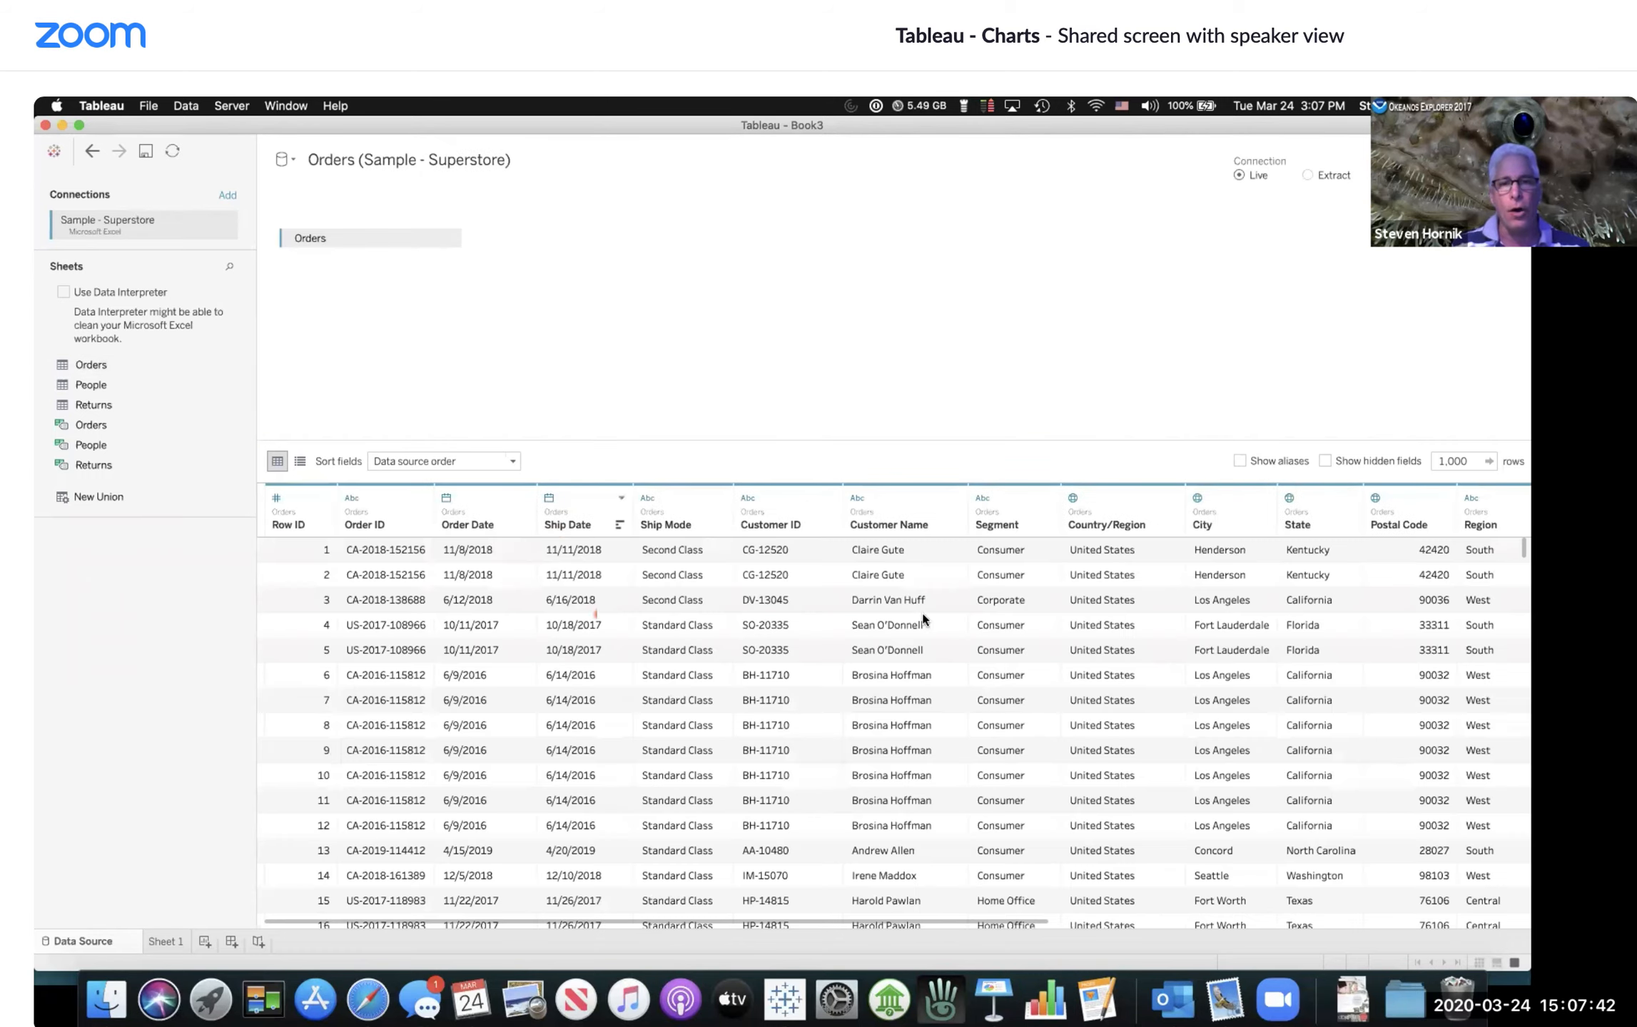
click(1106, 662)
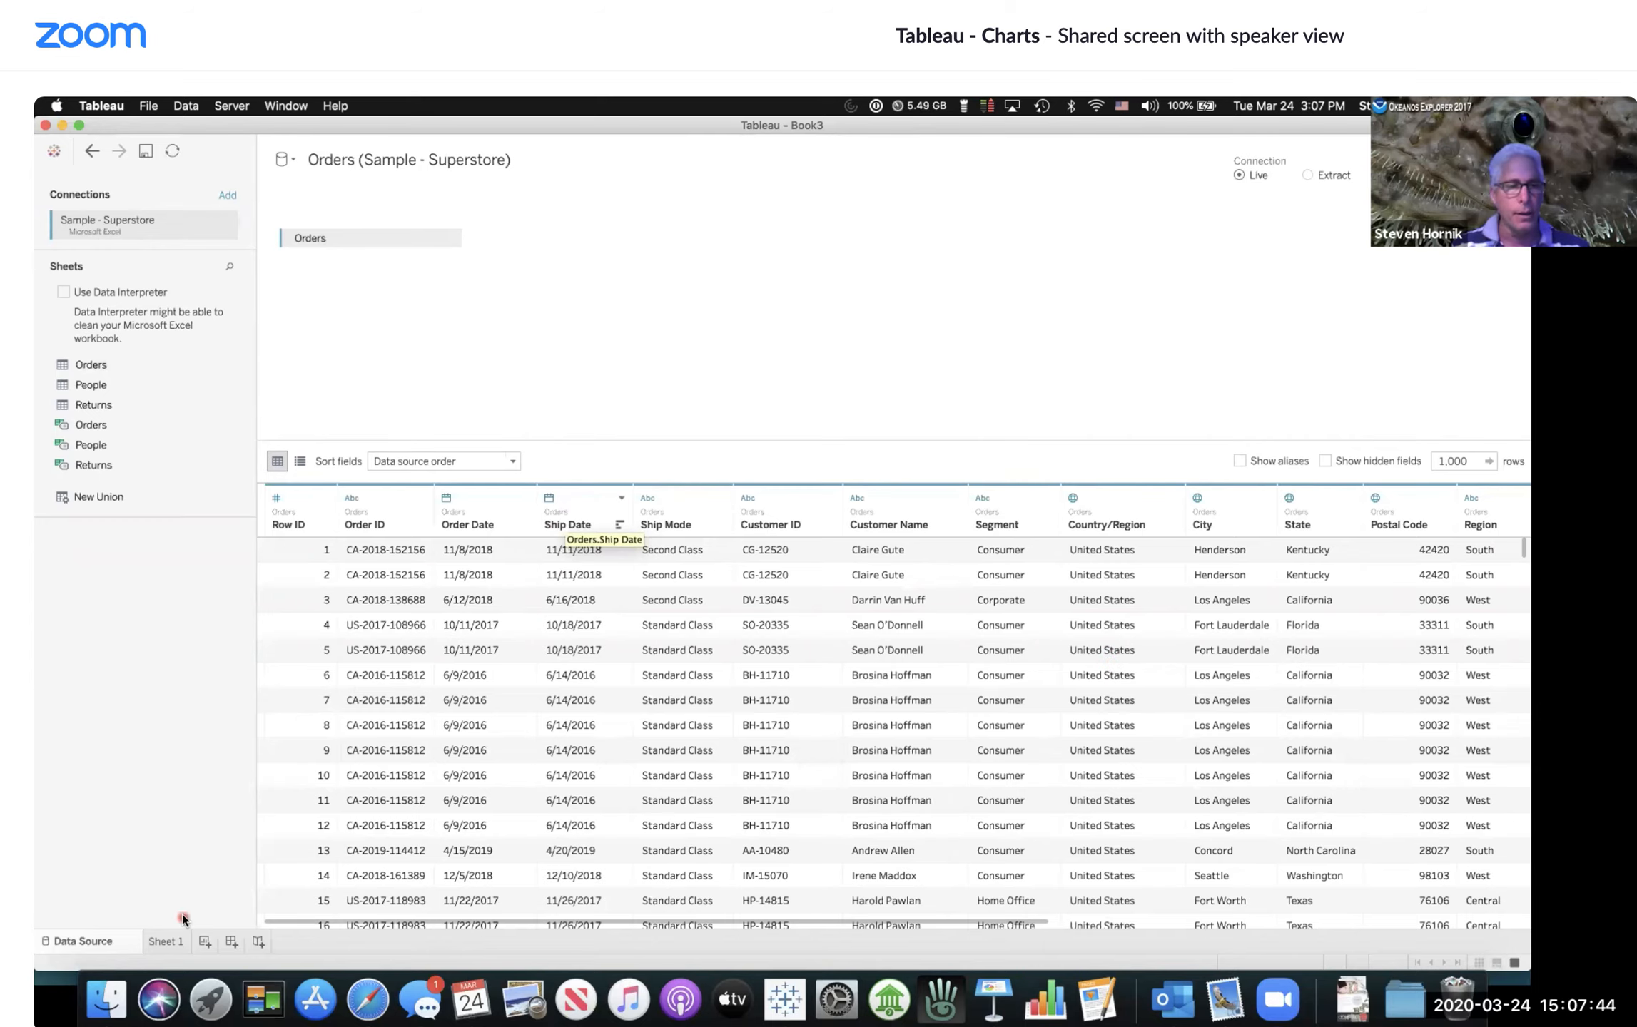
click(168, 941)
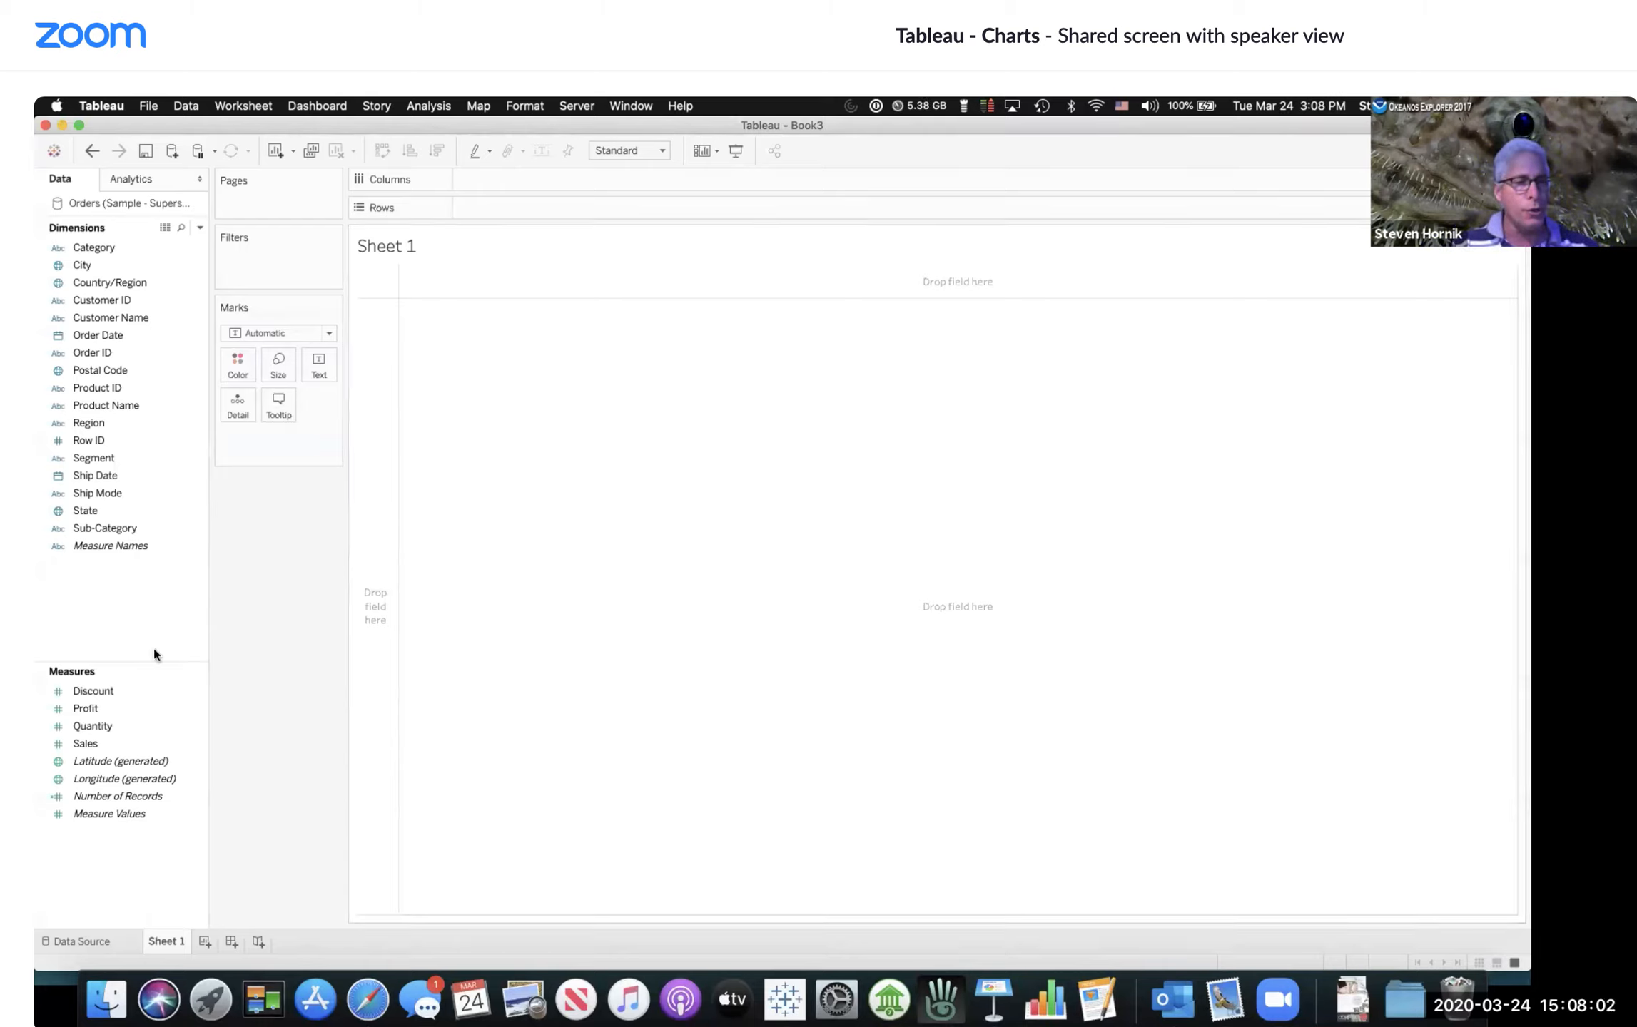
Step: Place Sales on Columns to draw a bar and set its aggregation to Average
drag(87, 744, 528, 176)
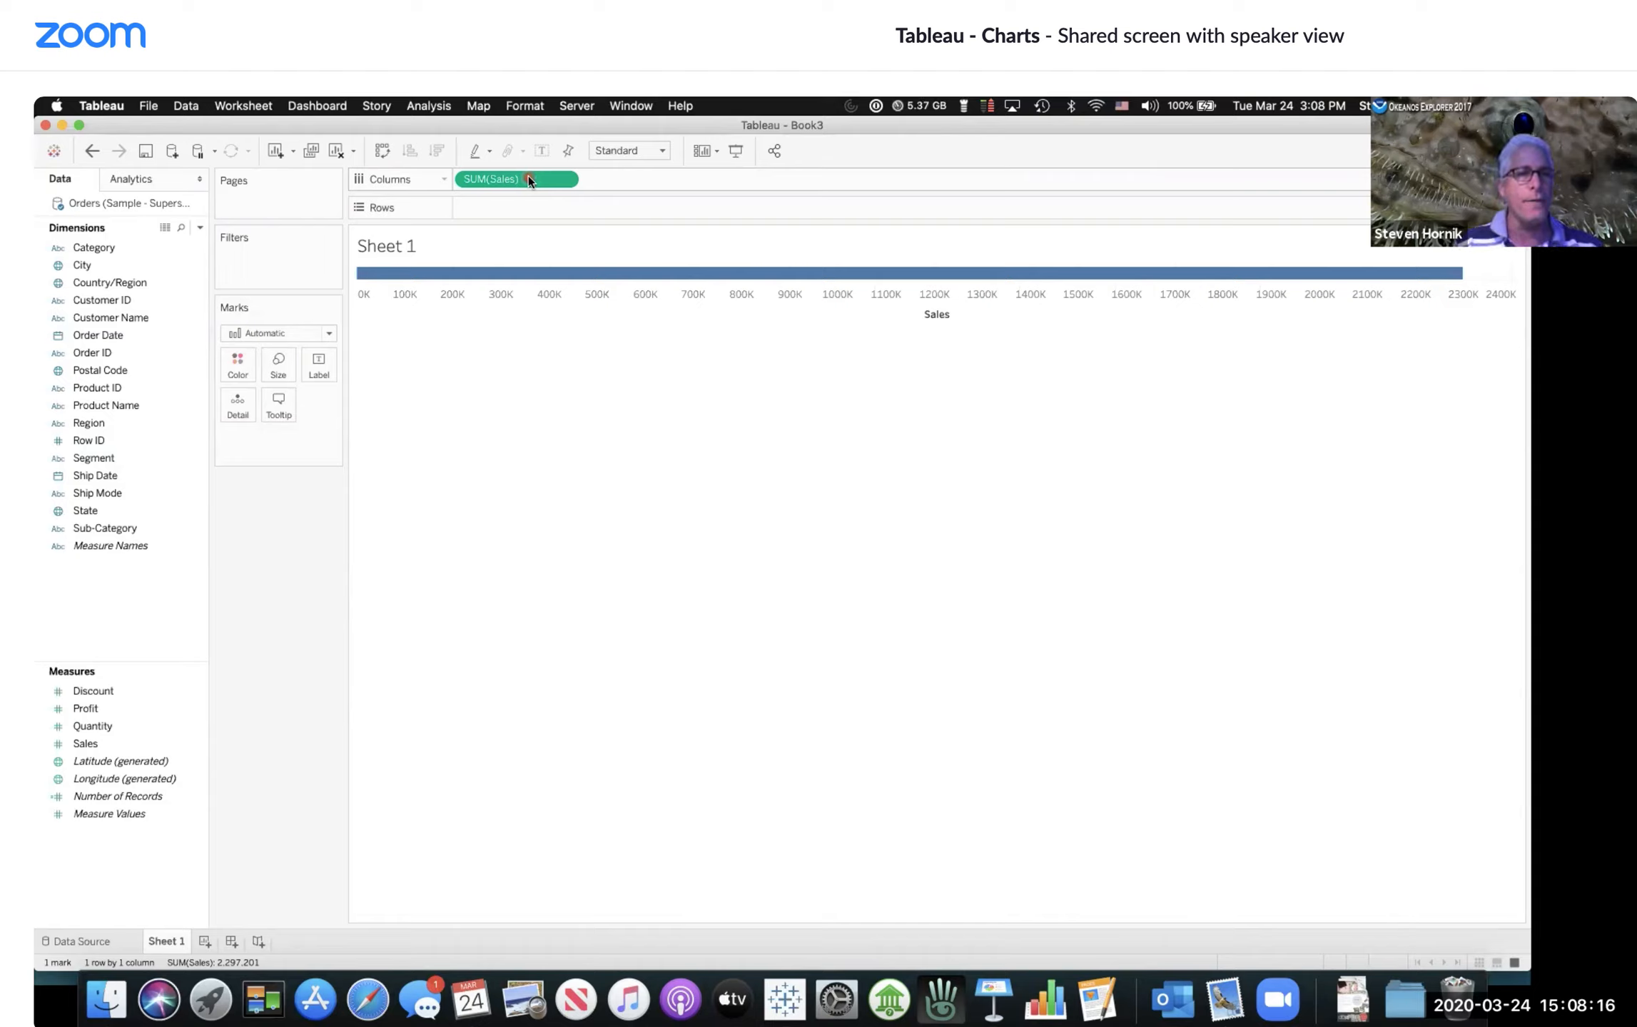
drag(528, 178, 537, 207)
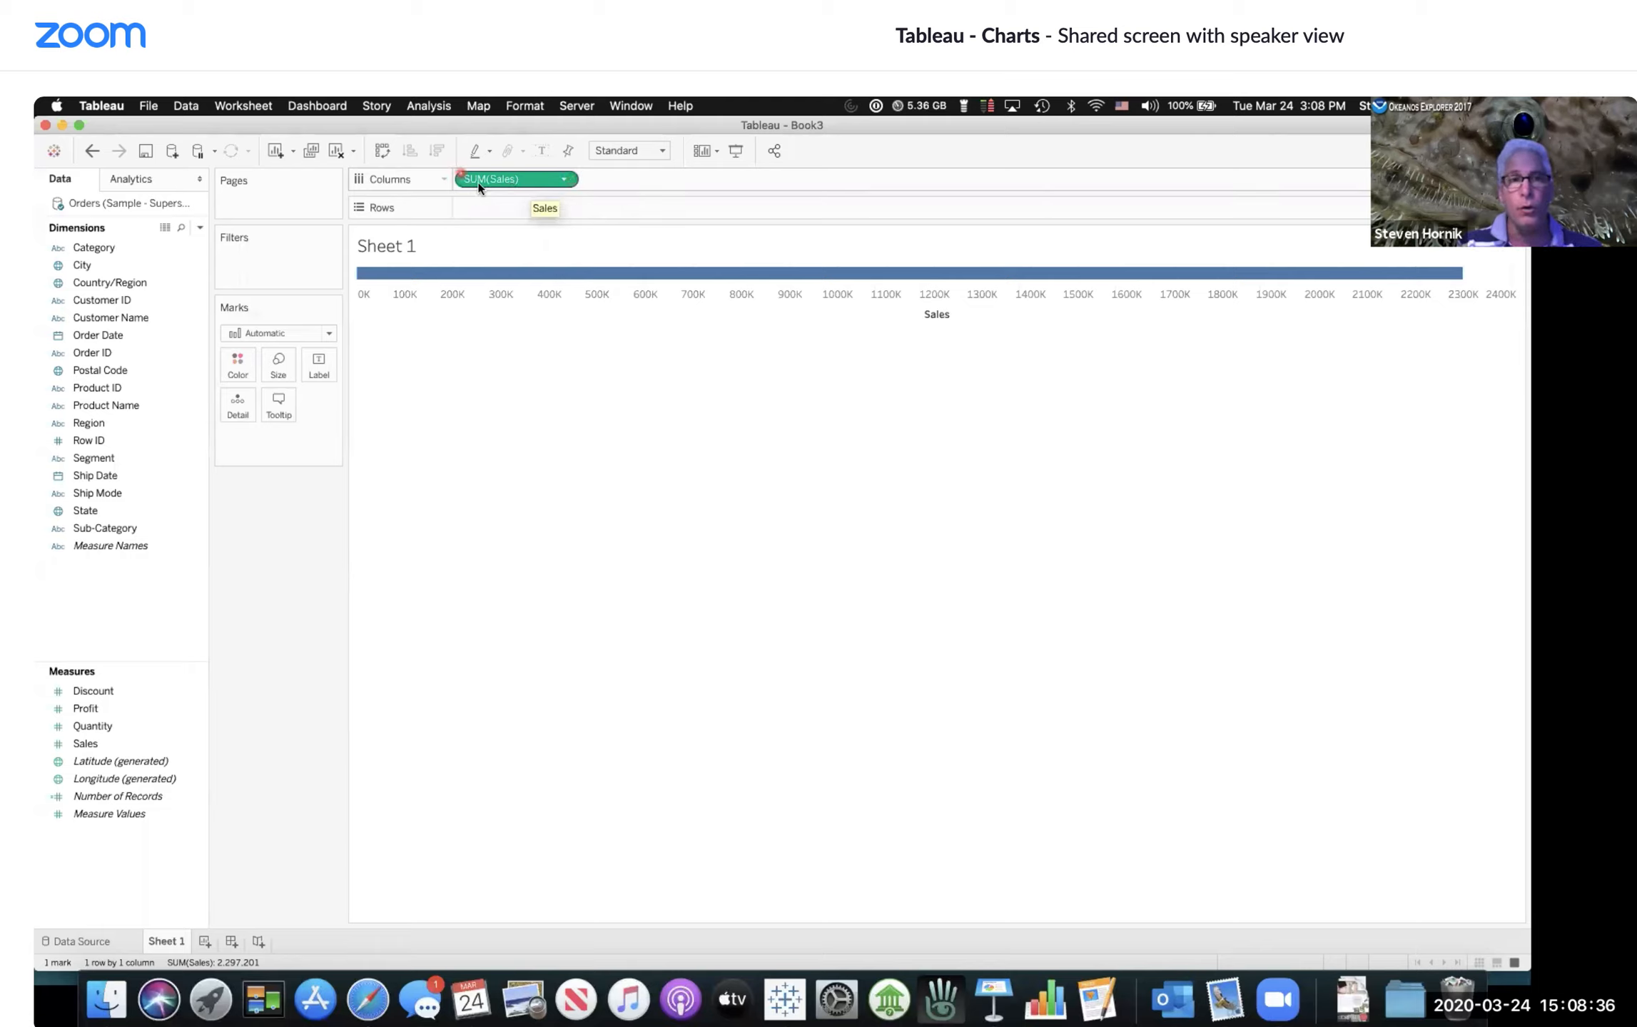
click(564, 180)
mouse_move(541, 342)
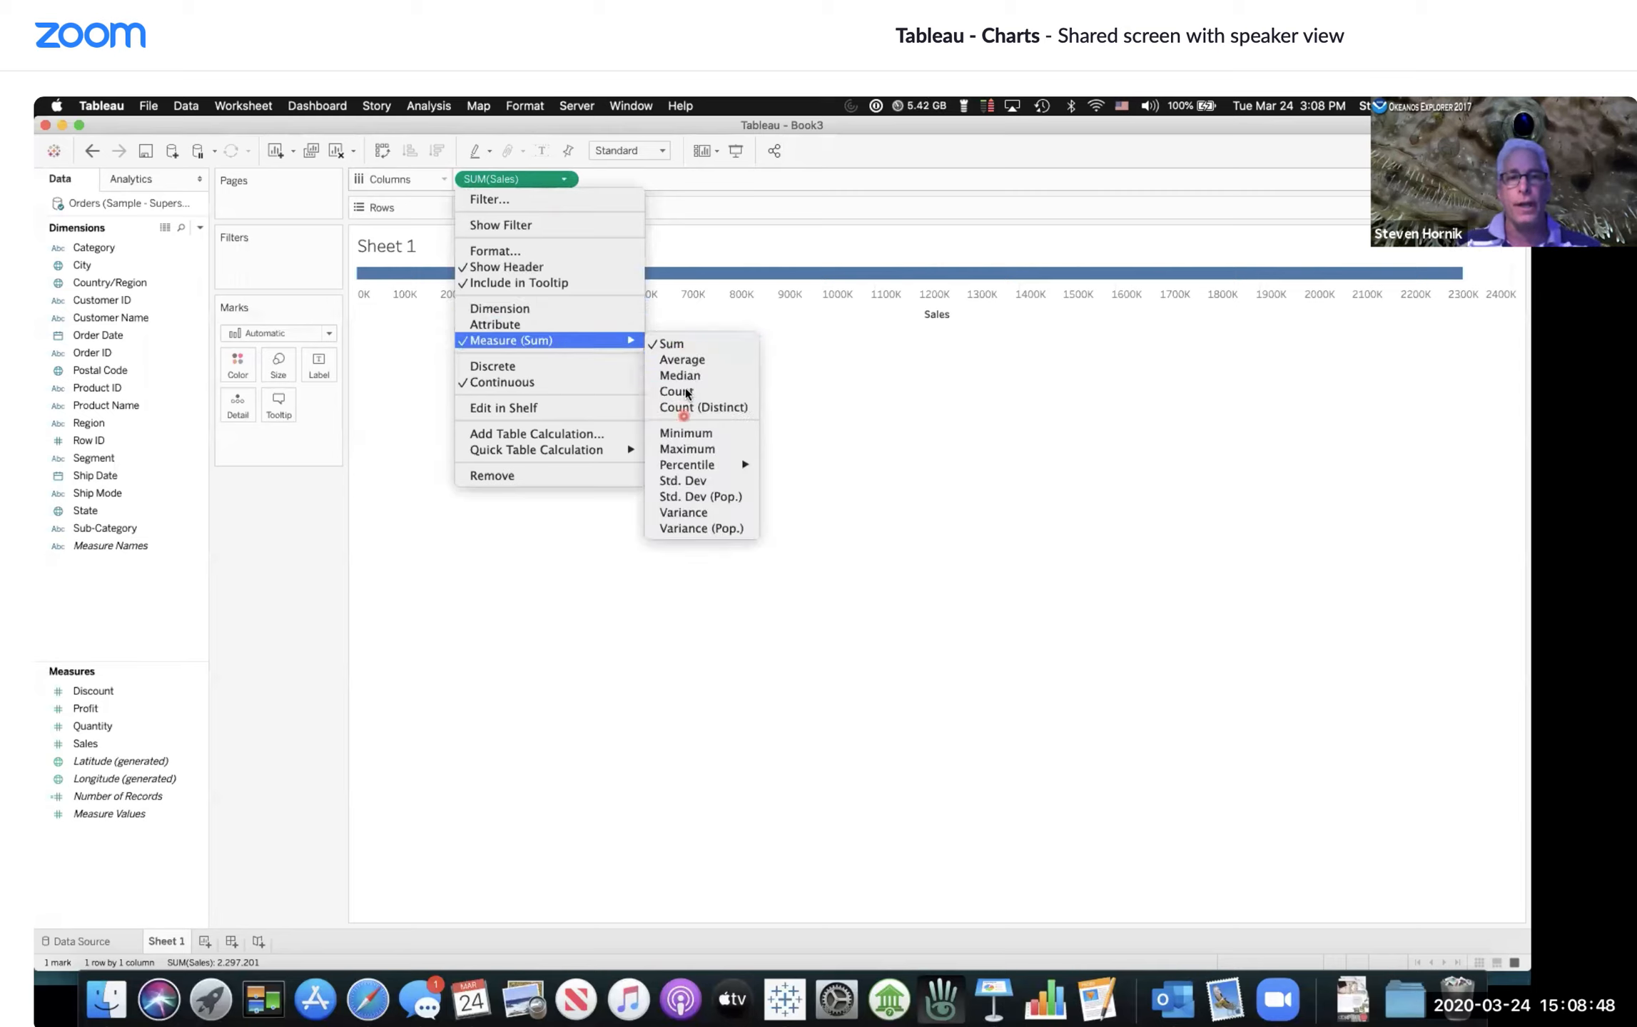
click(686, 360)
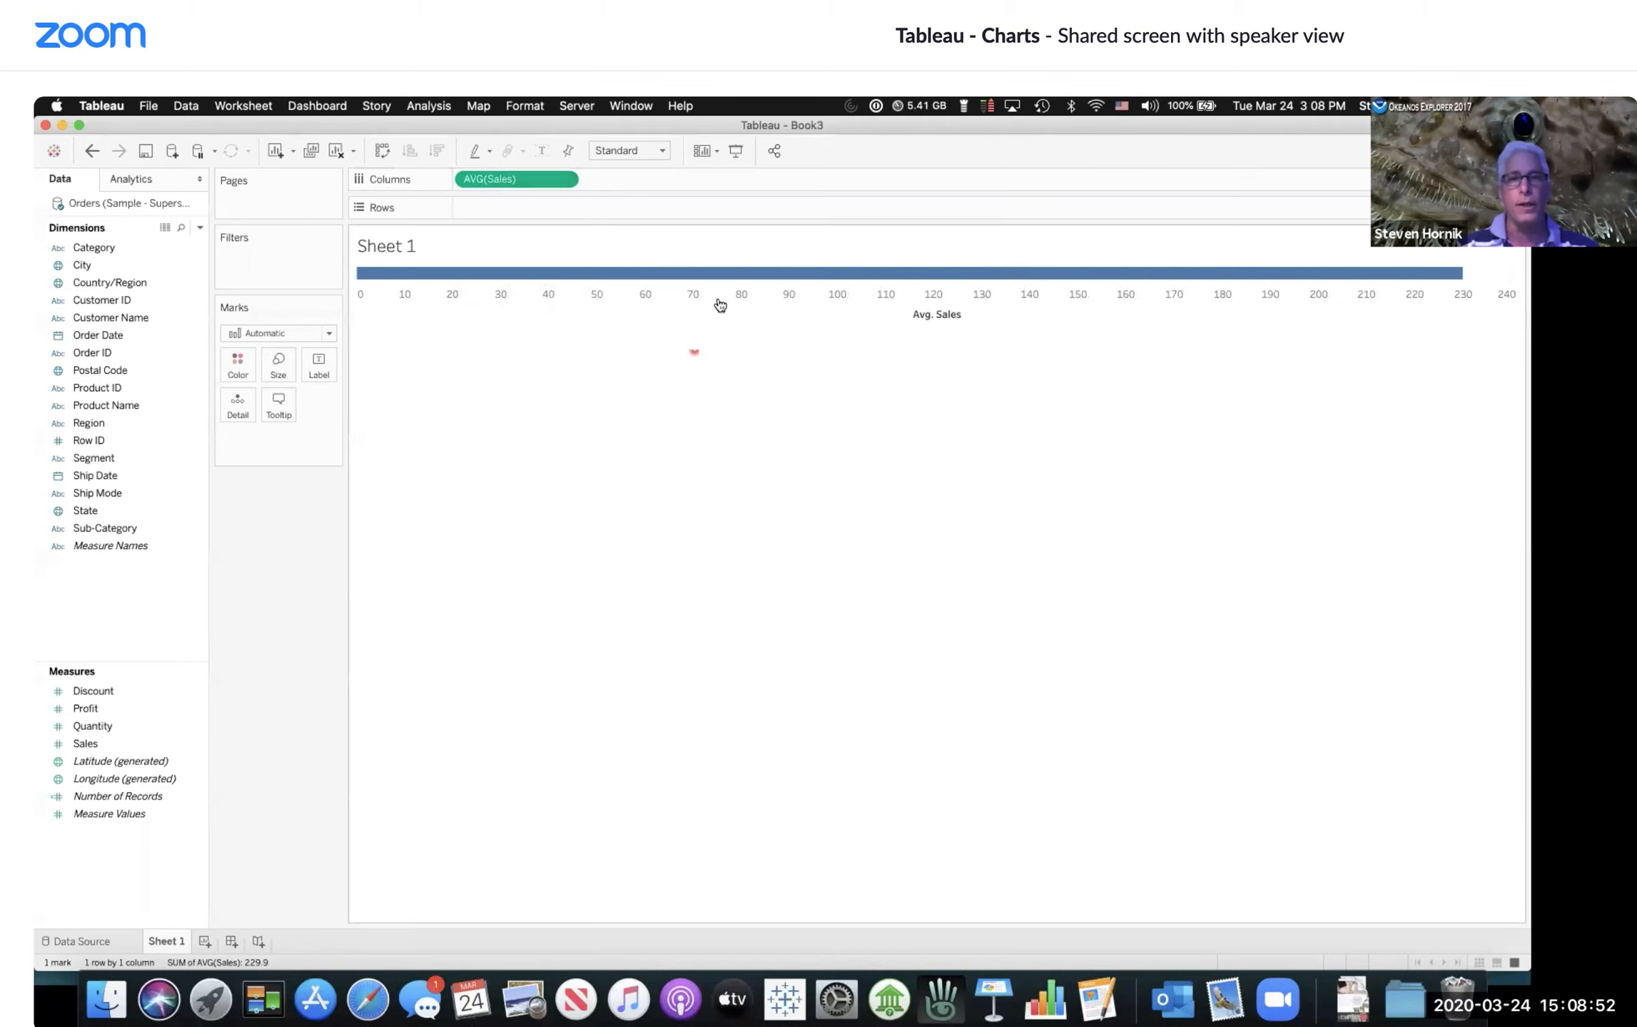
mouse_move(721, 277)
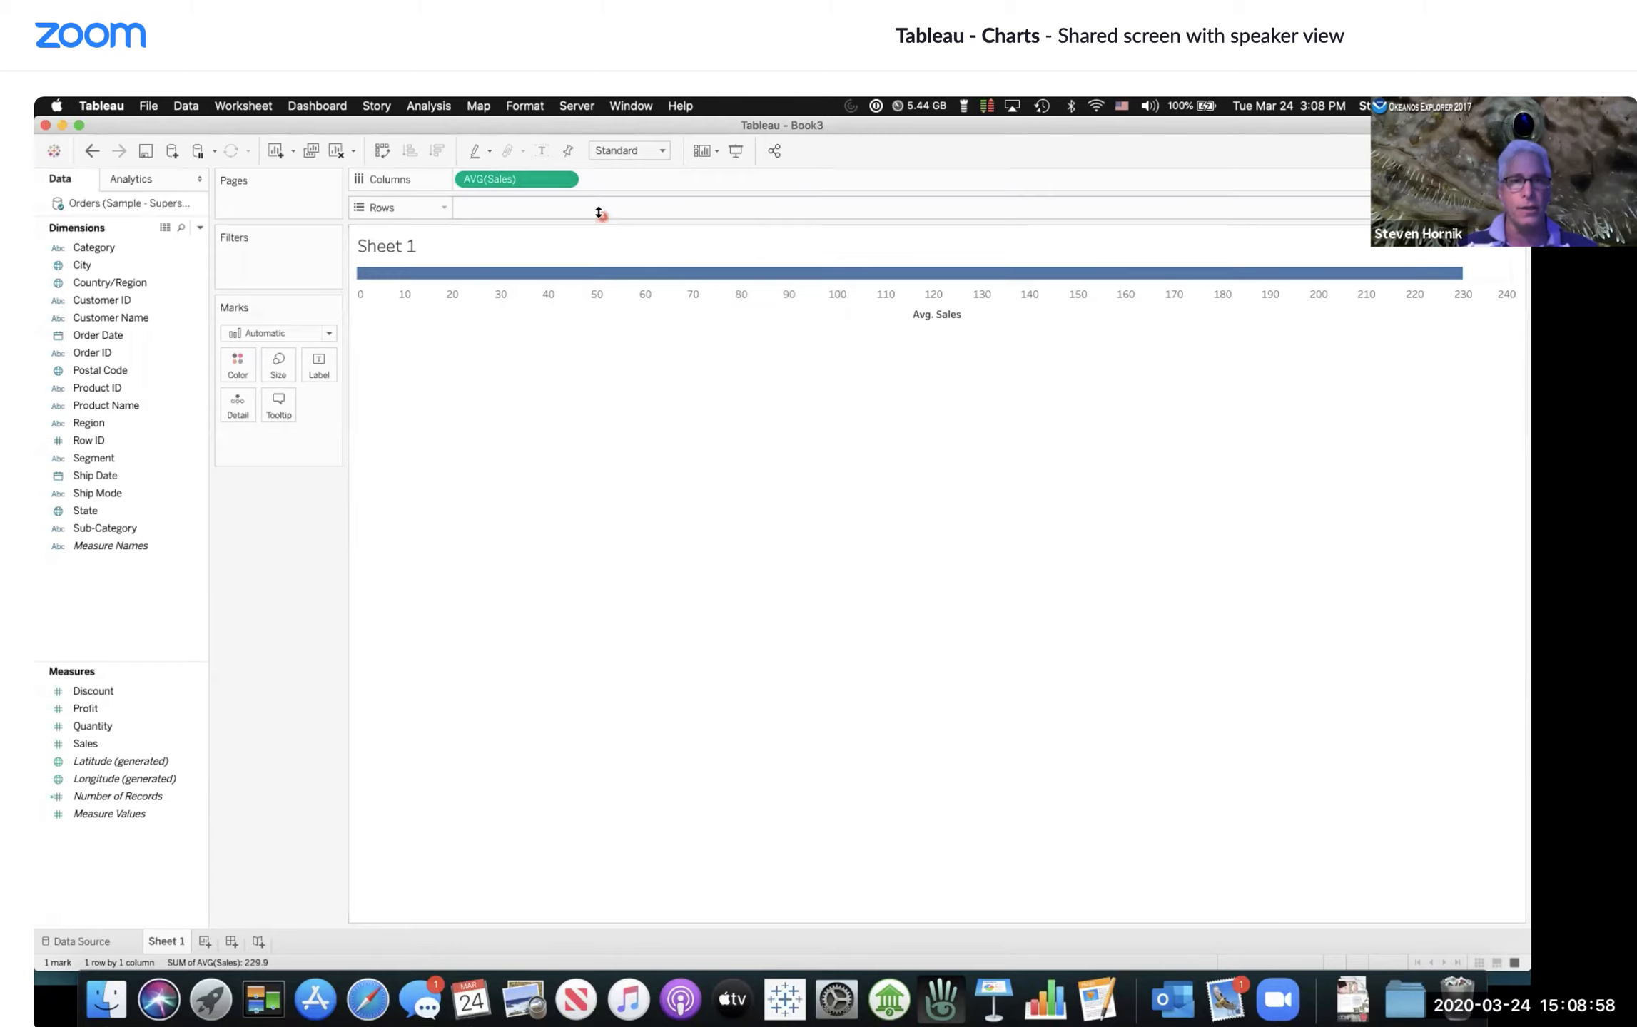
Step: Change the Sales aggregation to Median and then to Minimum
click(563, 179)
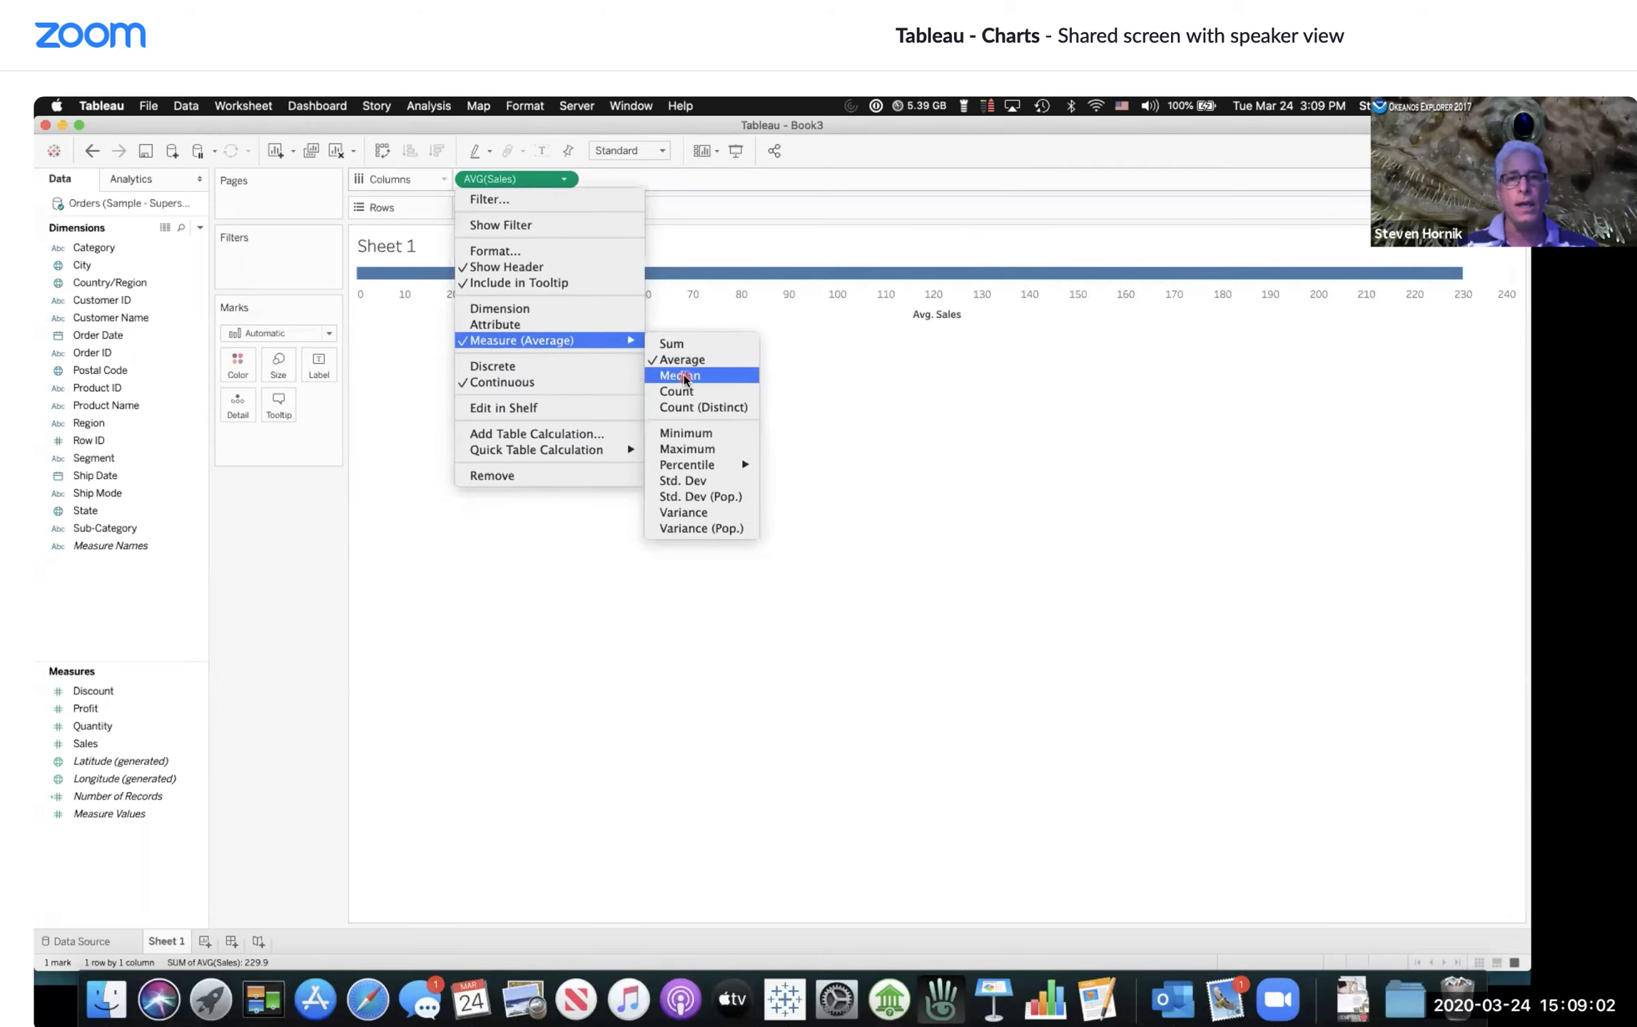
click(683, 376)
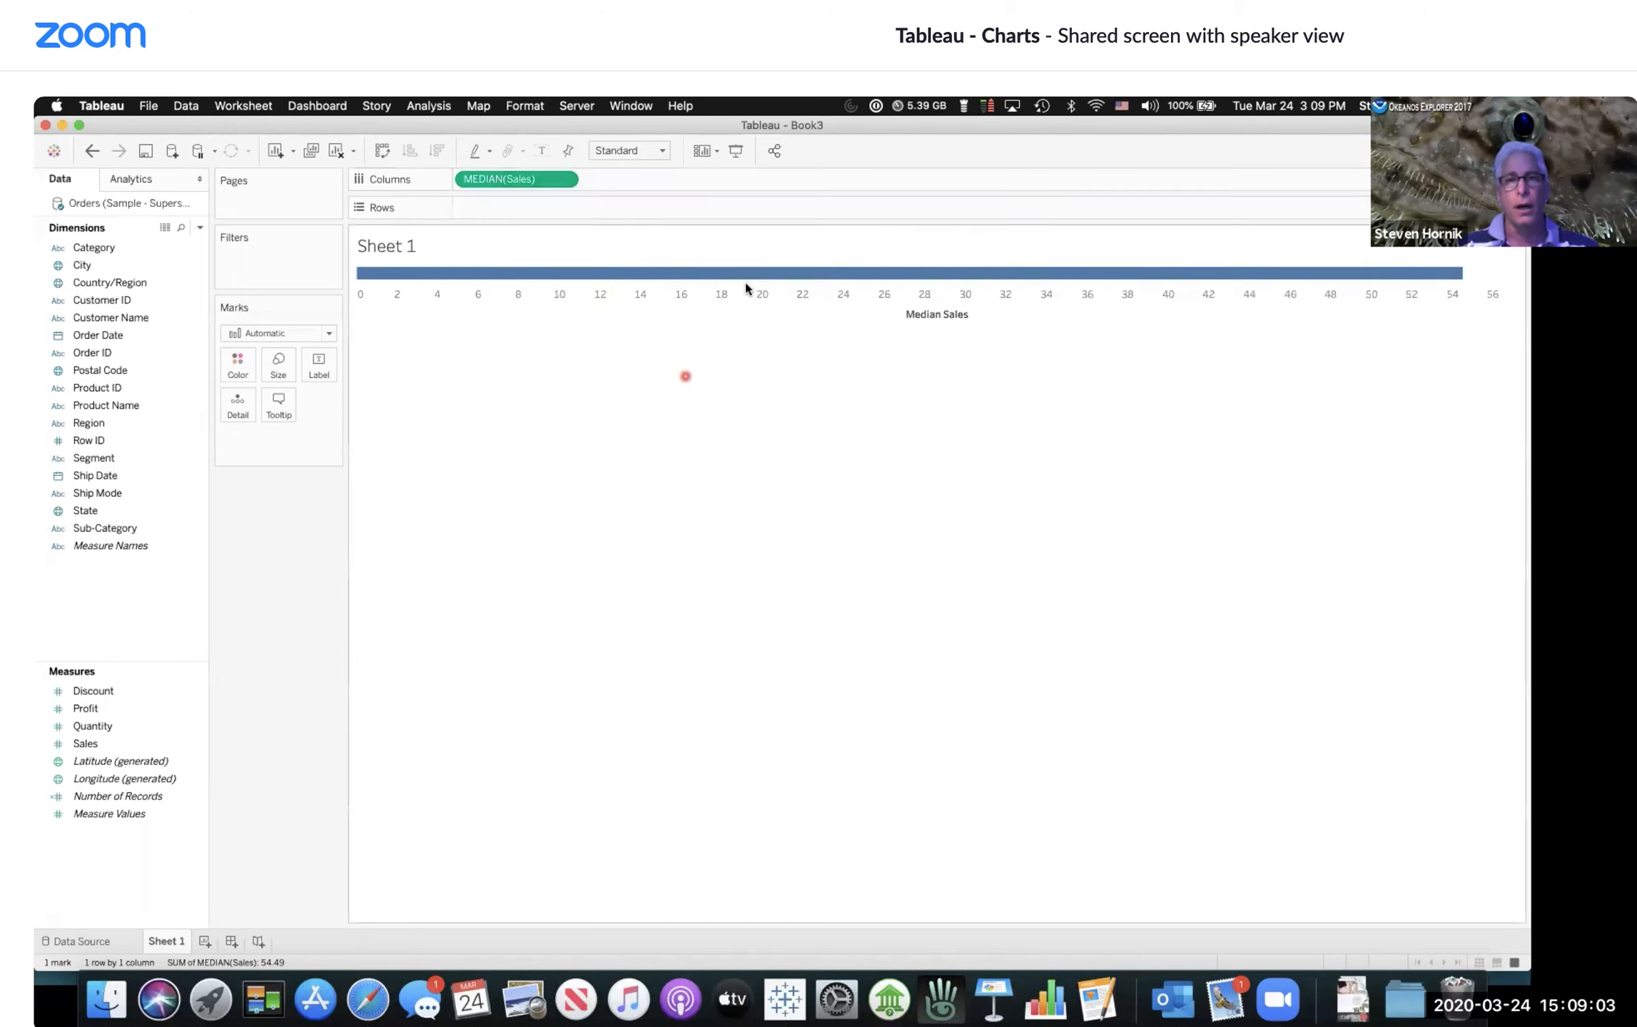
click(567, 179)
mouse_move(556, 340)
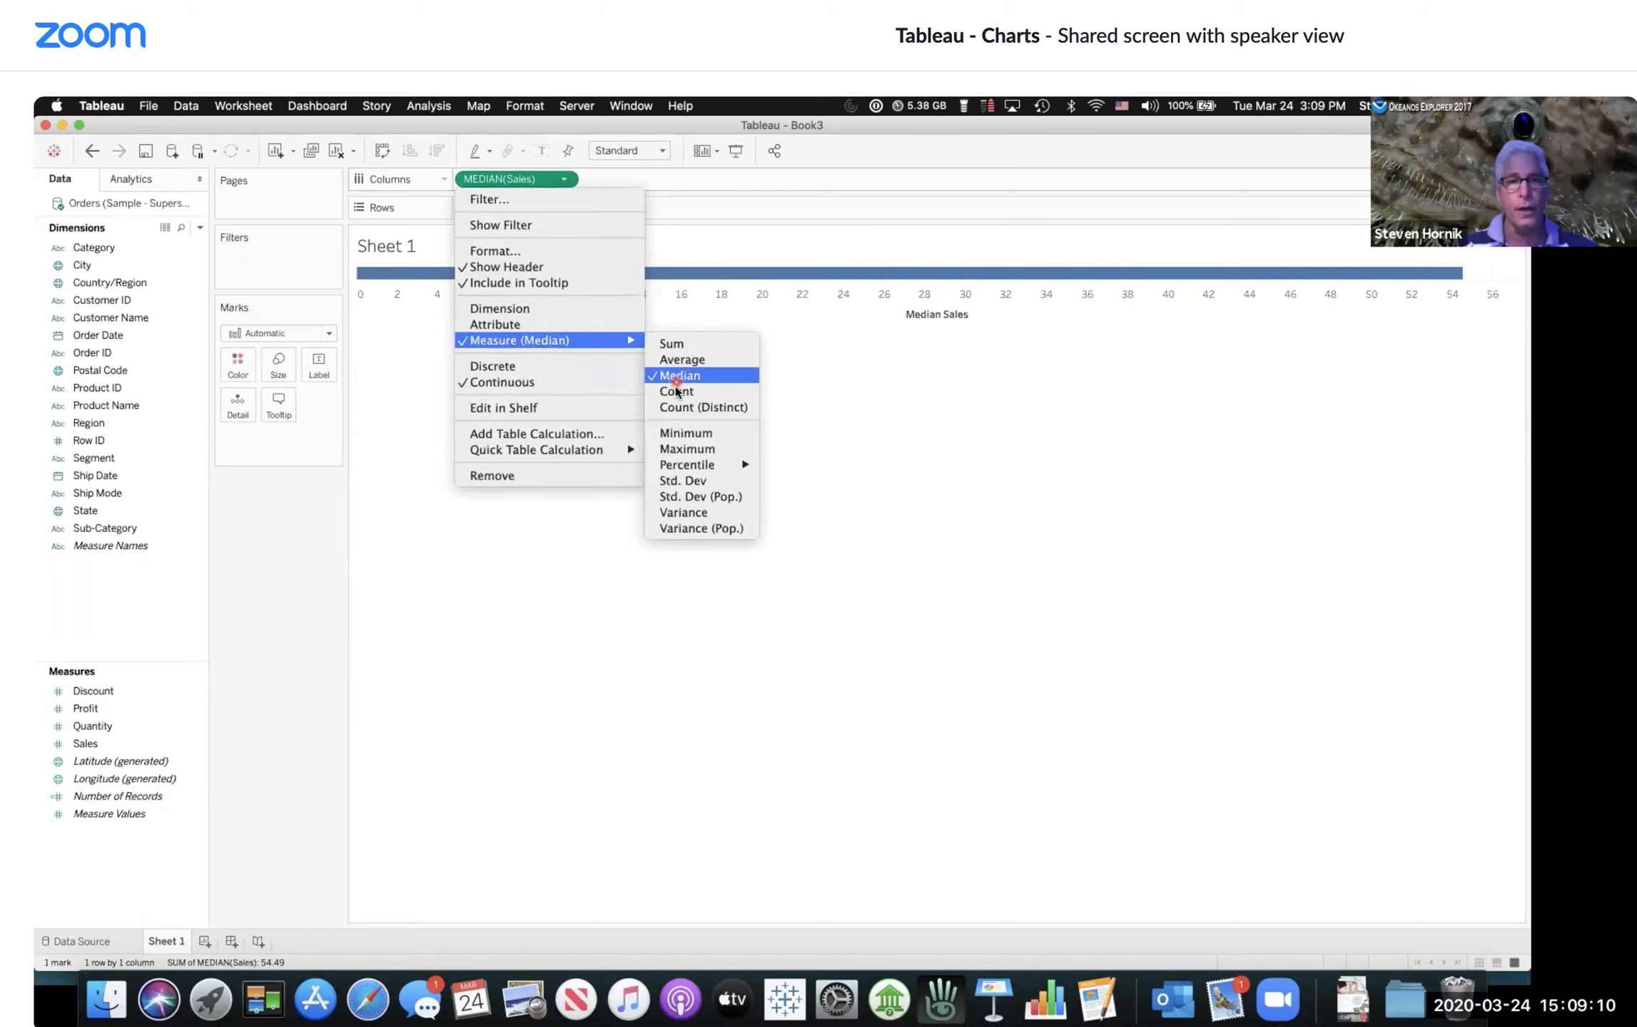
click(683, 433)
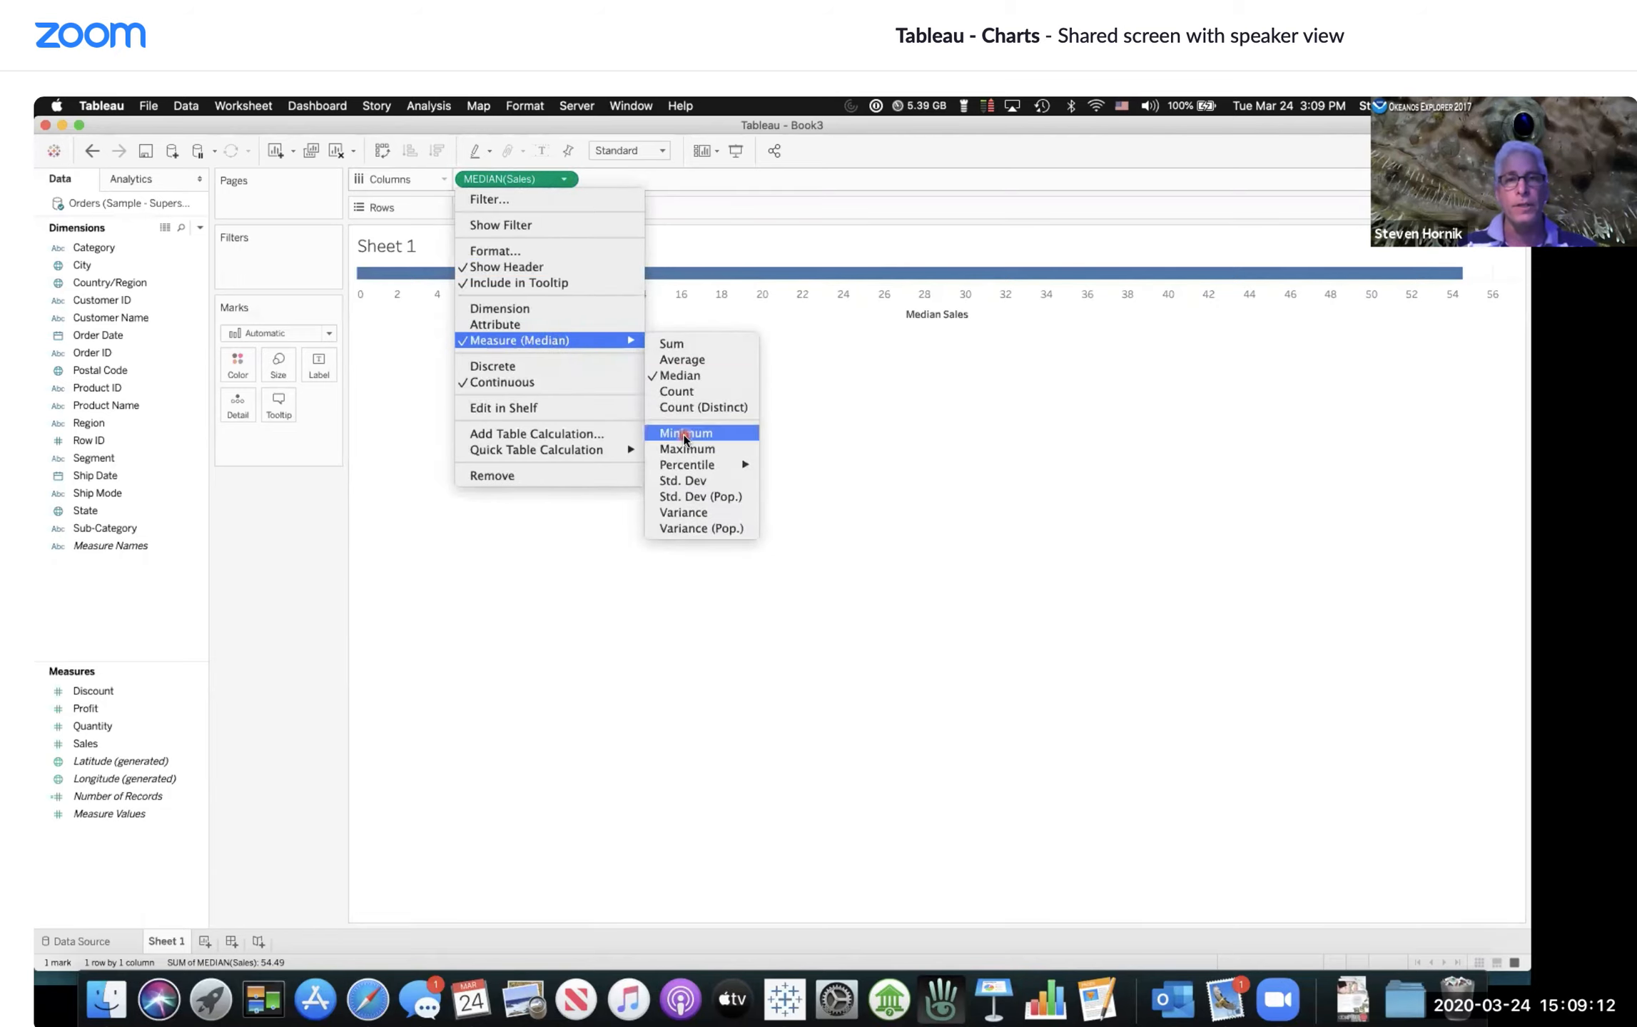
Step: Change the Sales aggregation to Maximum and then to Sum
mouse_move(706, 280)
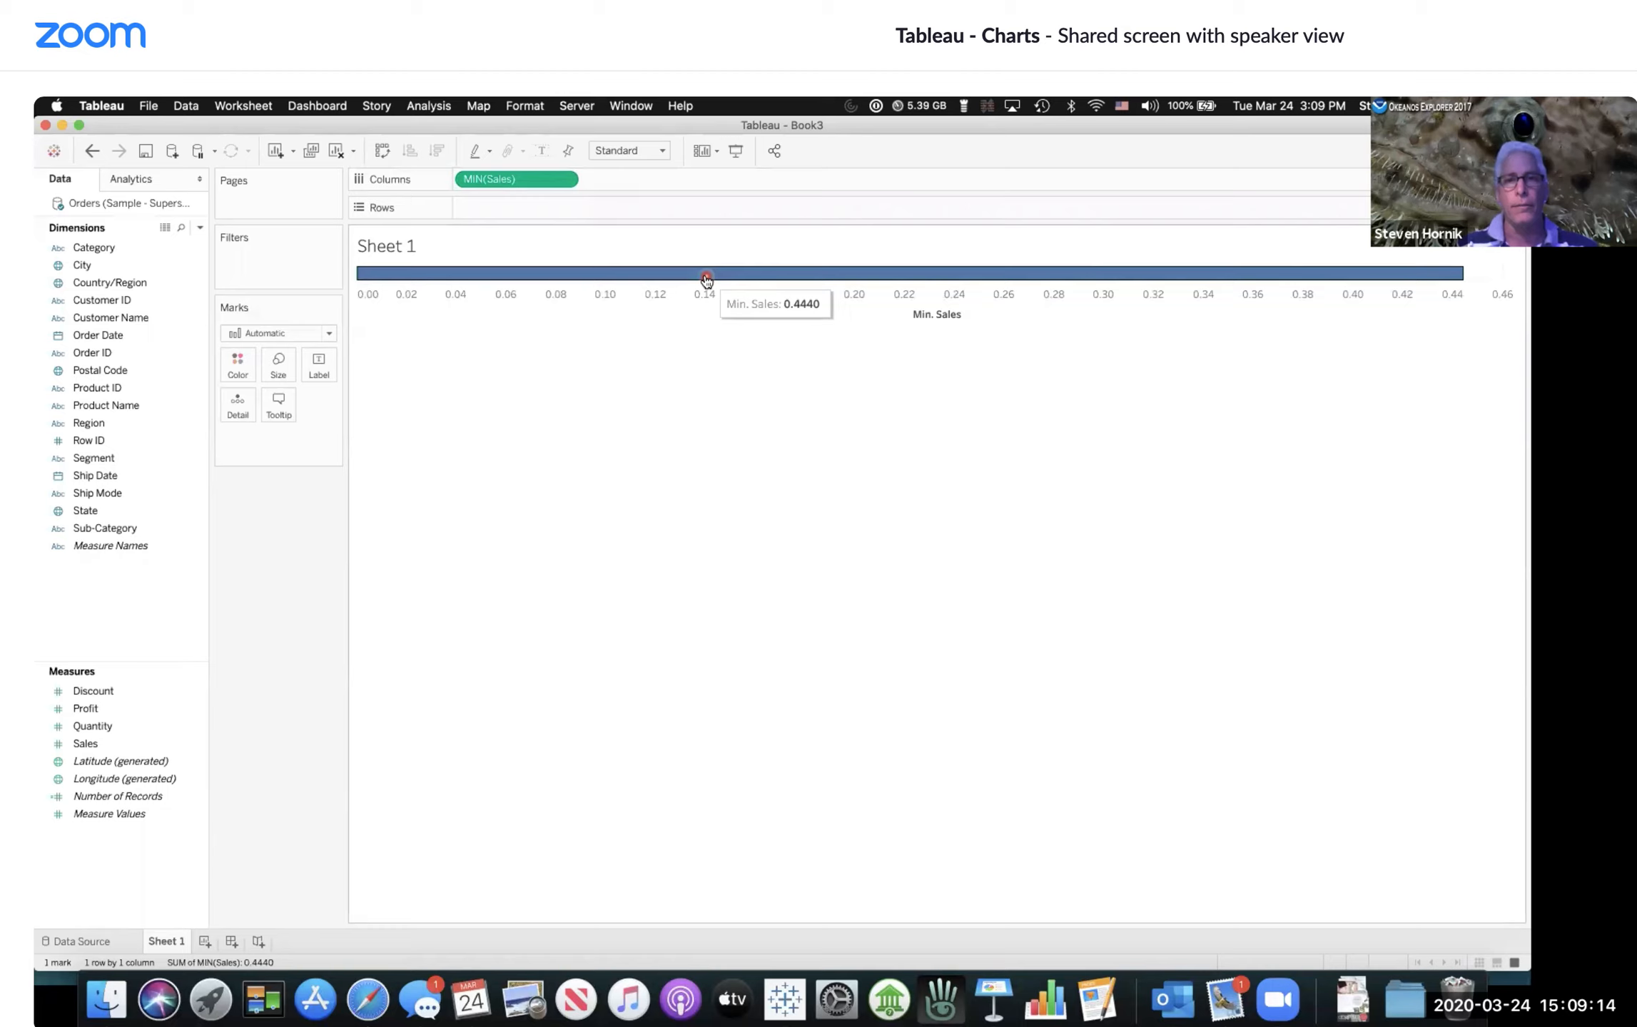
click(564, 179)
mouse_move(575, 346)
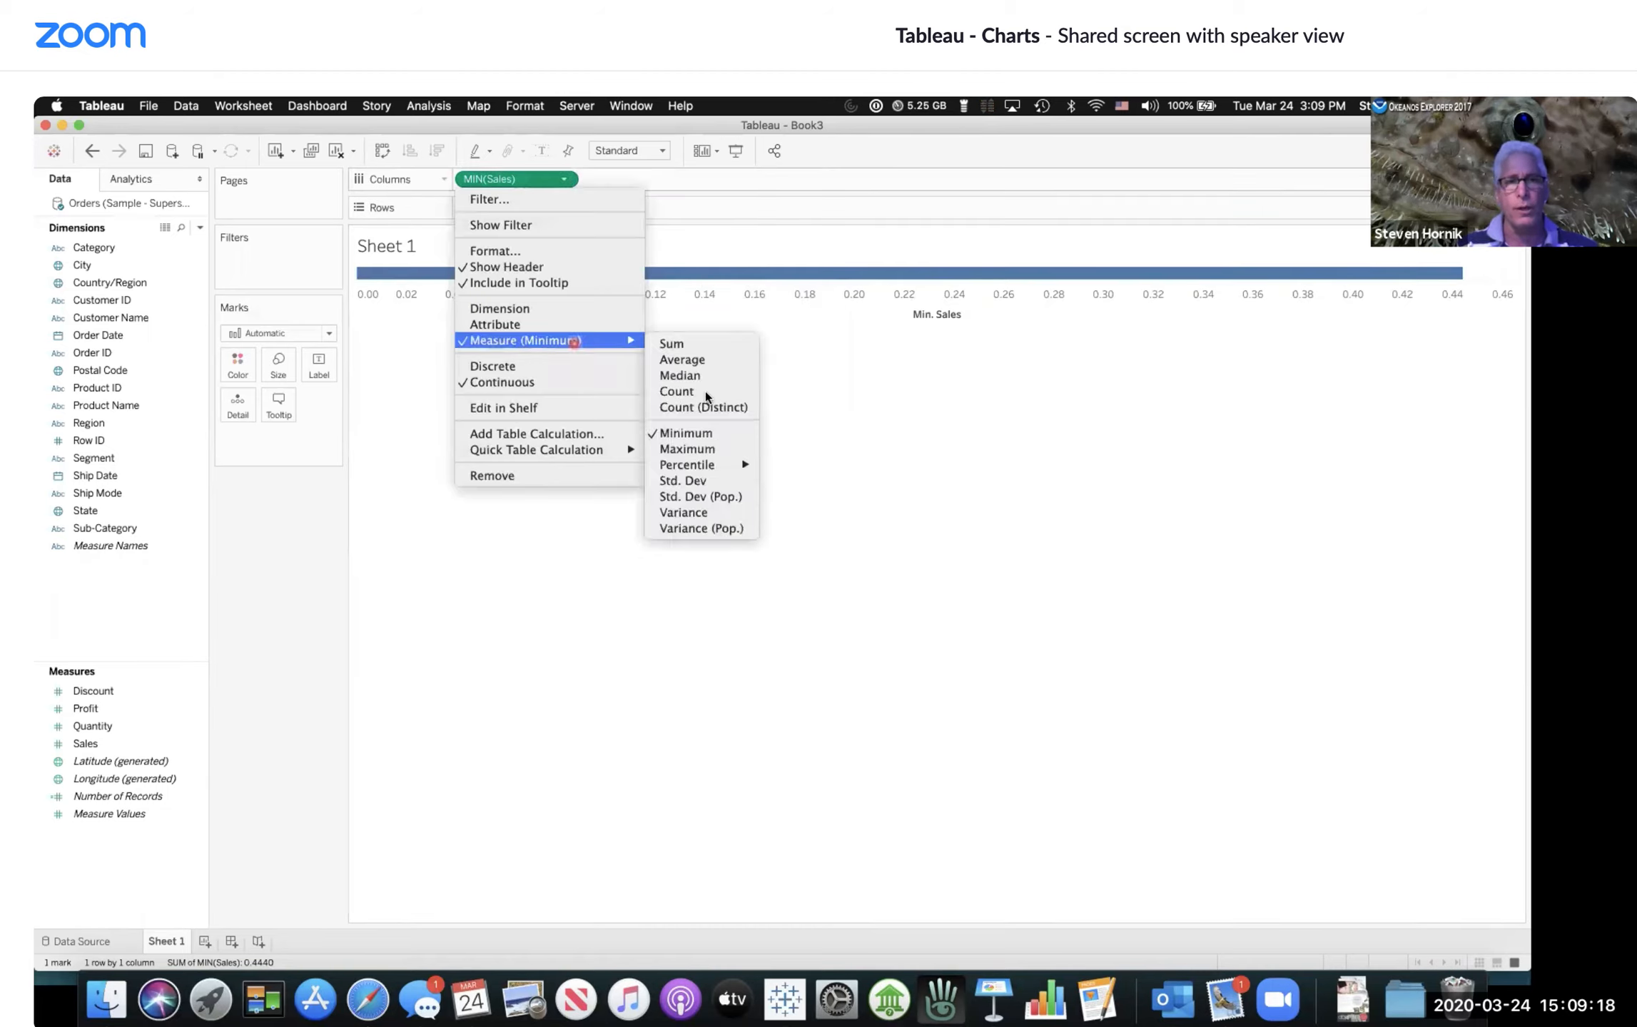
click(702, 449)
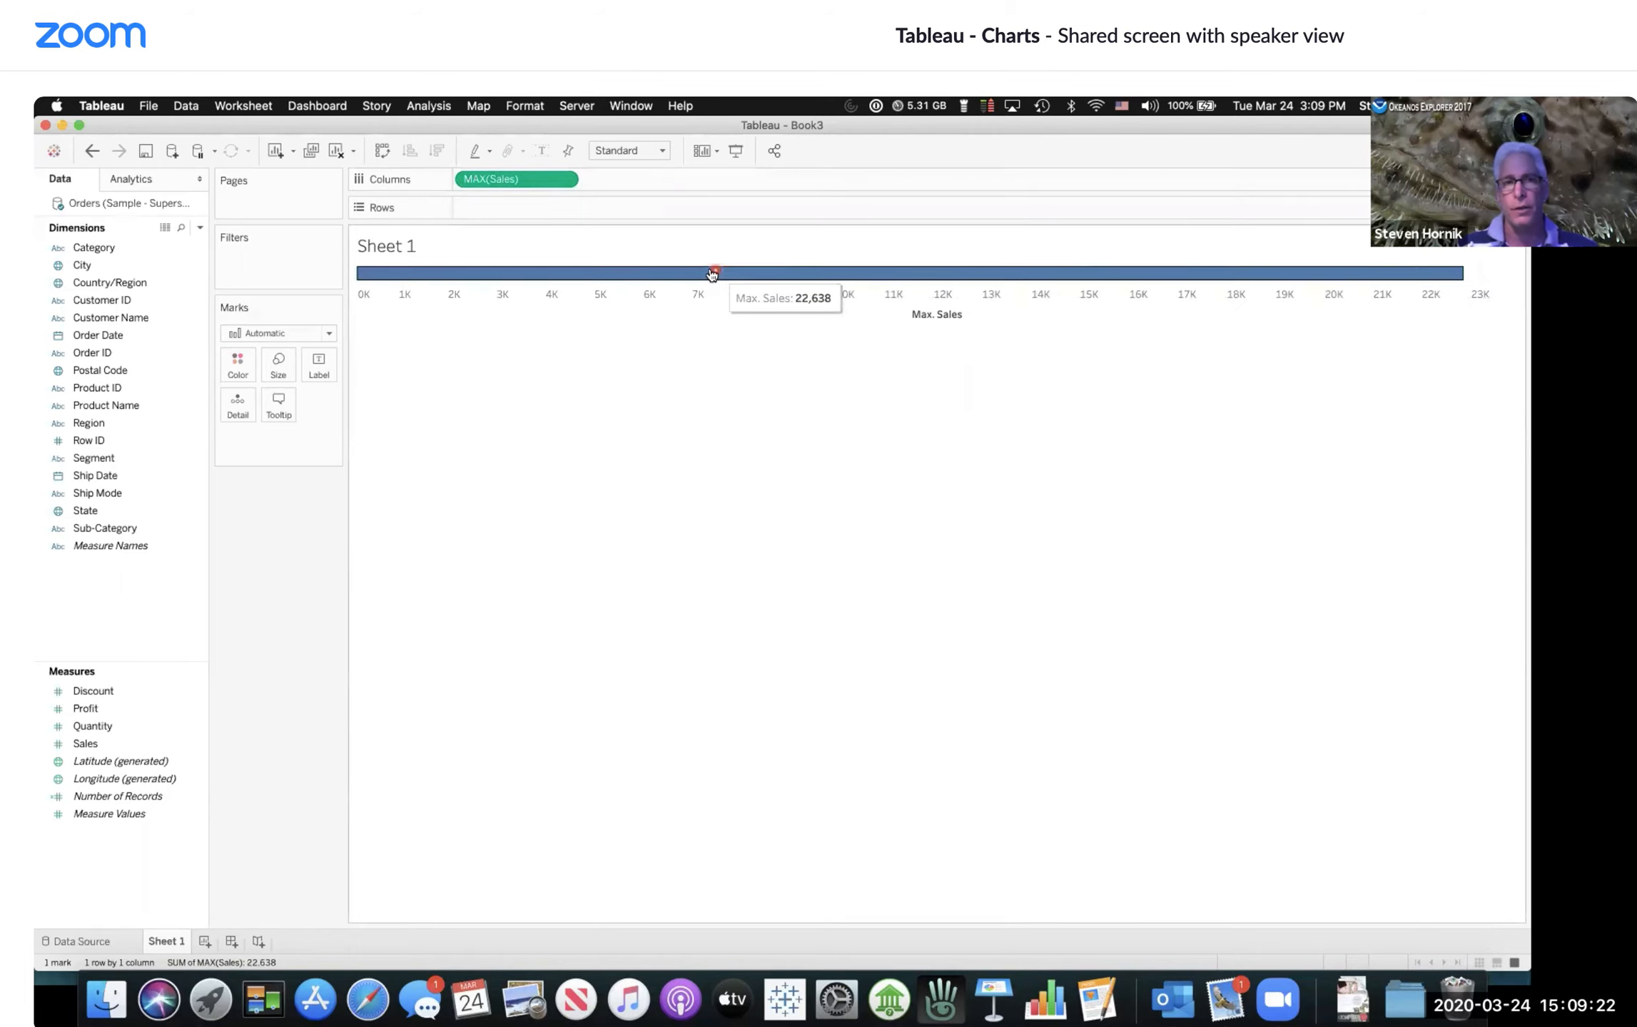
click(565, 180)
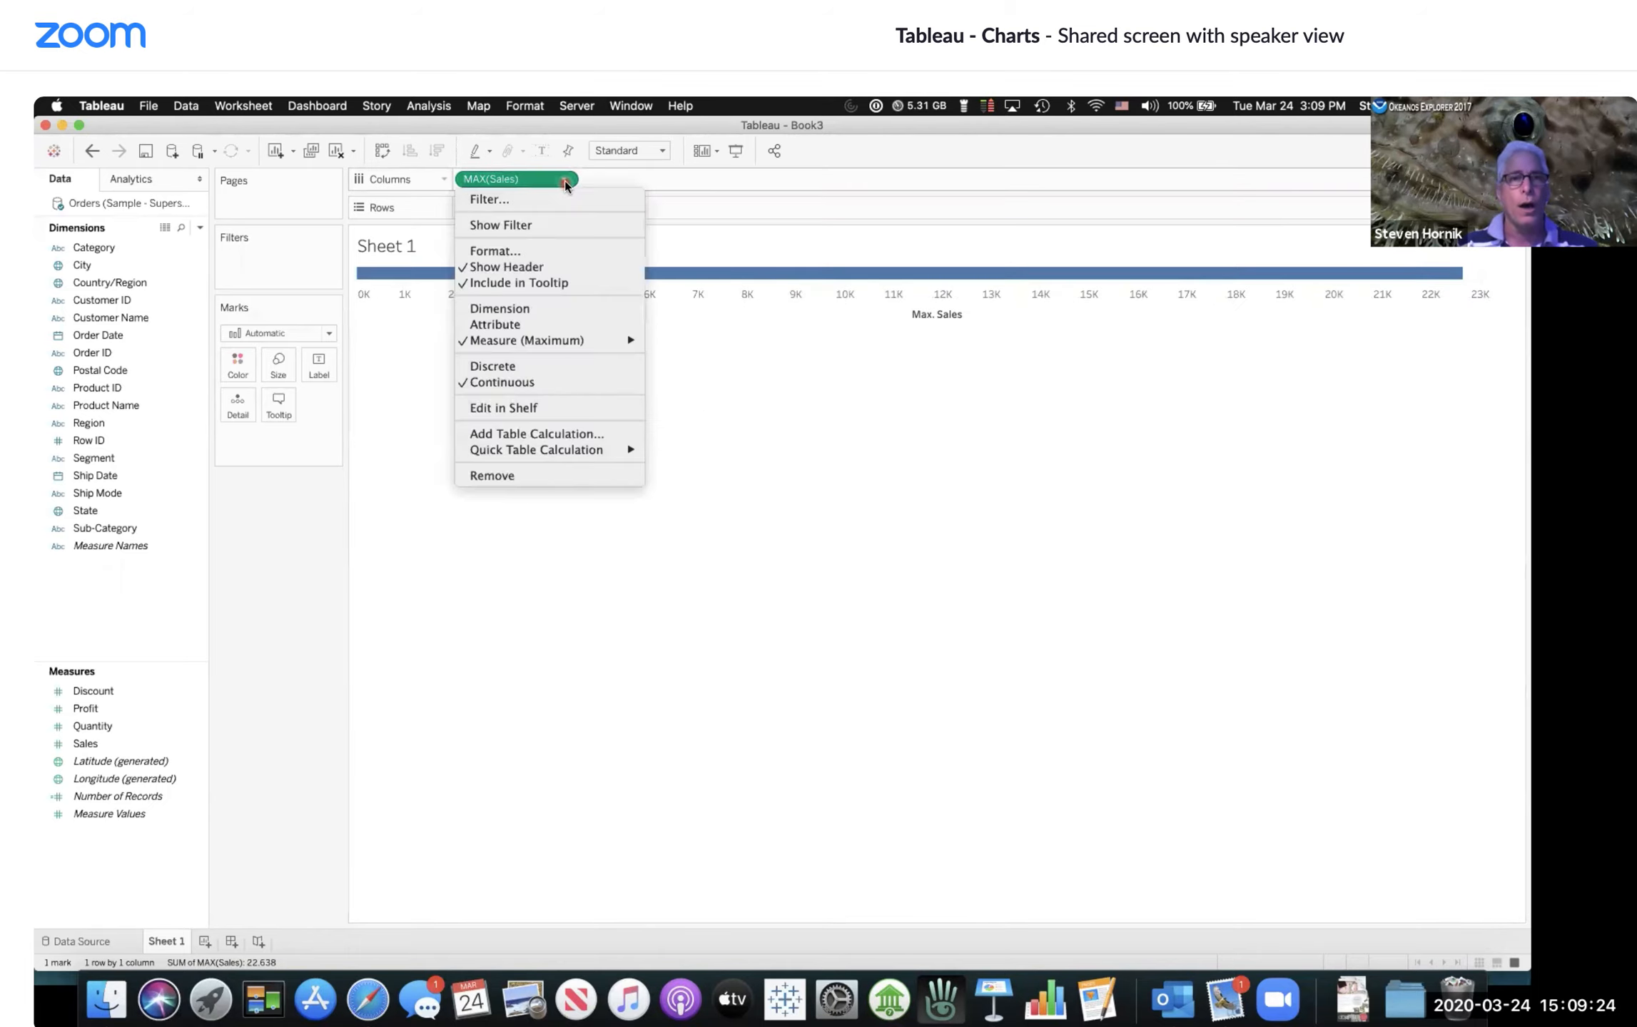
mouse_move(562, 342)
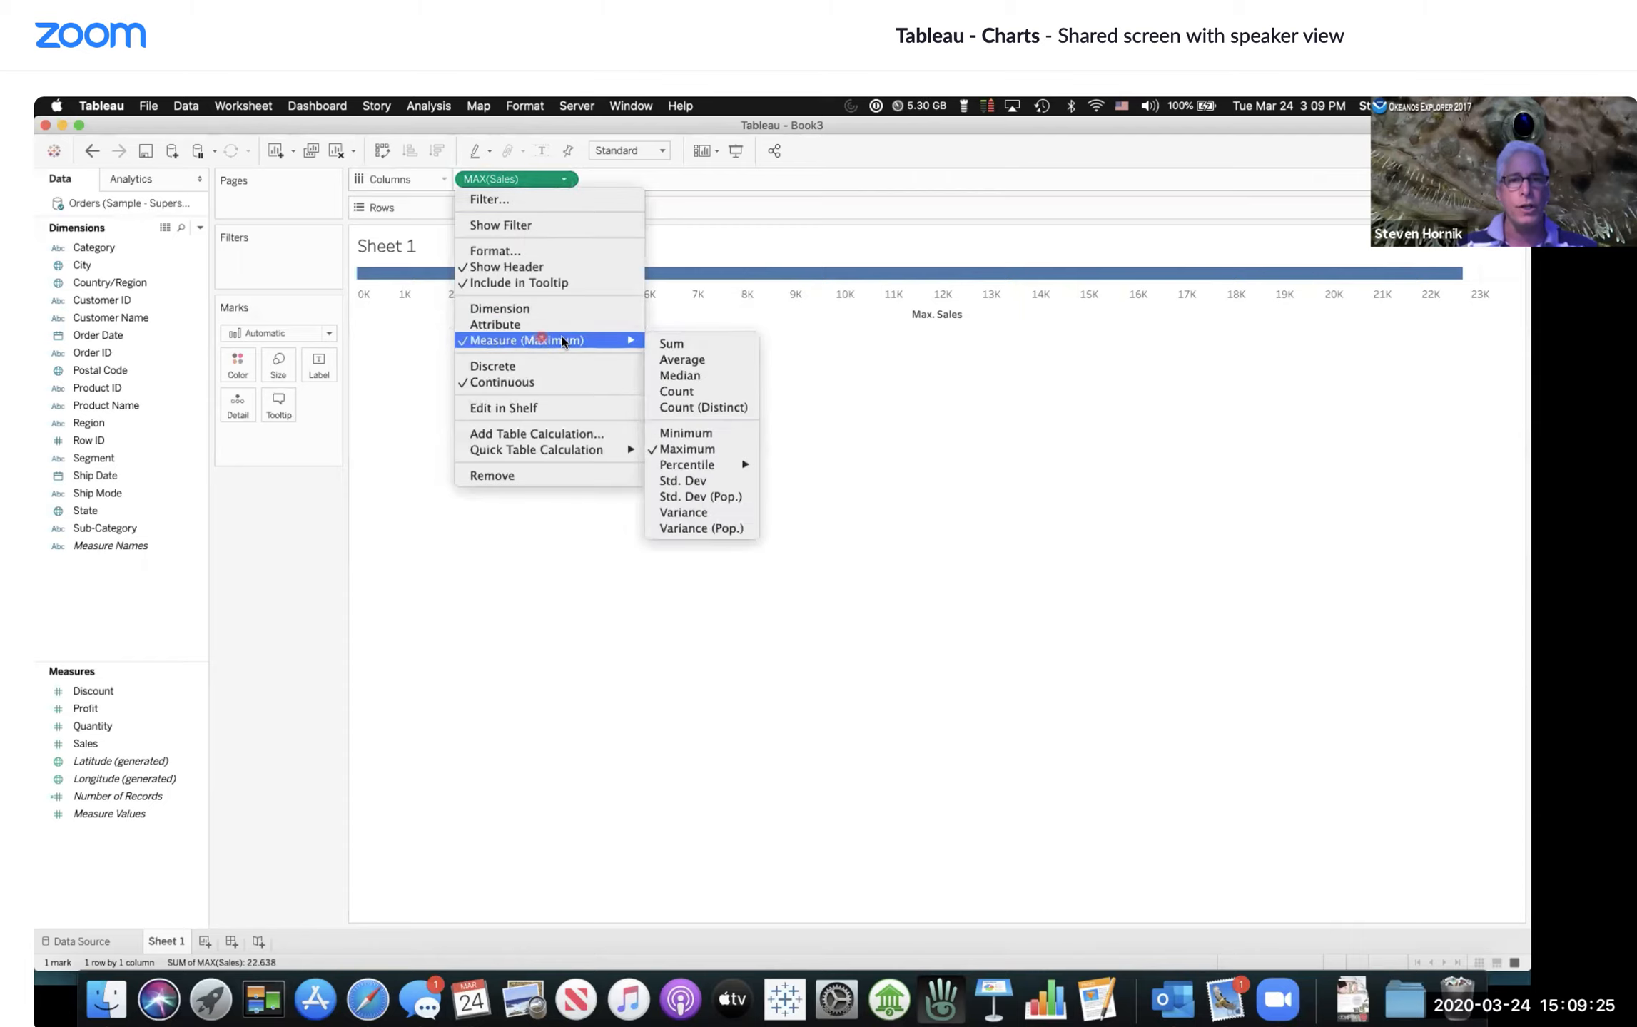
click(678, 345)
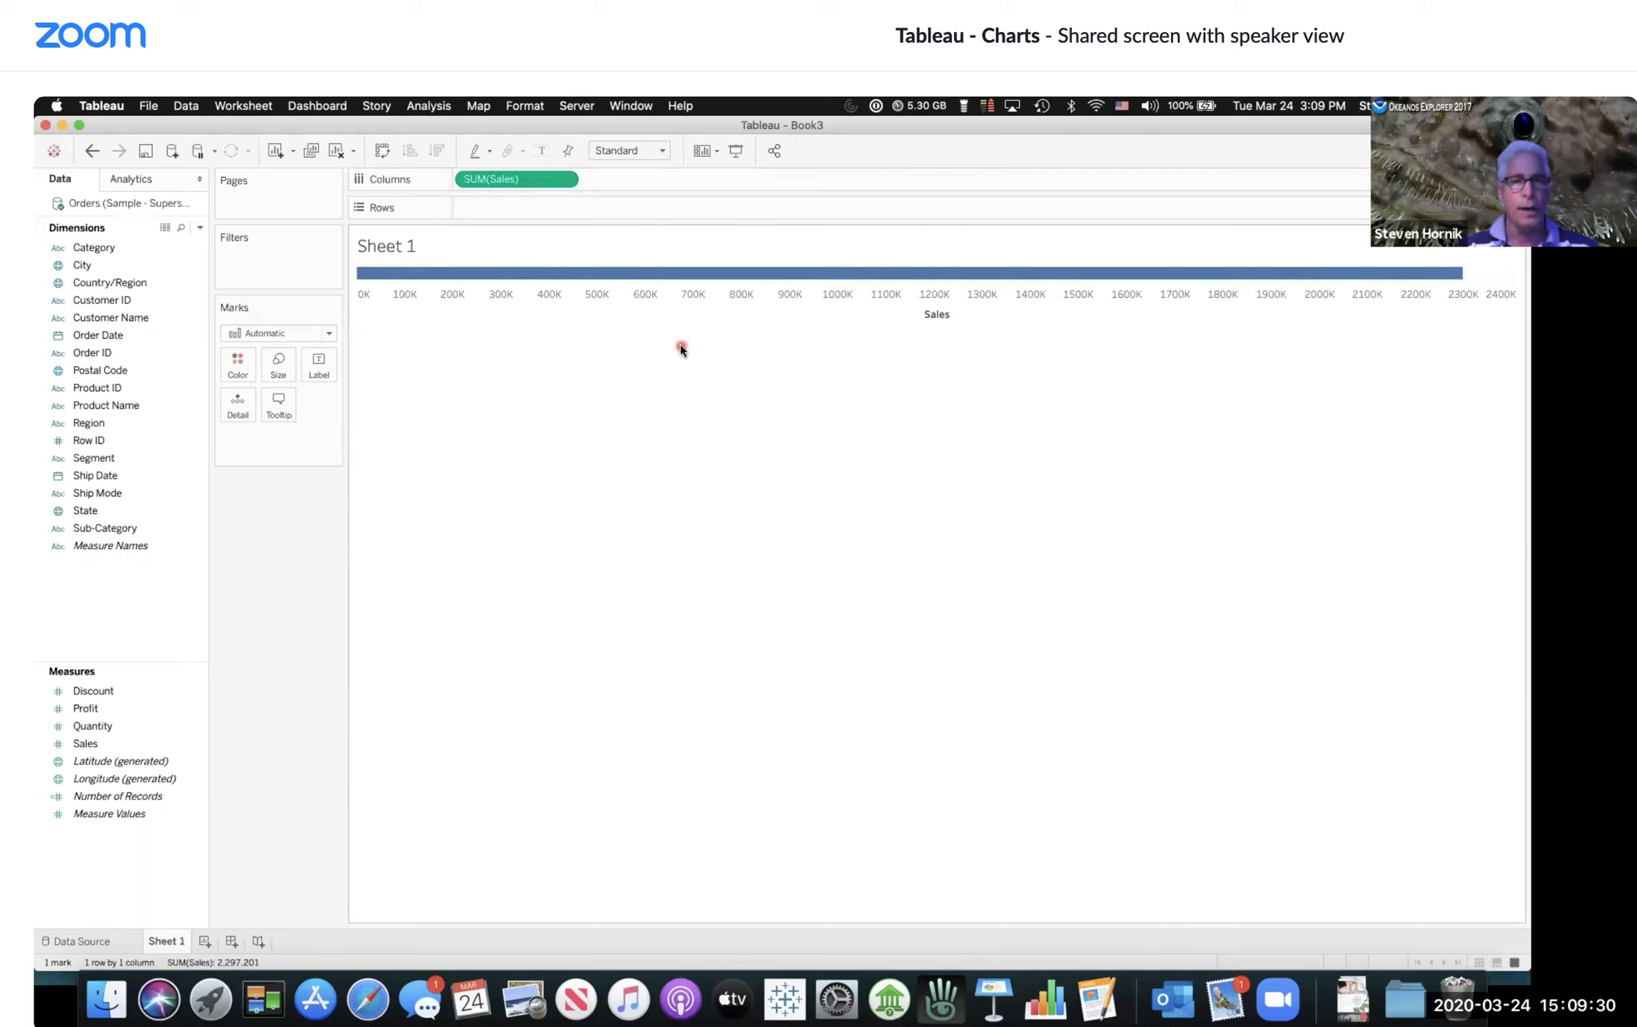
Step: Switch the Sales aggregation to Count and then back to Sum
click(565, 179)
mouse_move(570, 341)
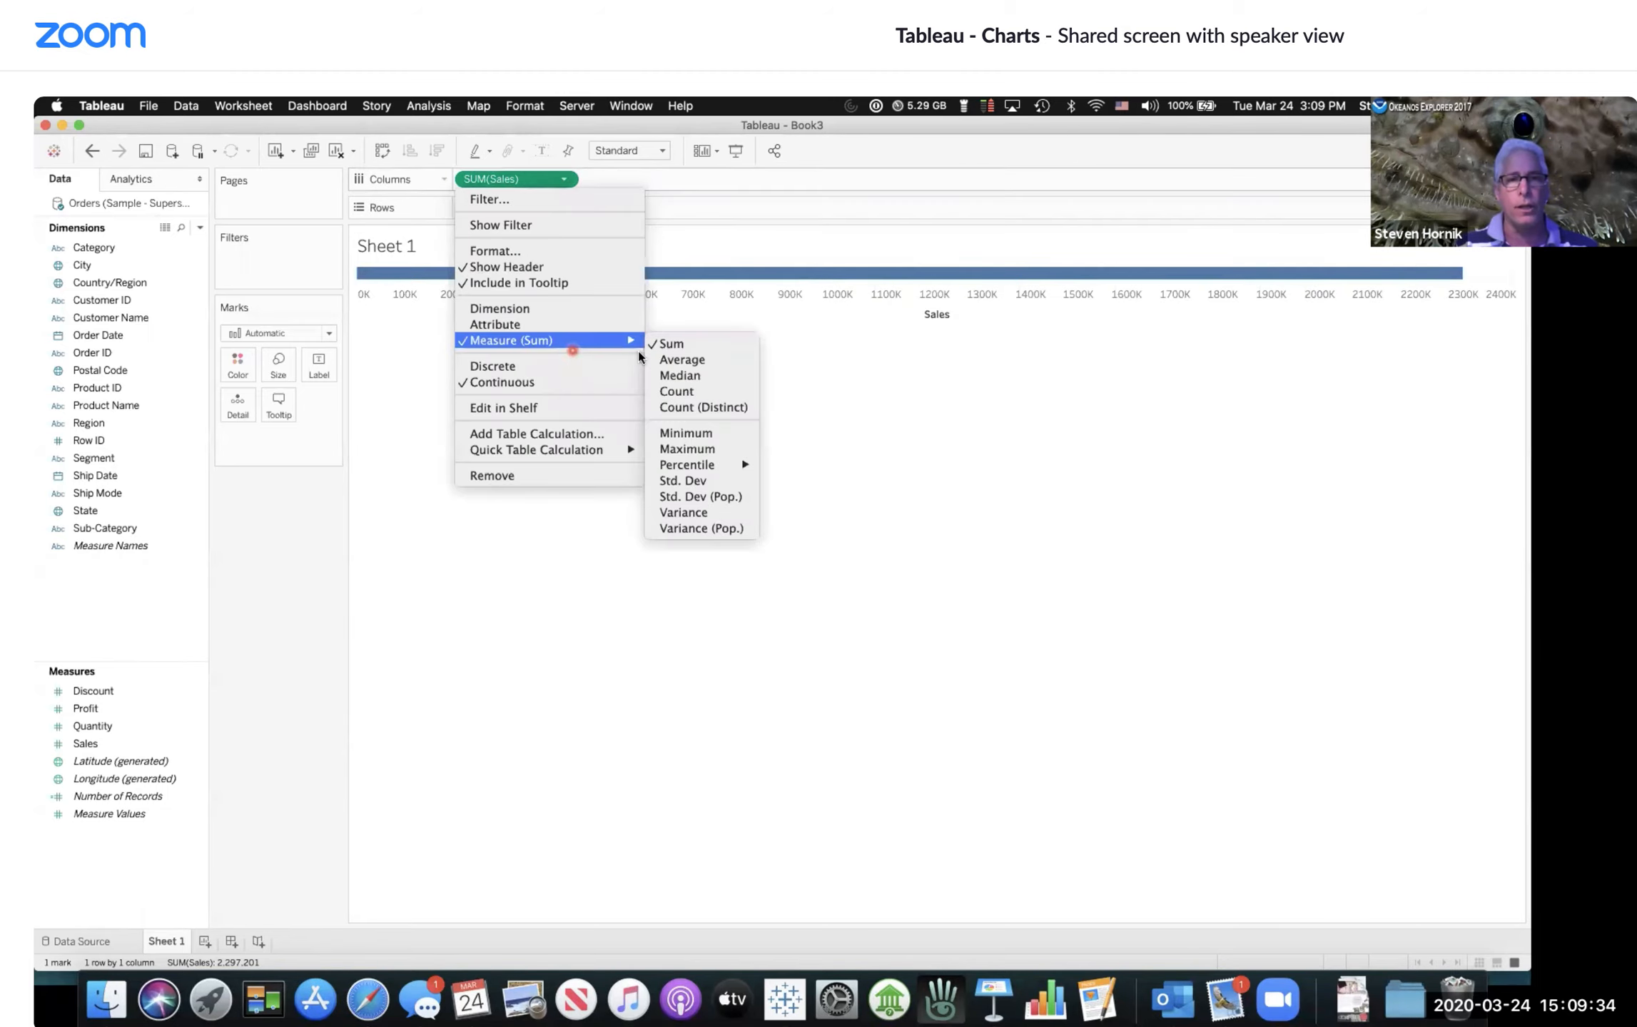
click(677, 391)
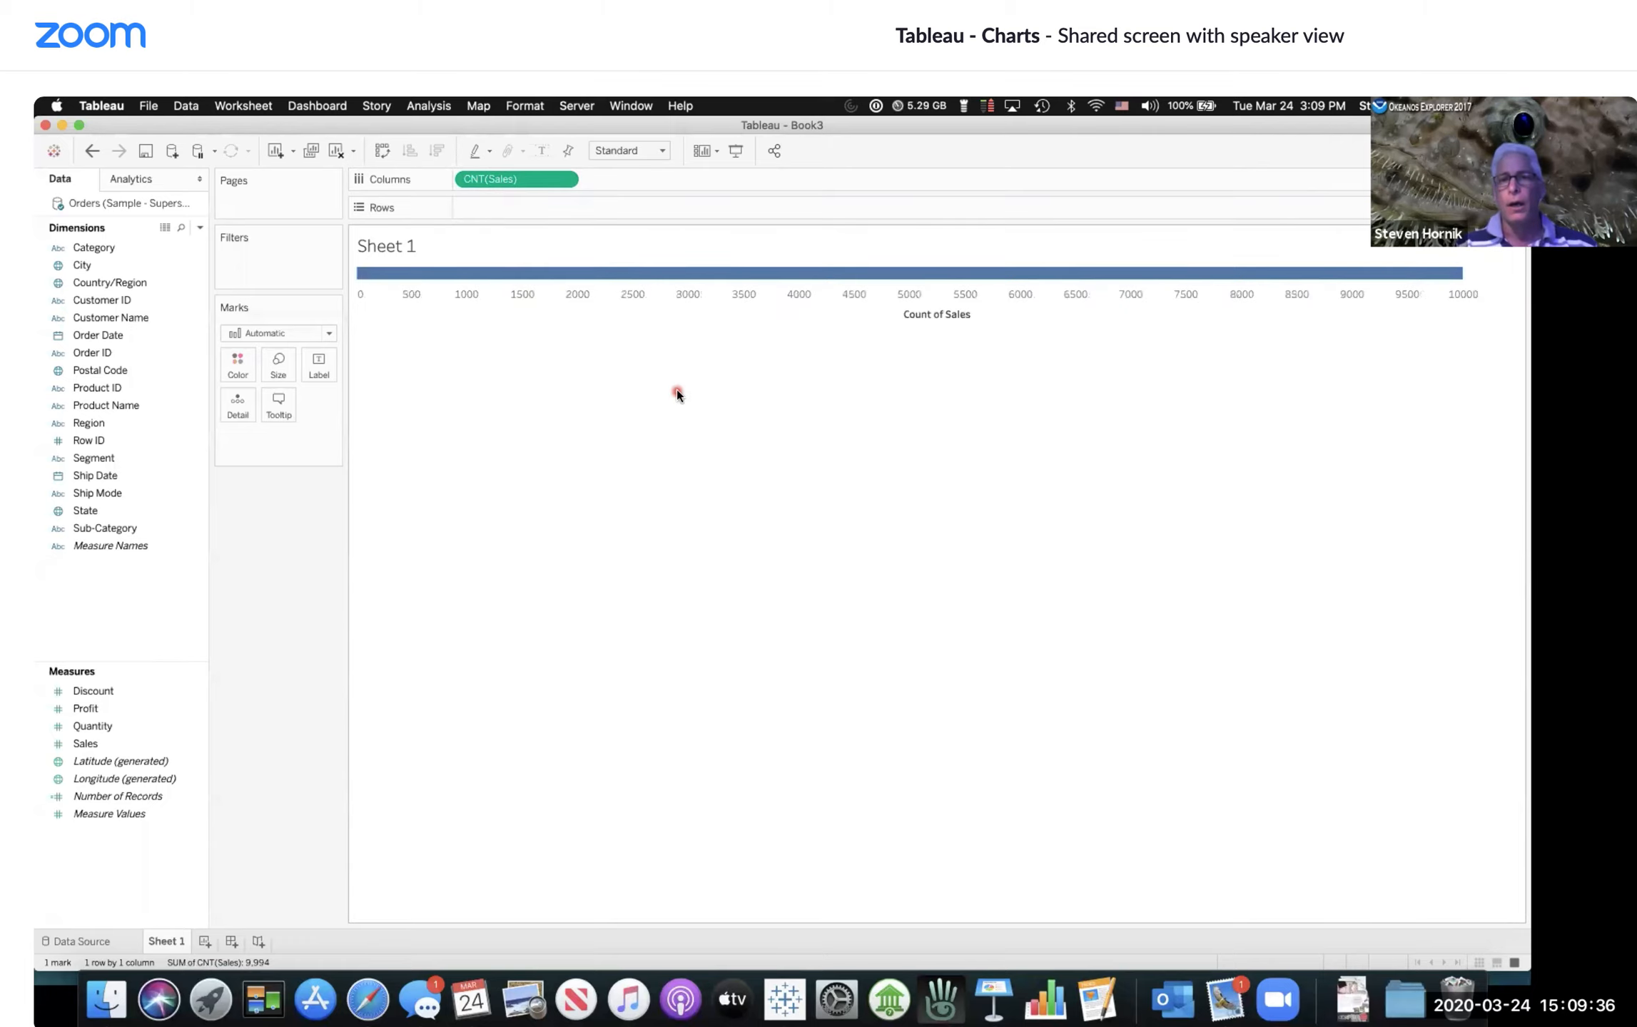
mouse_move(723, 282)
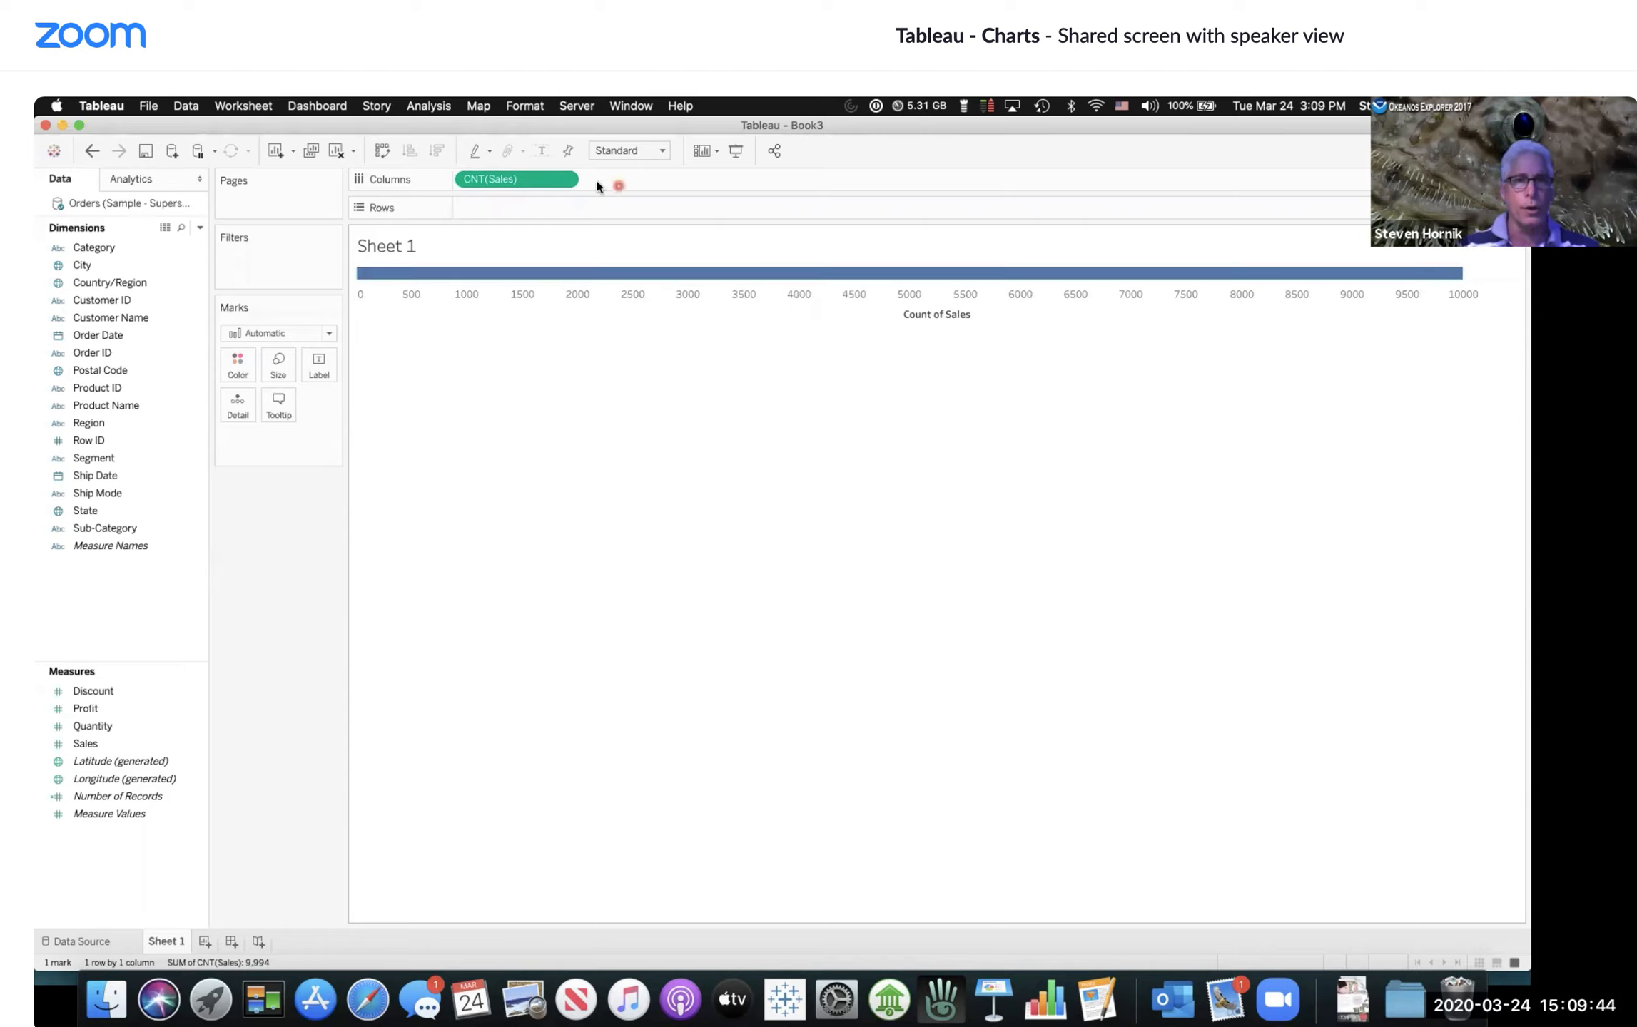
click(565, 179)
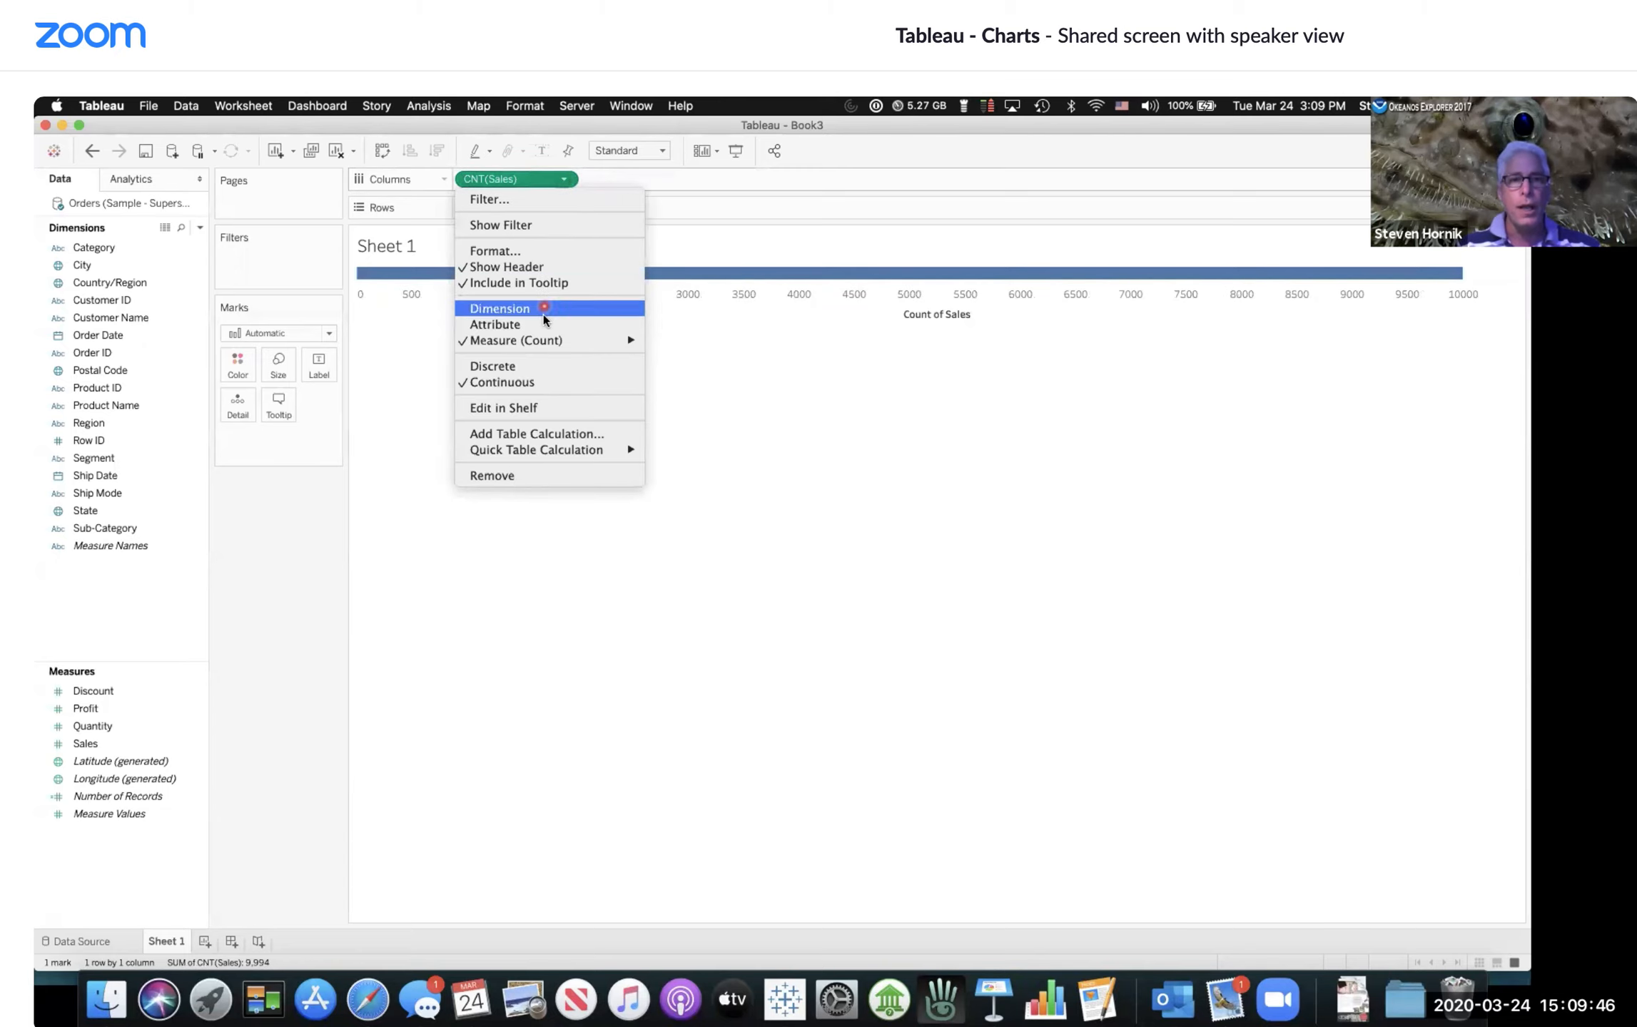
mouse_move(548, 341)
click(679, 345)
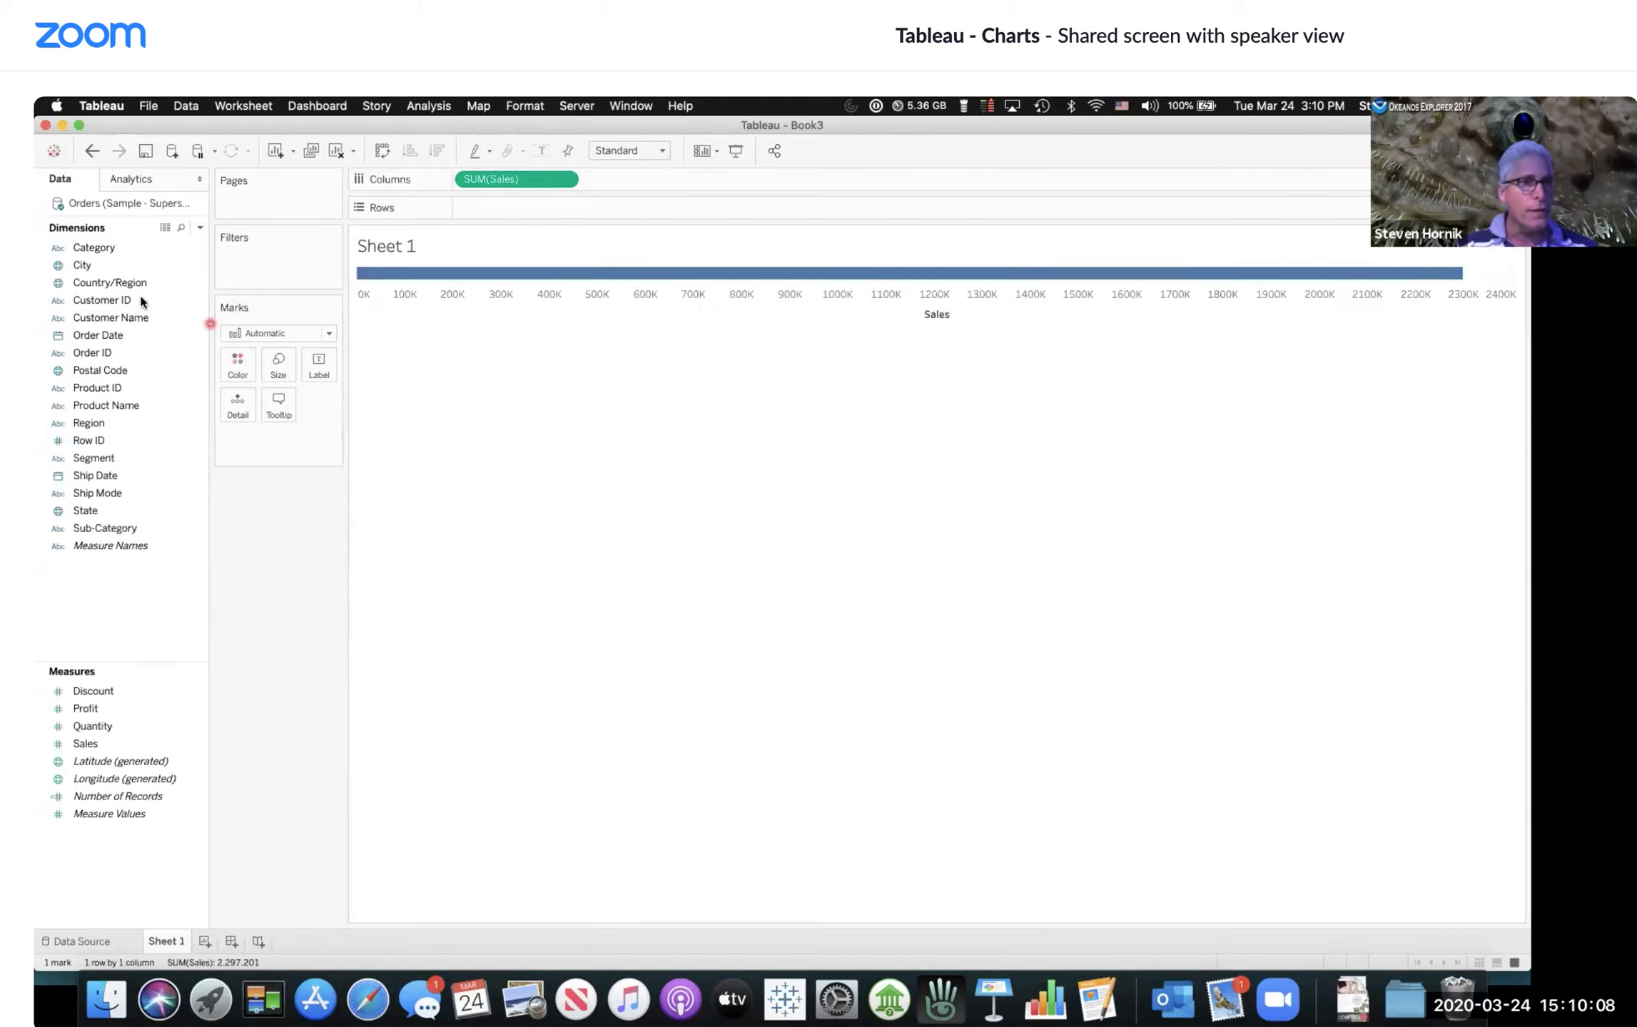
Step: Place Category on Rows to split the Sales bar into one bar per category
drag(108, 248, 507, 213)
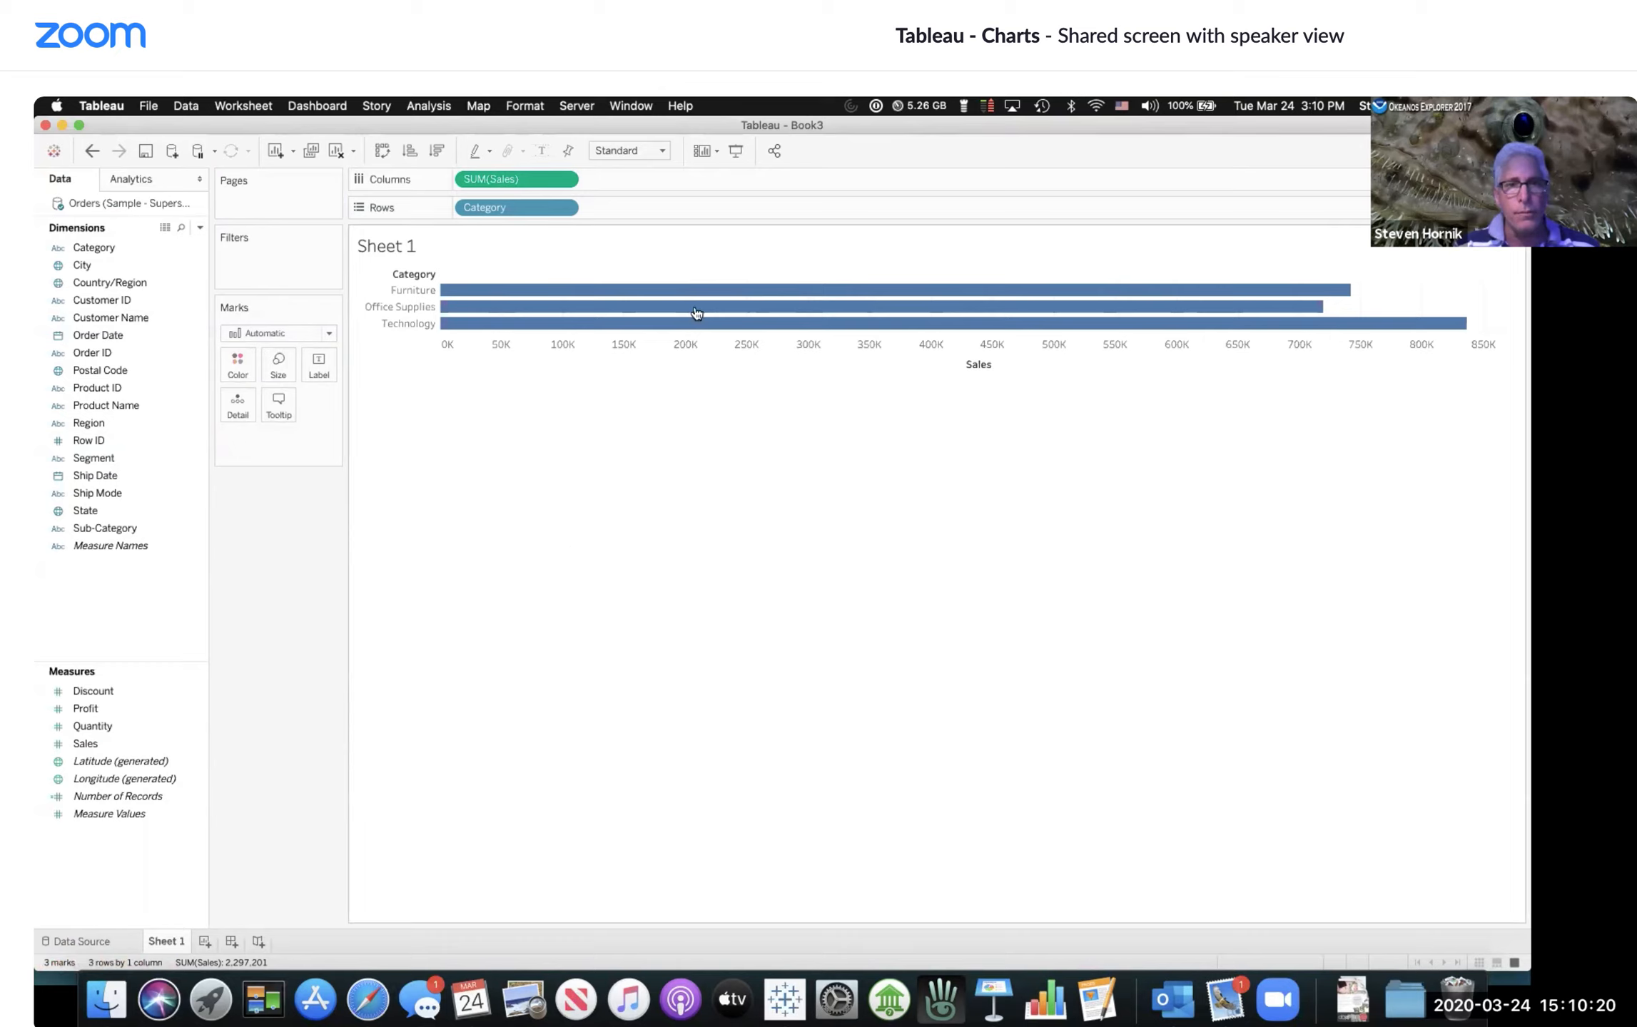
mouse_move(694, 310)
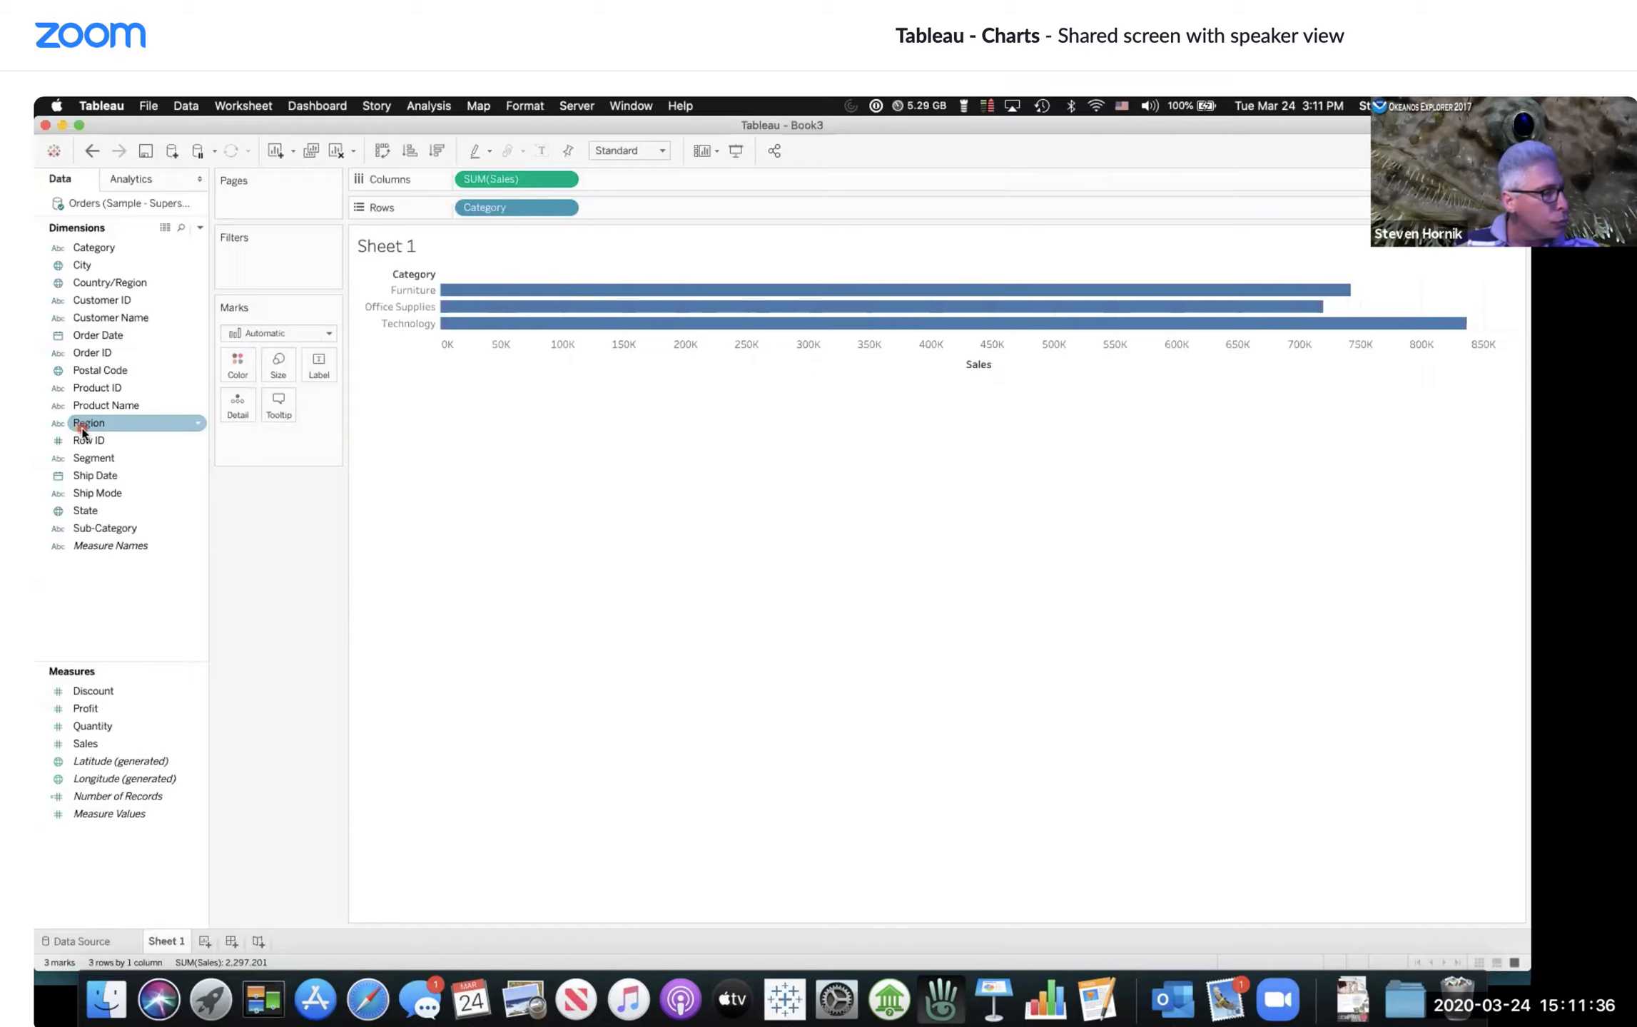
drag(82, 432, 296, 277)
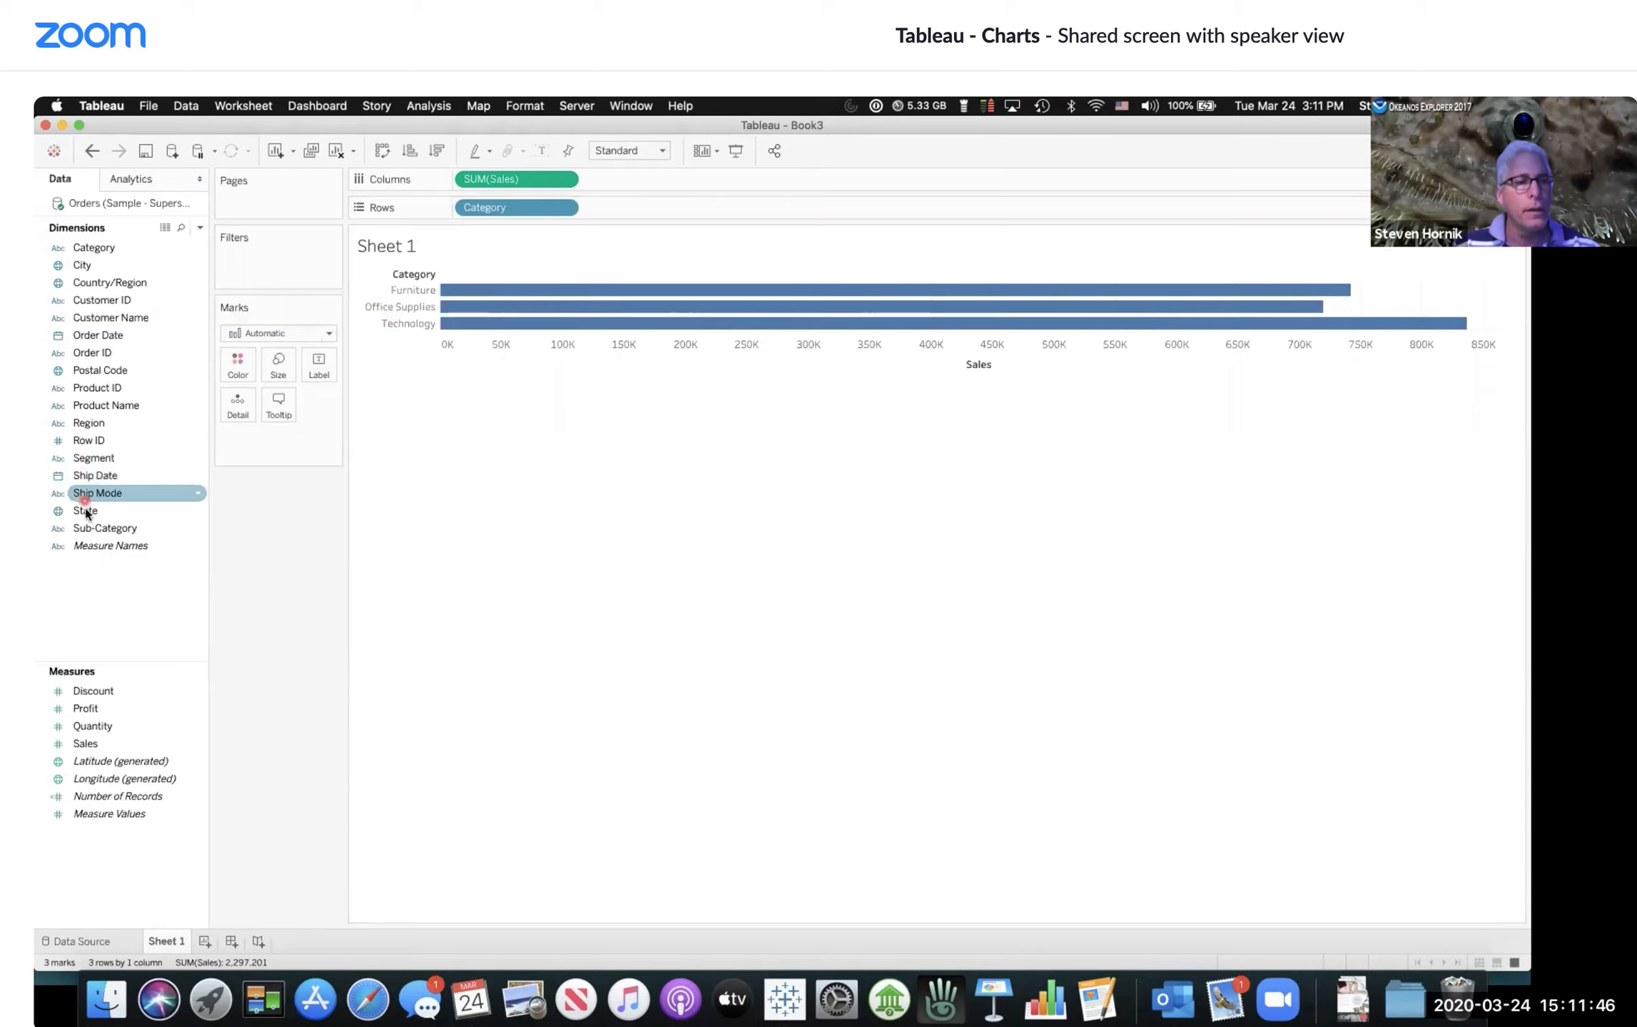
click(105, 458)
click(117, 441)
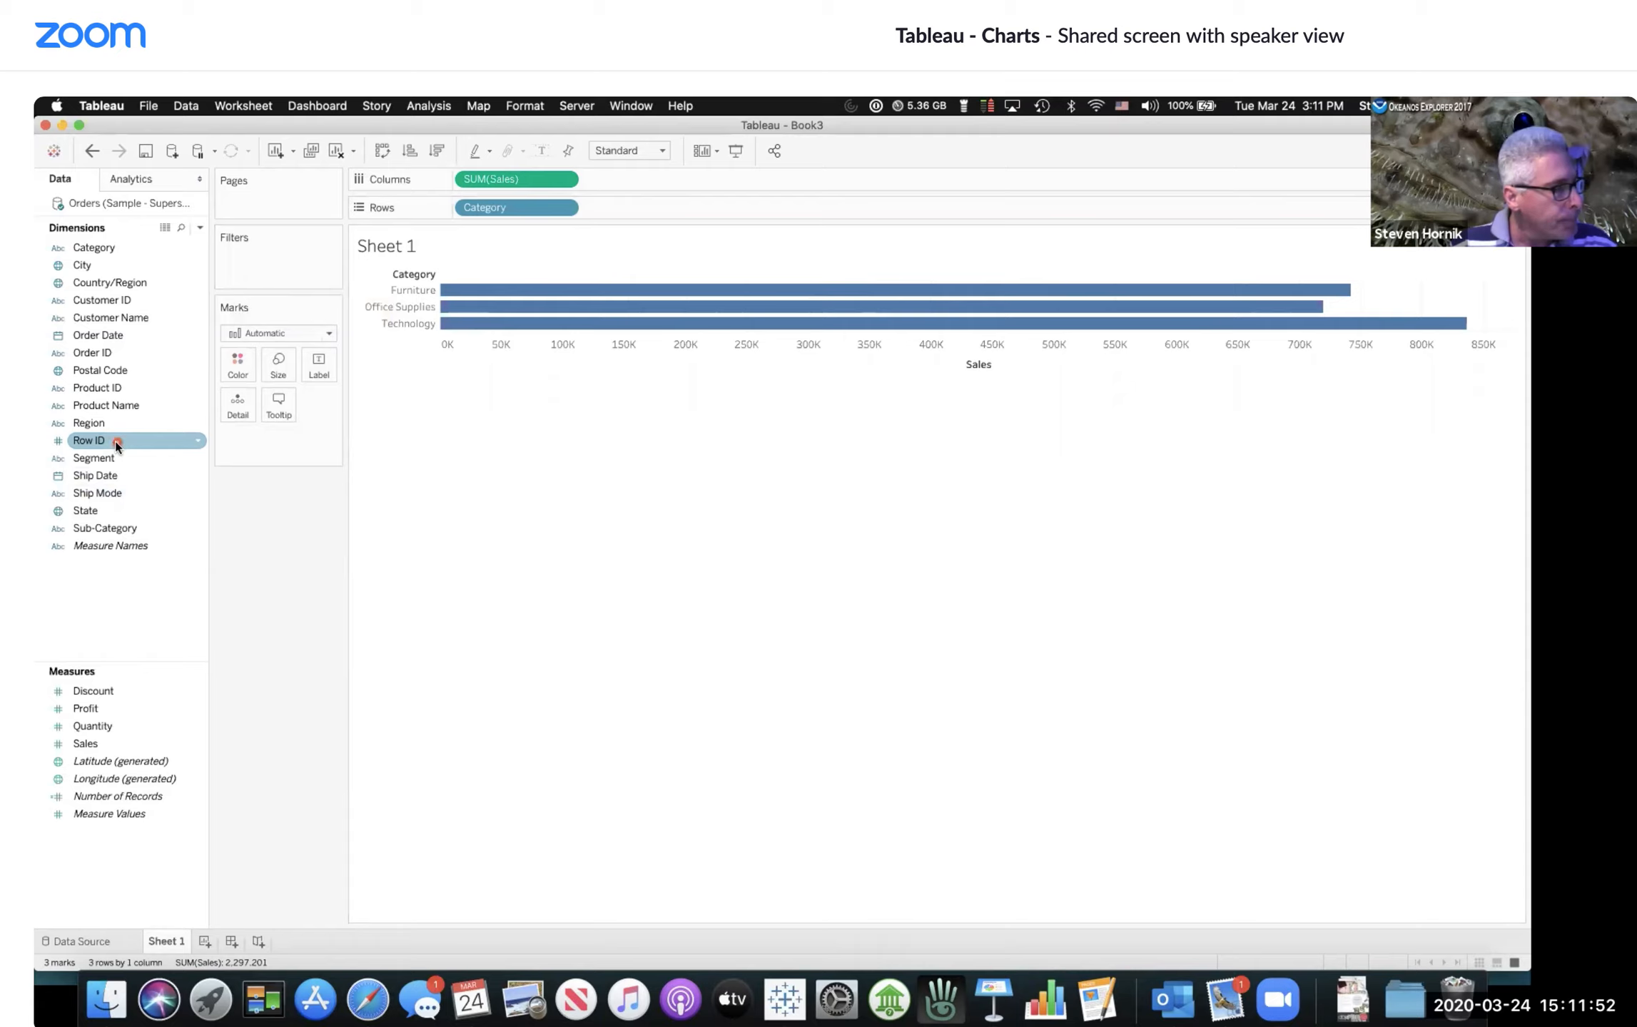
click(430, 784)
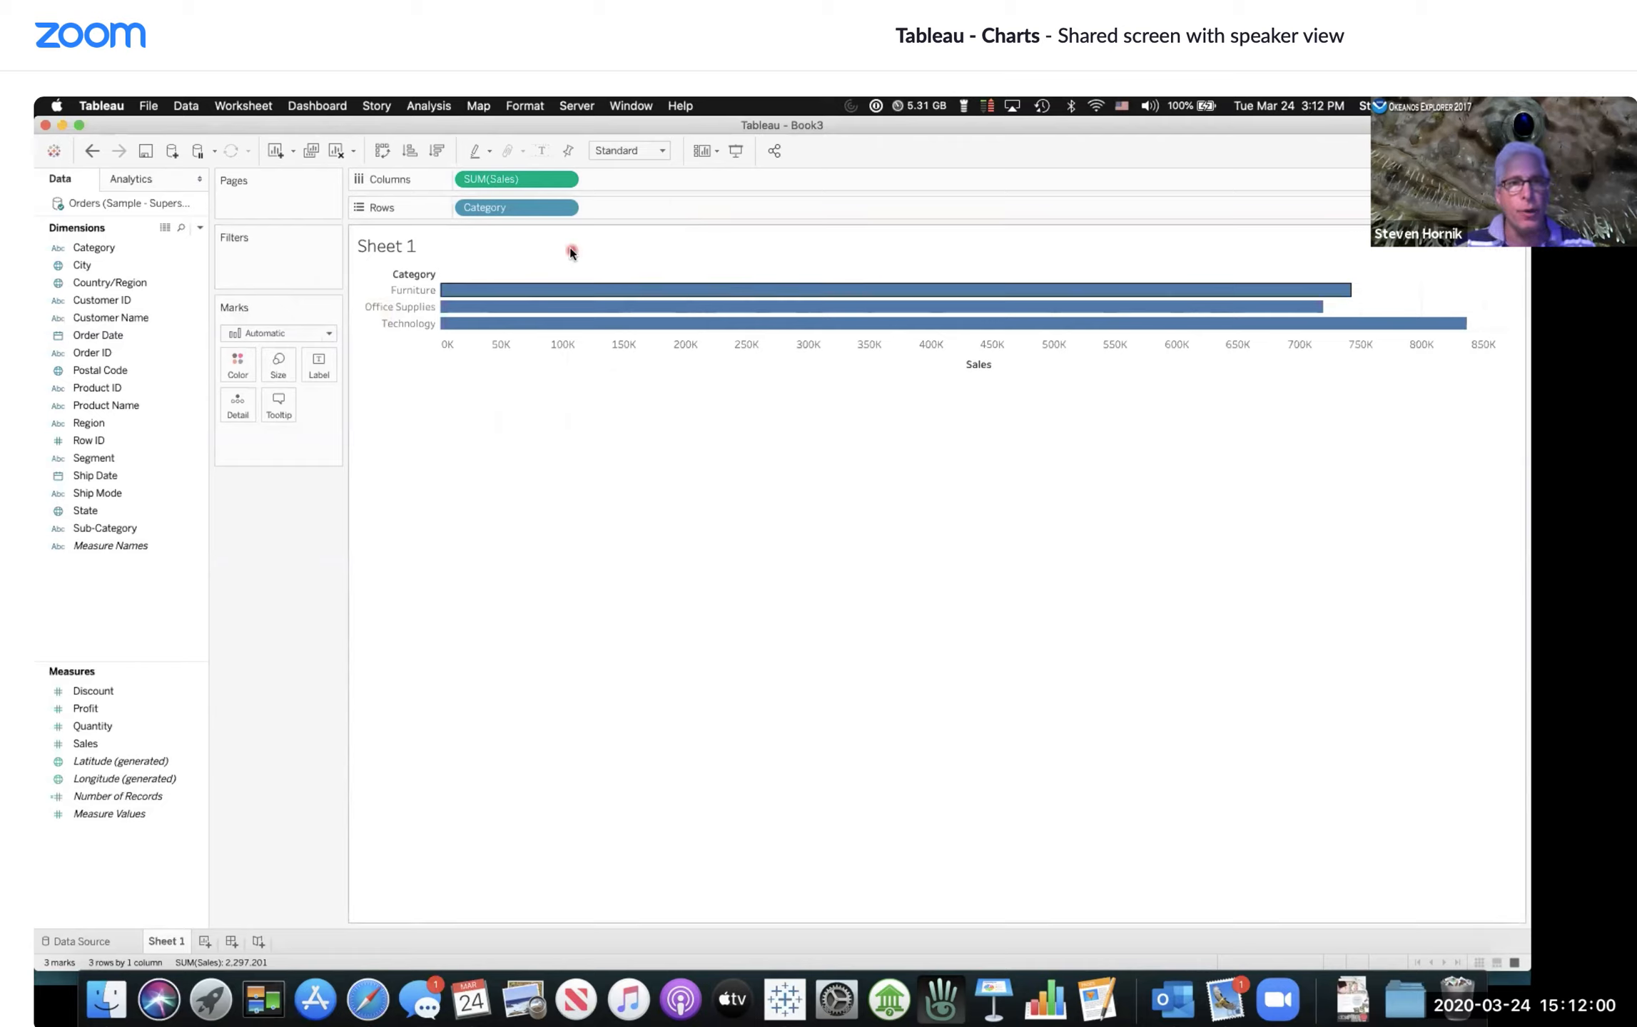
Step: Sort the category bars by Sales, trying descending and settling on ascending order
click(410, 151)
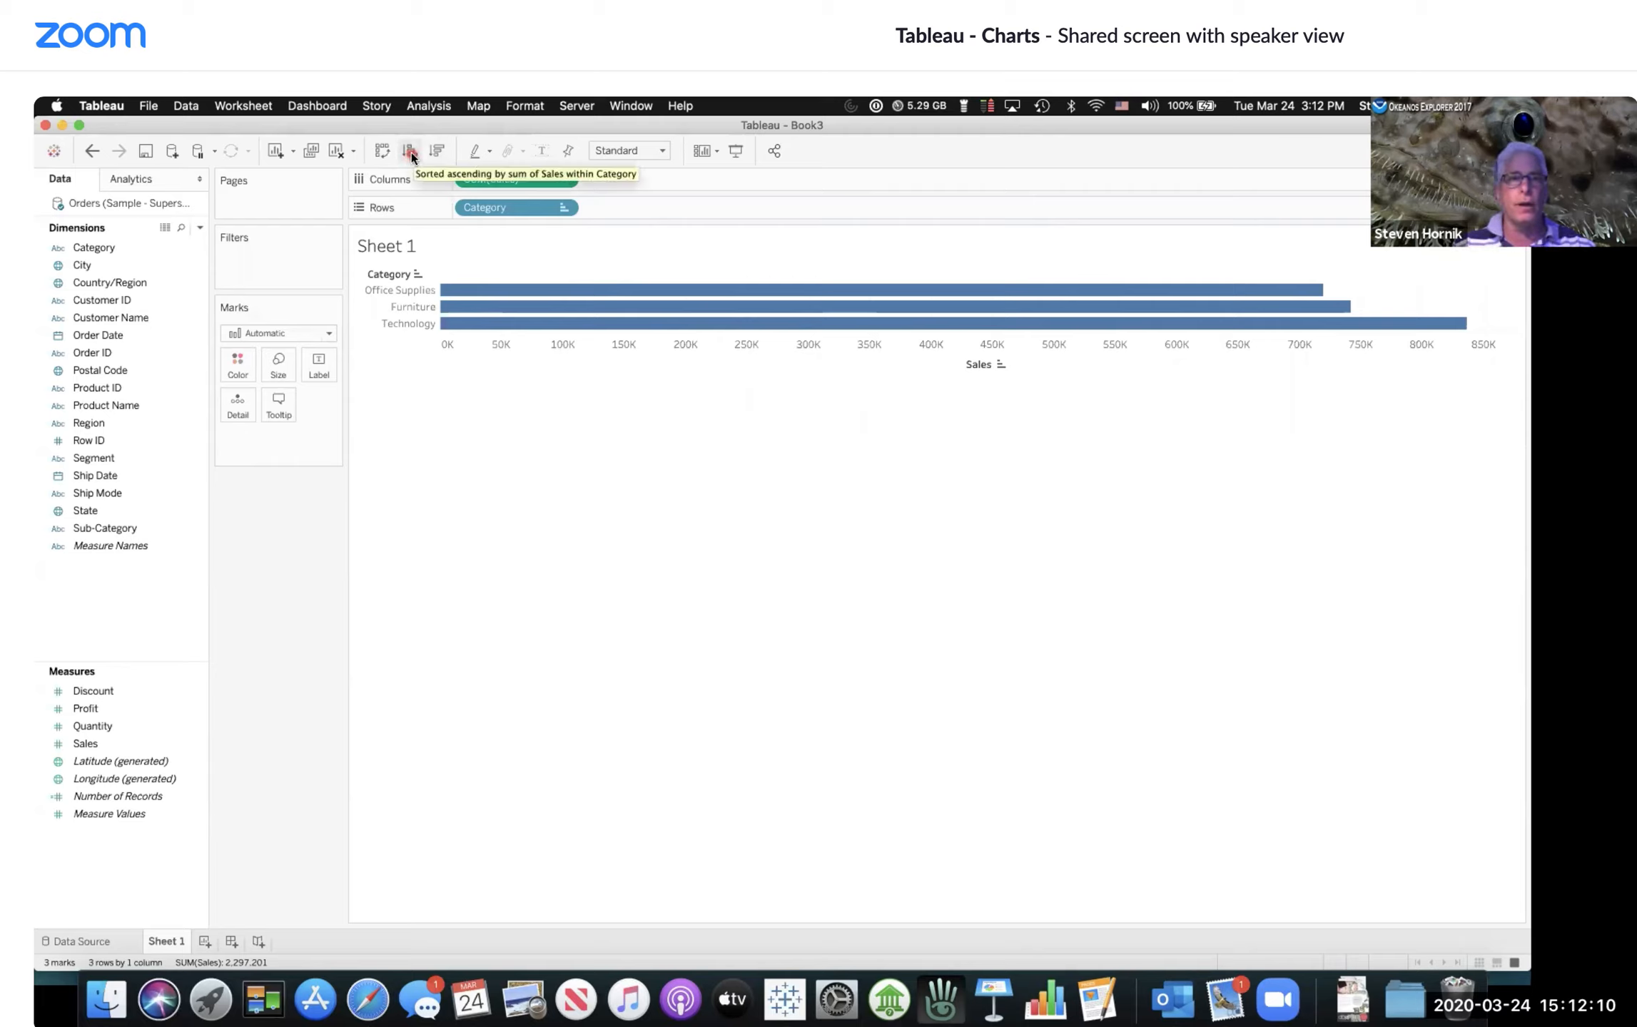
click(438, 152)
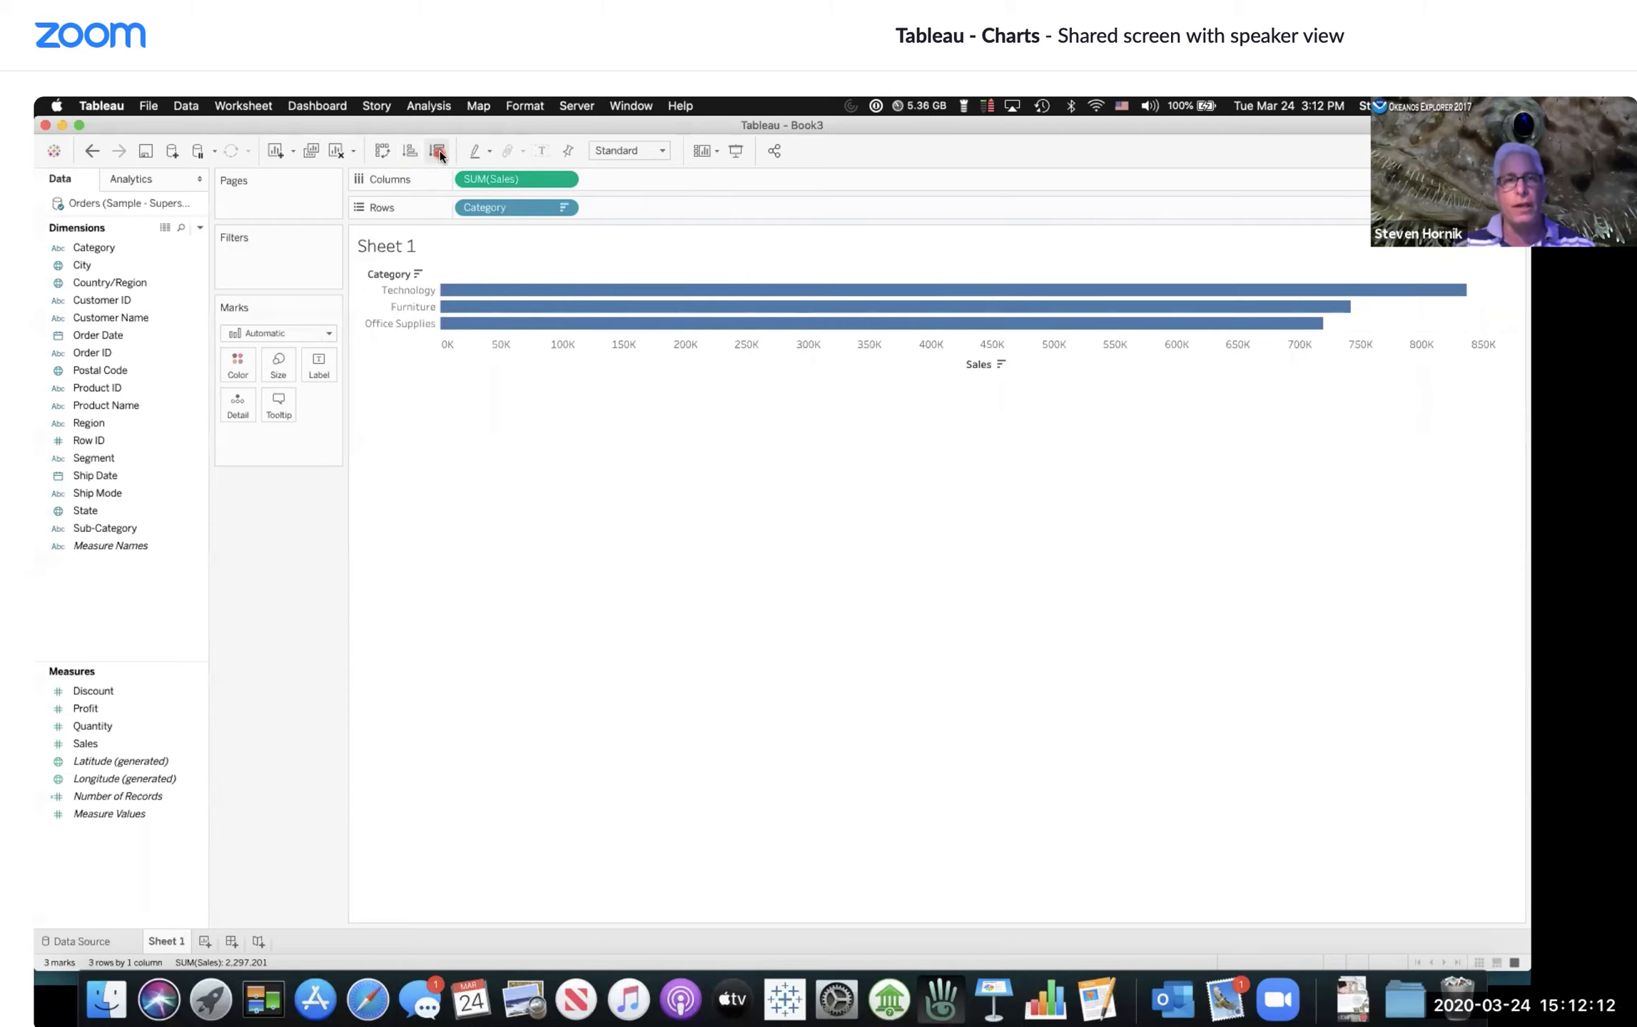
click(408, 152)
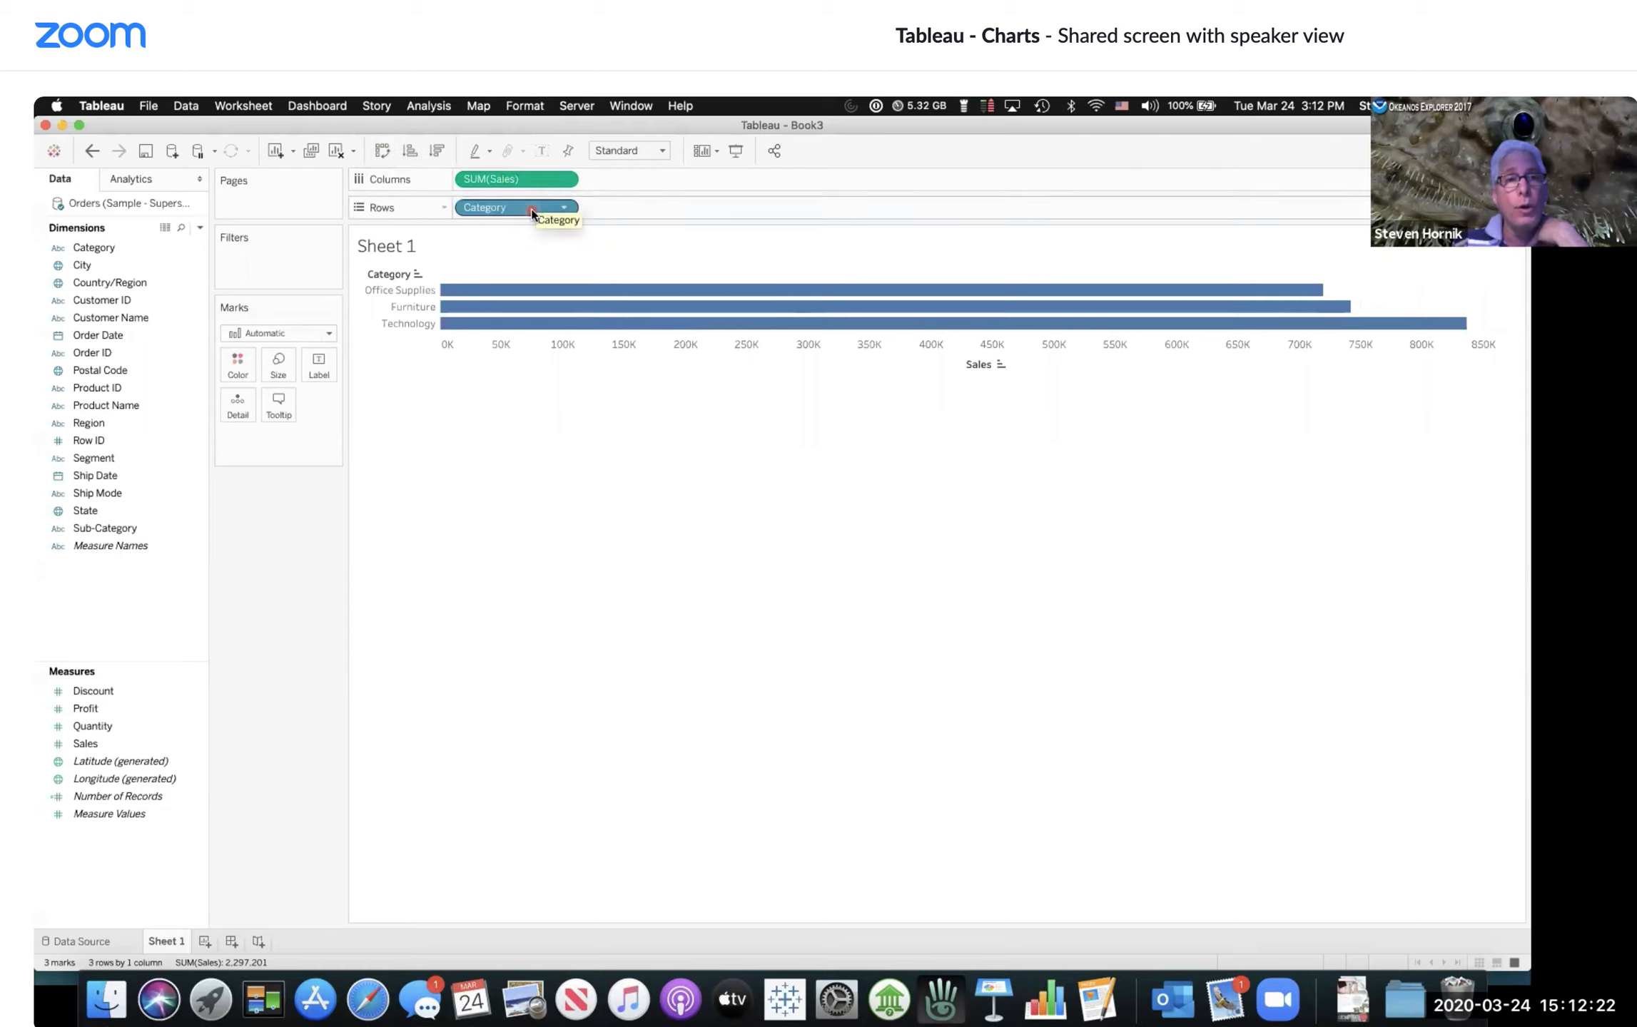
Step: Swap rows and columns to make the chart vertical, then swap them back
click(382, 151)
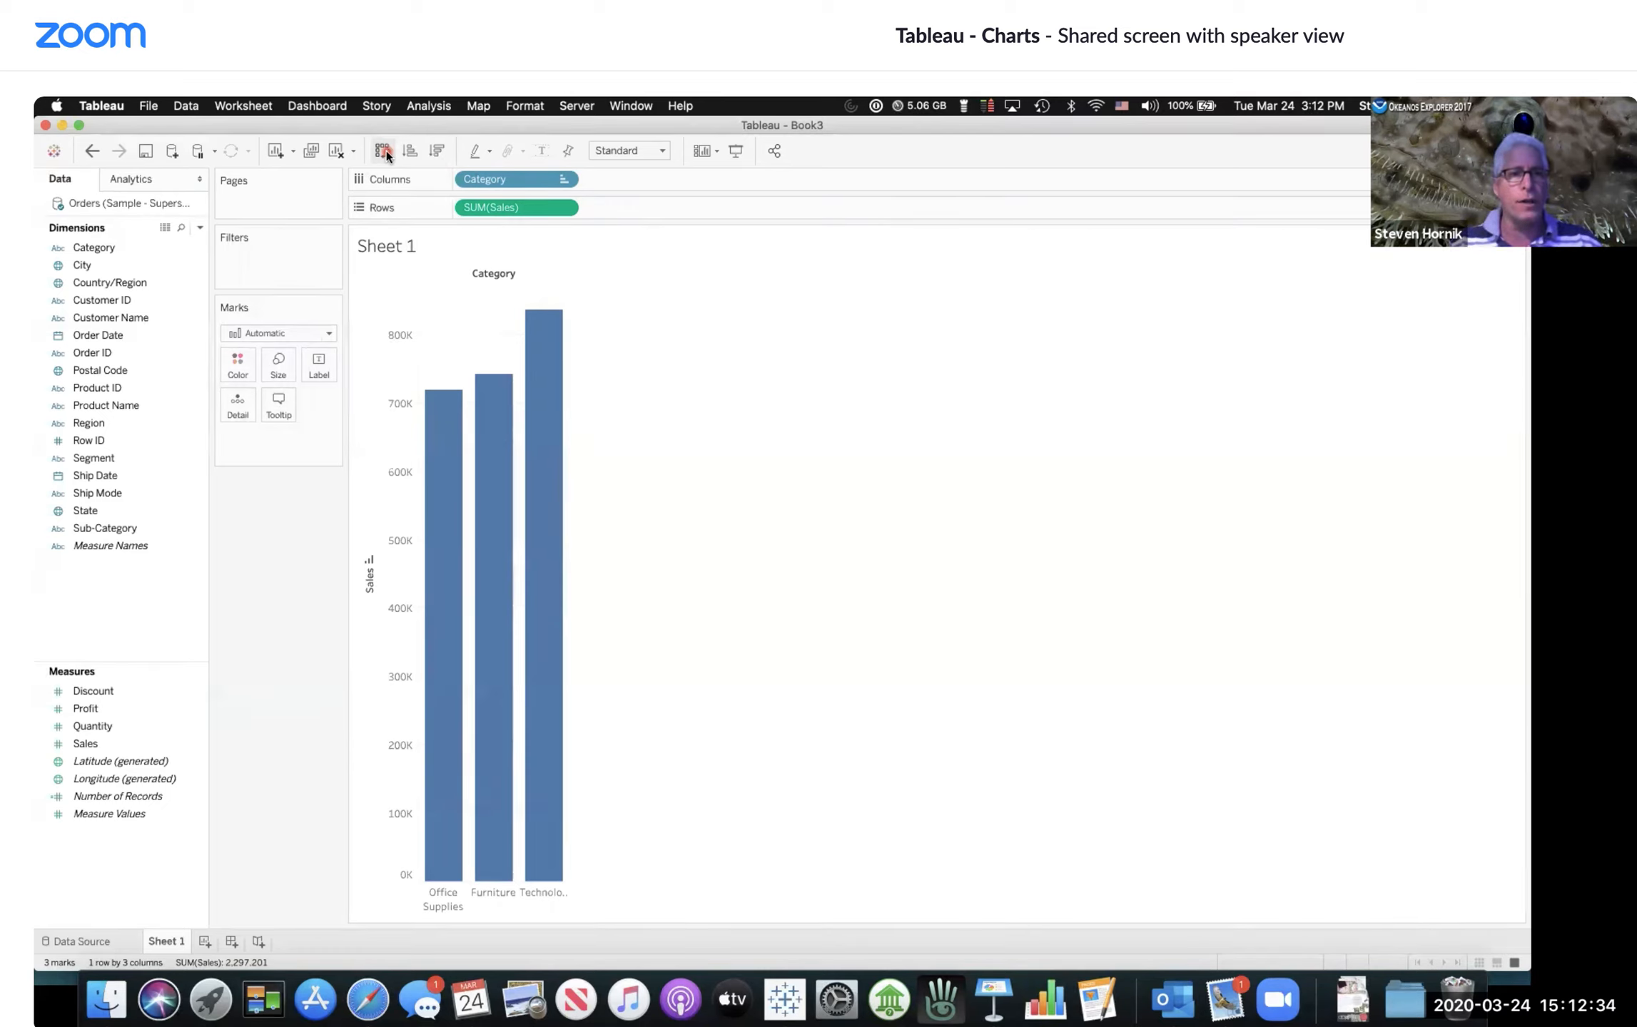
click(383, 151)
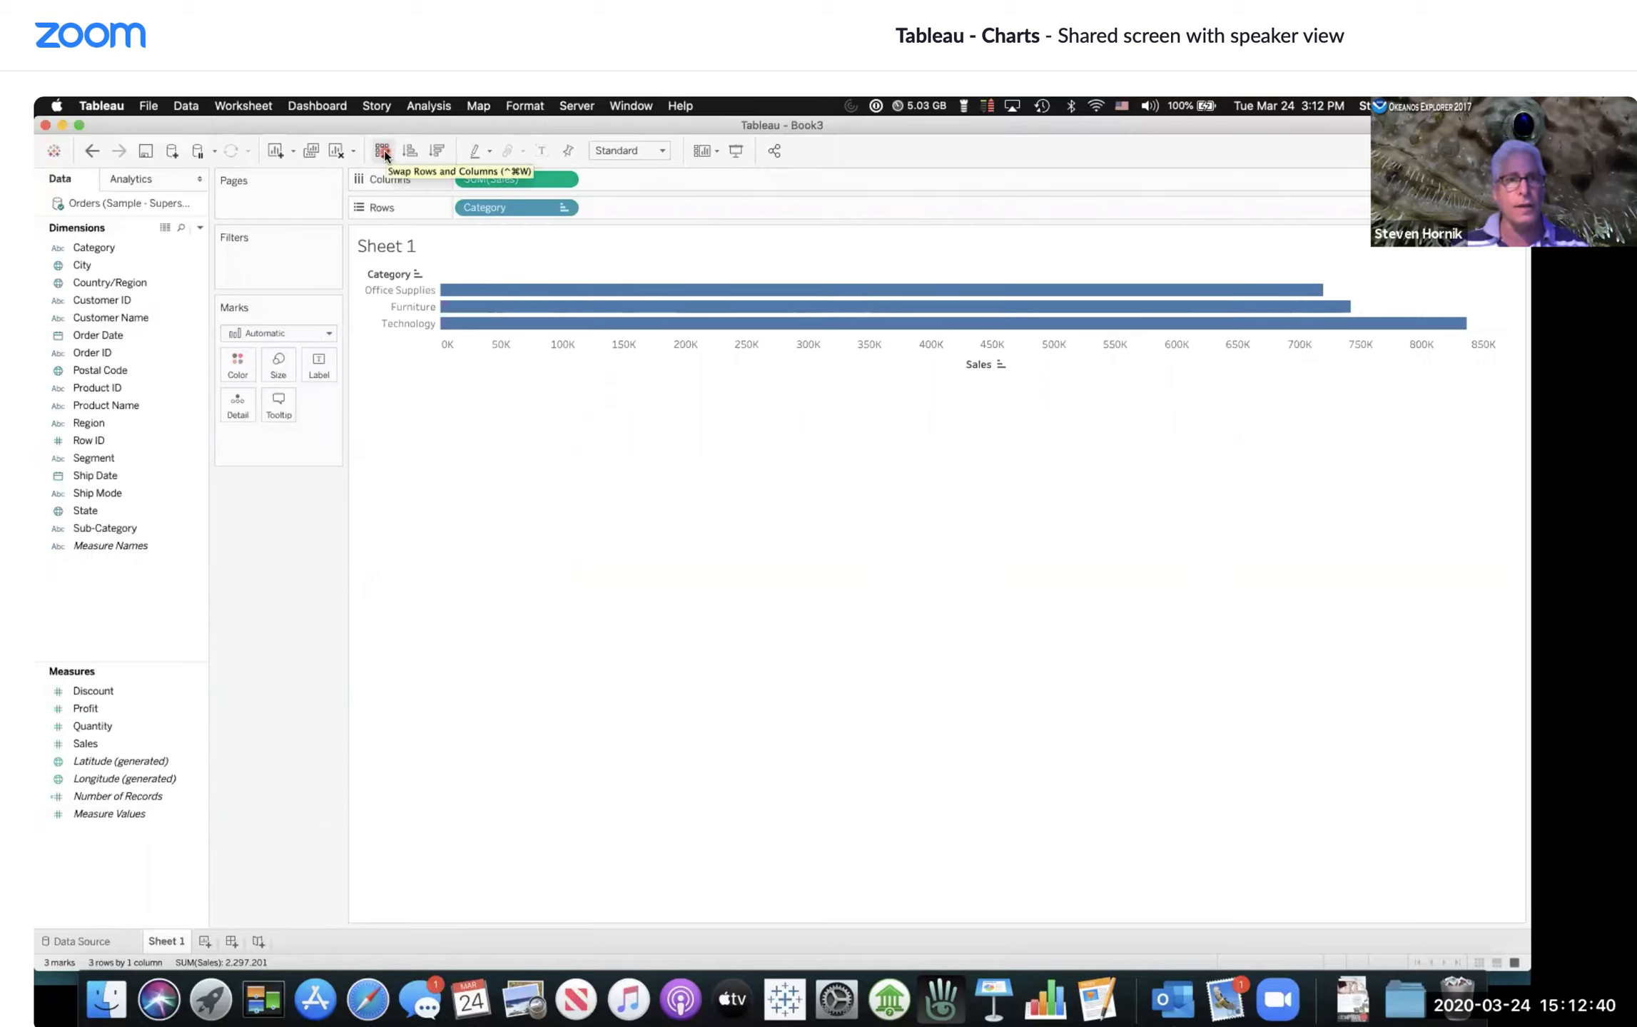
Step: Rename the worksheet as SalesByCategory
mouse_move(172, 948)
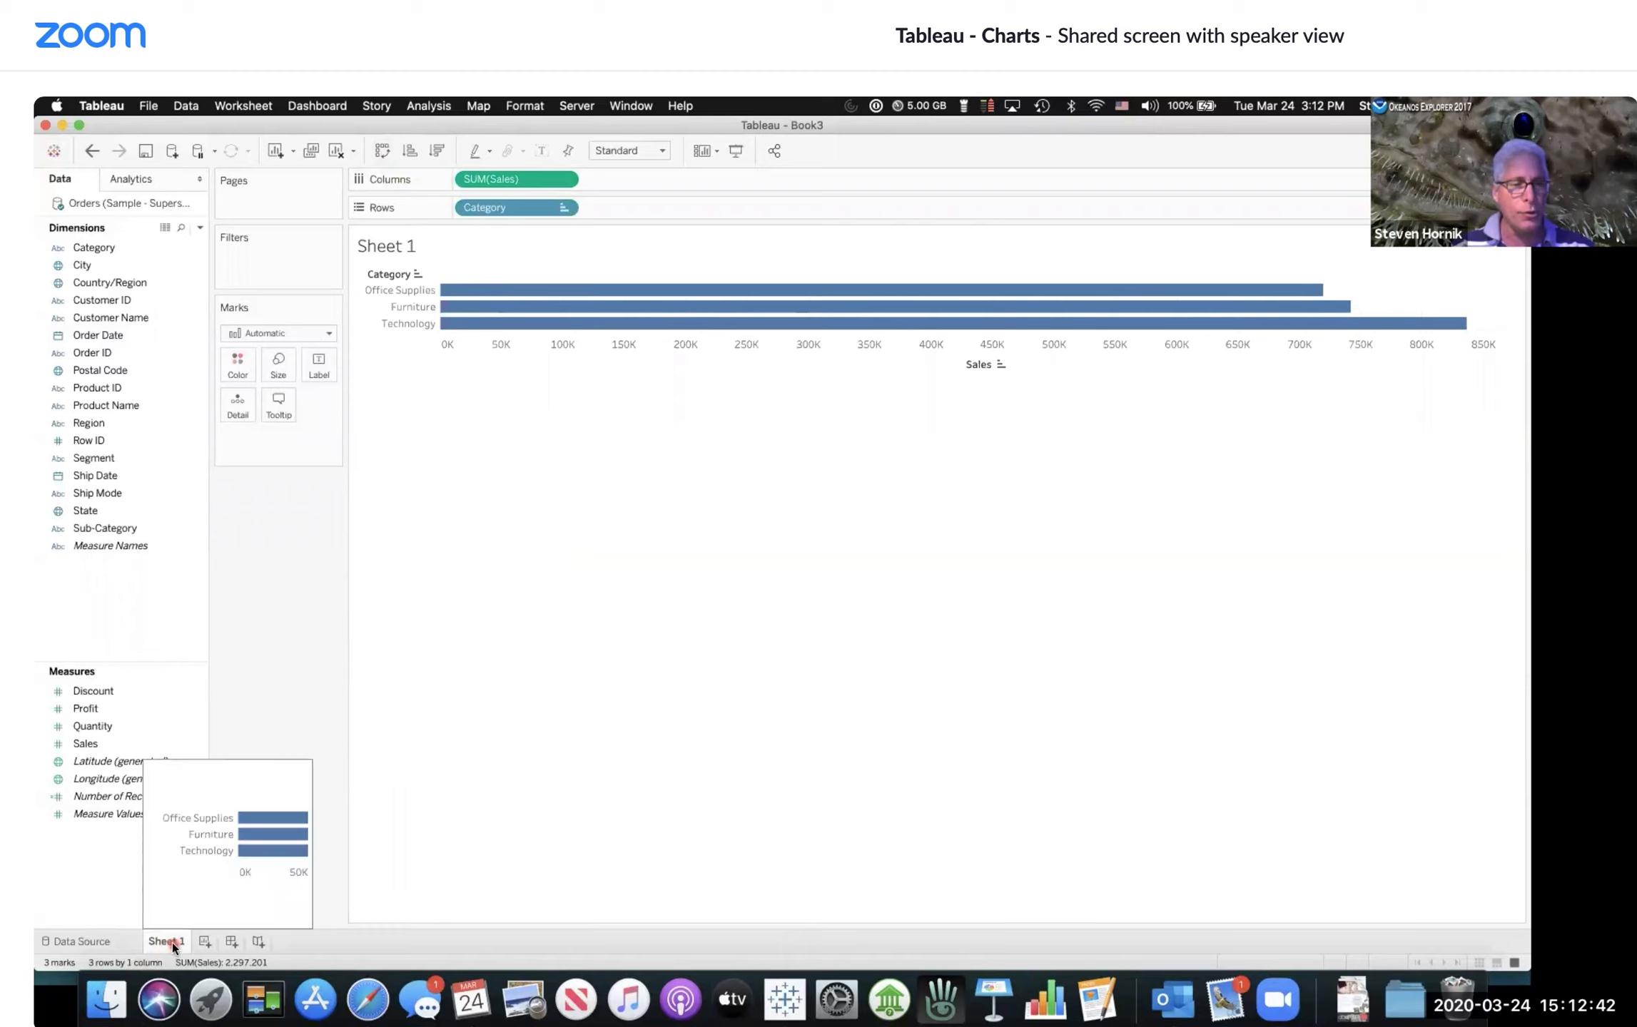
double_click(175, 943)
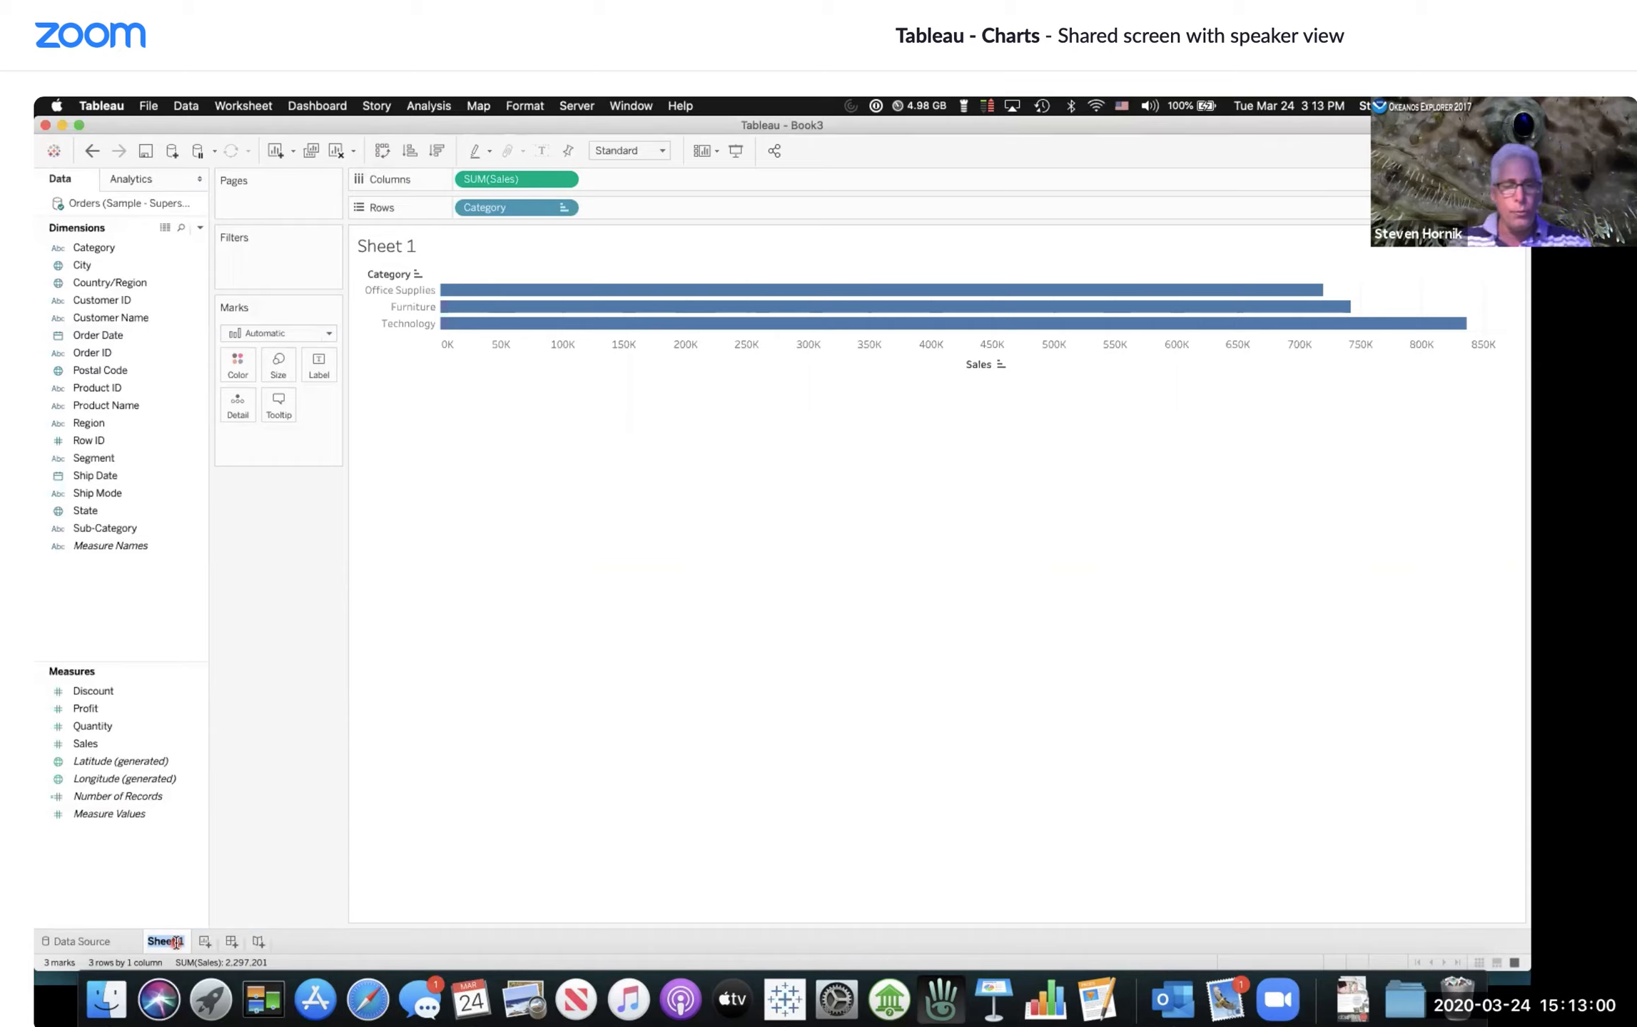
text(Sales)
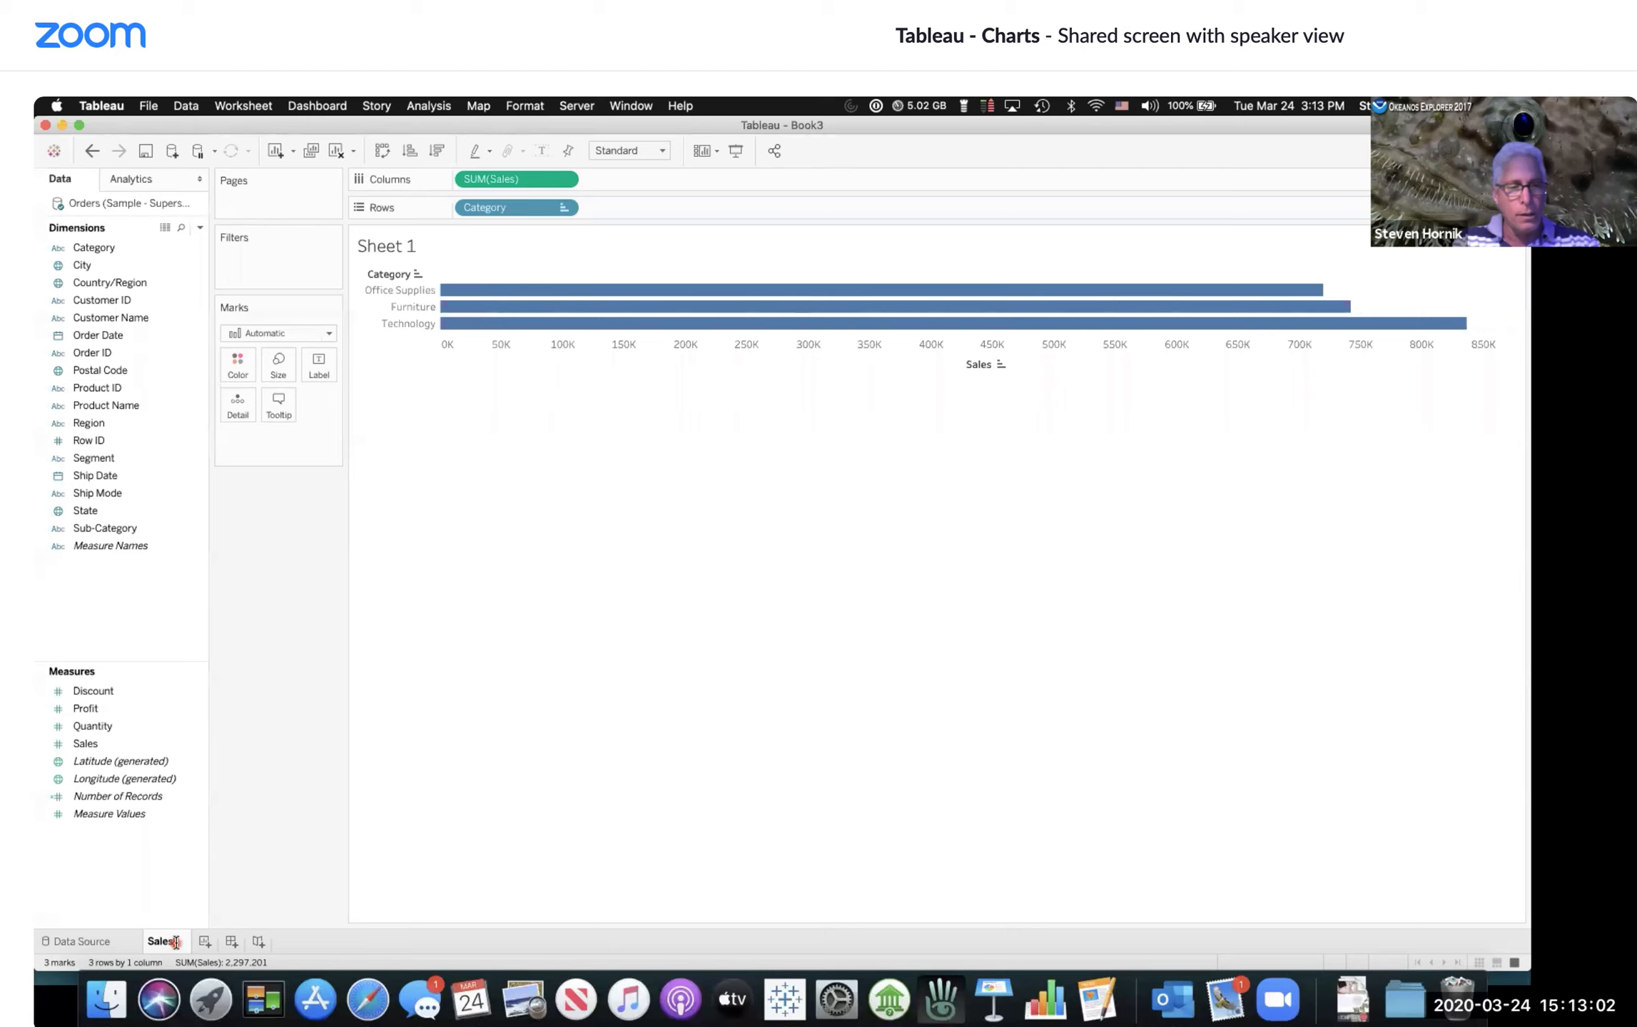
text( by Category)
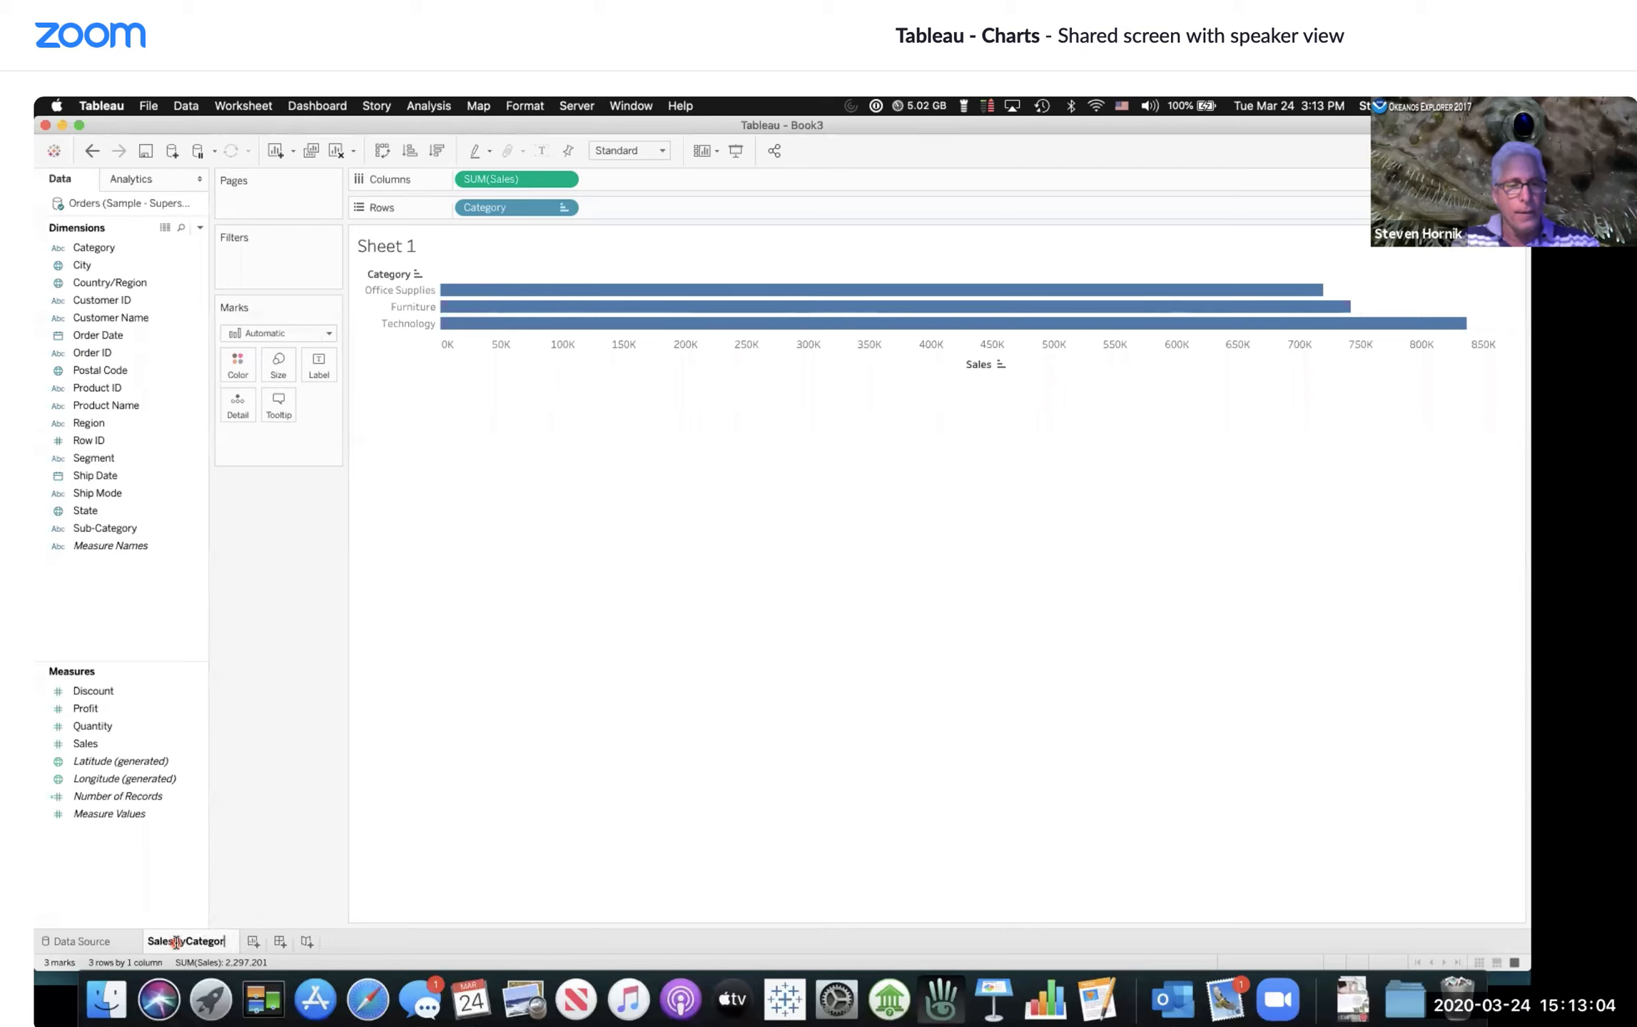
key(Return)
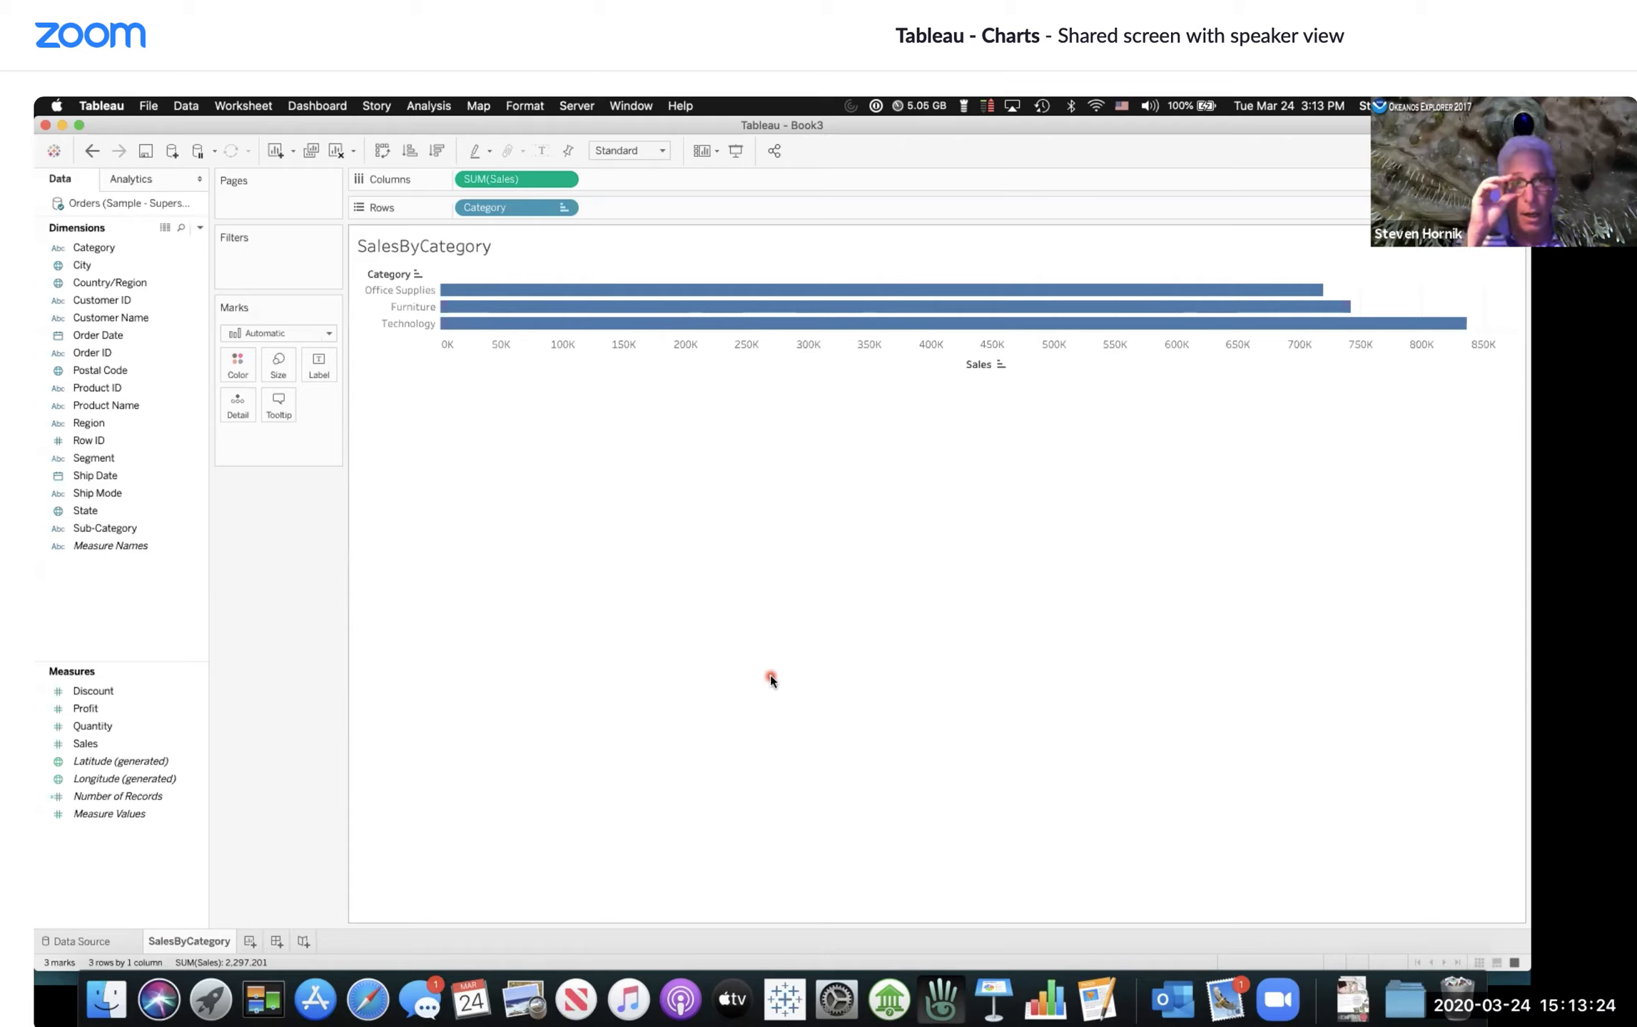
Step: Turn on the worksheet caption
click(246, 107)
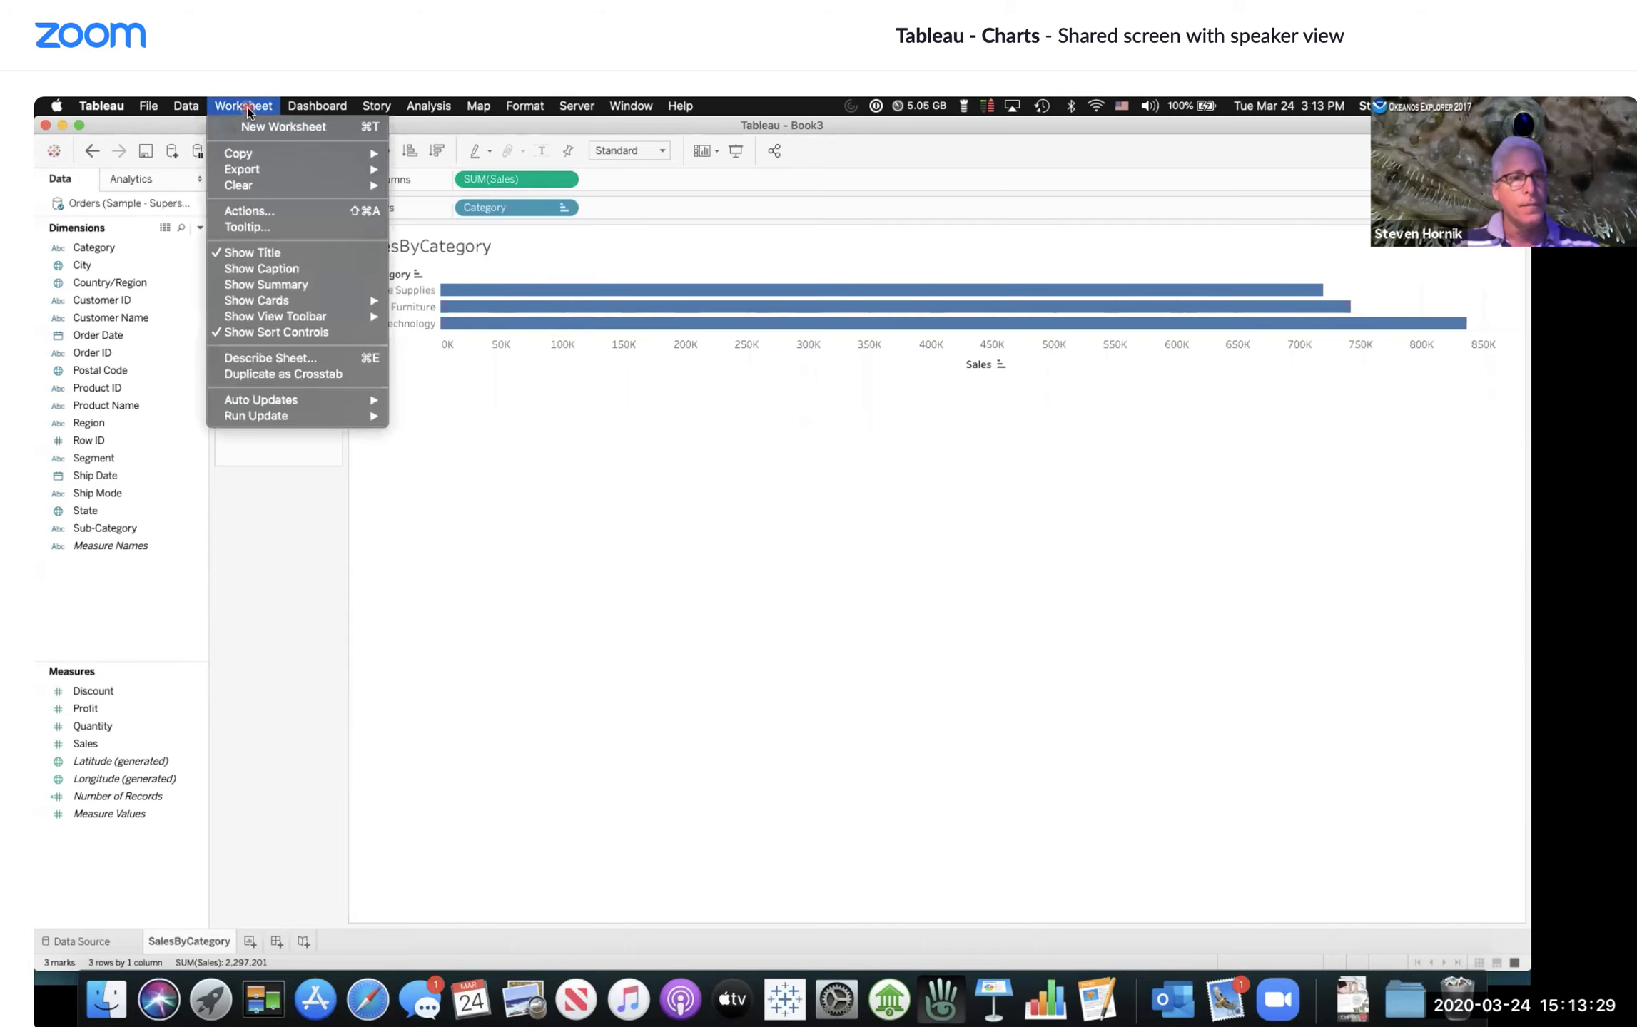
click(261, 270)
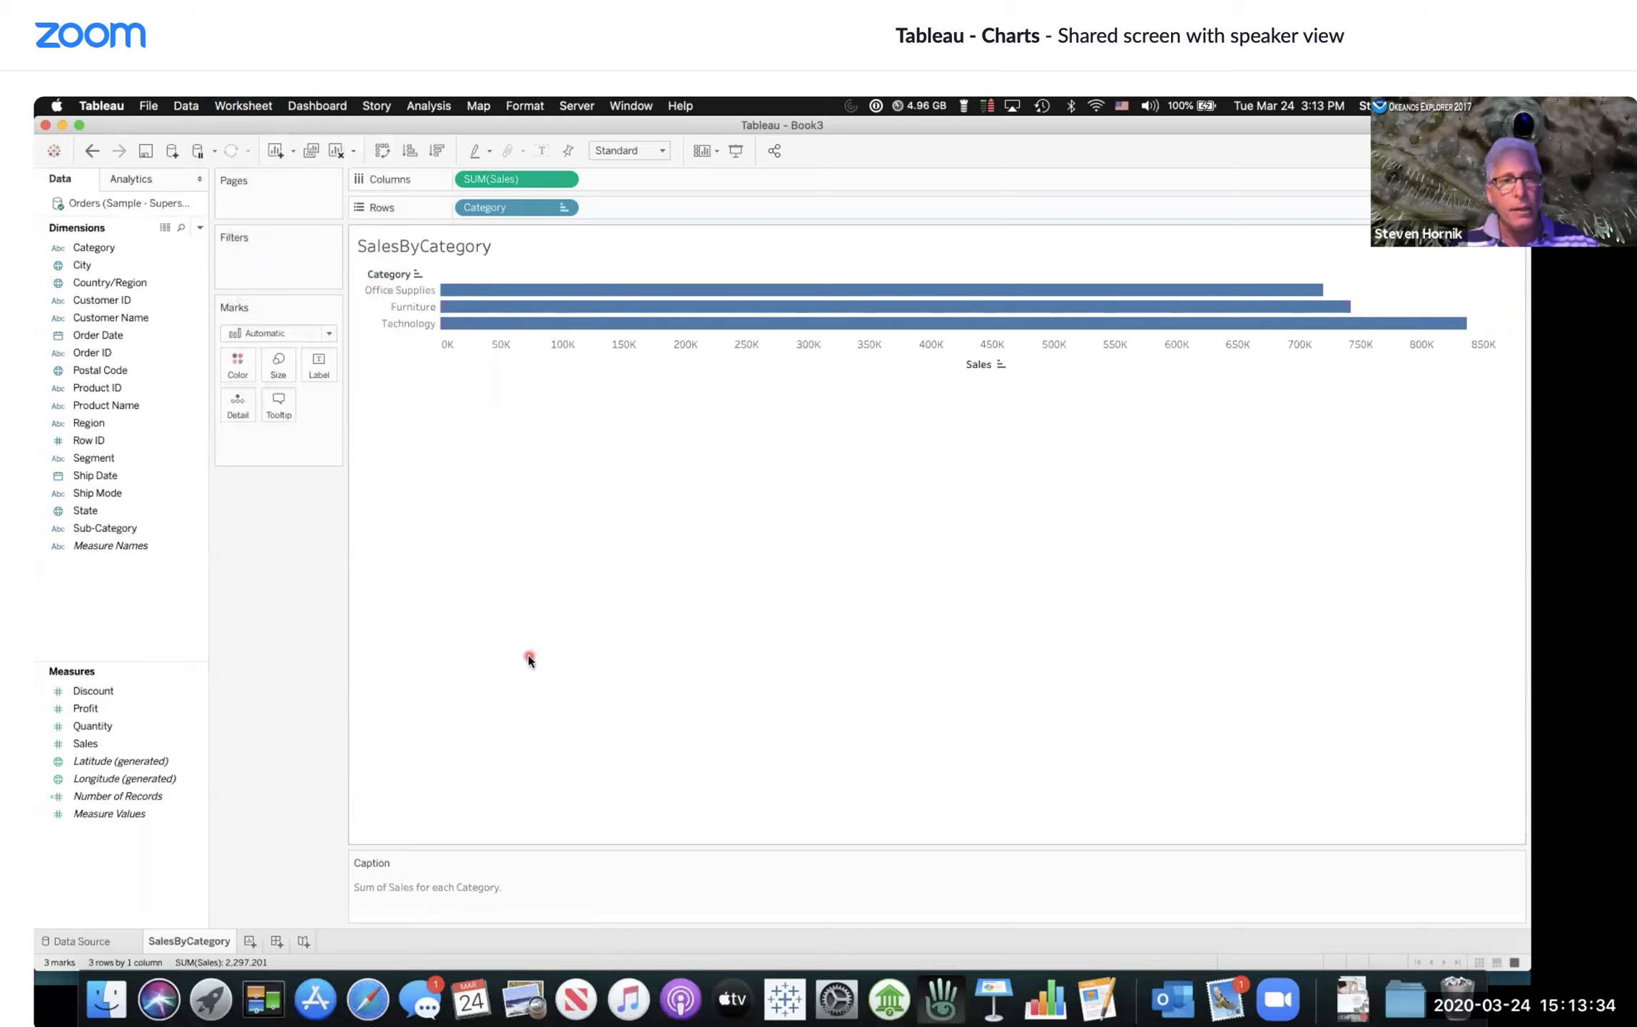
Step: Replace the worksheet caption text with "your answers here."
double_click(402, 885)
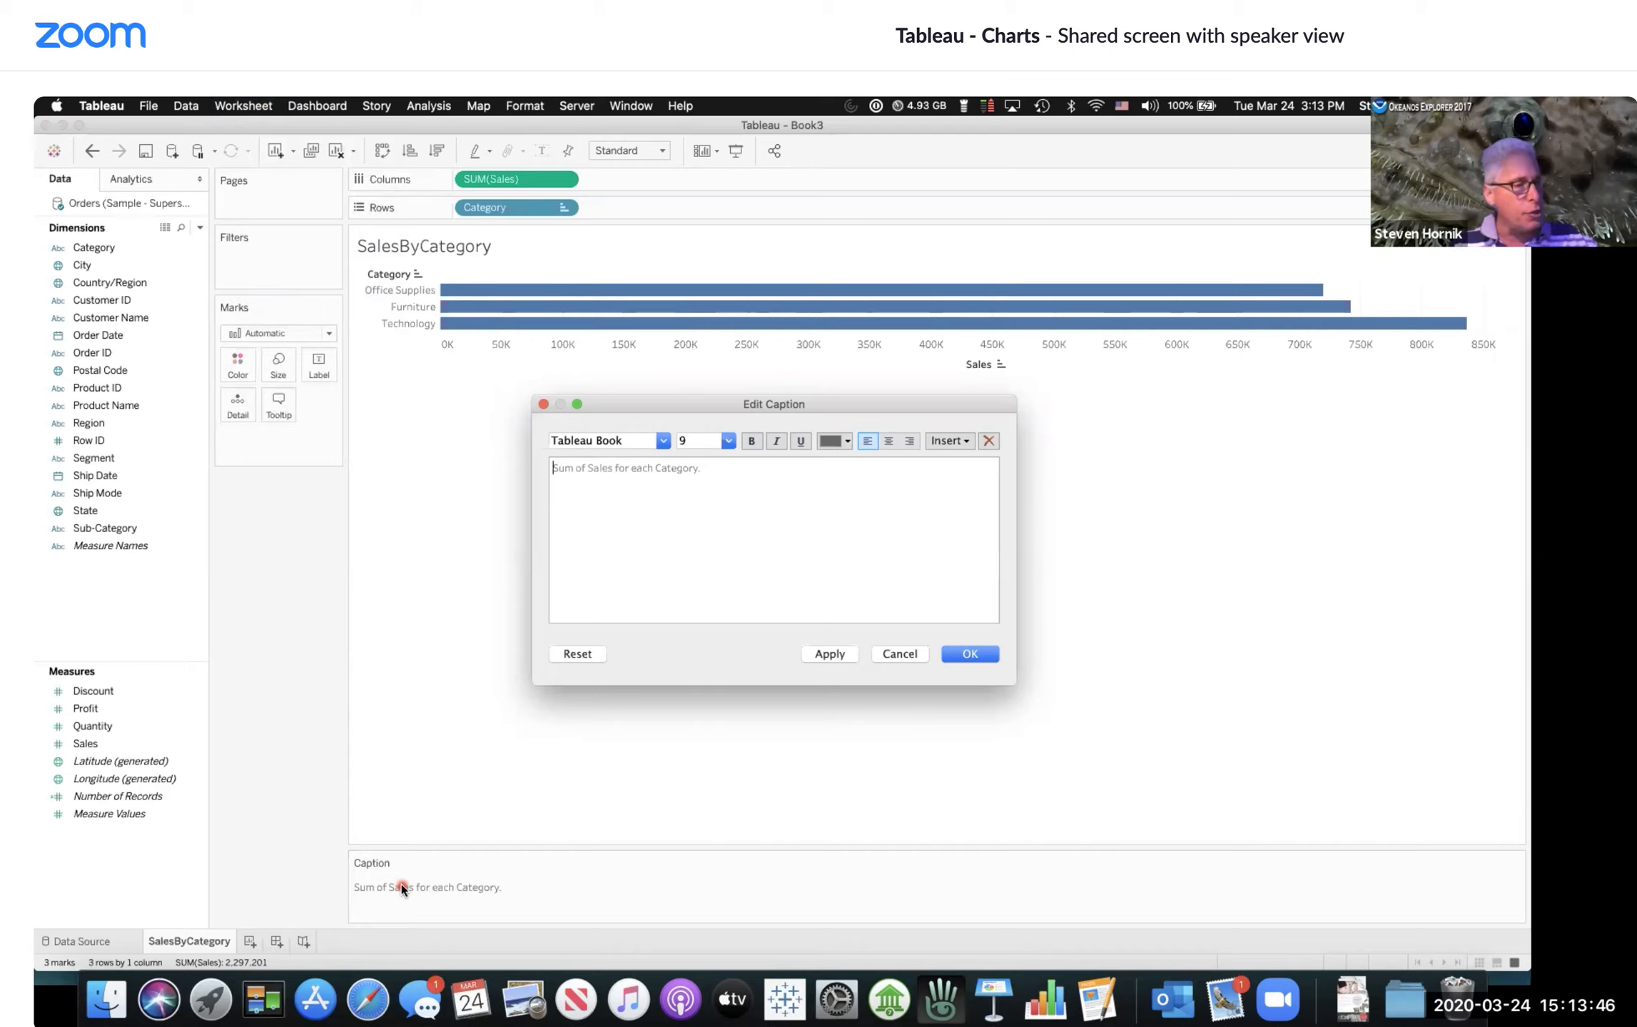
triple_click(712, 476)
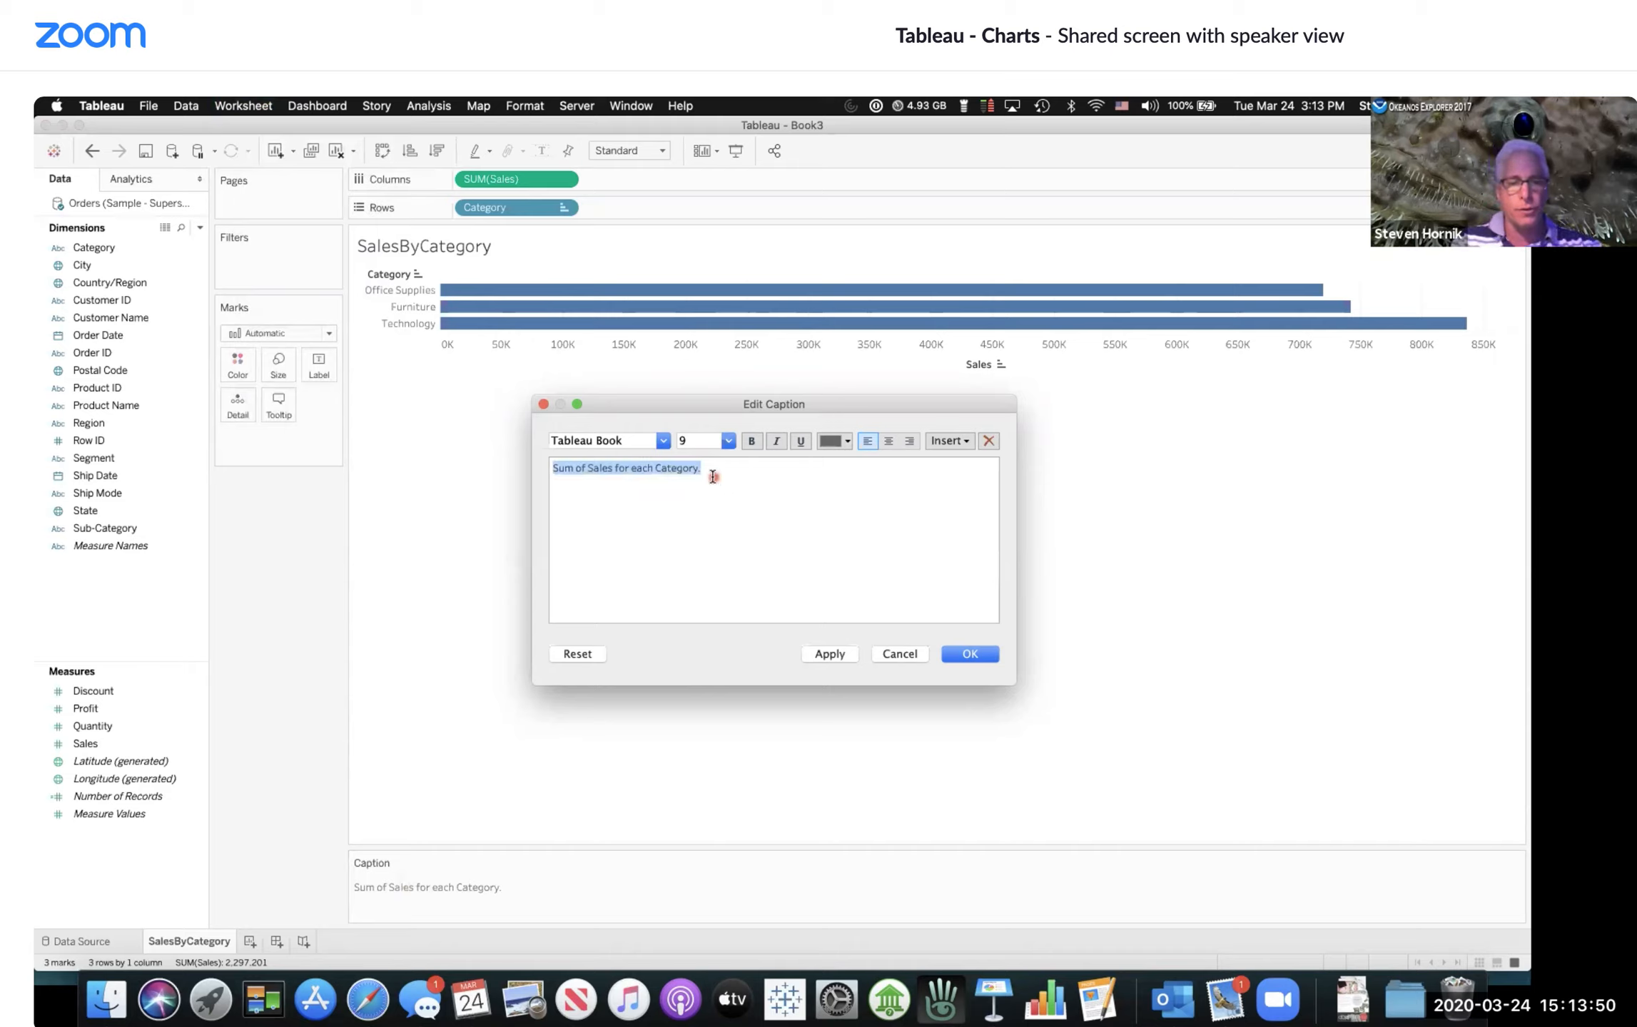
text(your)
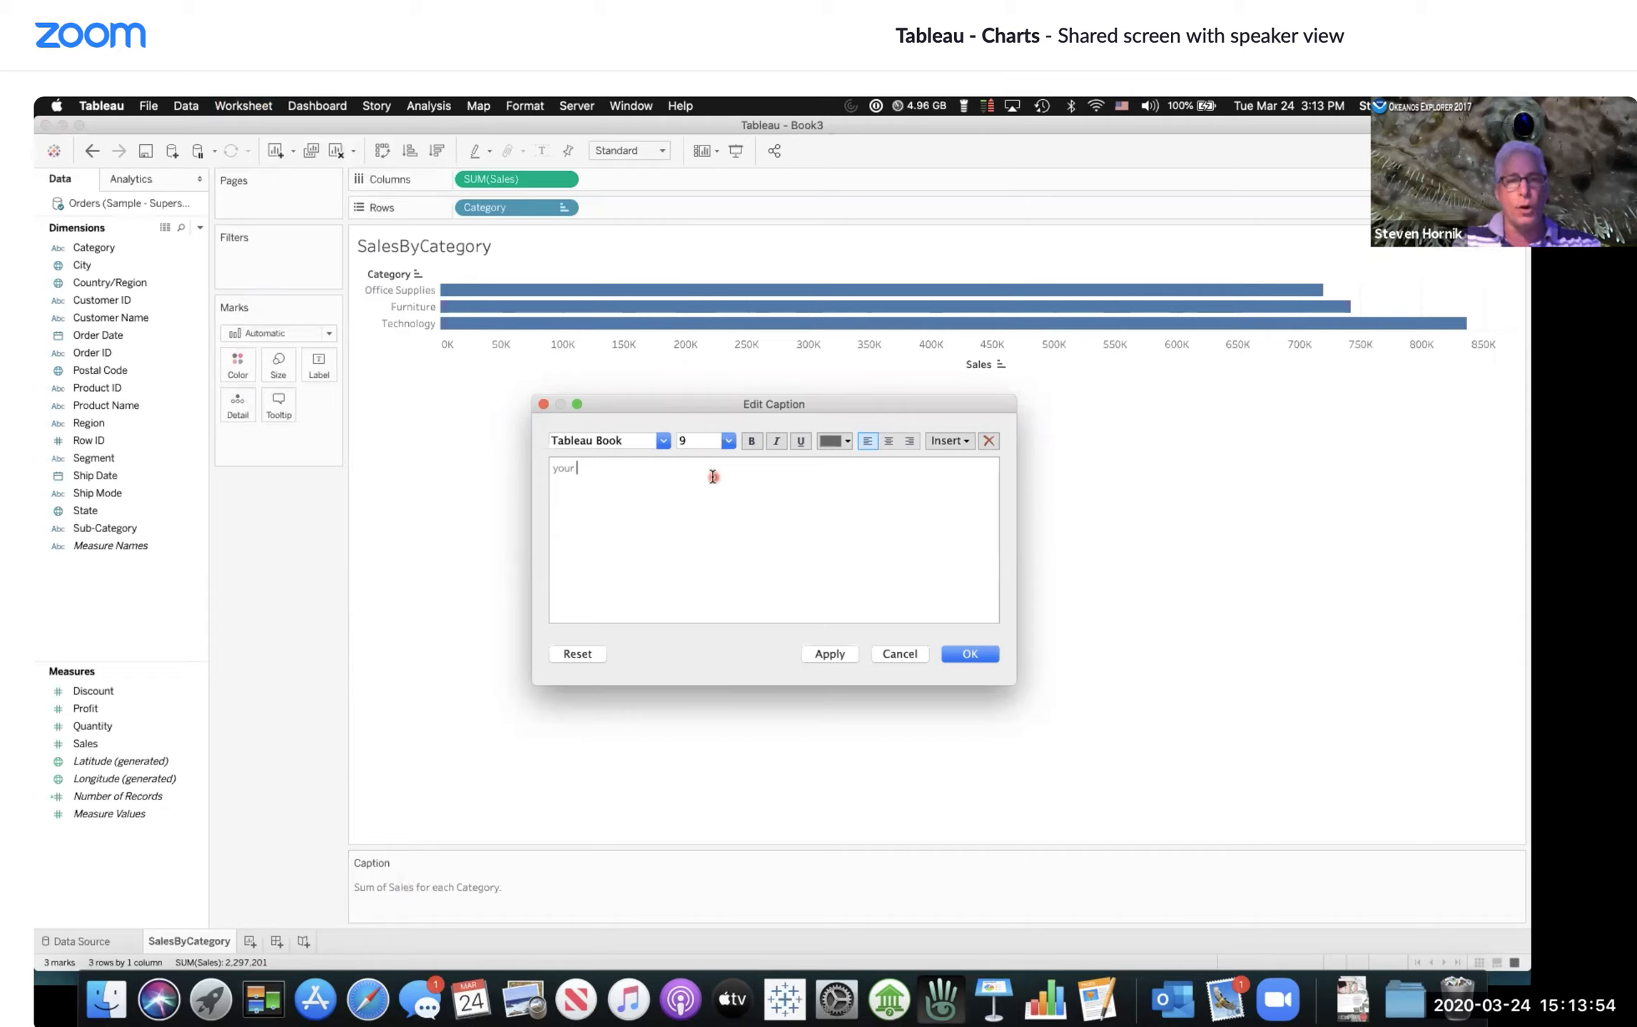
text( answers here.)
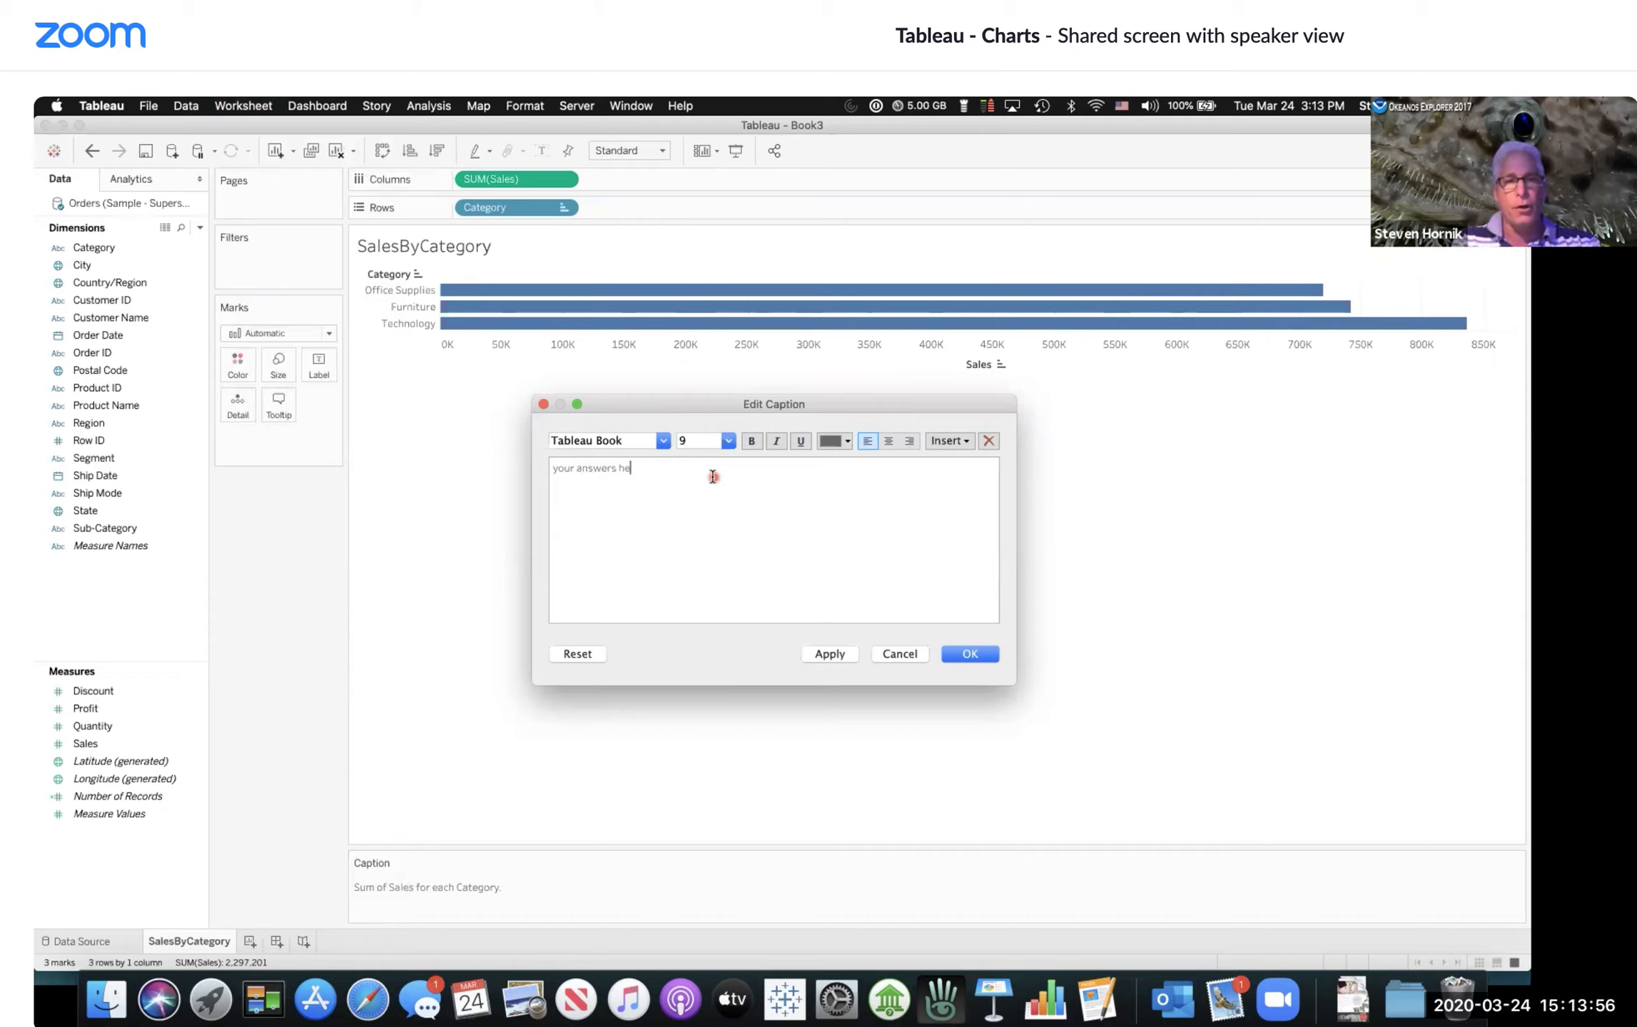
click(969, 654)
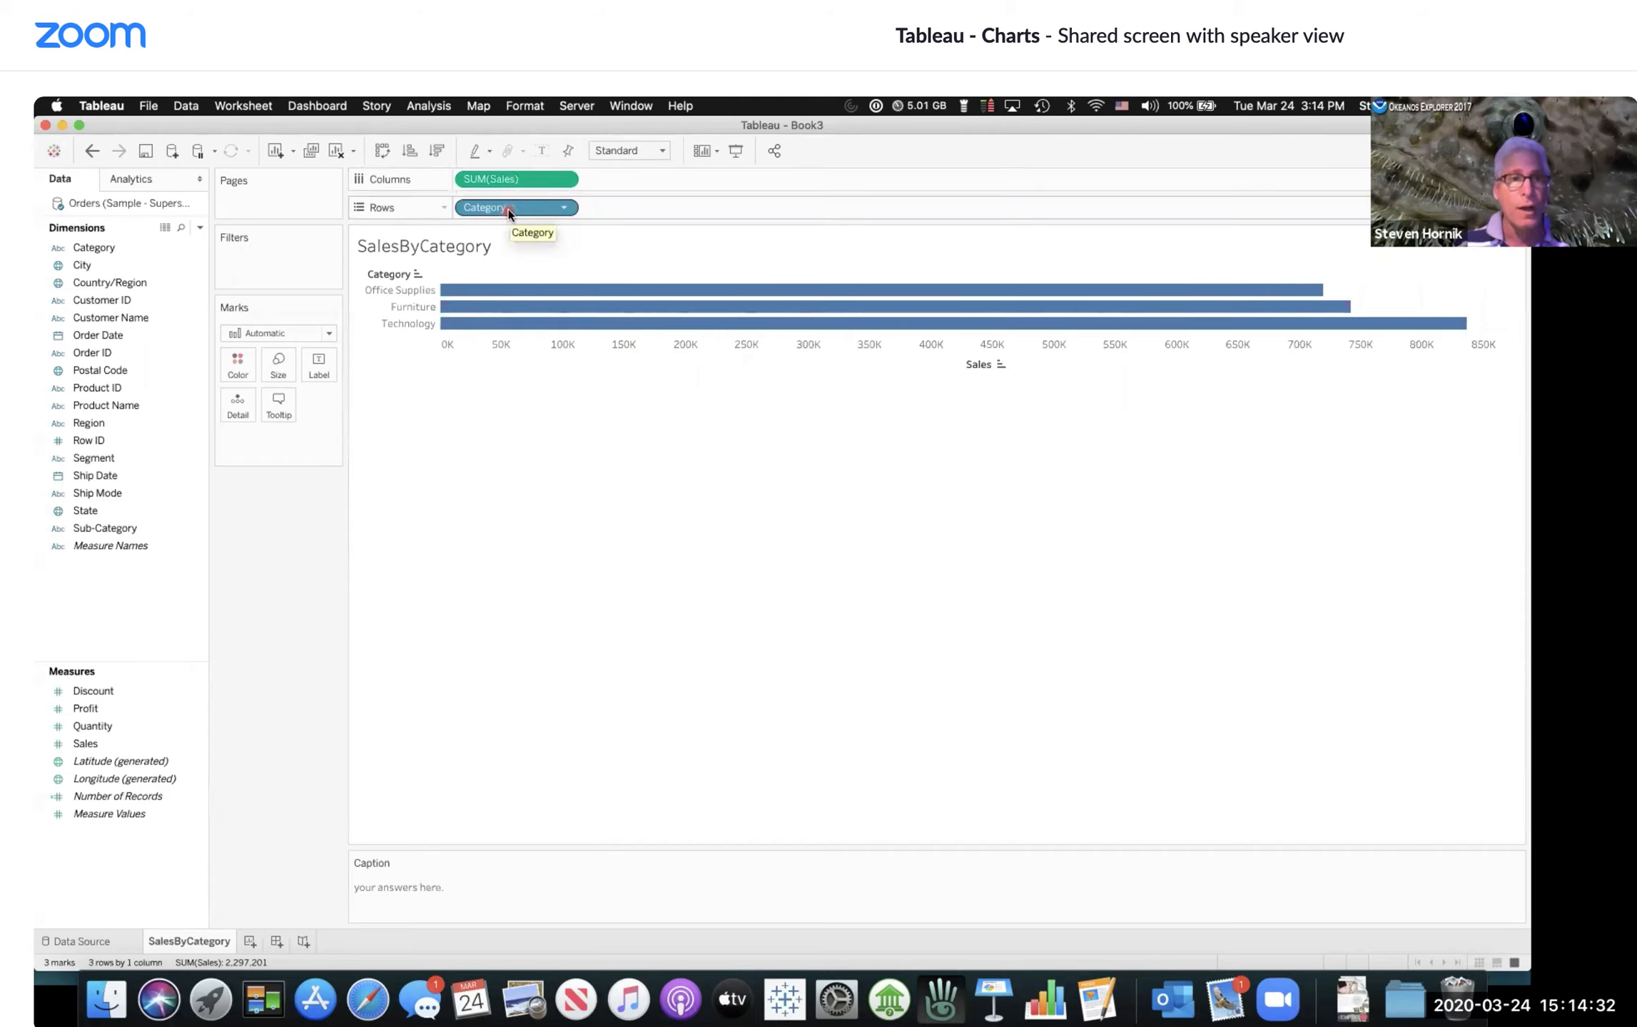
Step: Duplicate the SalesByCategory worksheet
drag(508, 208, 363, 214)
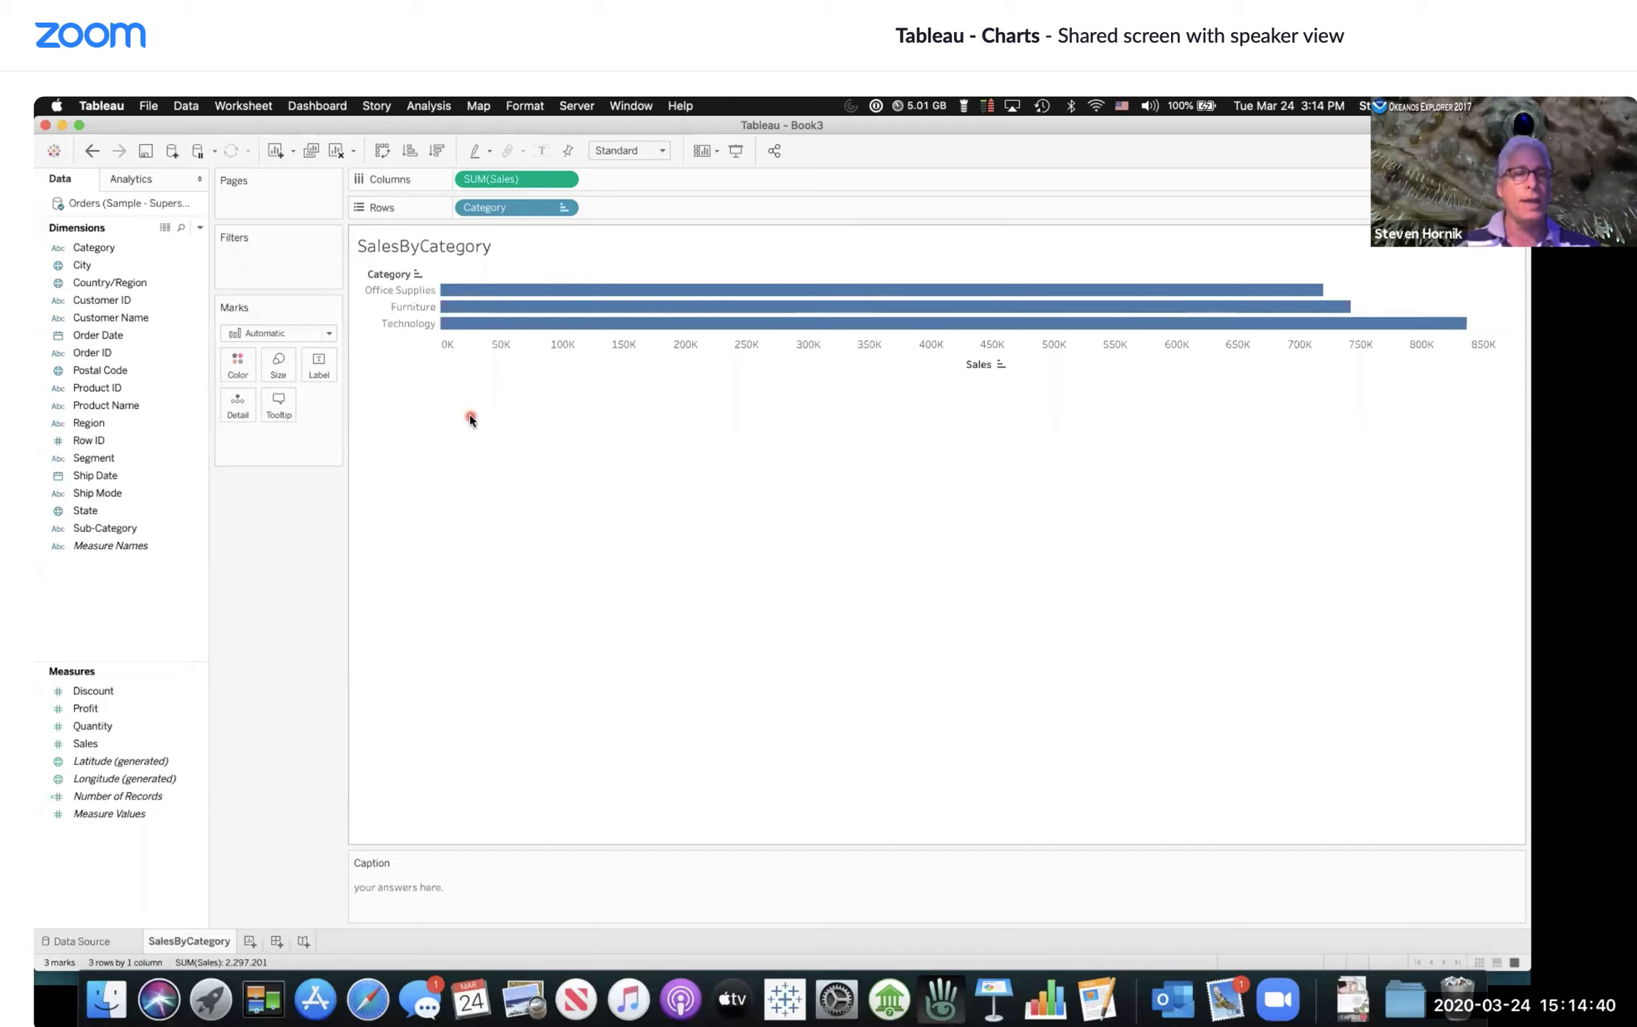
click(311, 152)
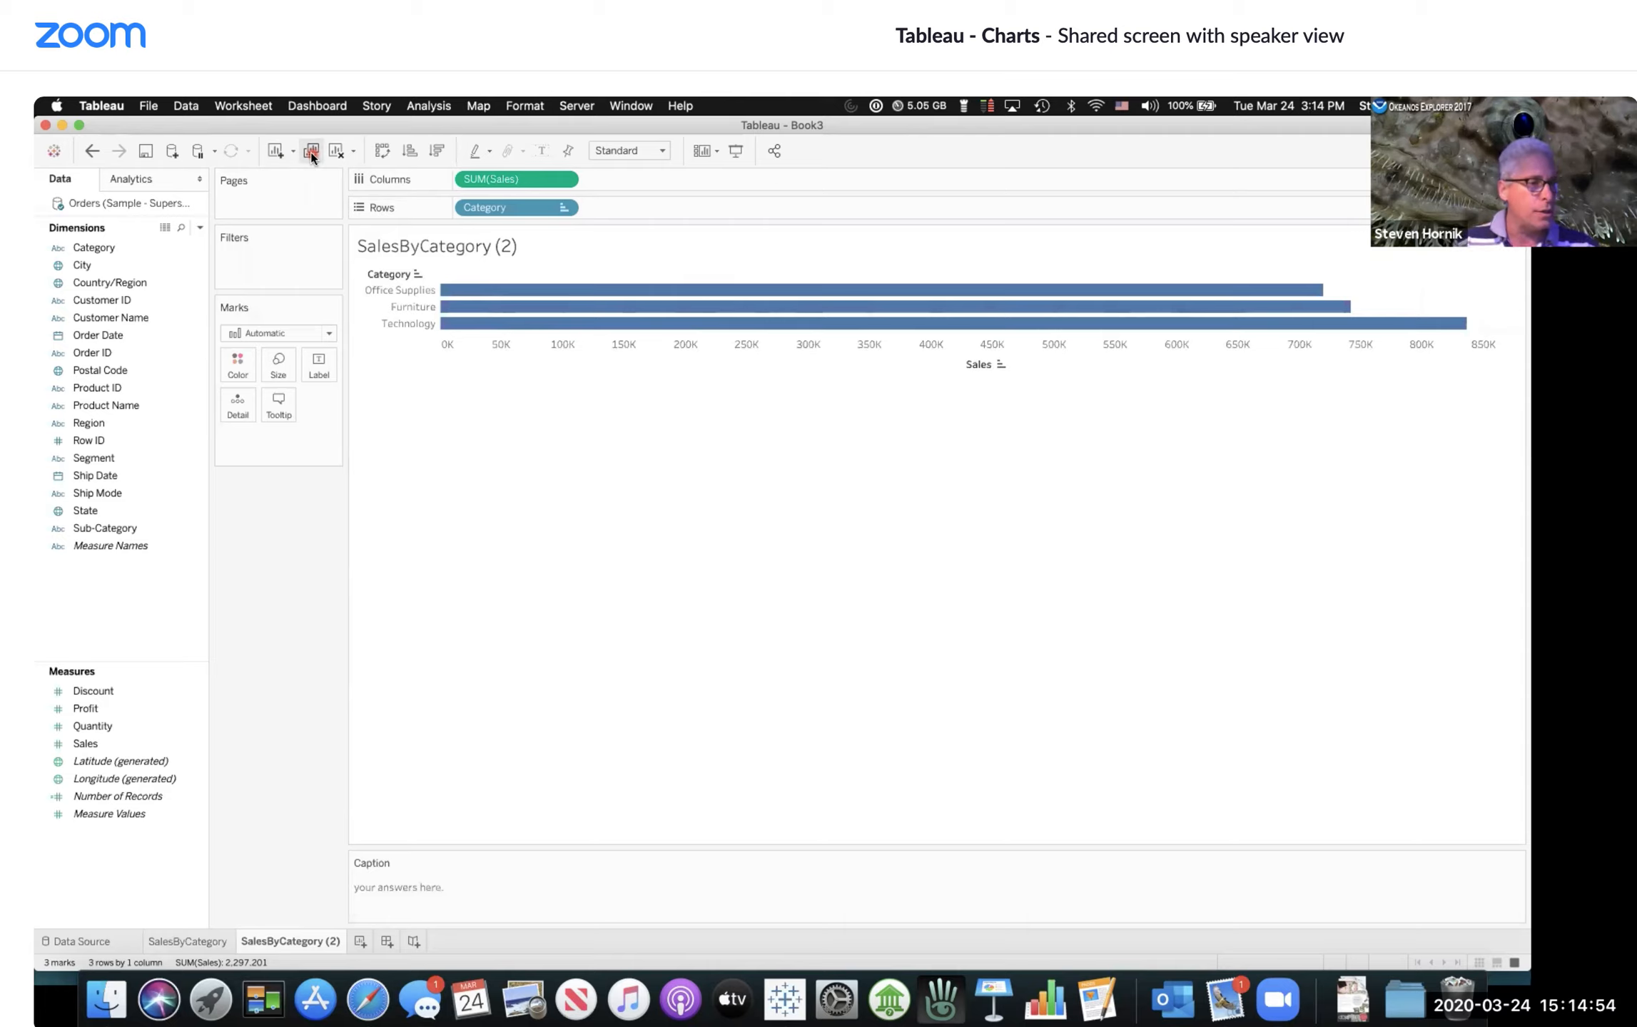
Step: Add the Region dimension to Rows ahead of Category to split the bars by region
click(112, 475)
click(112, 459)
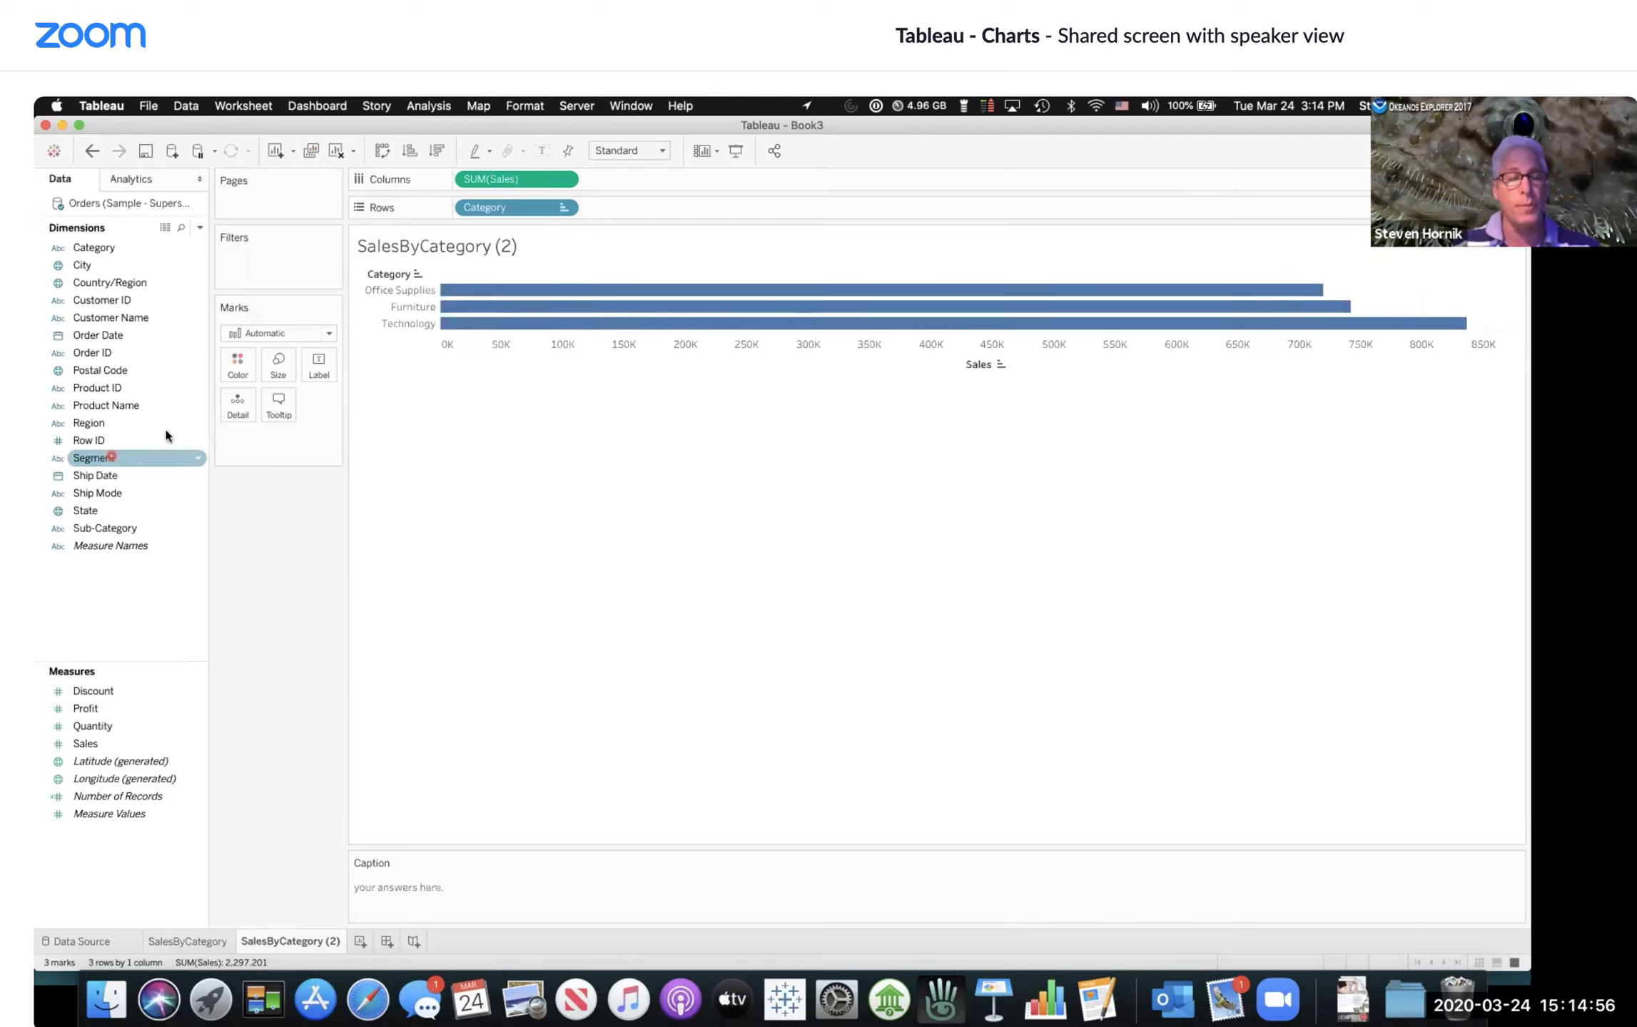
click(94, 423)
click(87, 426)
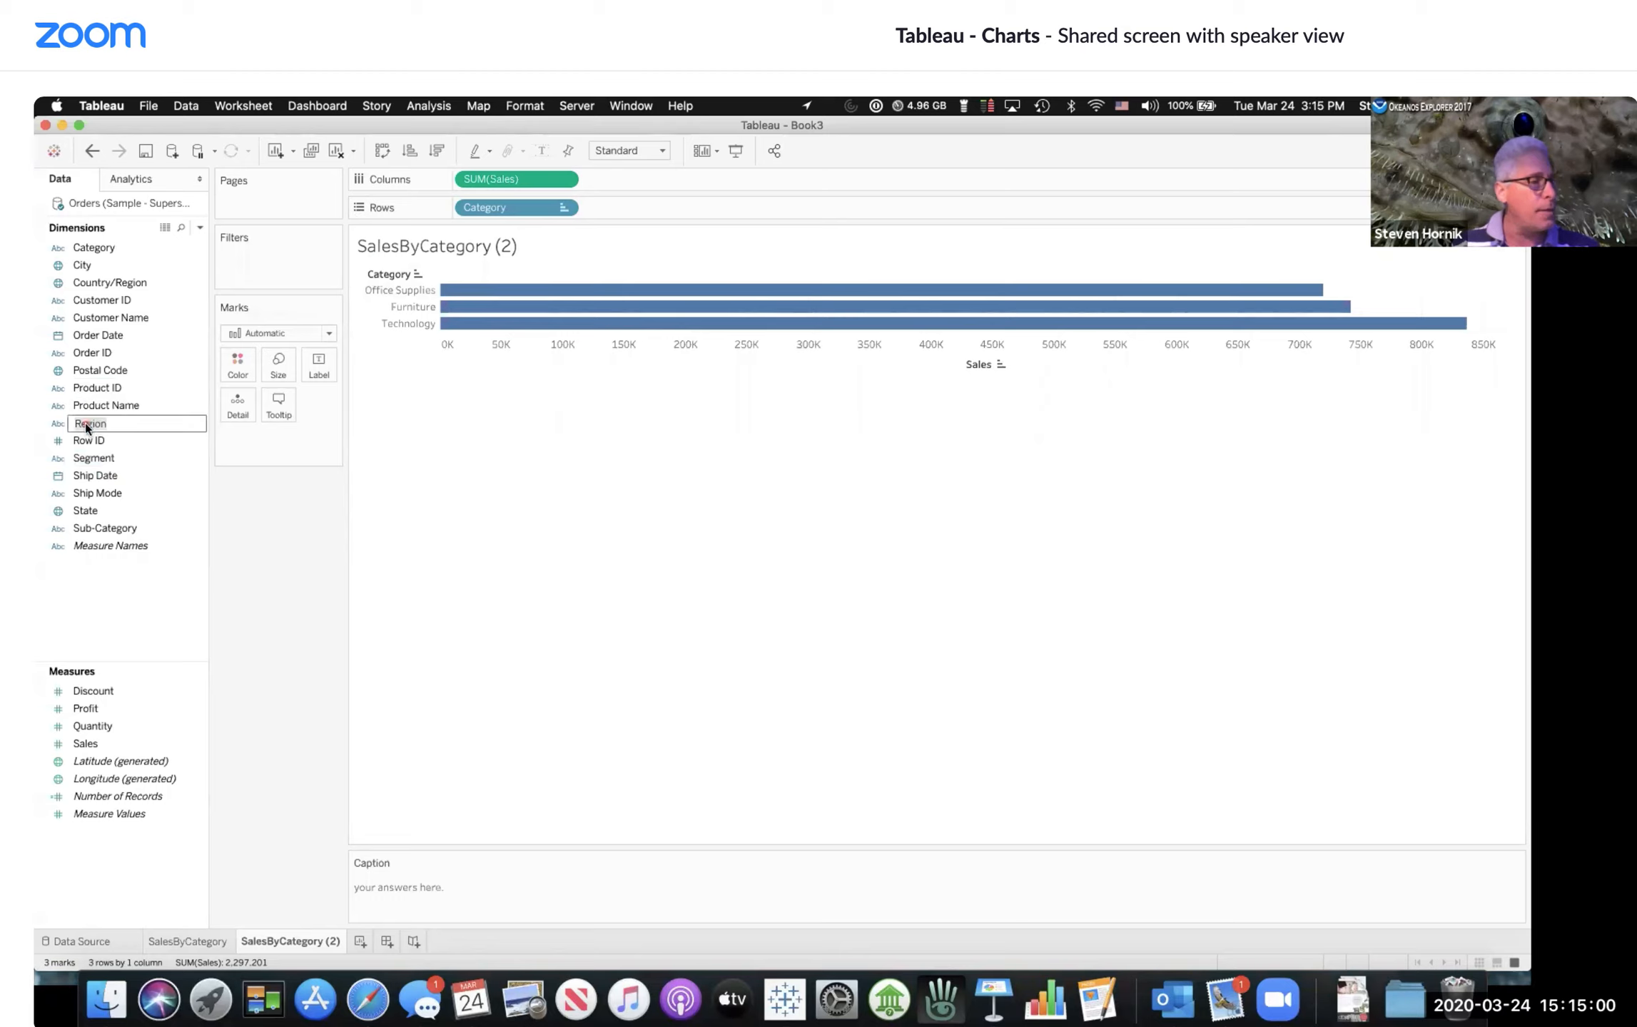
click(158, 463)
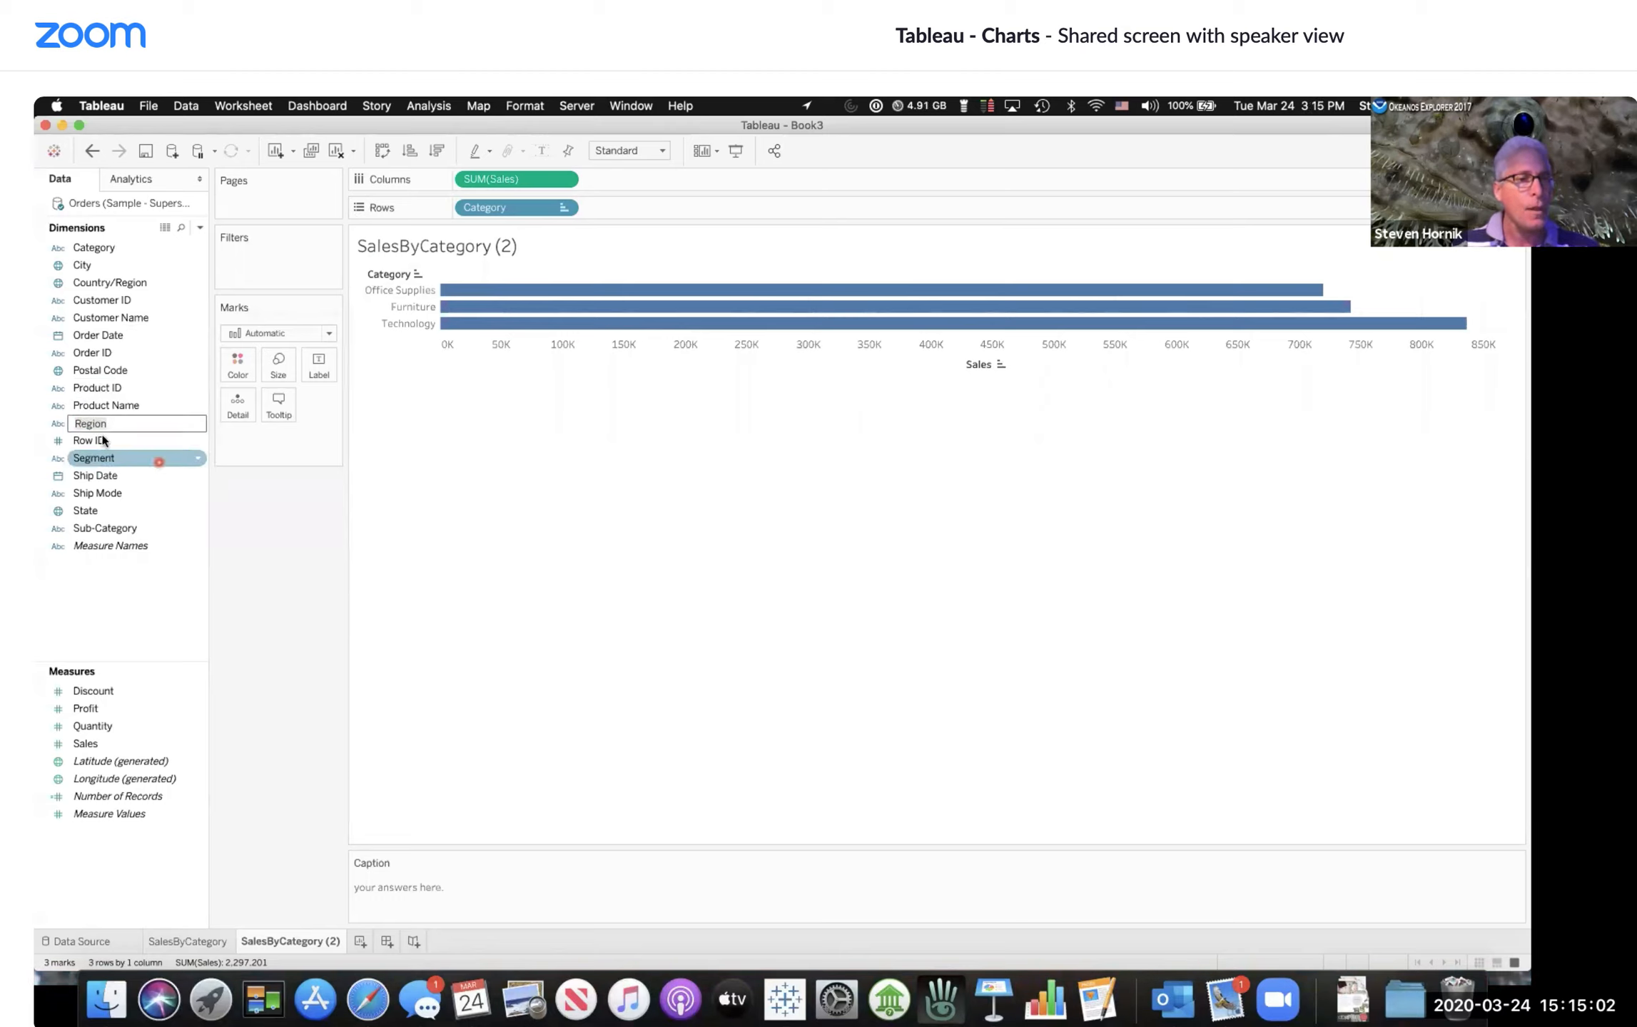
drag(98, 425, 452, 206)
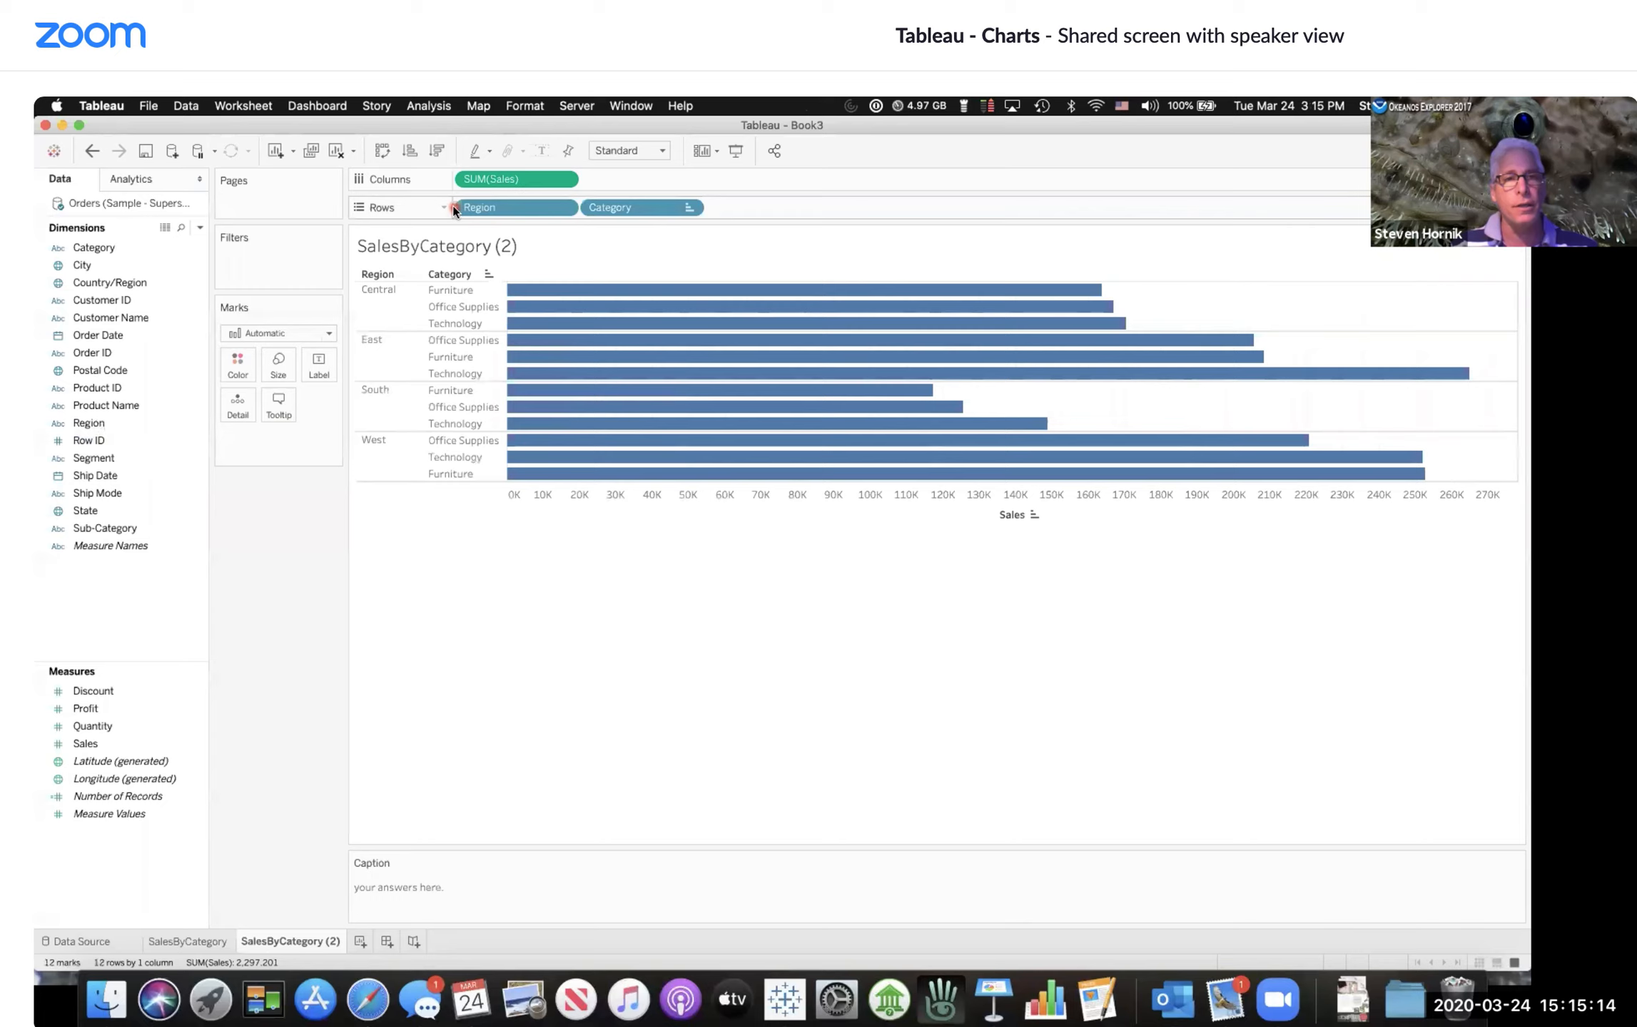
Step: Try placing Region after Category on Rows, then restore Region as the first row field
click(427, 518)
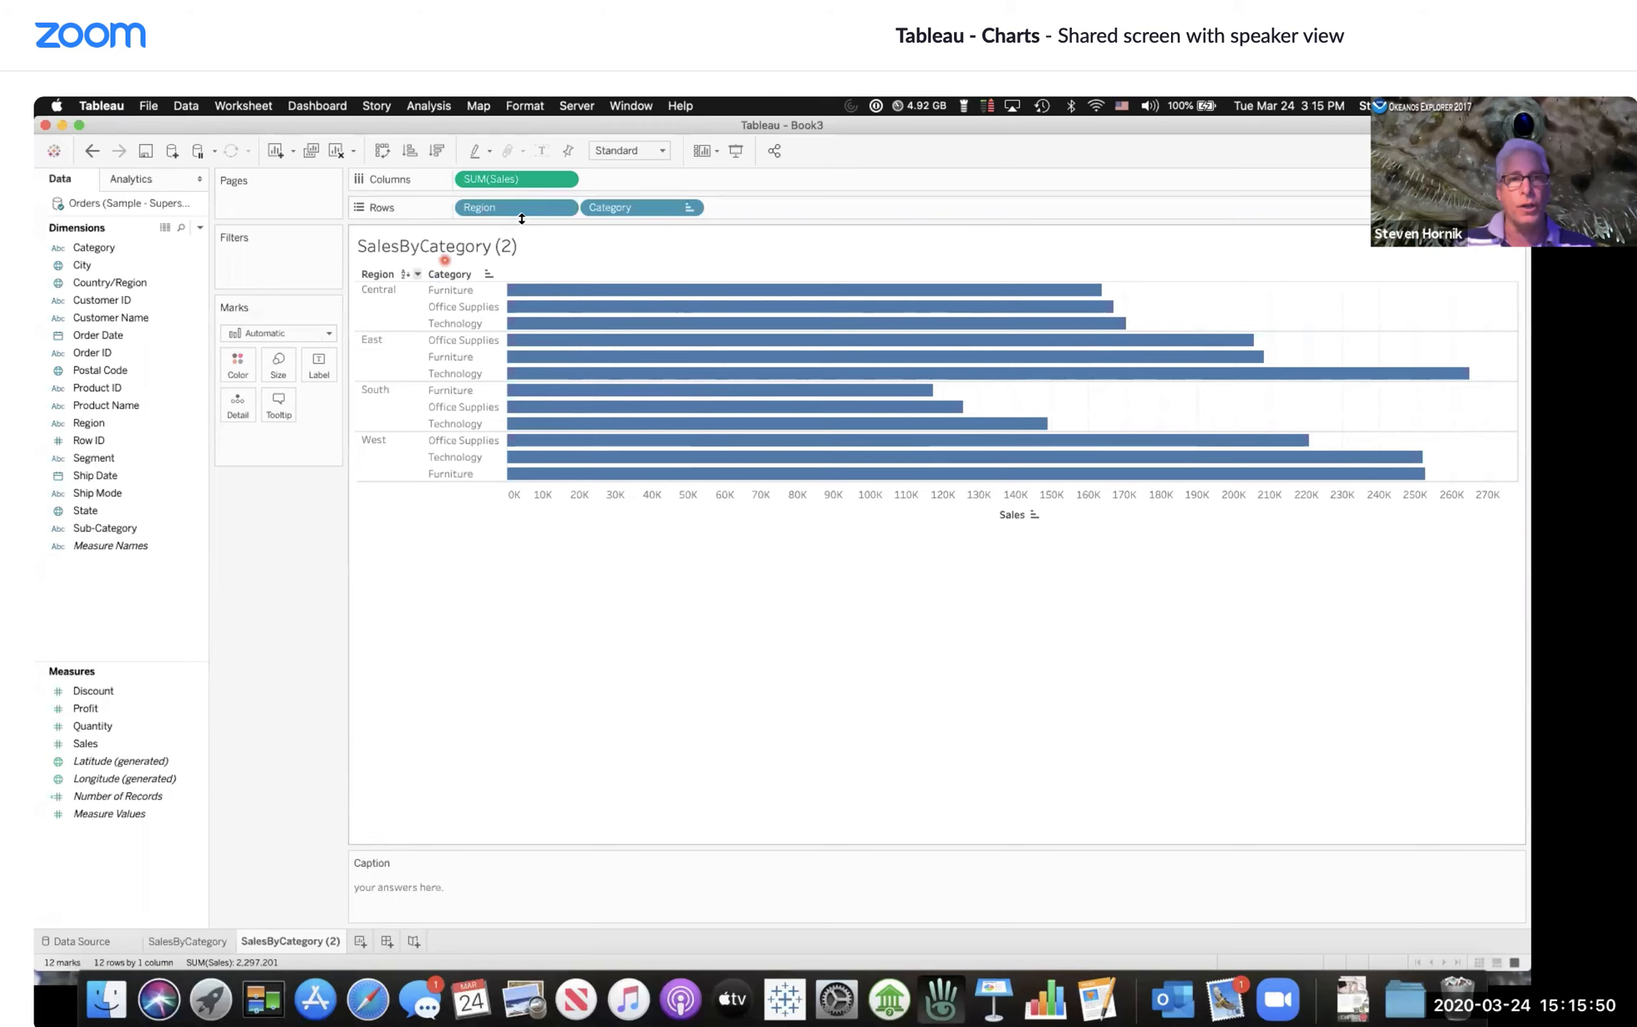
drag(516, 215, 765, 214)
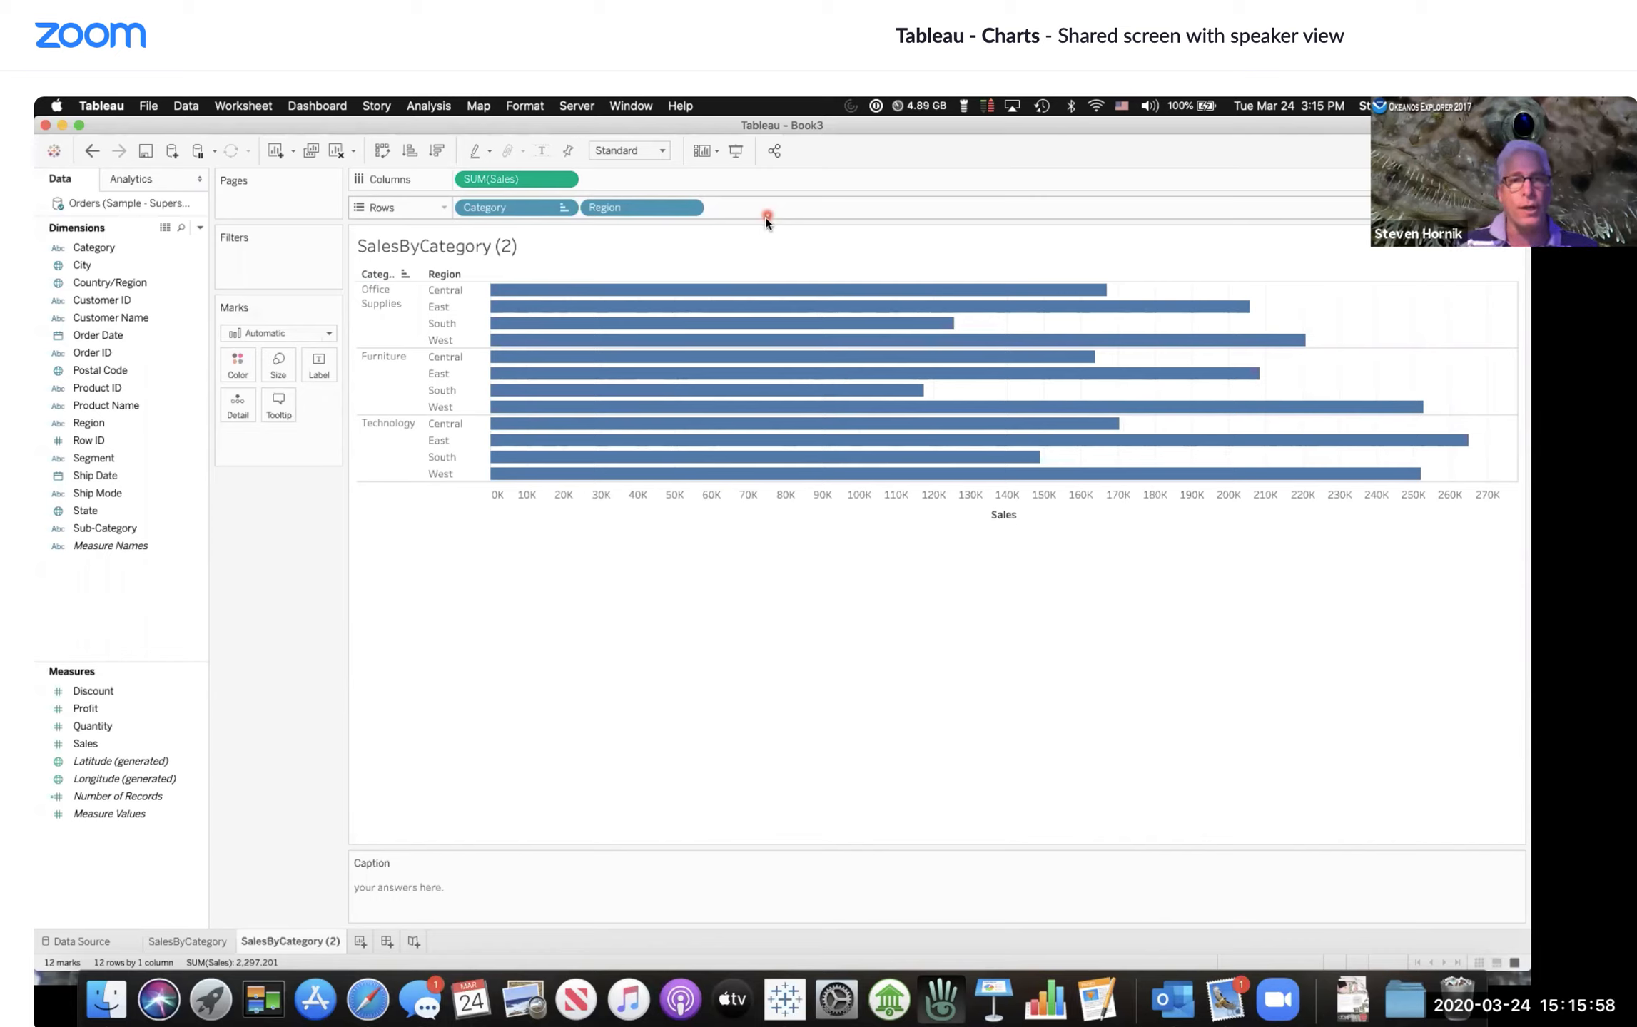
click(758, 289)
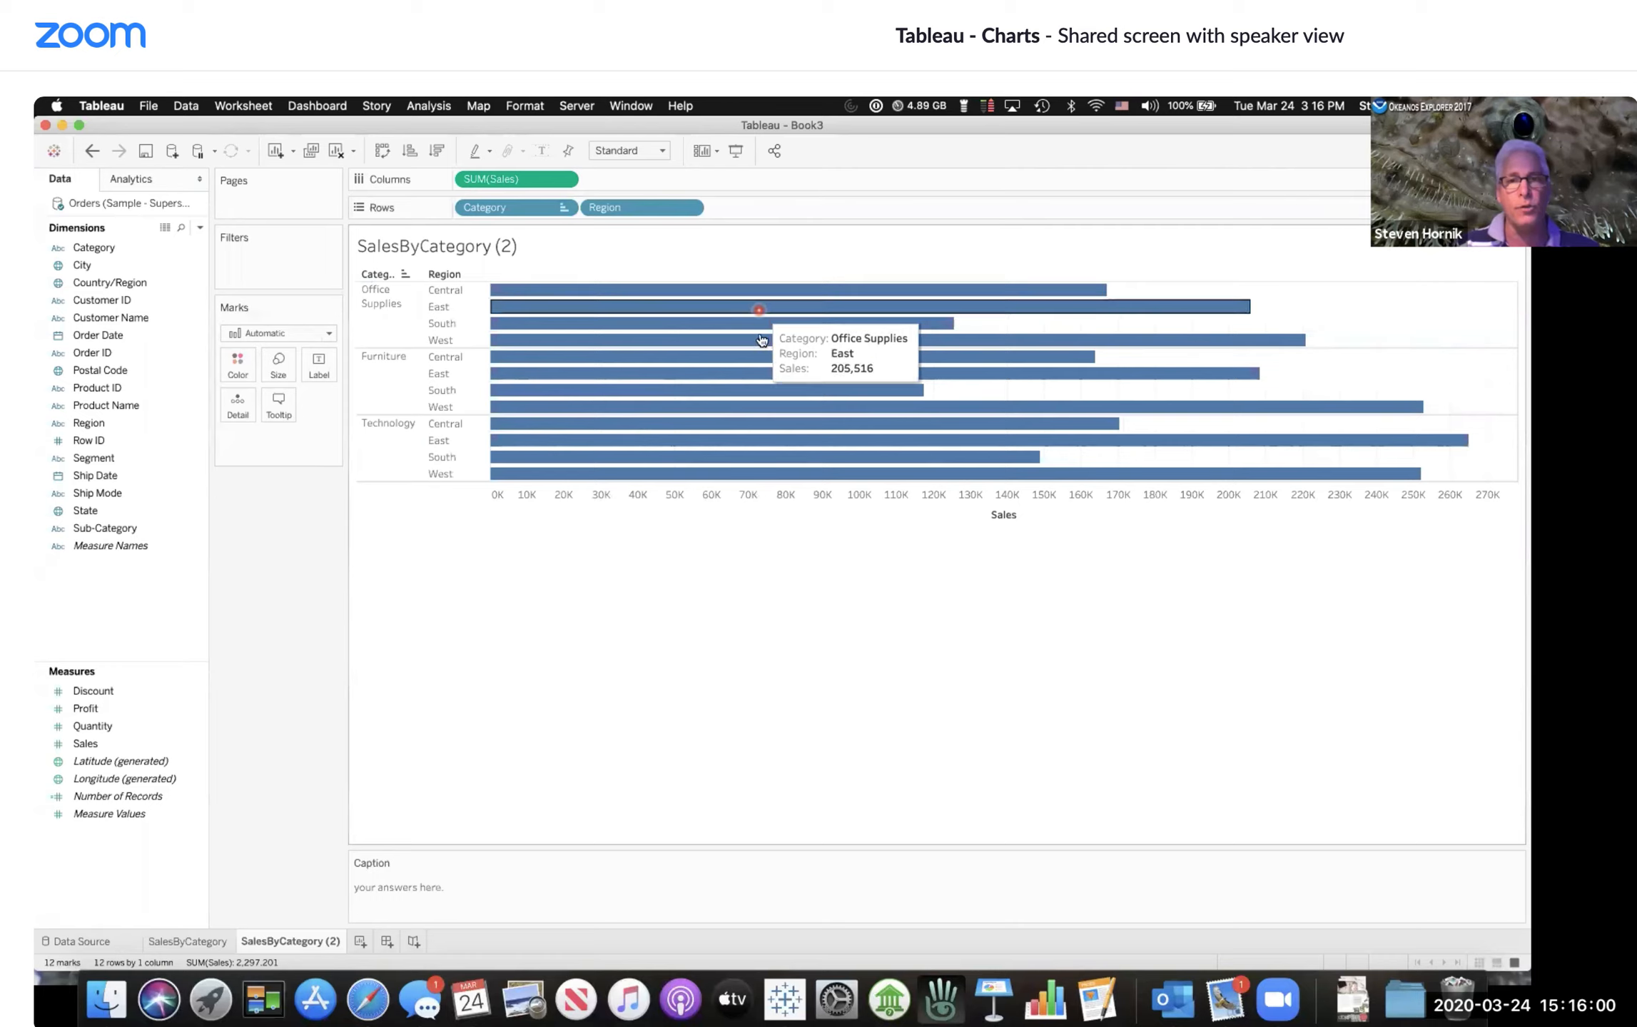
click(759, 298)
click(758, 294)
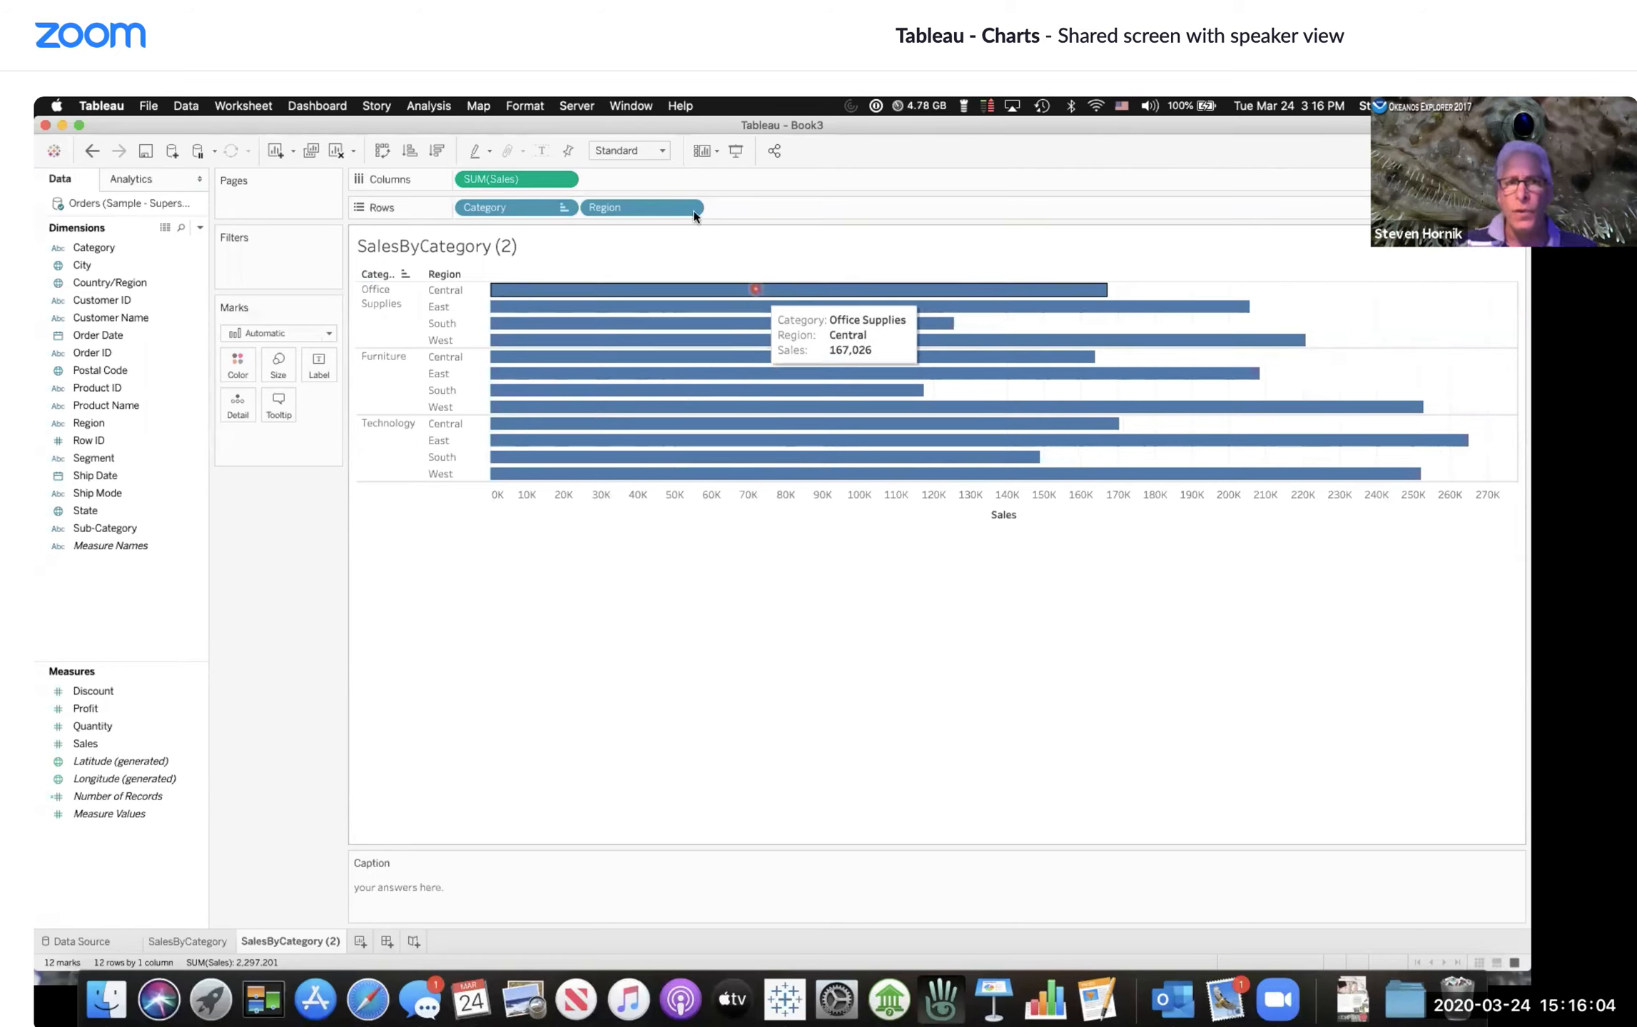
drag(646, 205, 469, 204)
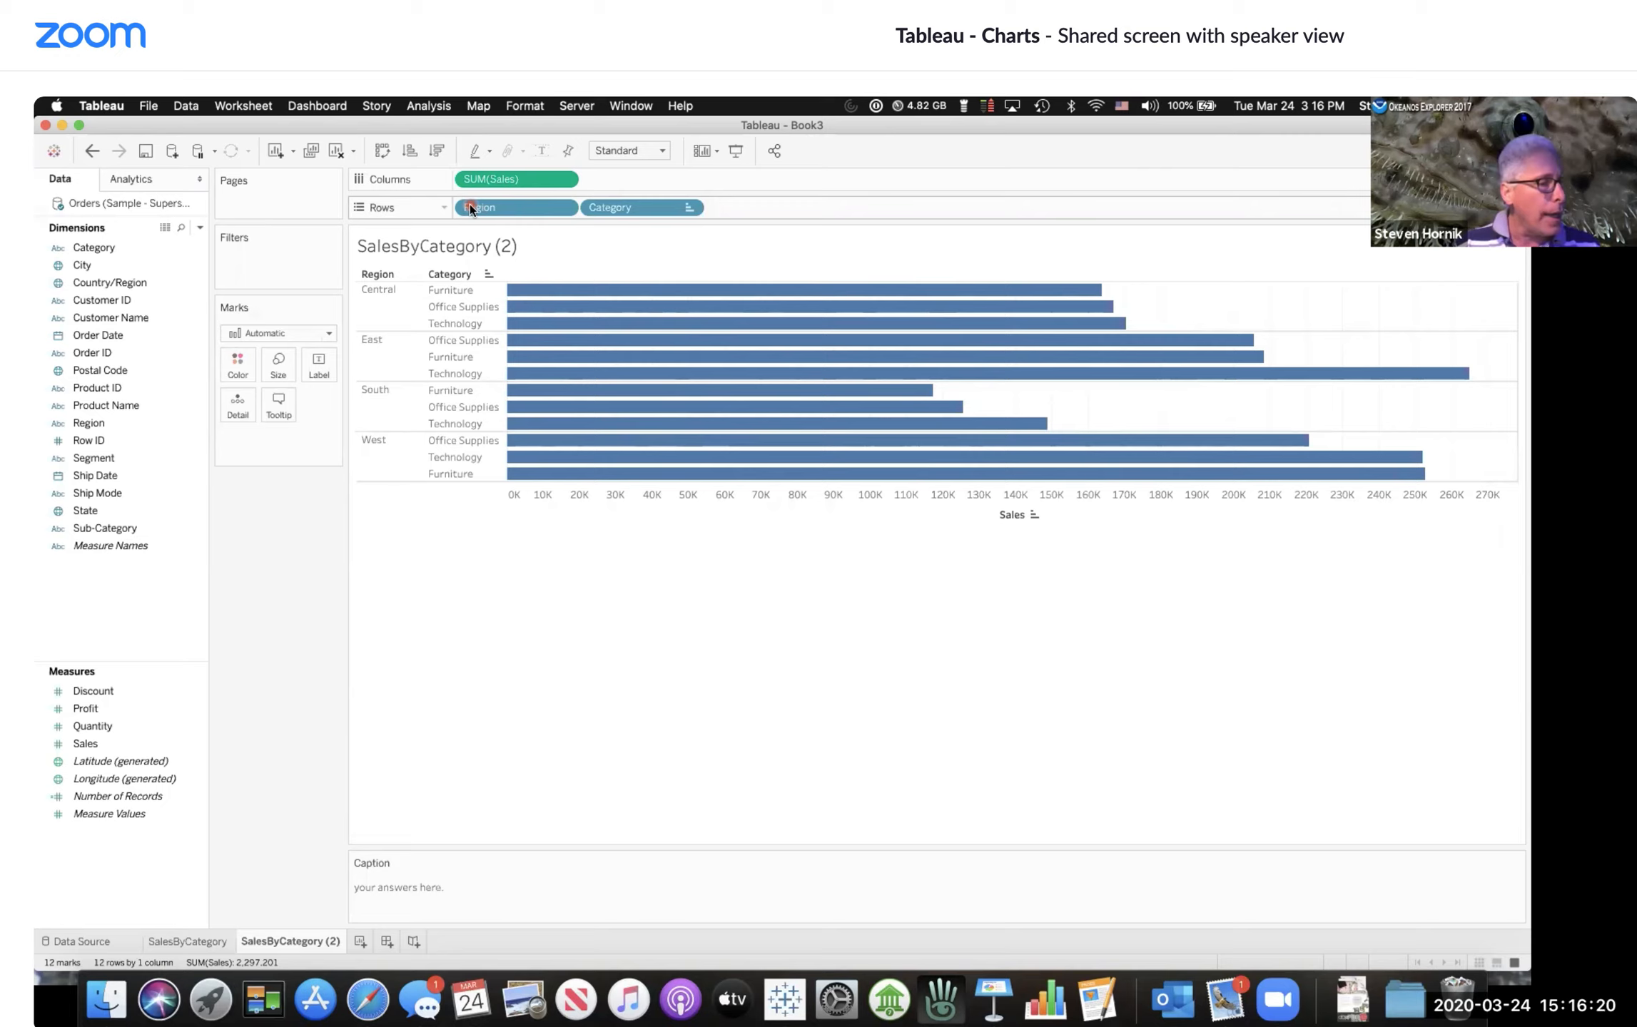
Step: Rename the duplicated worksheet as Region/Category
mouse_move(593, 331)
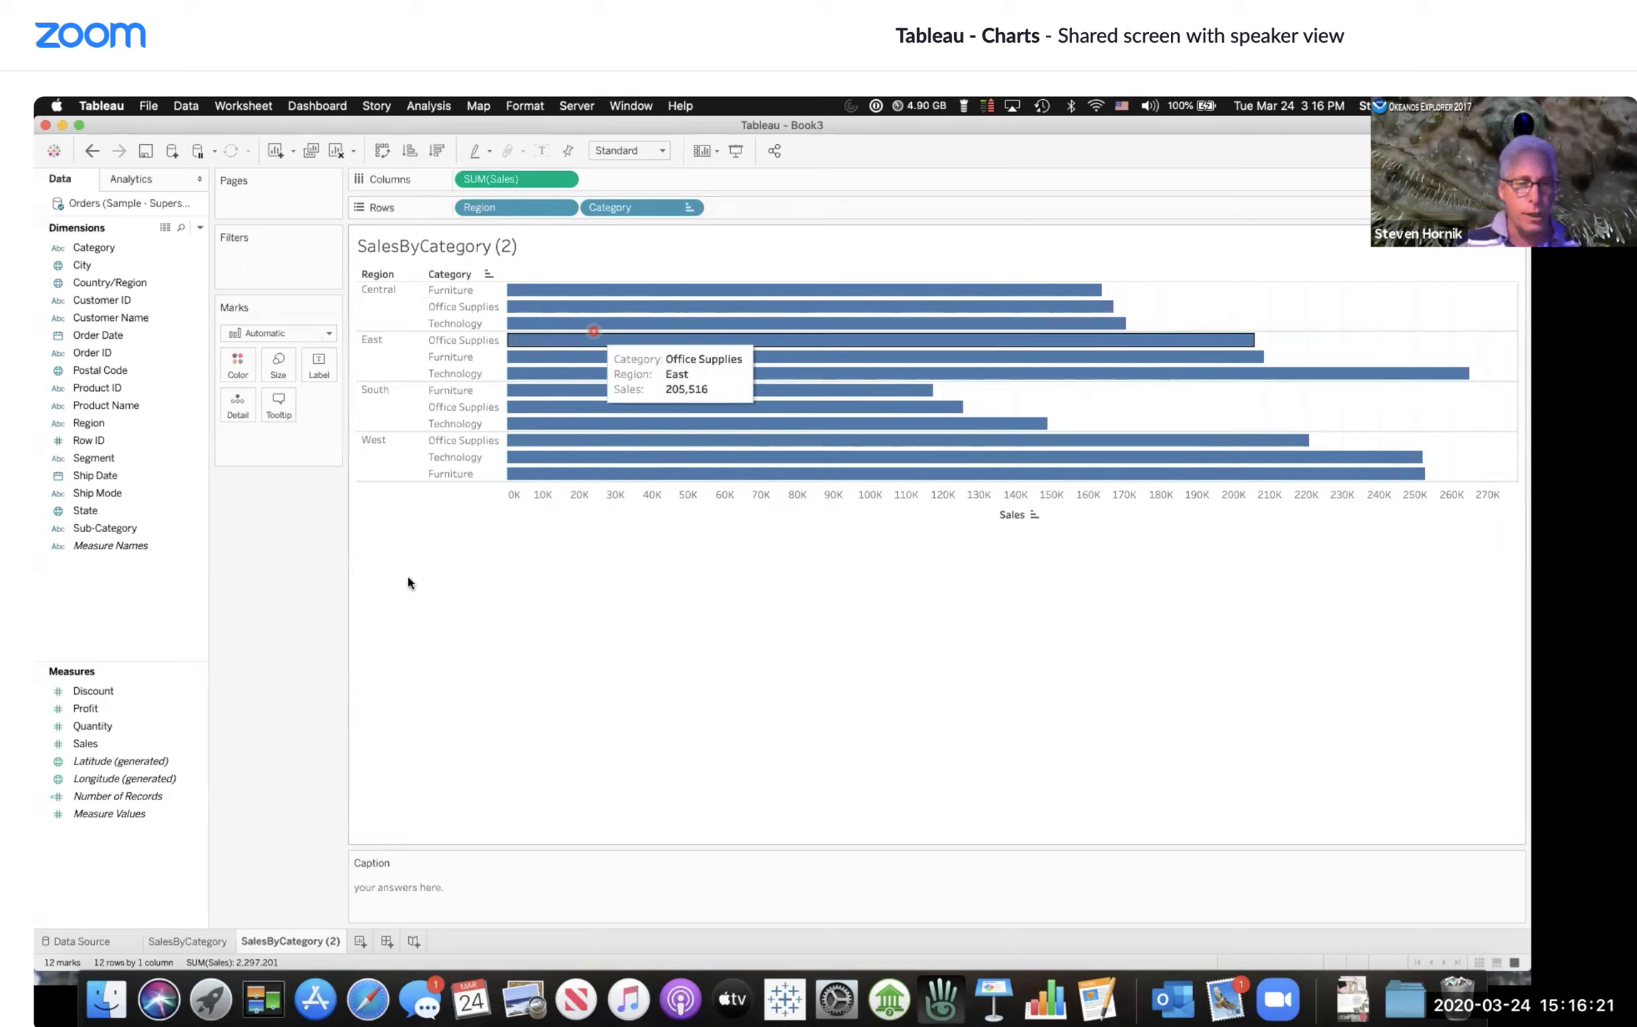
double_click(289, 942)
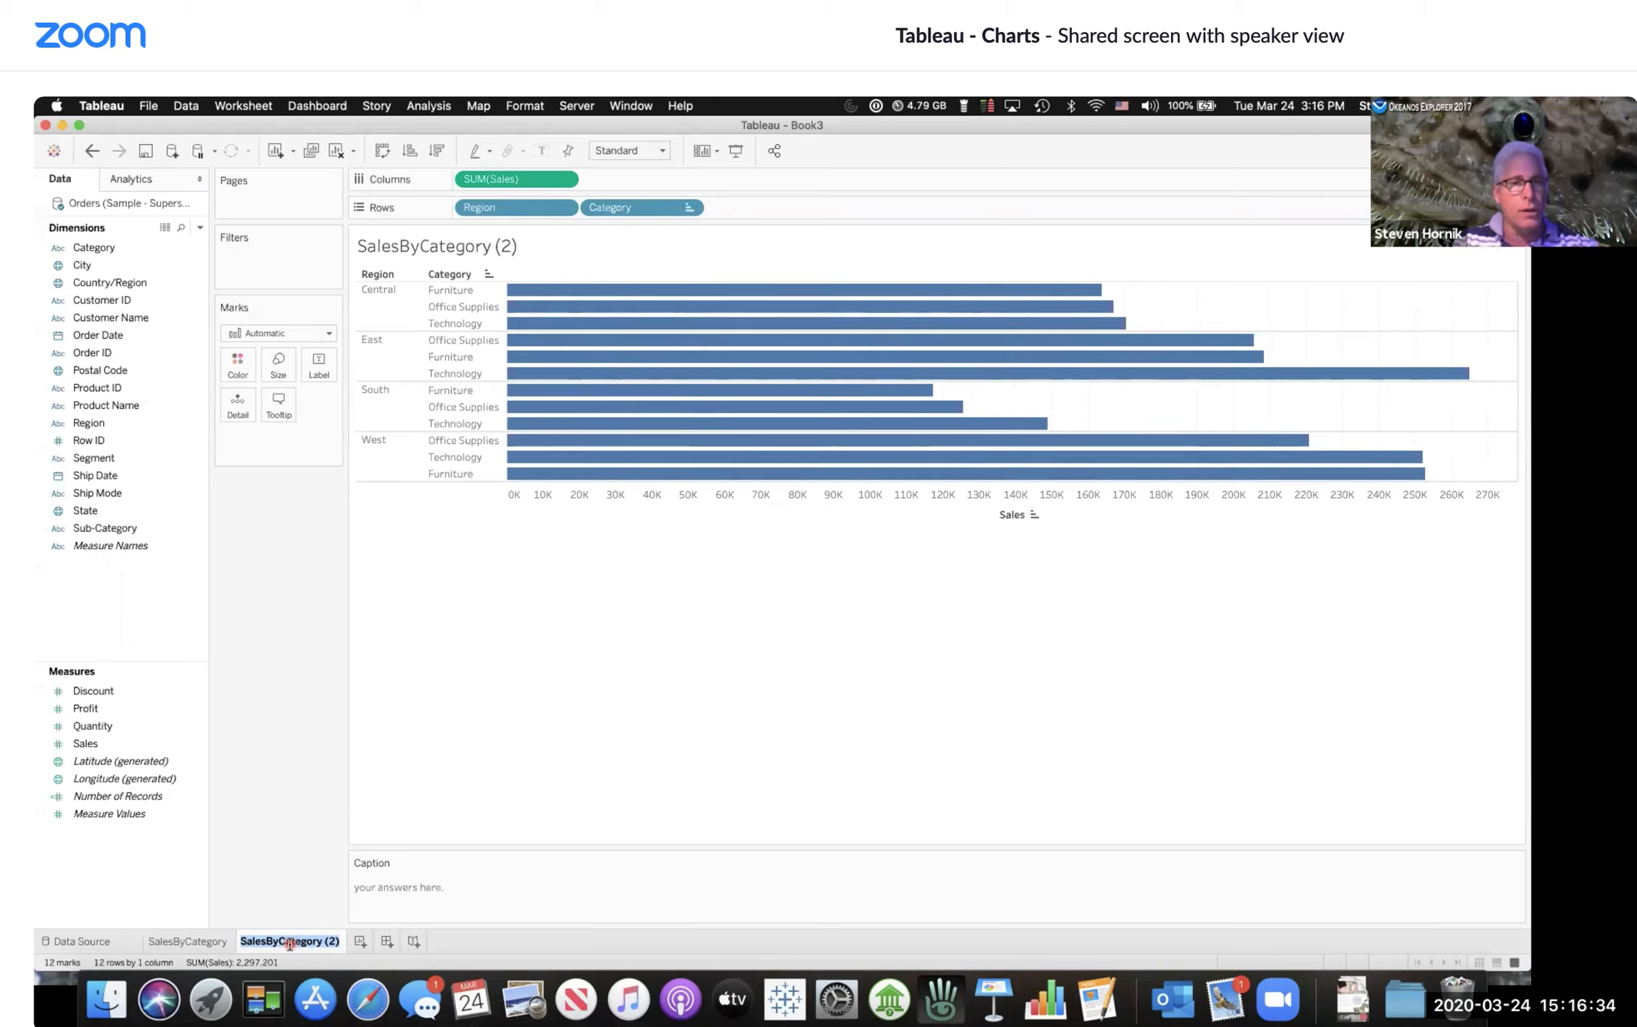
text(REgion)
key(BackSpace)
key(BackSpace)
key(BackSpace)
key(BackSpace)
key(BackSpace)
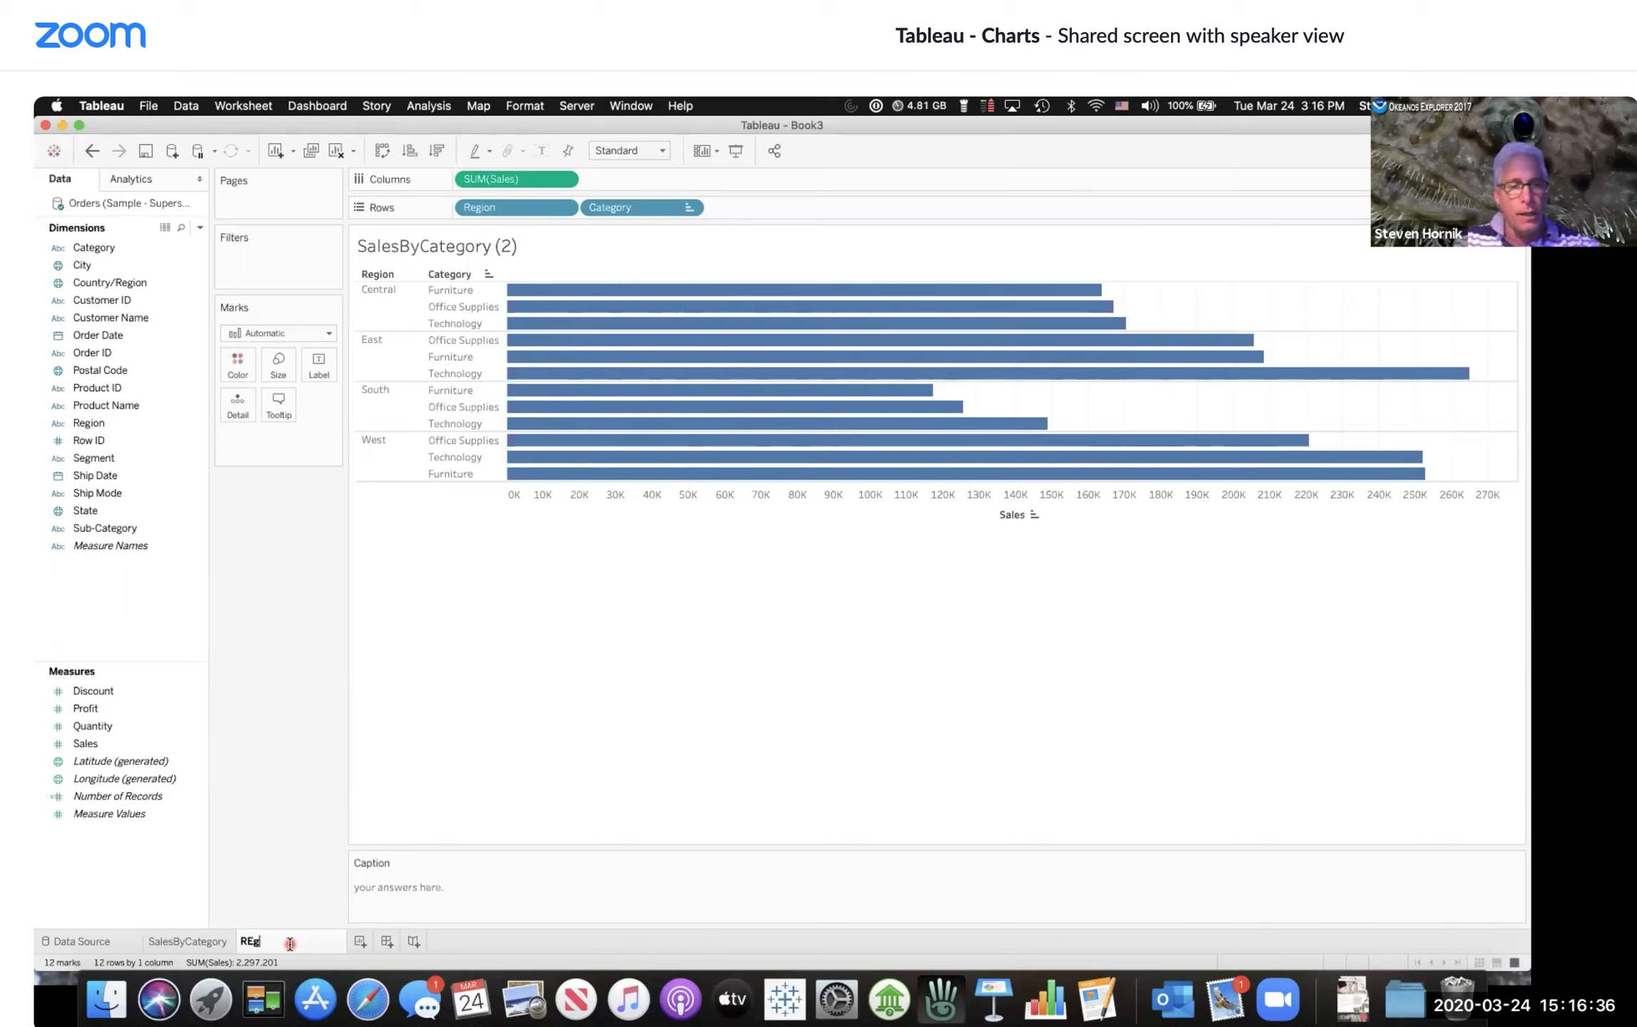
text(egion/Catego)
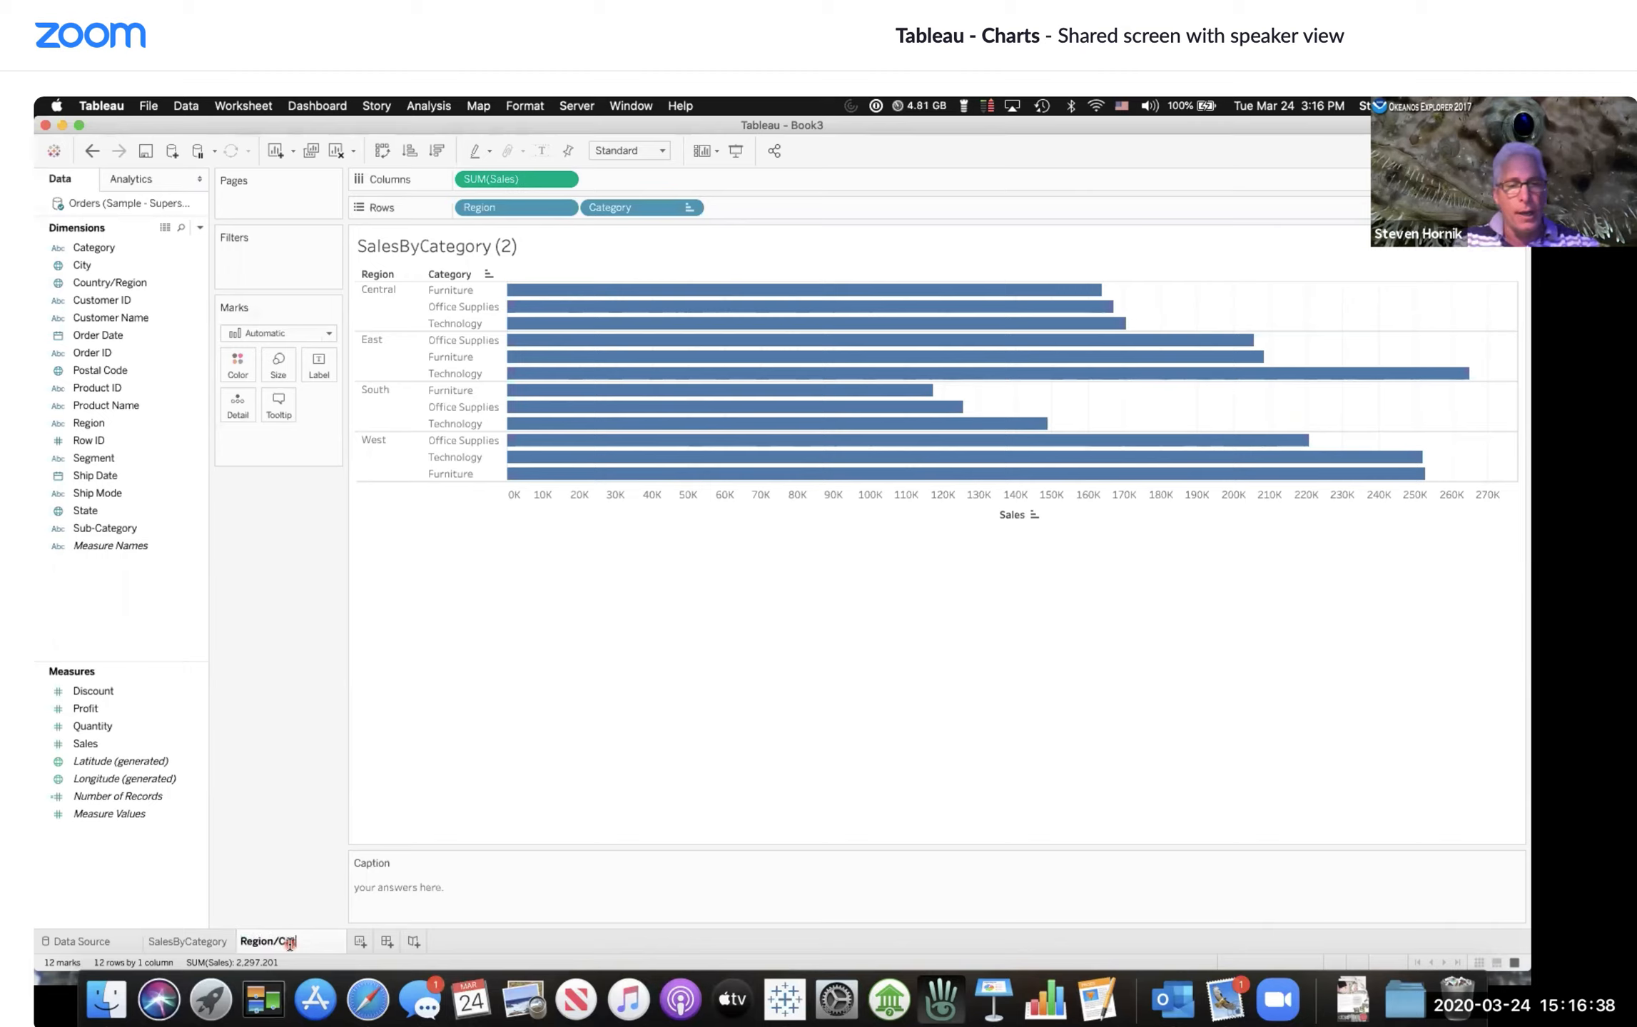
text(ry)
key(Return)
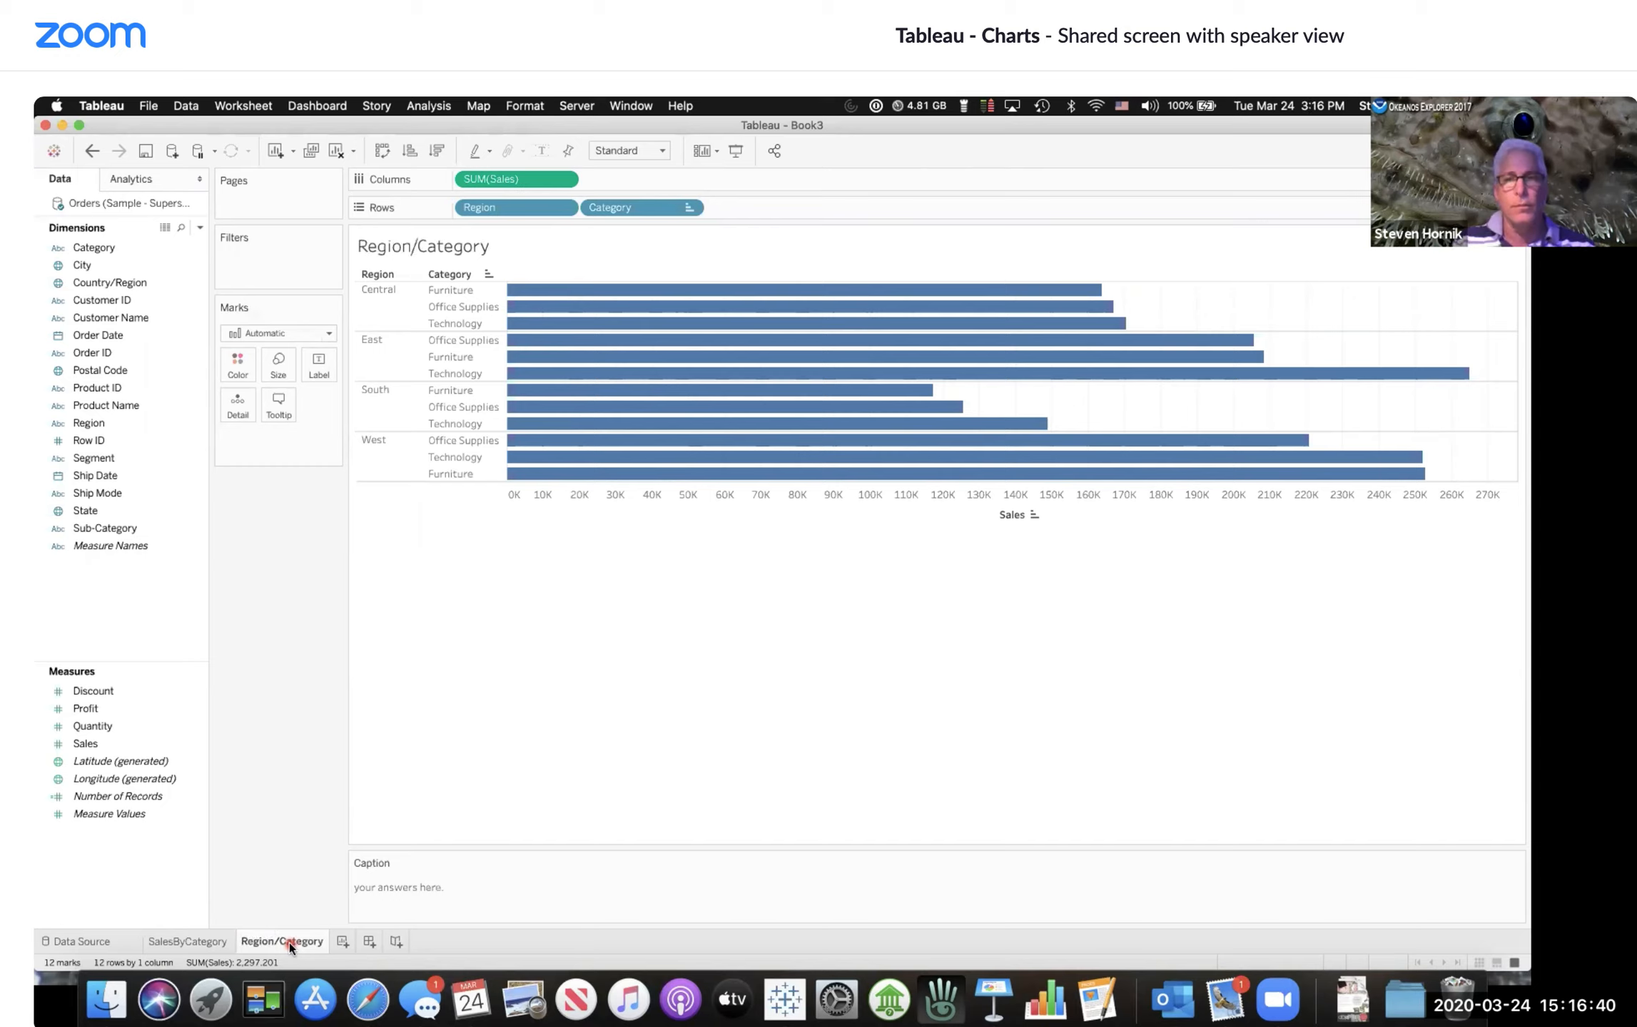
click(637, 548)
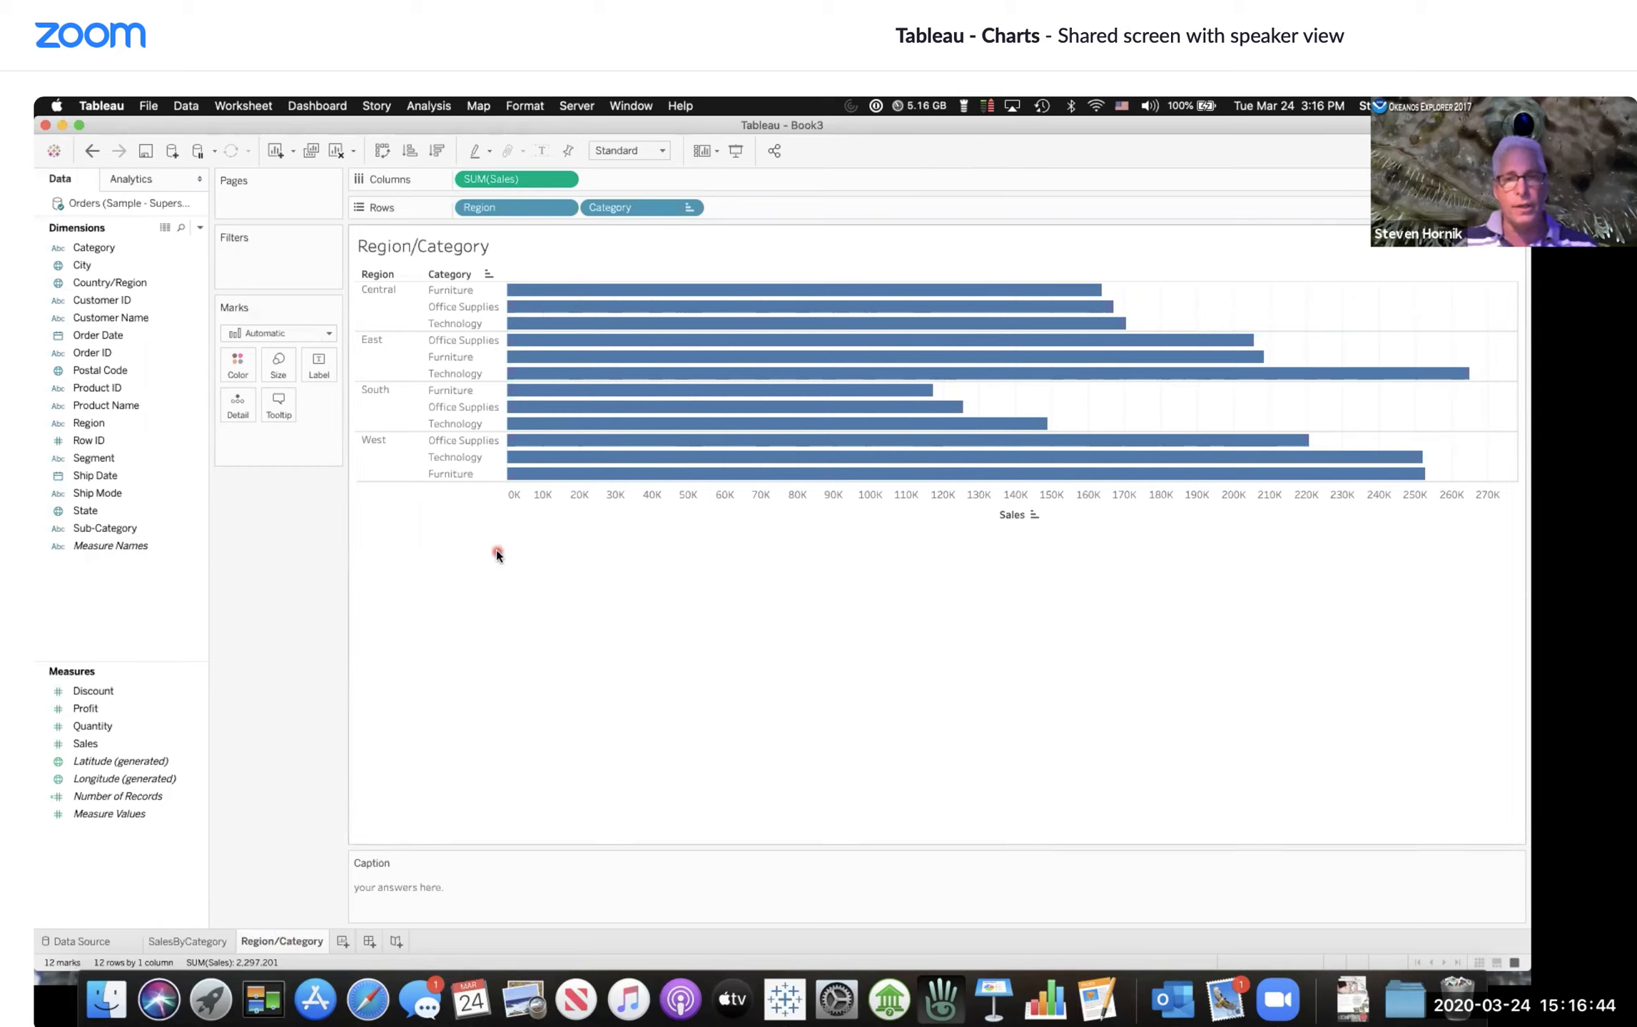
click(605, 305)
click(618, 612)
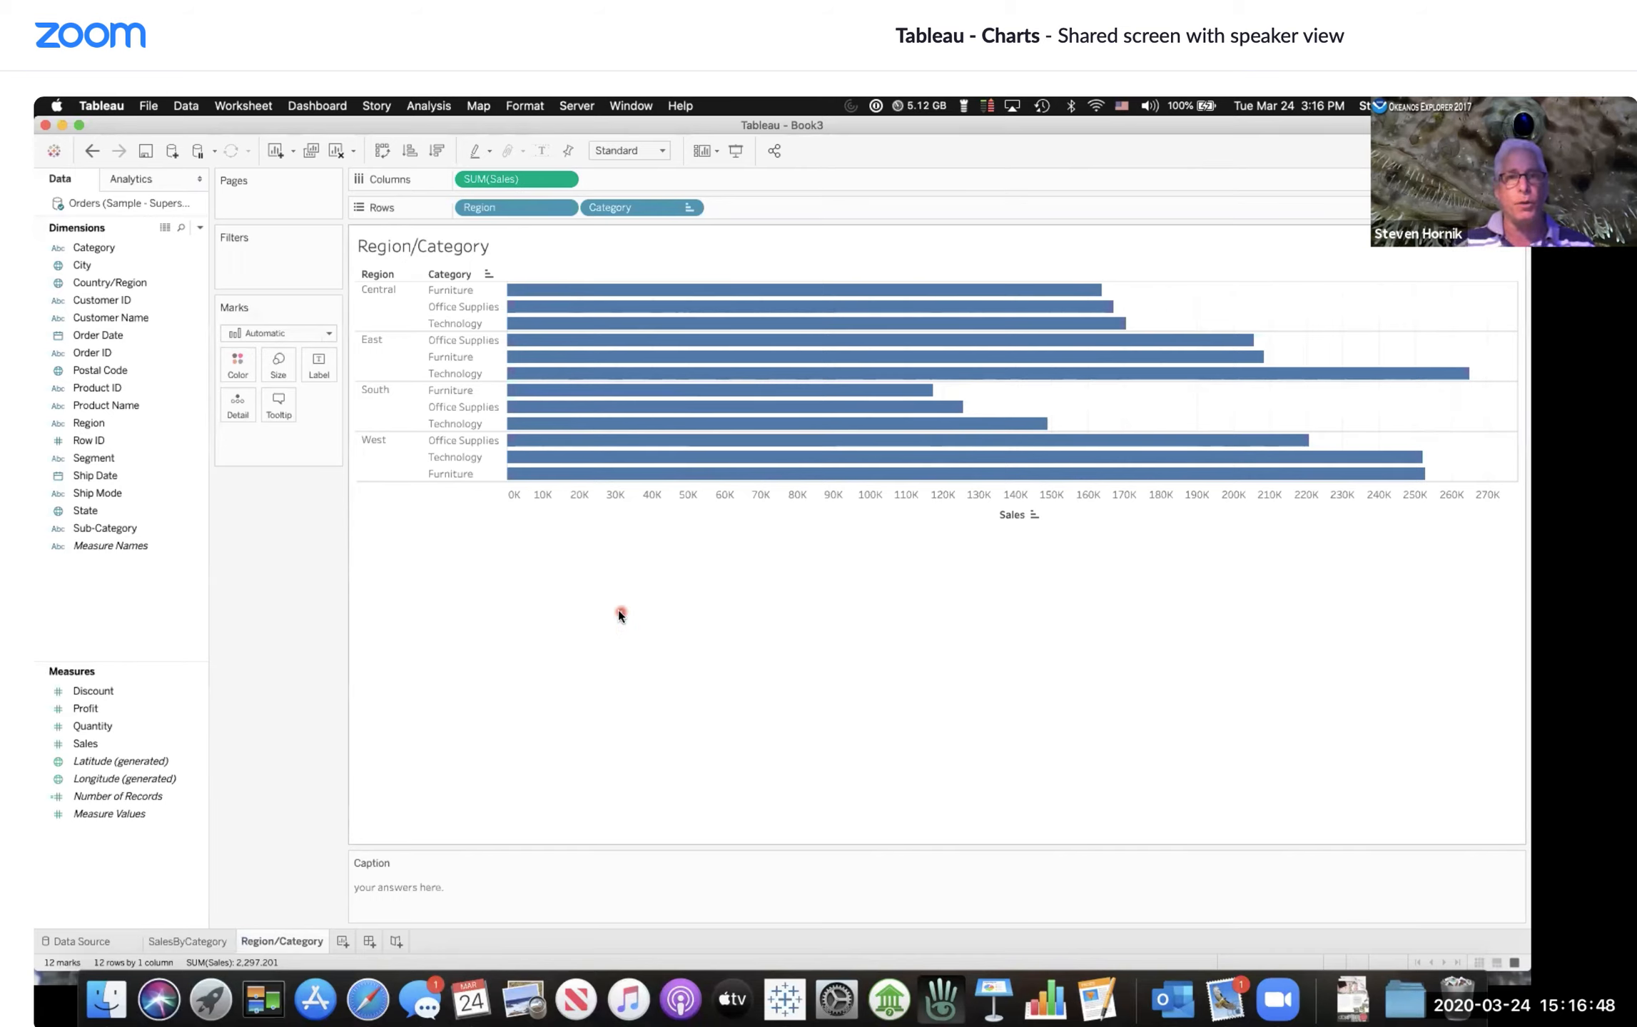
click(480, 473)
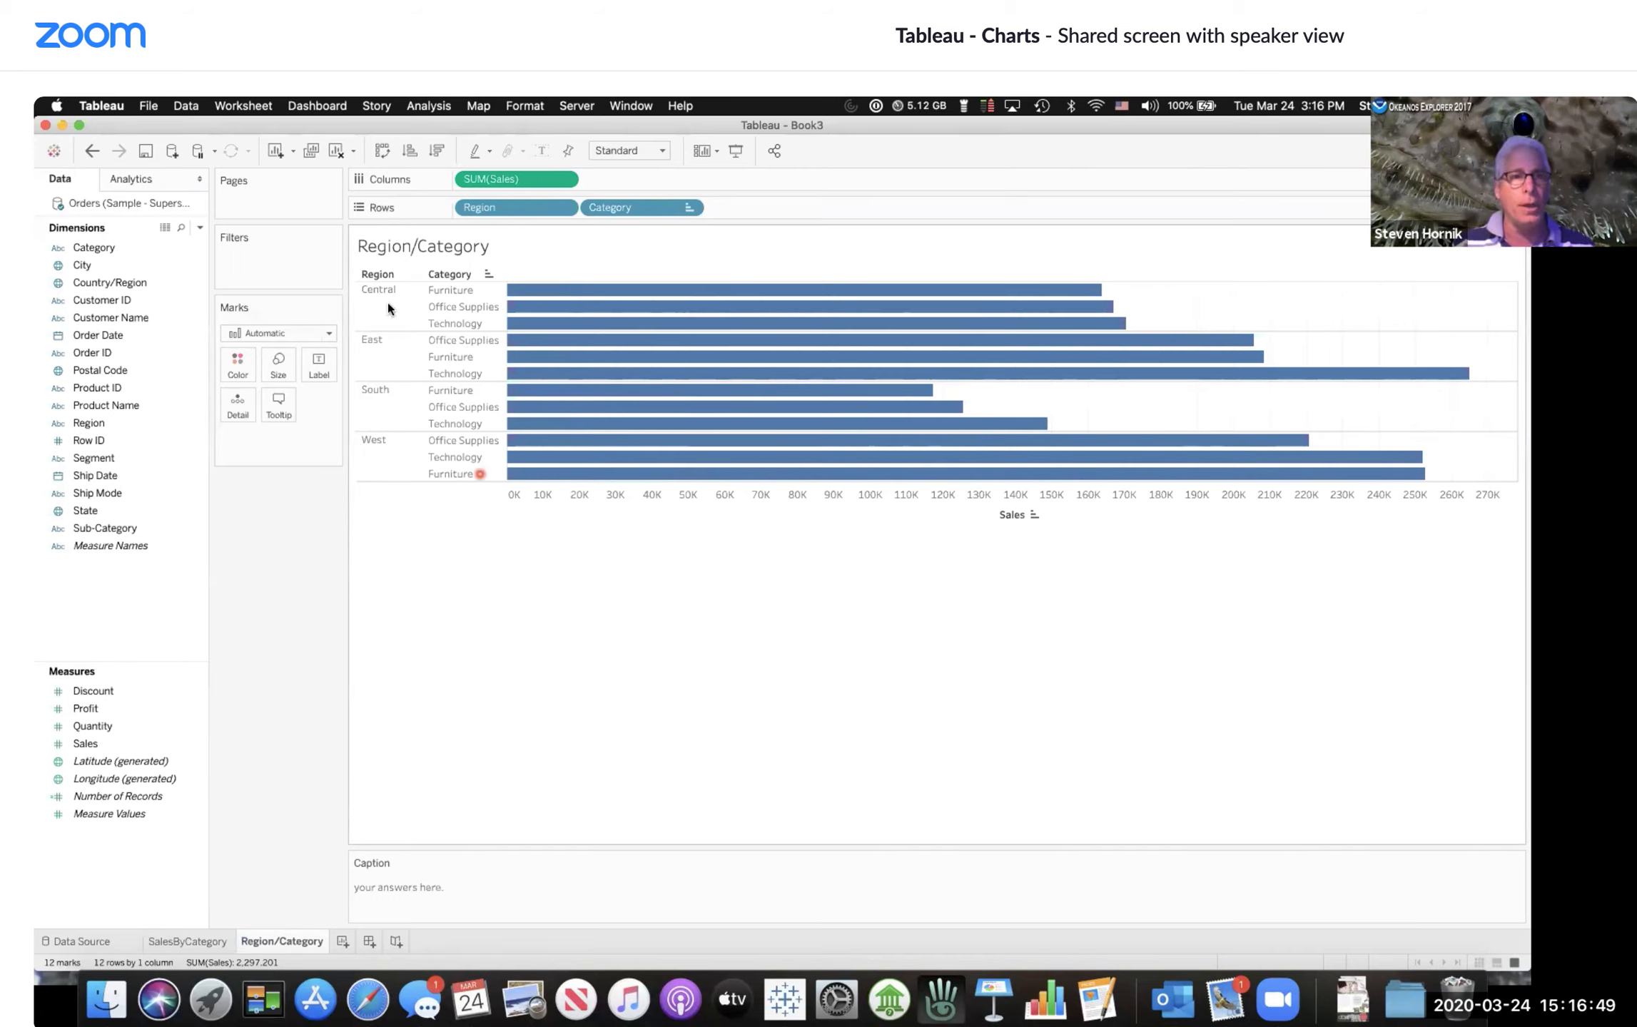
Step: Duplicate the Region/Category worksheet
click(310, 150)
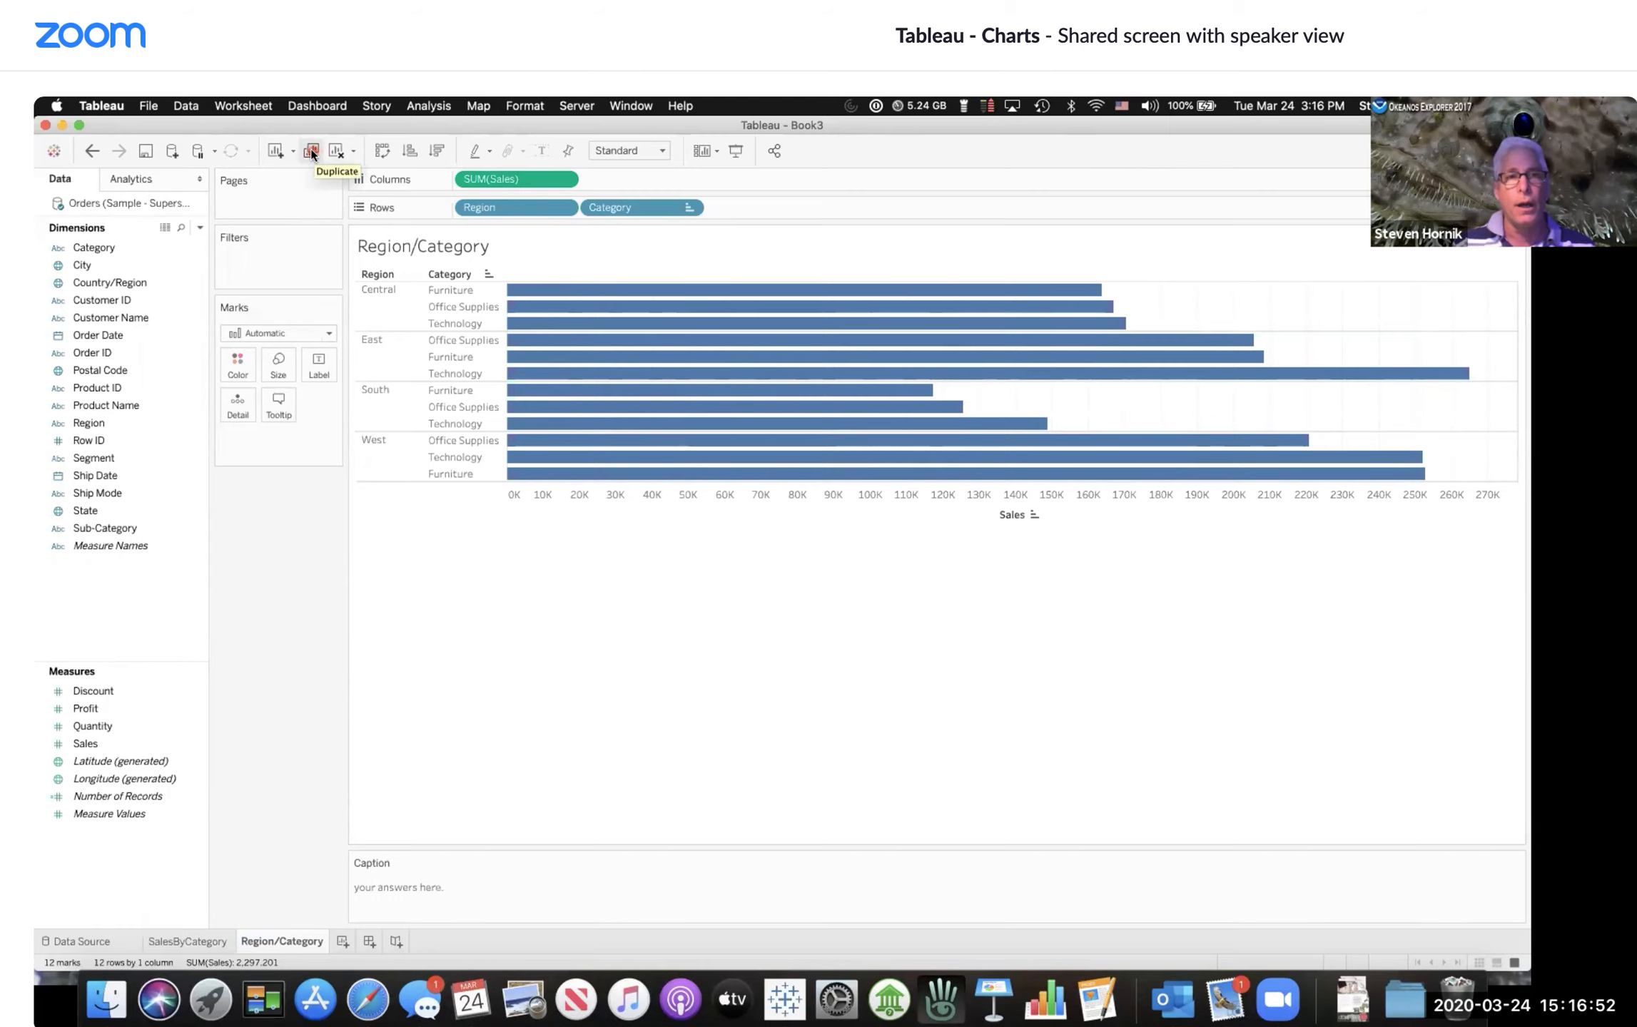
click(311, 150)
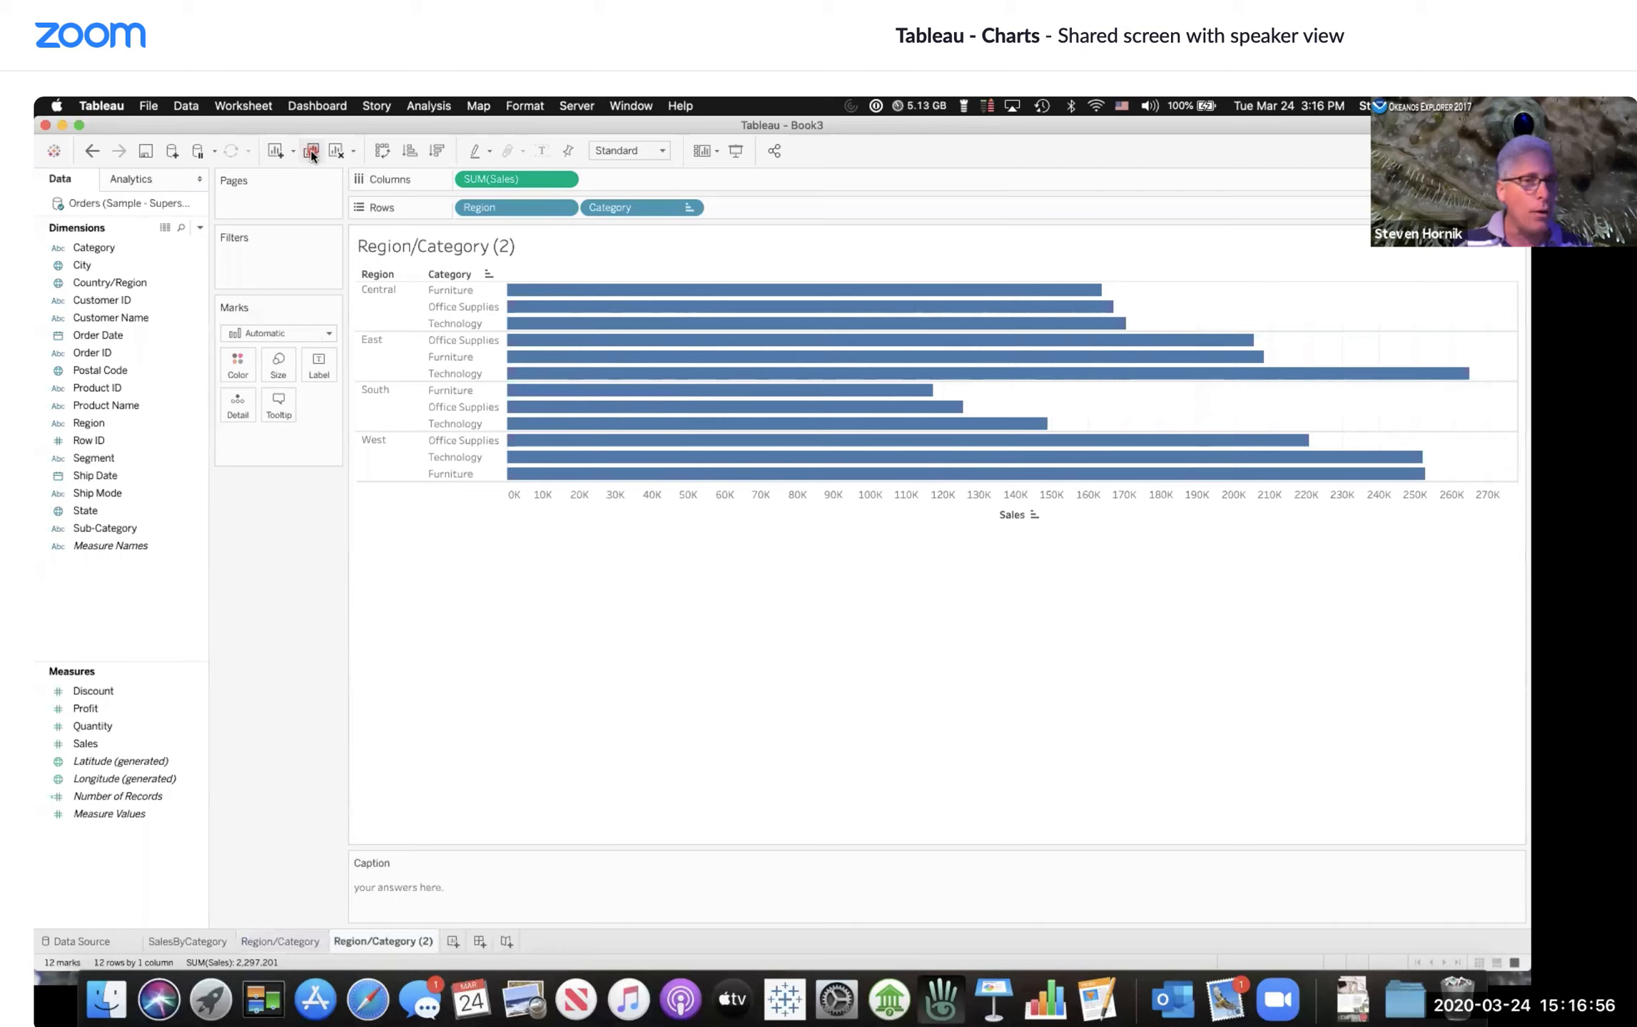
Step: Move Region from Rows onto Color to stack each category bar by region
click(479, 227)
click(497, 207)
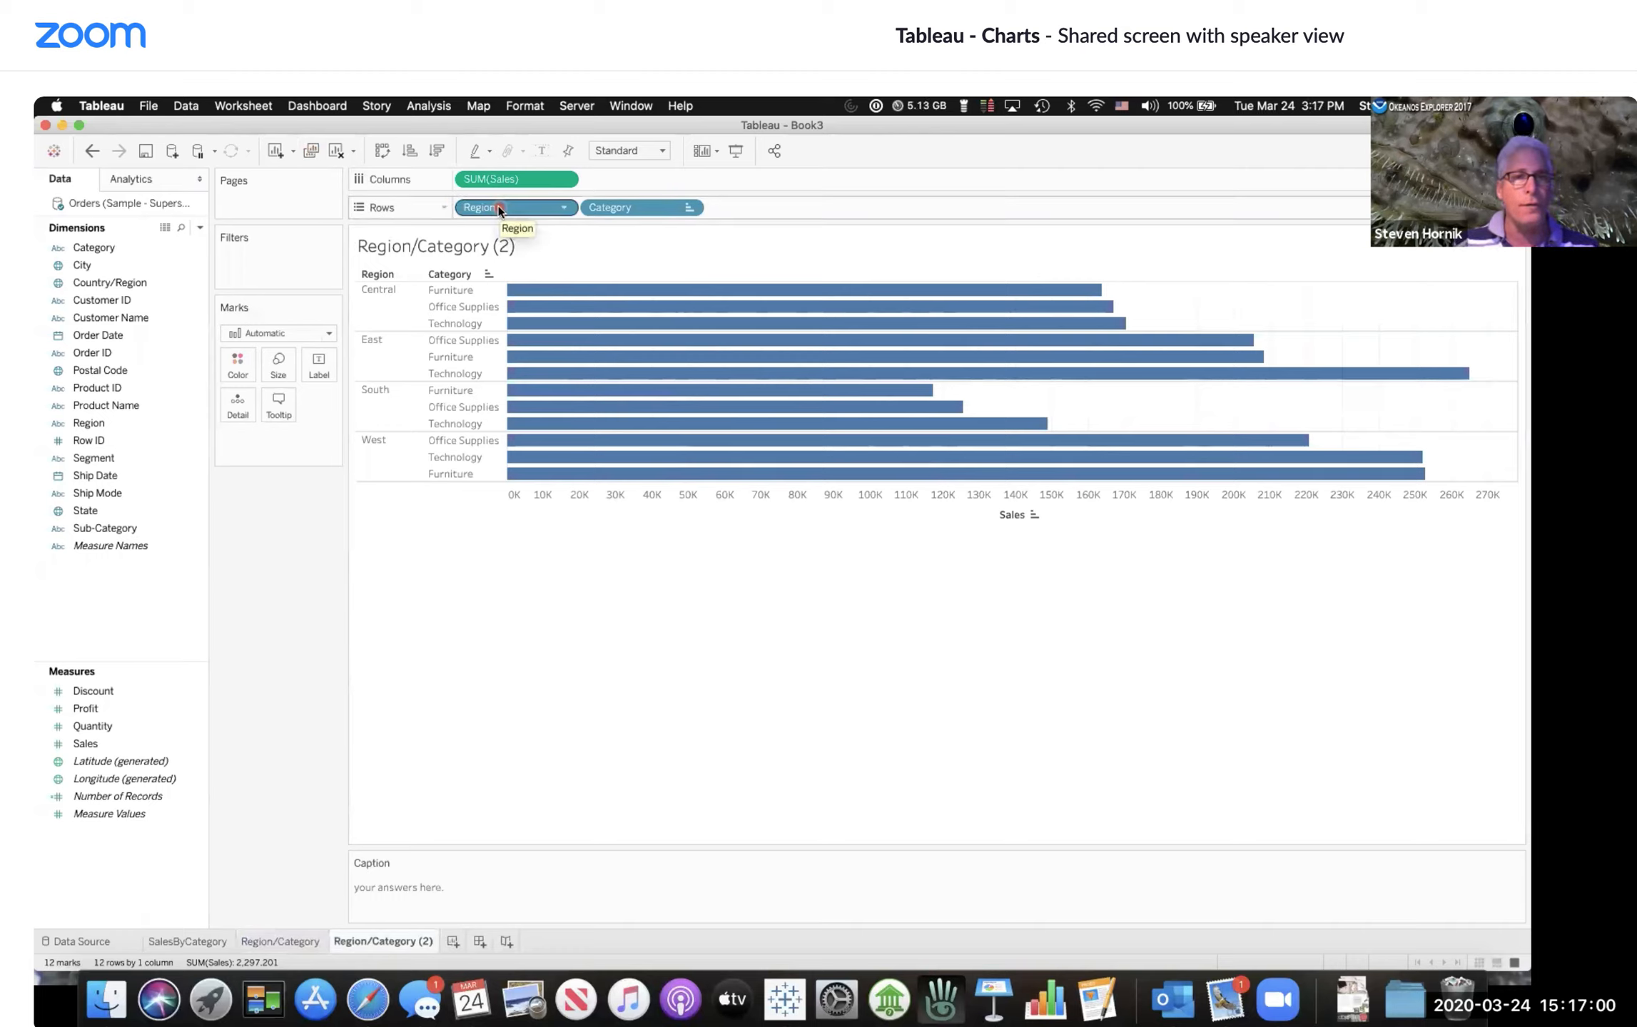
drag(491, 208, 239, 358)
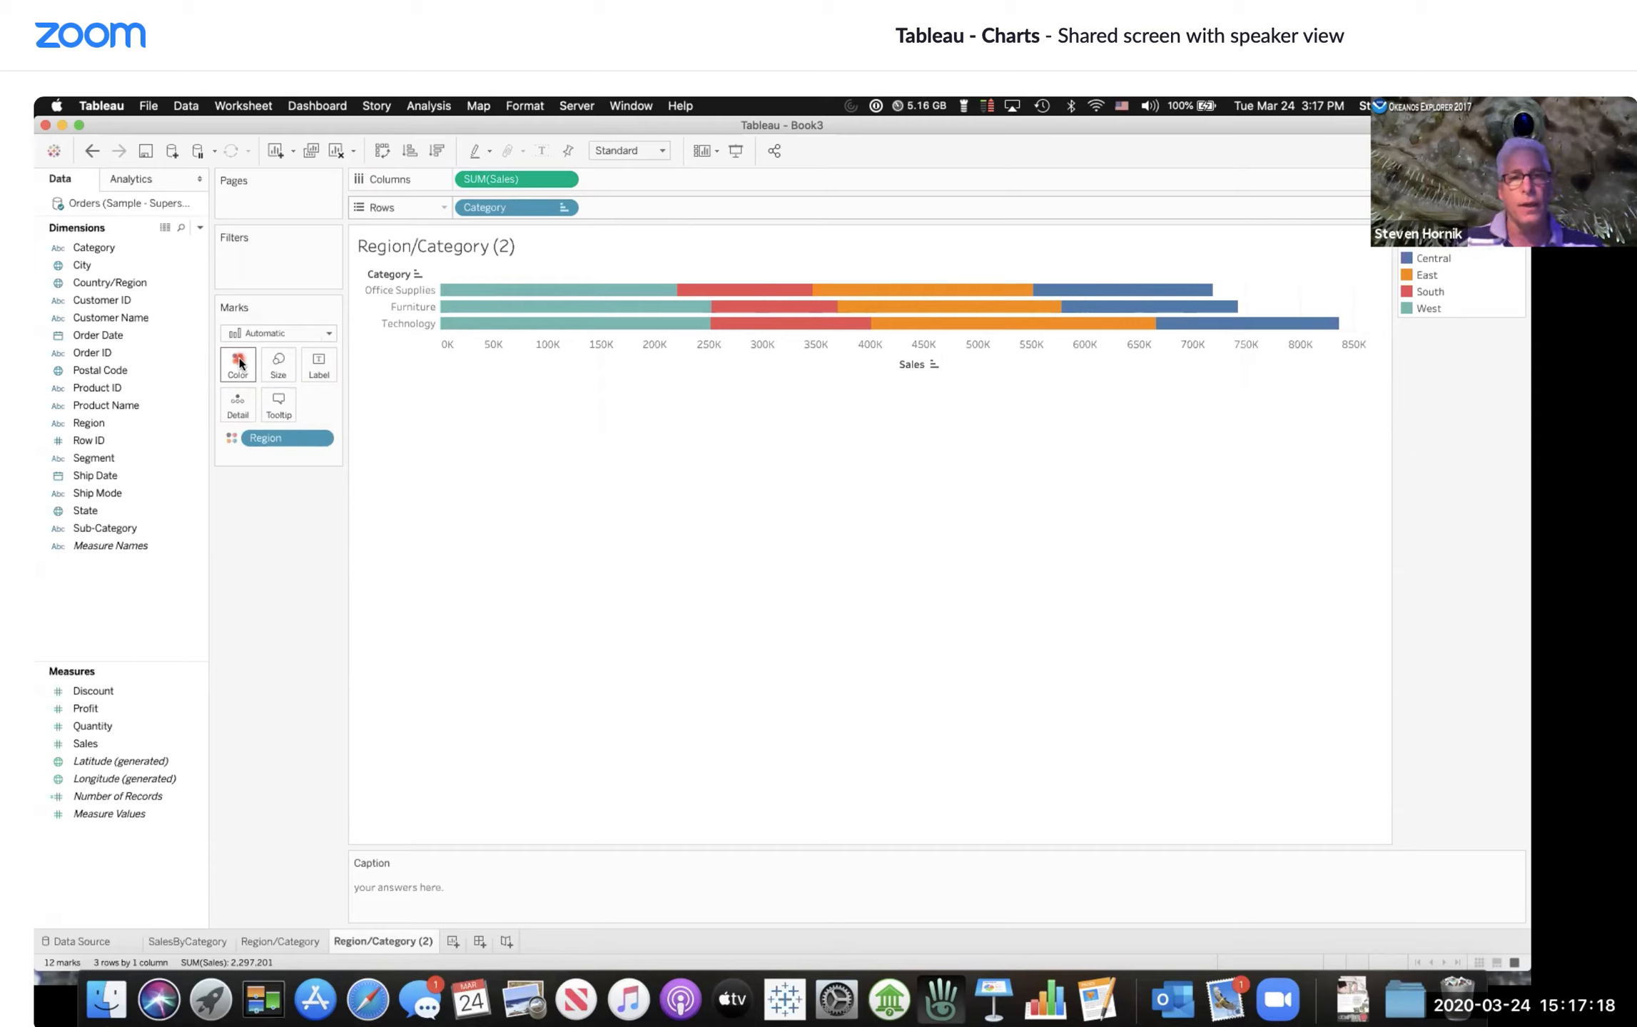
Step: Show sales value labels on the stacked bar segments
click(614, 335)
click(613, 296)
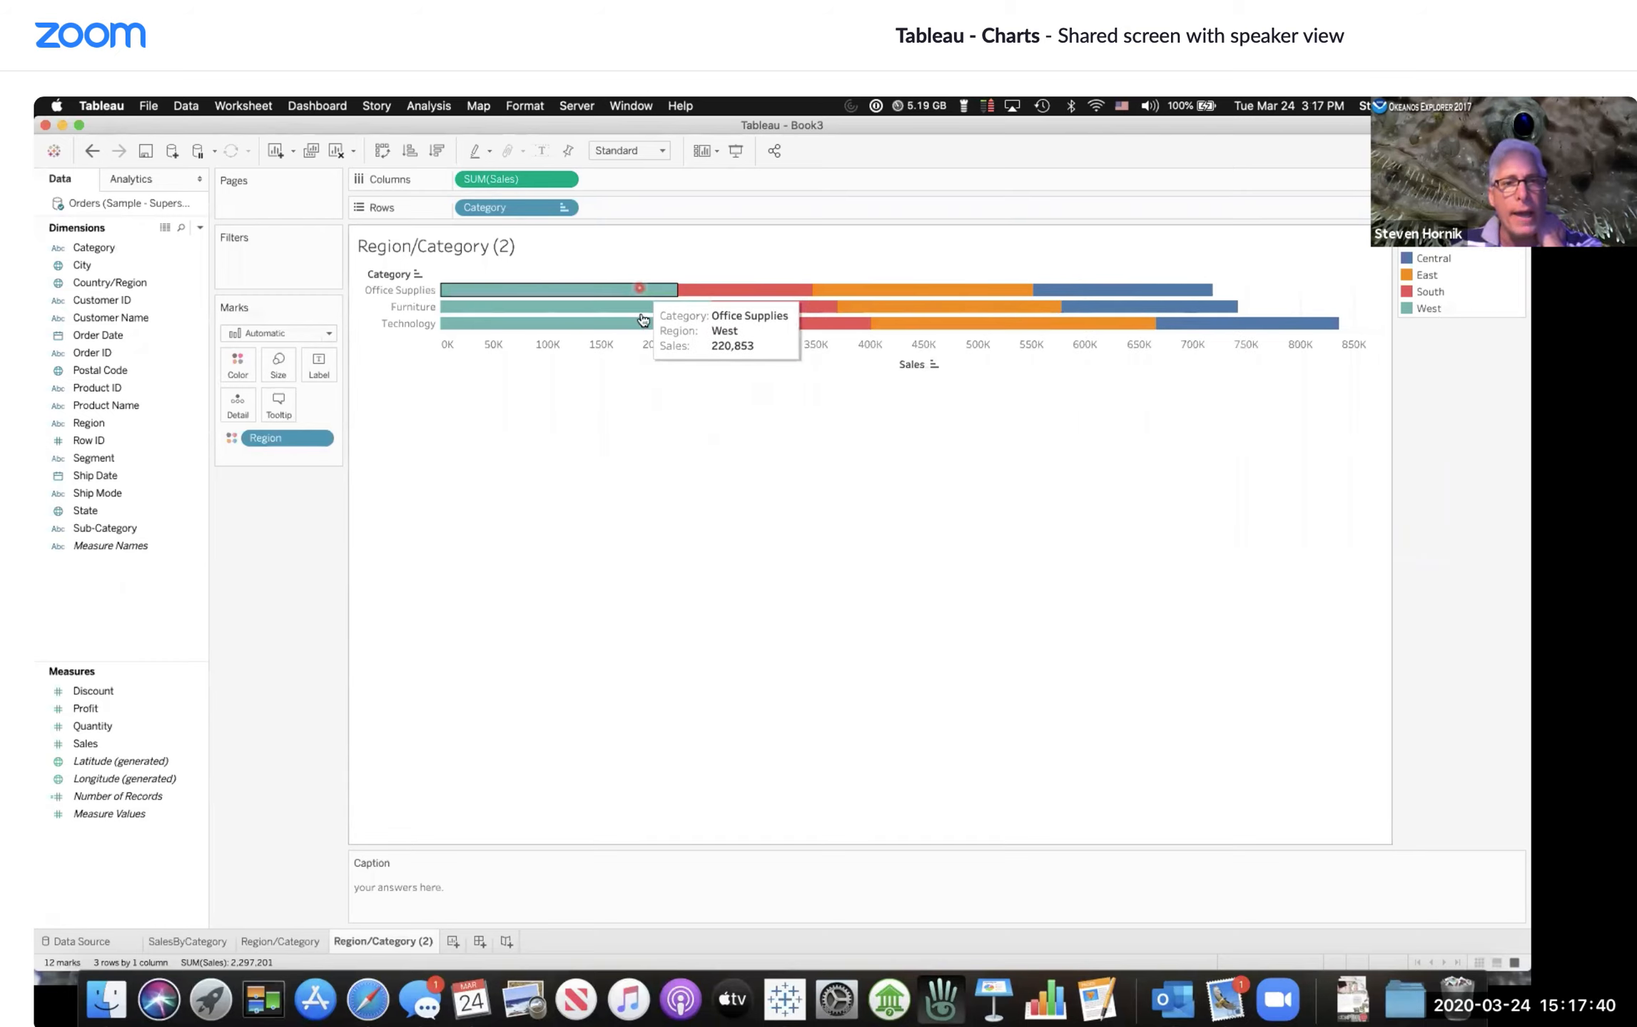
mouse_move(642, 324)
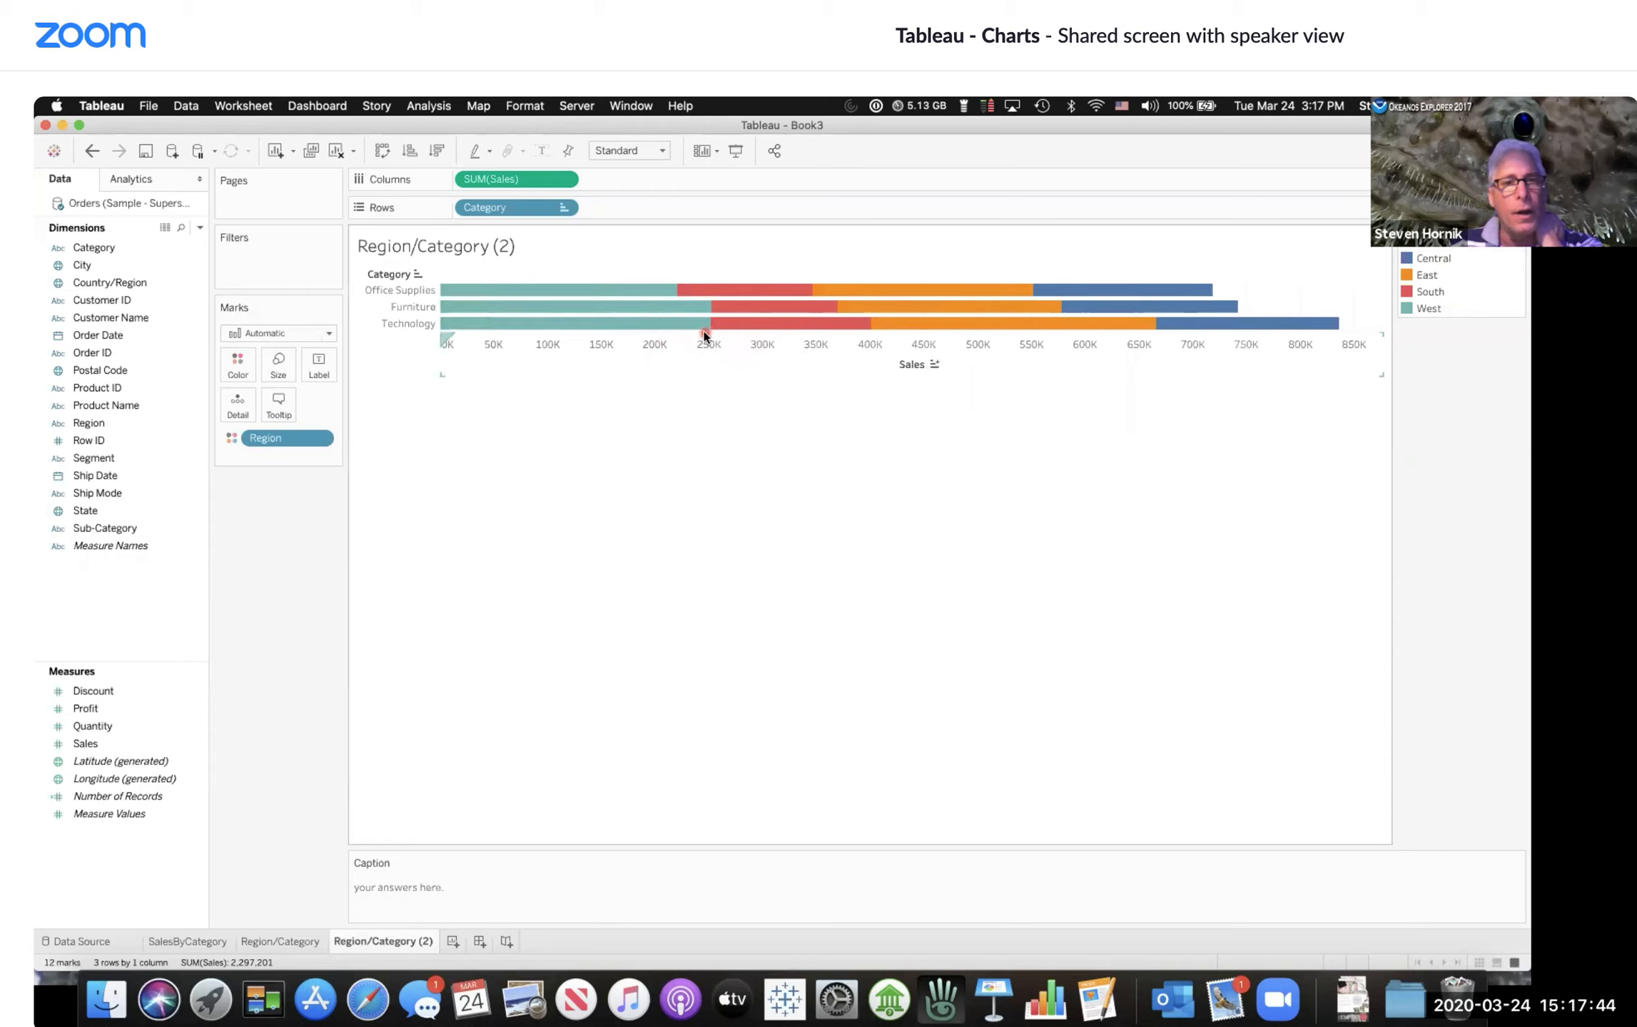
mouse_move(705, 321)
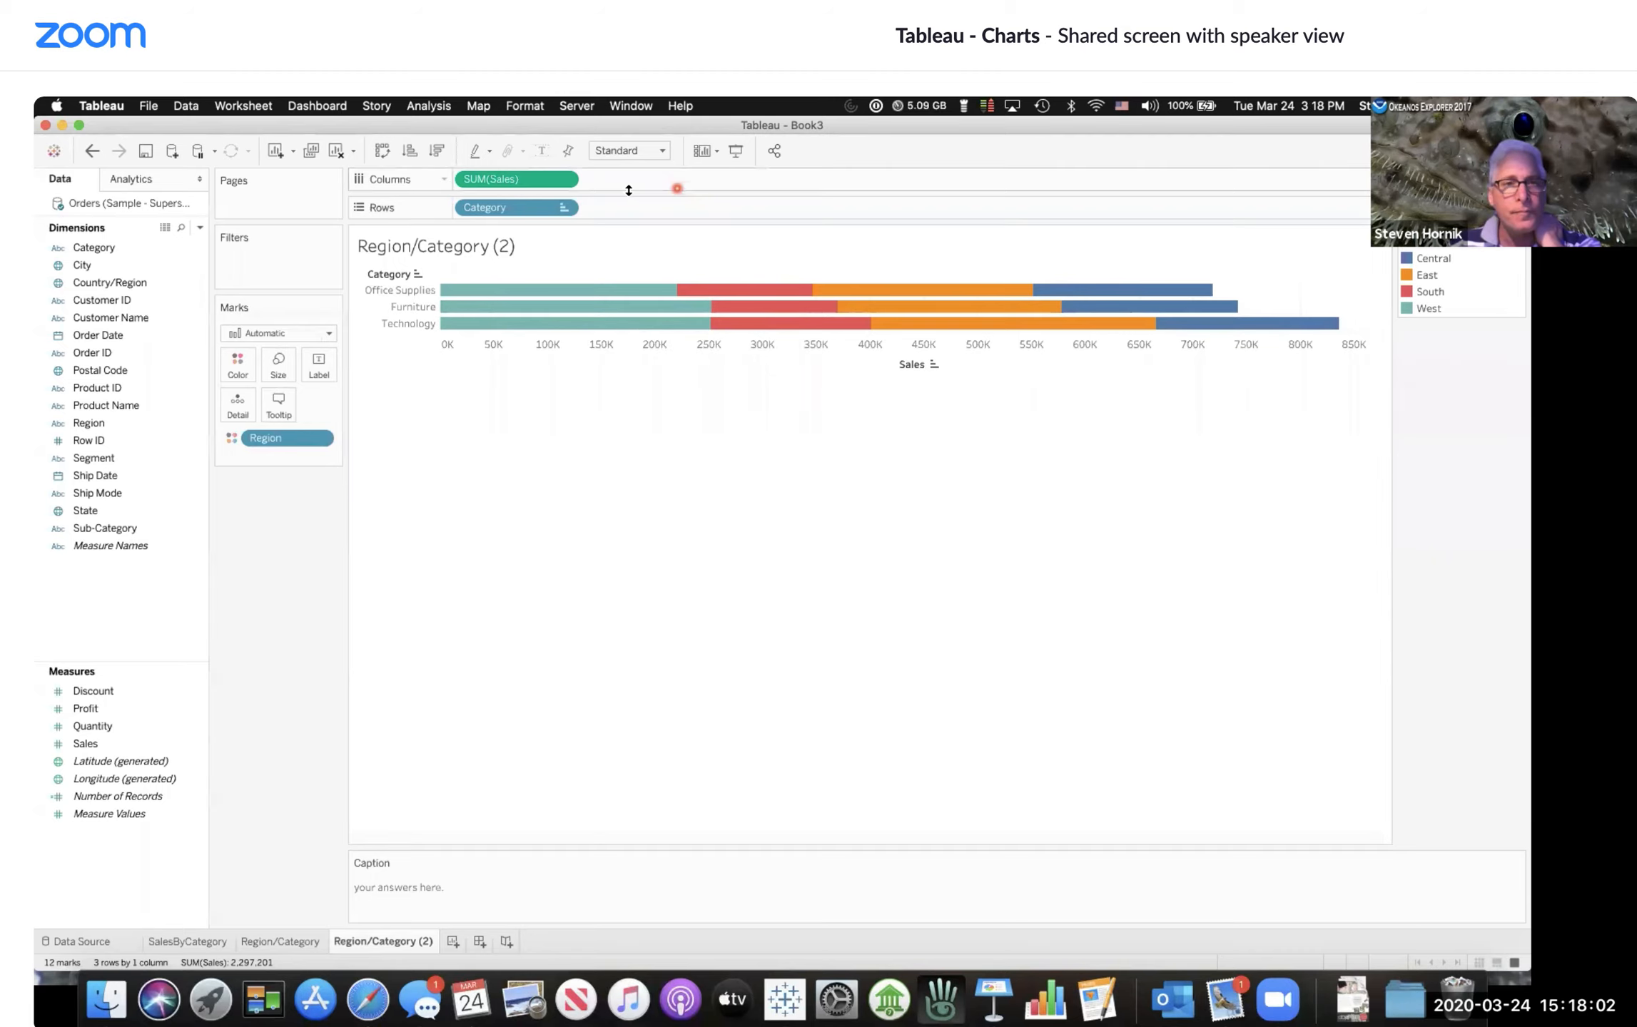
click(541, 150)
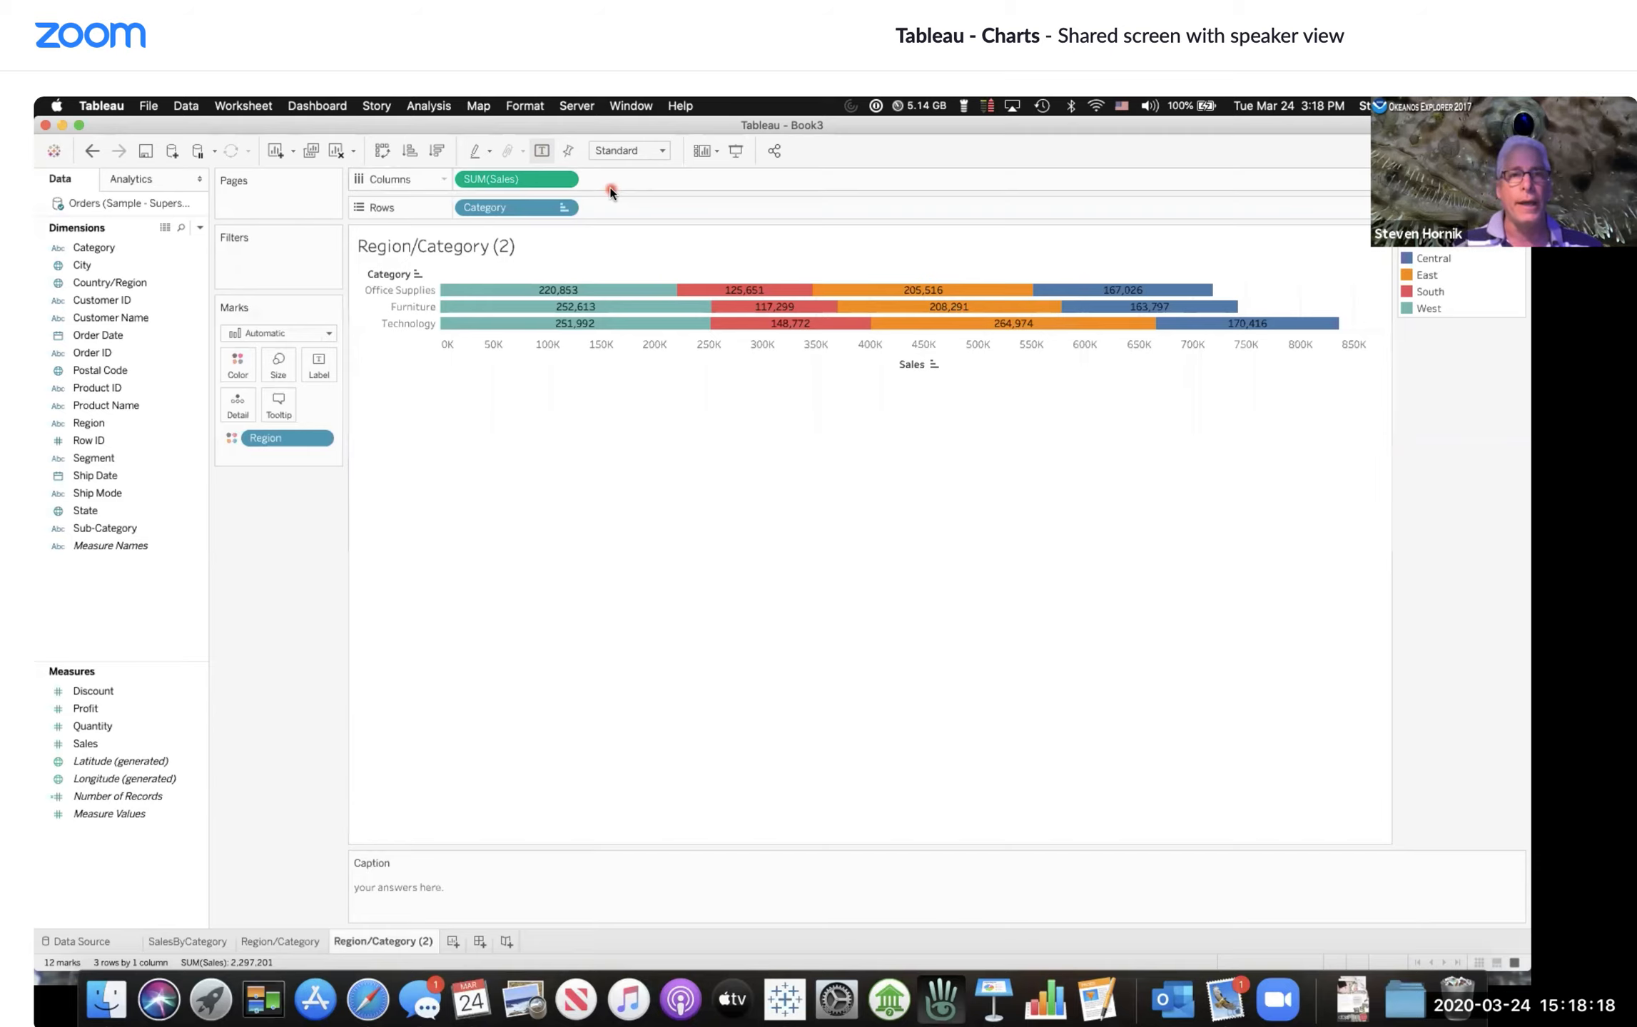
click(542, 152)
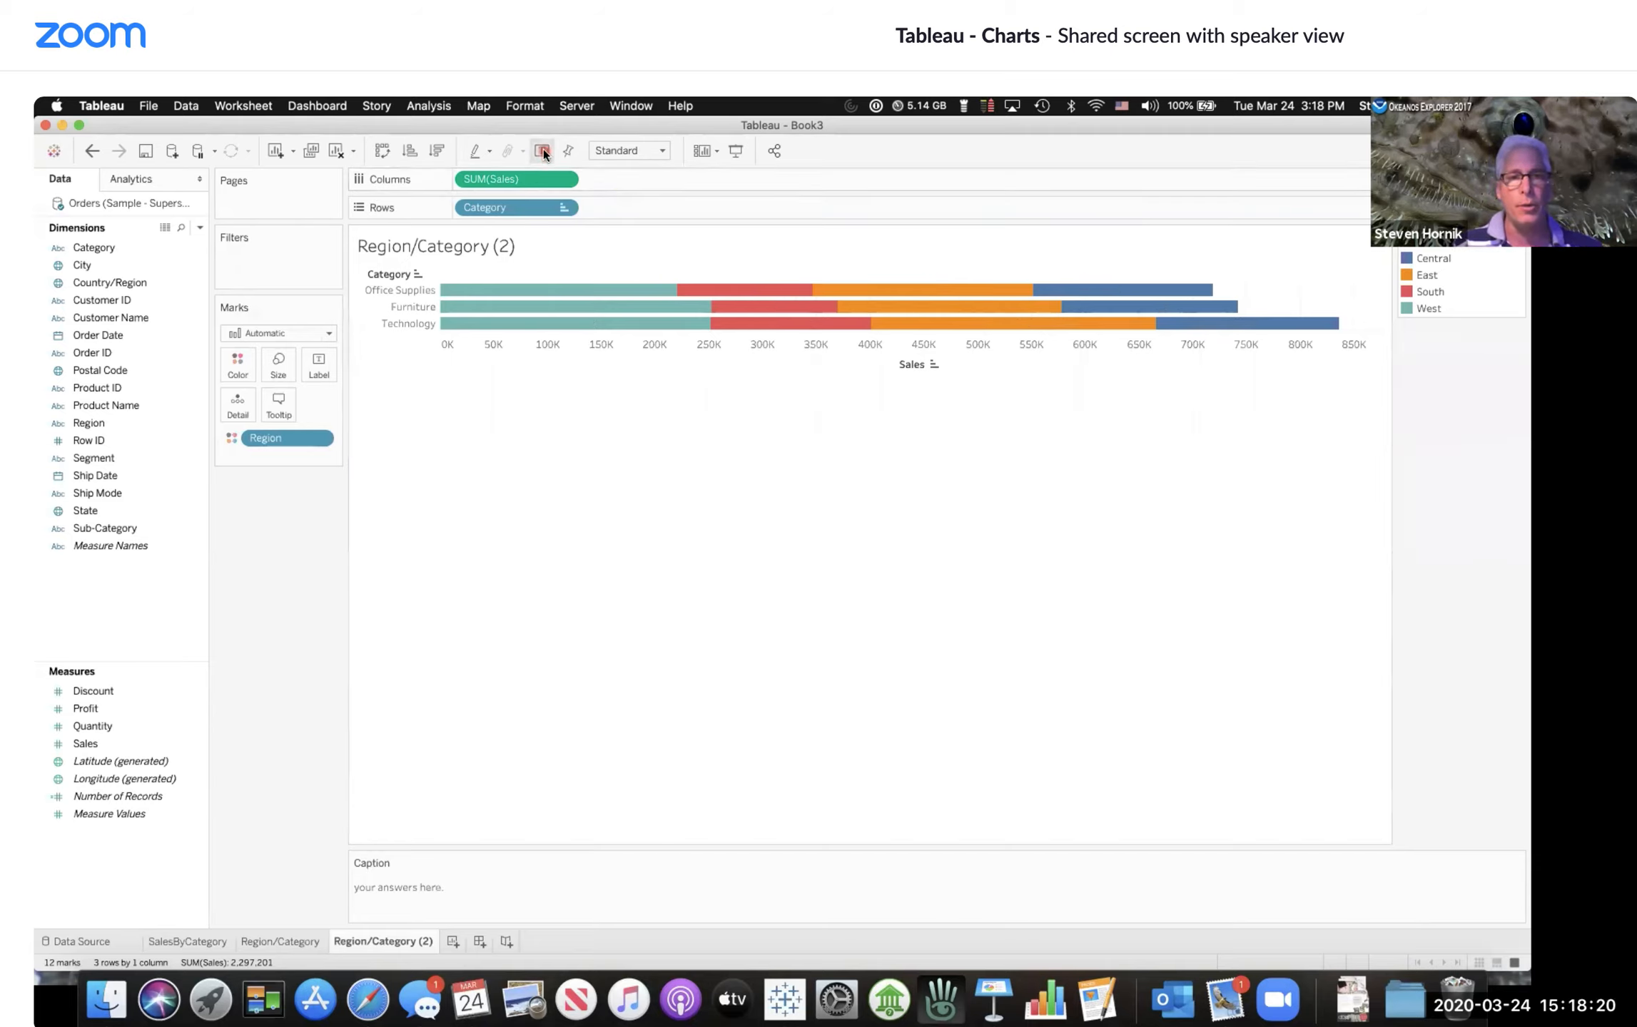
mouse_move(756, 293)
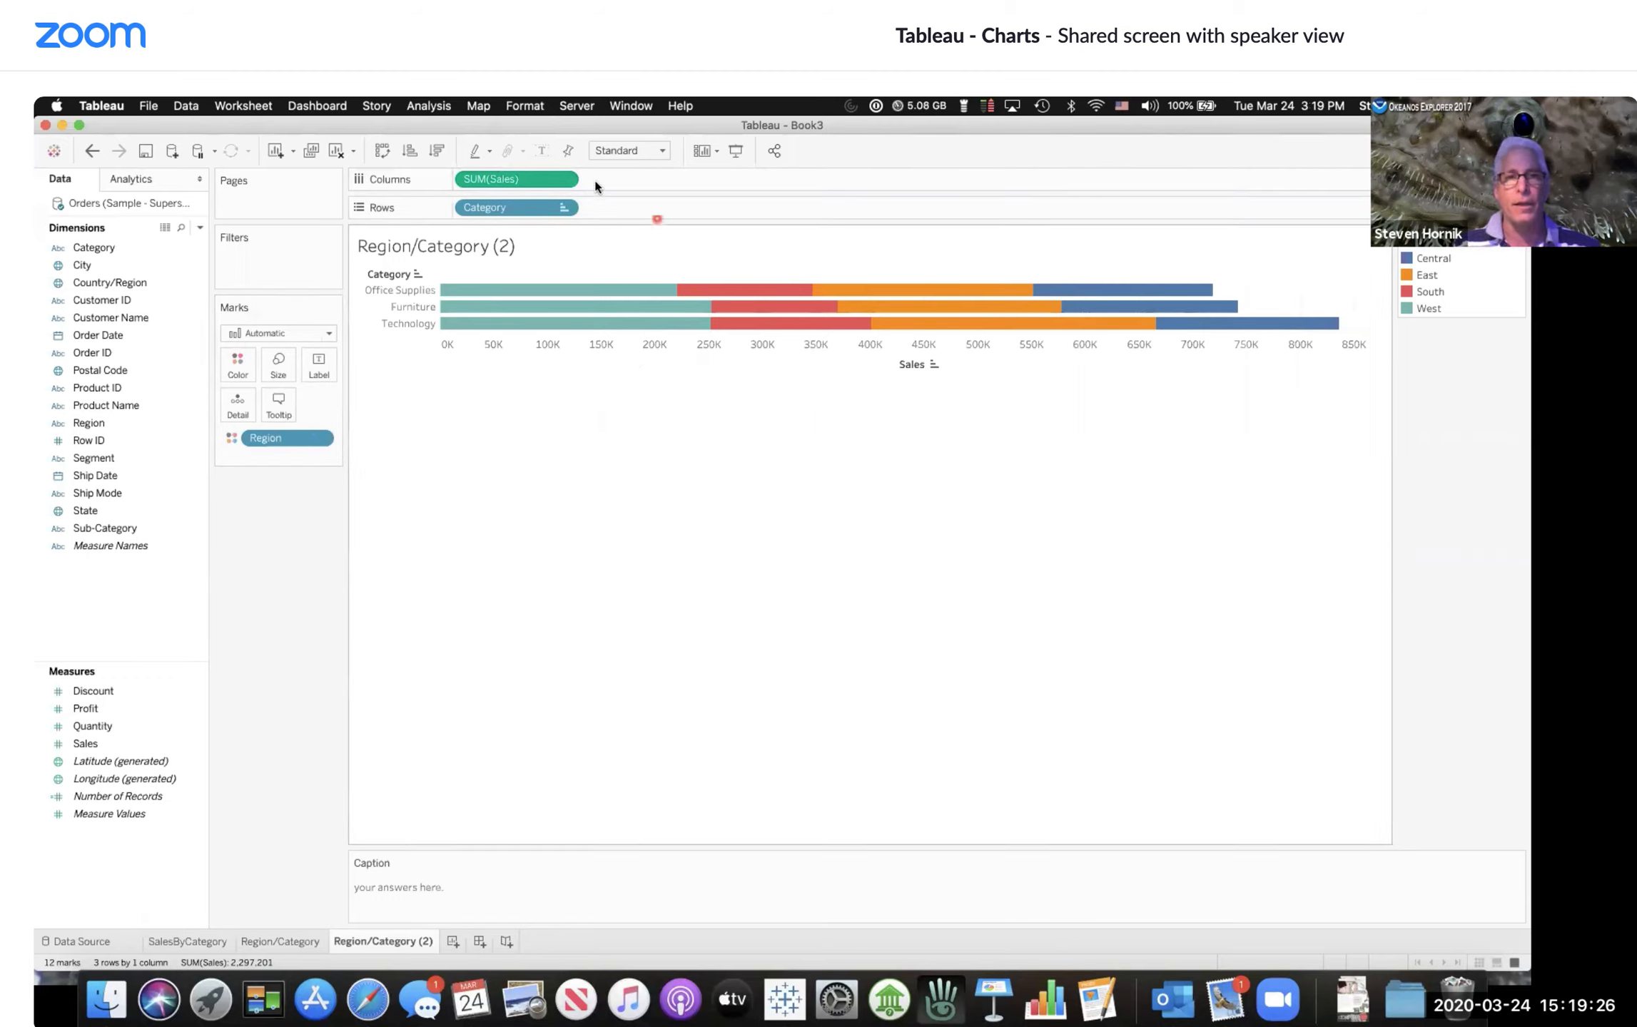
click(542, 151)
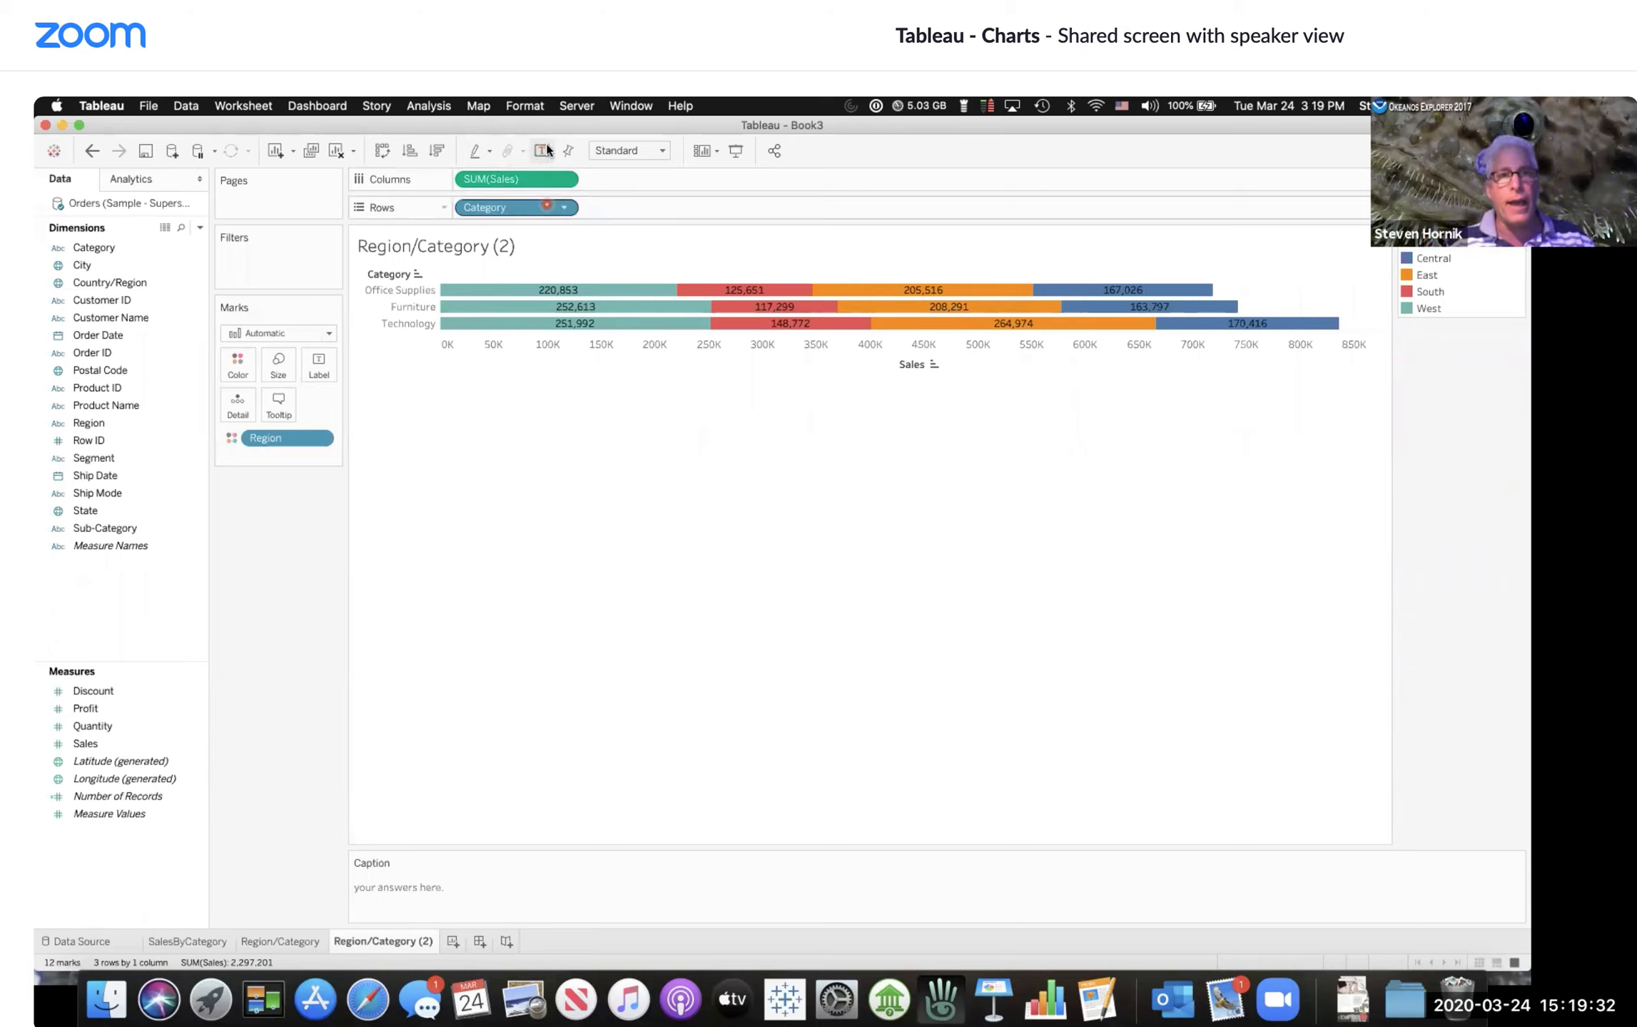
Step: Rename the duplicated stacked-bar worksheet as StackedBar
click(542, 152)
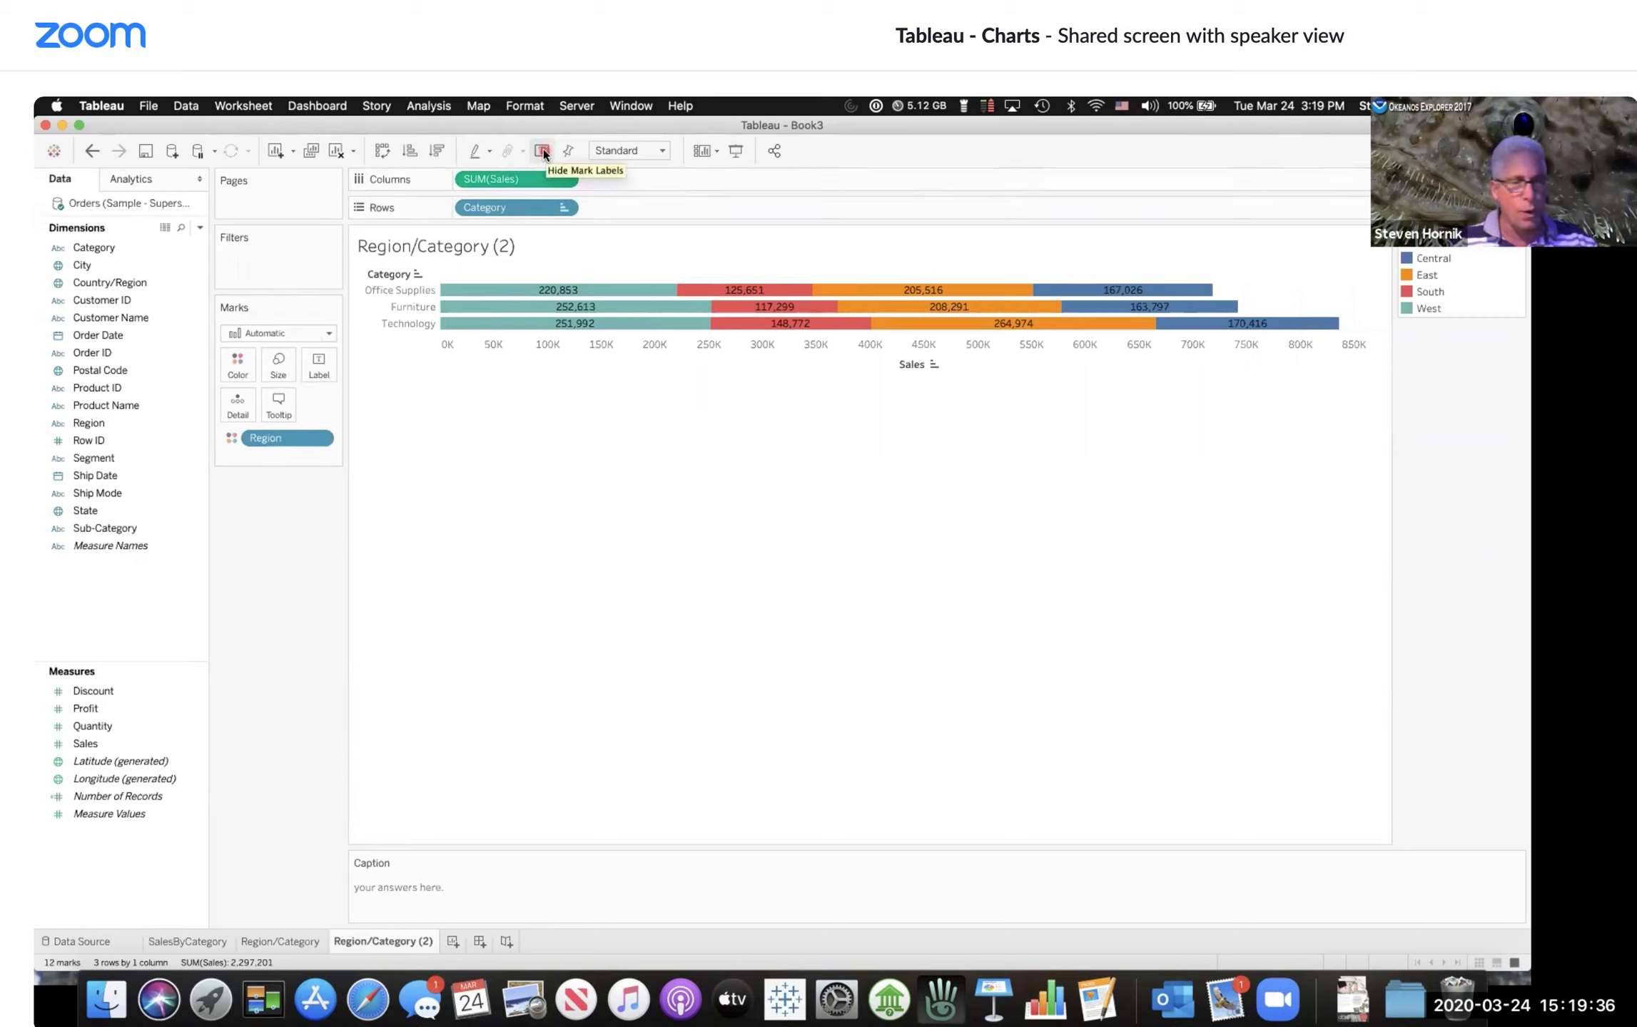
click(596, 725)
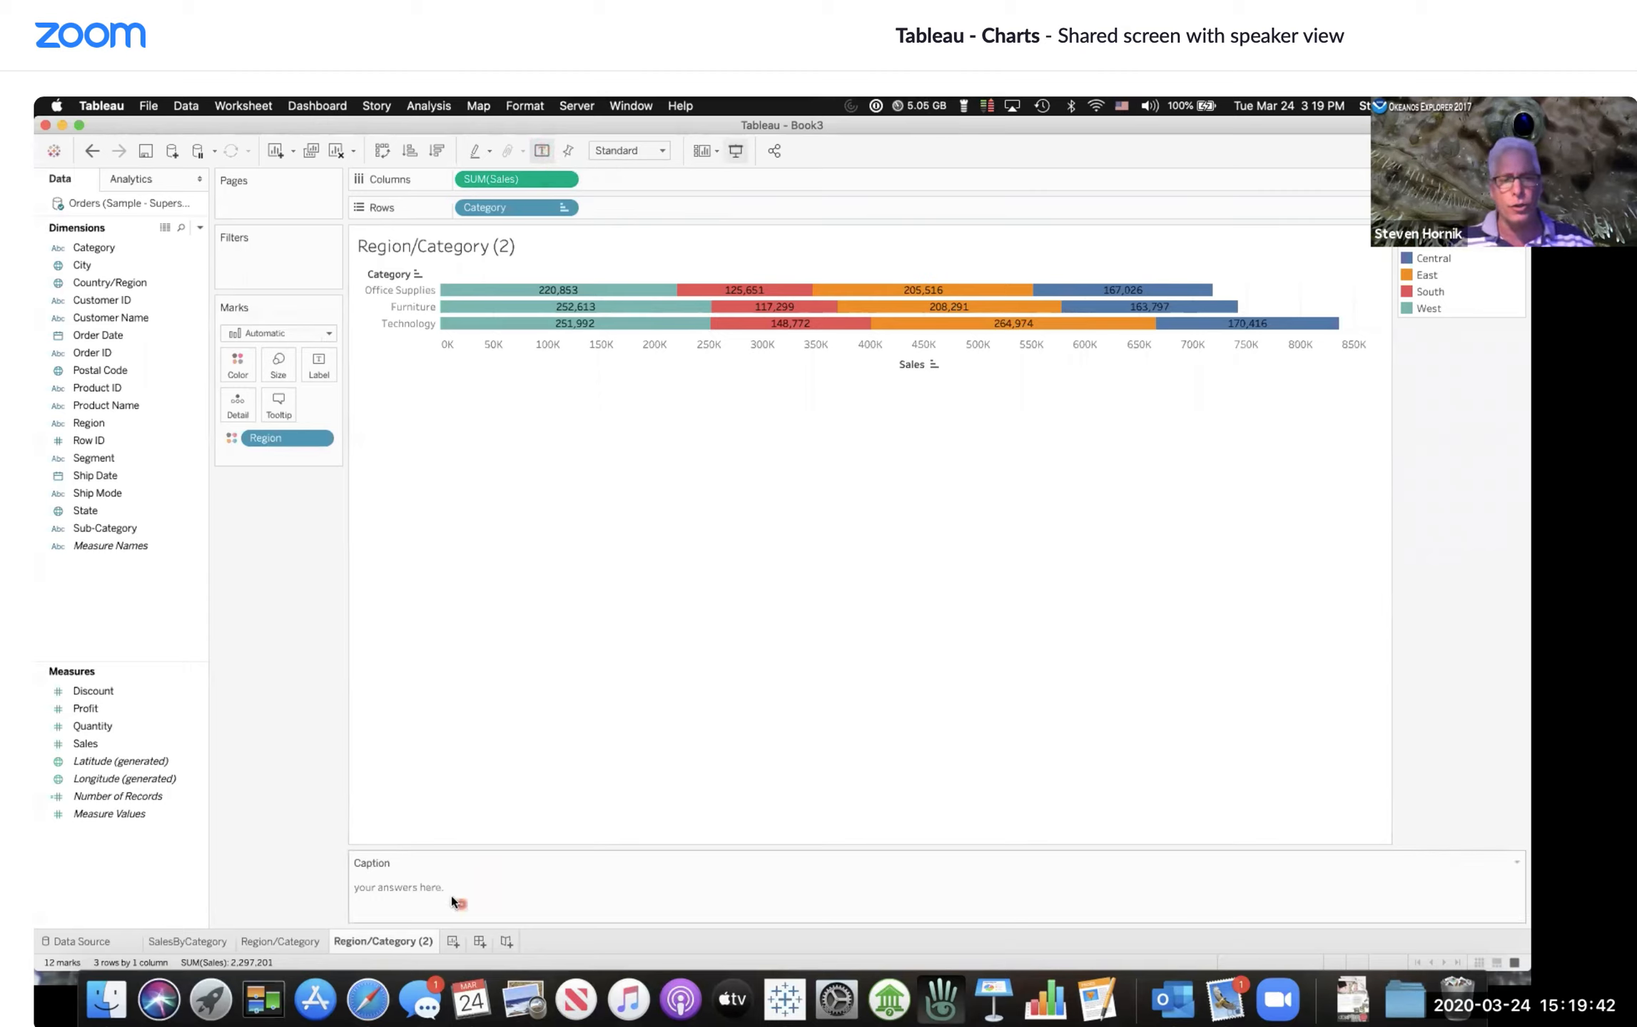
click(397, 942)
double_click(398, 942)
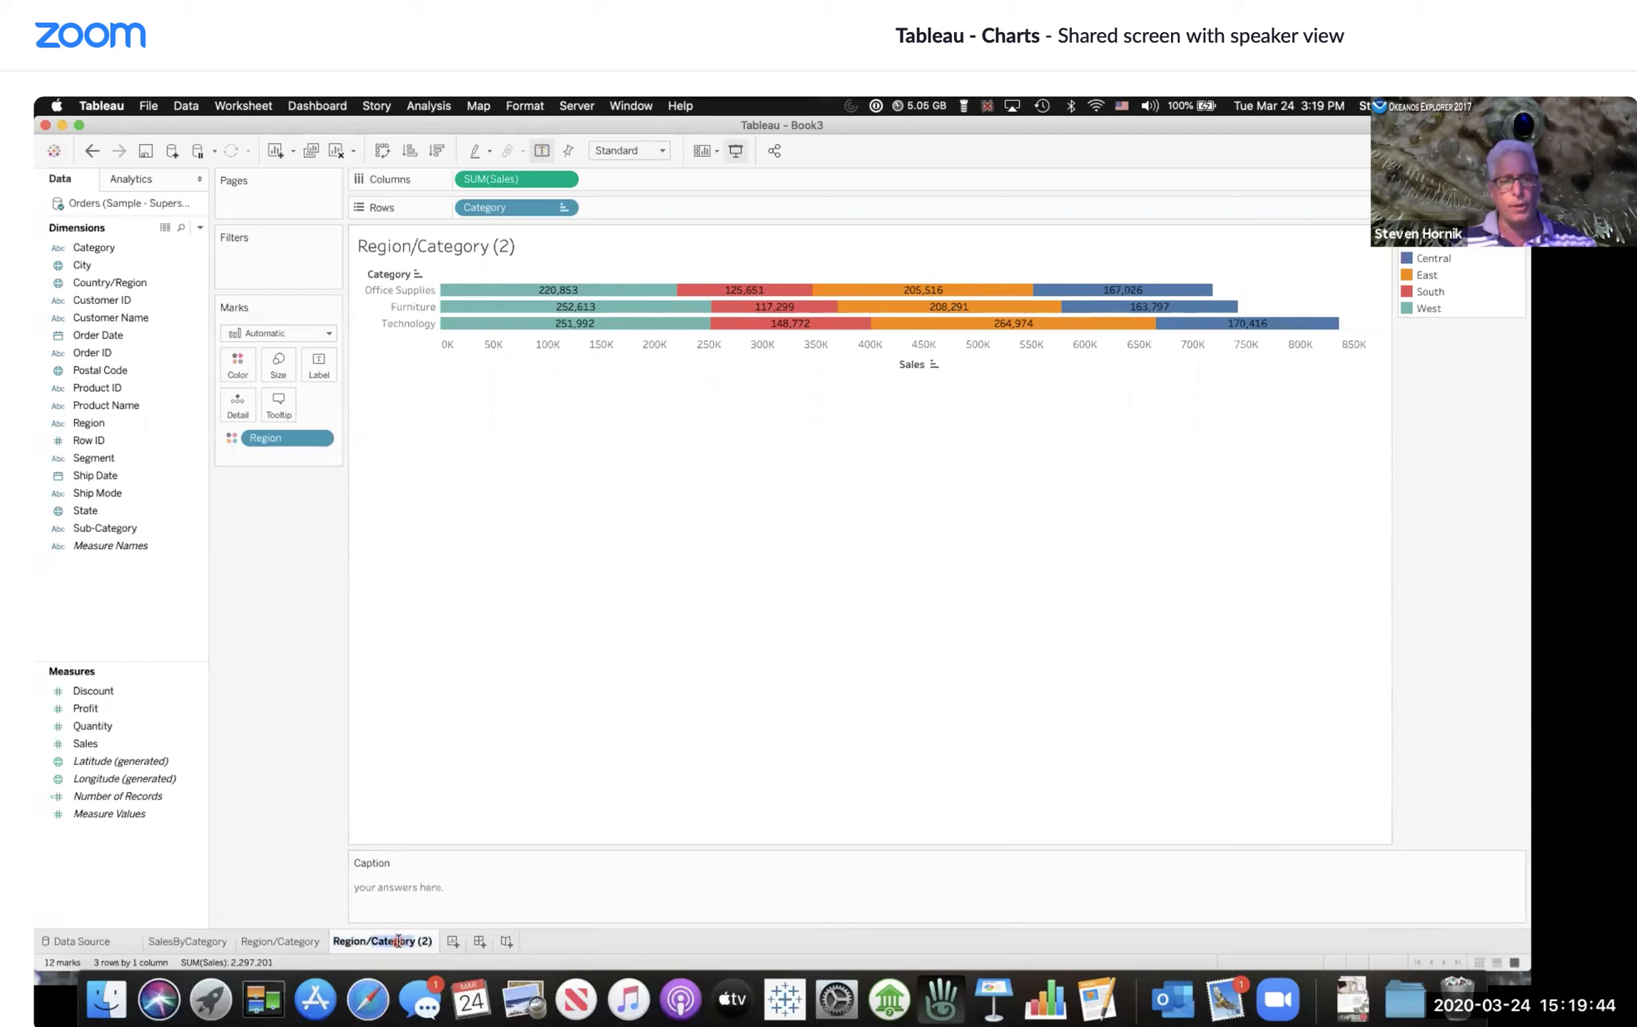
text(Stacke)
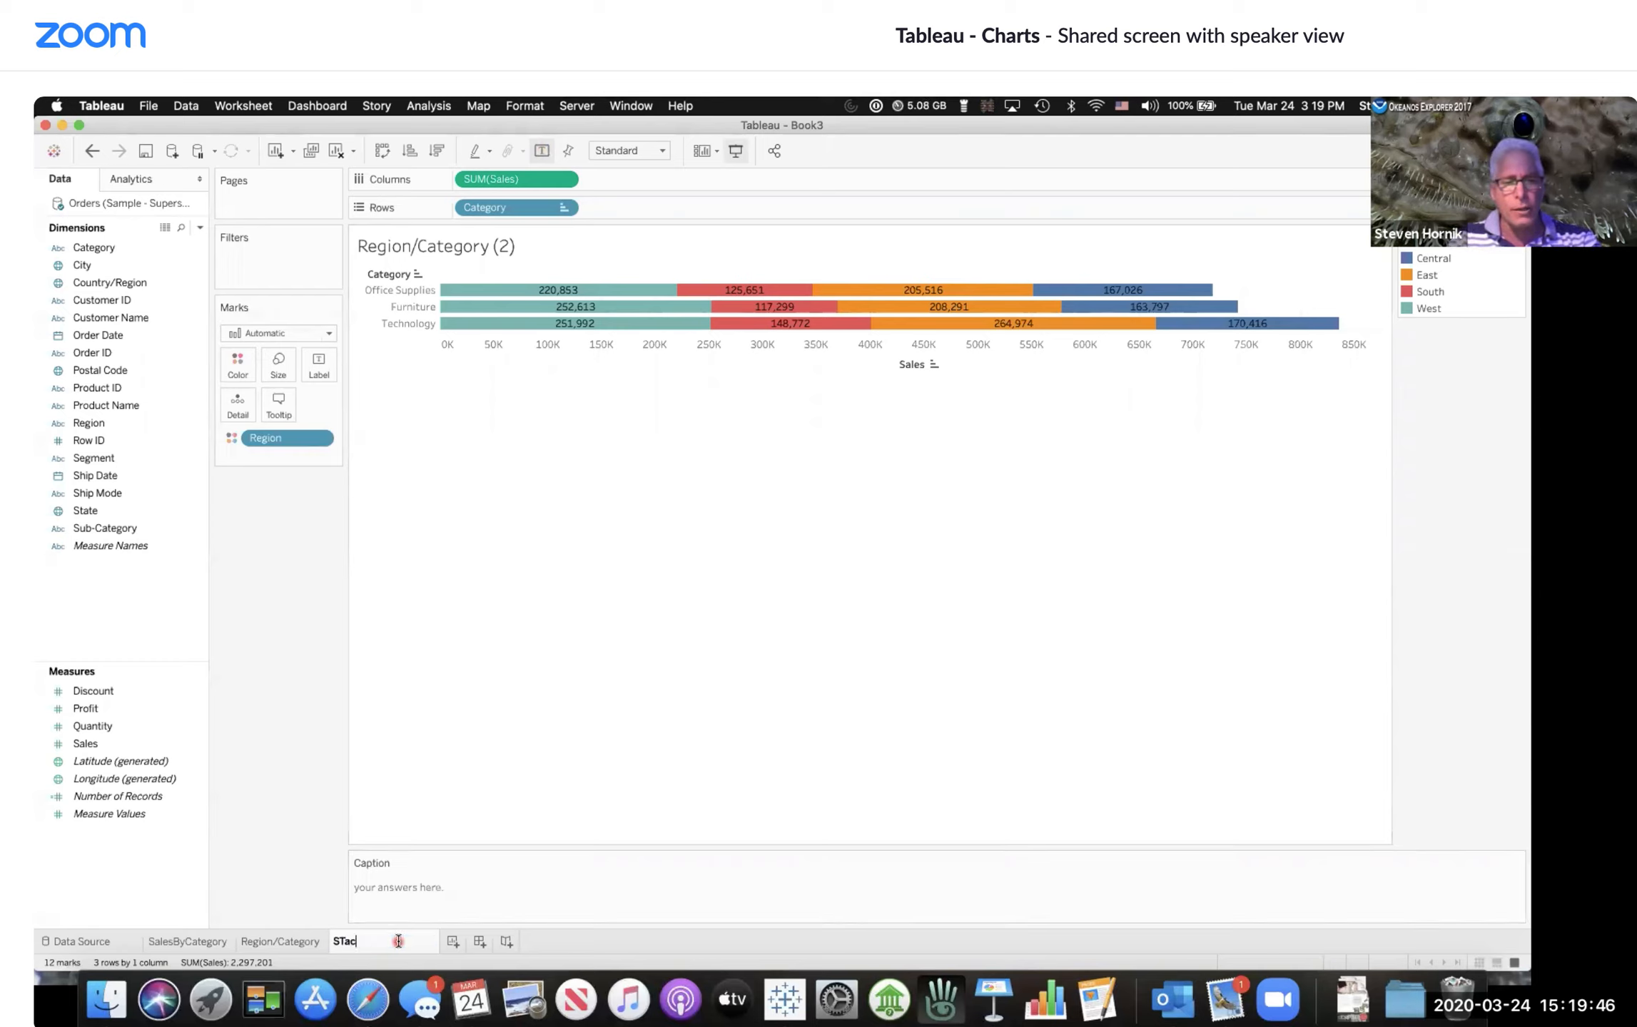
text(dBar)
key(Return)
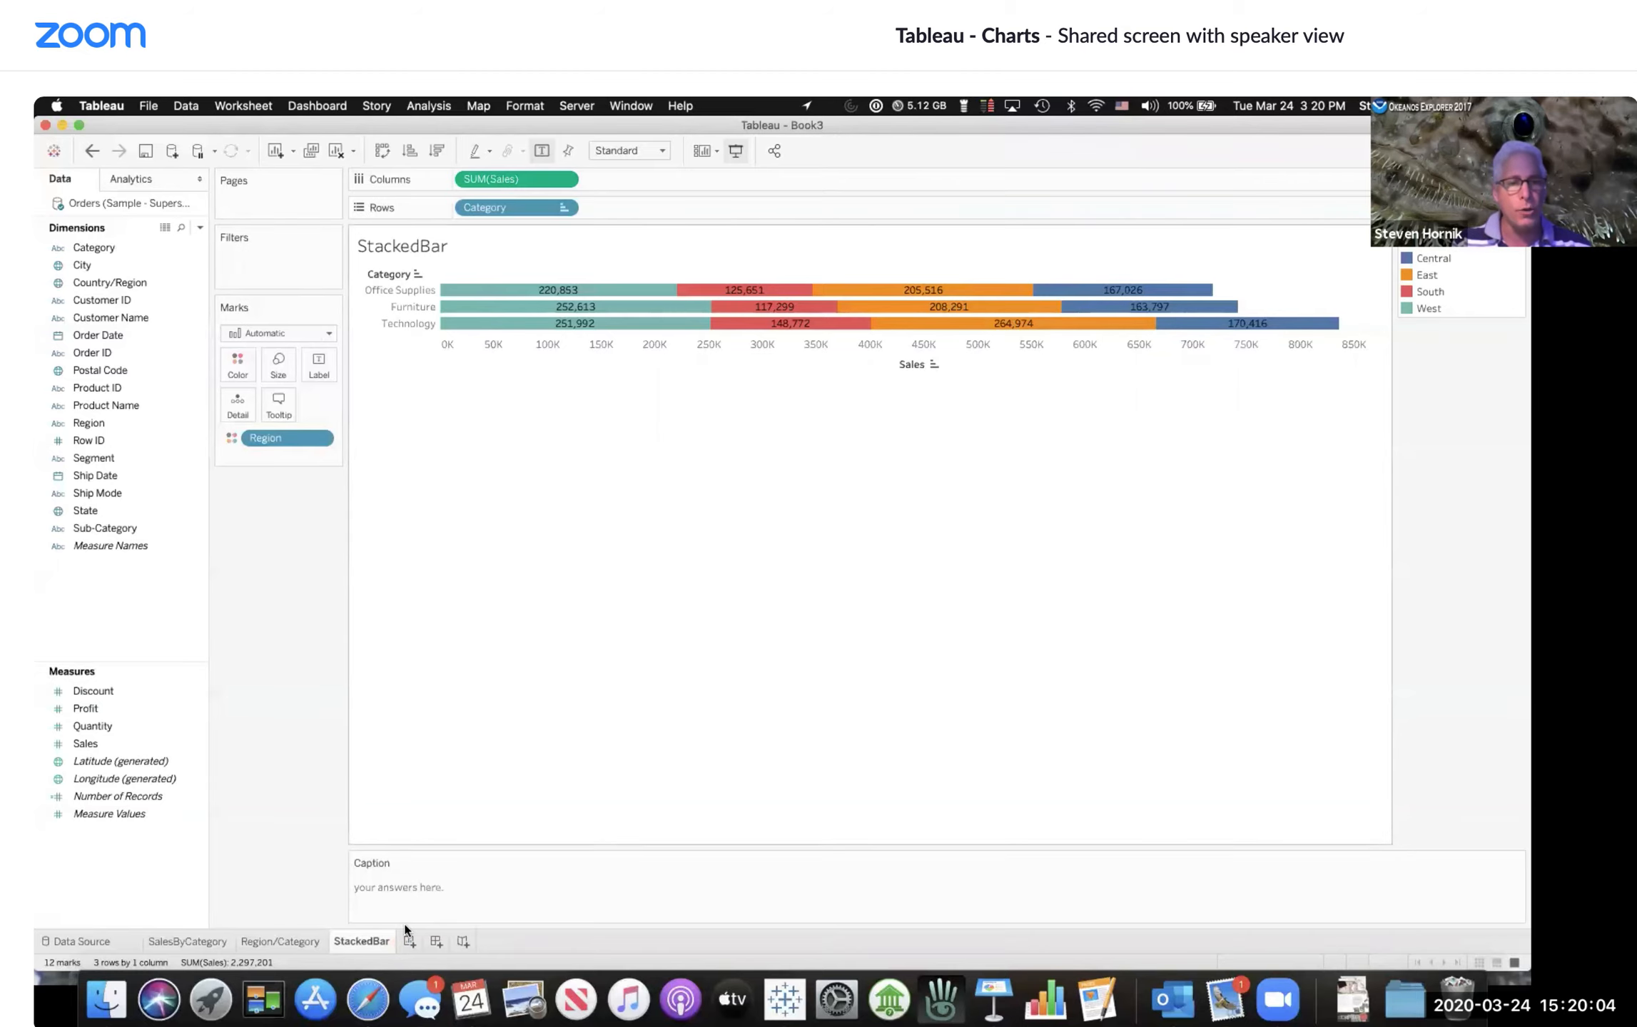
Step: Add a new worksheet and place Sales on Rows as a single bar
click(410, 943)
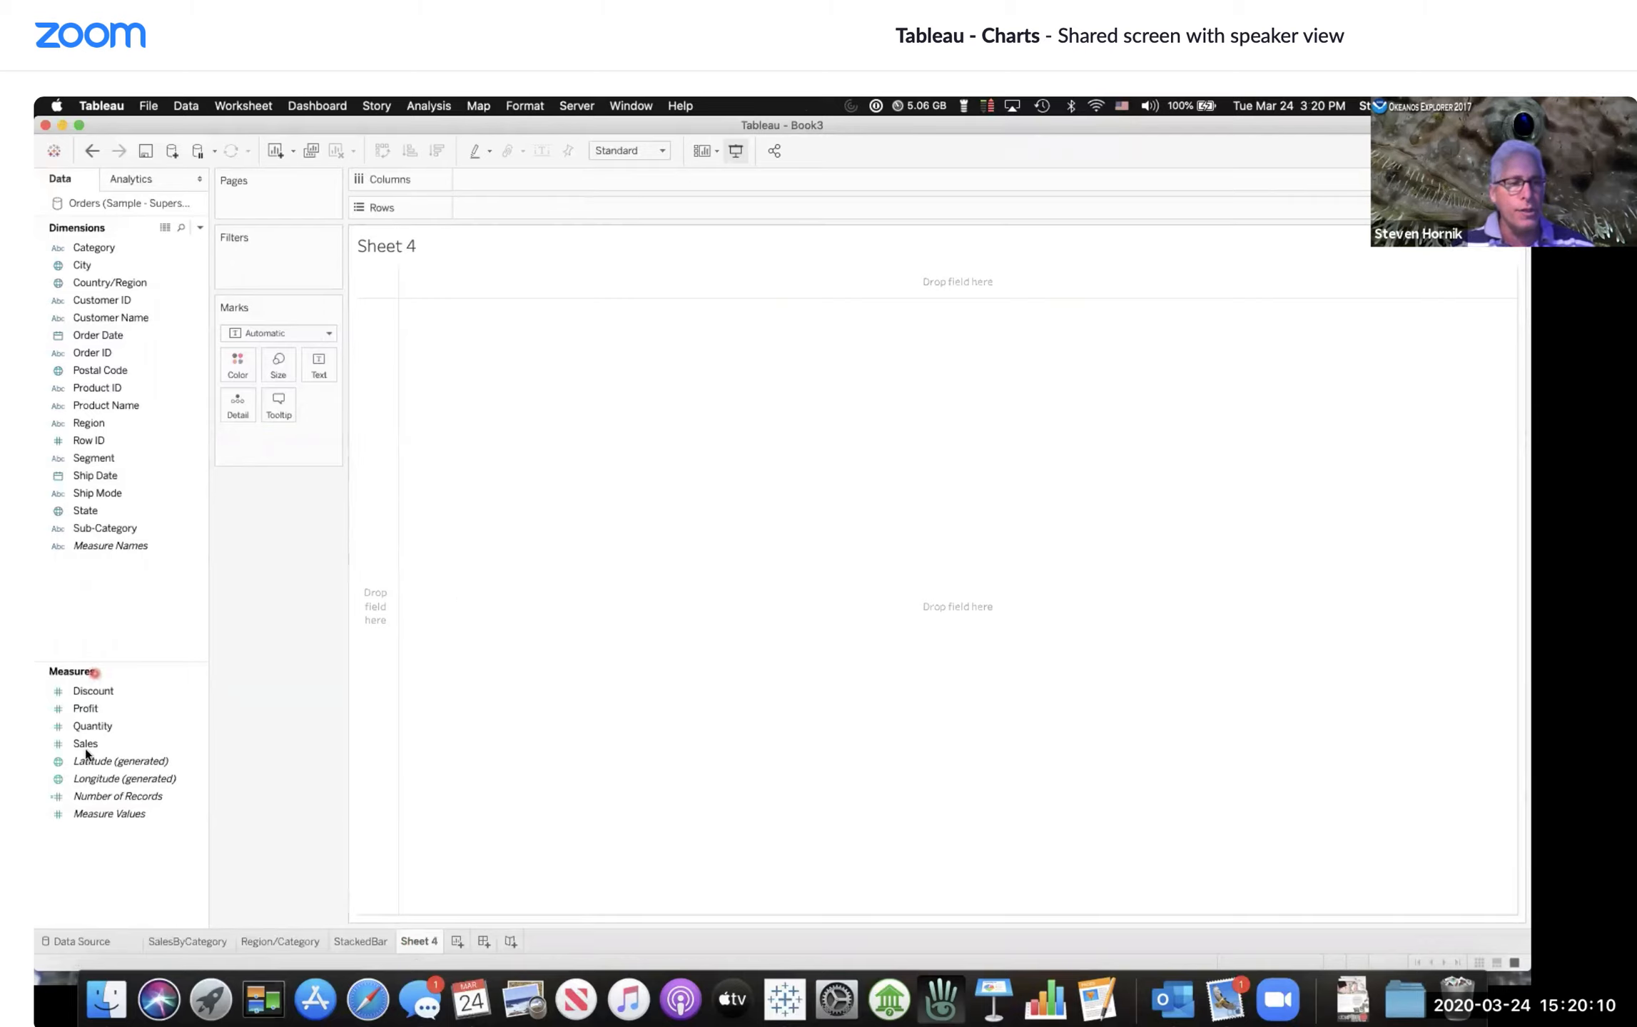
drag(84, 743, 512, 206)
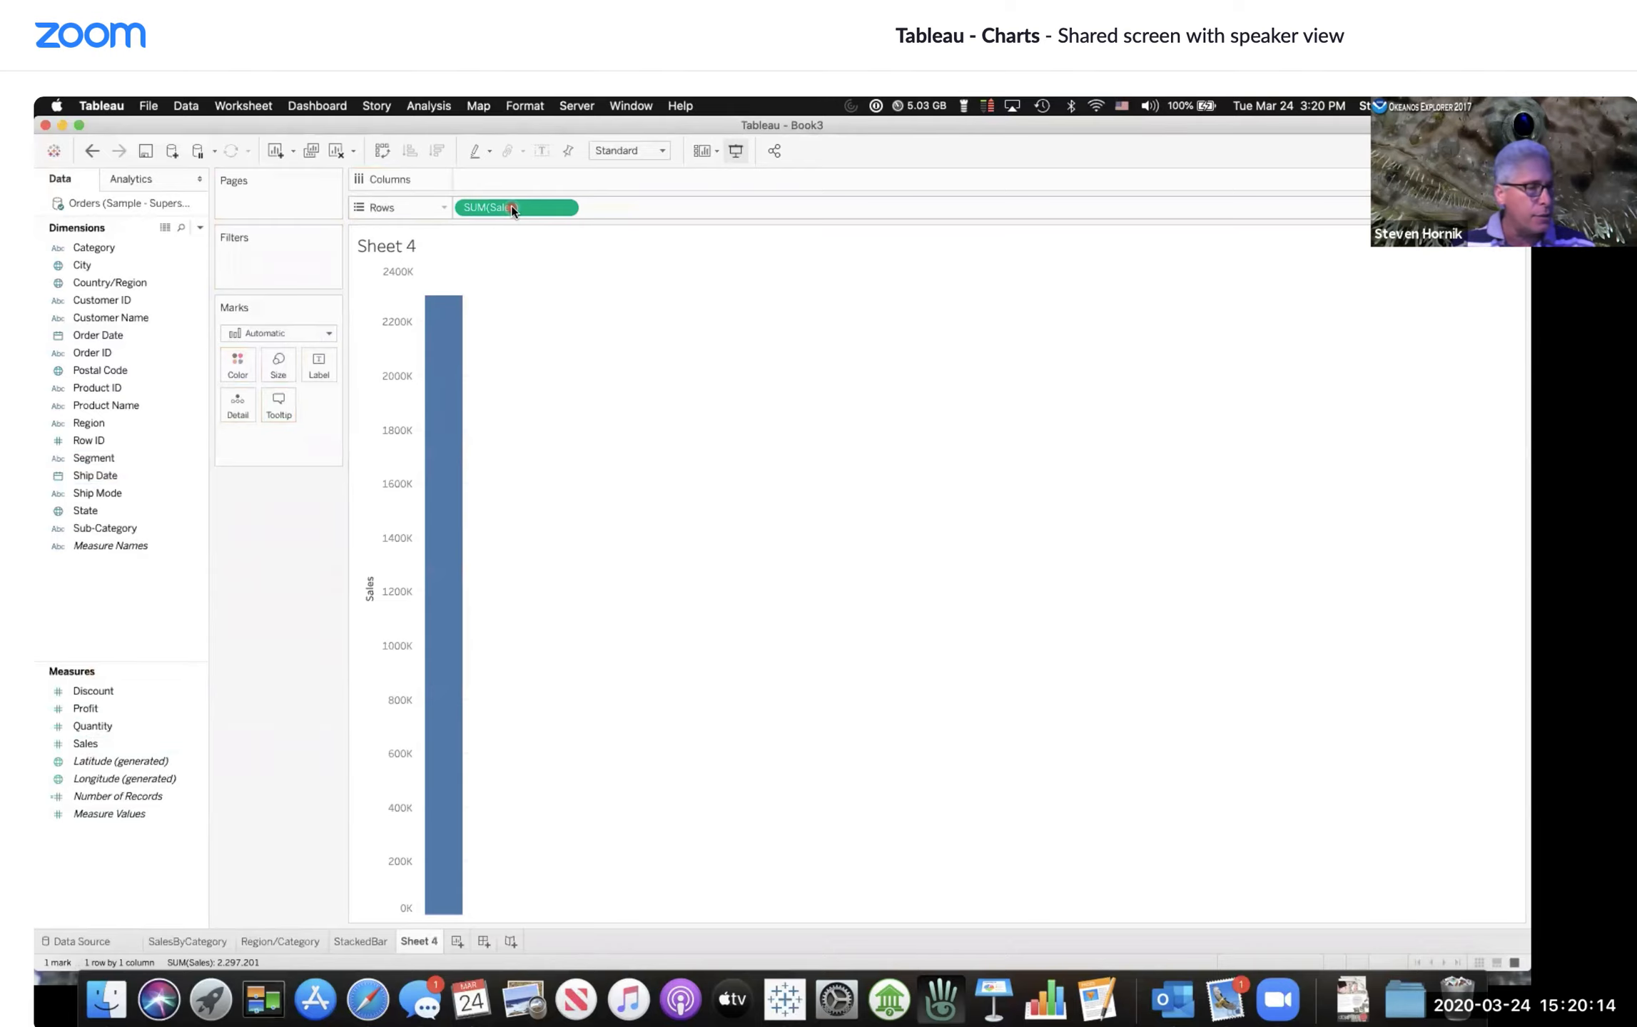
click(430, 346)
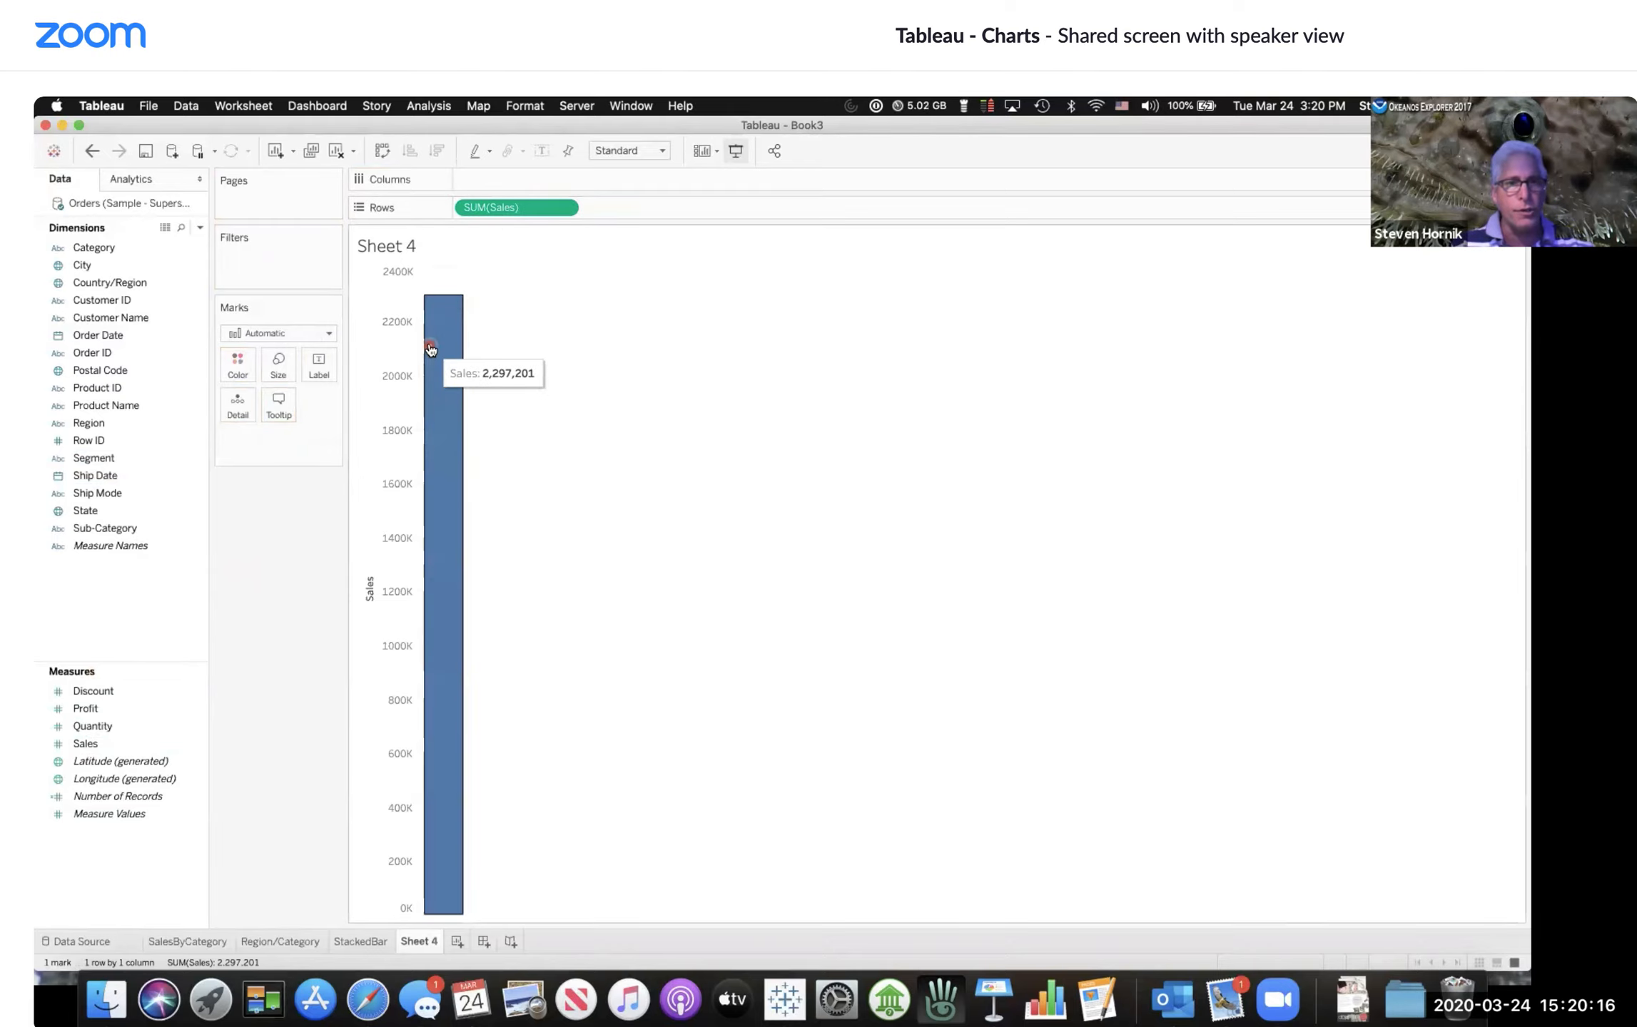
click(542, 151)
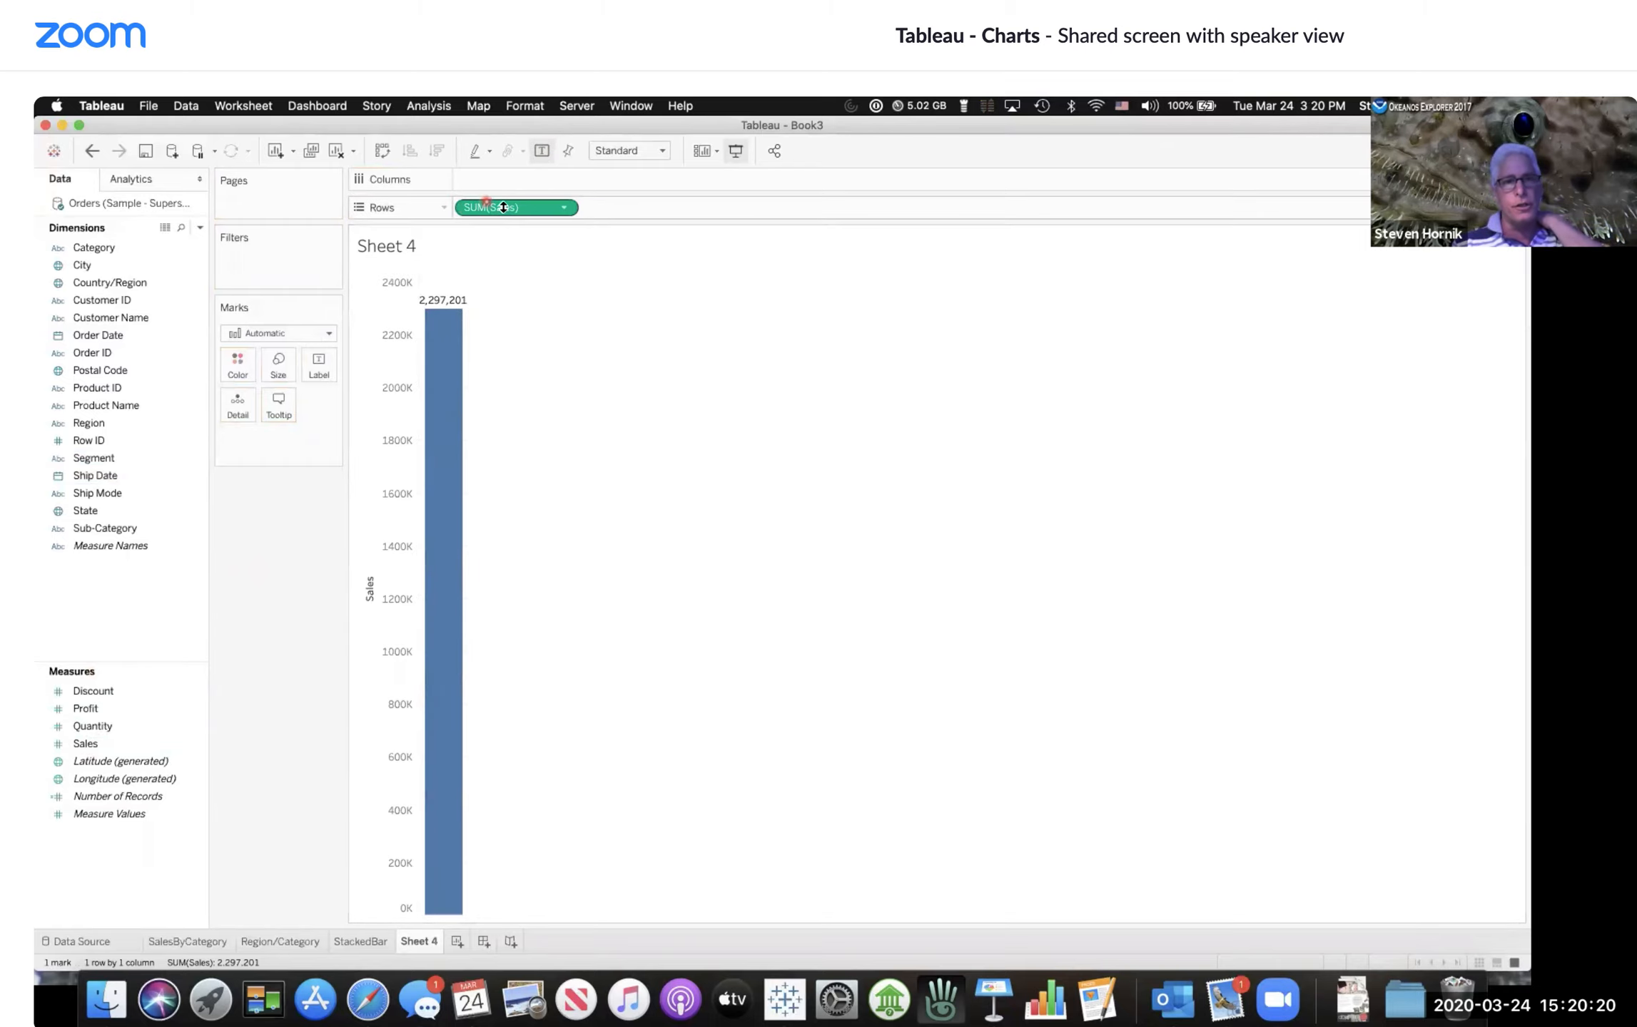
mouse_move(445, 383)
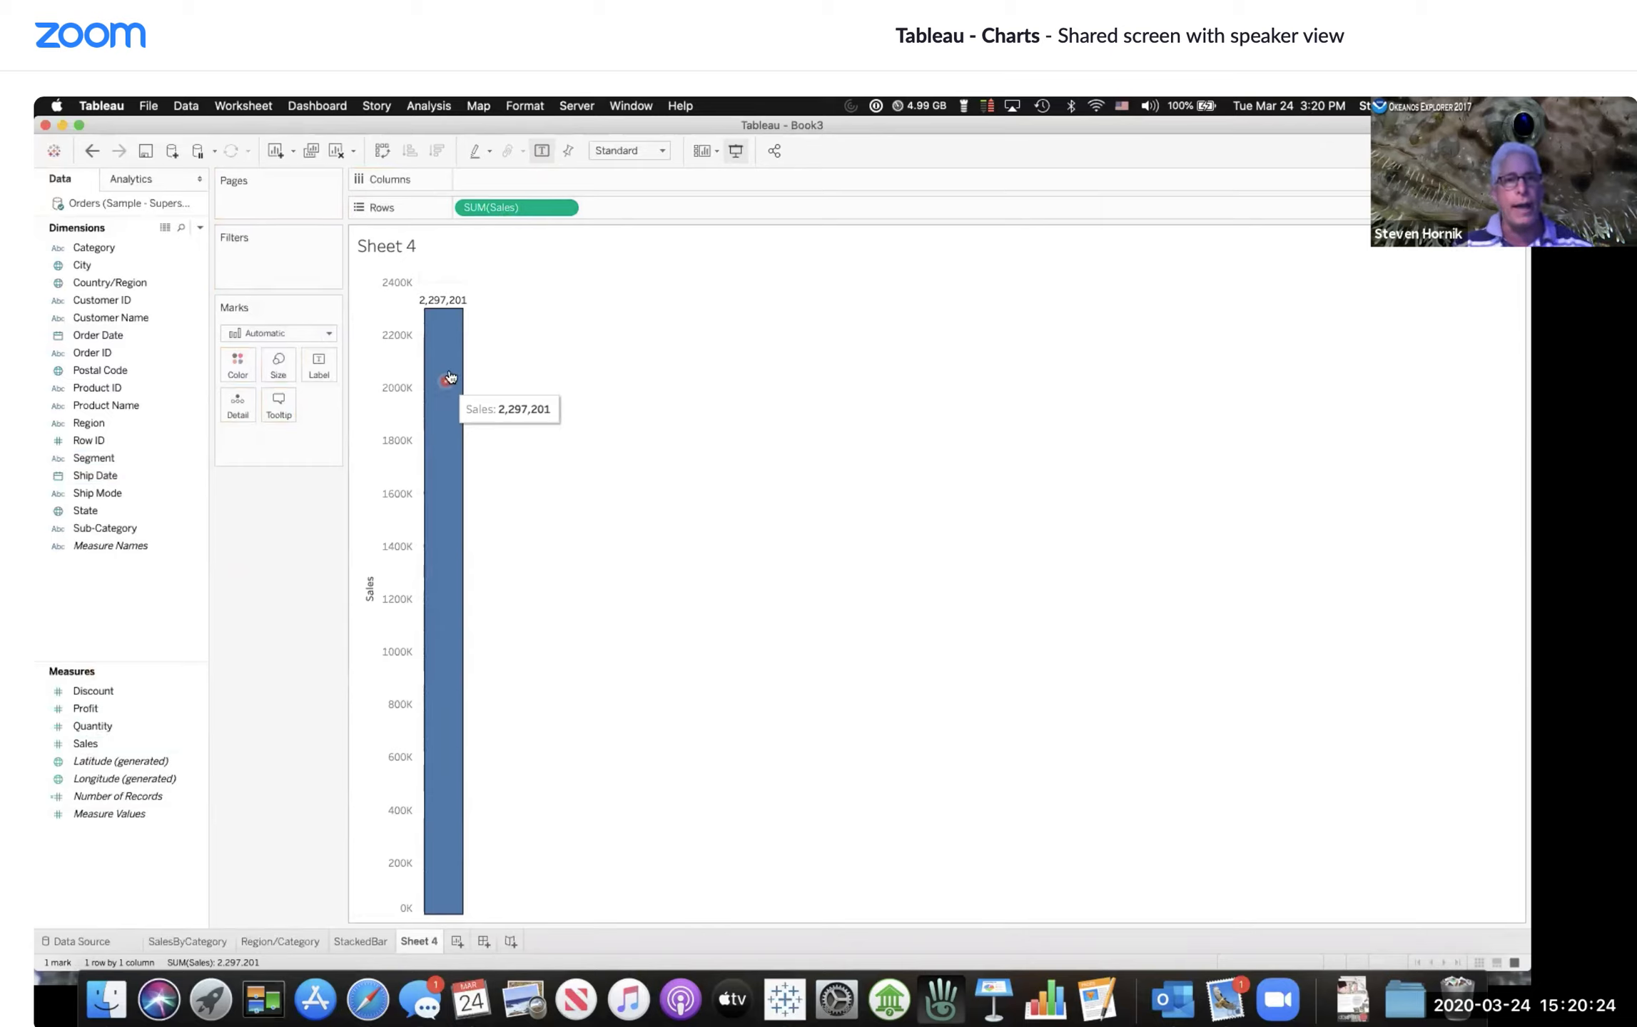
click(541, 152)
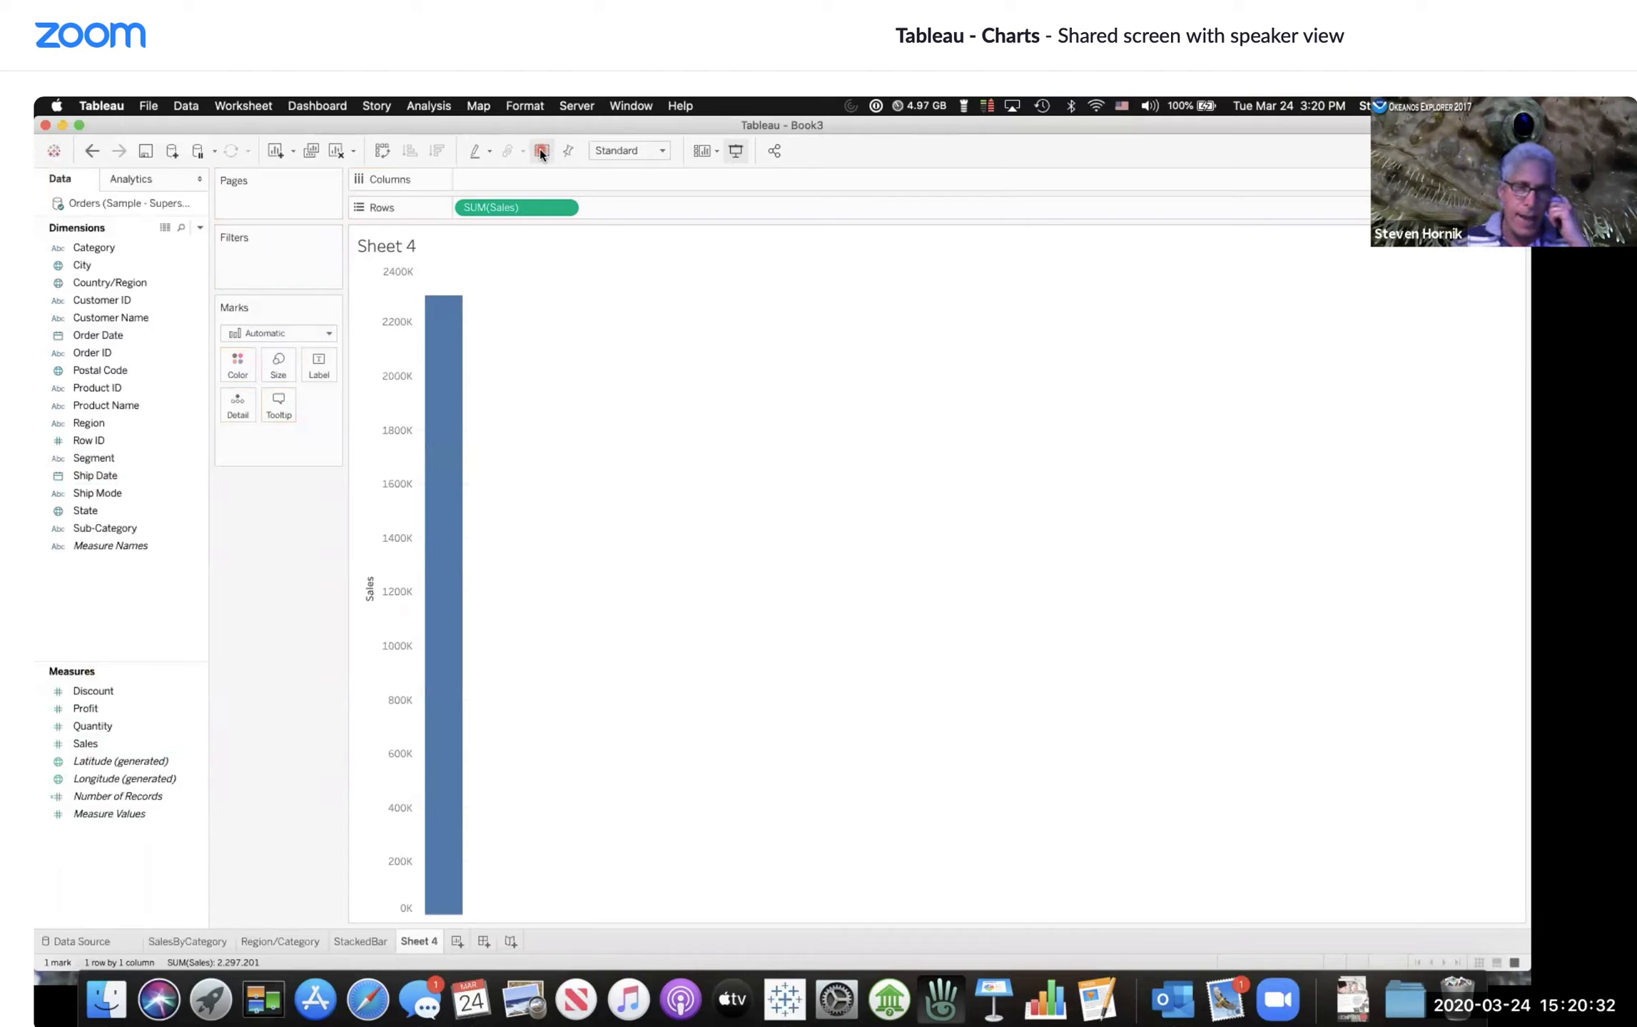
Step: Place Order Date on Columns to plot yearly sales as a line and show the mark labels
click(103, 251)
click(97, 334)
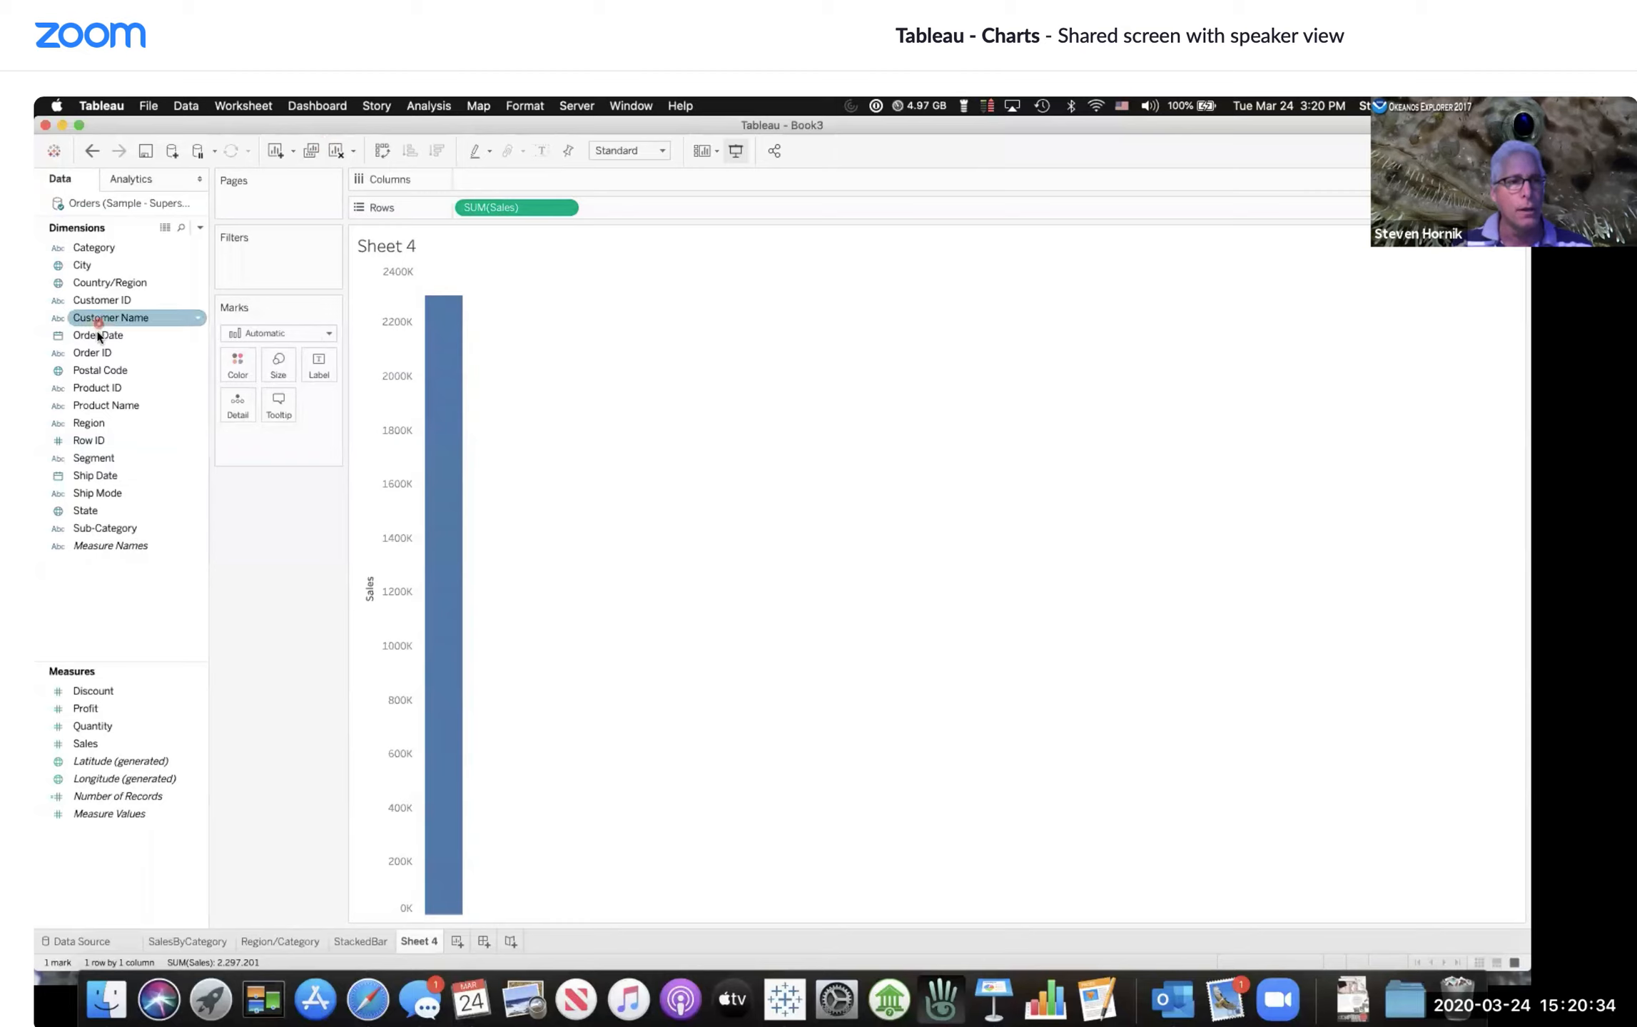
drag(97, 333, 502, 181)
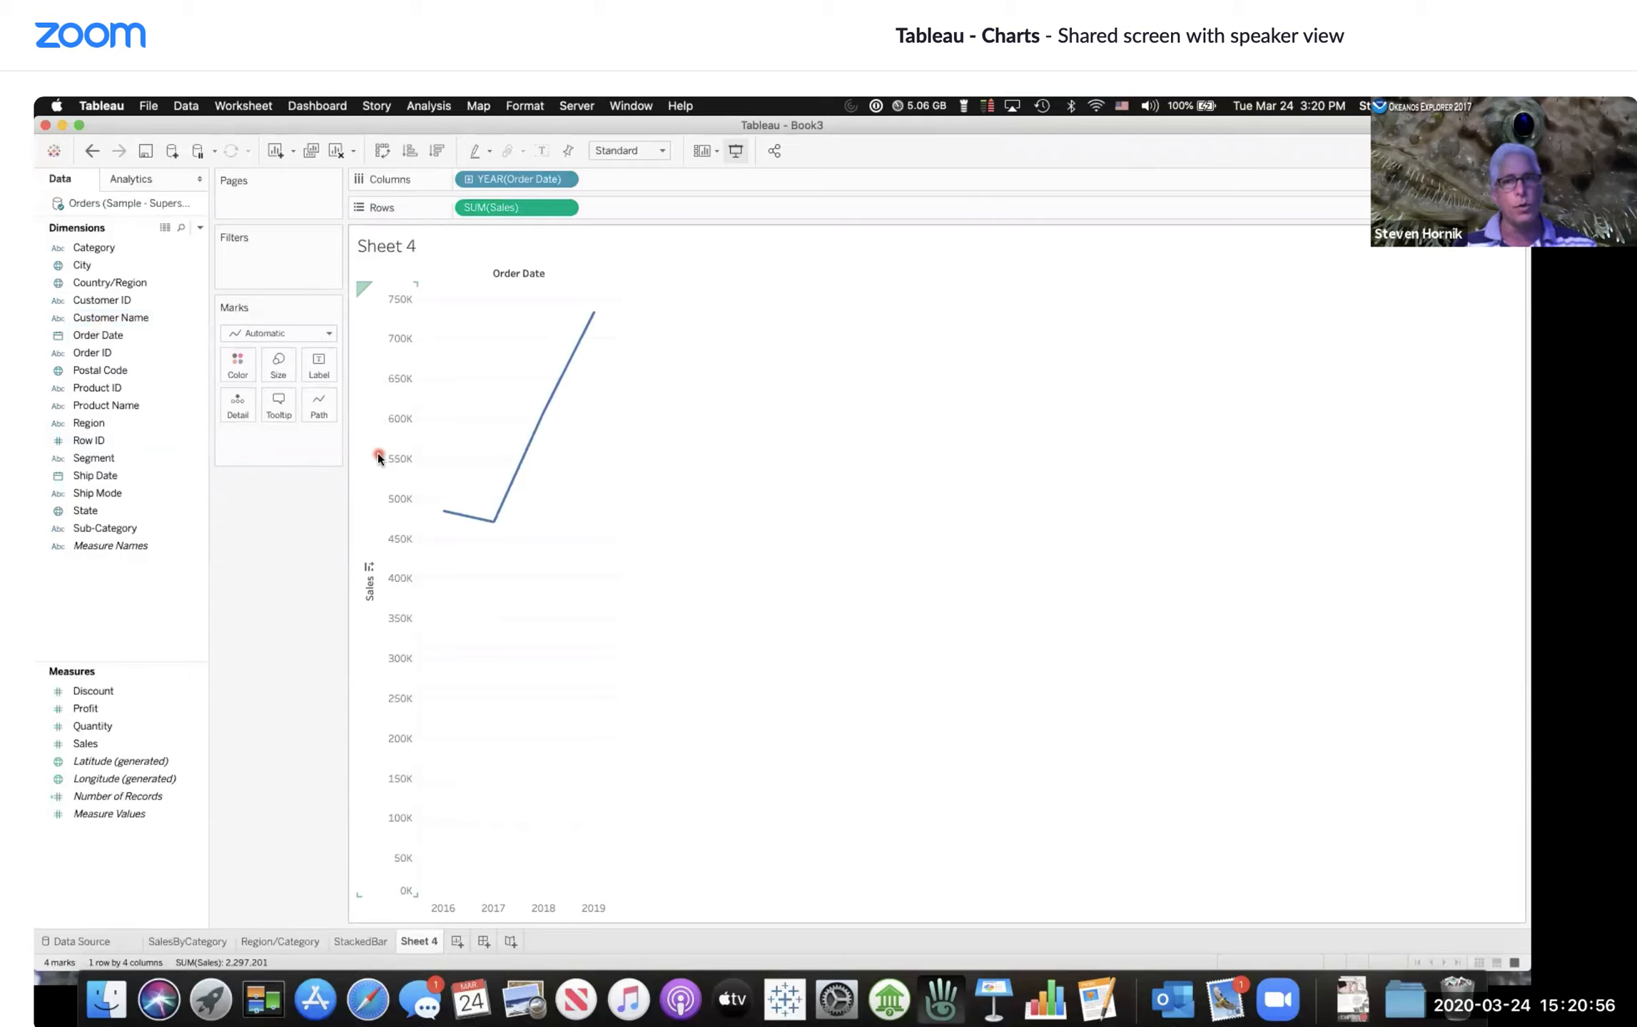
click(543, 182)
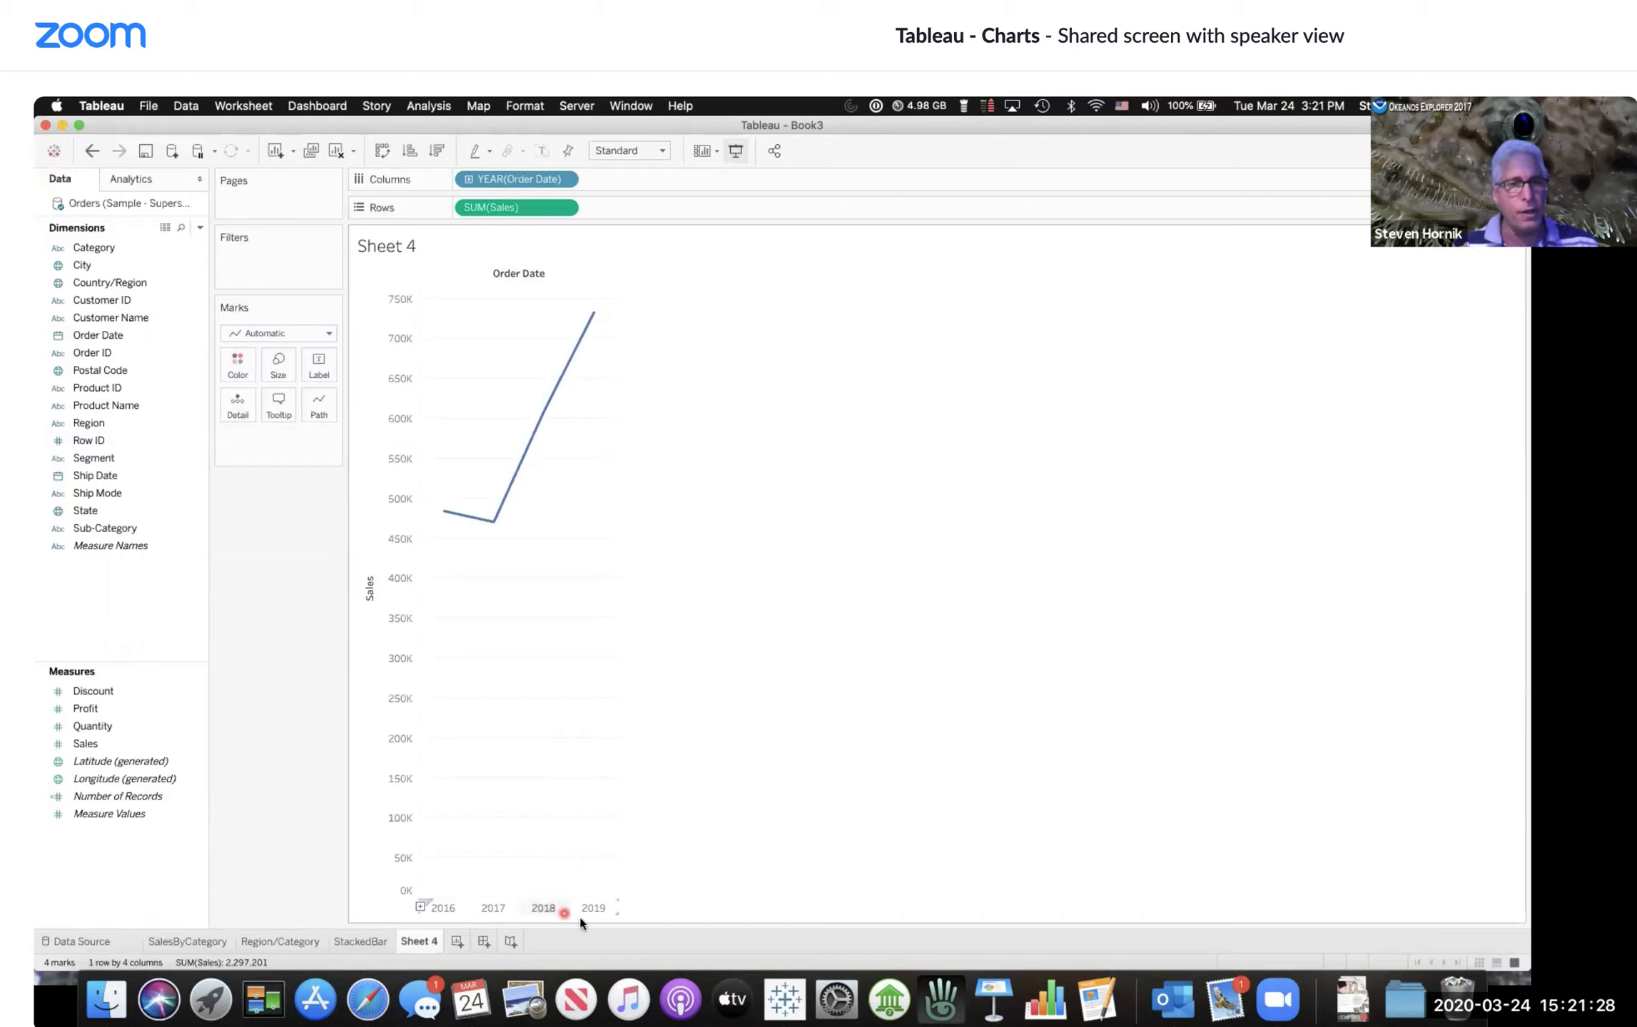
mouse_move(464, 526)
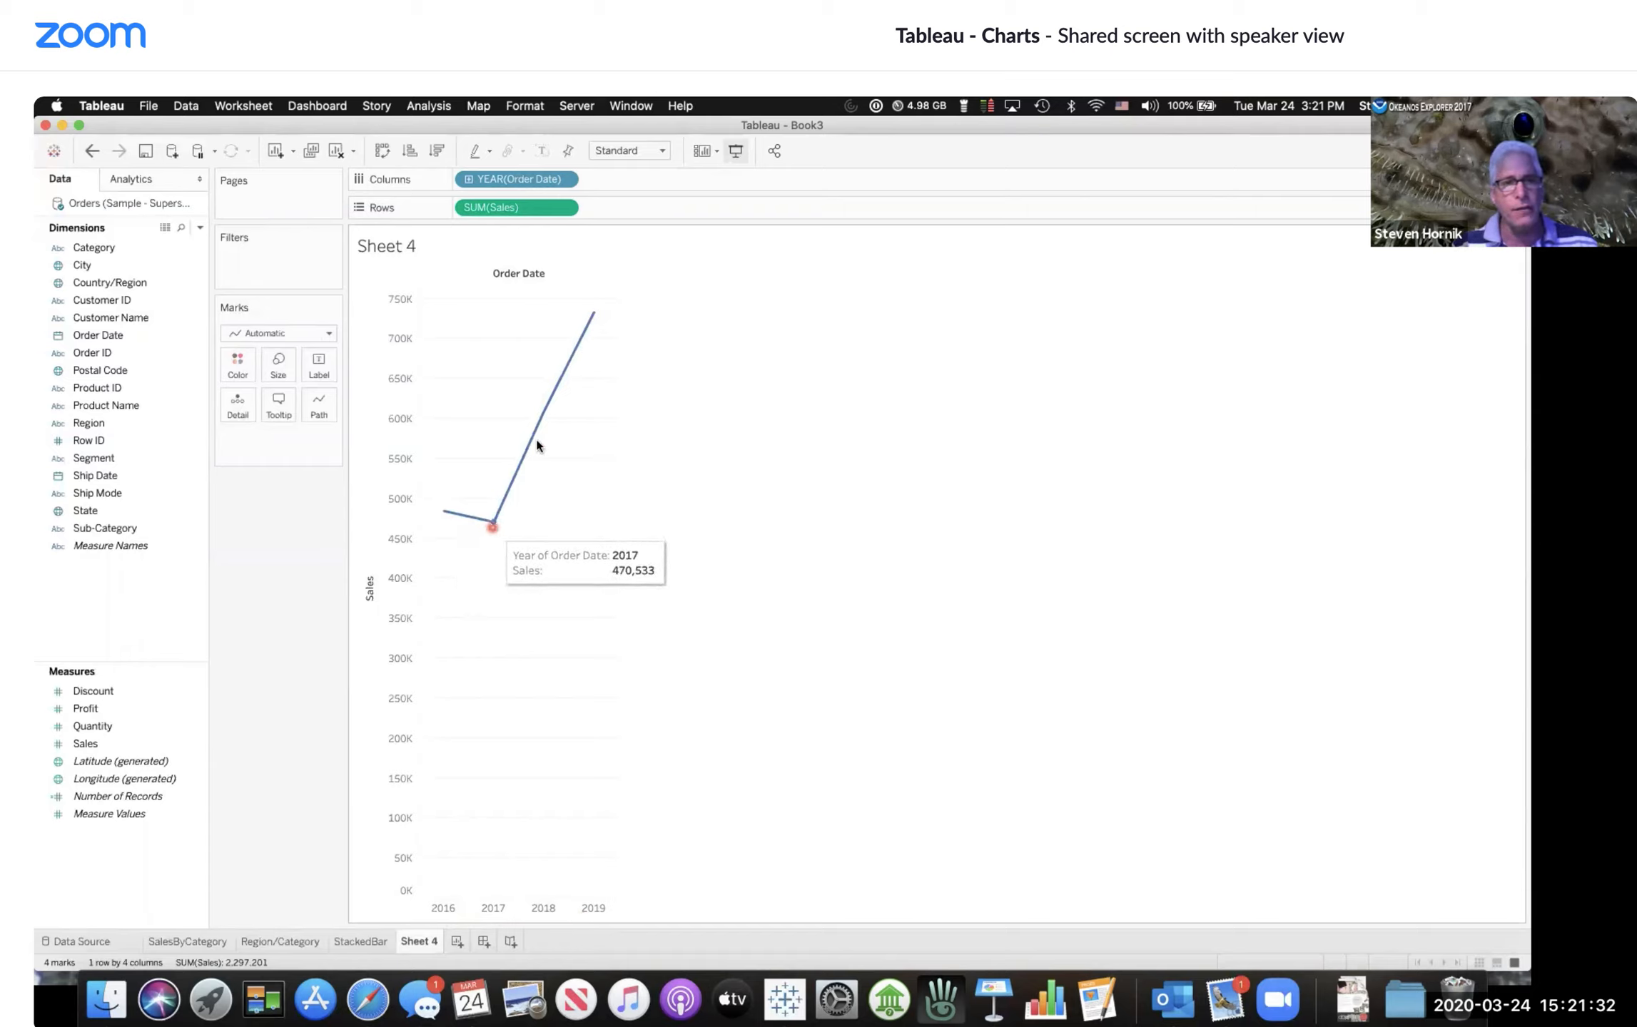
click(550, 147)
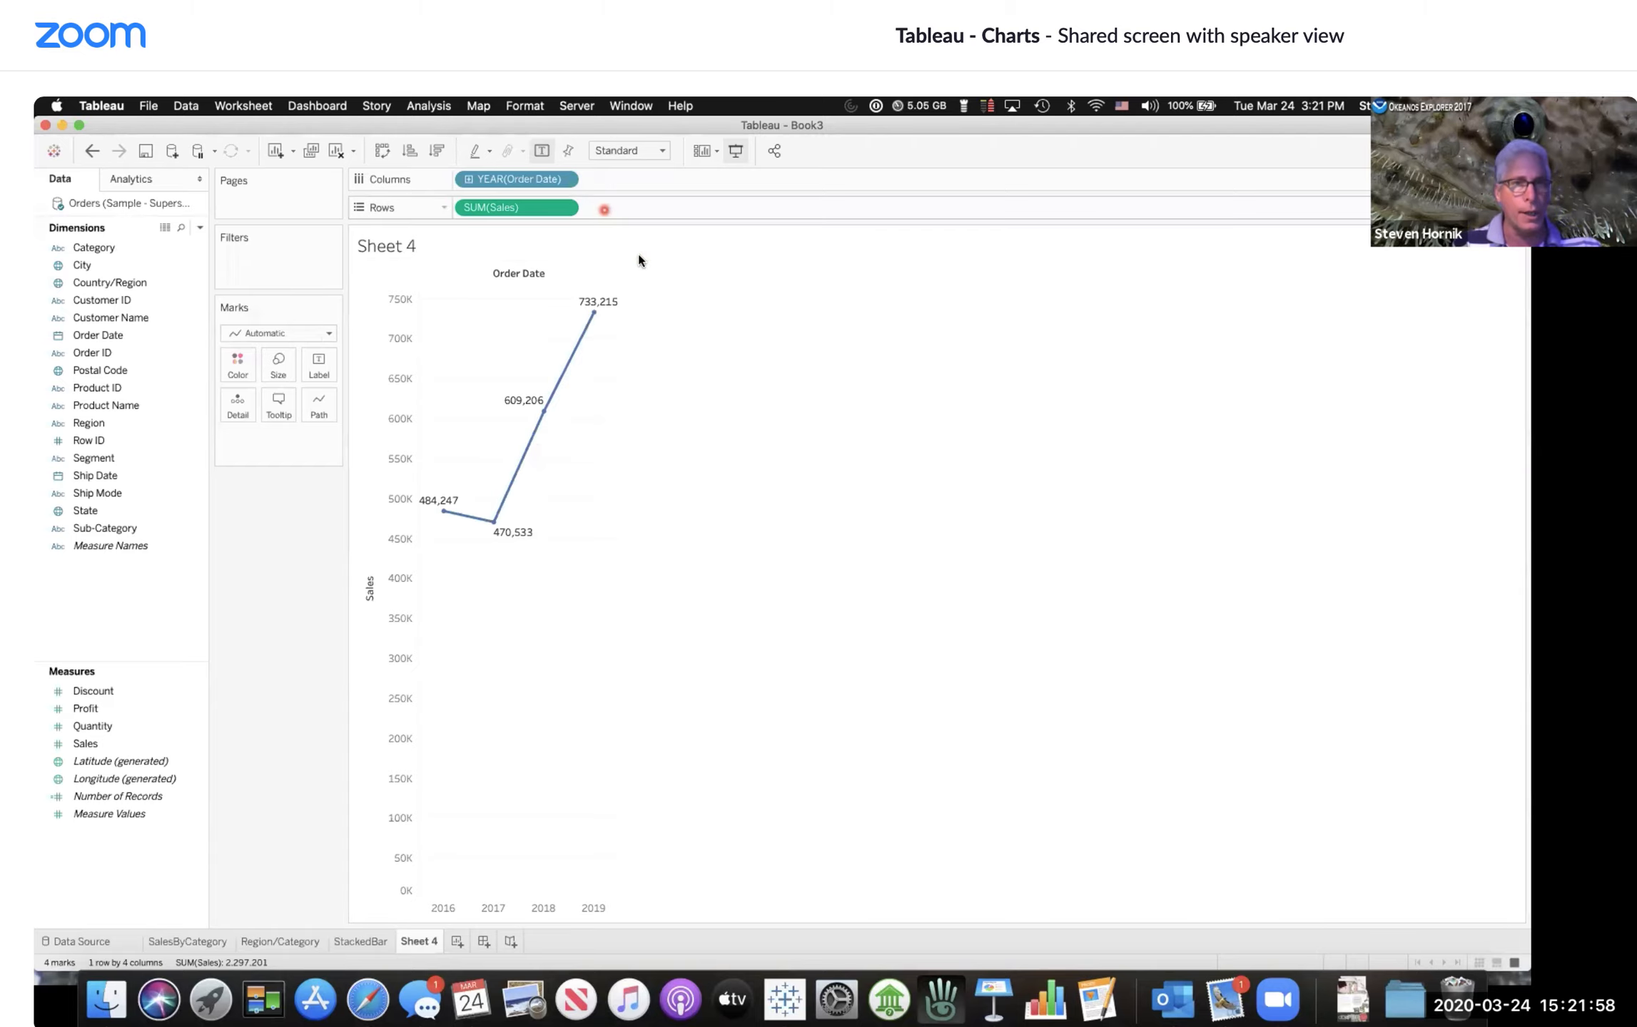
Step: Switch the Order Date field between continuous quarters and years twice to compare the line charts
click(566, 180)
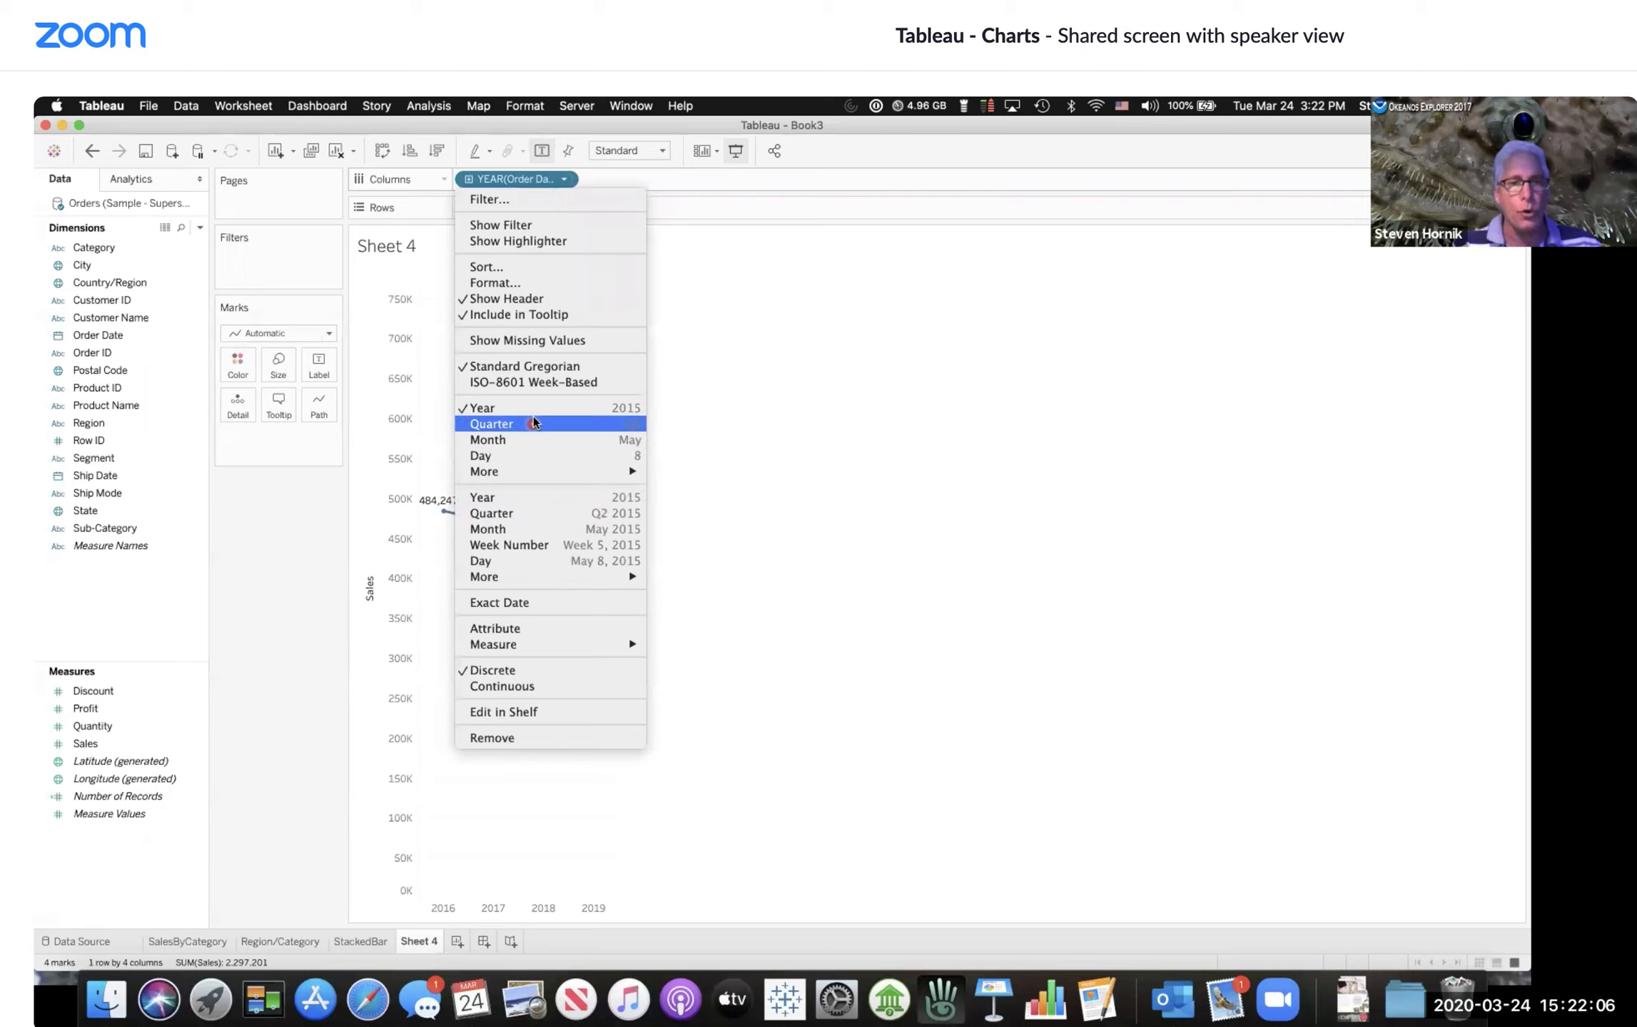
click(598, 517)
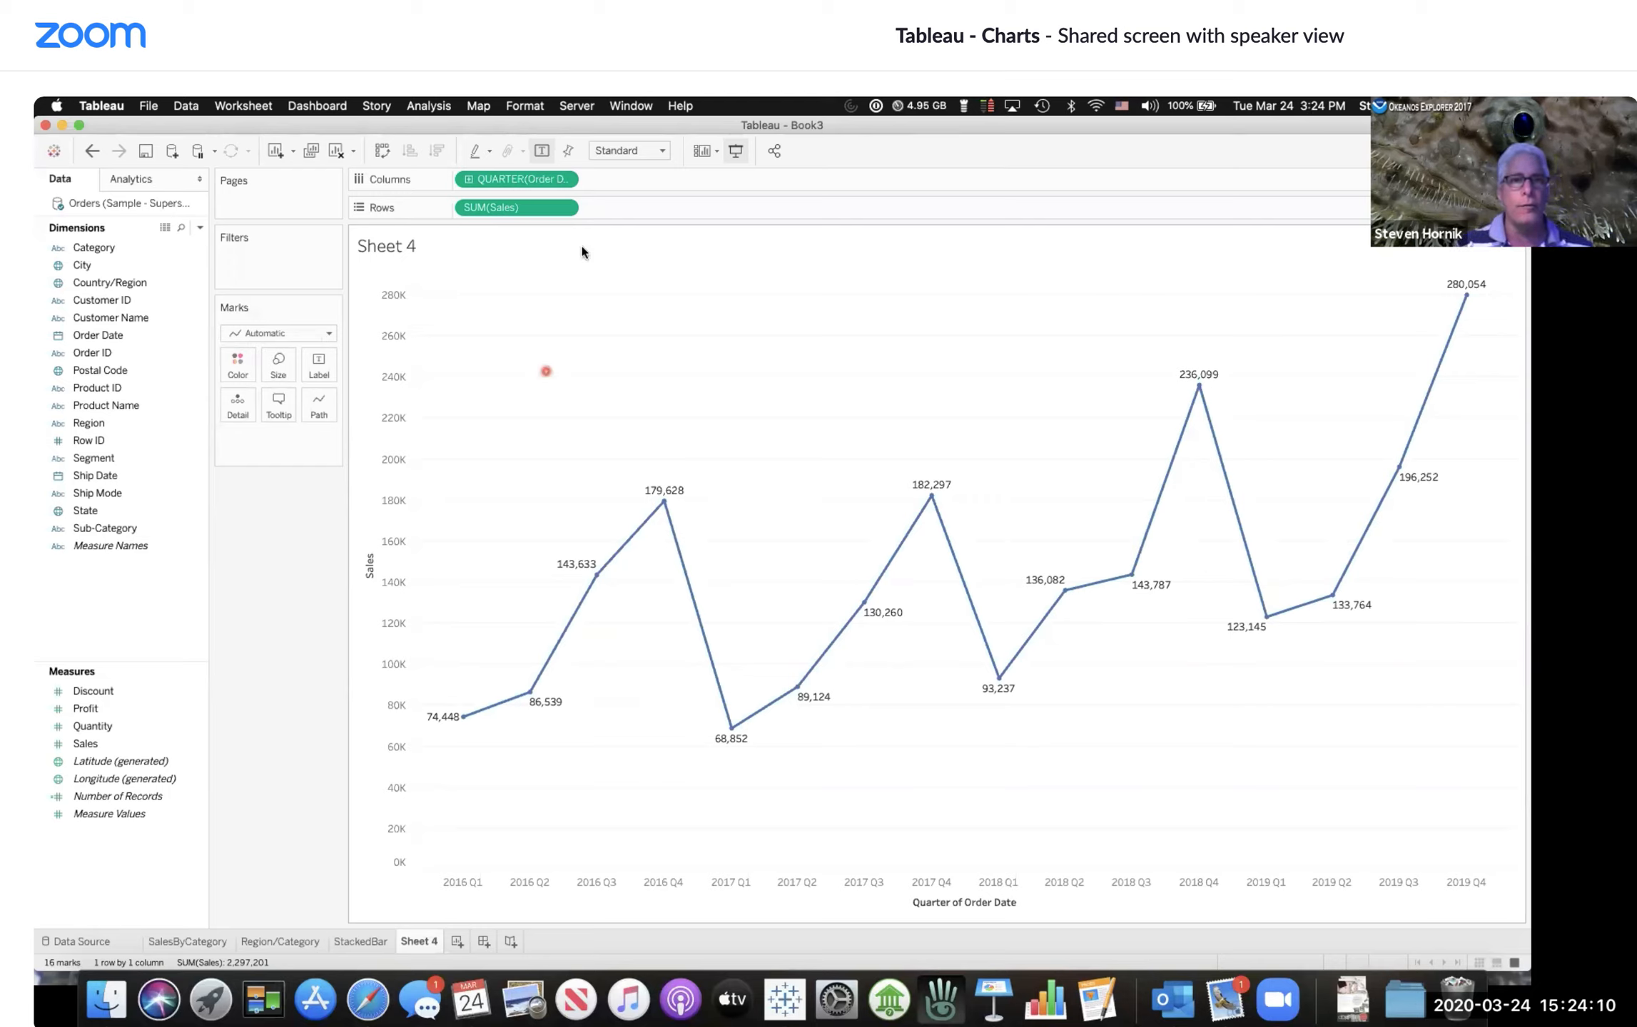
click(567, 184)
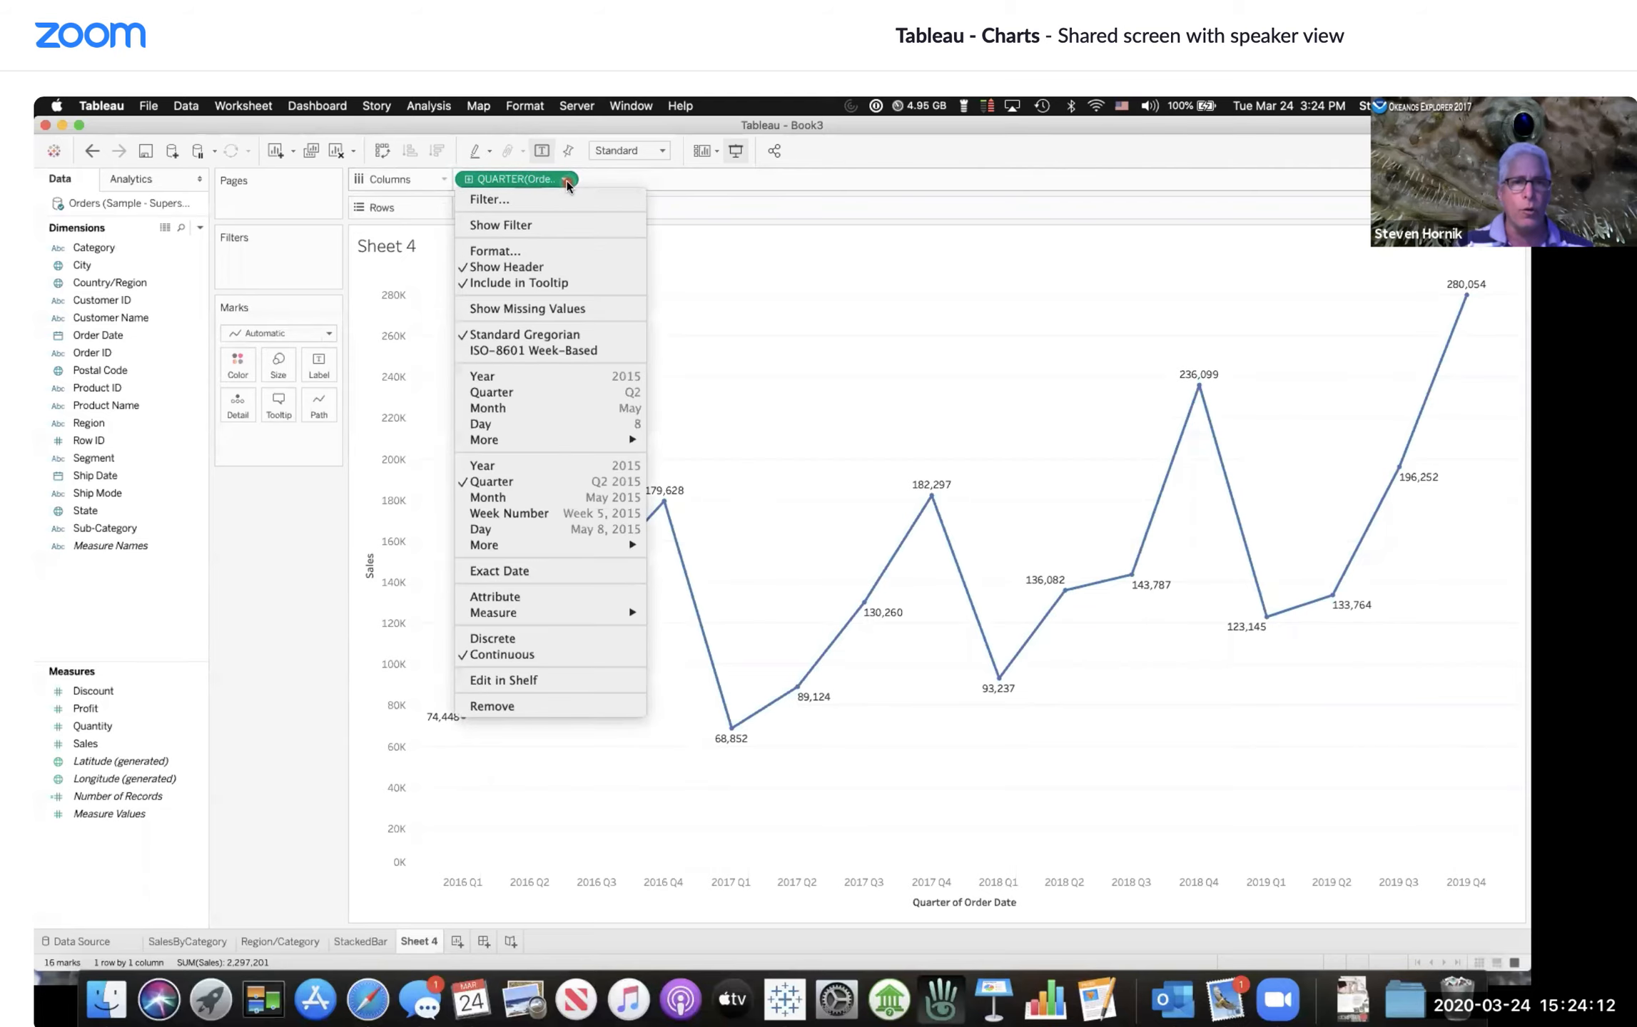
click(550, 378)
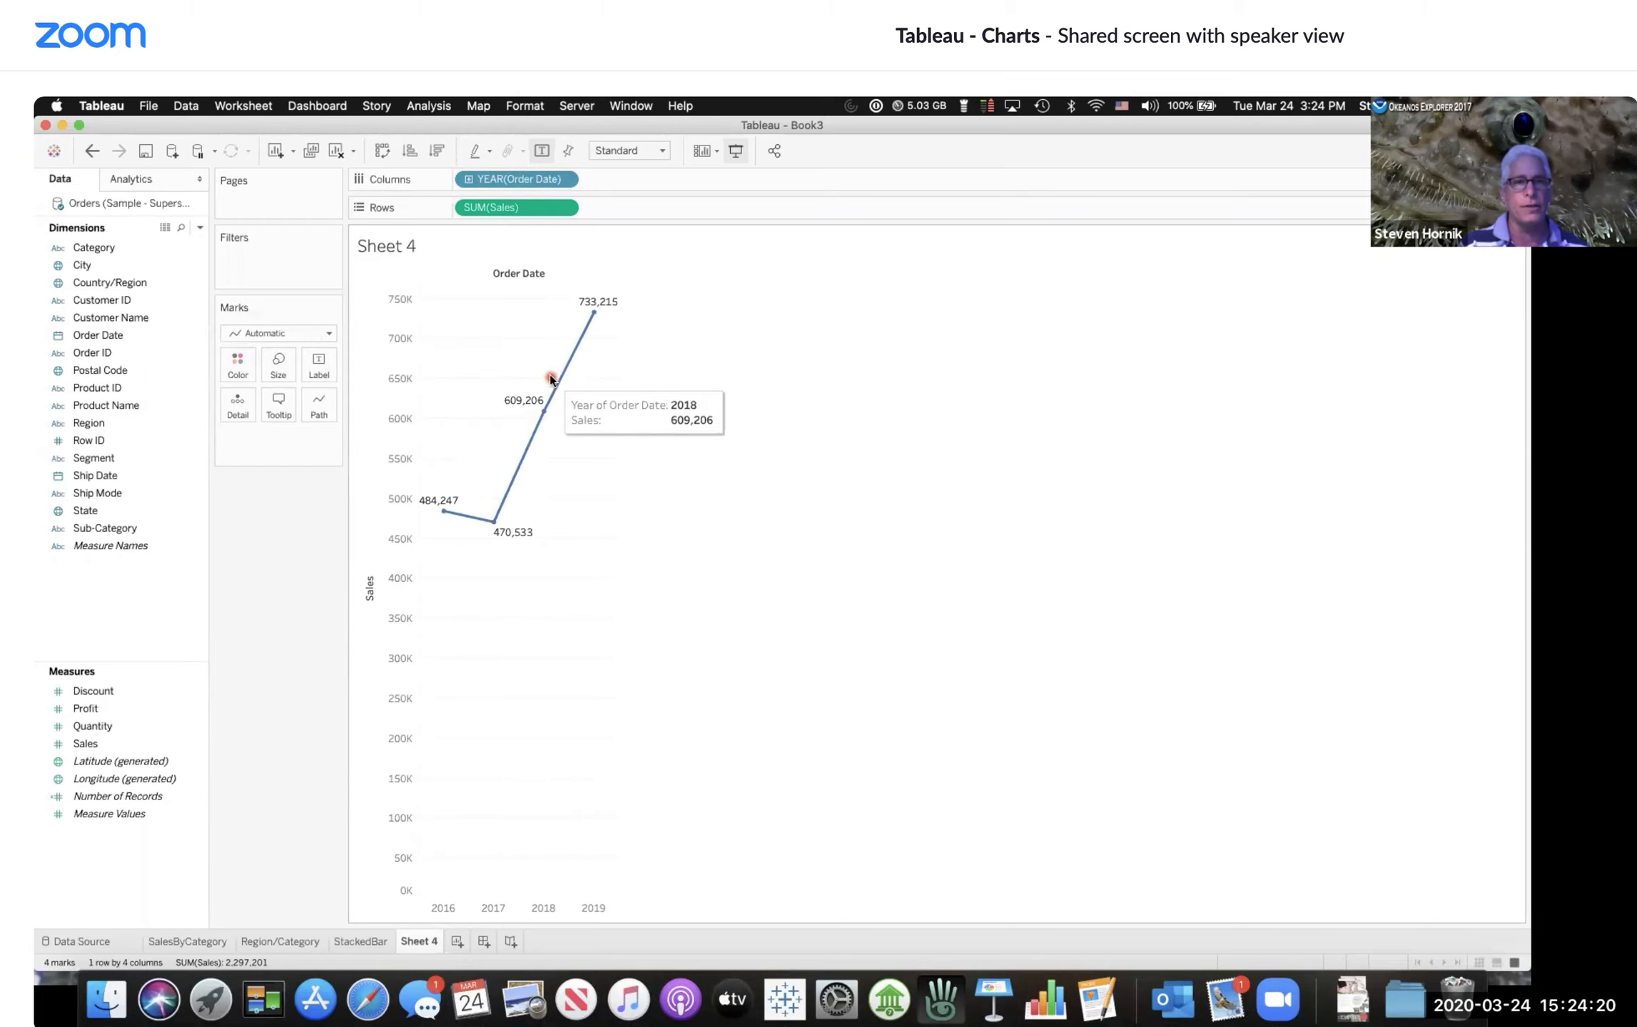
click(565, 179)
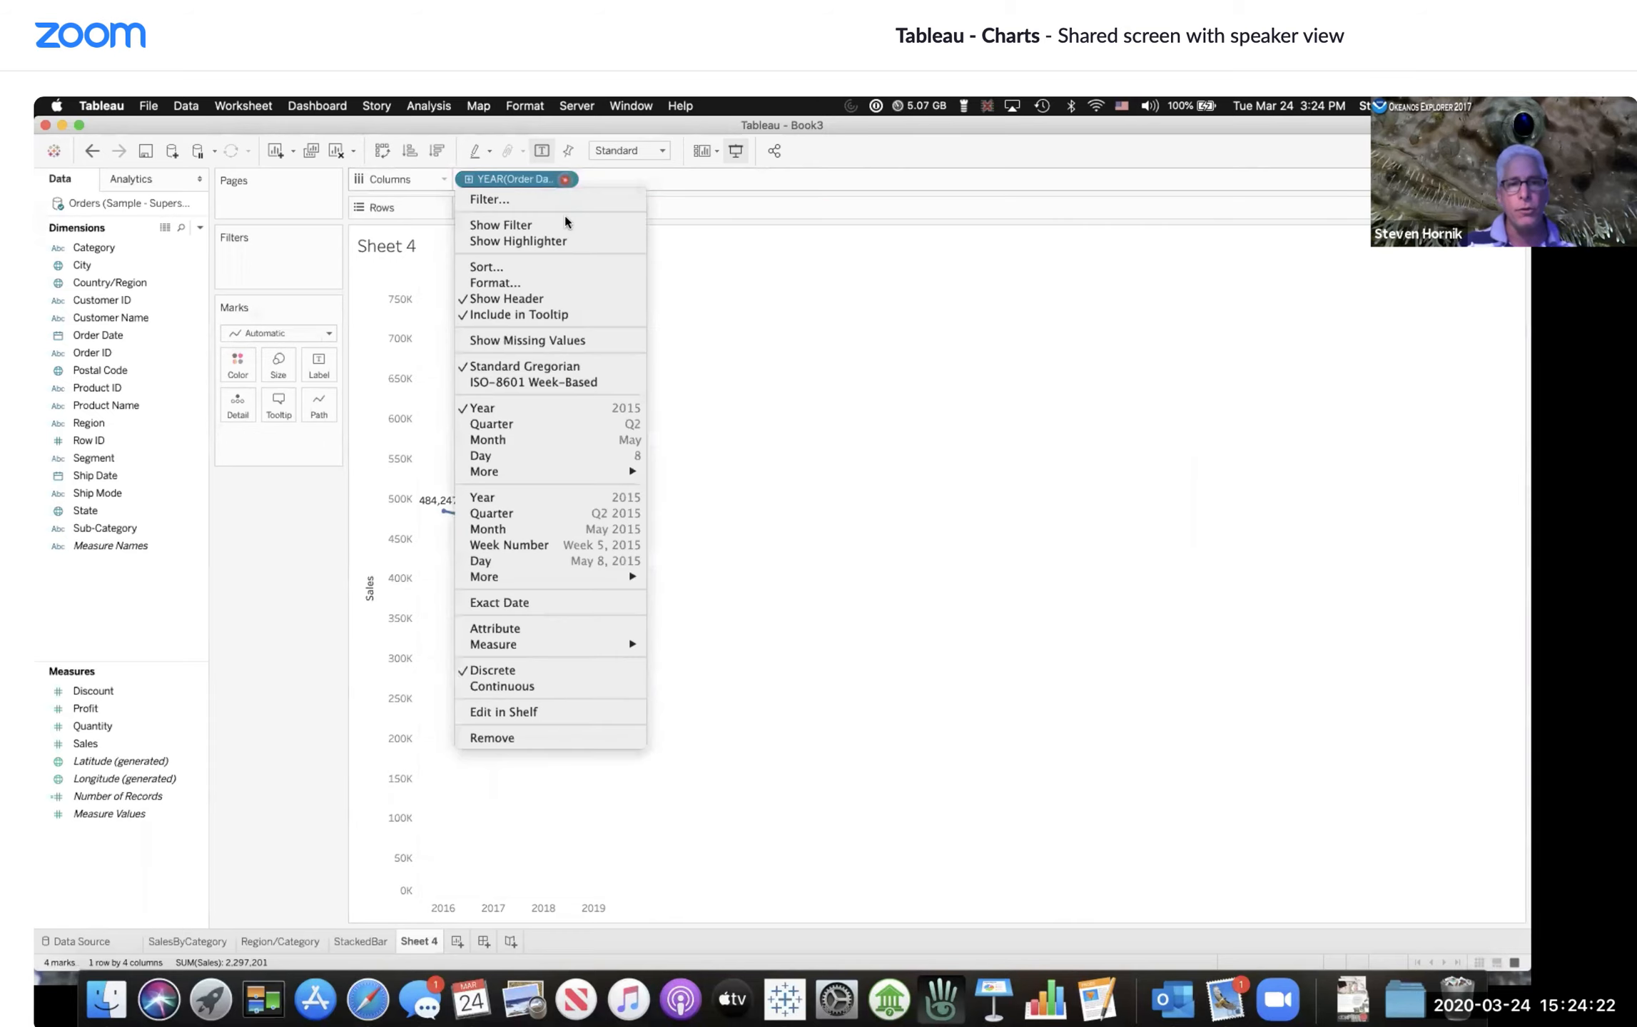
click(568, 514)
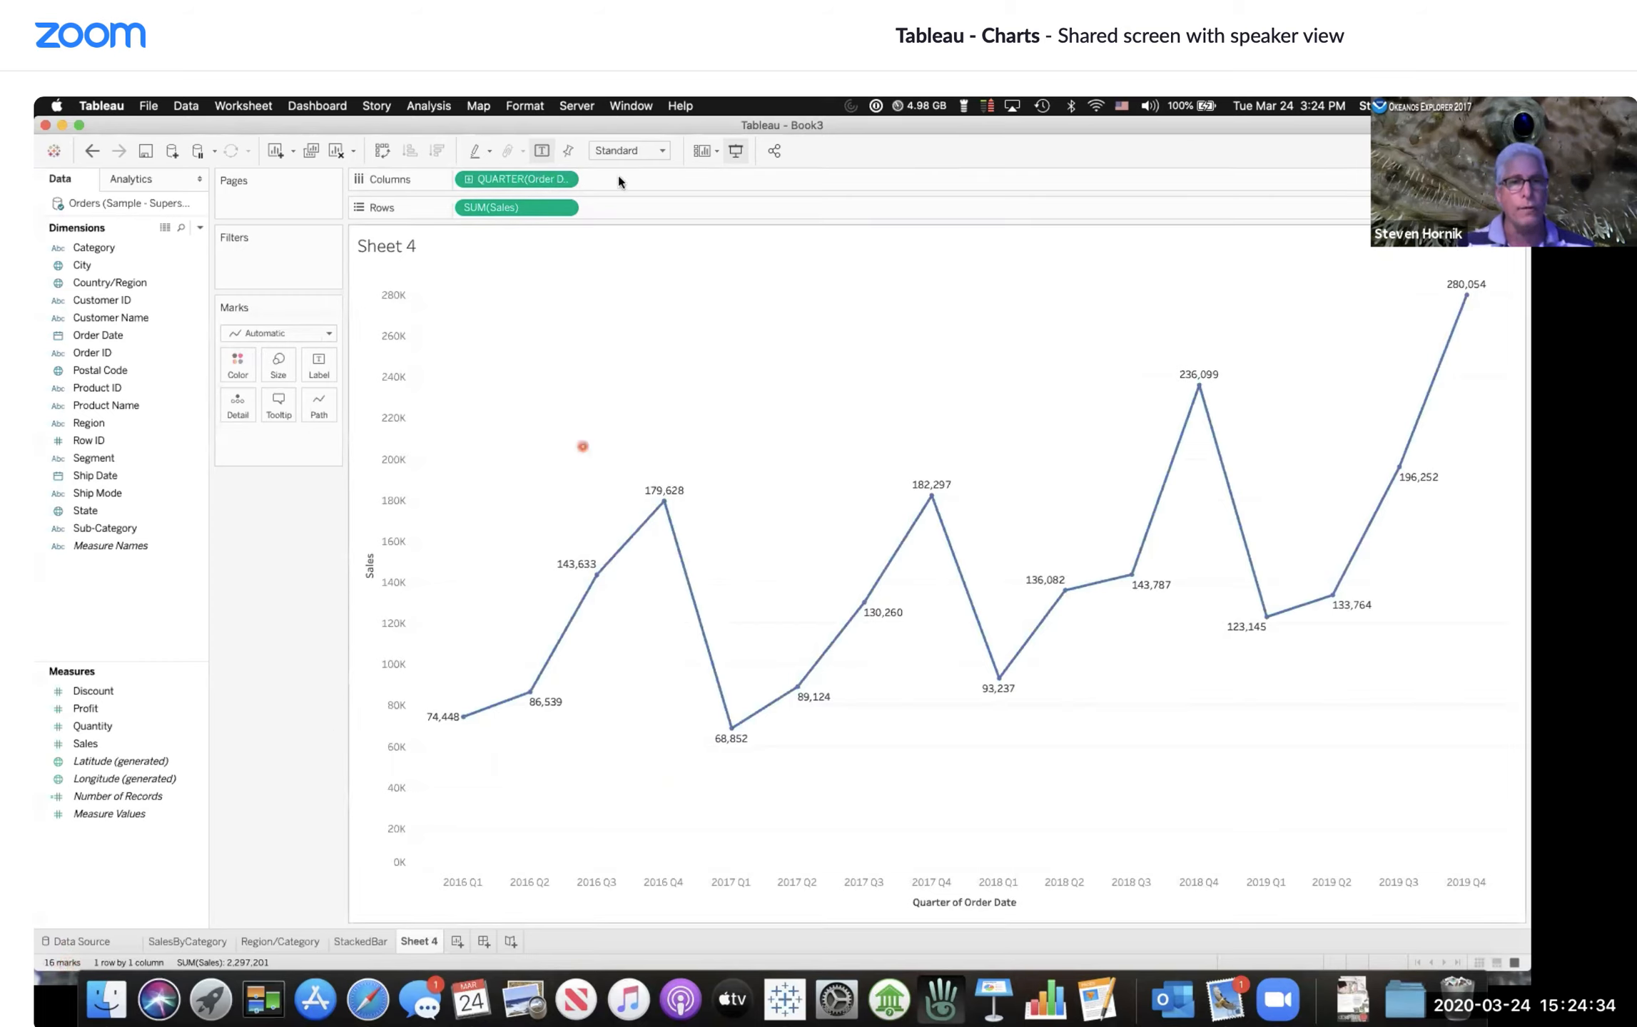
click(568, 181)
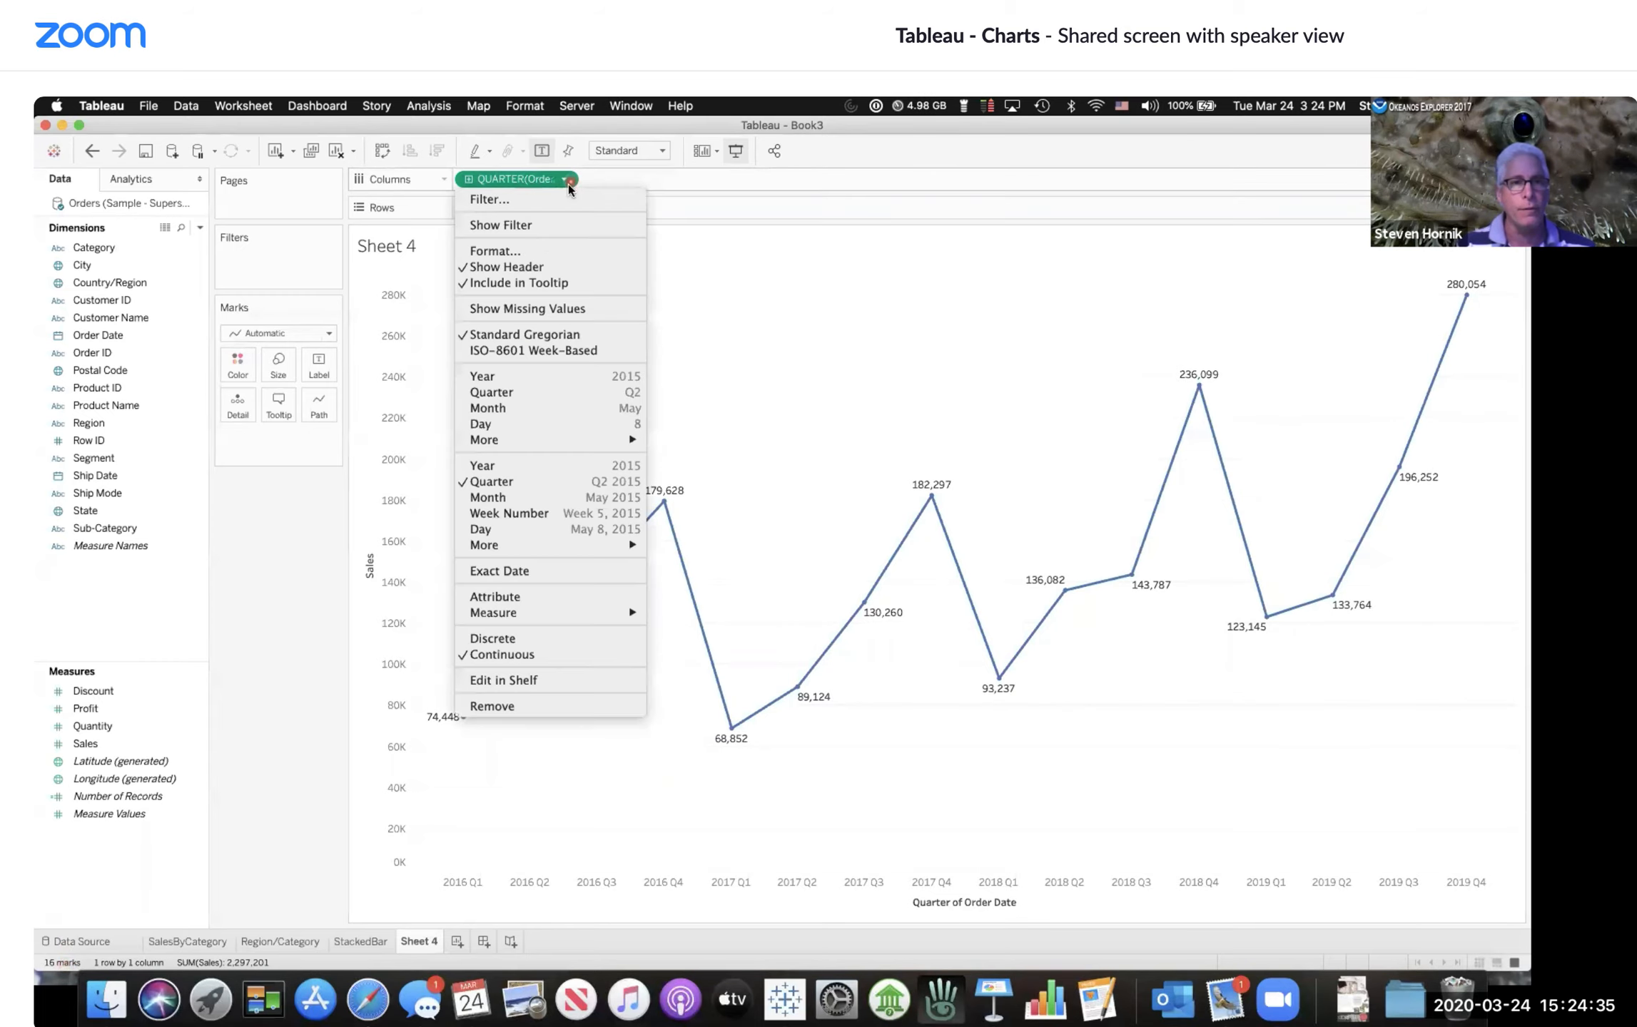
click(515, 377)
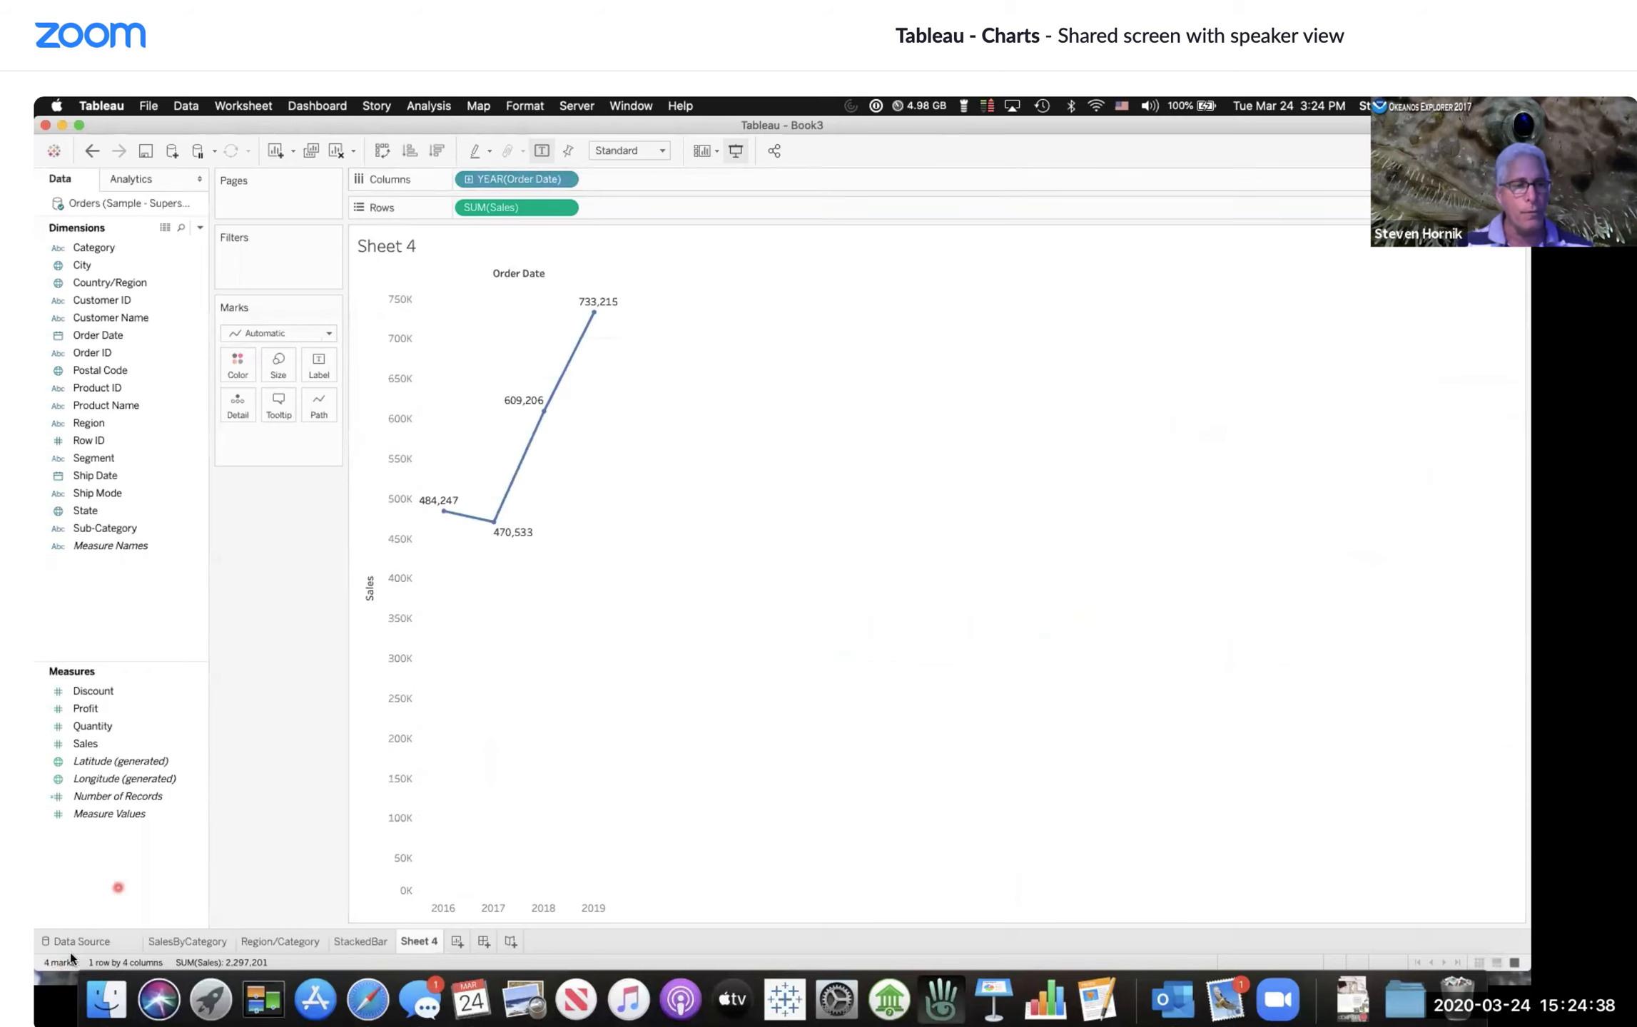
Step: Change the Order Date field to continuous quarters
mouse_move(477, 526)
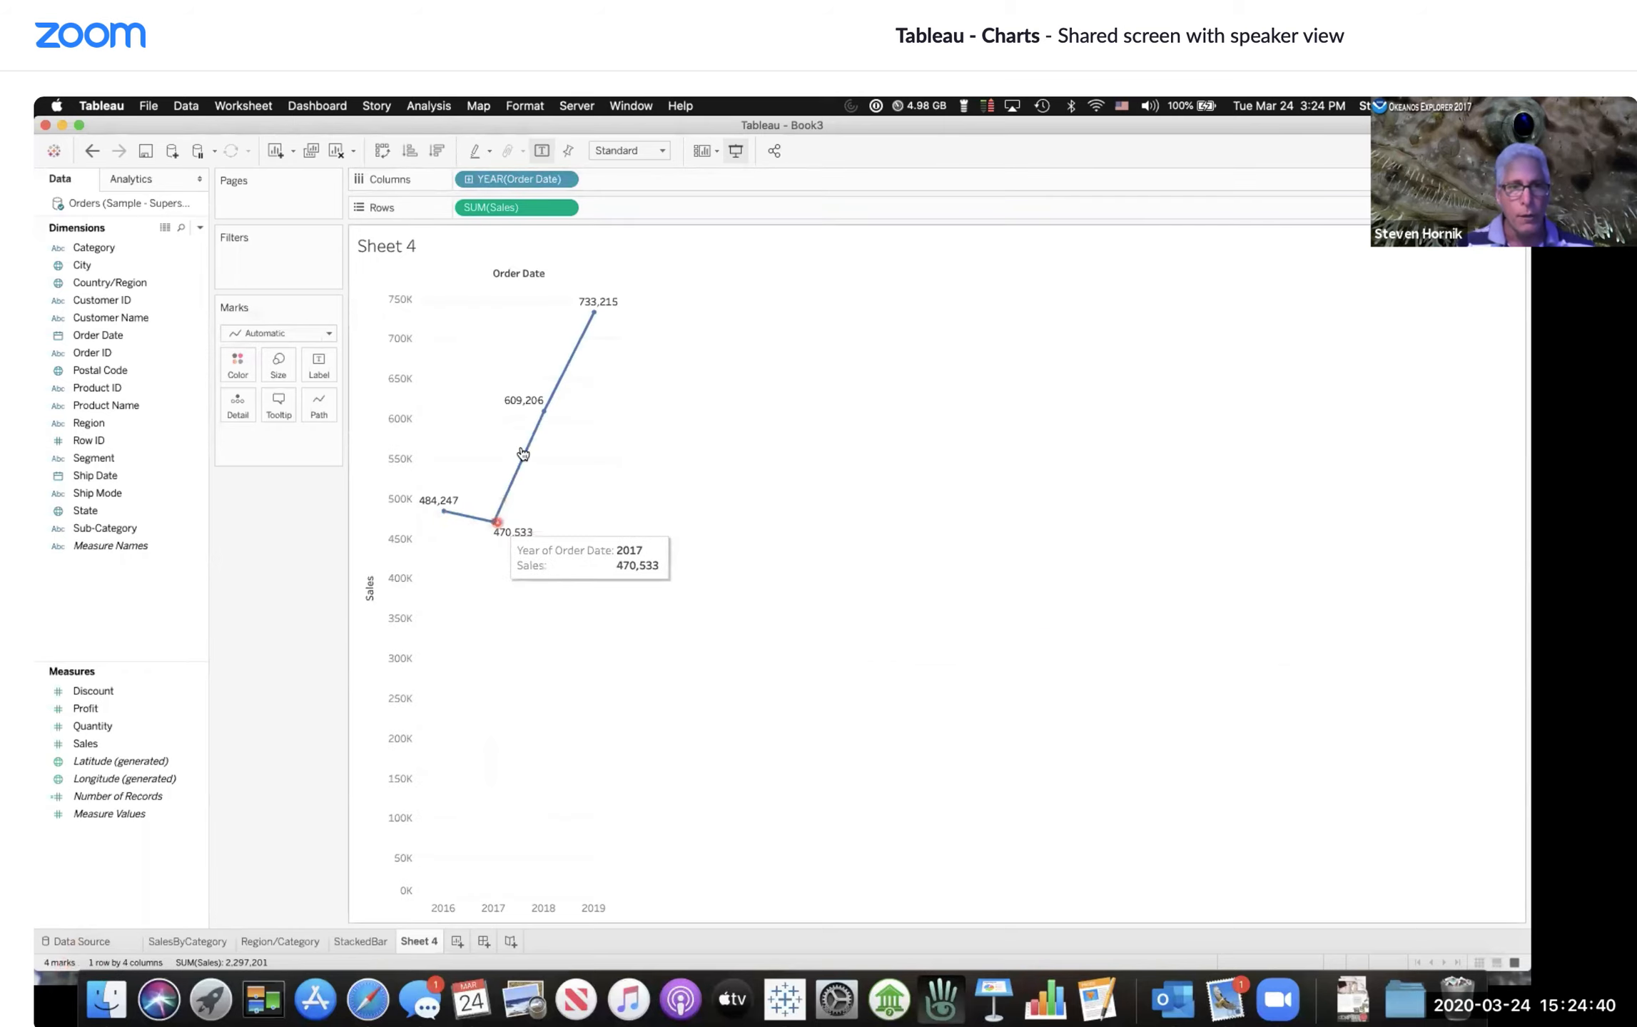
mouse_move(589, 318)
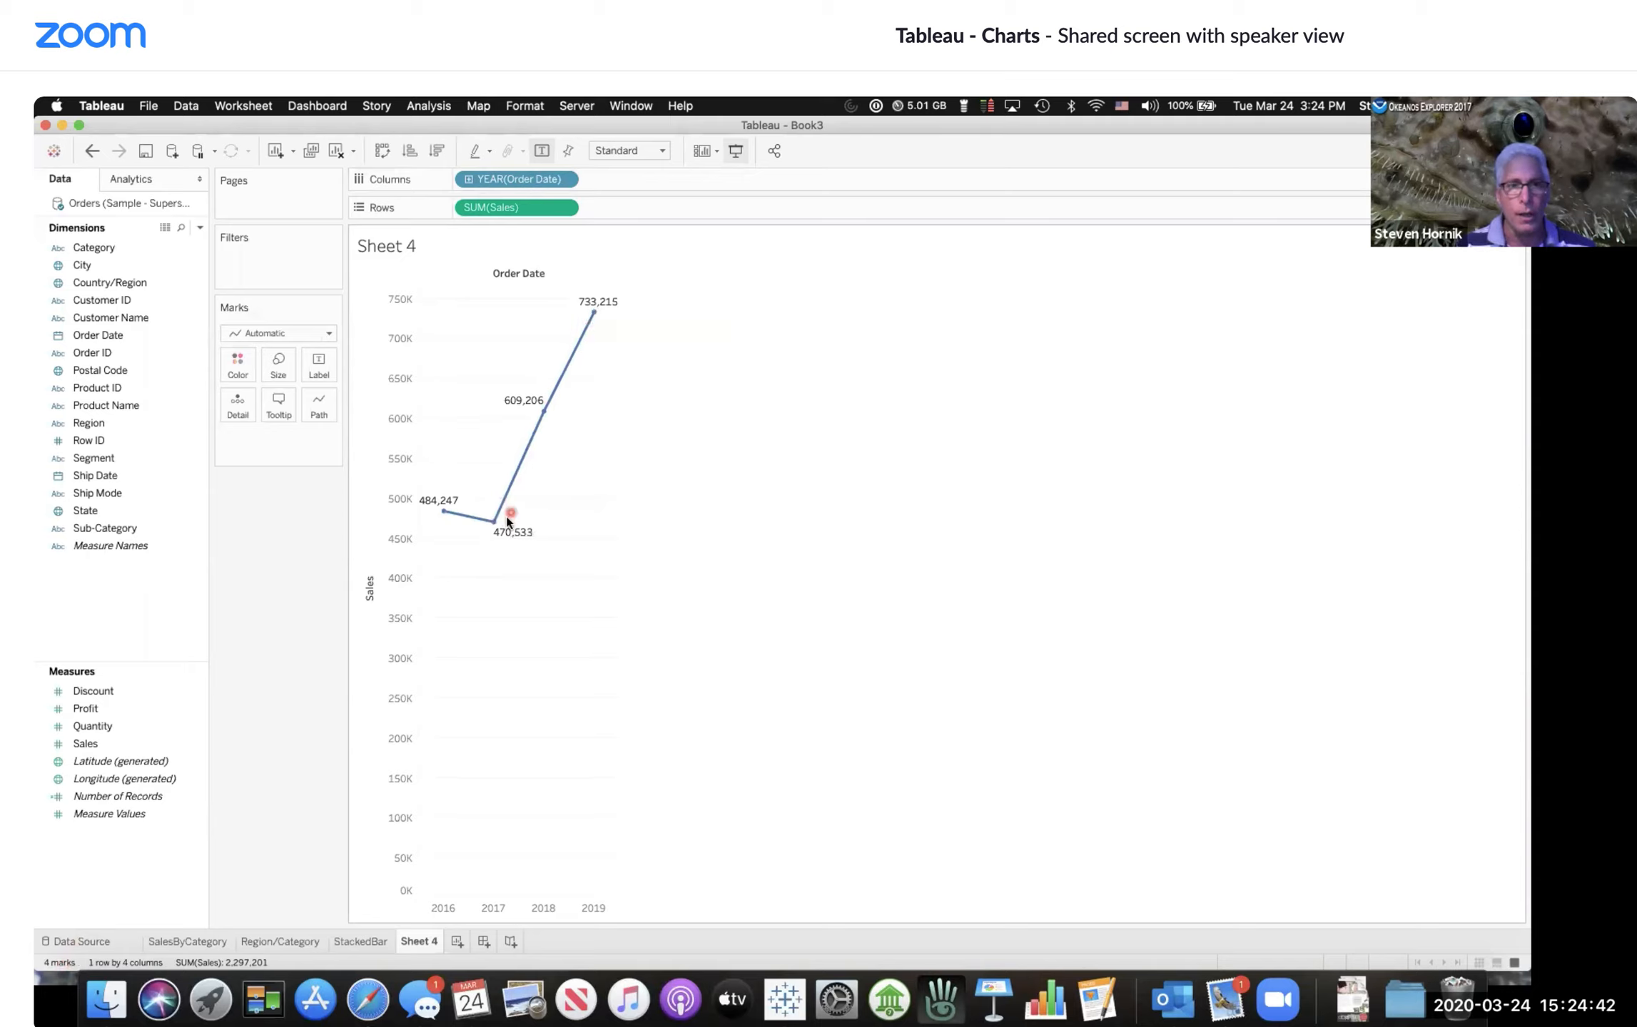
mouse_move(508, 463)
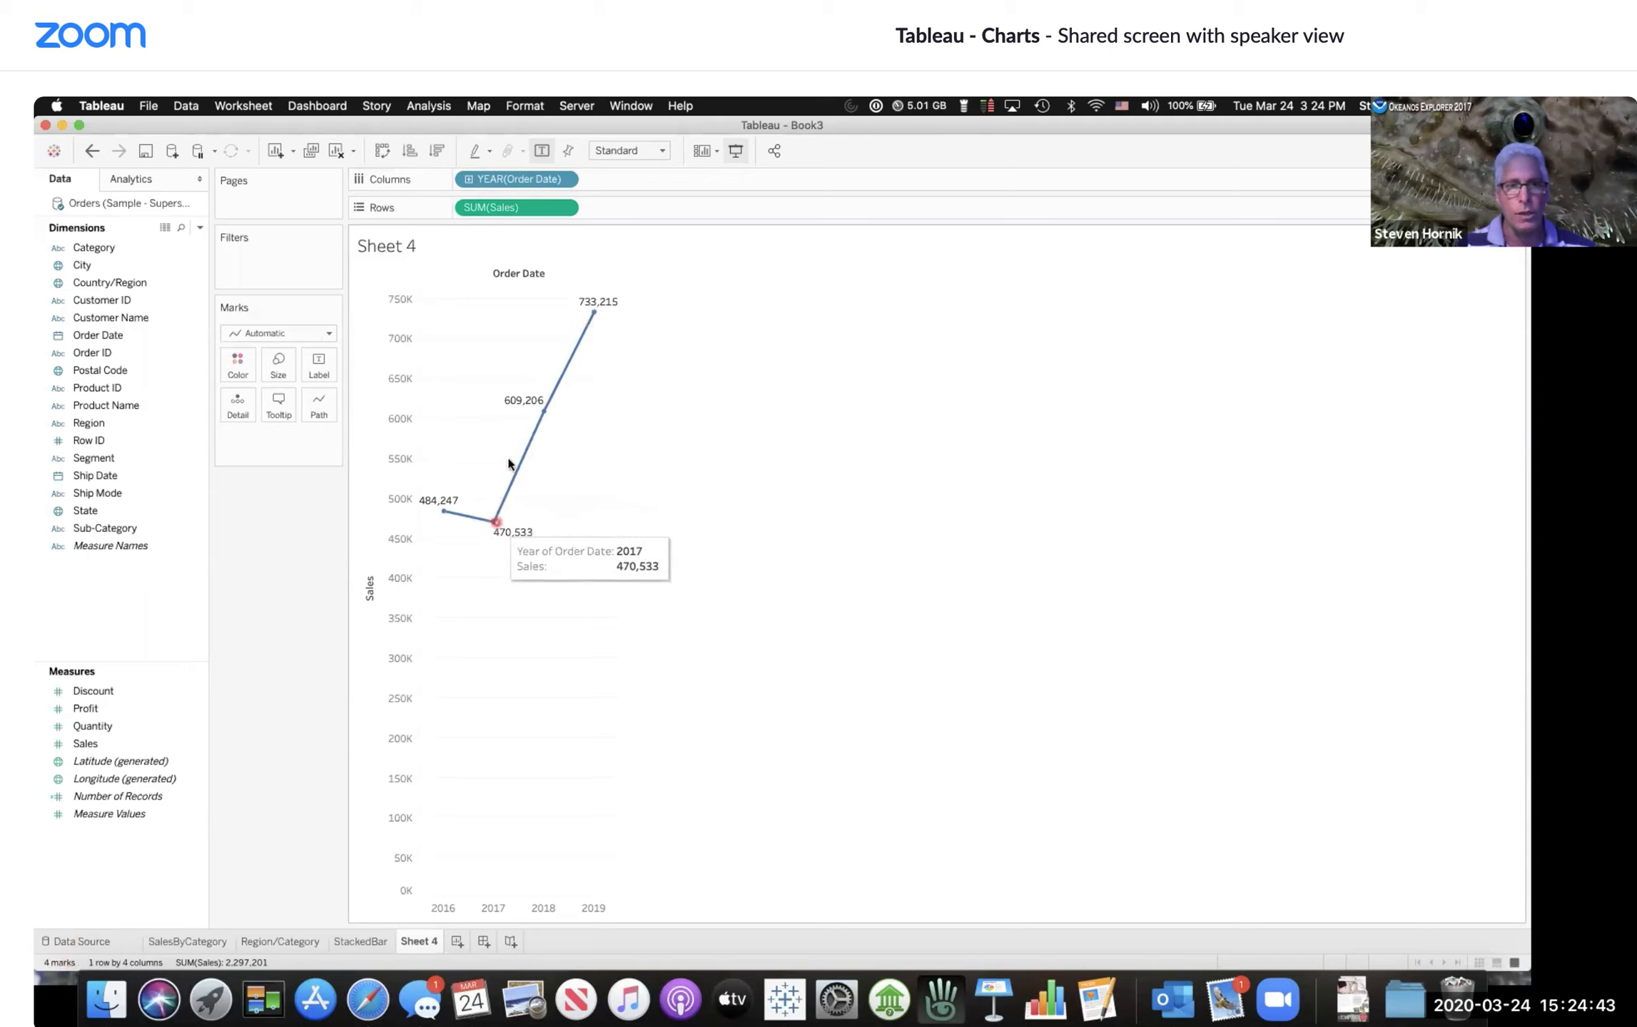
click(562, 179)
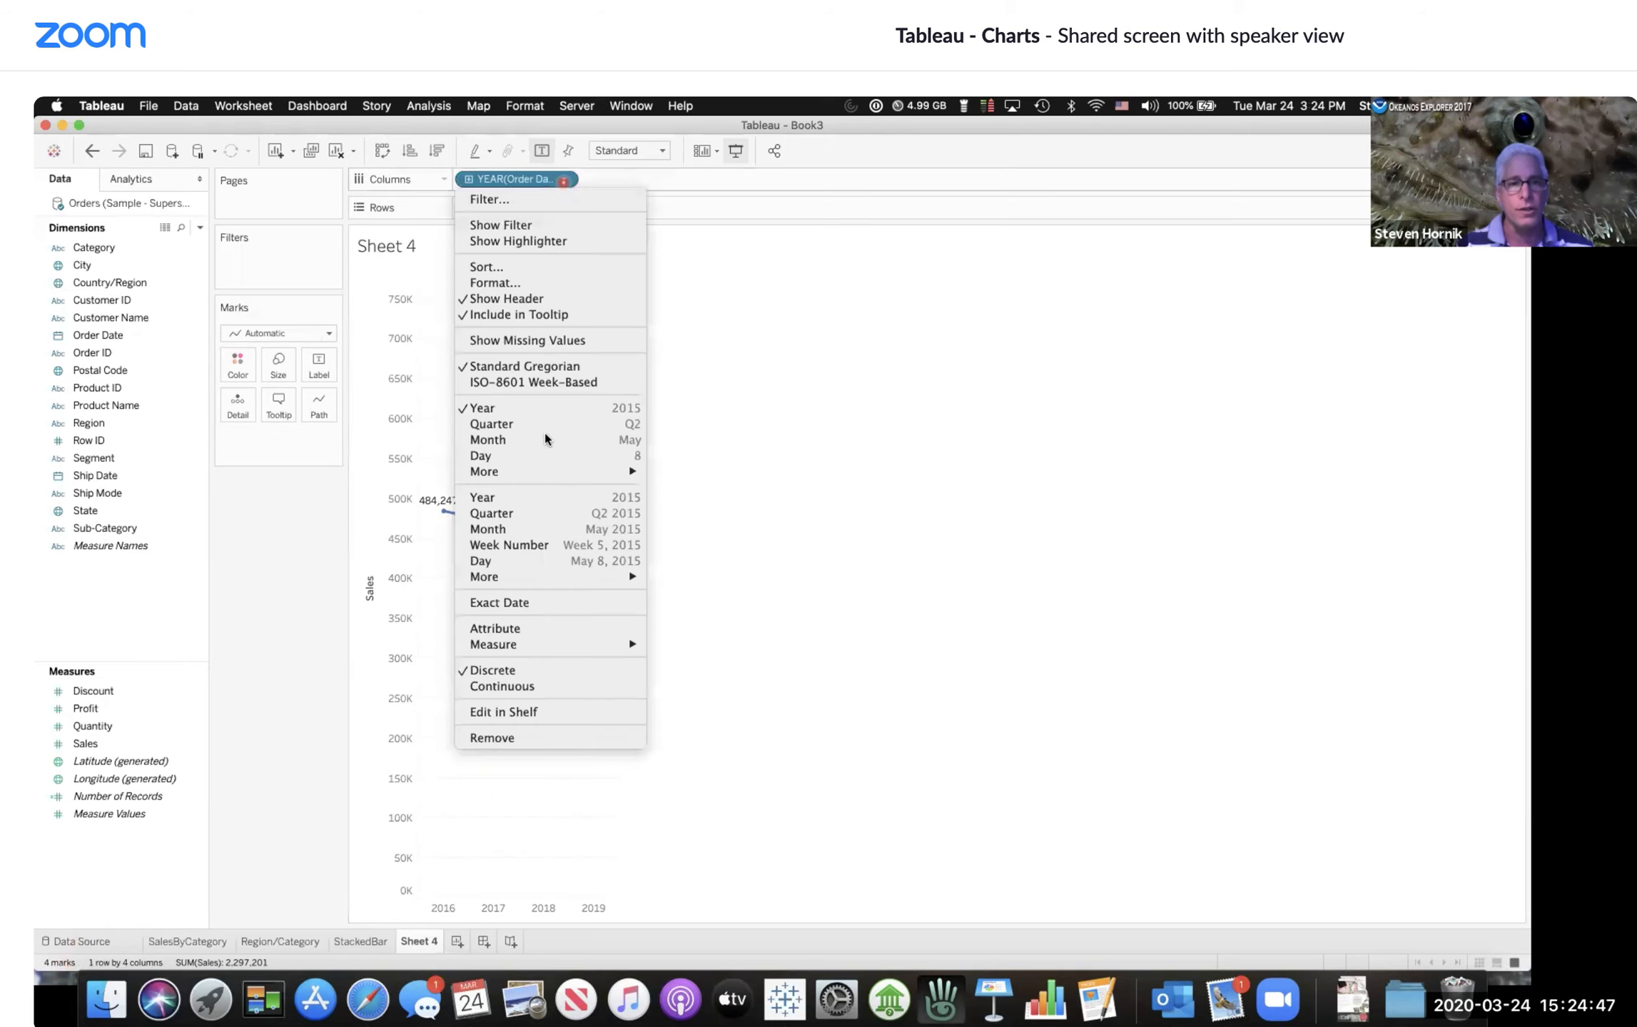
click(543, 514)
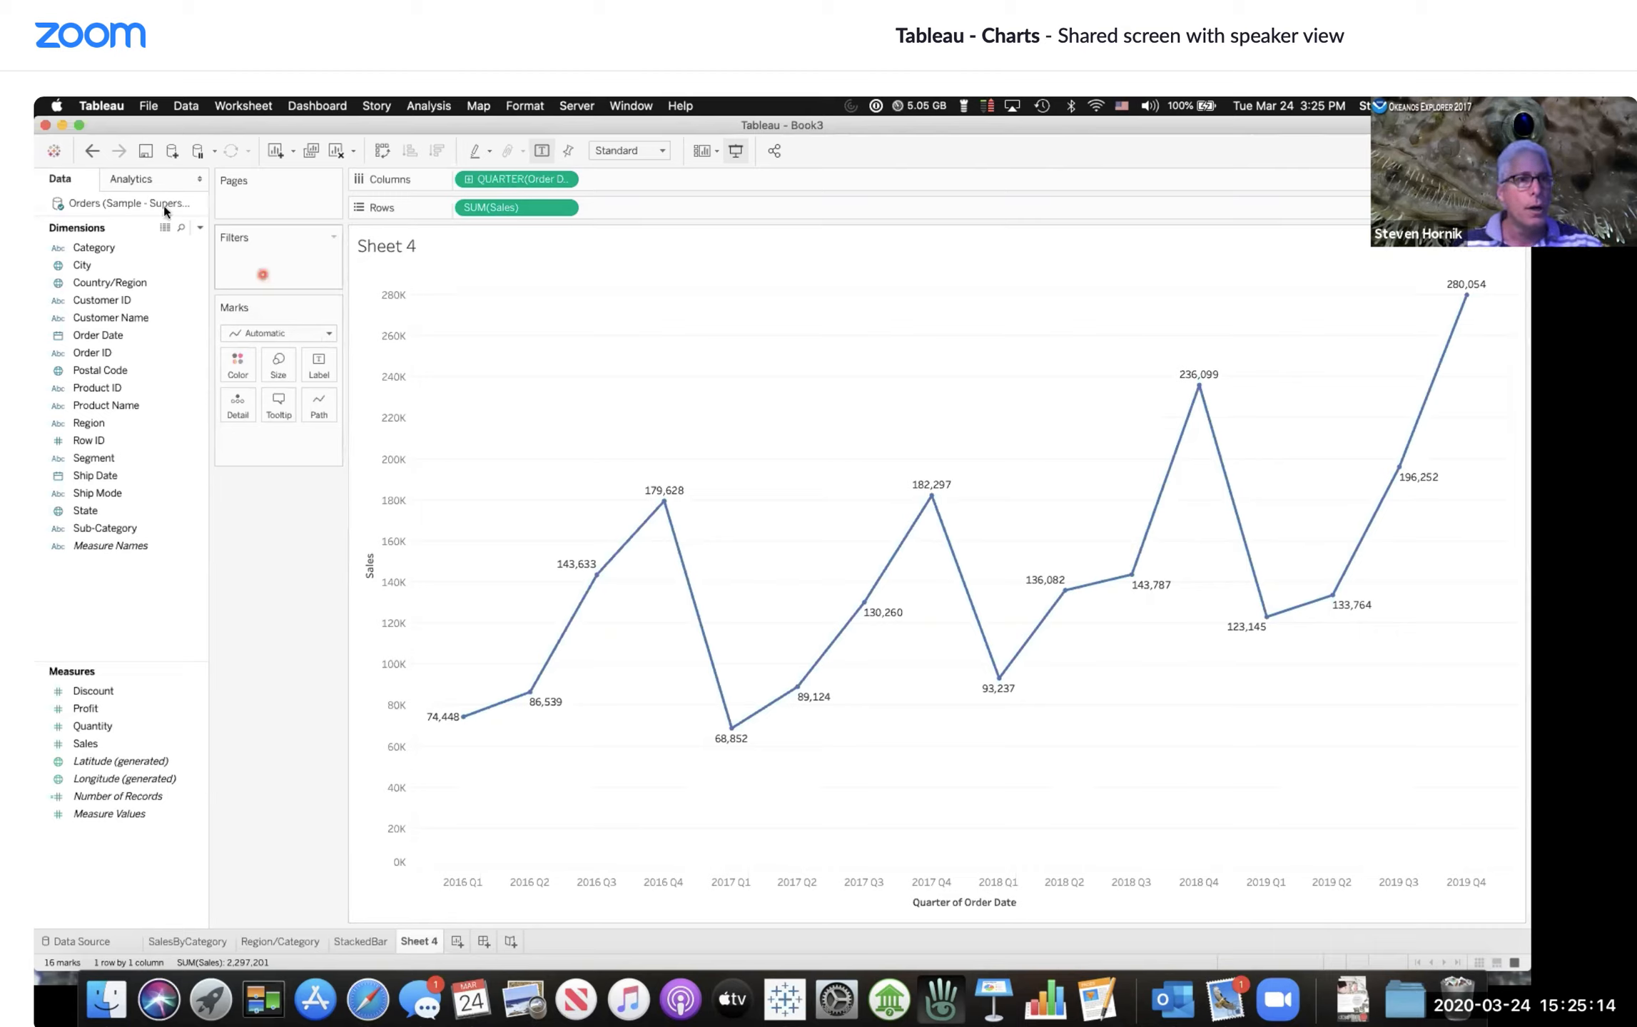
click(150, 181)
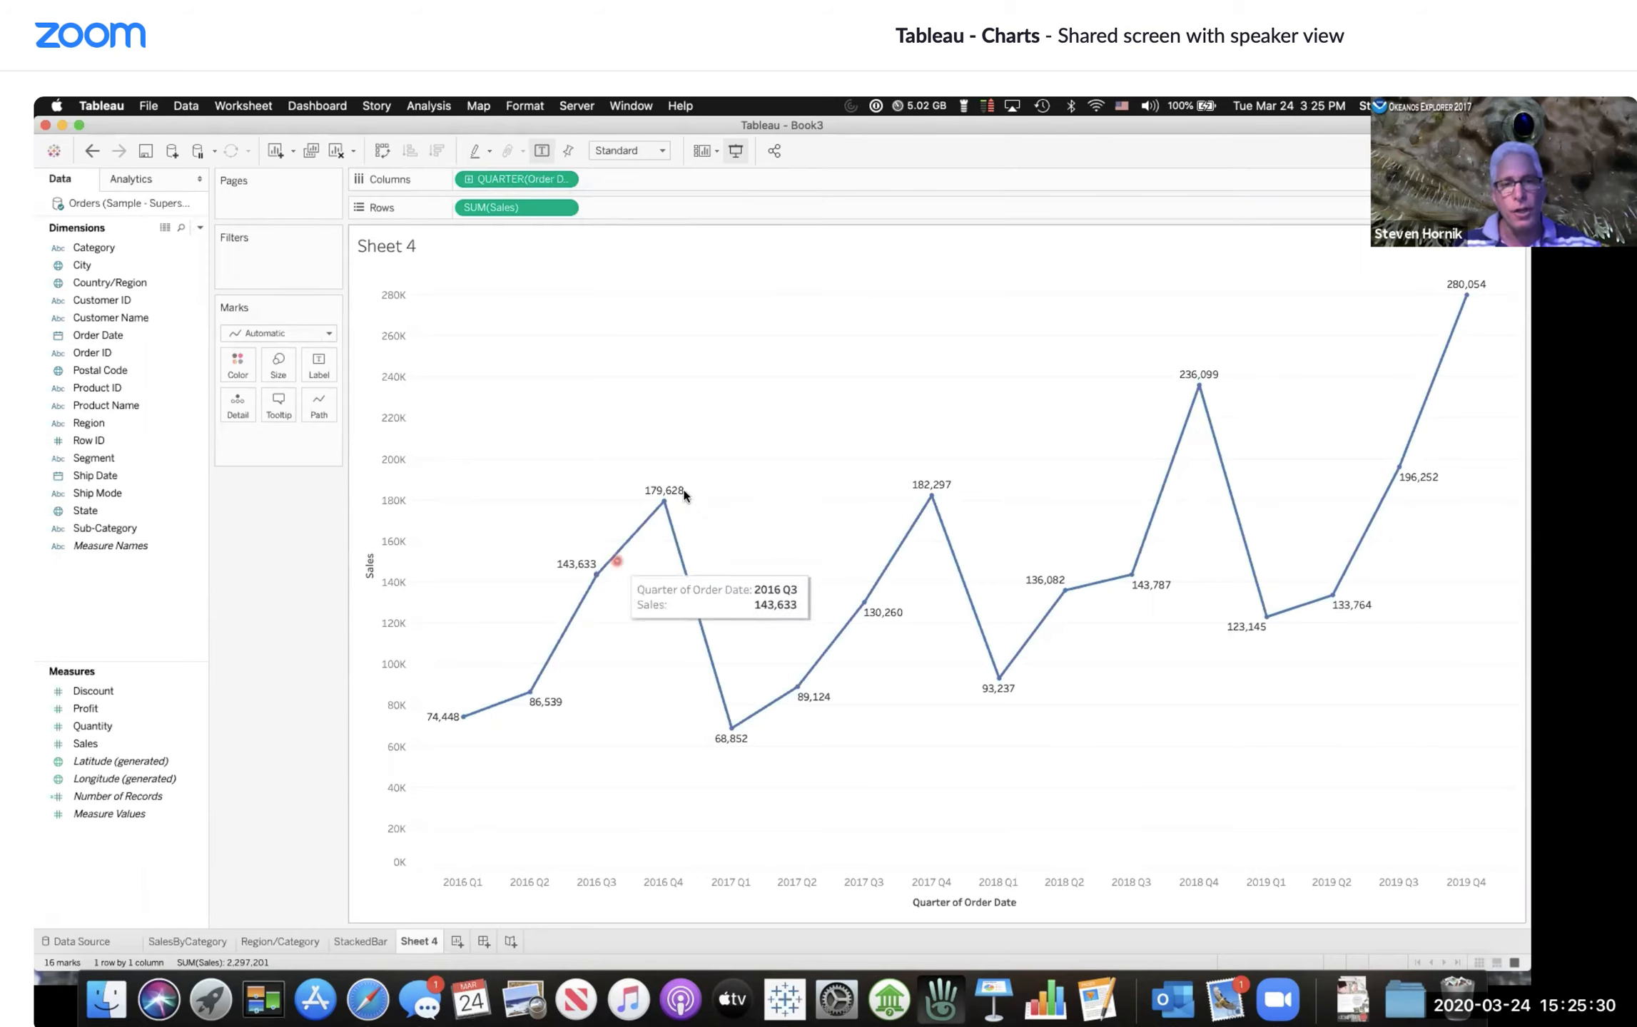
mouse_move(562, 643)
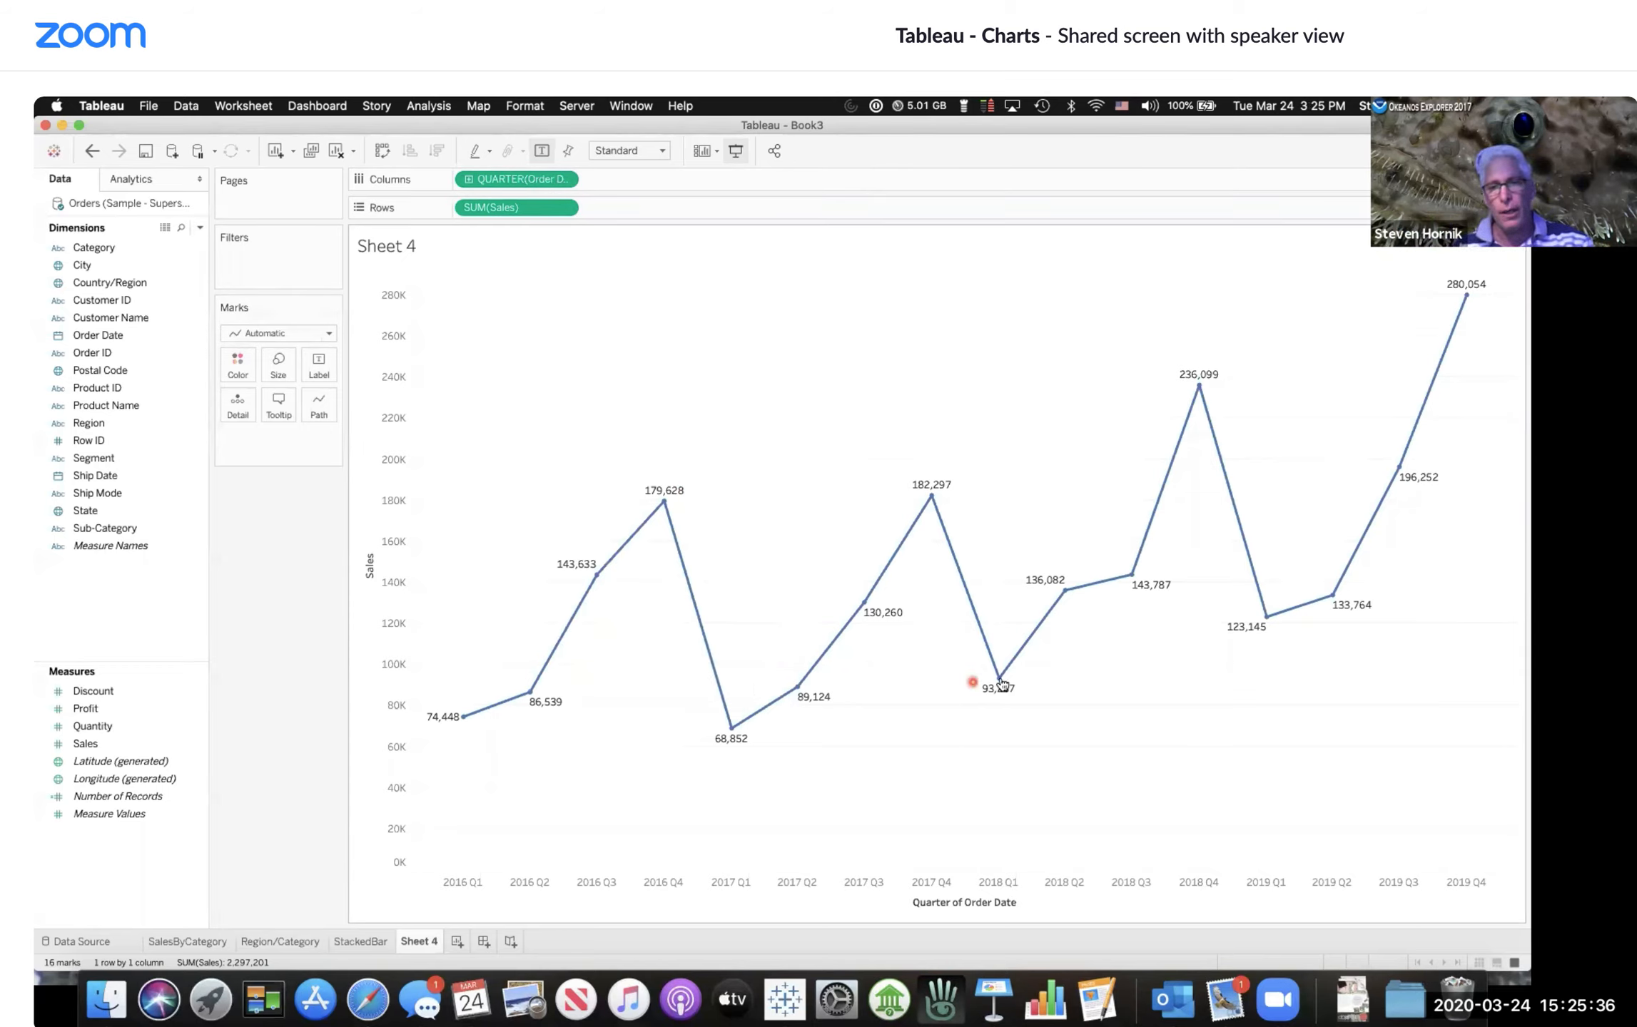
mouse_move(1002, 684)
mouse_move(1268, 622)
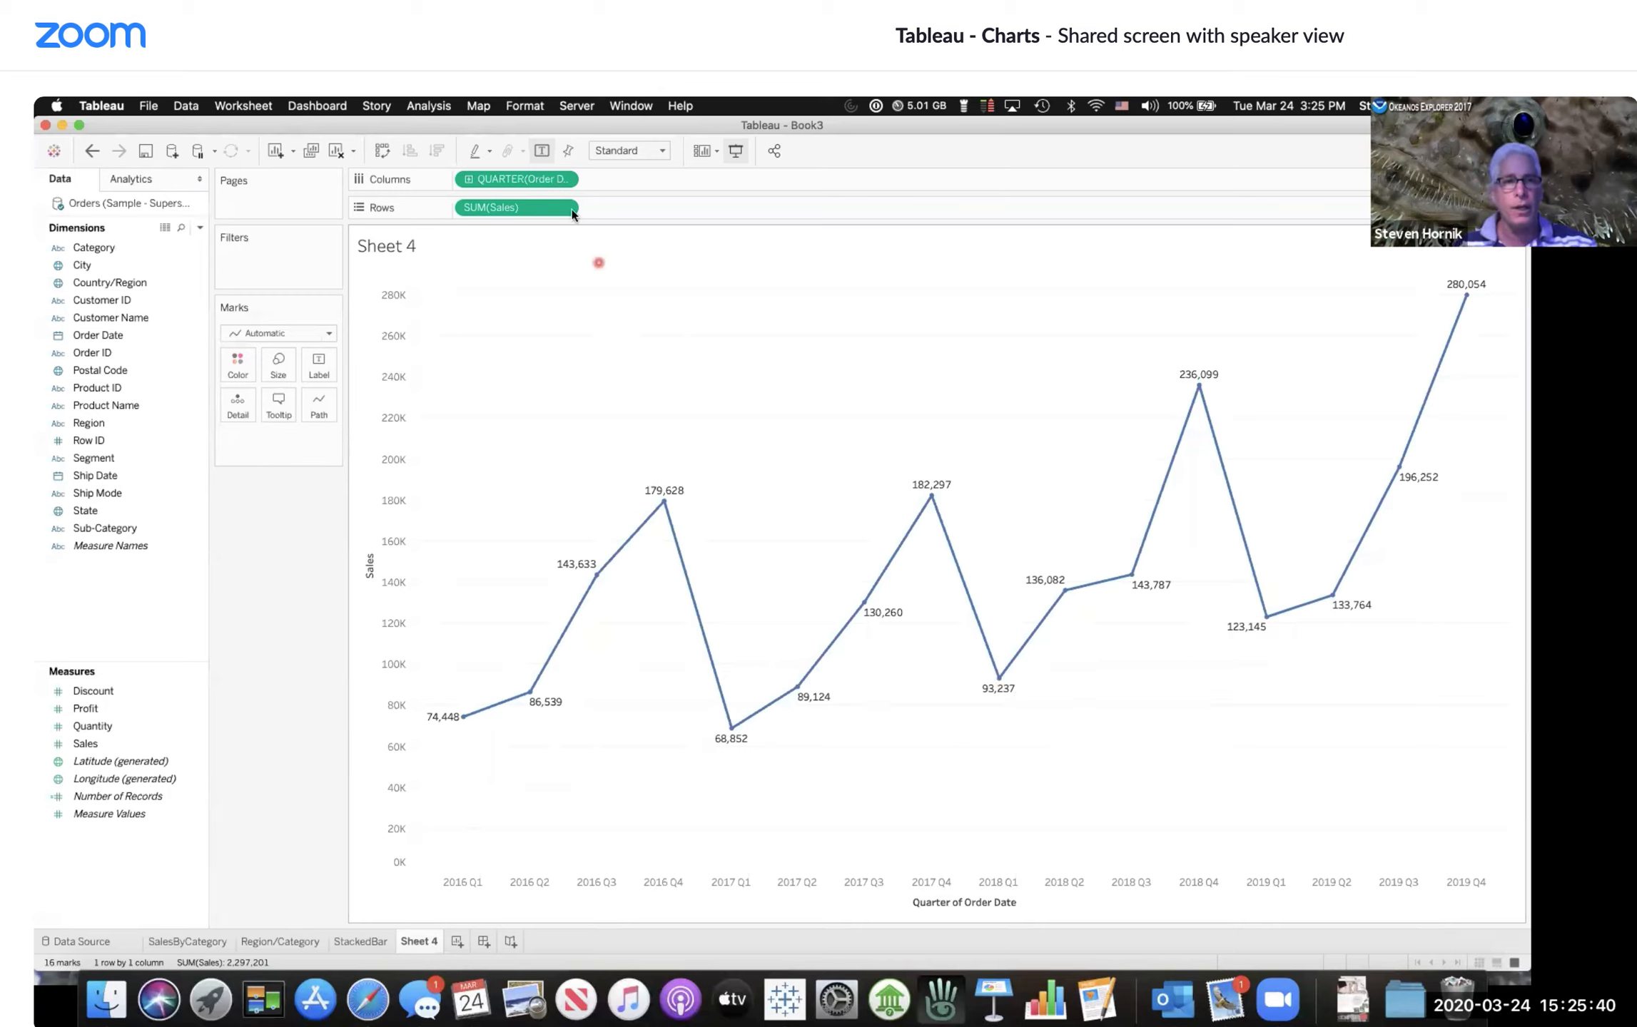
Step: Change the Order Date field to discrete Quarter to plot sales for Q1 through Q4
click(565, 181)
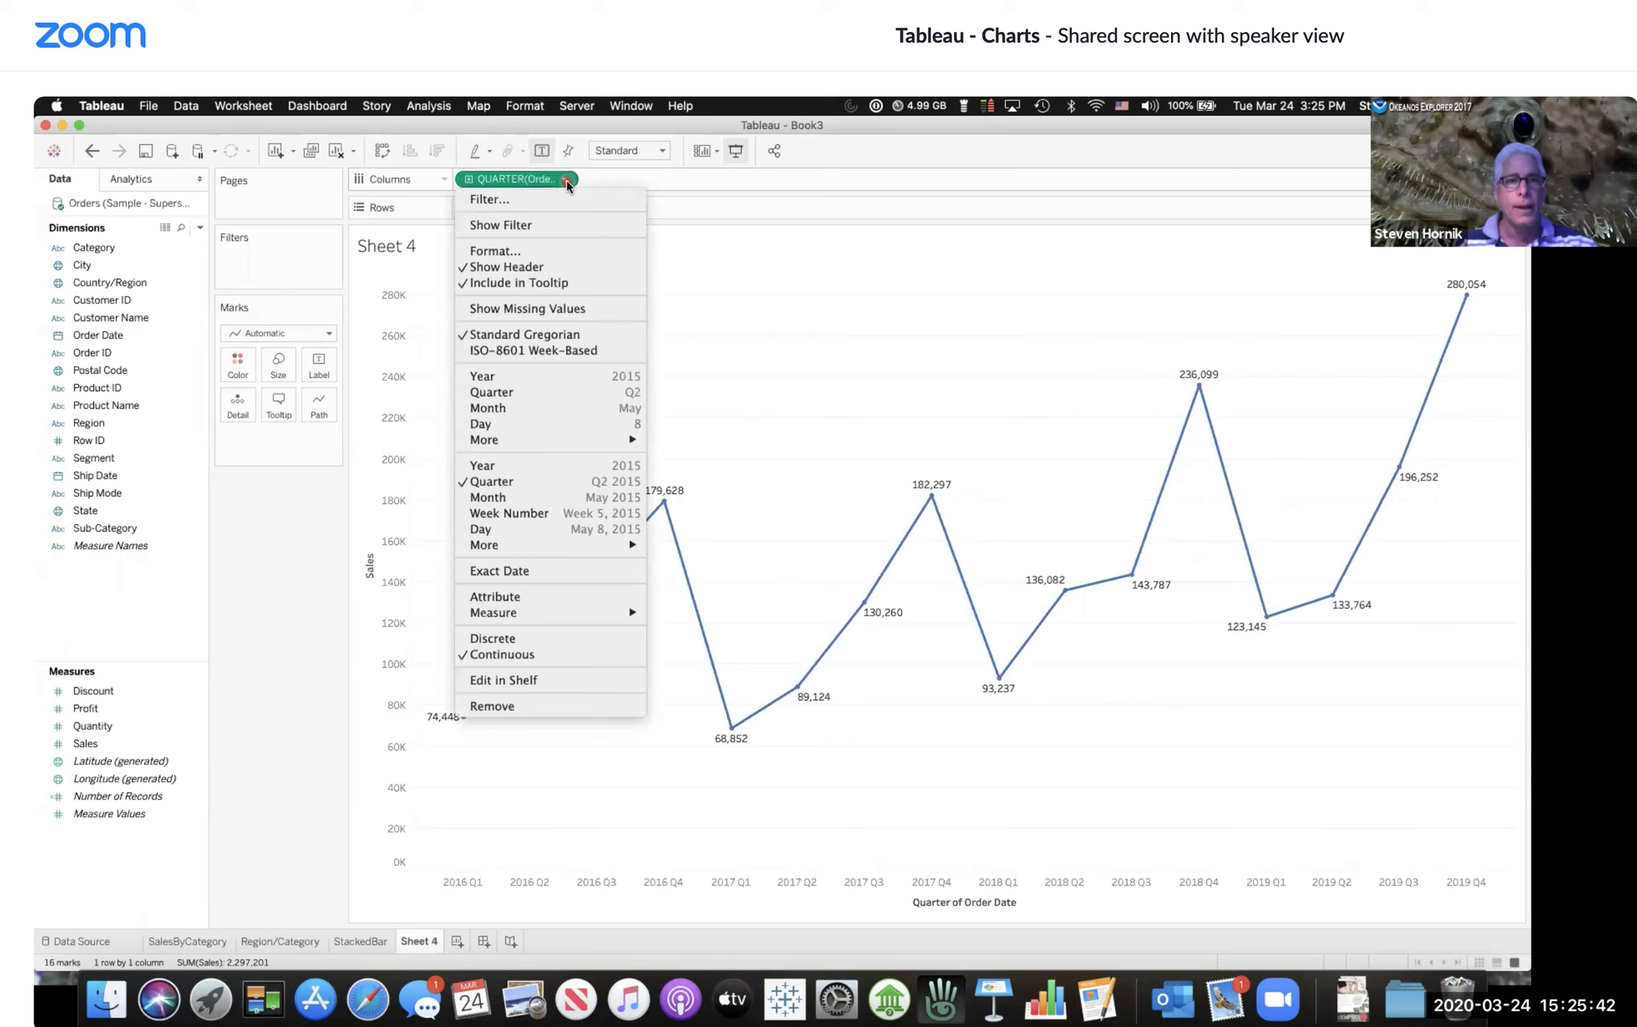
click(503, 393)
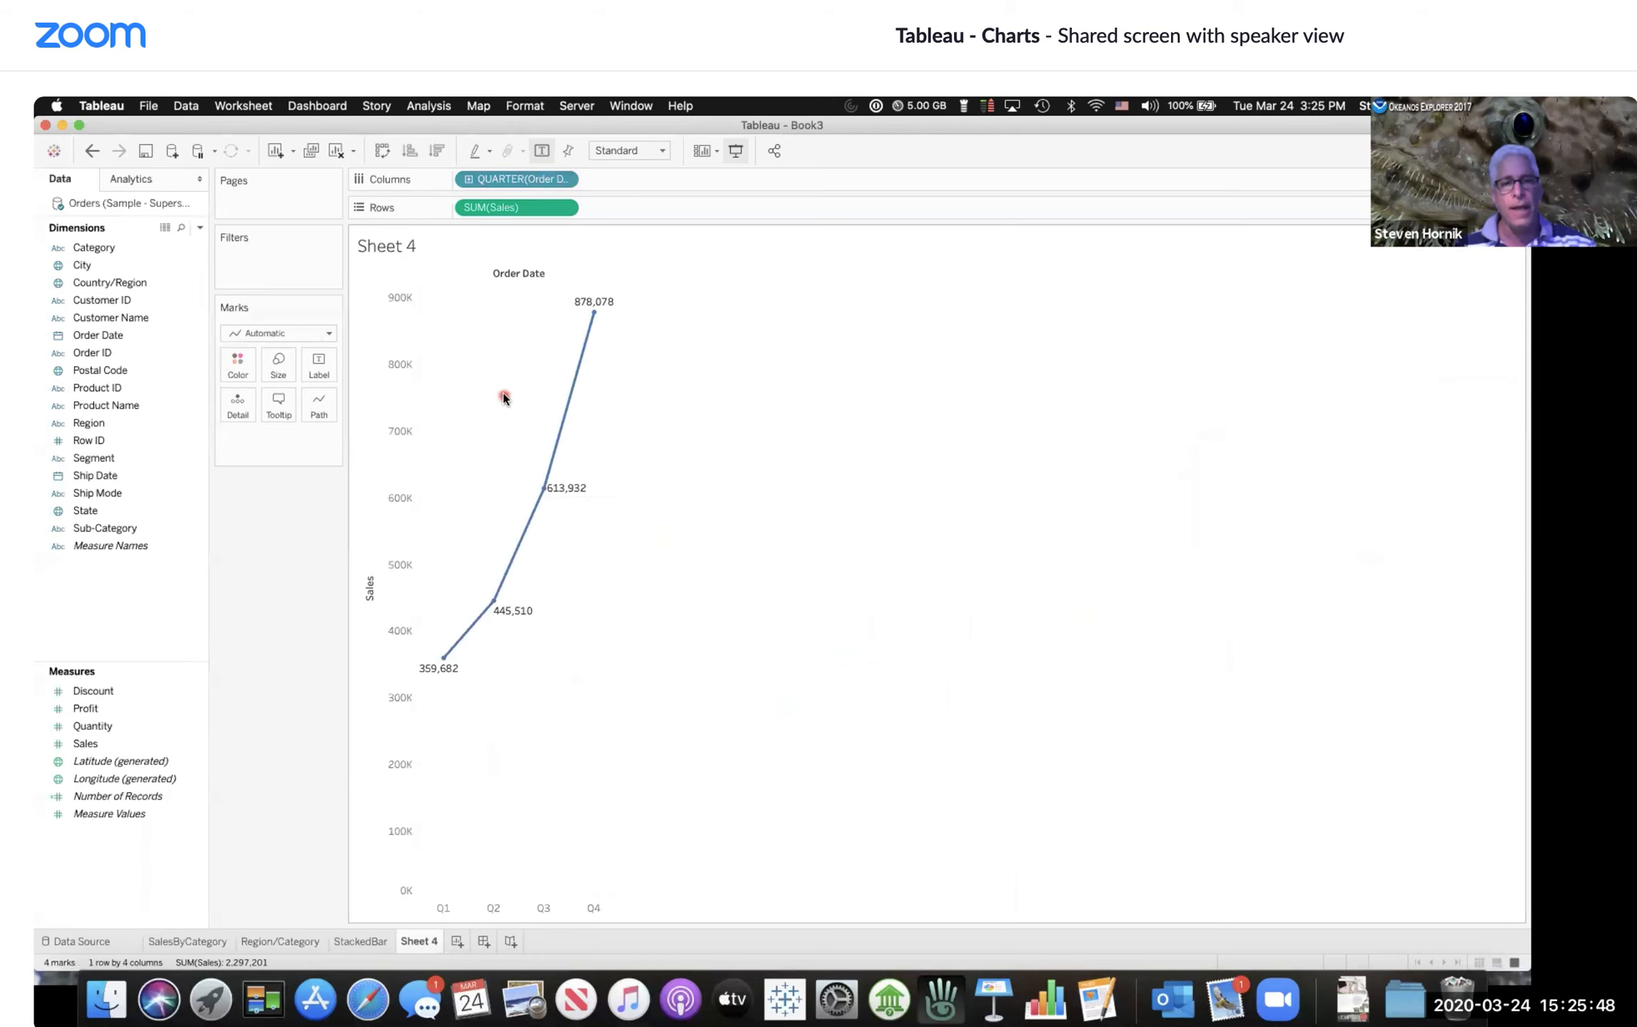
mouse_move(443, 661)
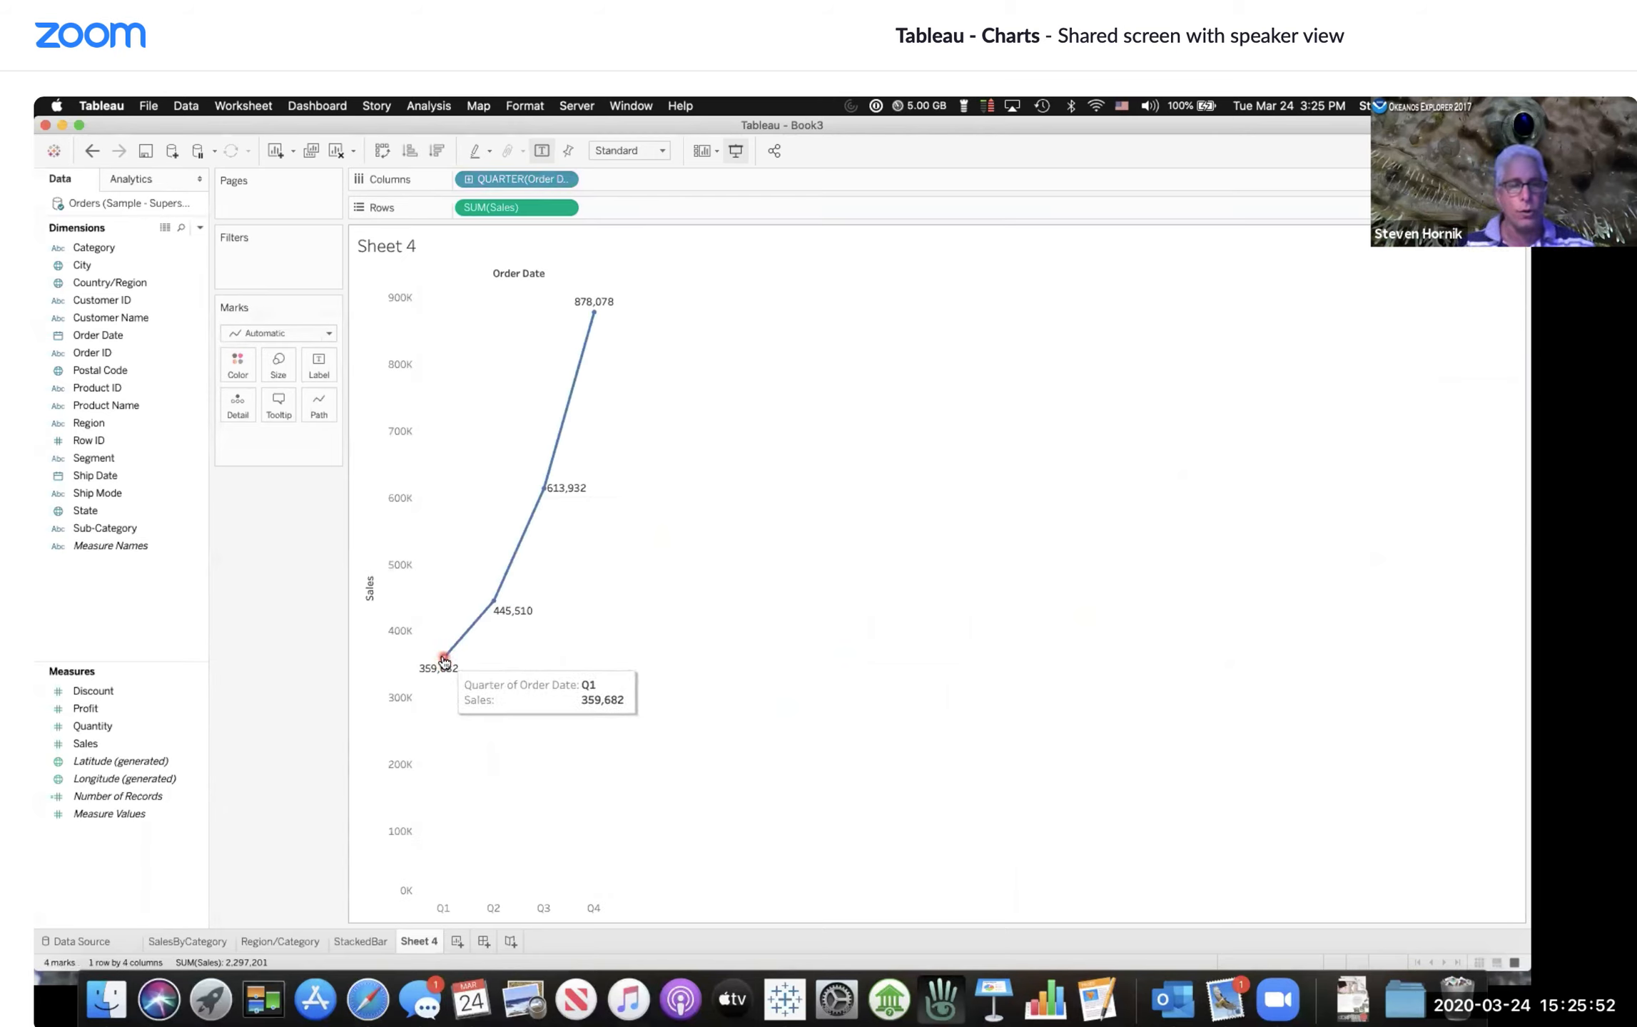
Step: Switch the Order Date field back to continuous quarters to plot sales across every quarter of every year
mouse_move(545, 492)
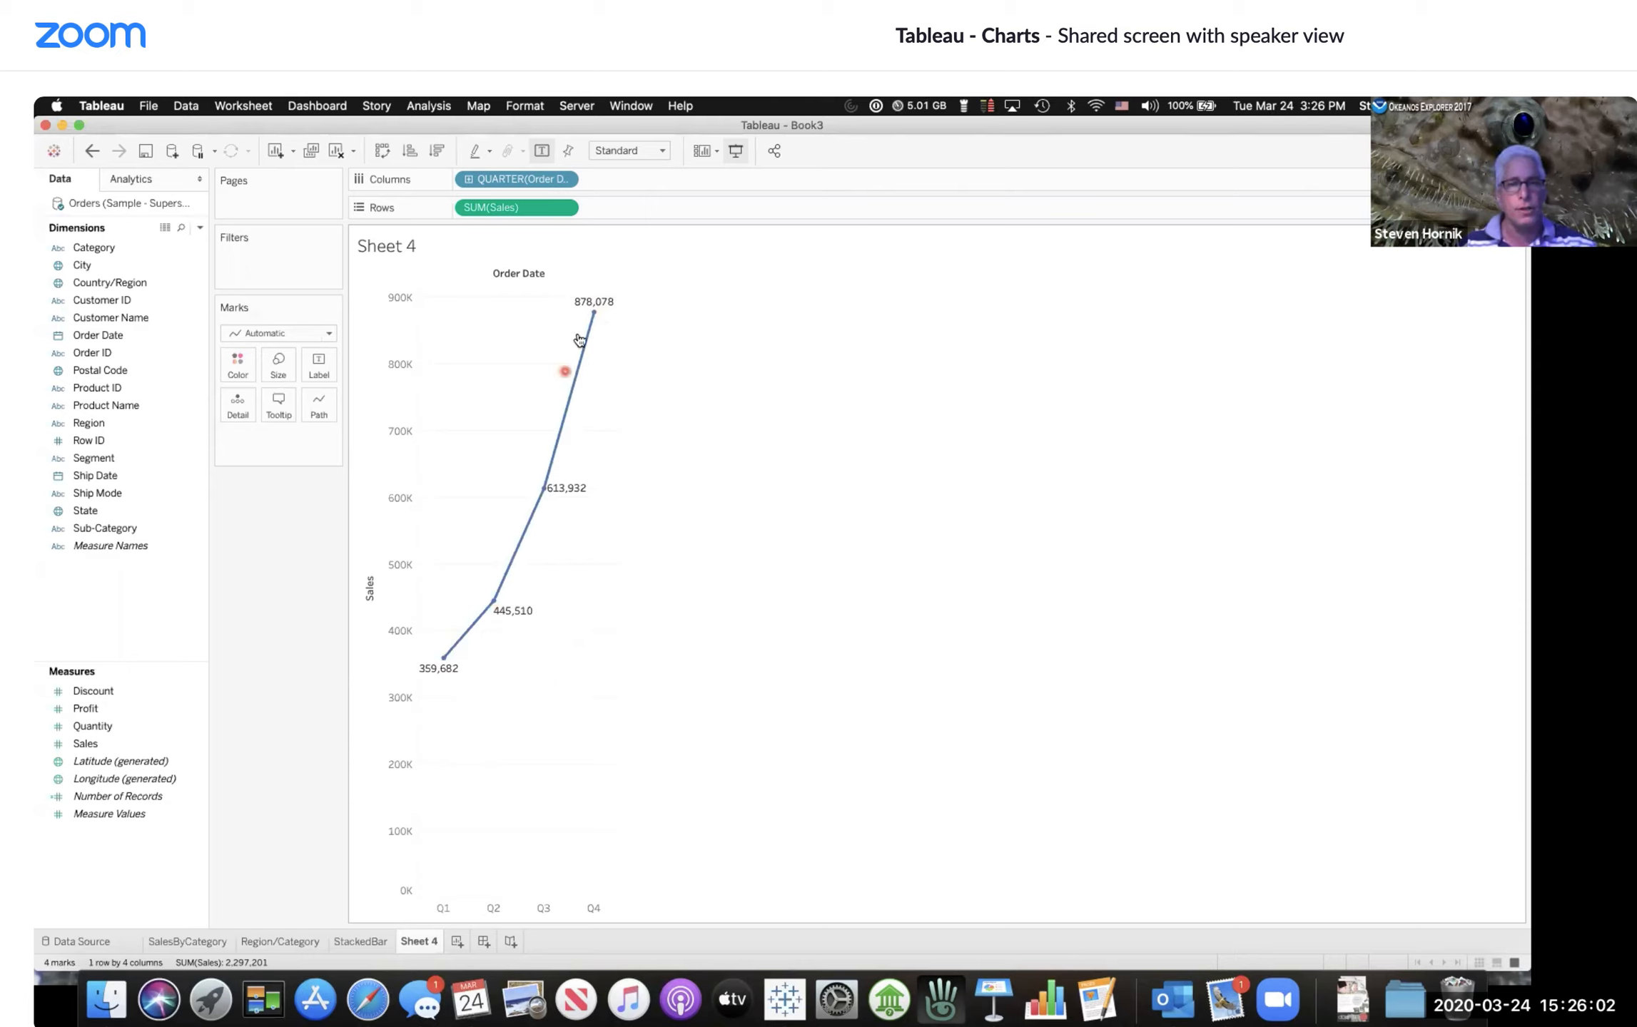
mouse_move(595, 317)
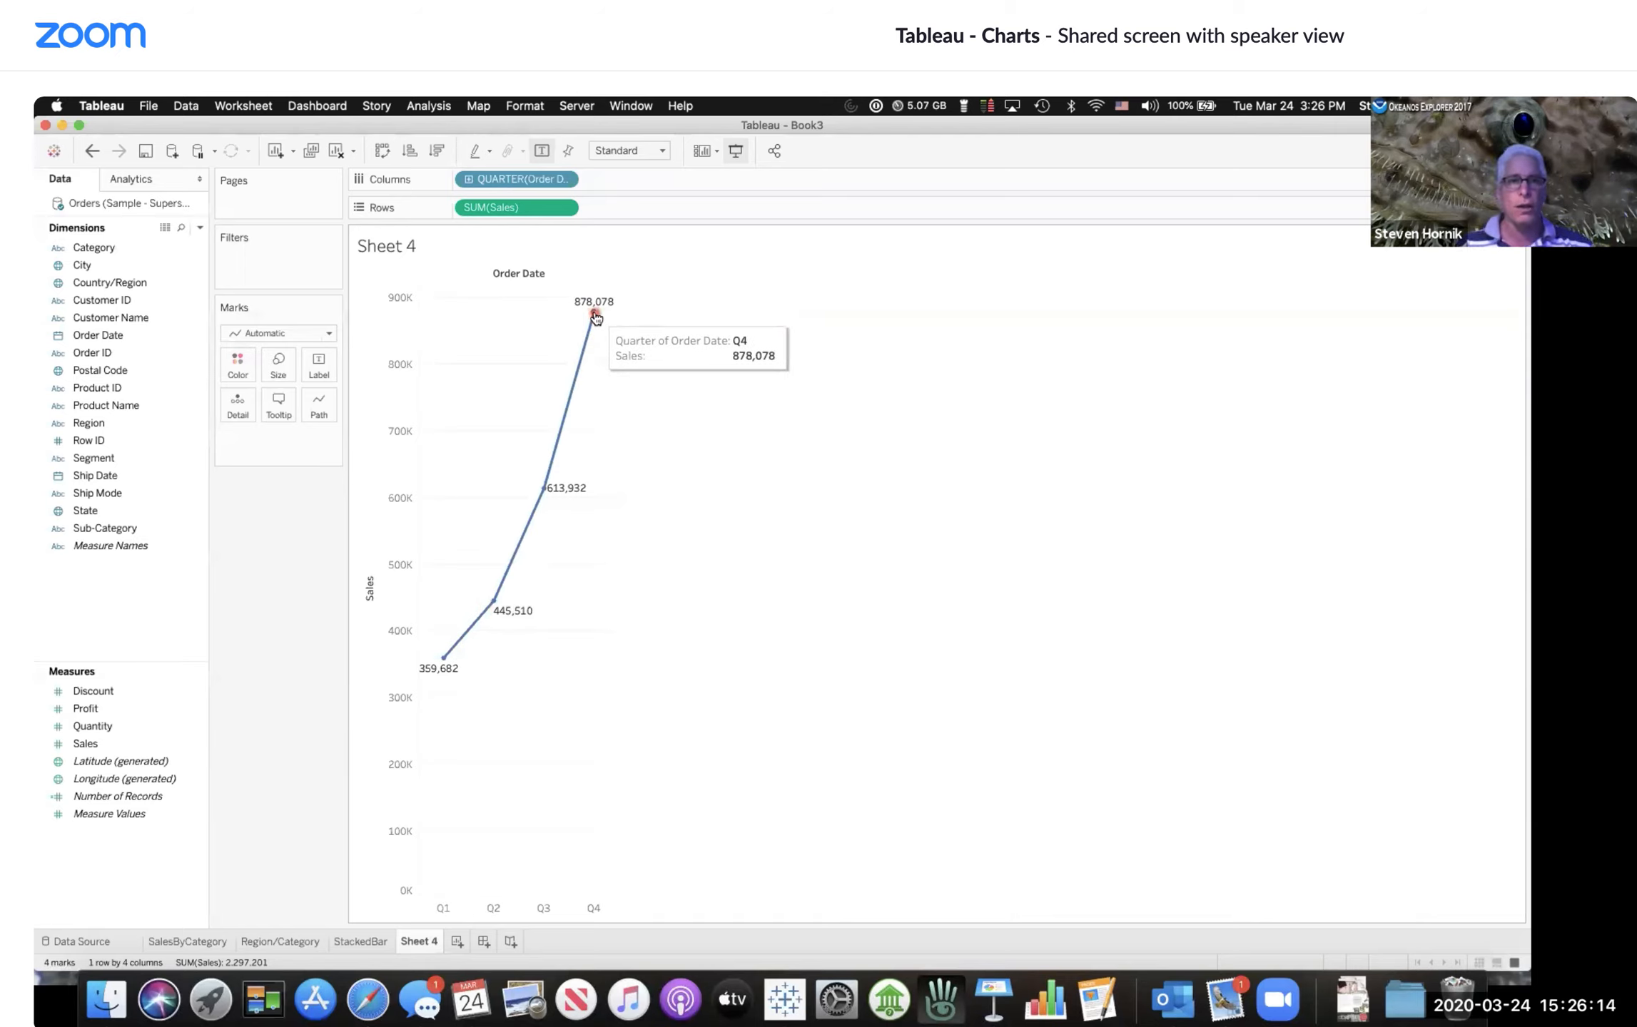
click(564, 239)
click(563, 180)
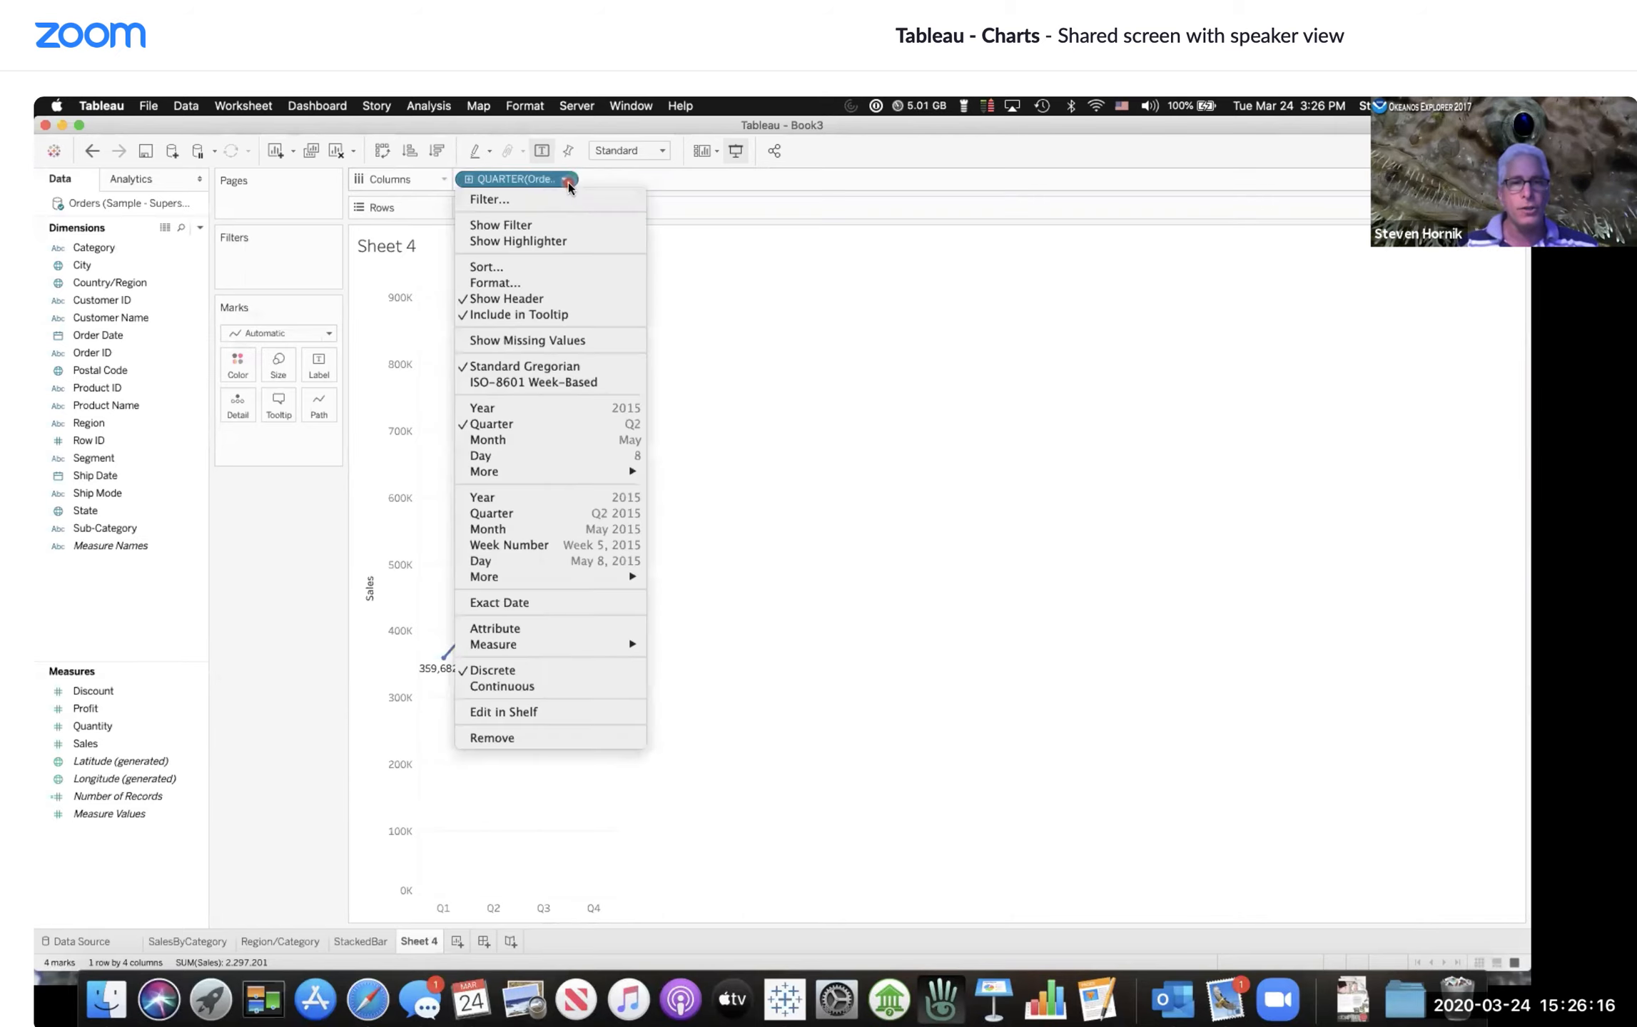
click(548, 515)
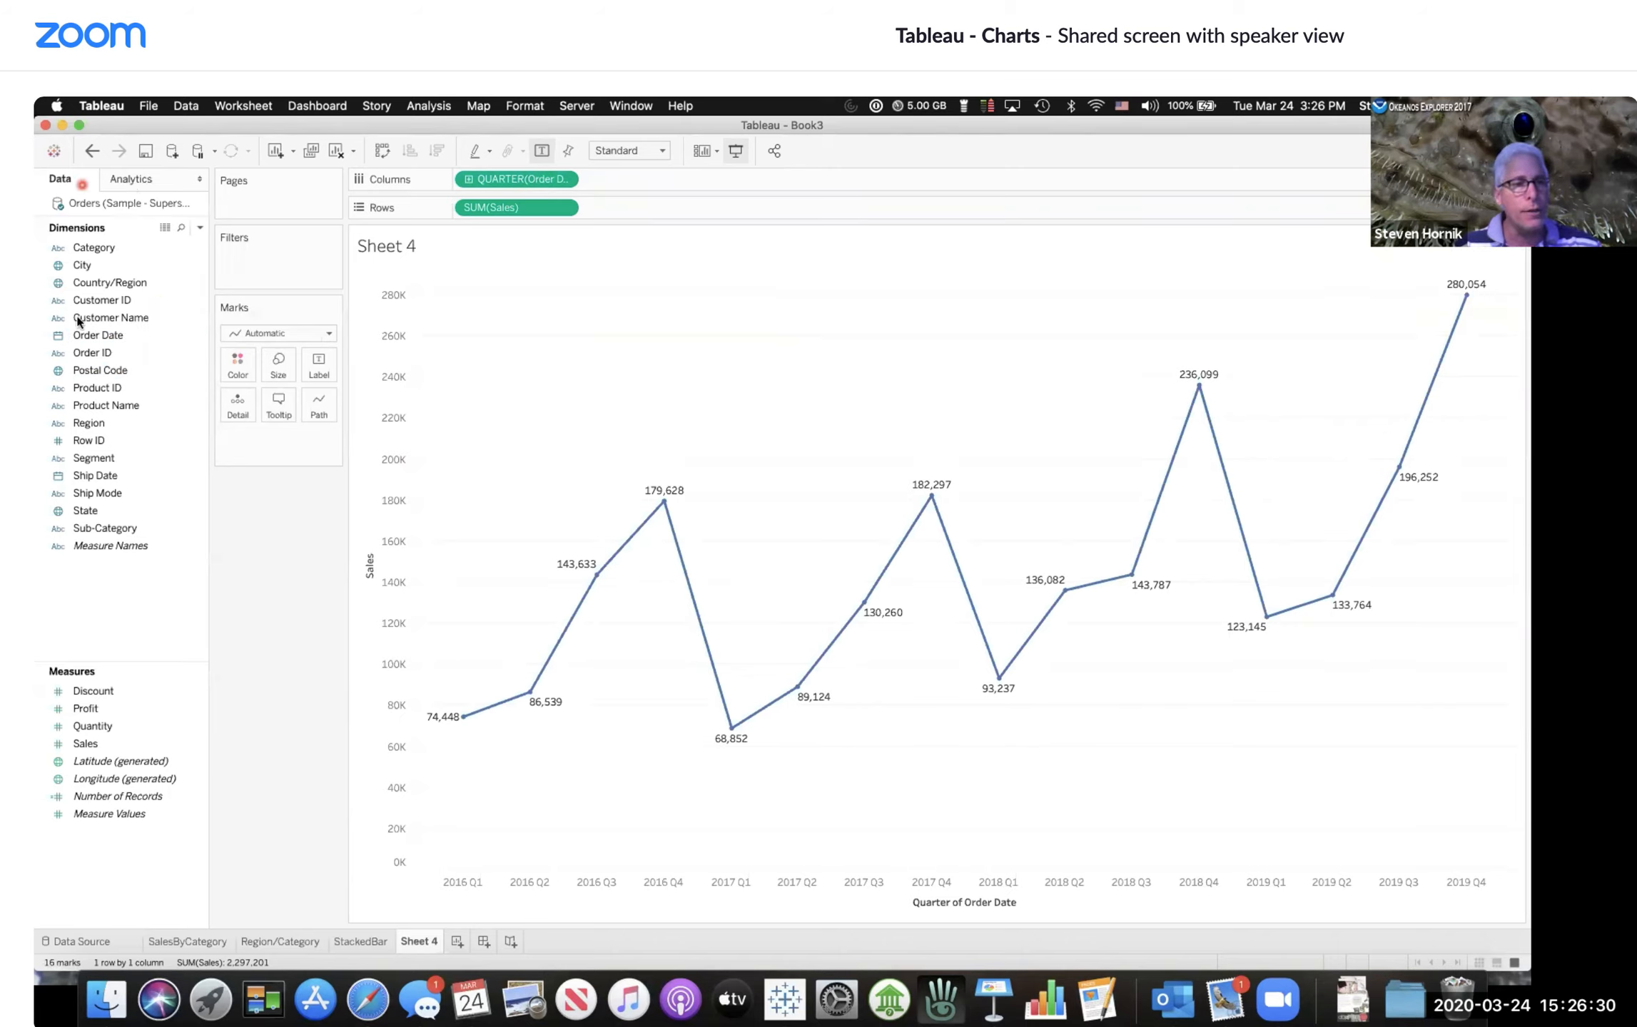
Step: Add a Forecast model to the quarterly sales line and inspect the estimated forecast points
click(146, 181)
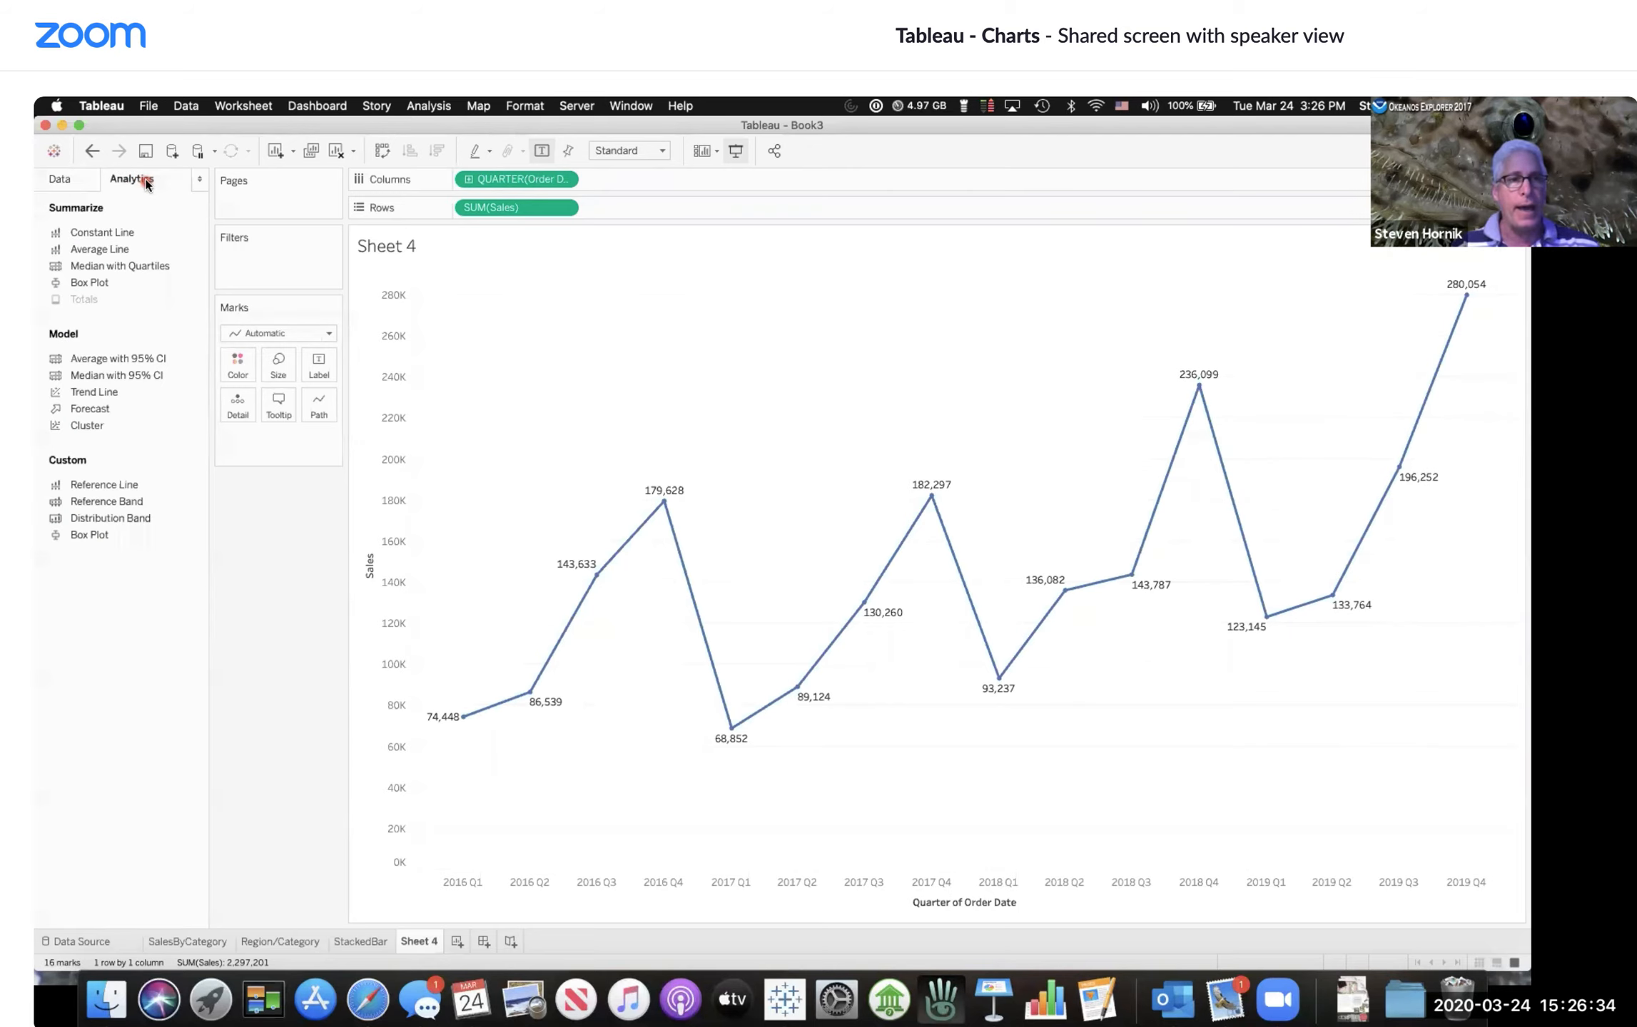
drag(145, 252, 127, 249)
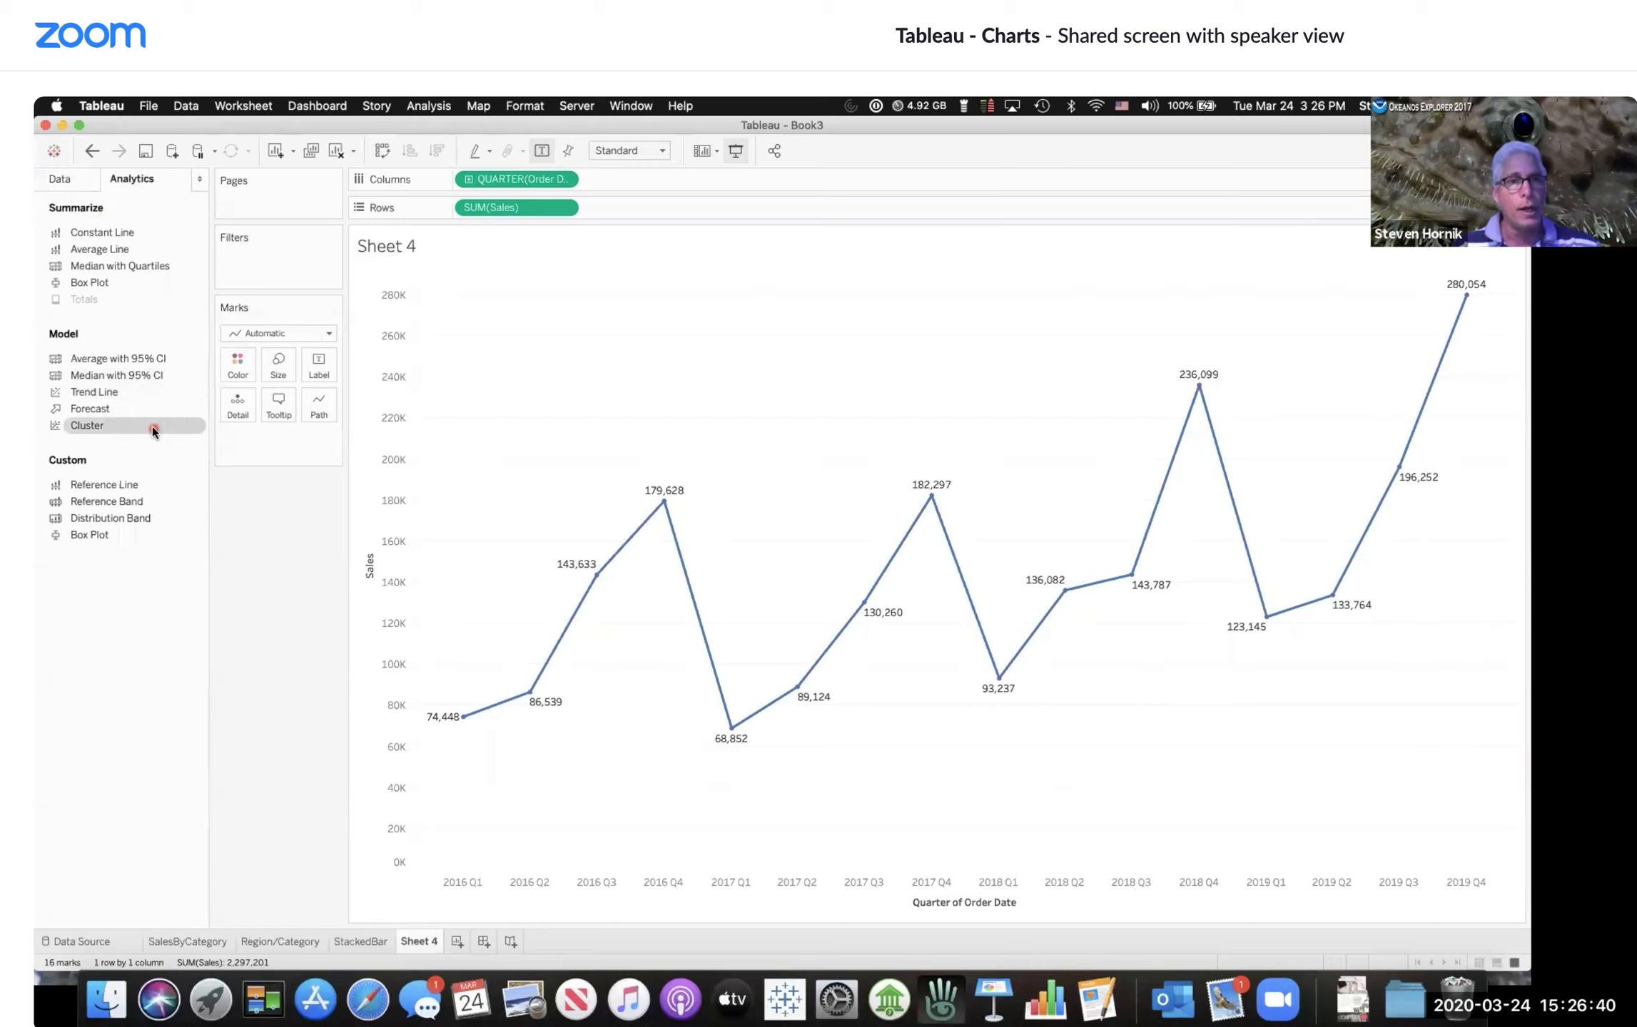
click(143, 406)
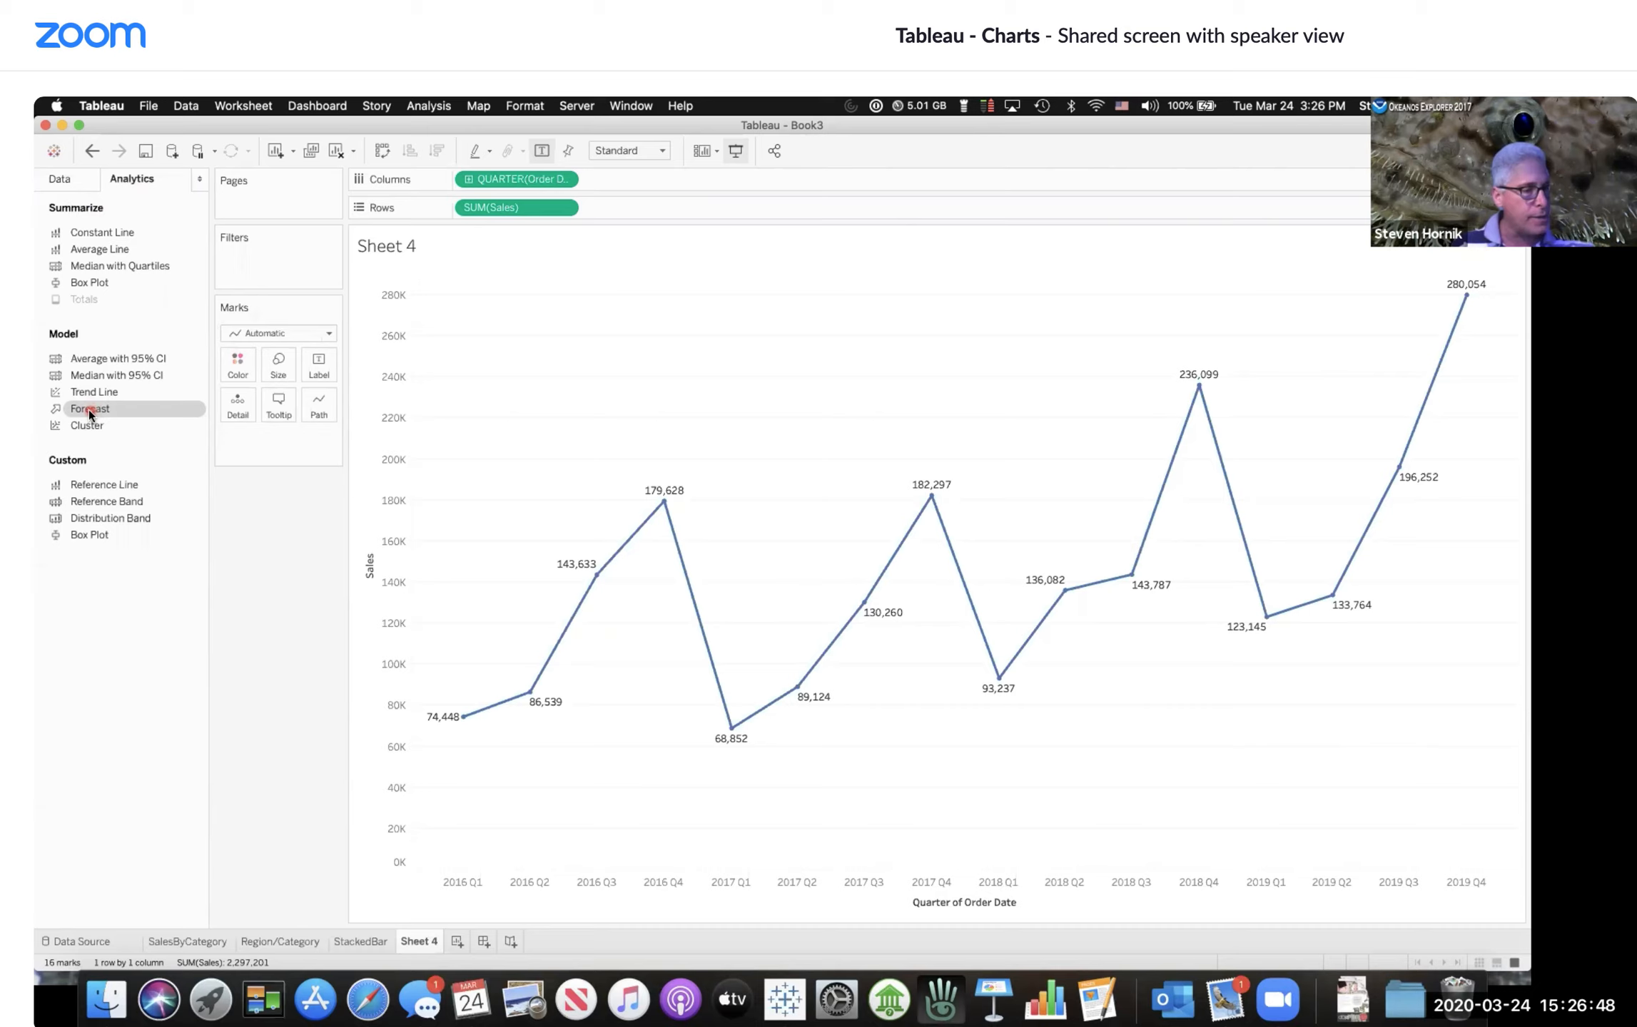
double_click(88, 409)
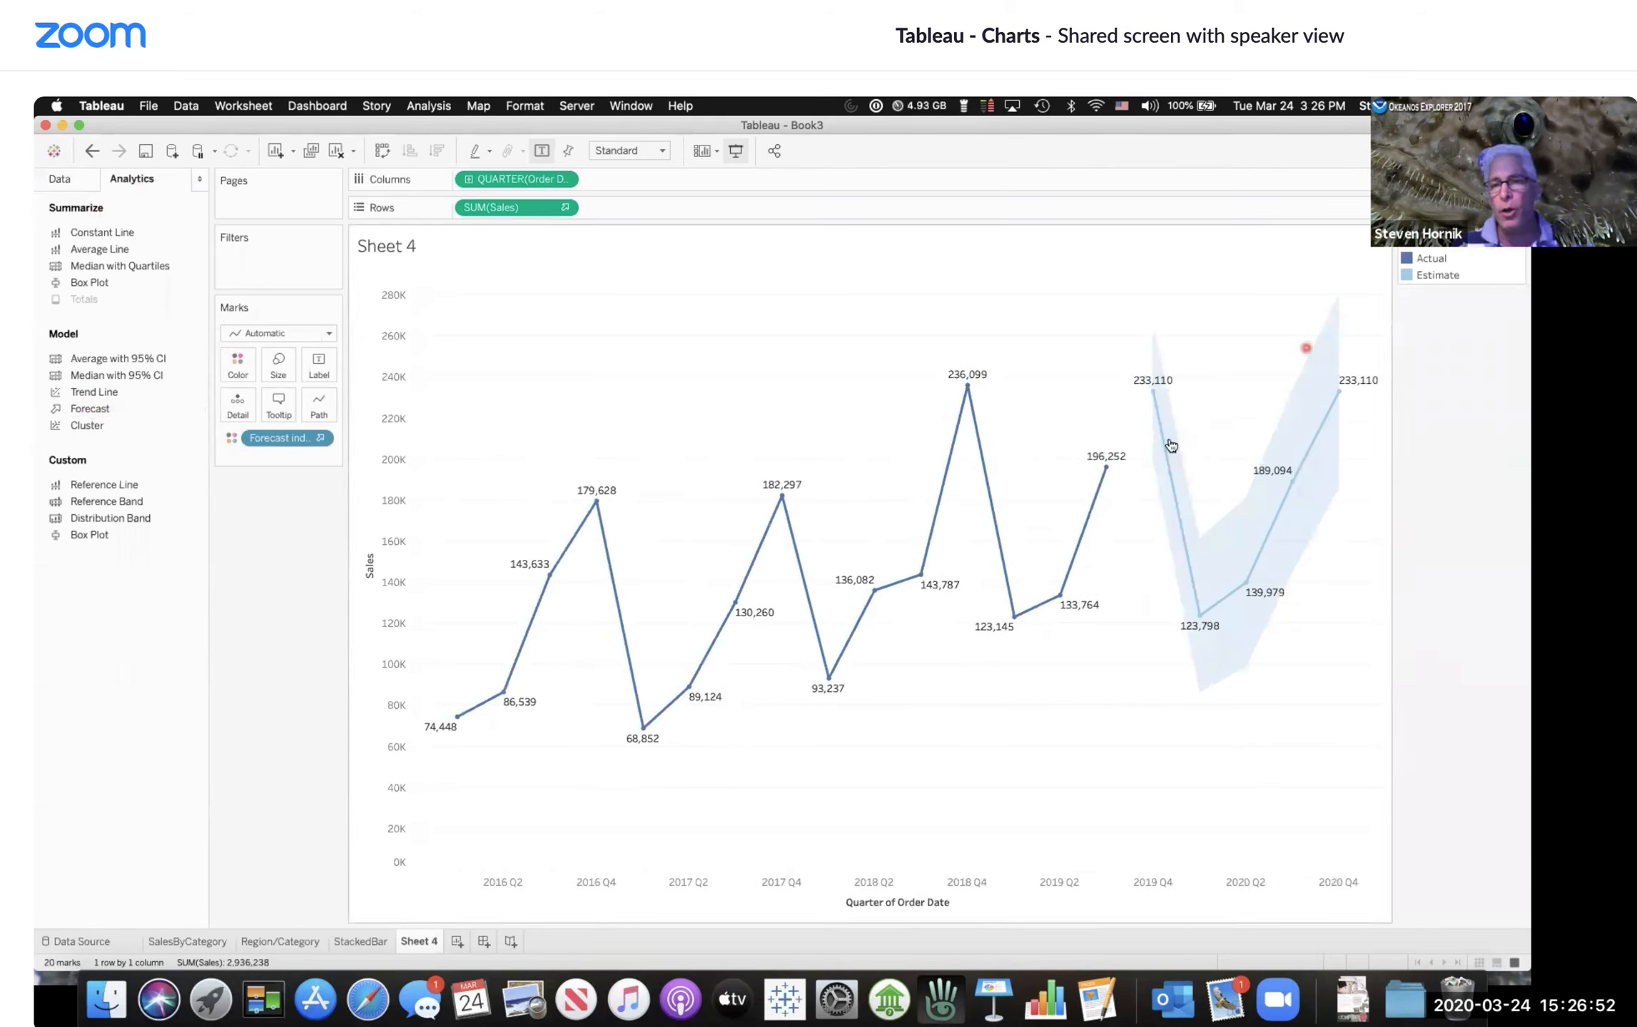
click(1334, 570)
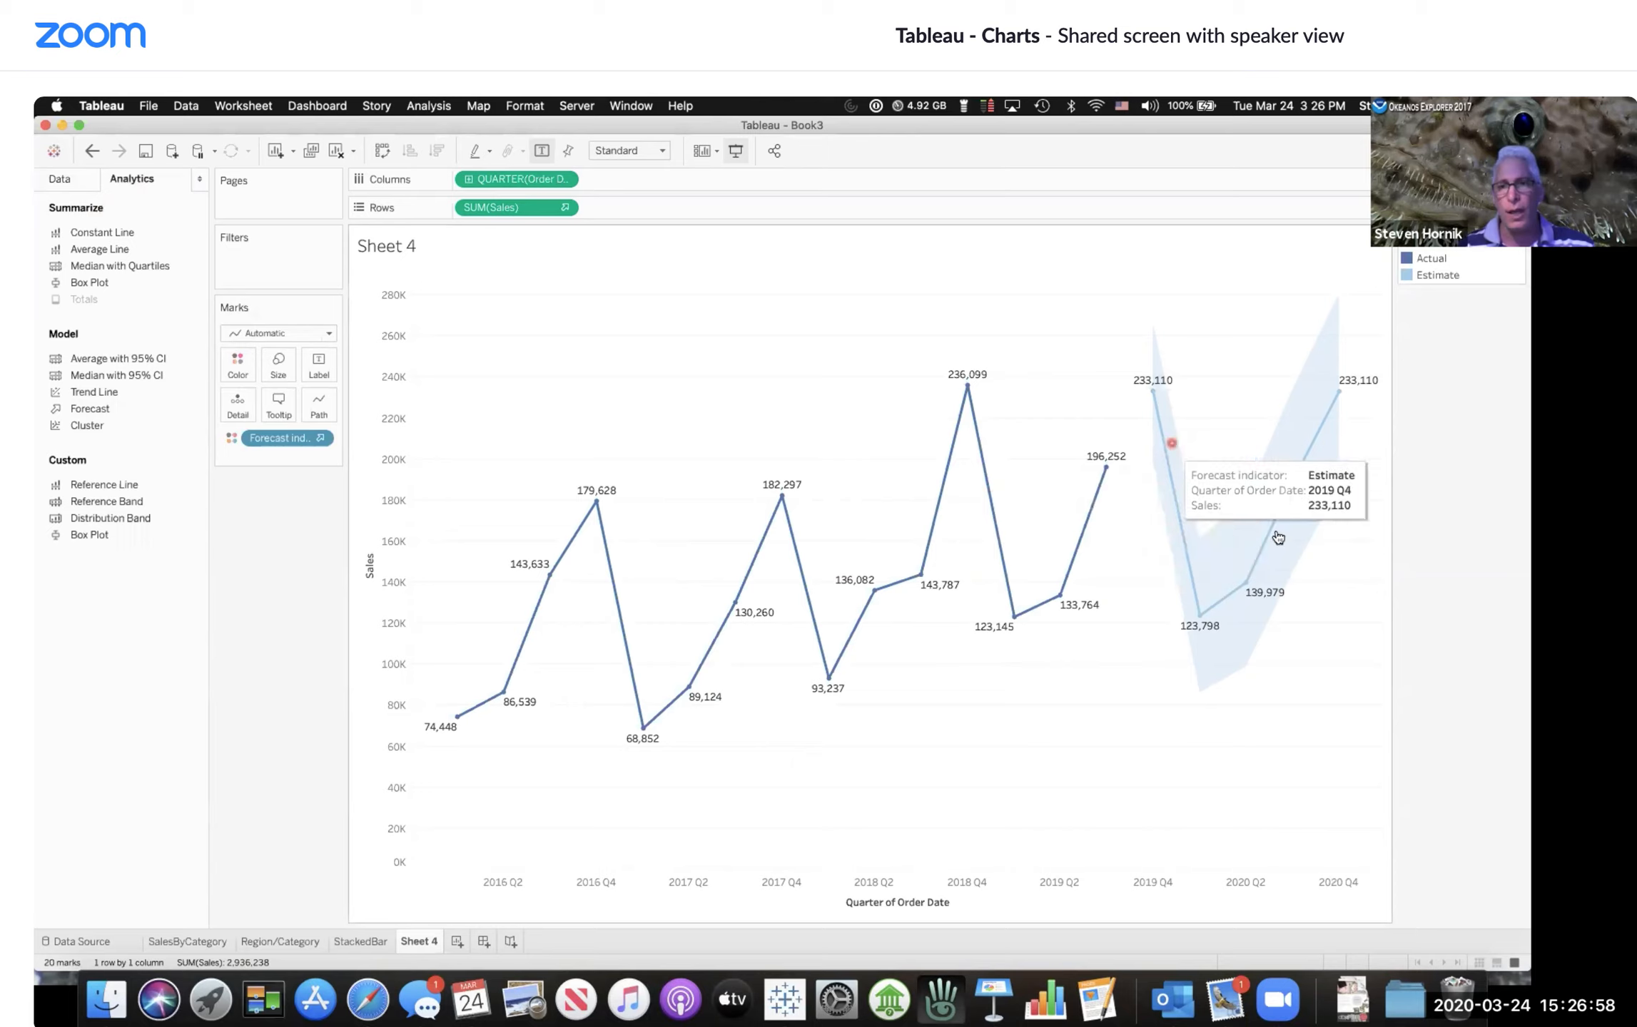
click(1334, 536)
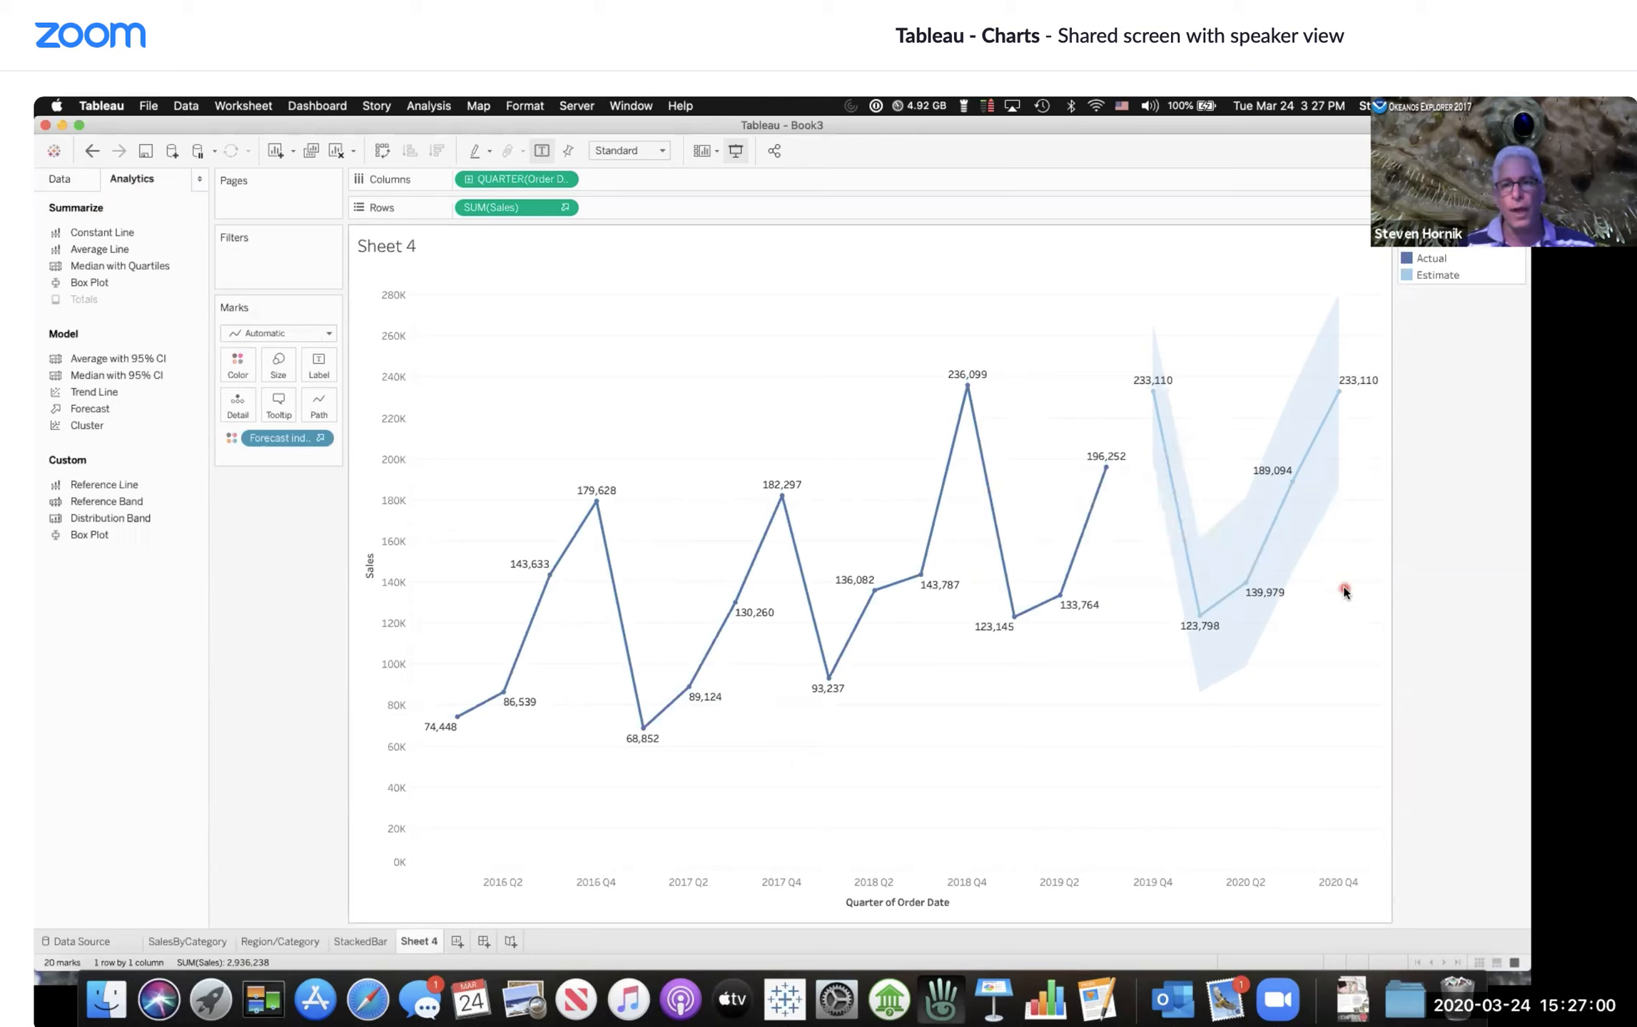
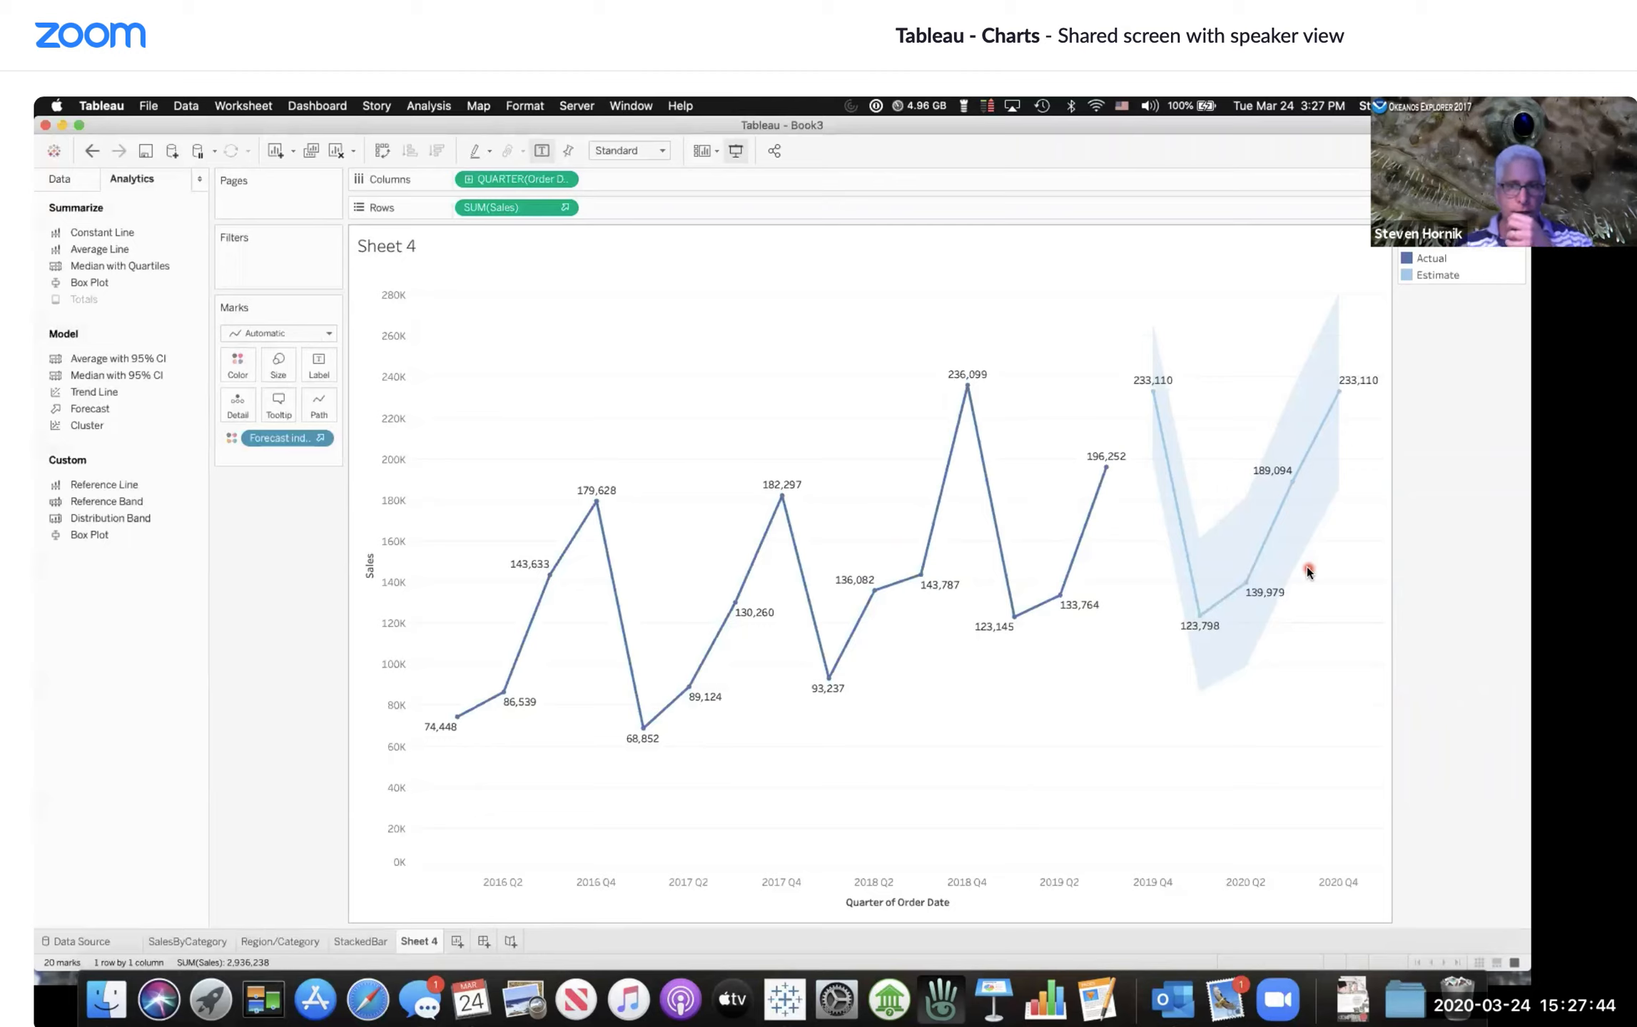
Step: Rename the Sheet 4 worksheet as SalesOverTimeByQtr
double_click(411, 942)
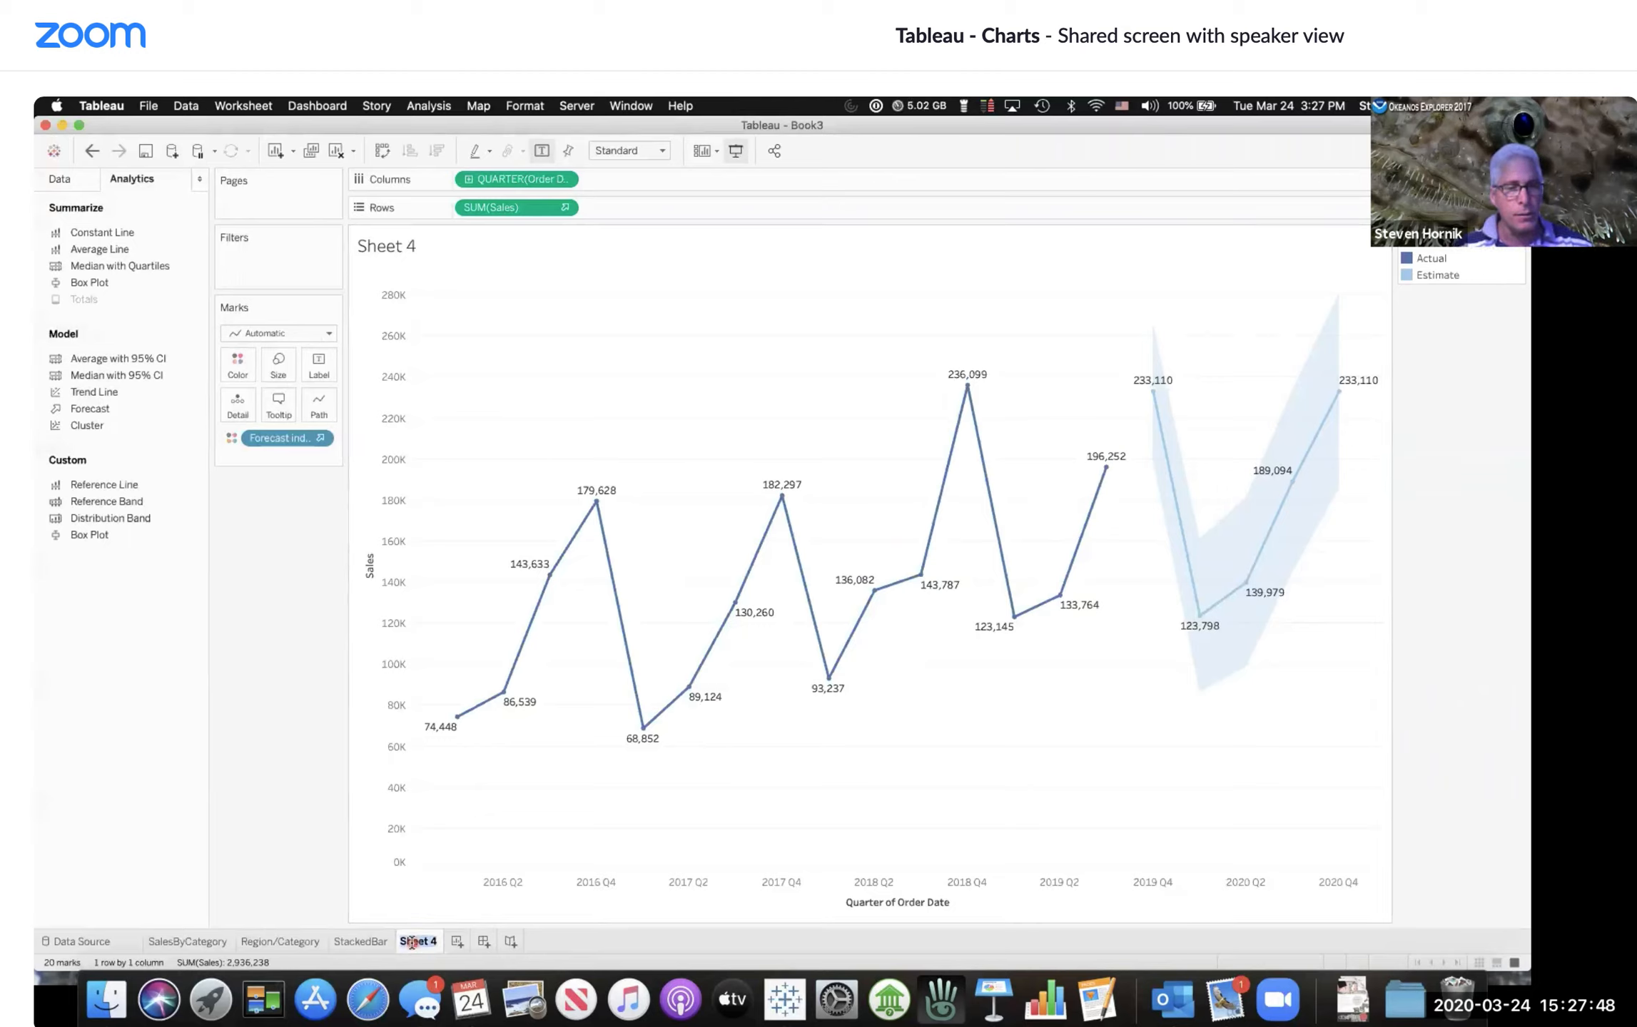
text(W)
key(BackSpace)
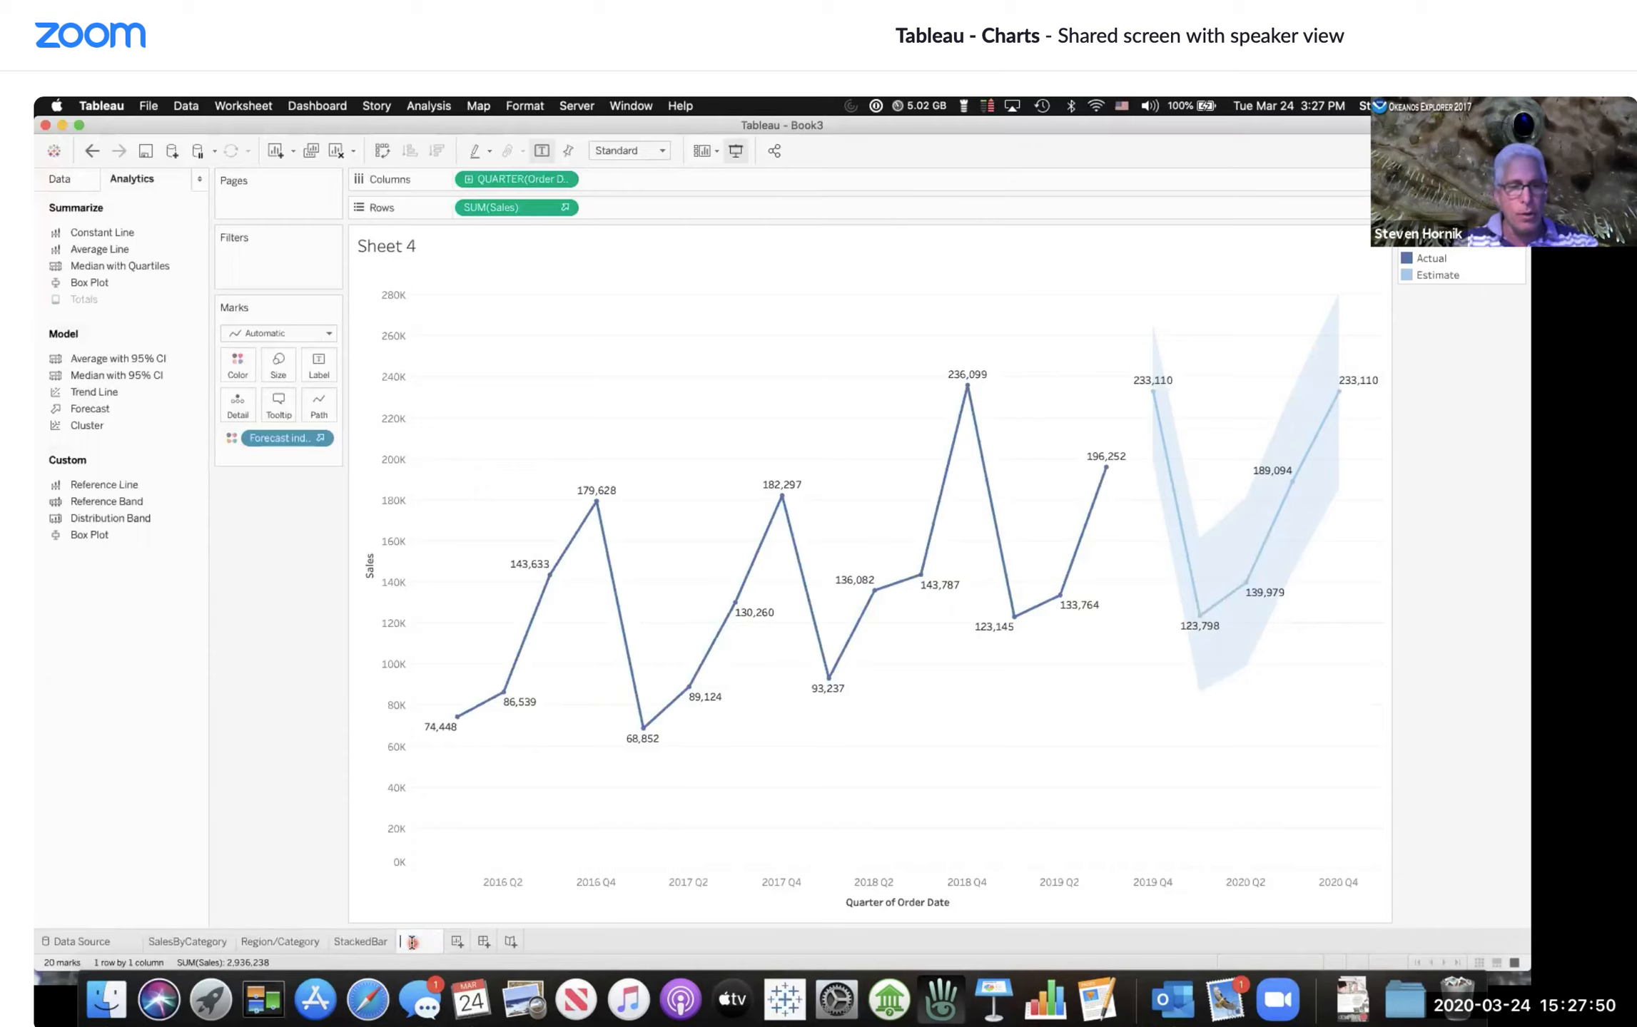
text(Sales)
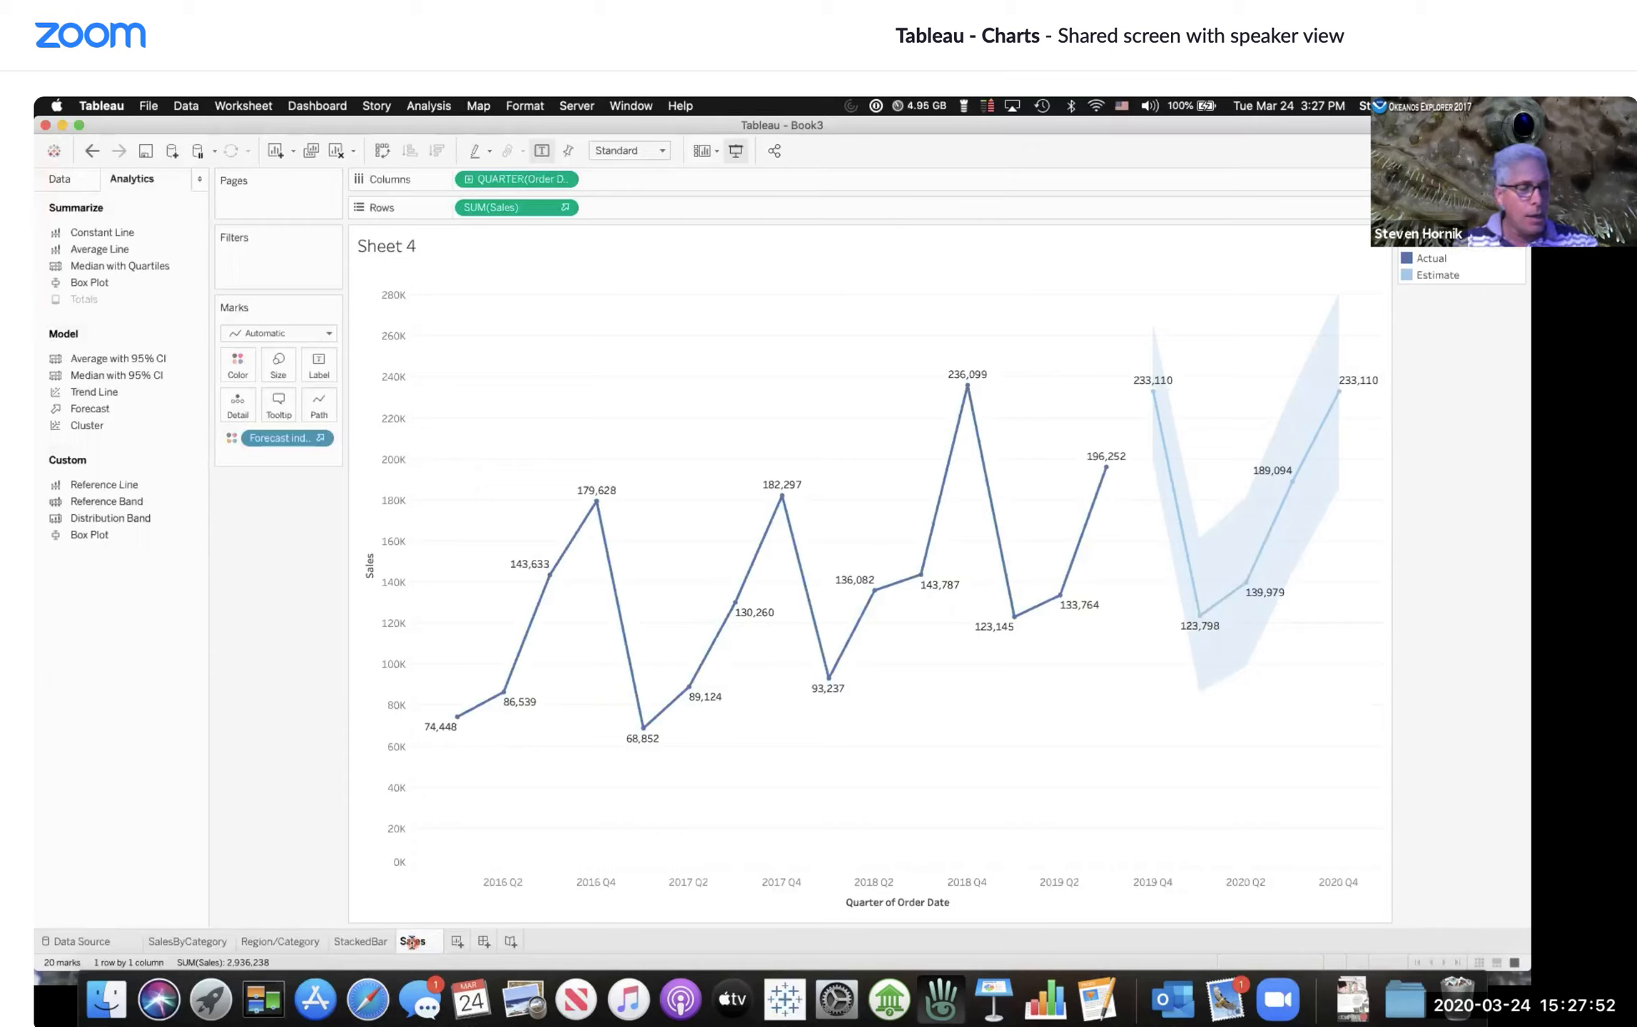
text(Over)
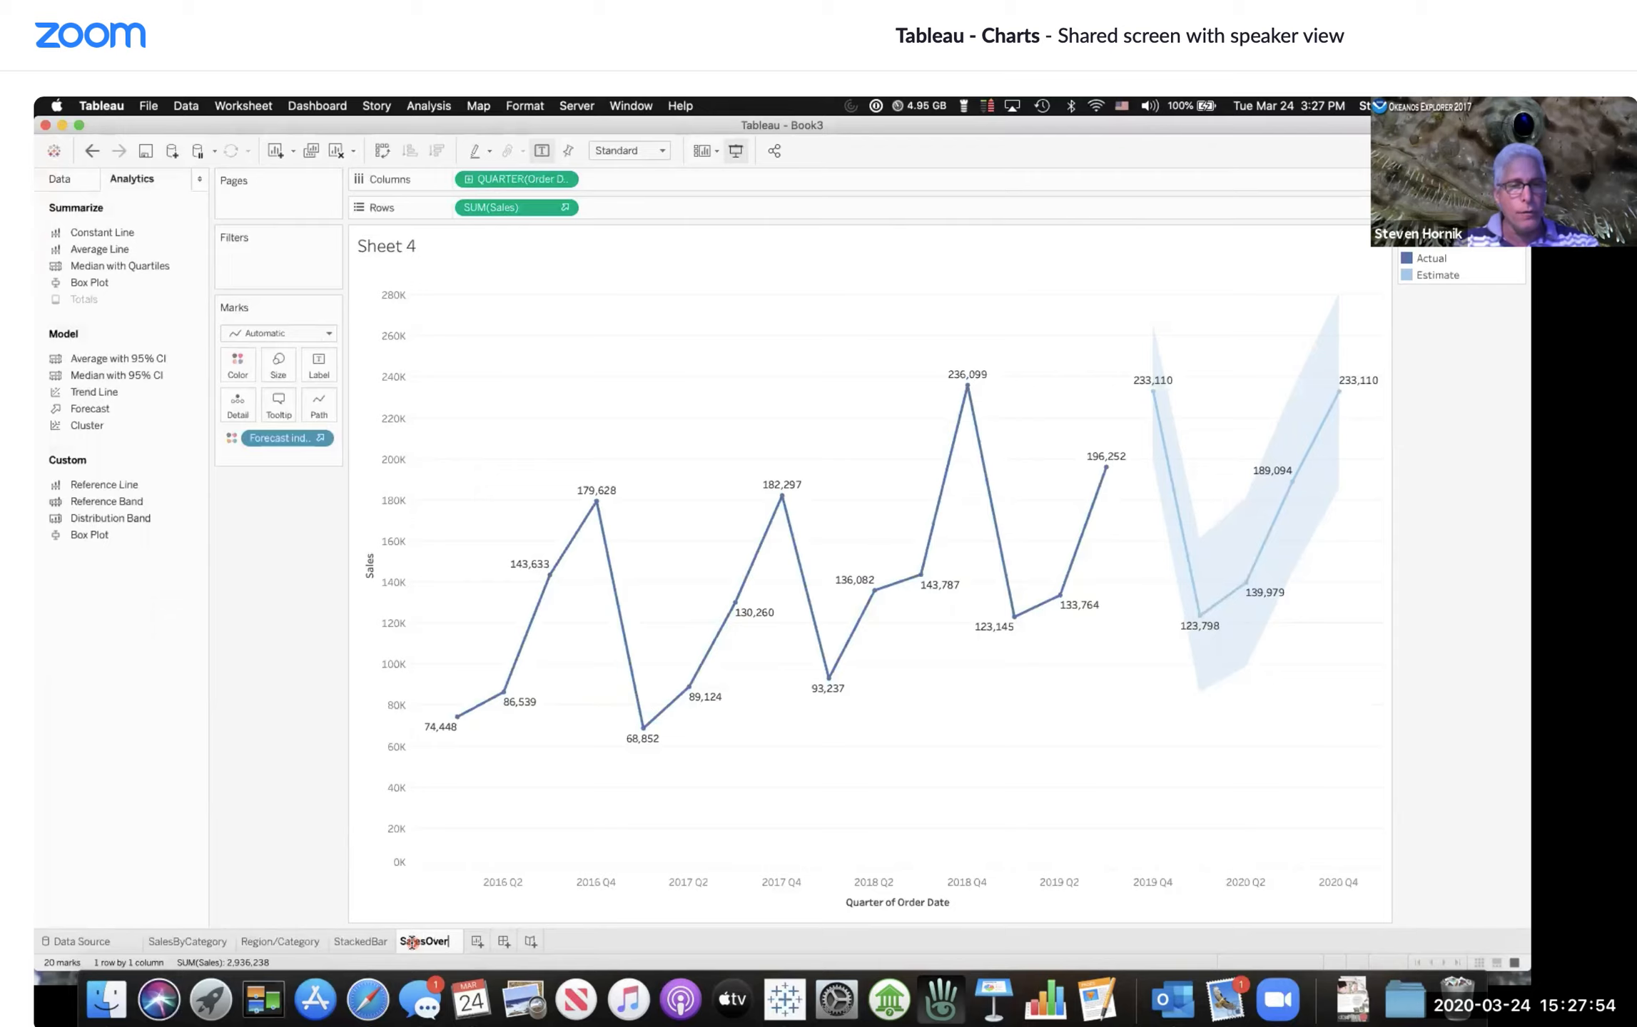
text(TimeByQt)
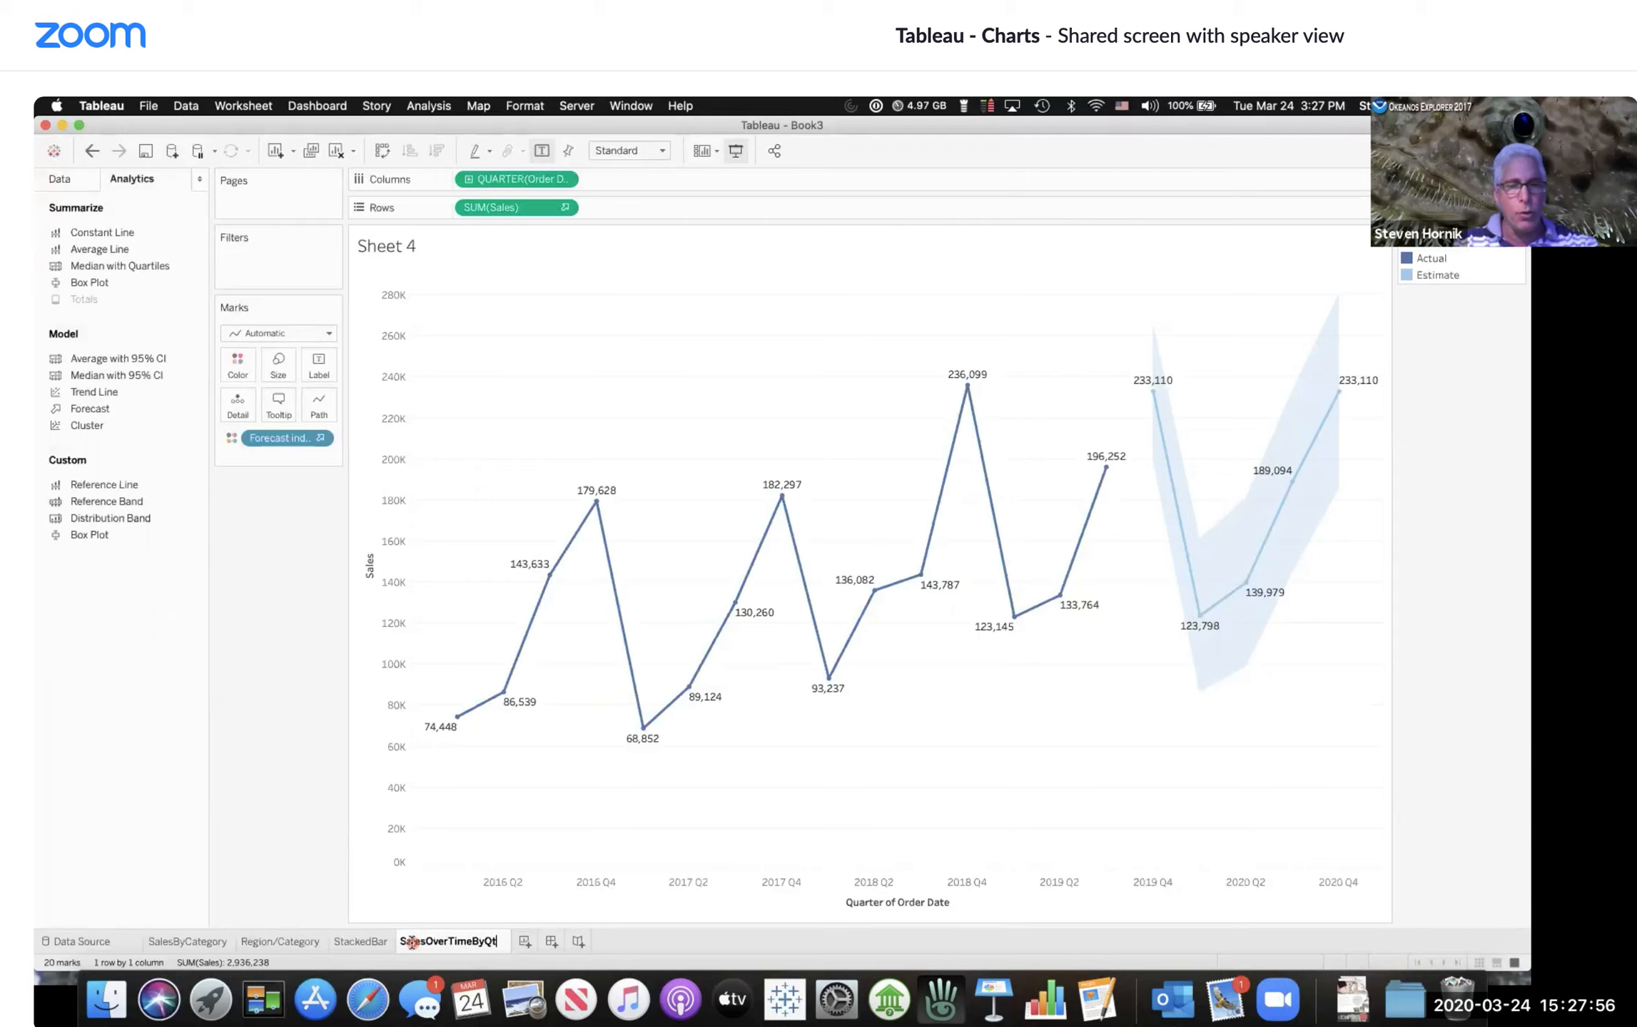
text(r)
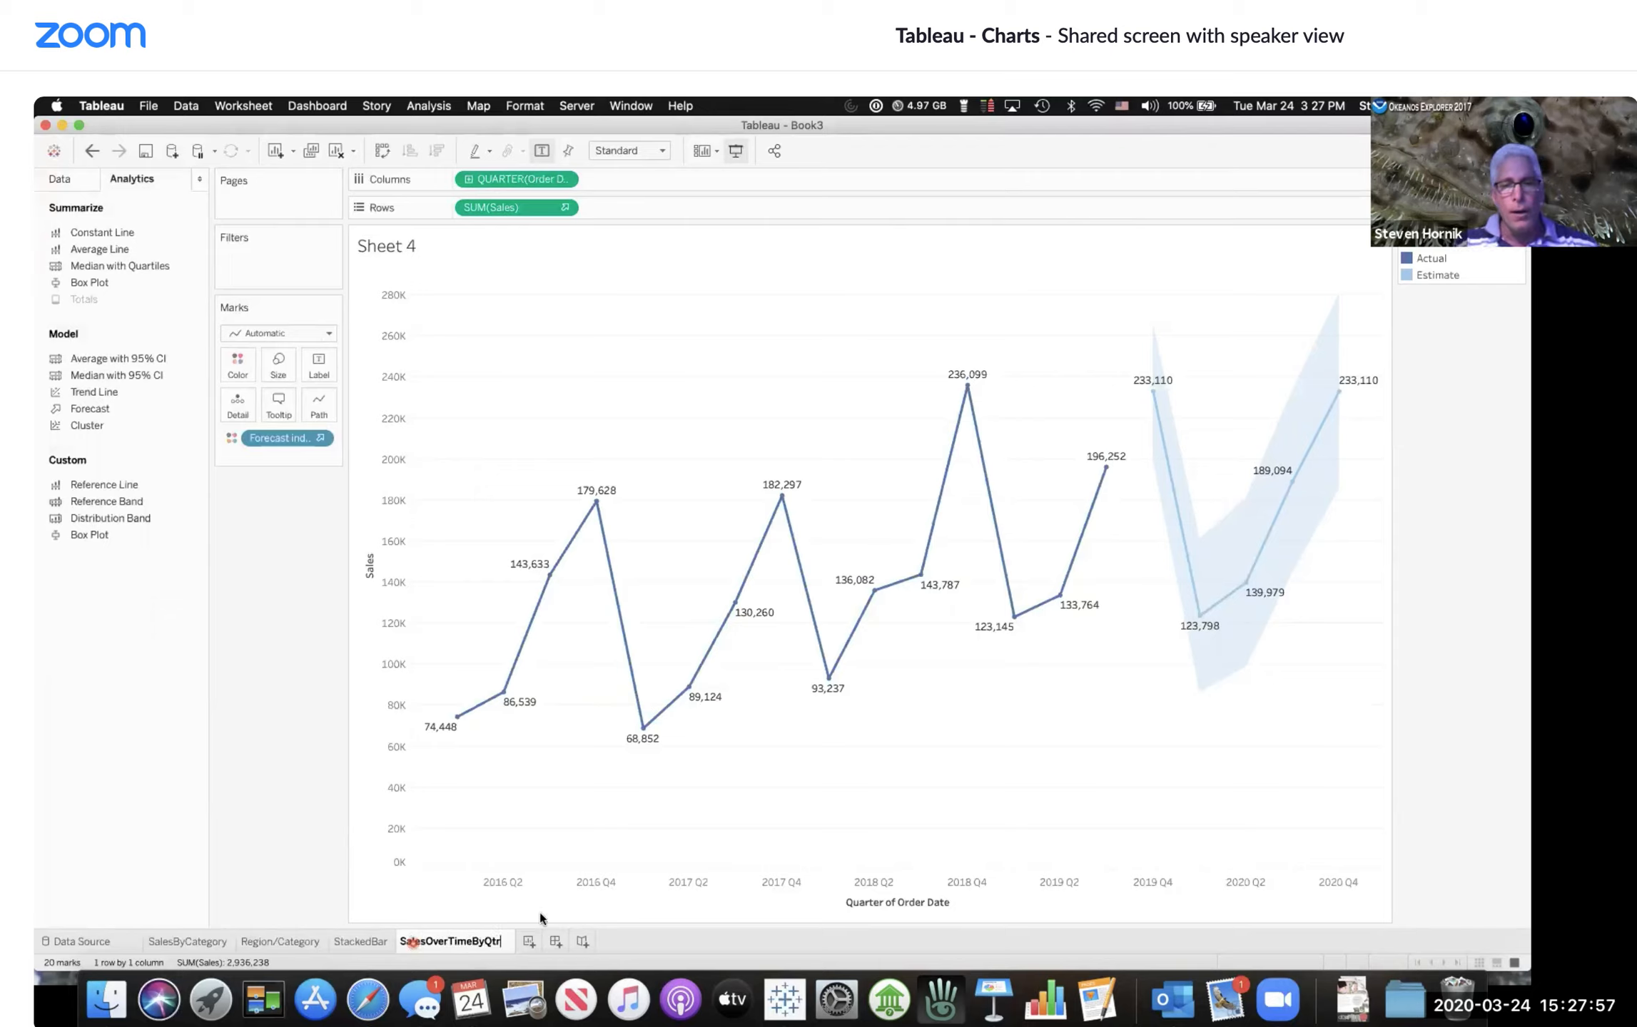
click(945, 753)
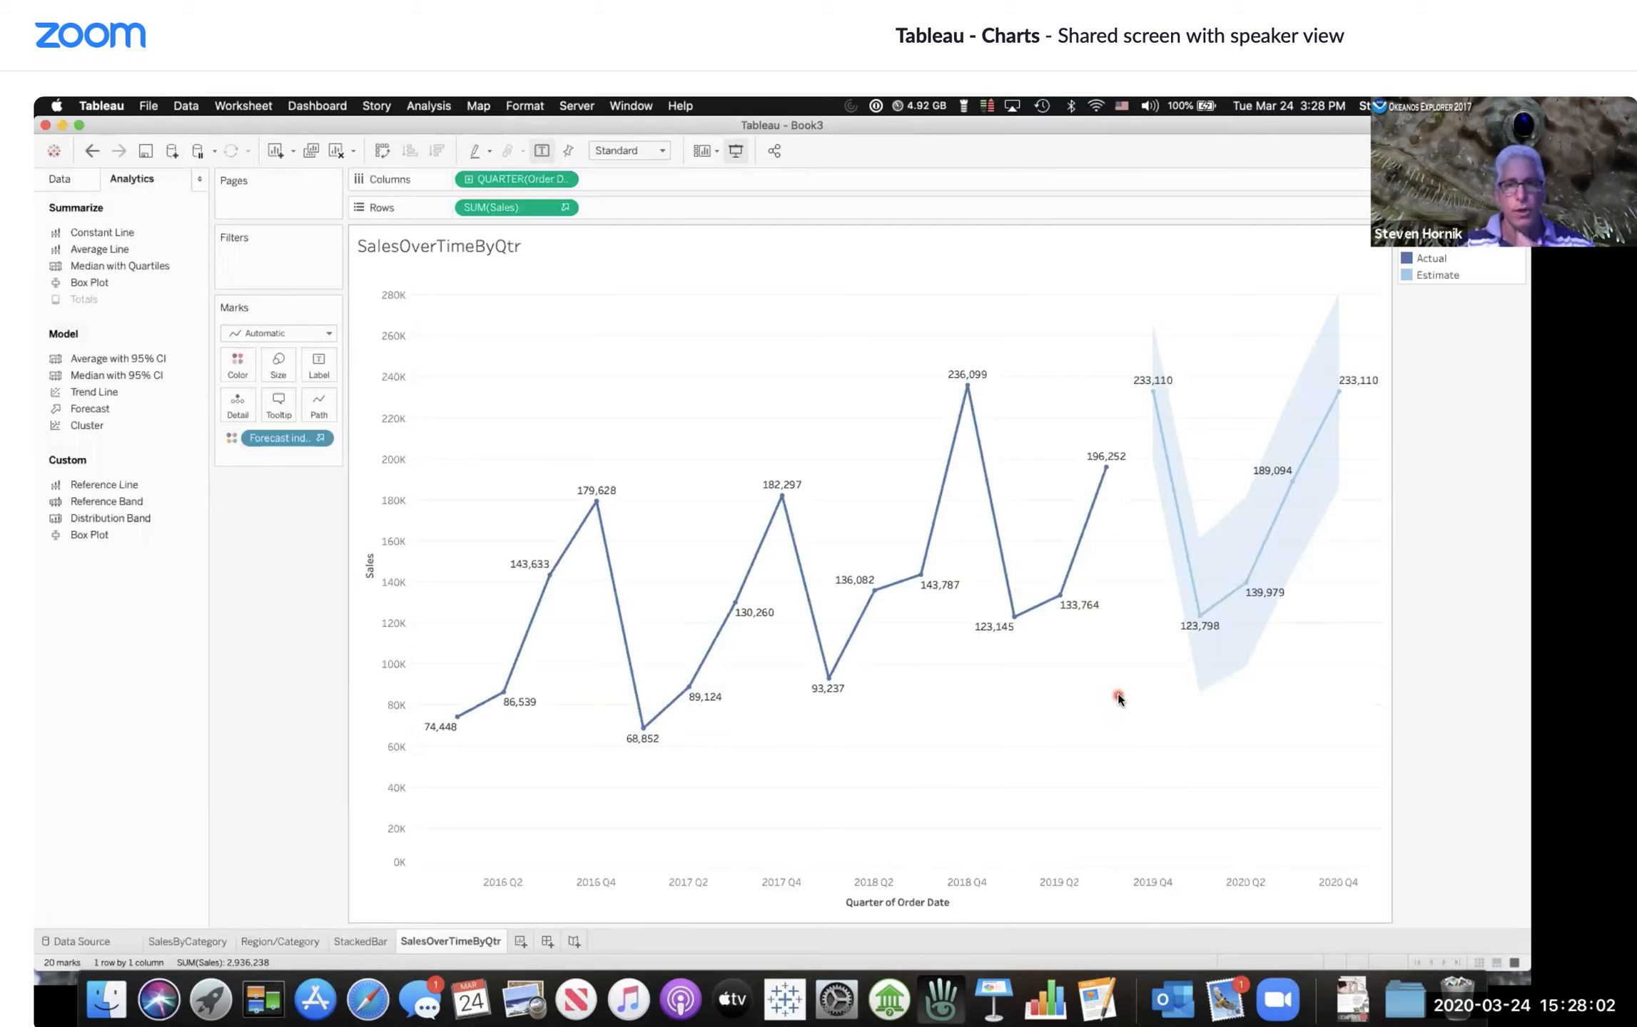
Step: Open the forecast options and set the forecast length to exactly 9 years
right_click(1224, 551)
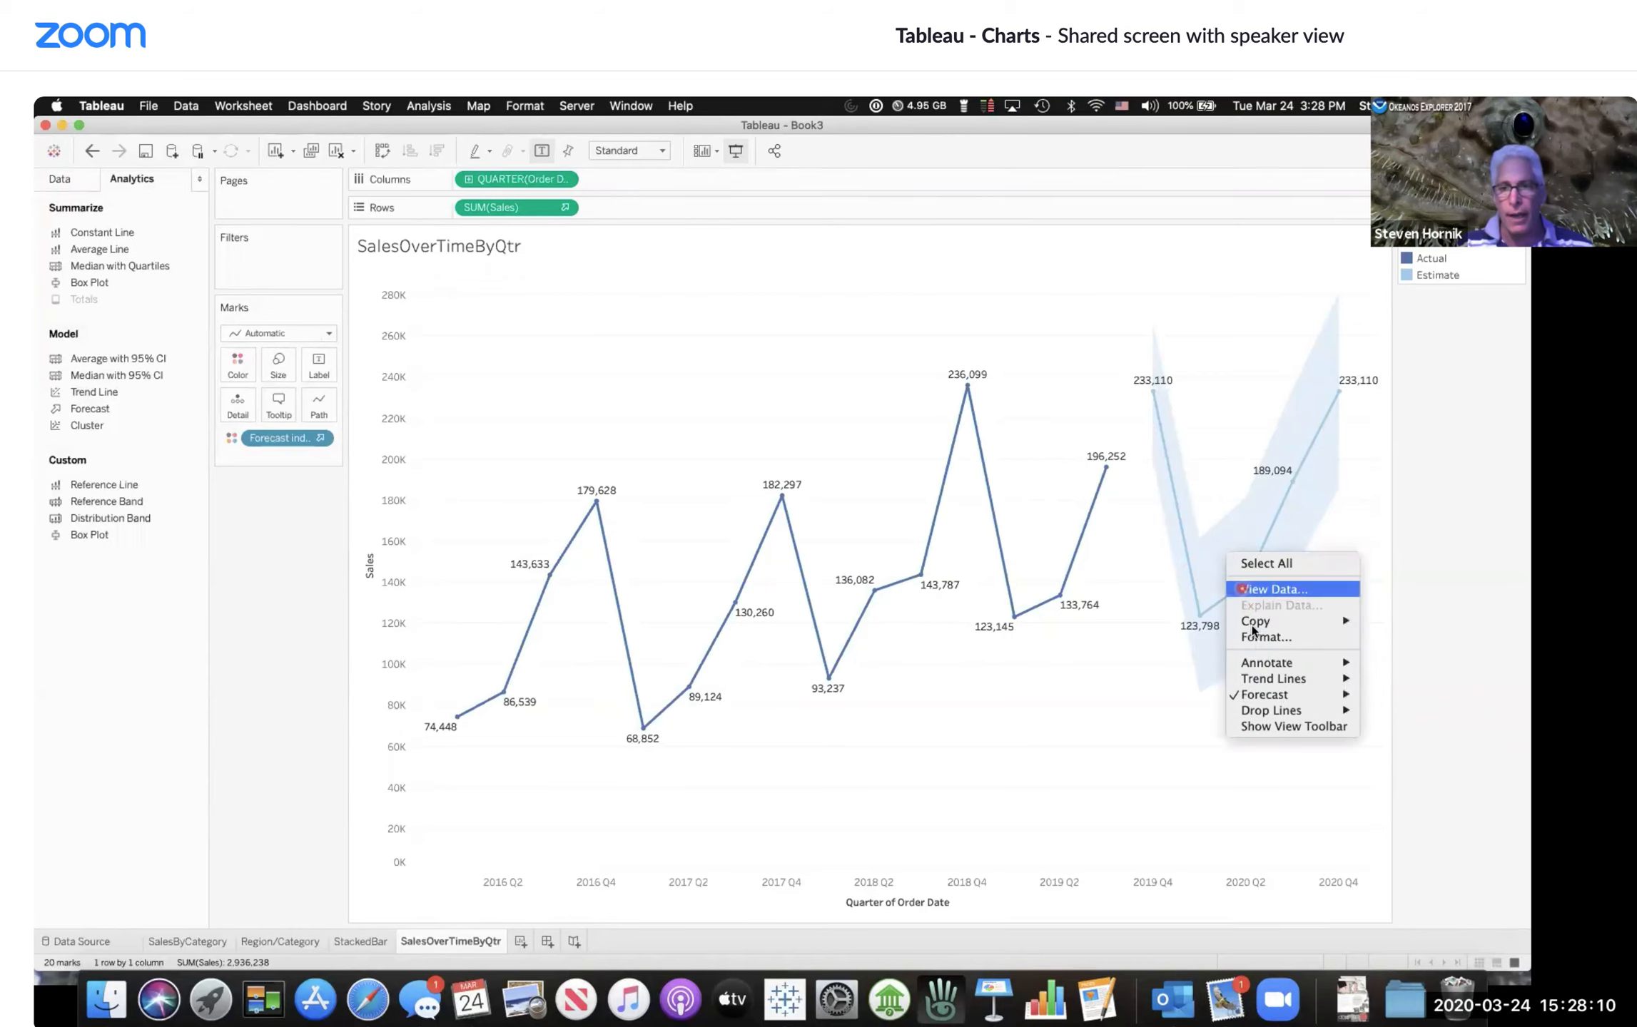
mouse_move(1264, 693)
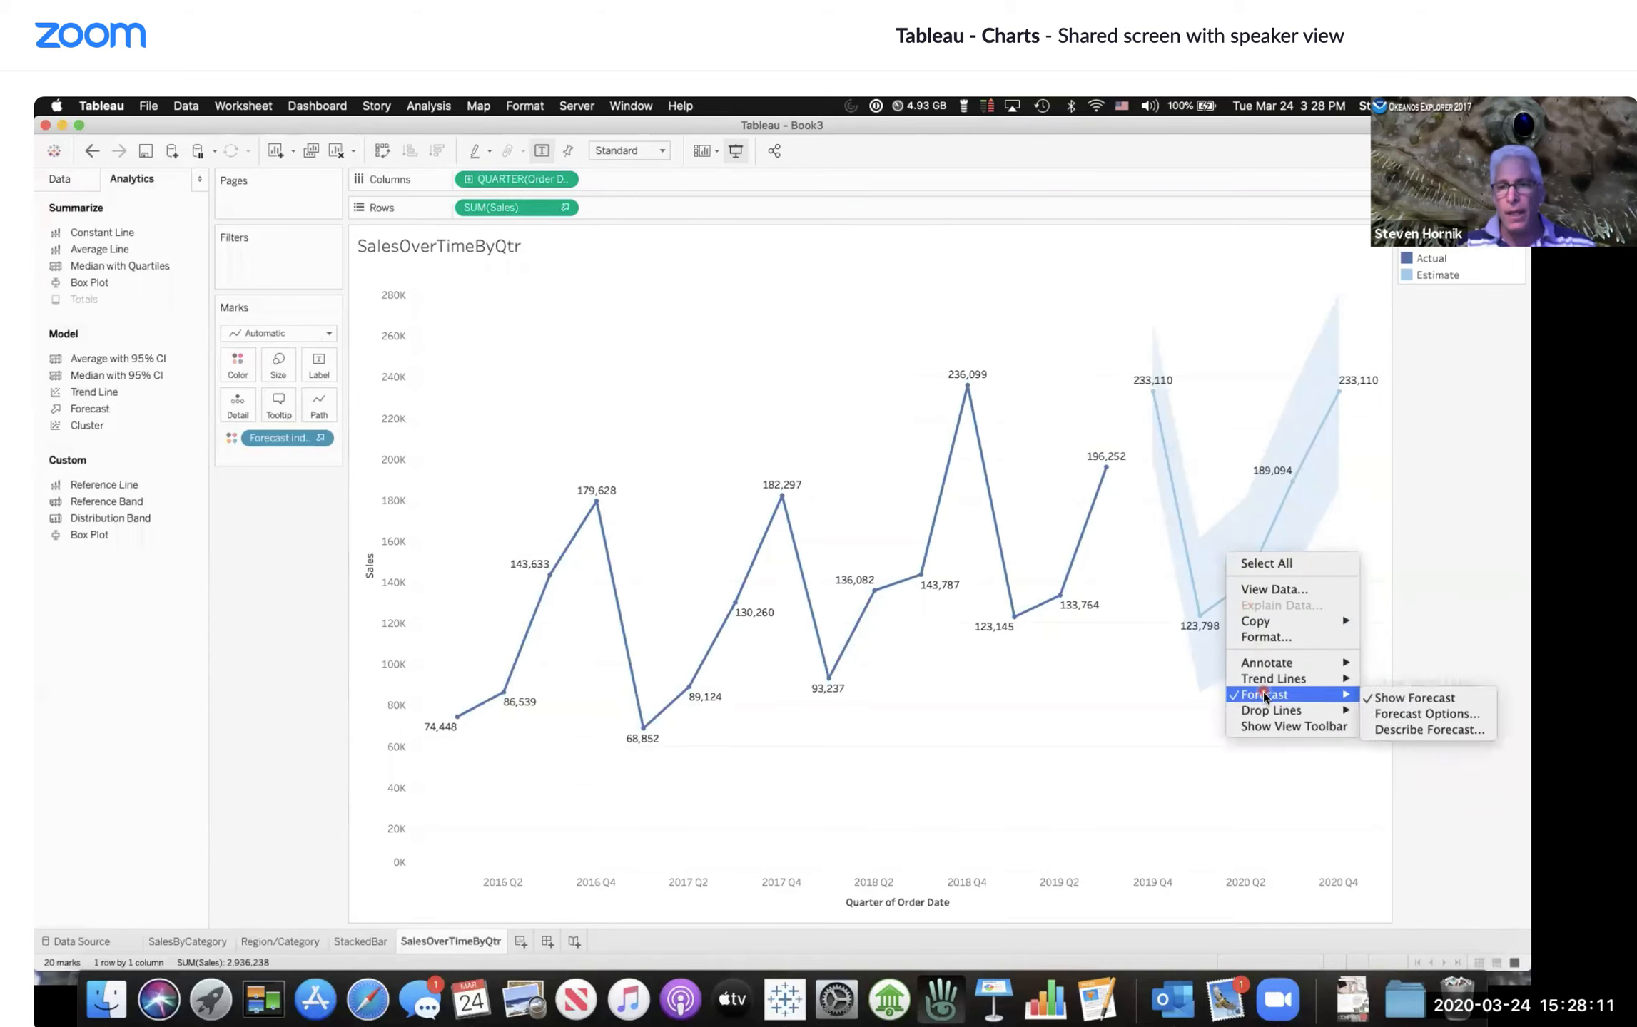
click(1400, 716)
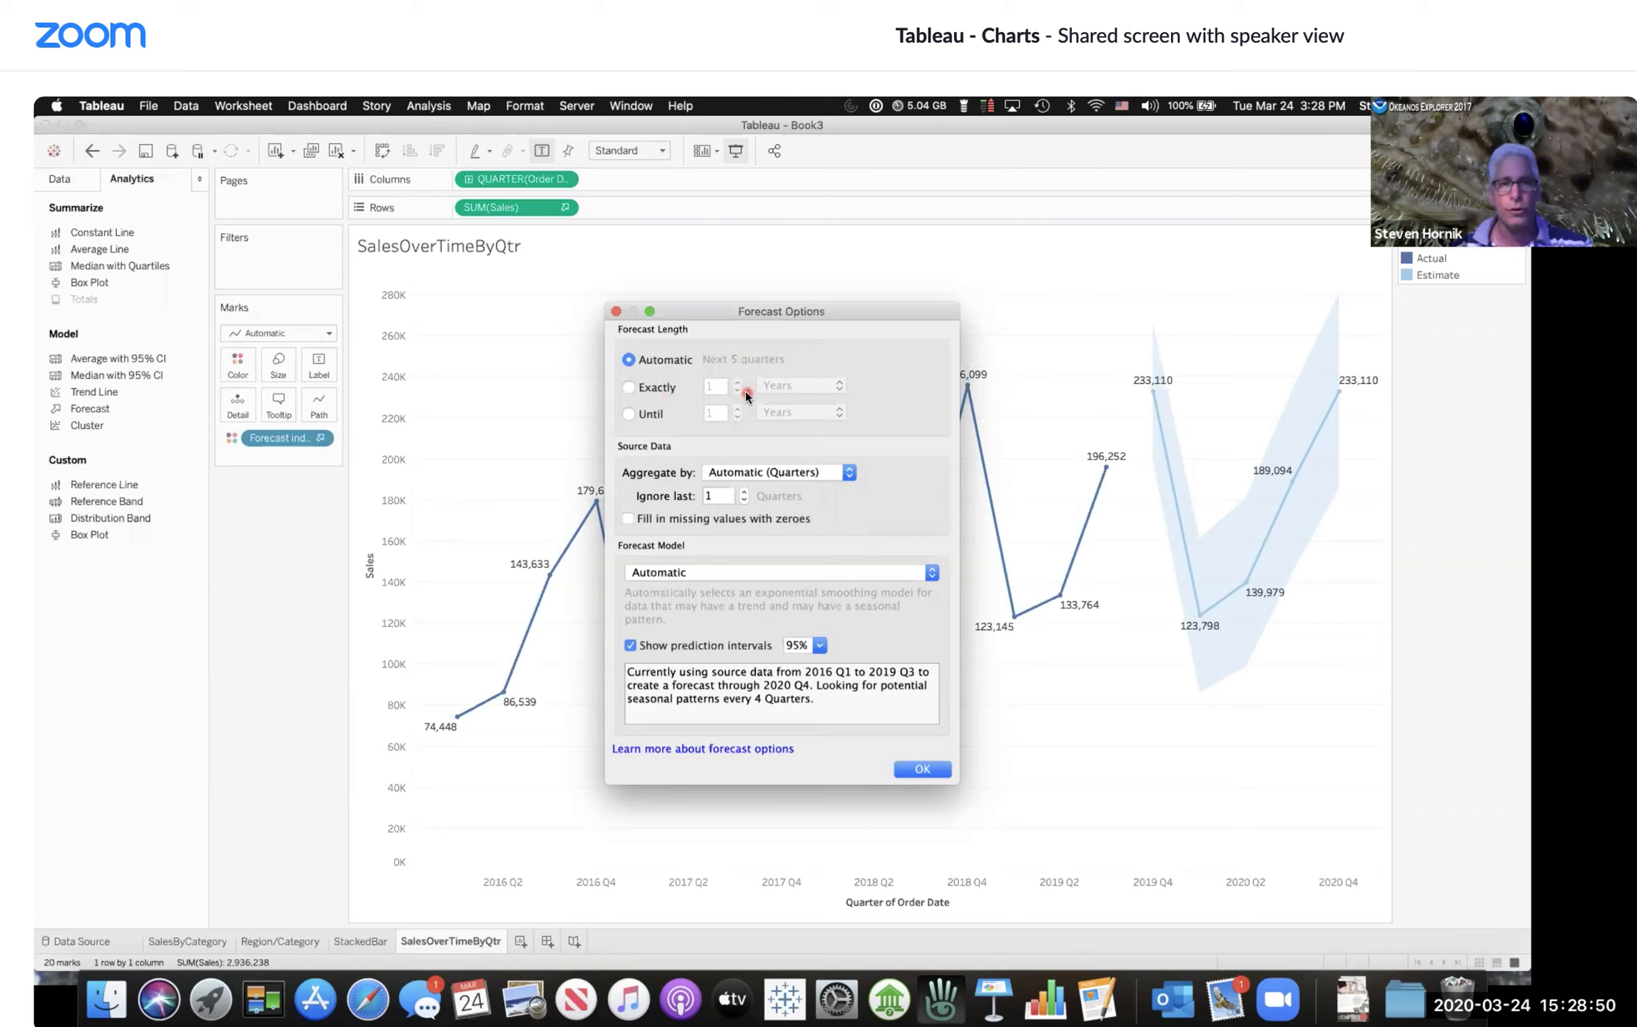
click(630, 386)
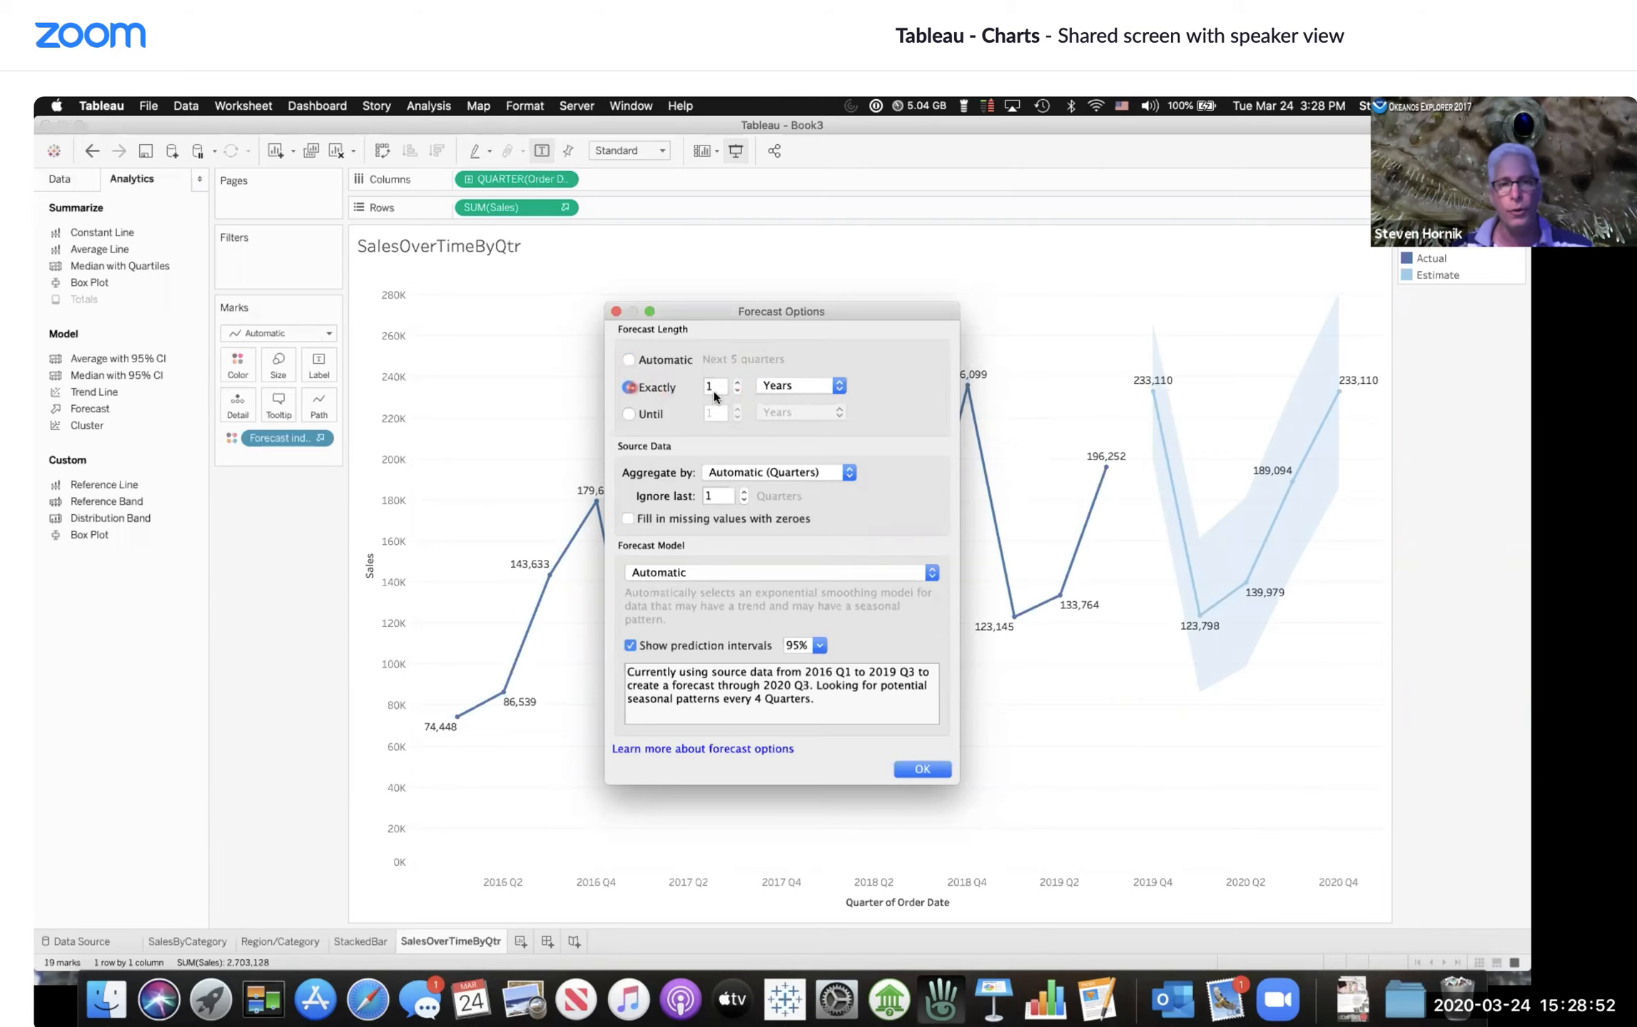
click(738, 387)
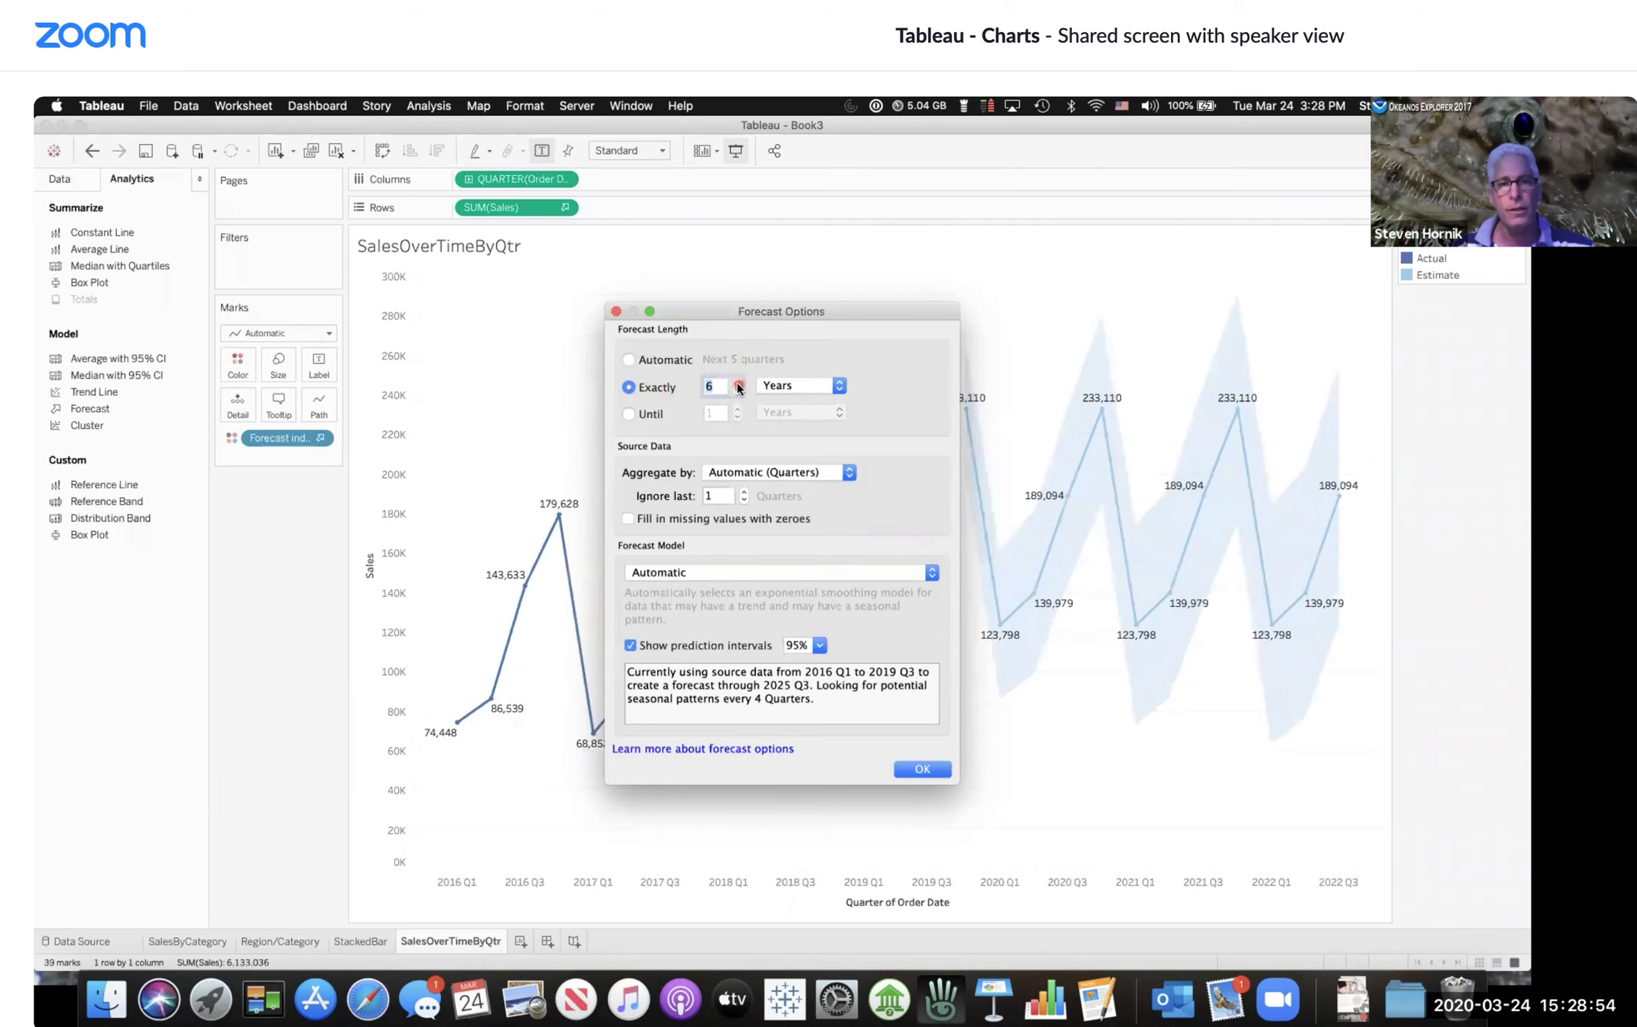
click(842, 388)
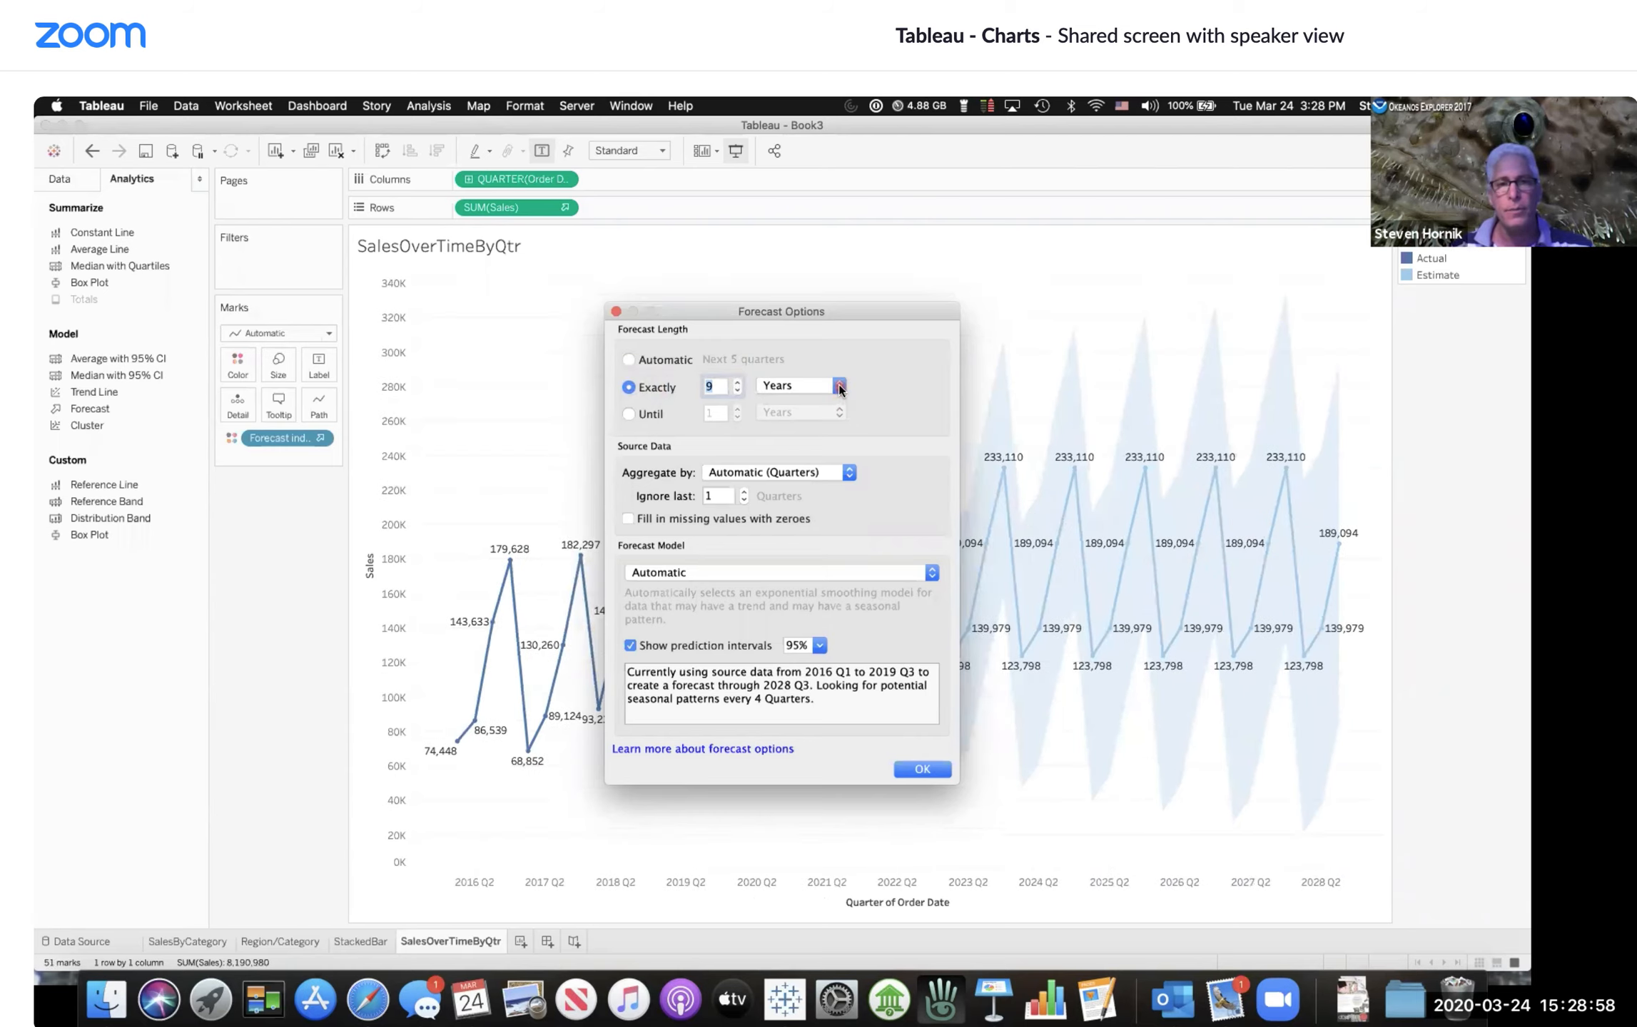
Step: Change the exact forecast length unit to Months and then to Quarters
click(839, 389)
click(810, 417)
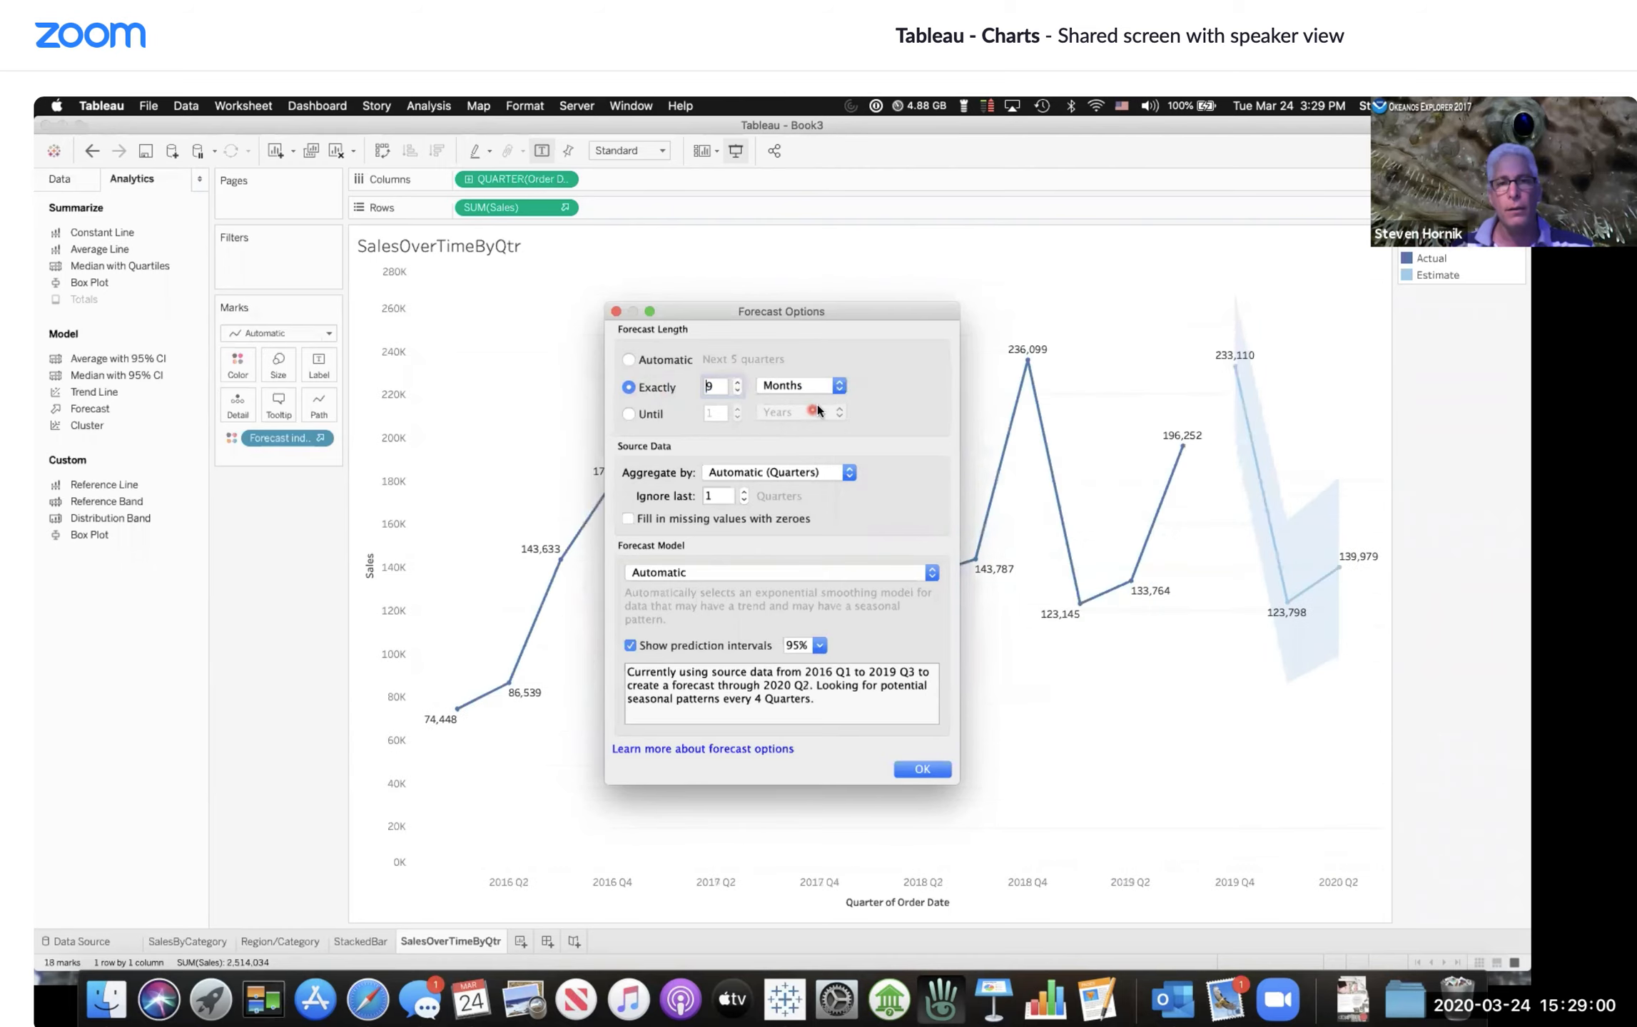
click(842, 392)
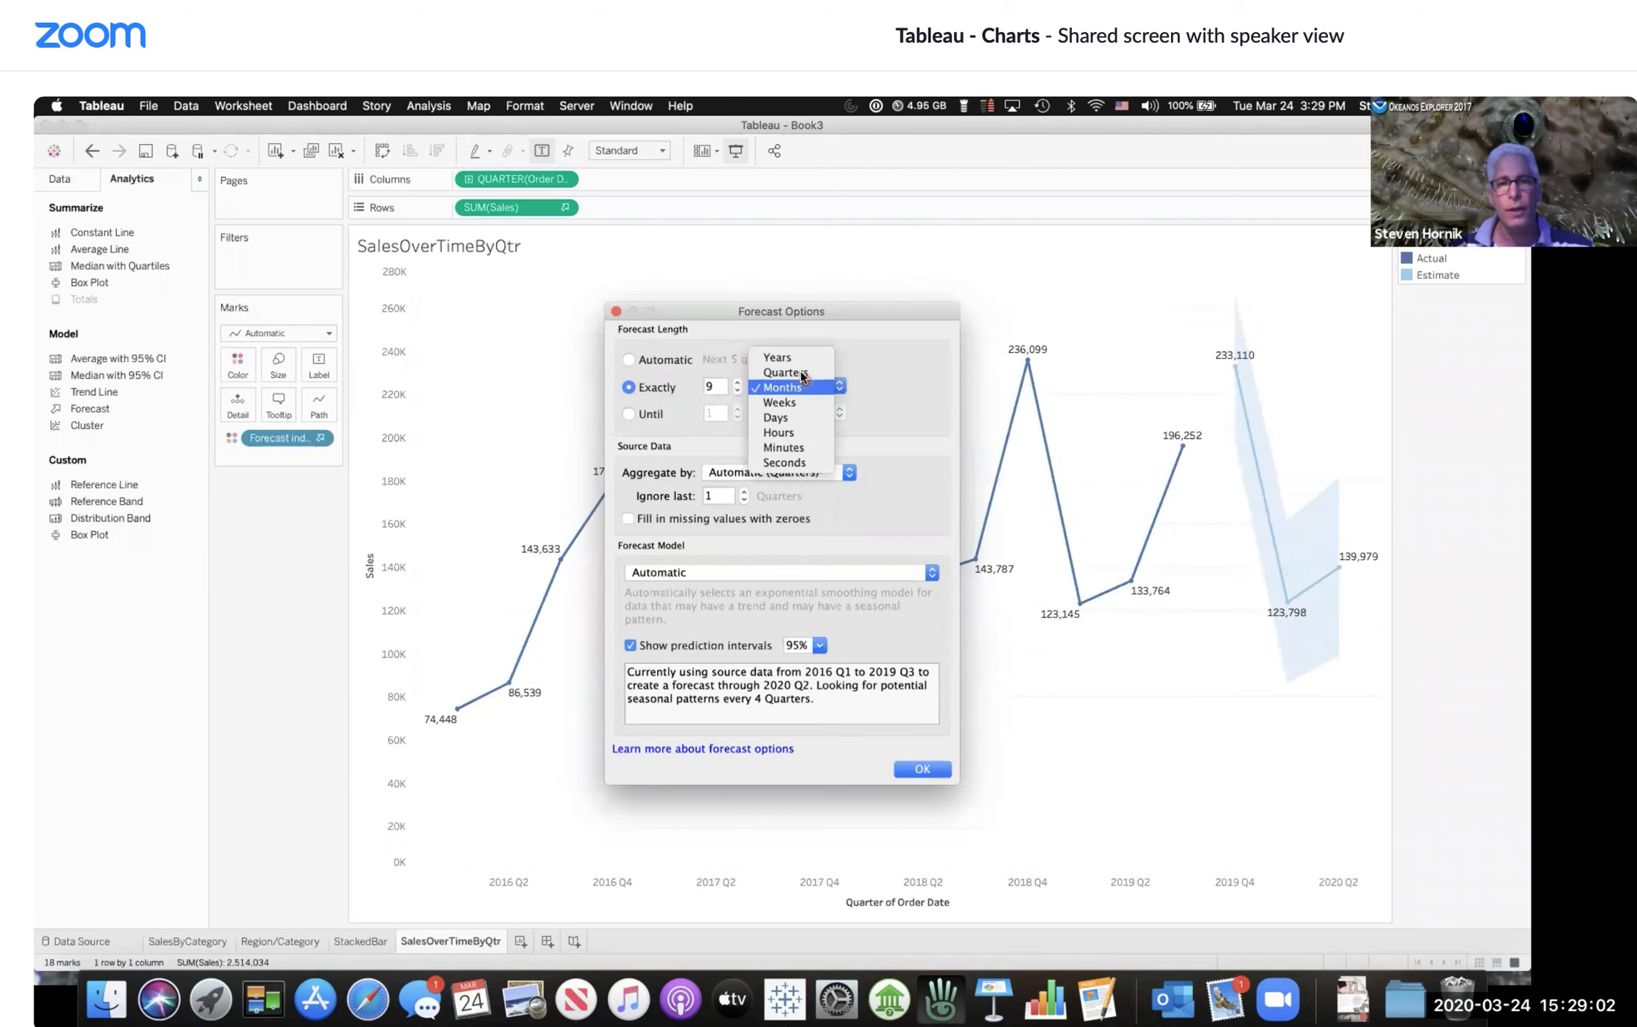
click(785, 373)
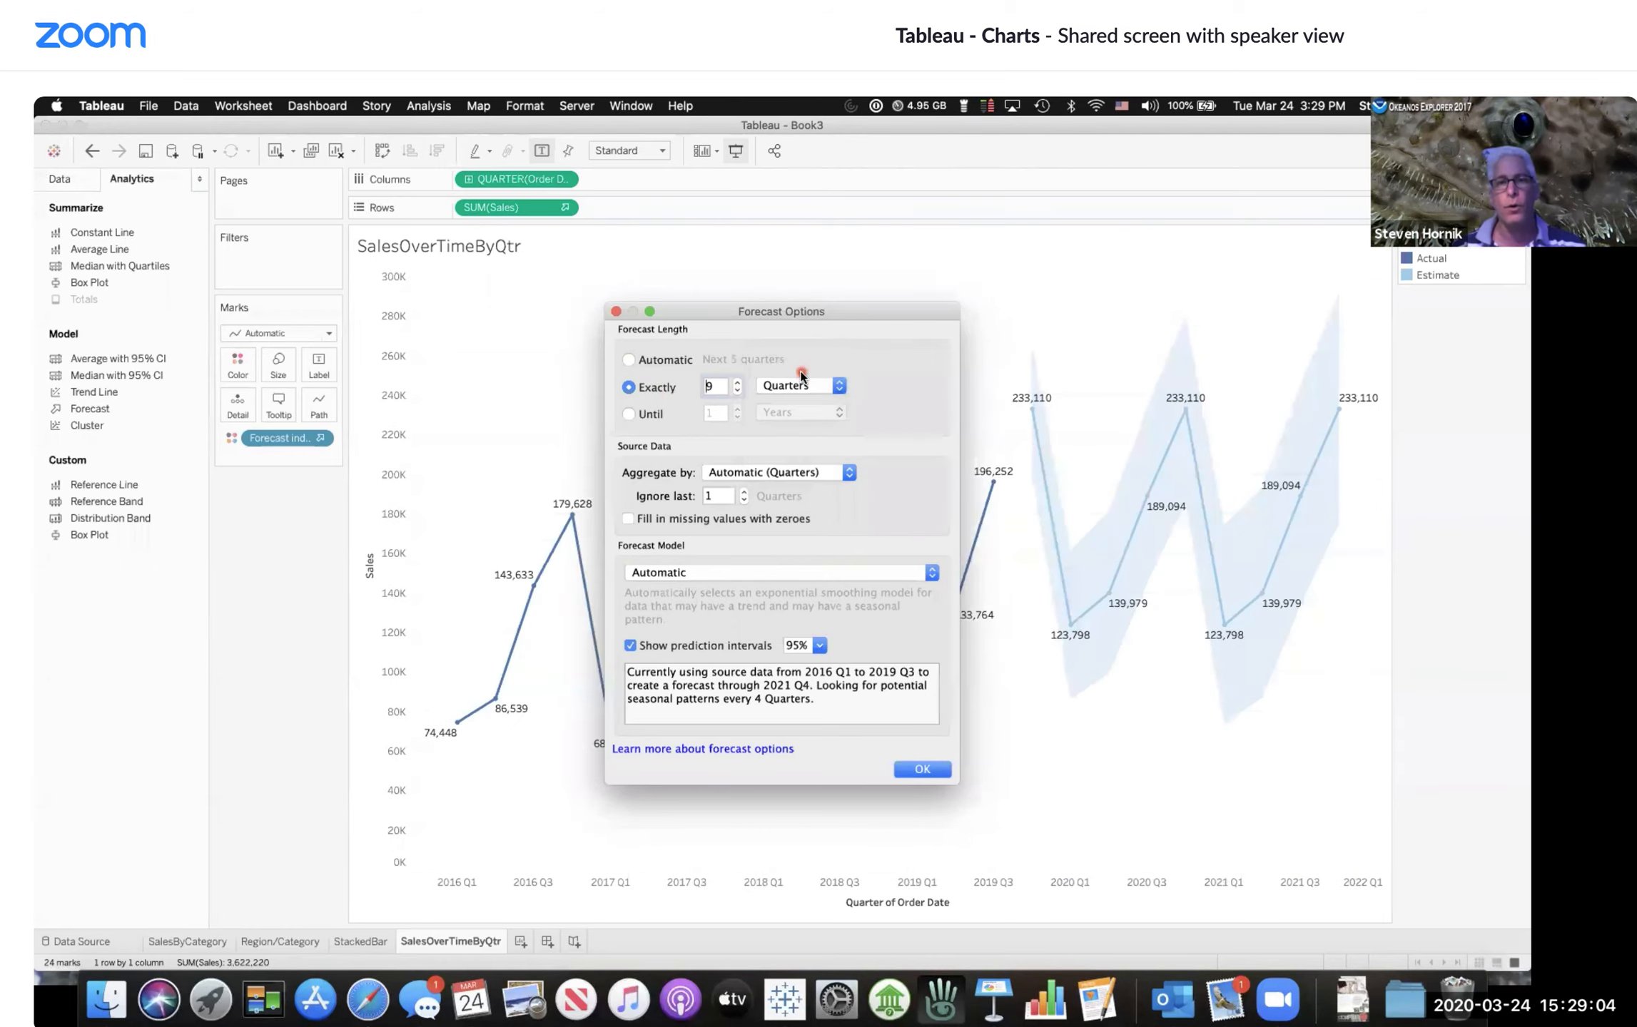
Step: Restore the Automatic forecast length and close the forecast options
click(630, 361)
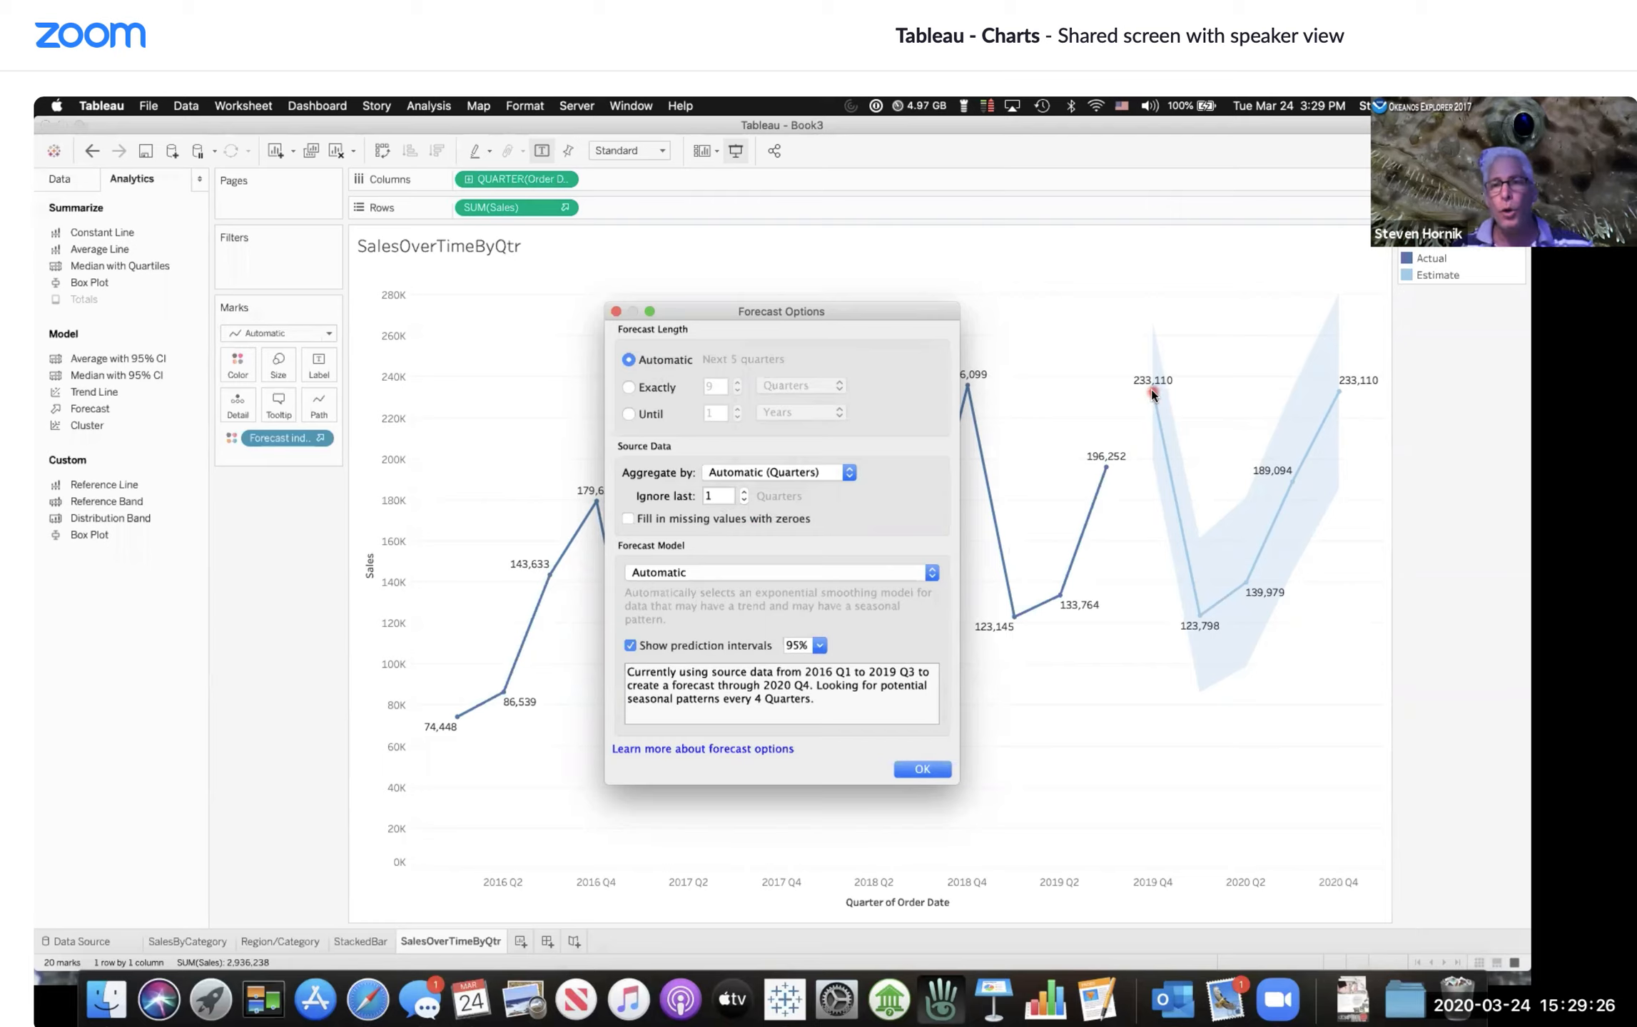
click(915, 769)
Step: Reopen the forecast options and set Ignore last to 0 quarters, then back to 1
mouse_move(1154, 392)
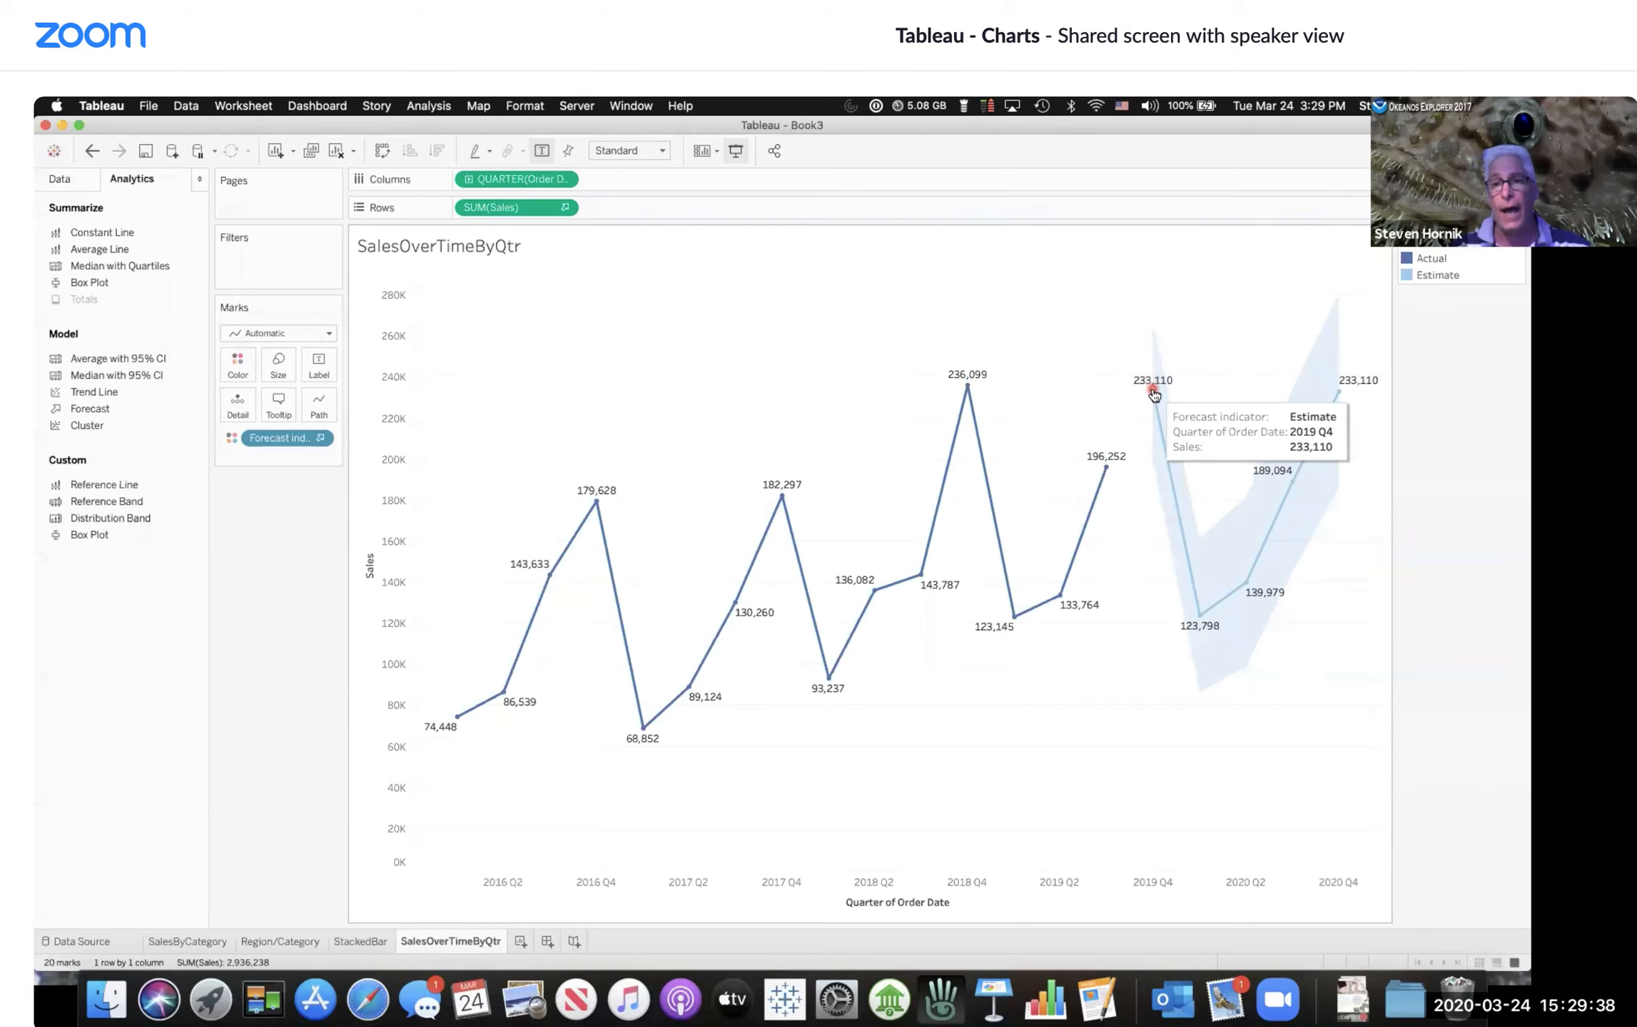
right_click(1228, 550)
mouse_move(1288, 695)
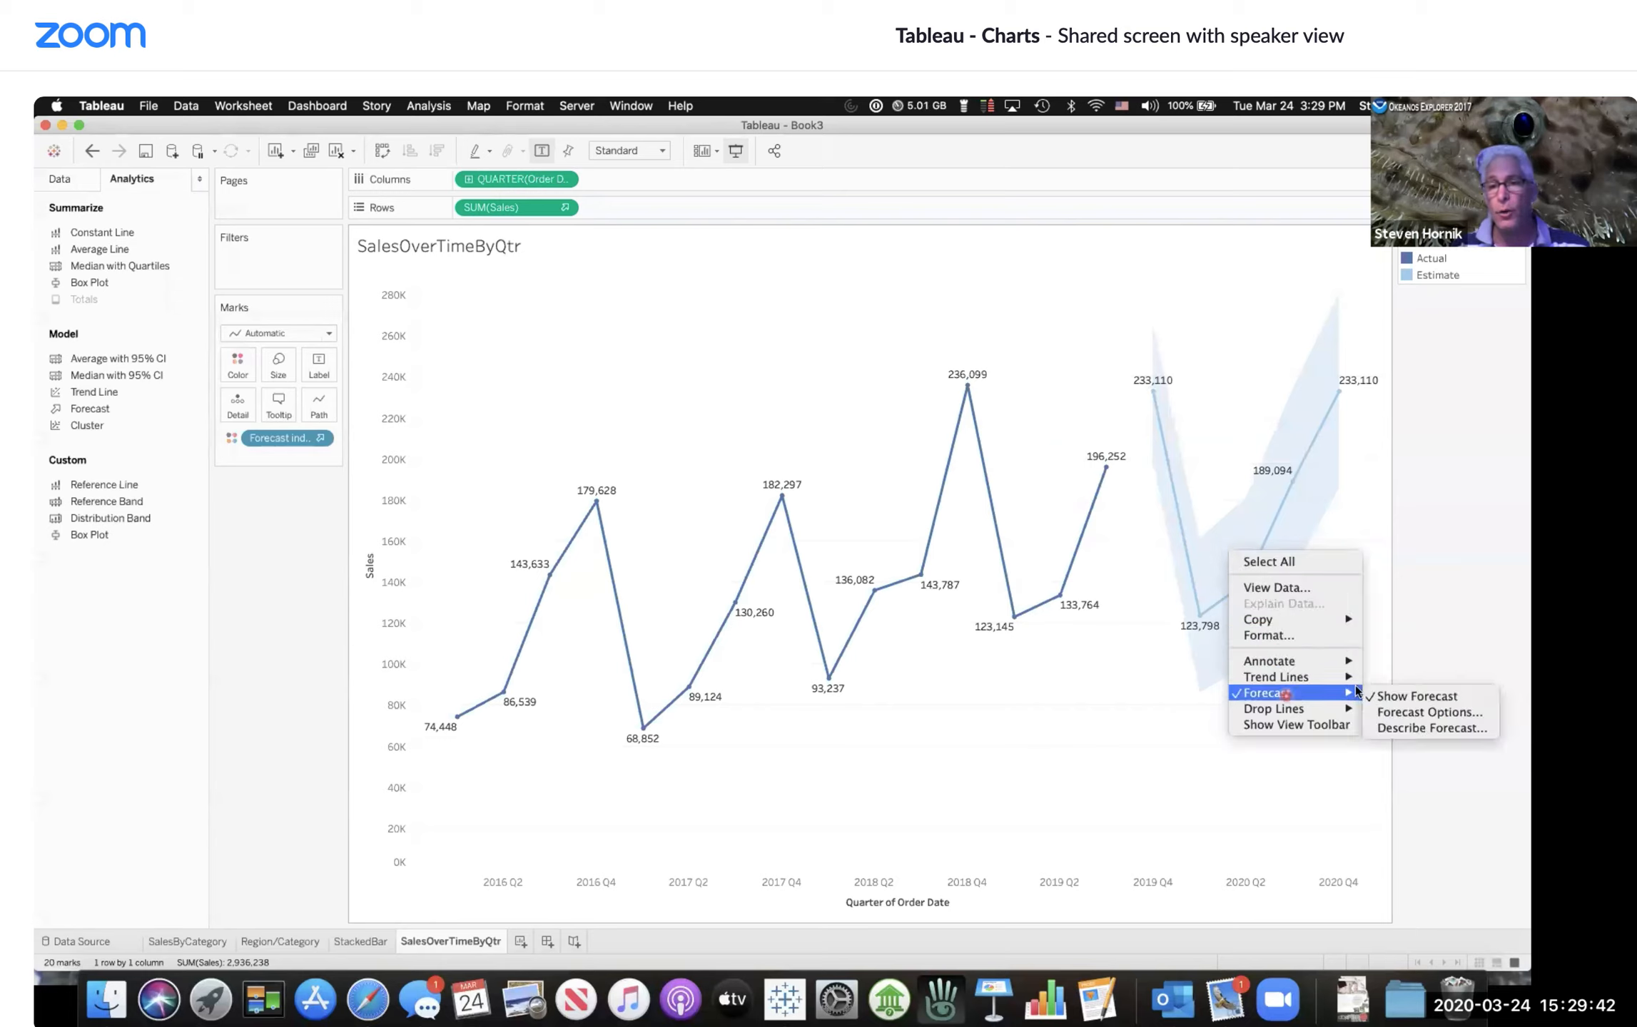
click(1393, 712)
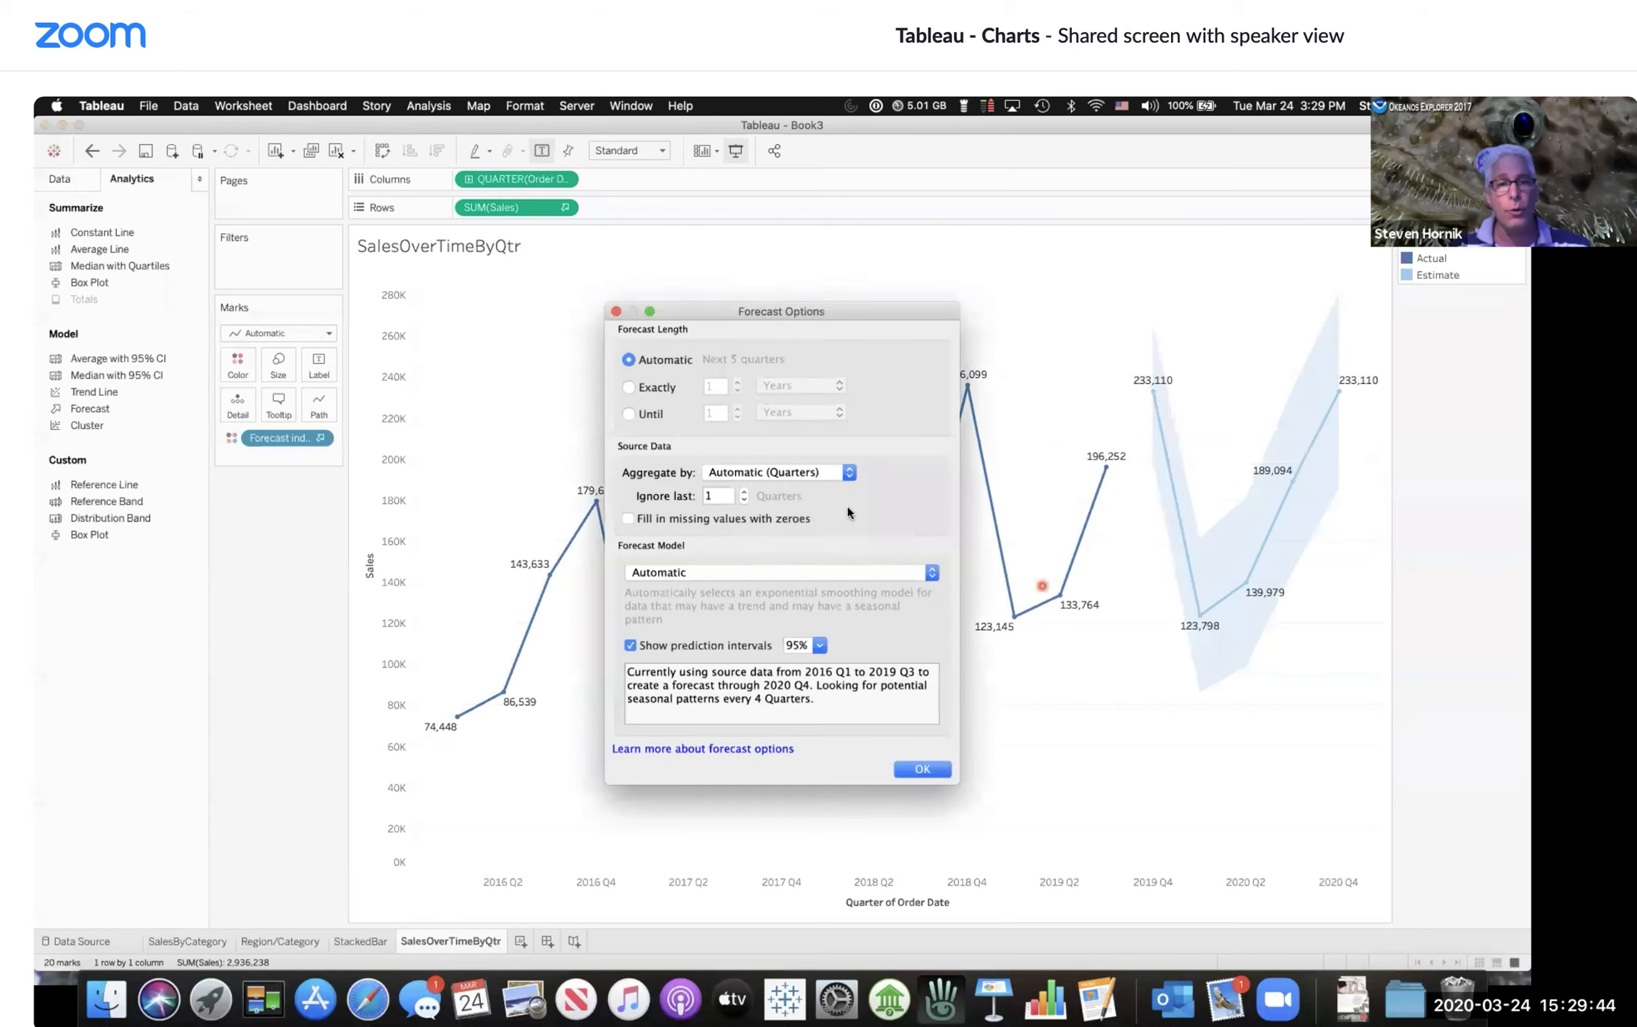
click(746, 502)
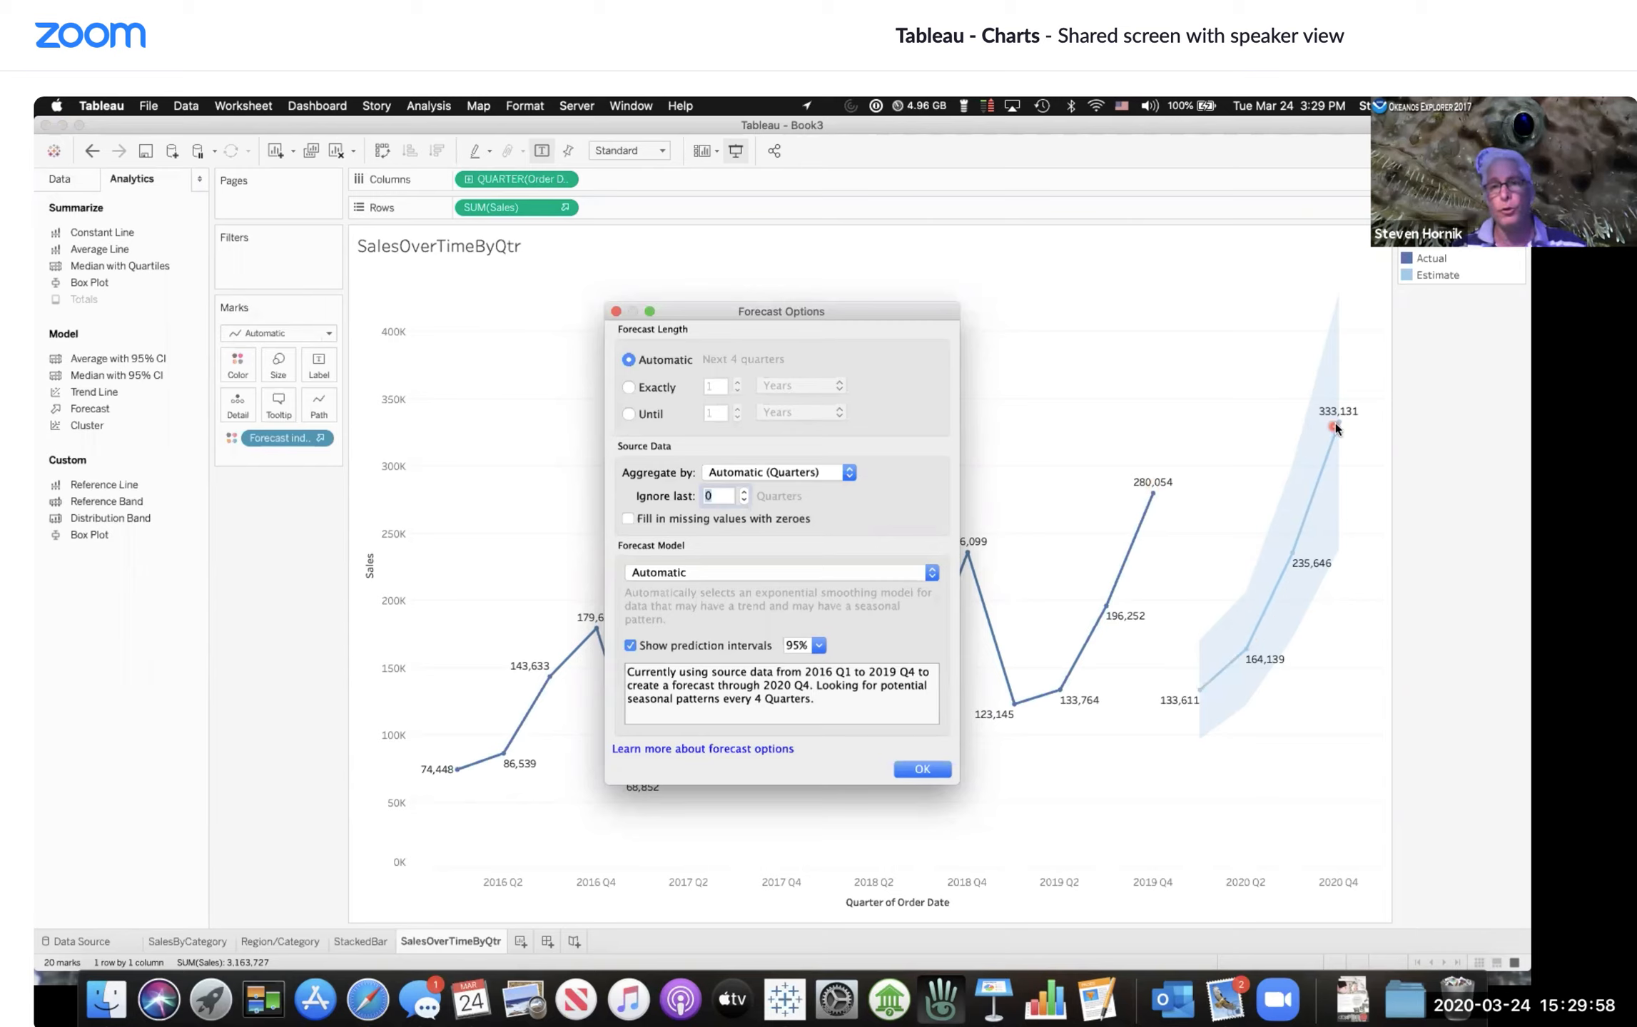
click(742, 492)
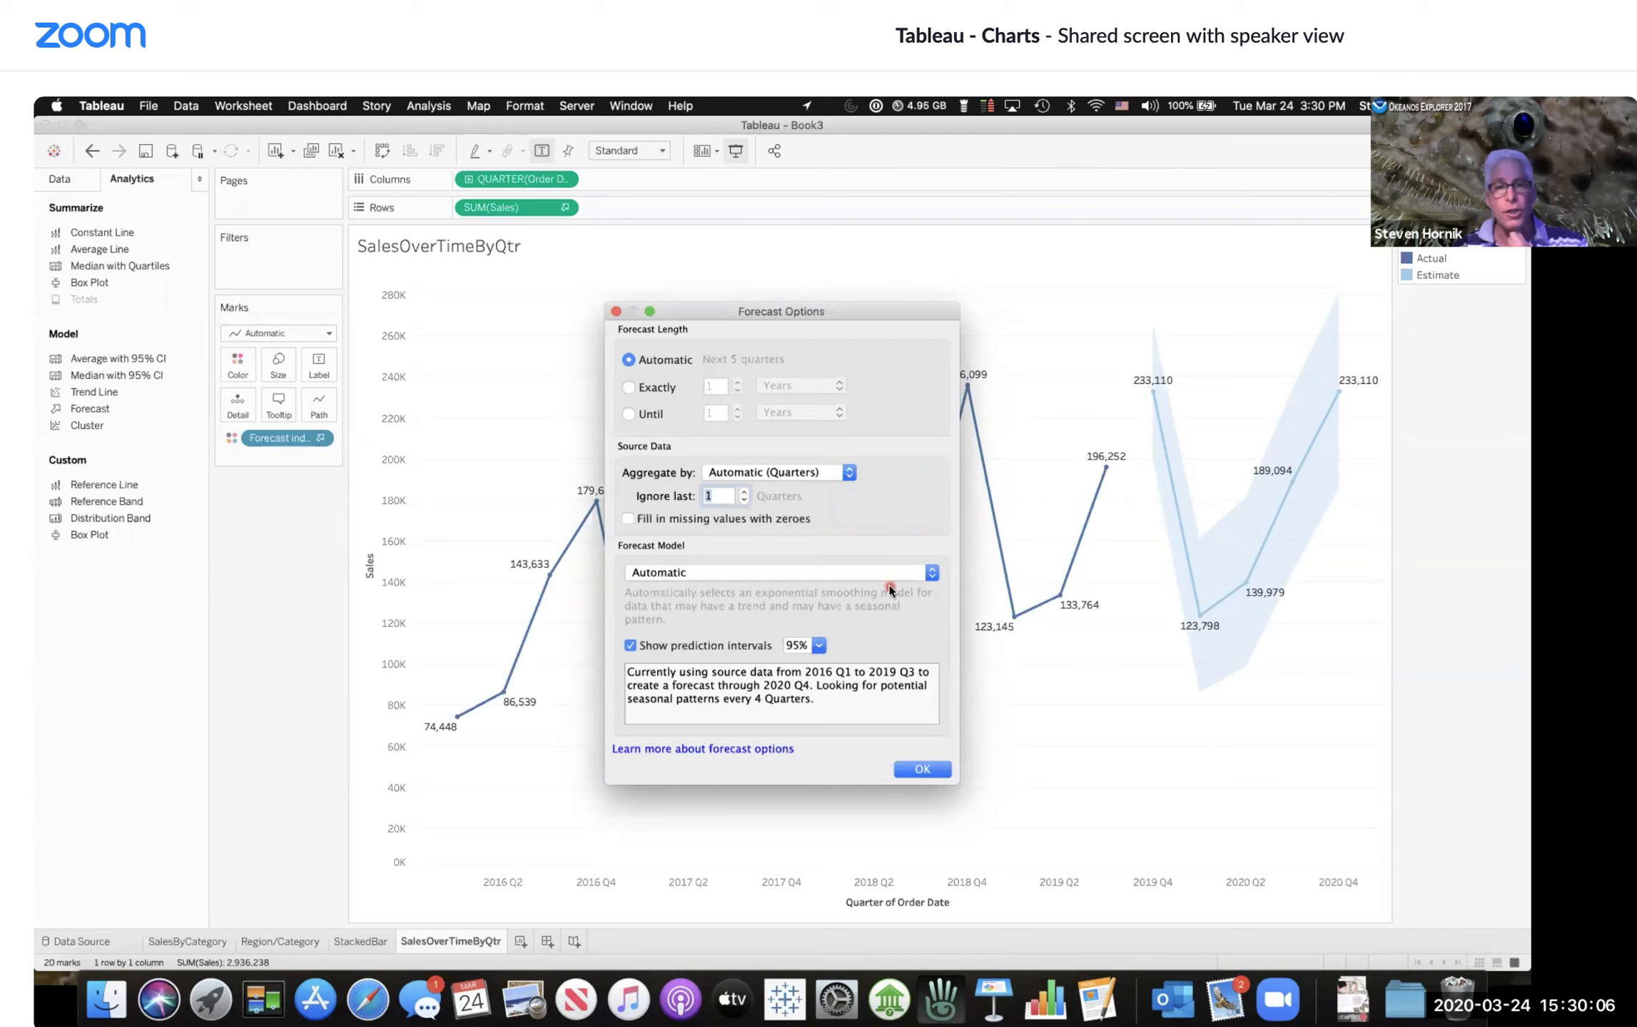
Step: Switch the forecast model to Automatic without seasonality
click(932, 577)
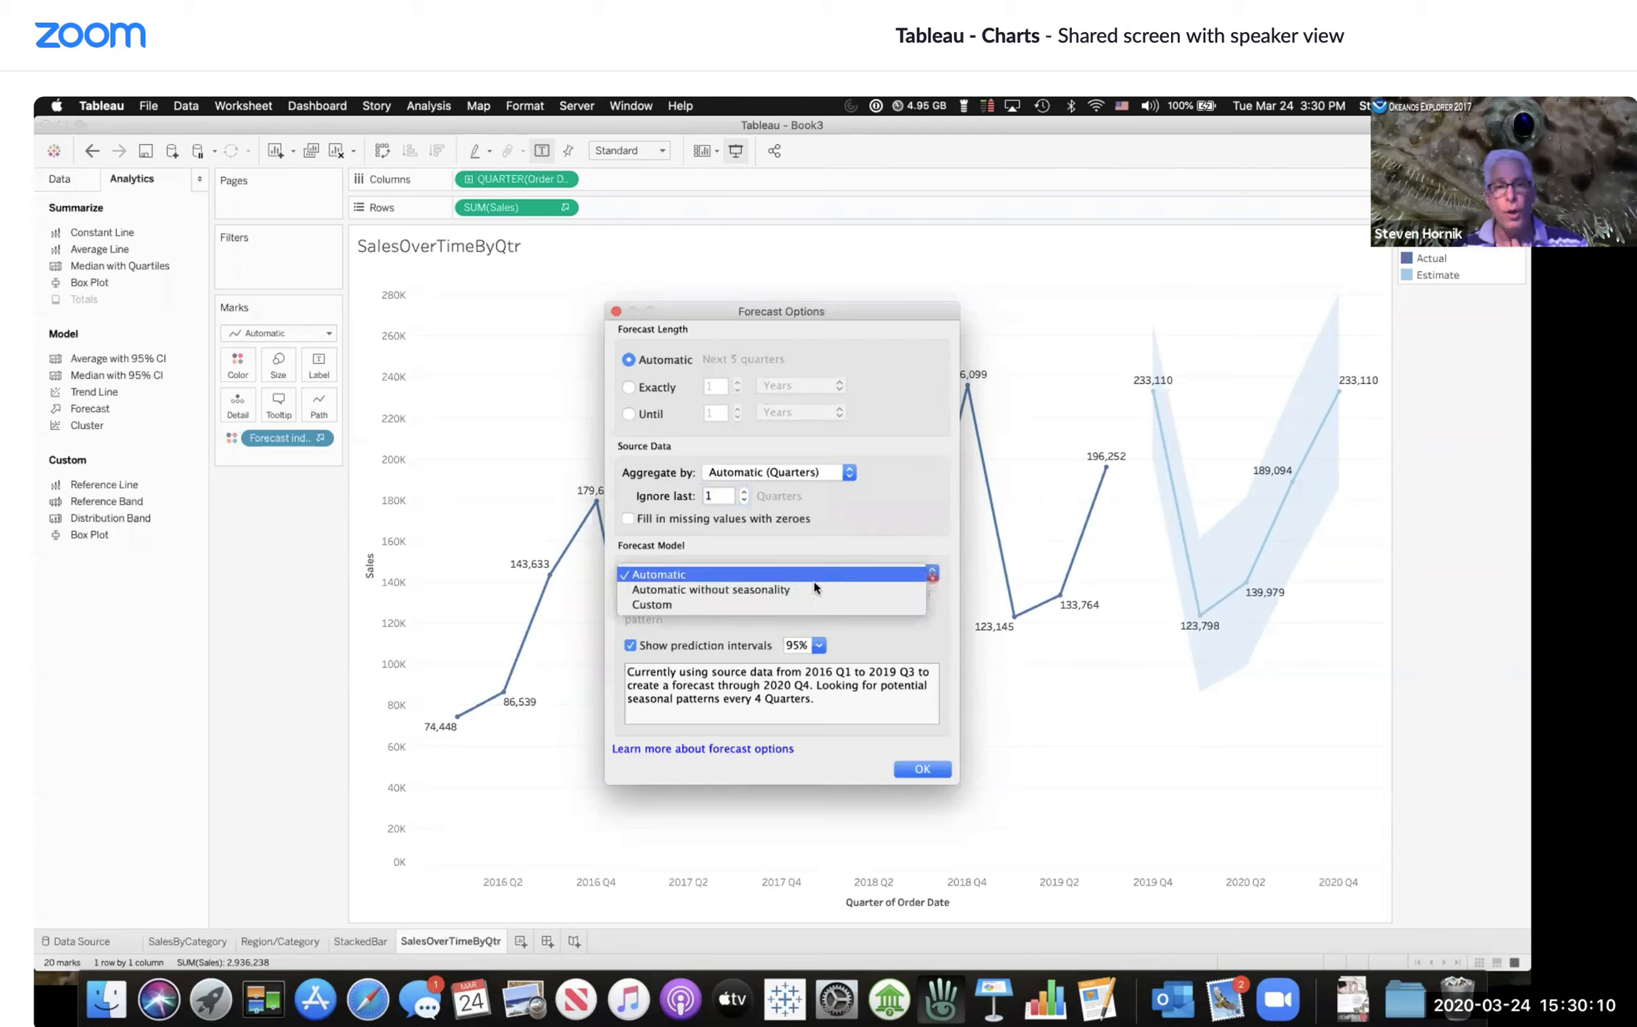
click(789, 577)
drag(789, 577, 746, 588)
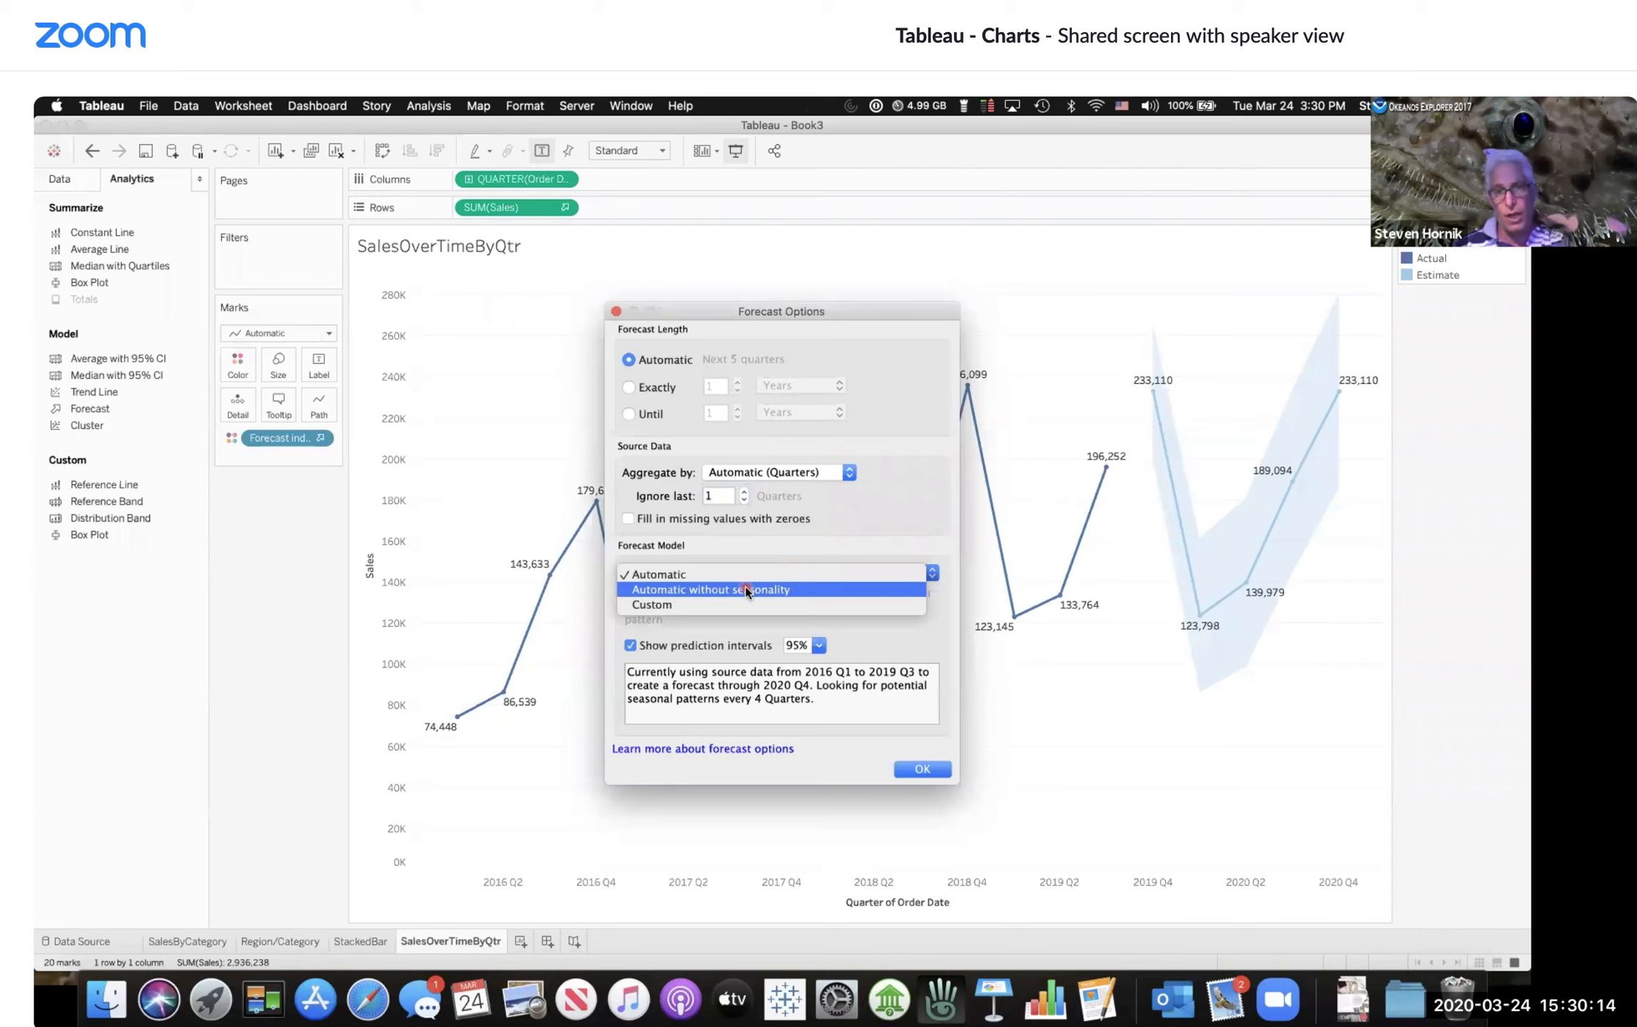
drag(746, 587, 746, 588)
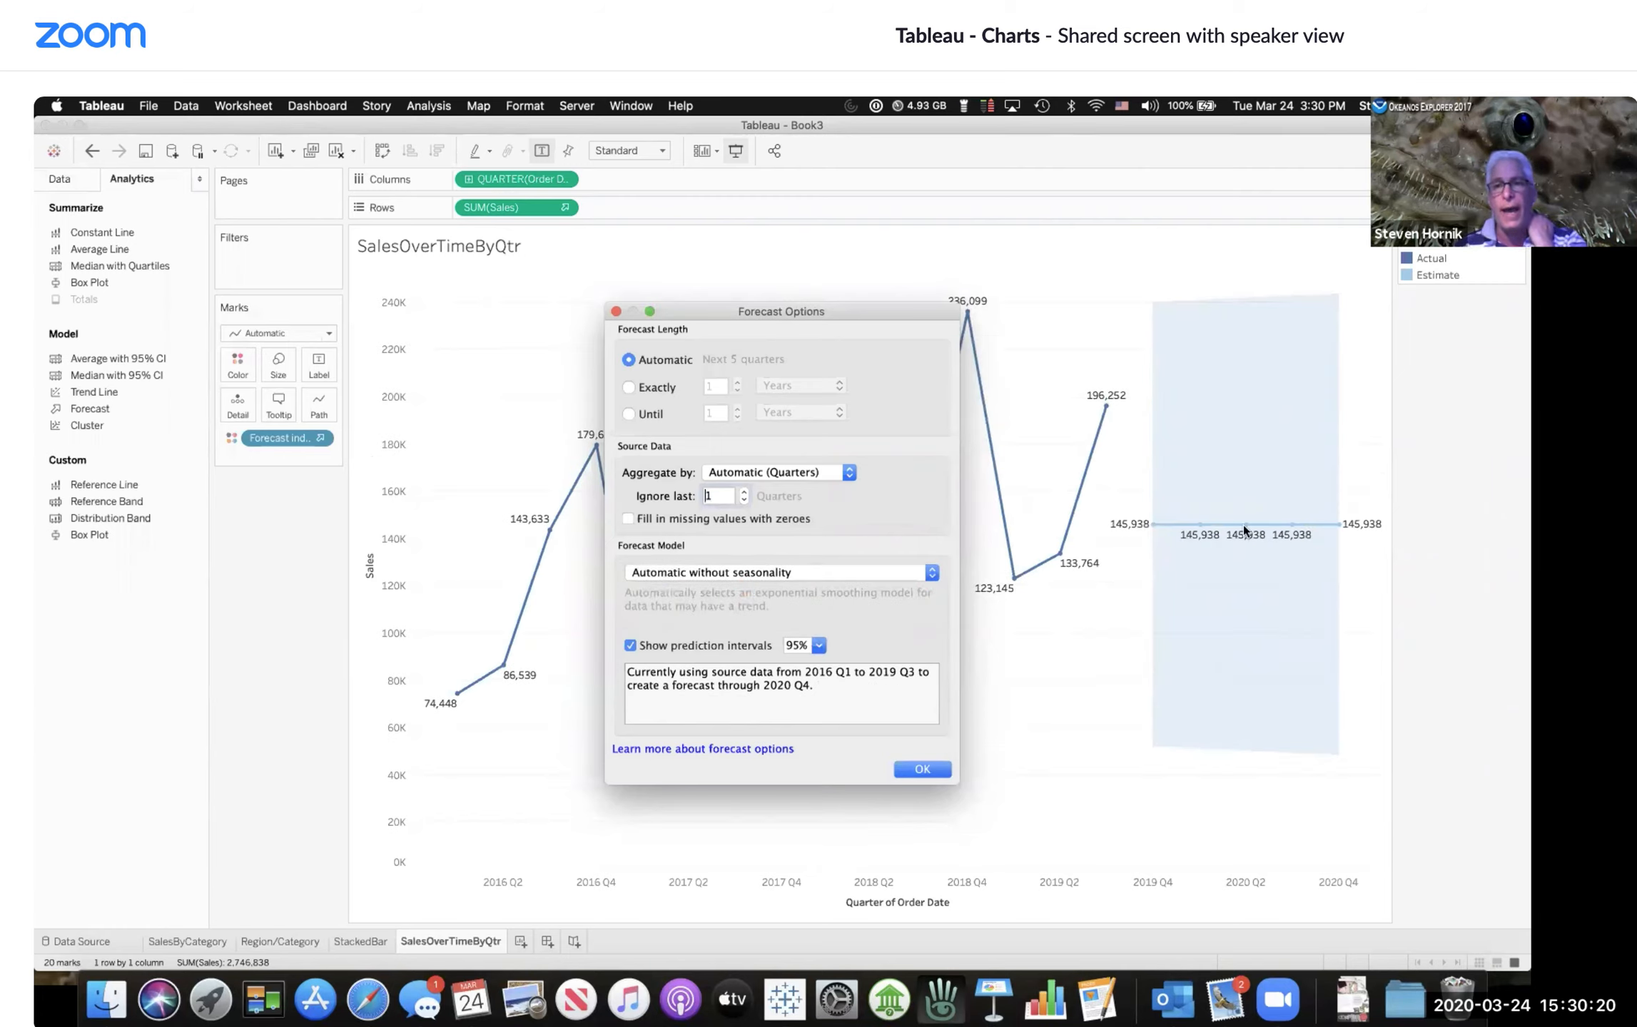
Step: Set the forecast model back to Automatic and close the forecast options
click(931, 577)
click(719, 561)
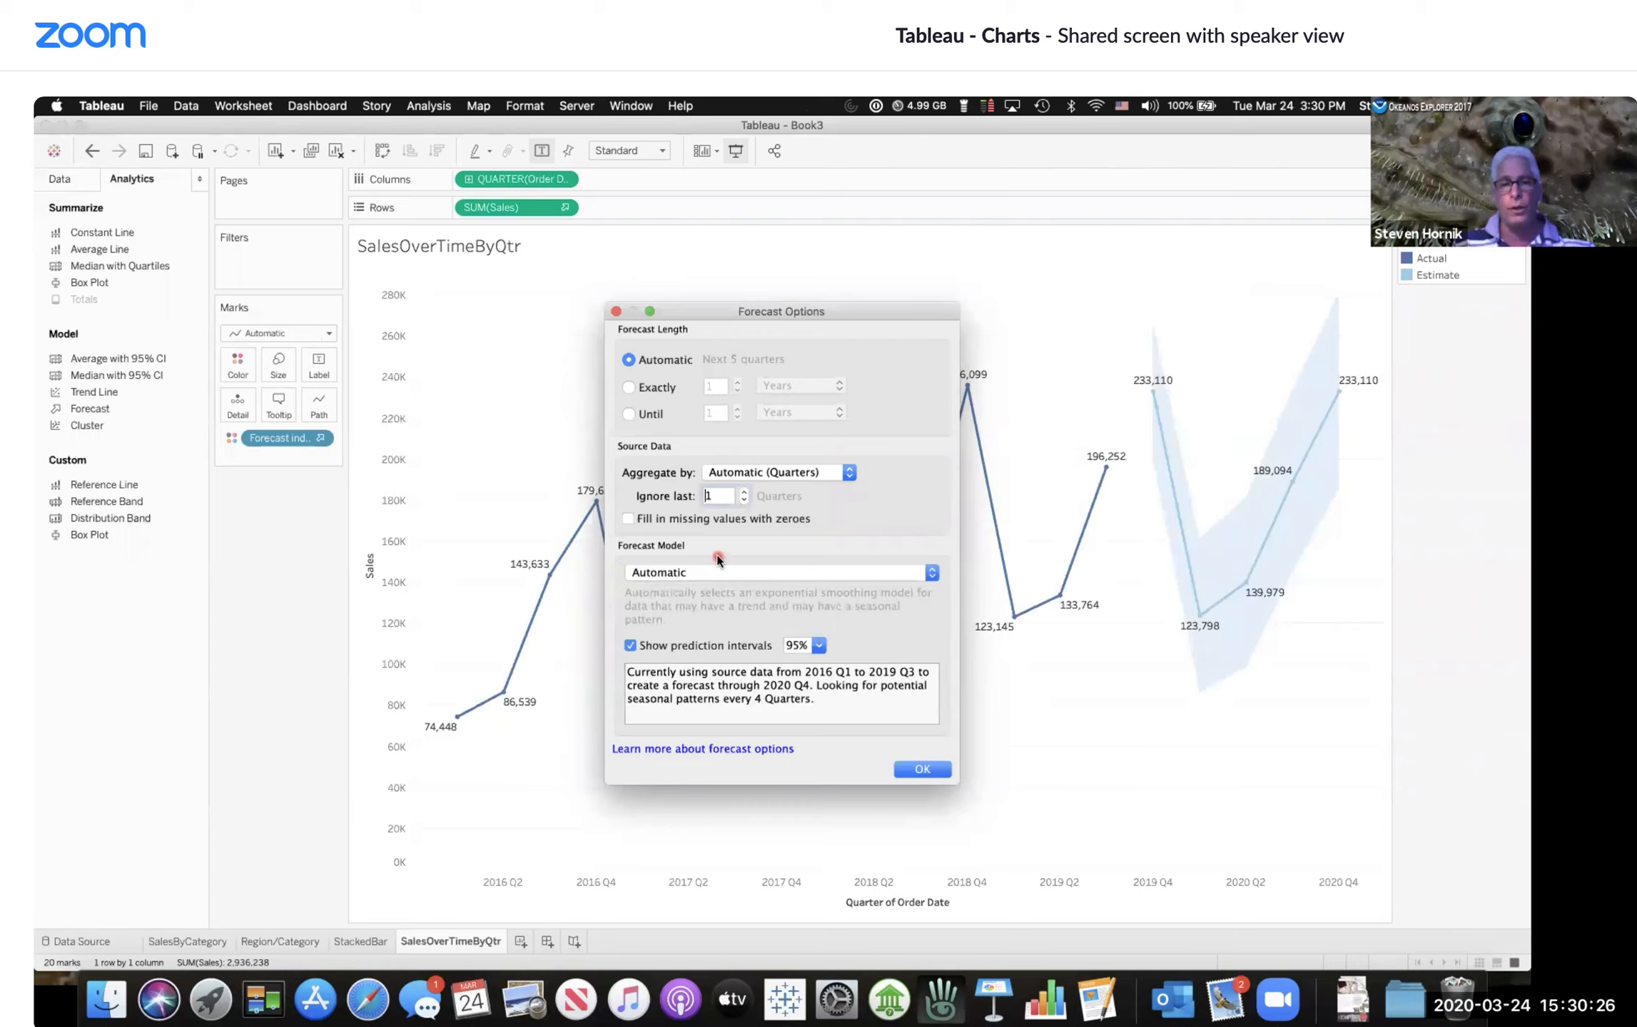
click(922, 767)
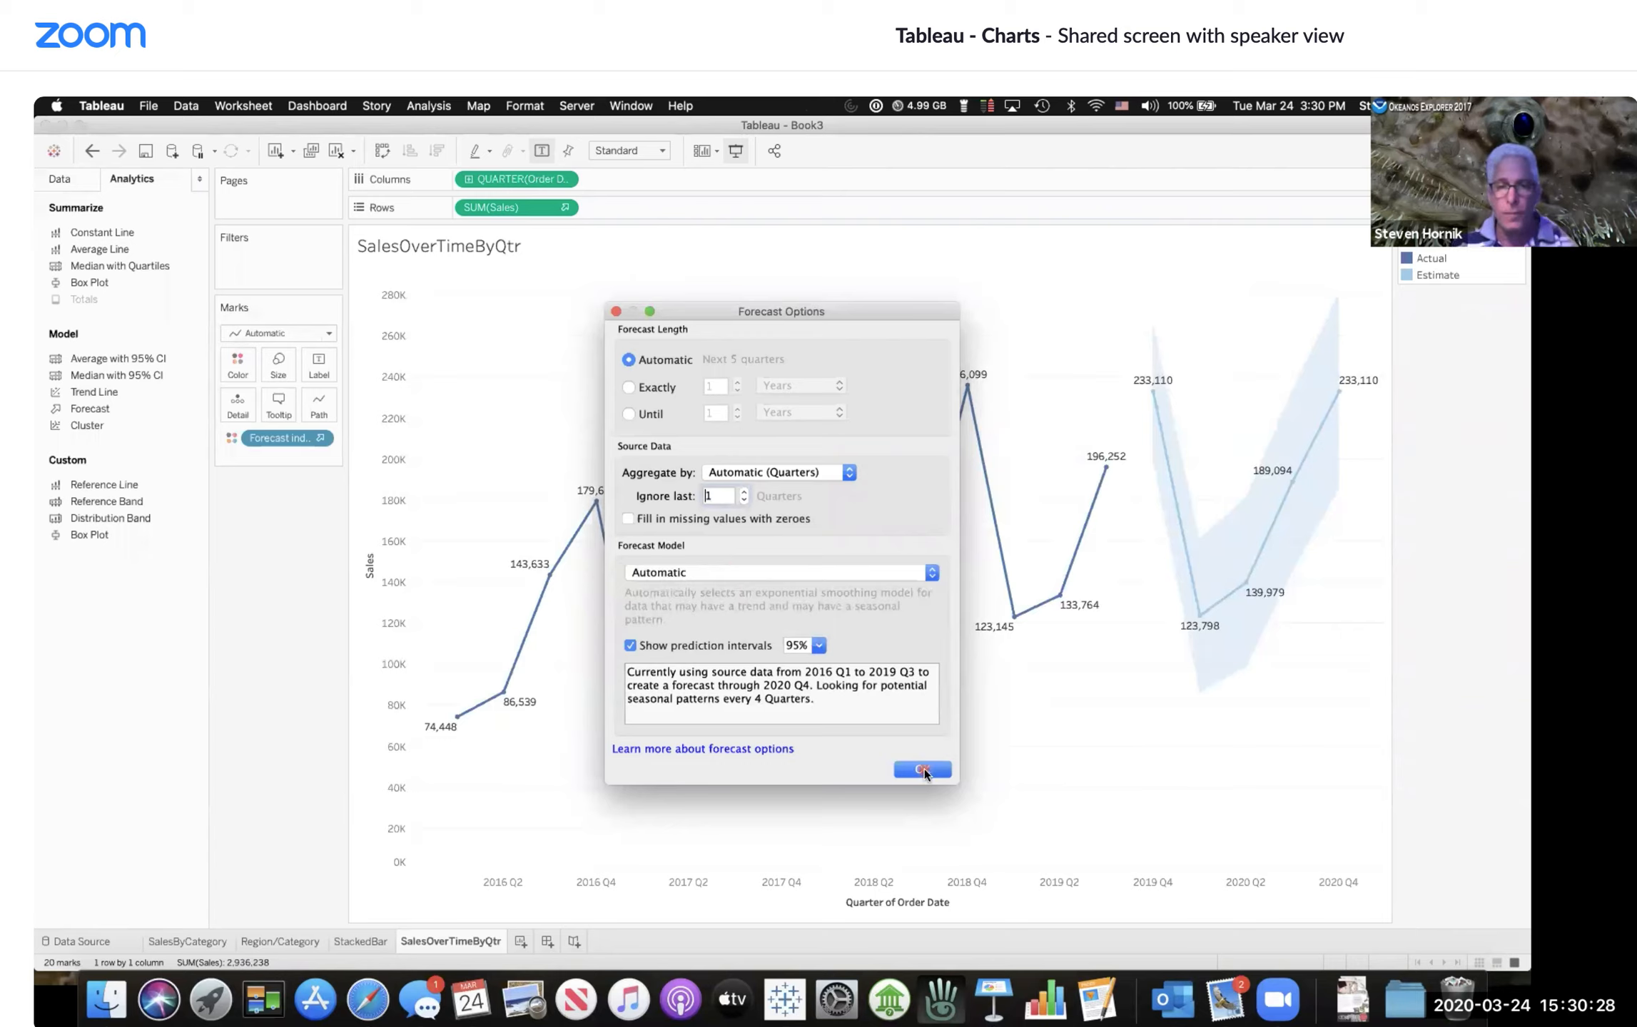
Step: Open the forecast description and review its Summary and Models tabs, then close it
right_click(1218, 547)
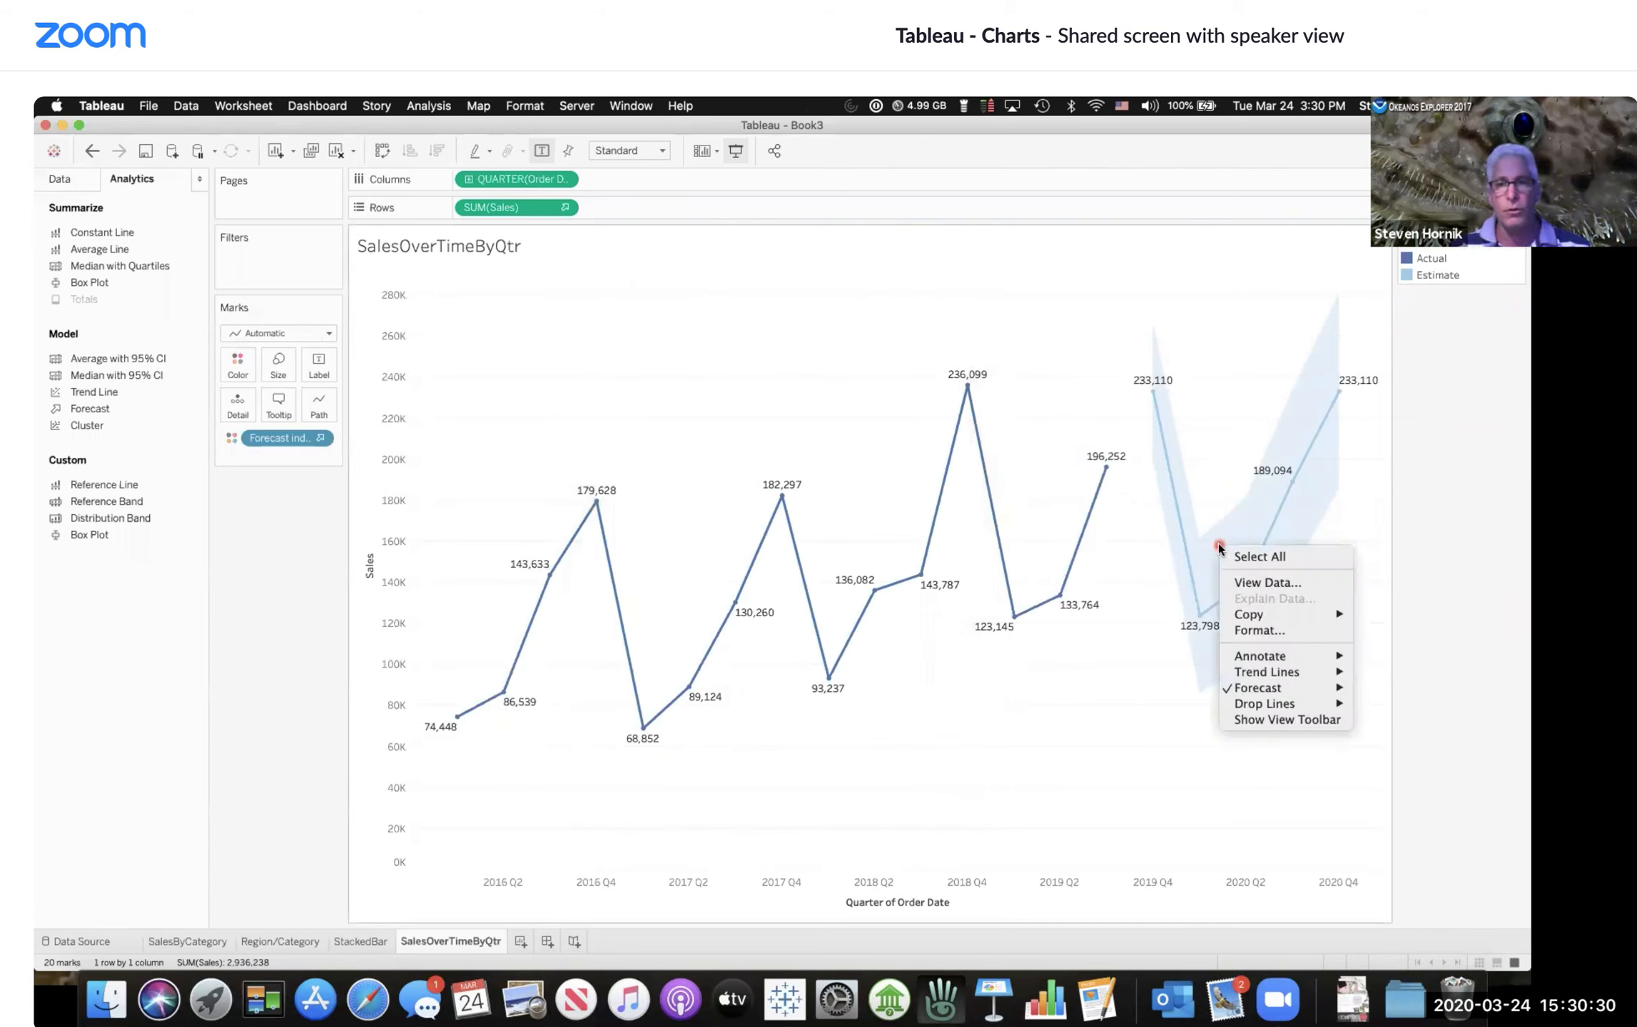
click(1270, 688)
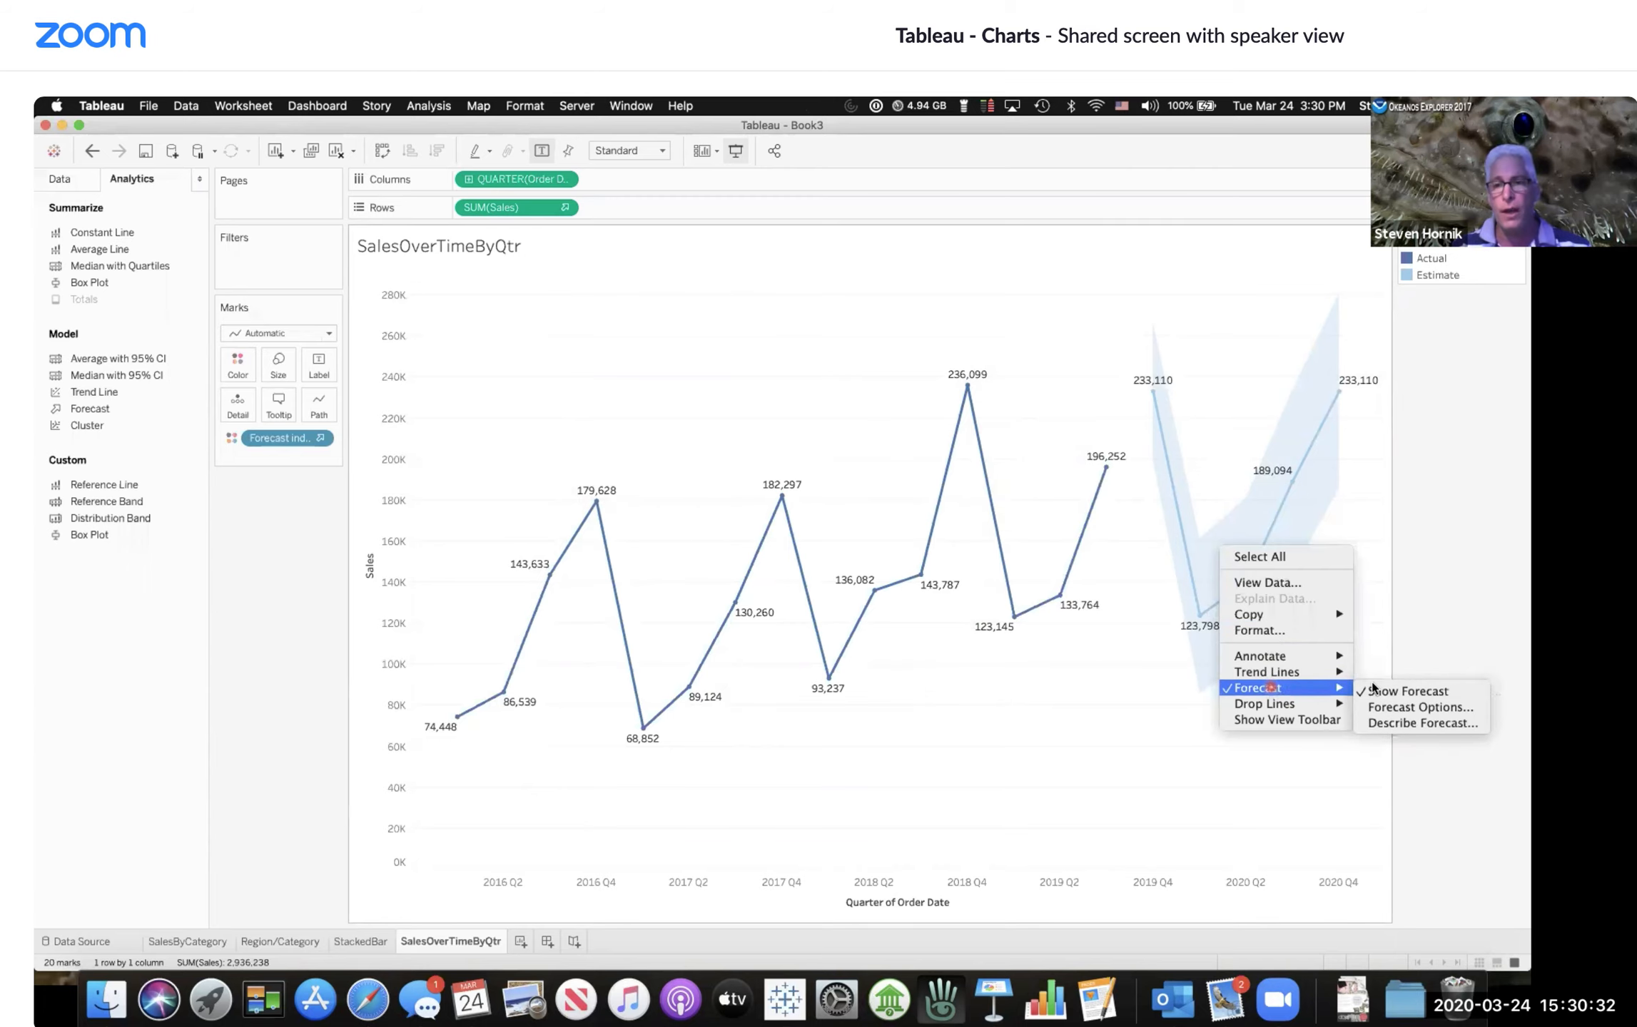
click(1401, 724)
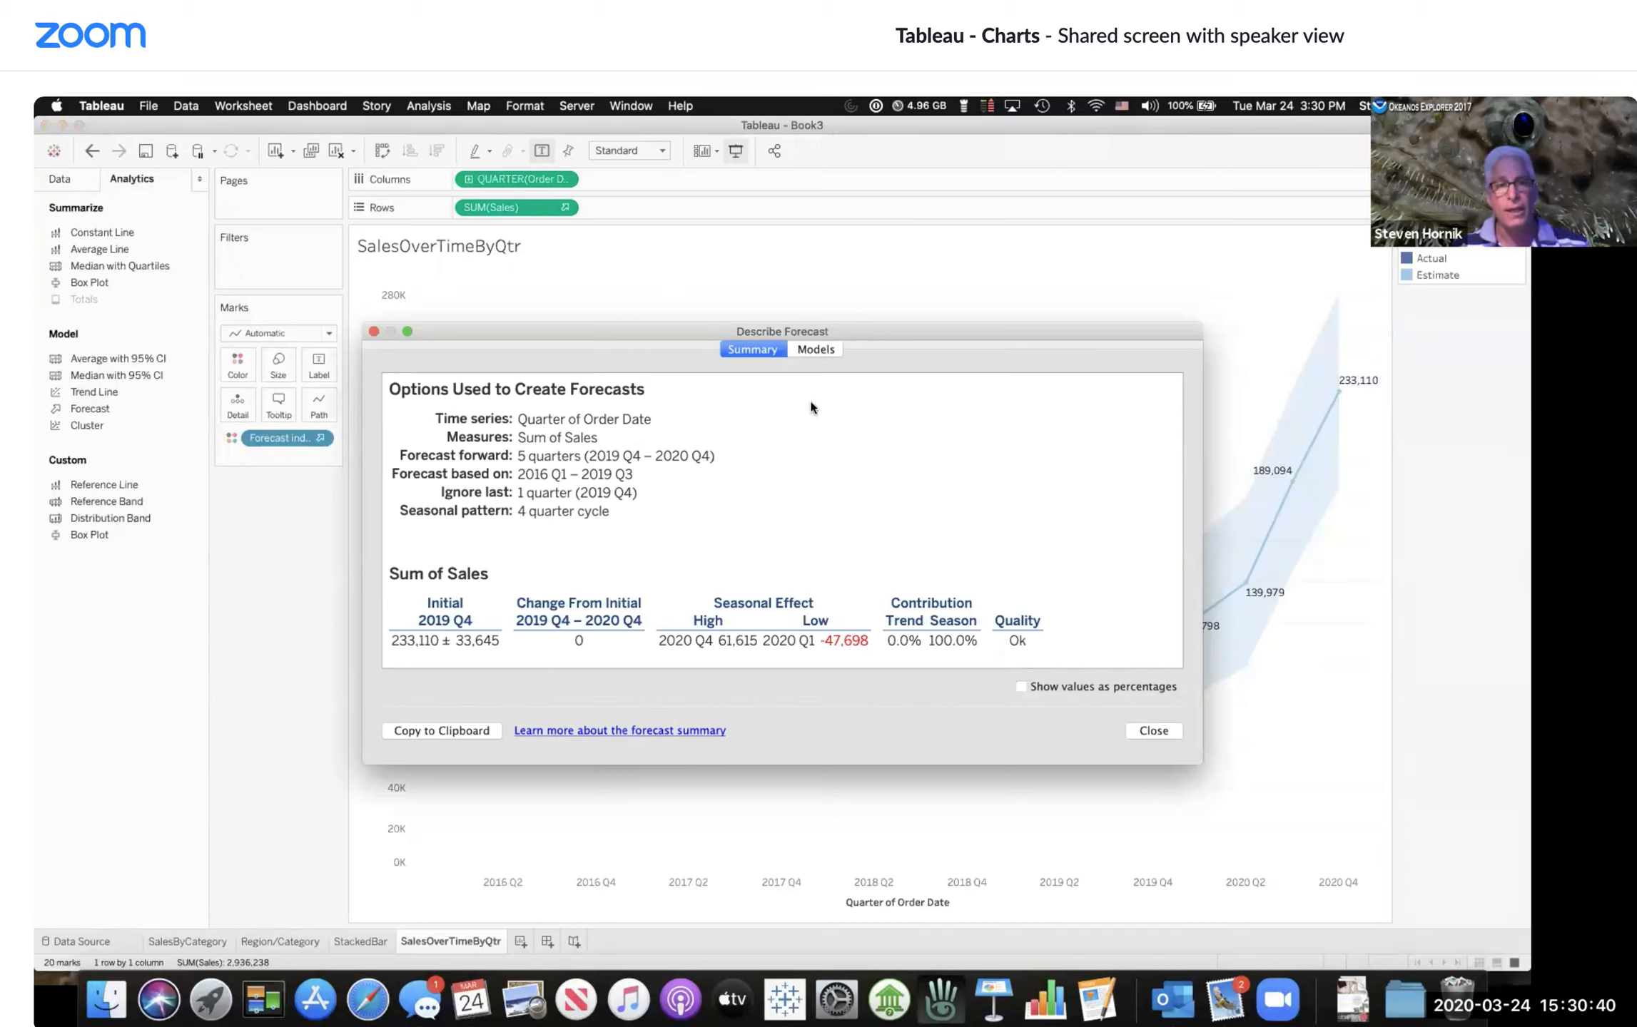
click(824, 351)
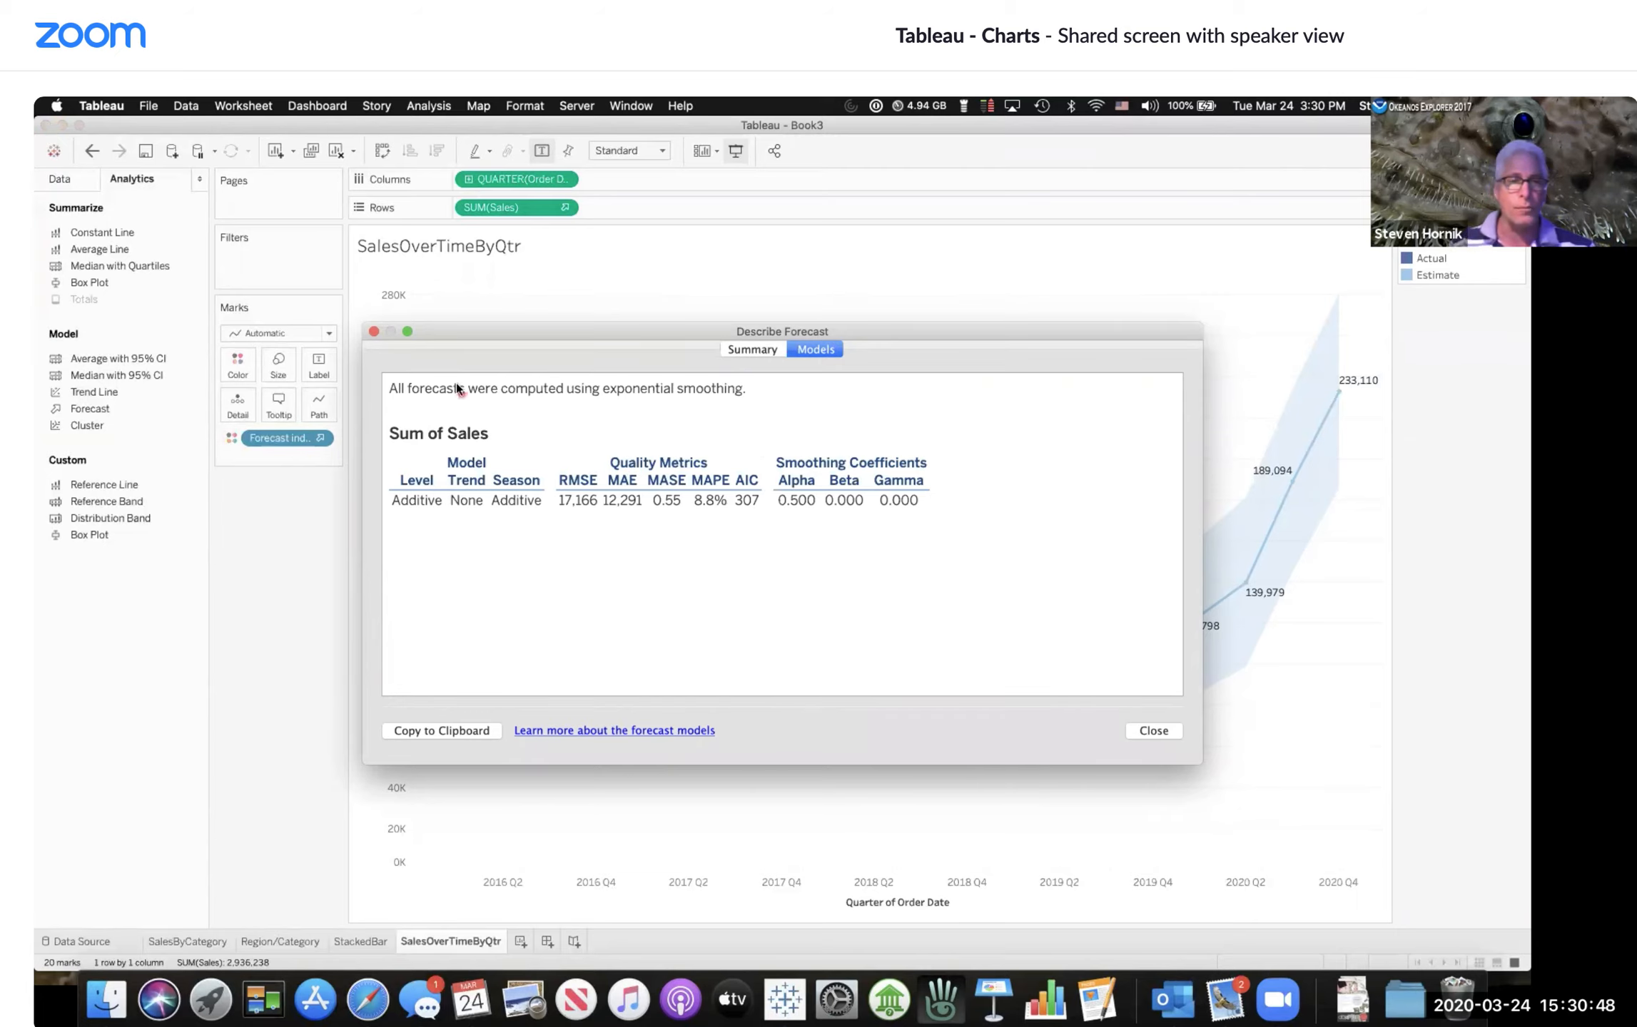
click(372, 333)
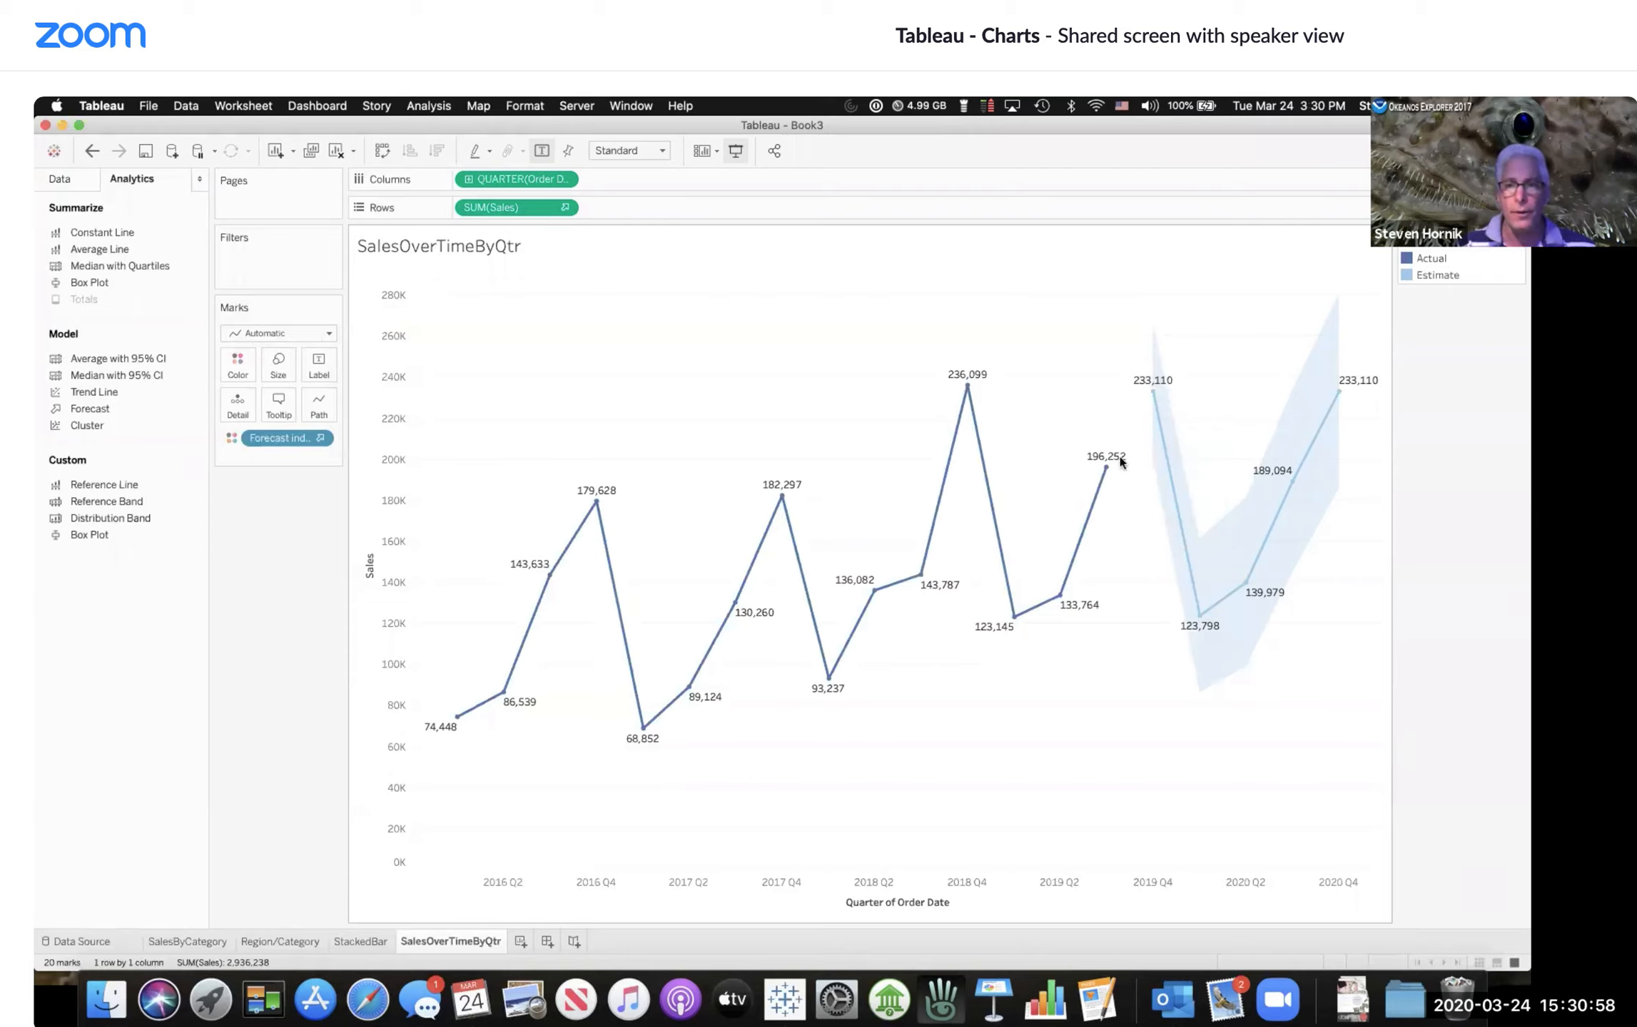
Step: Duplicate the SalesOverTimeByQtr worksheet
click(1226, 542)
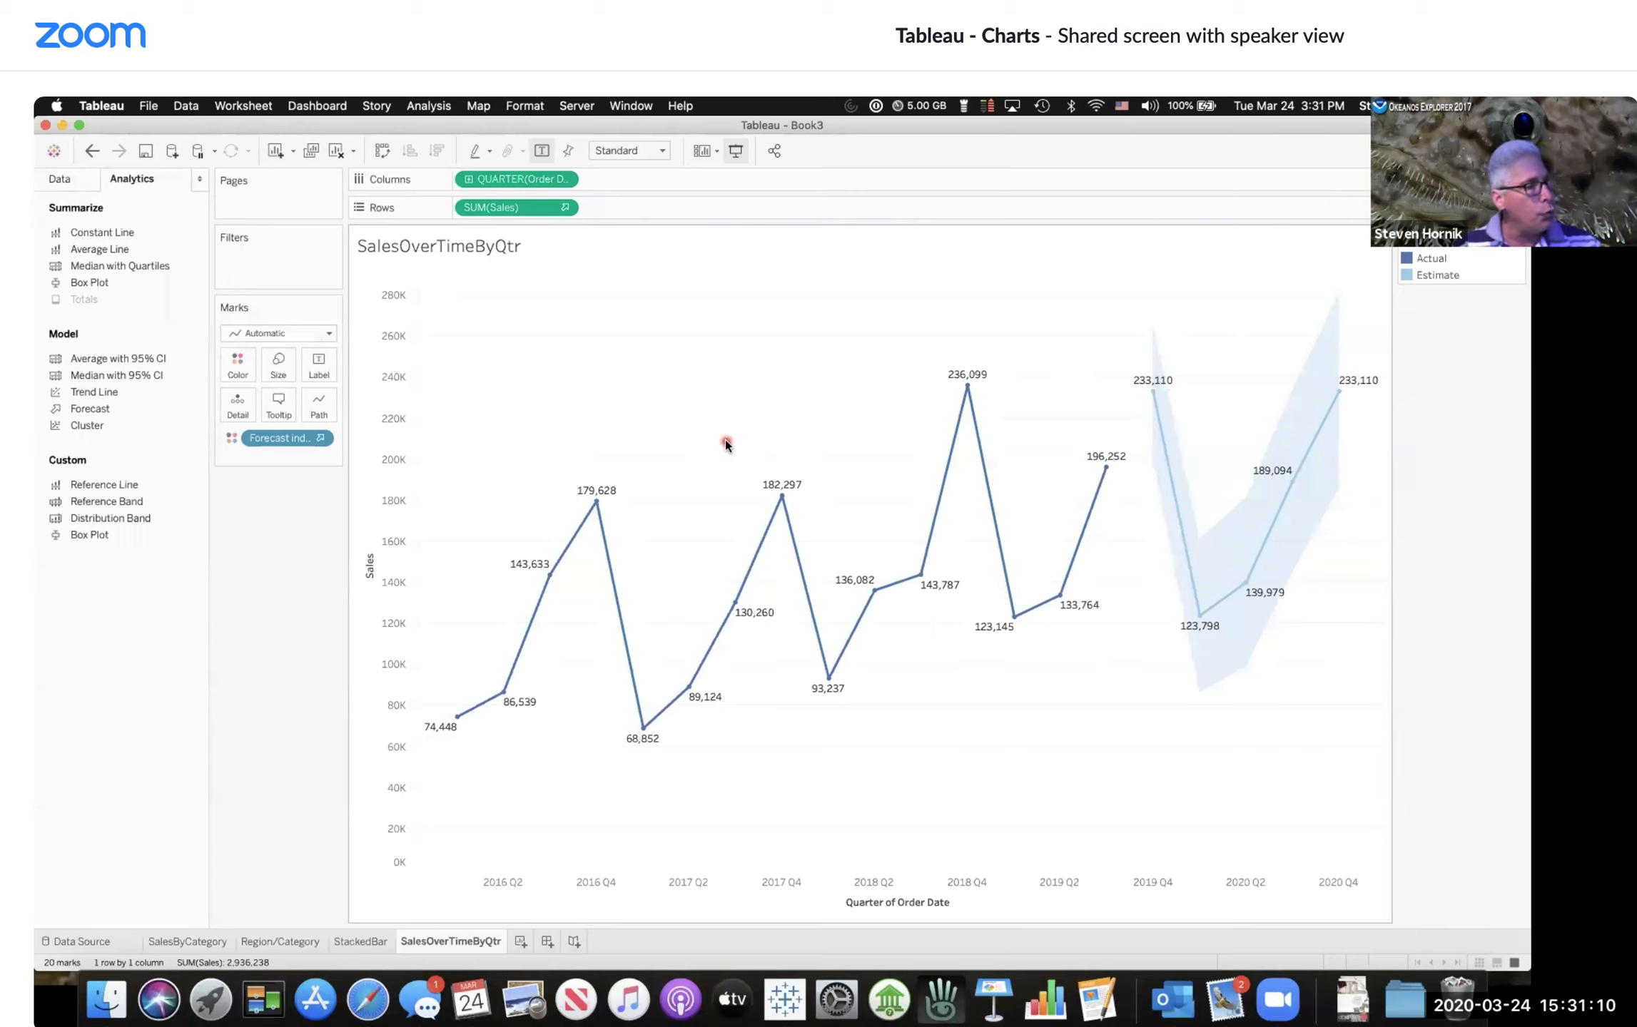
click(313, 151)
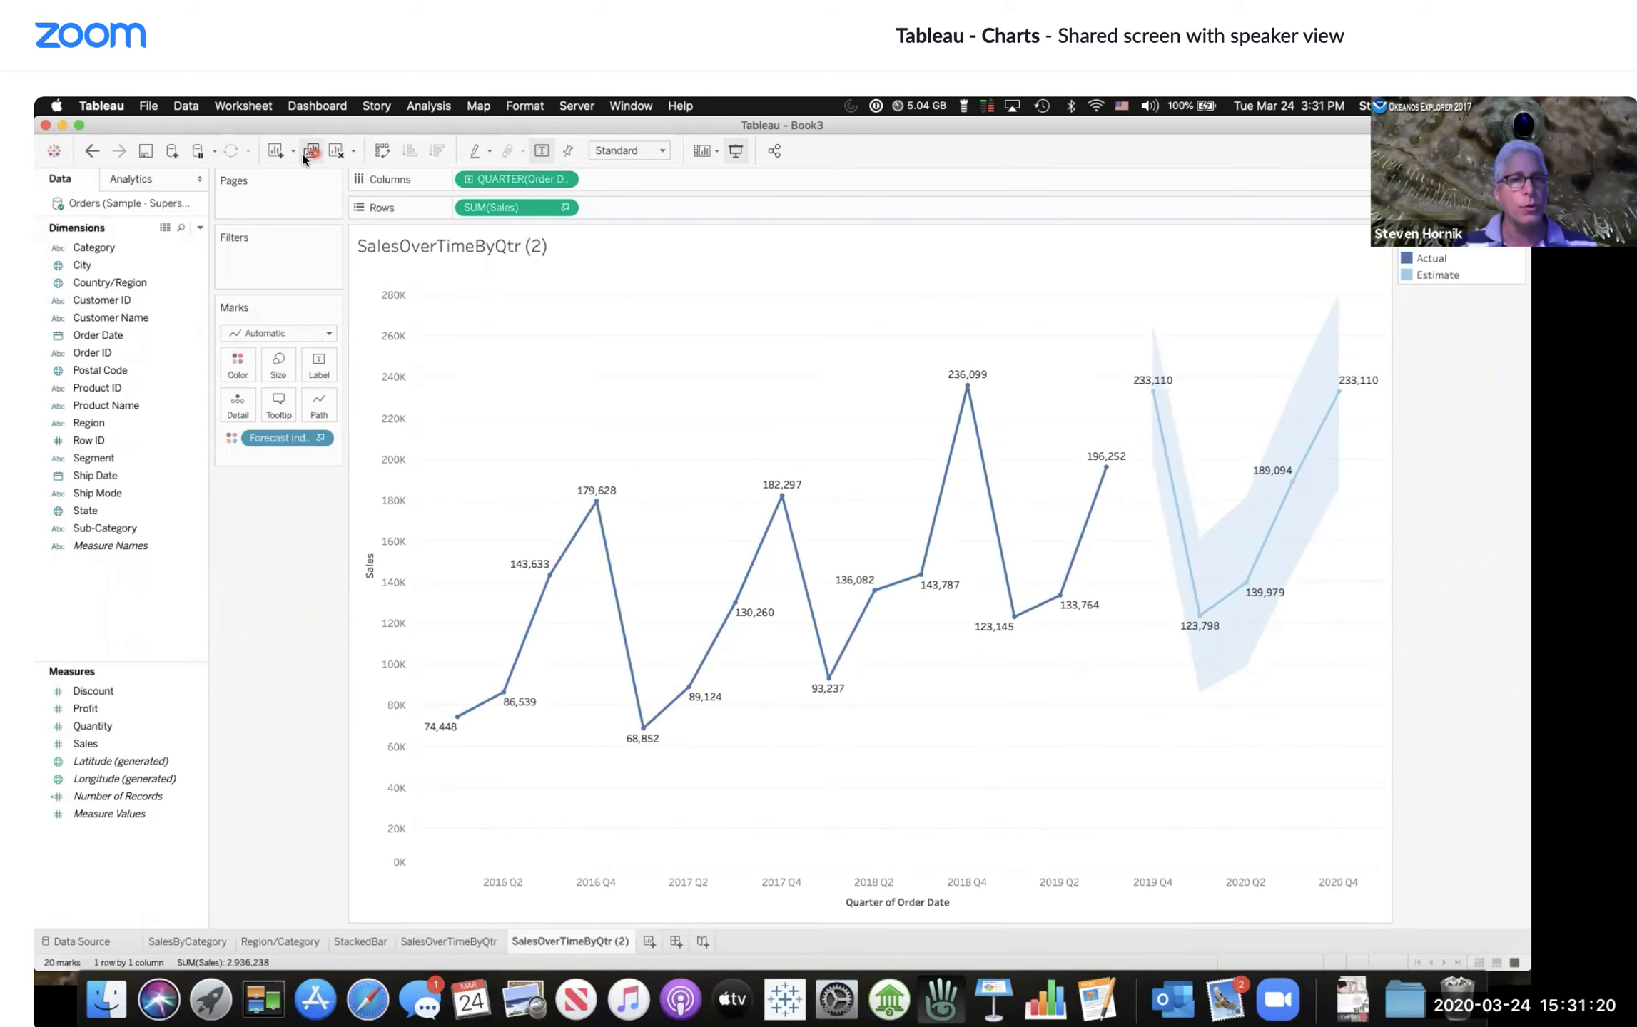
drag(88, 423, 80, 476)
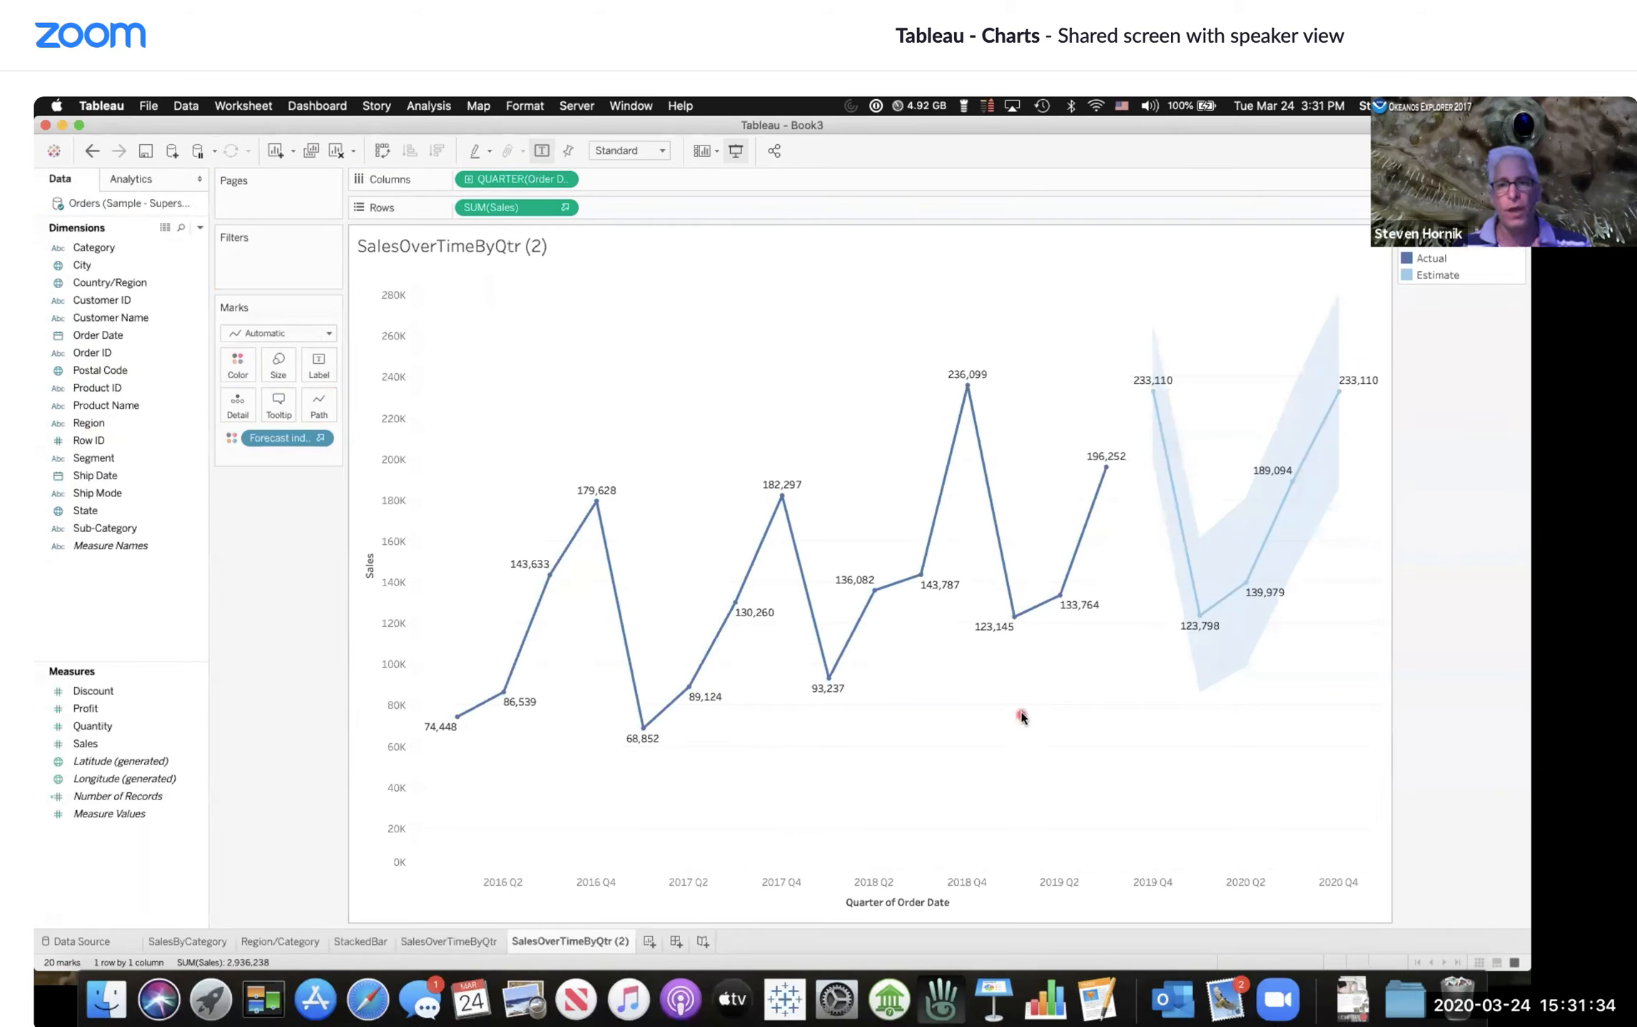
click(174, 533)
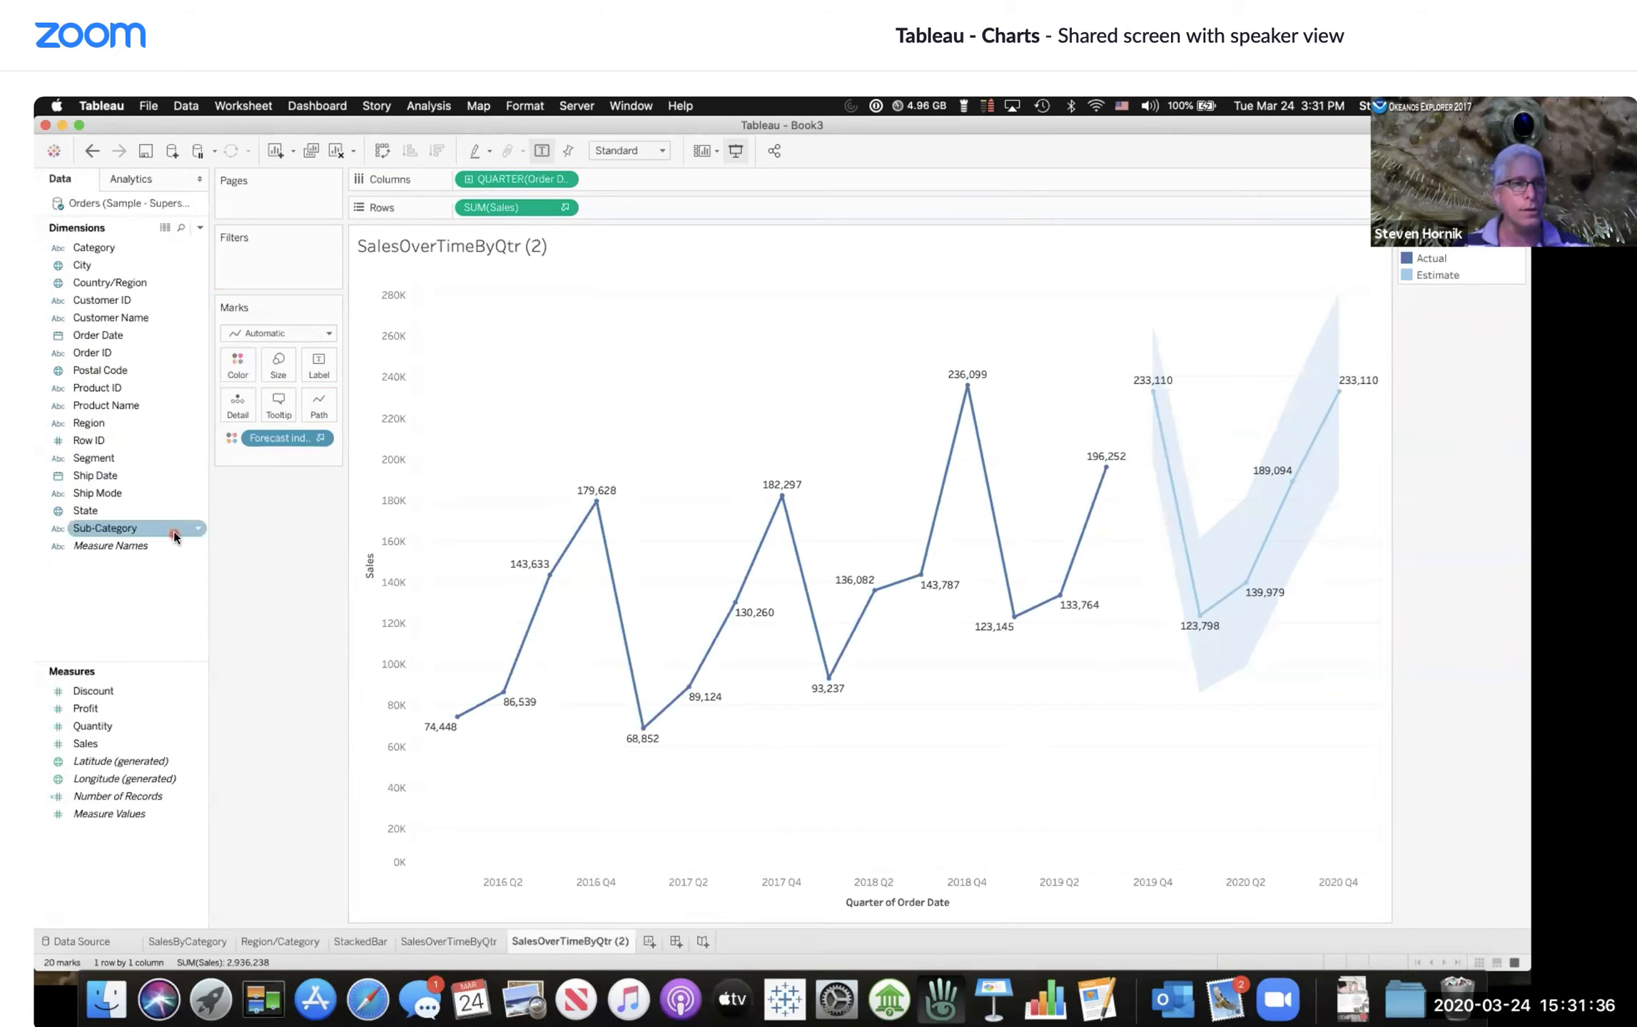
drag(85, 424, 237, 359)
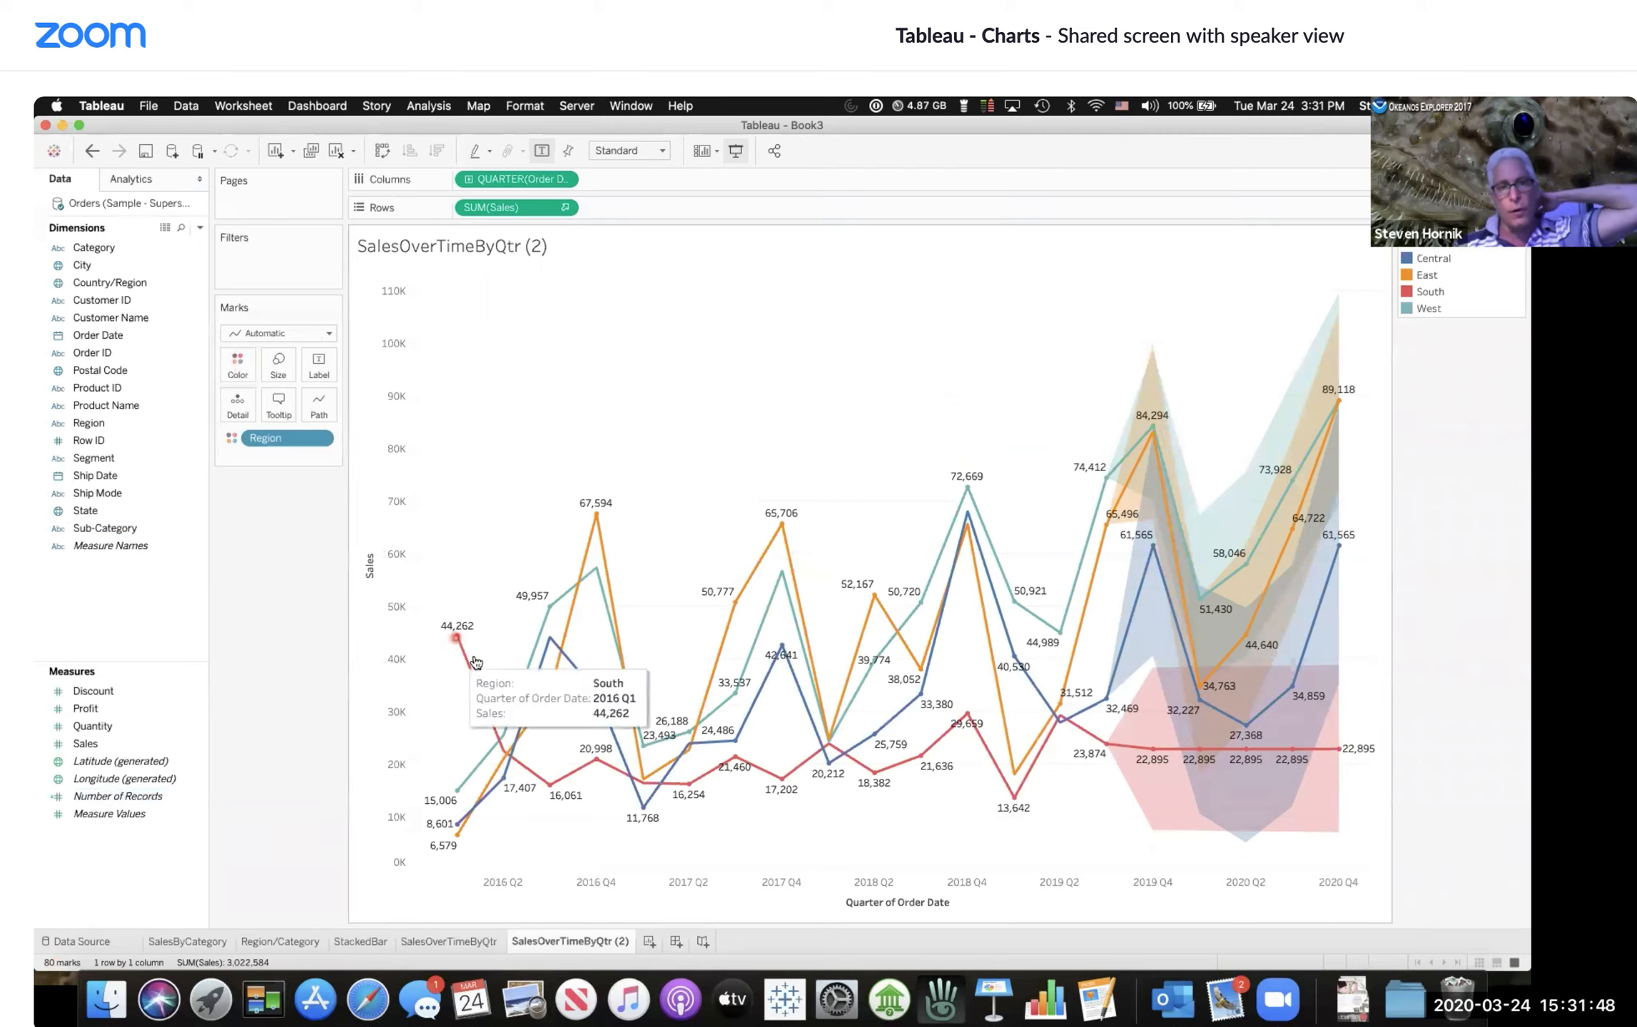
mouse_move(598, 764)
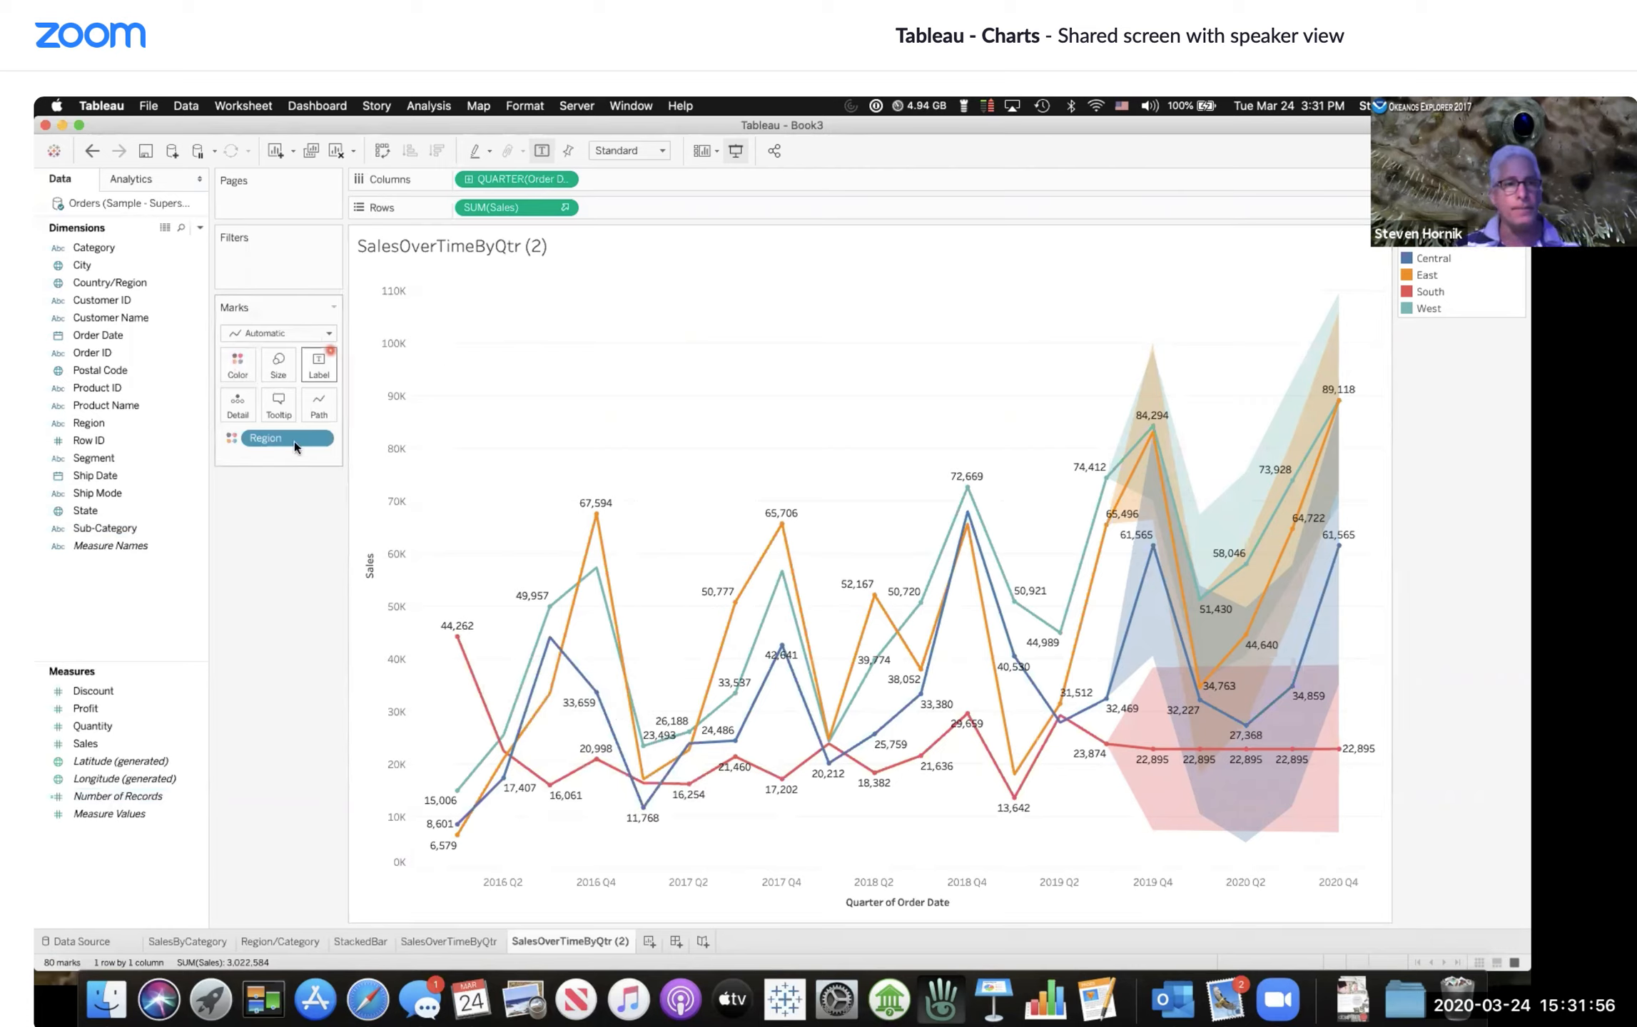
drag(294, 441, 289, 564)
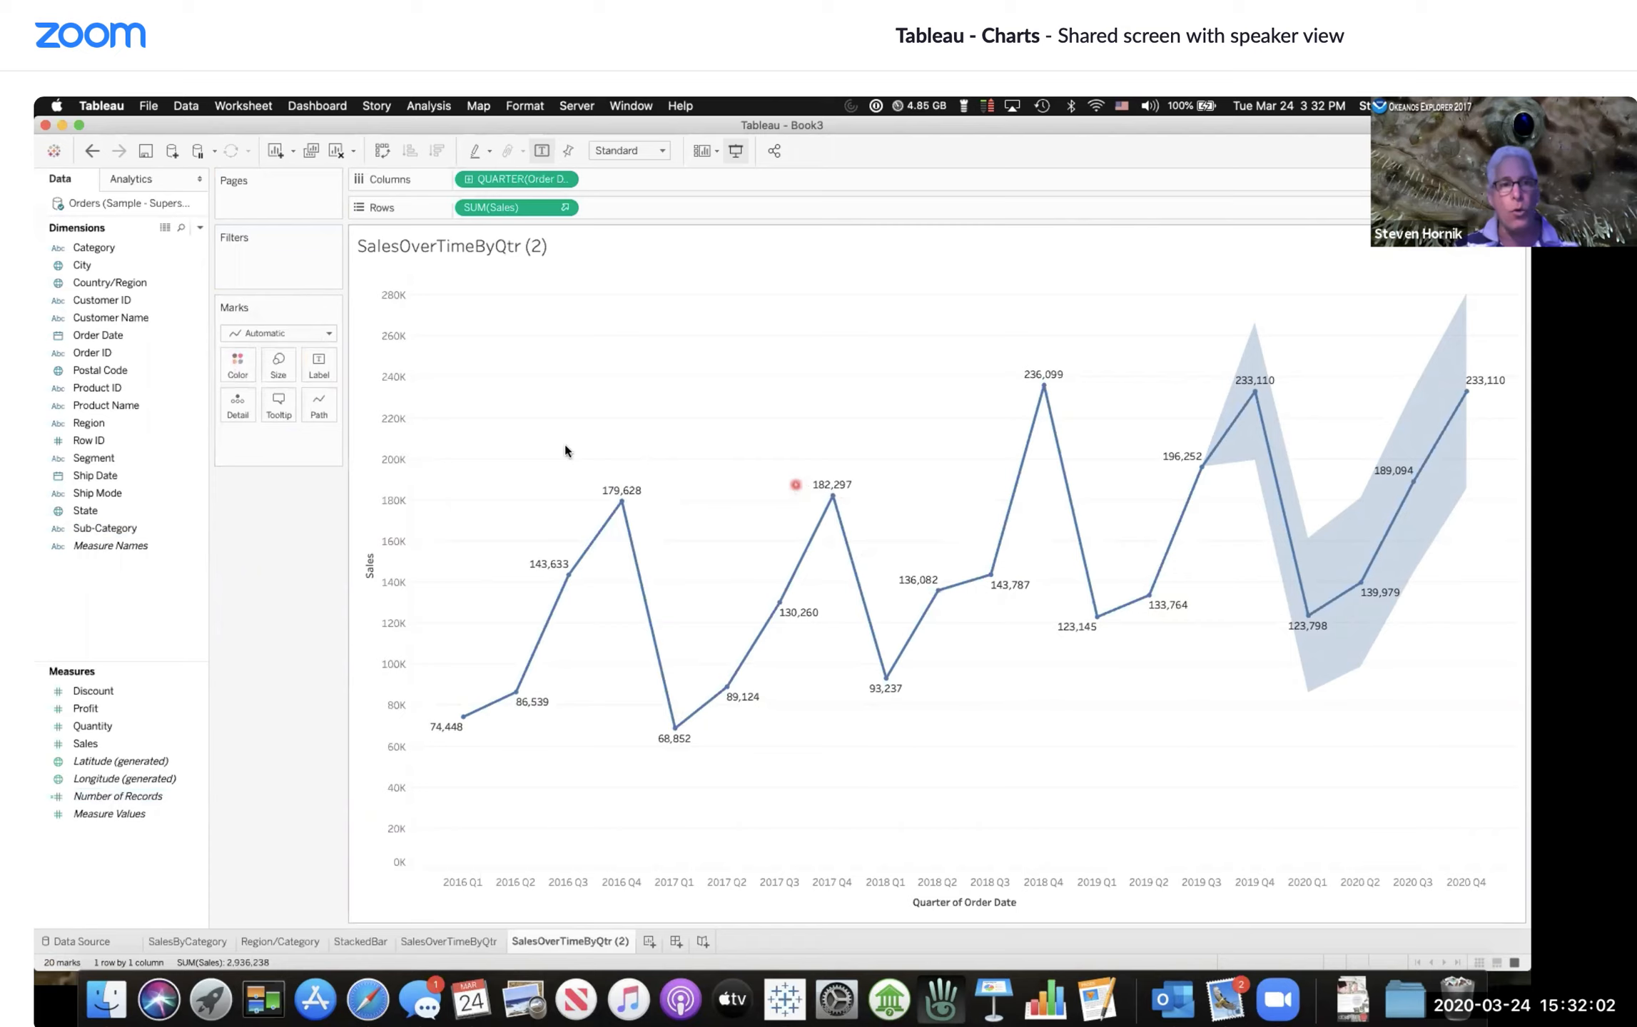
Step: Color the quarterly sales line by Region and hide the mark labels
click(97, 495)
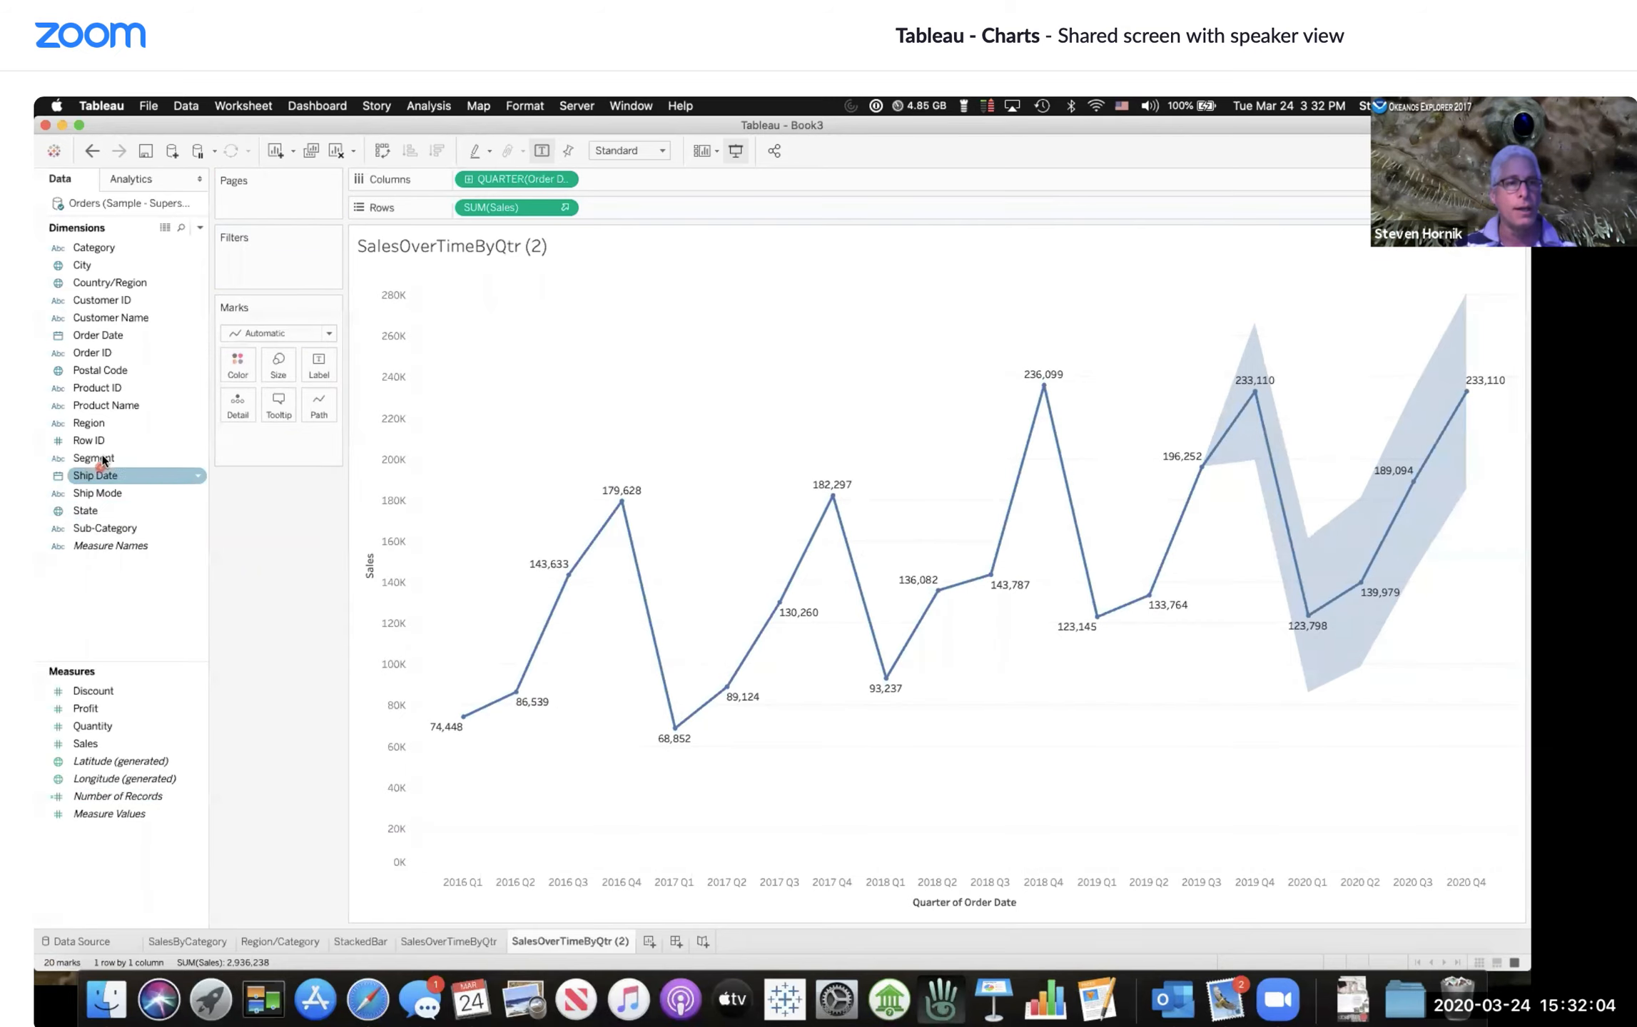
drag(95, 421, 230, 364)
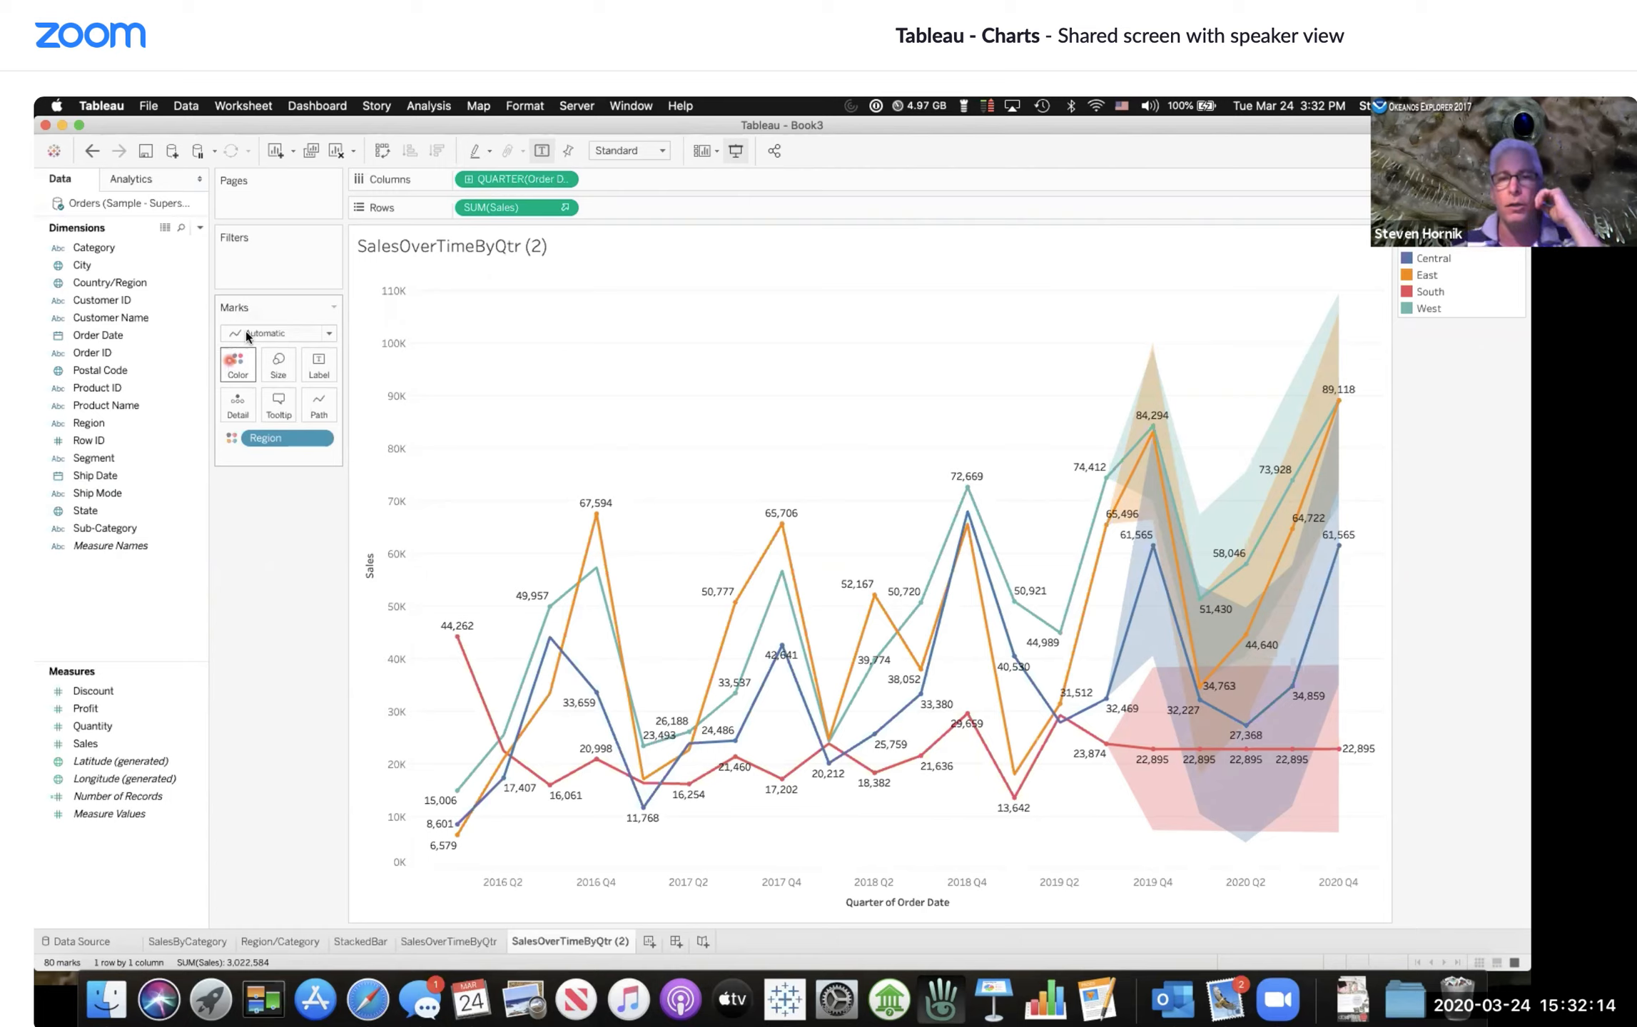
click(542, 151)
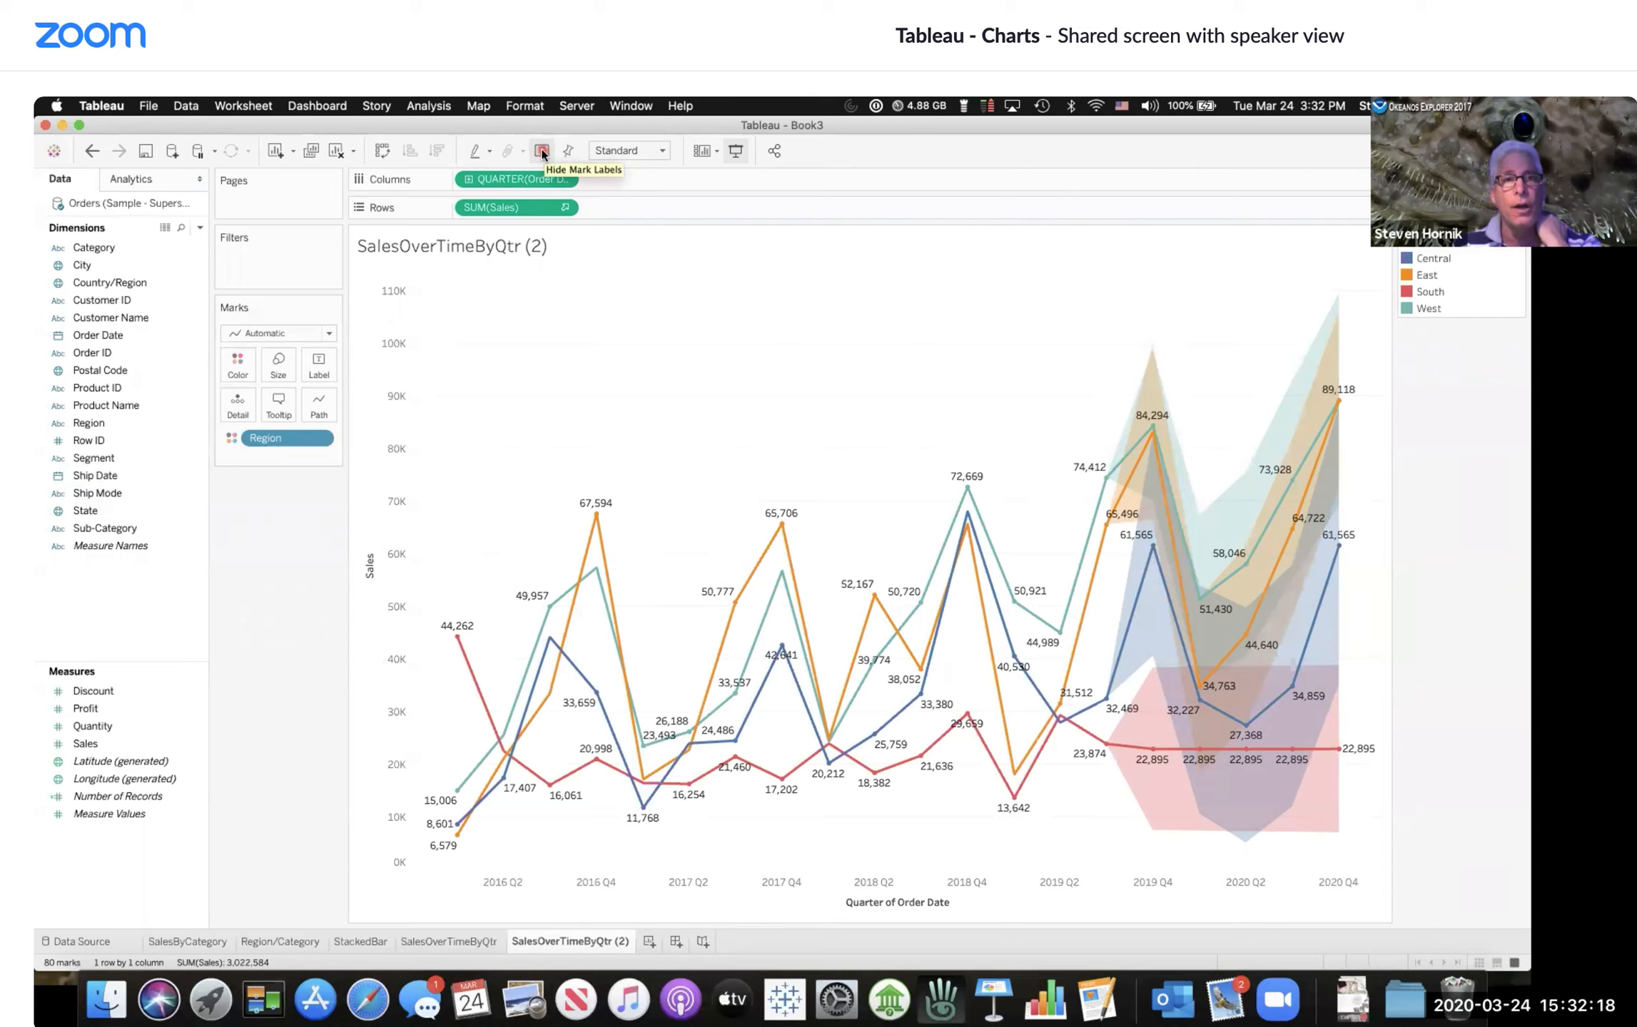
click(542, 151)
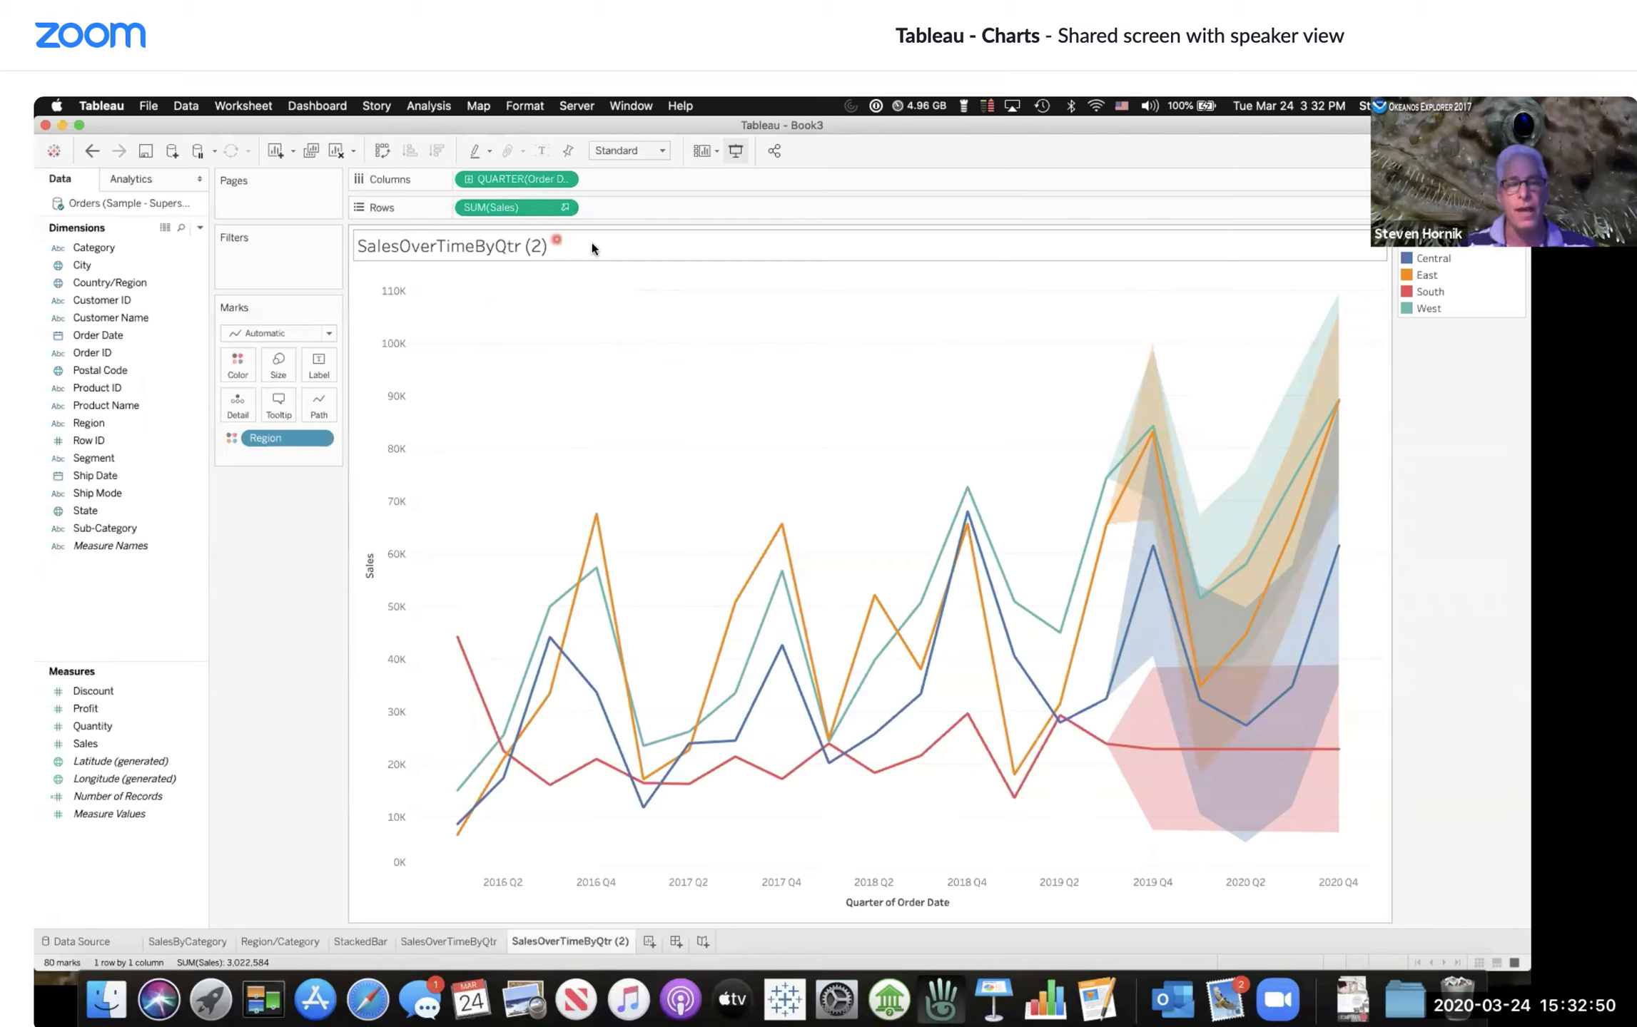
Step: Set the SUM(Sales) forecast result to None to remove the forecast
click(566, 208)
mouse_move(546, 385)
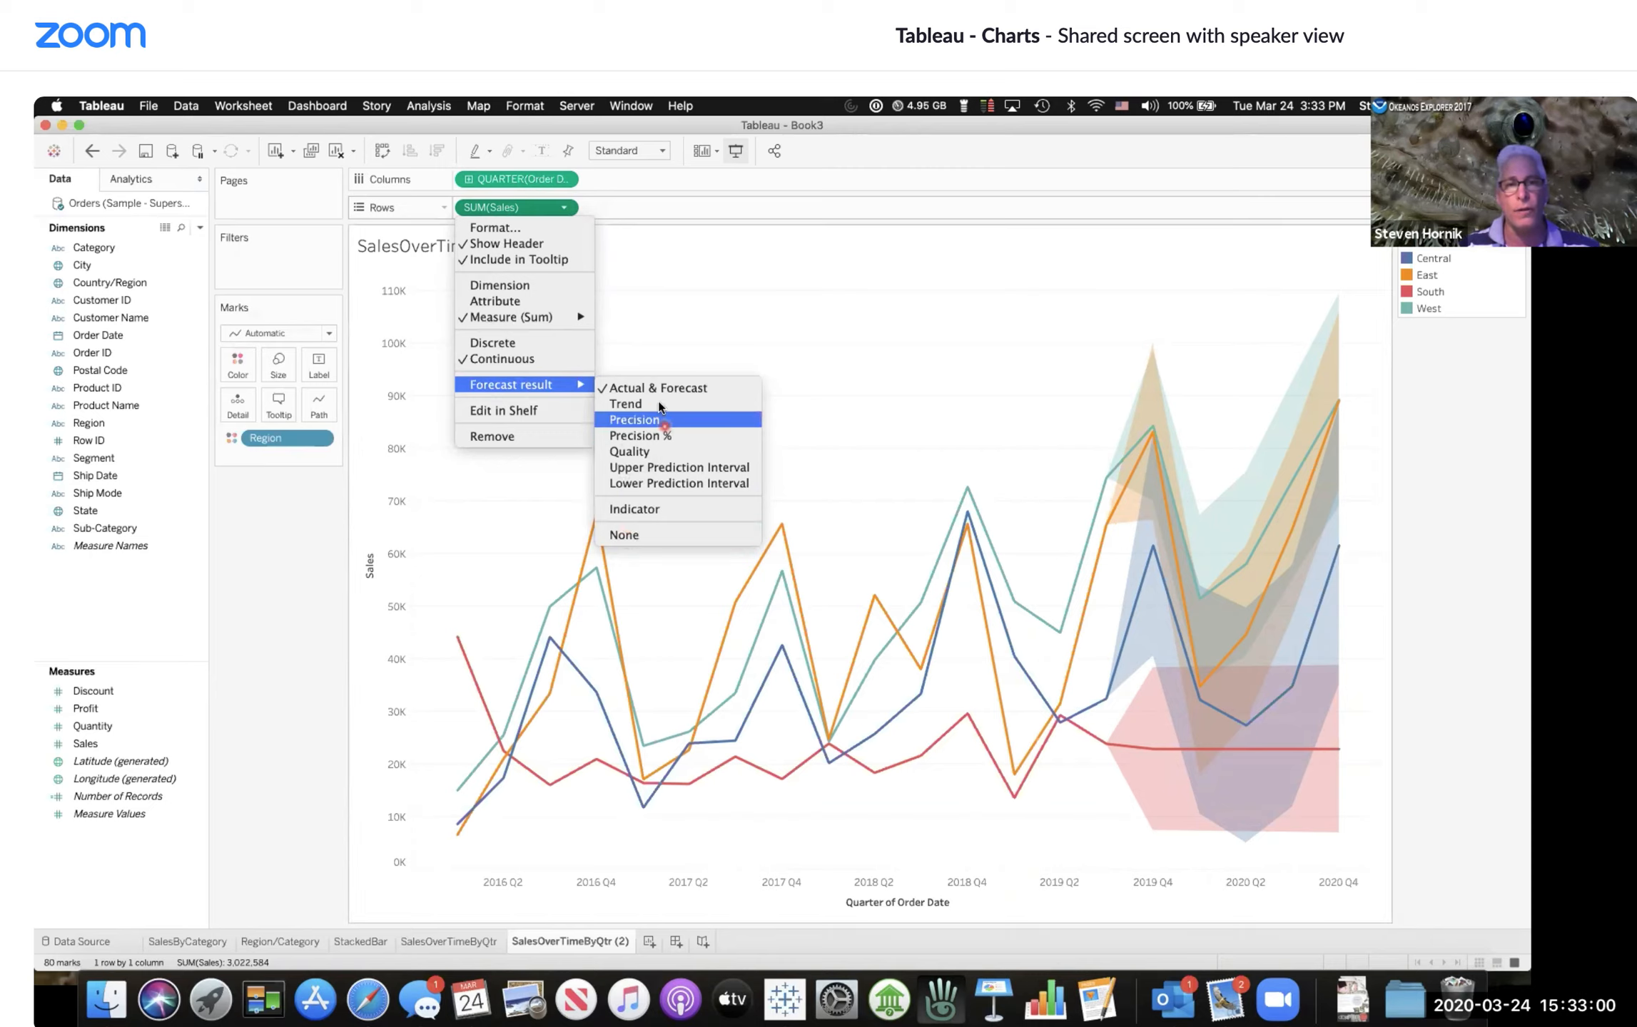
click(627, 535)
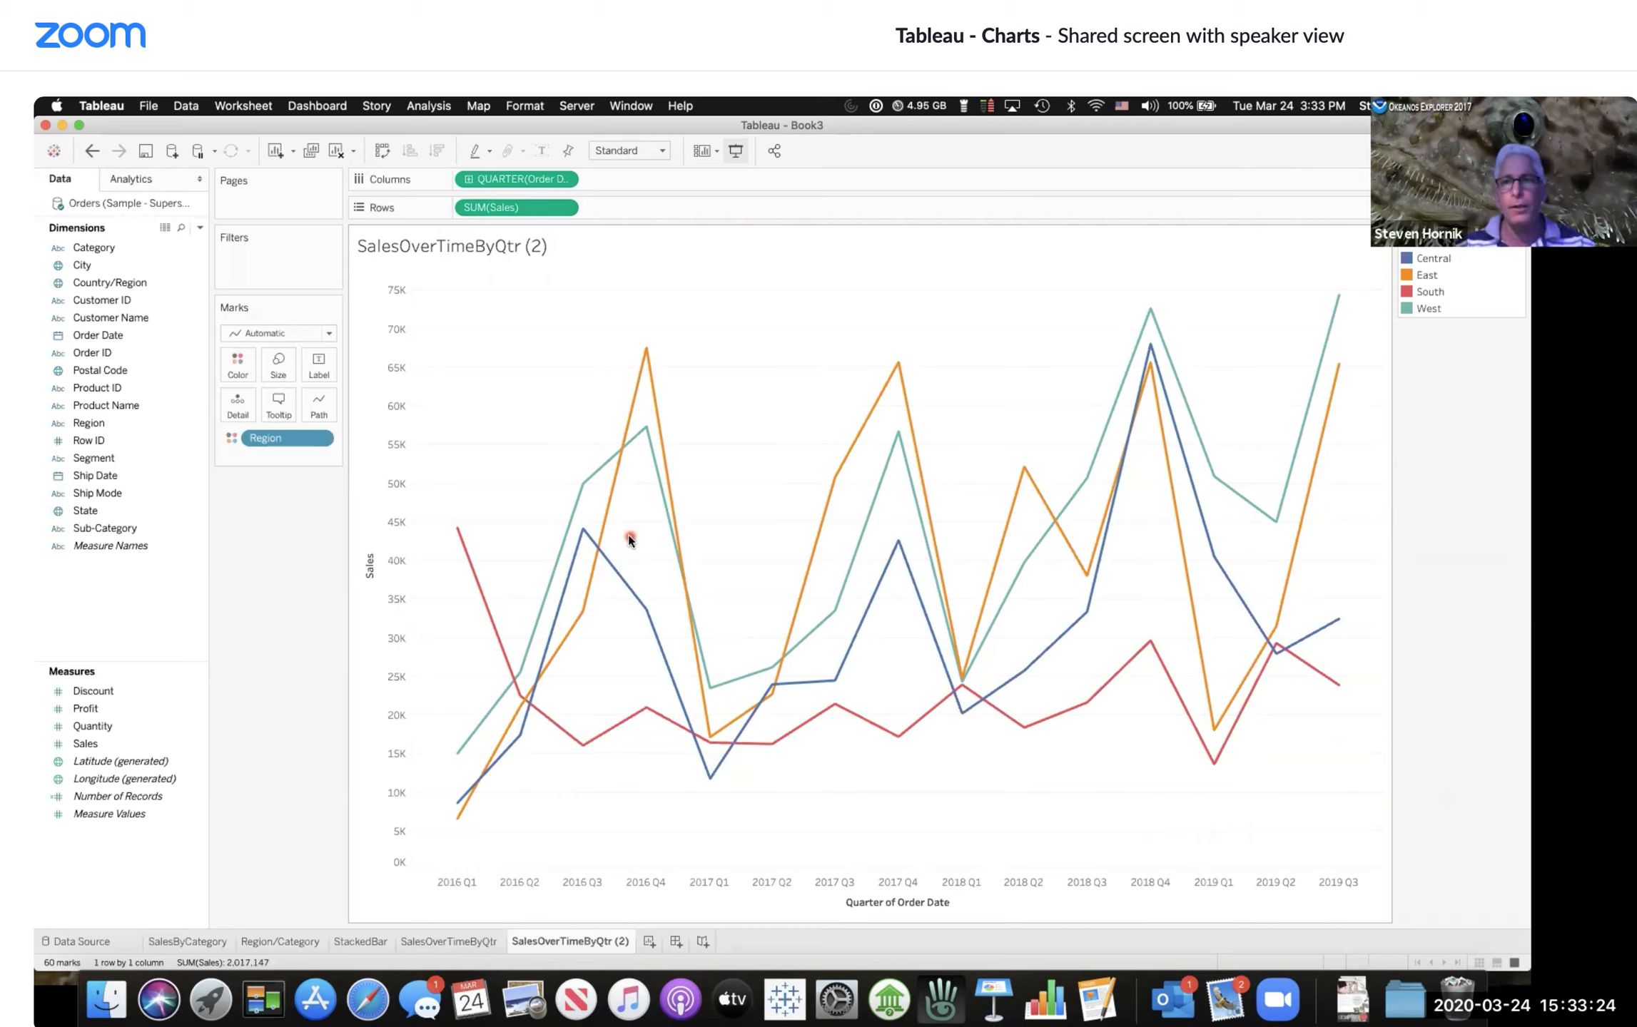
Step: Highlight the South region line from the color legend
mouse_move(1219, 388)
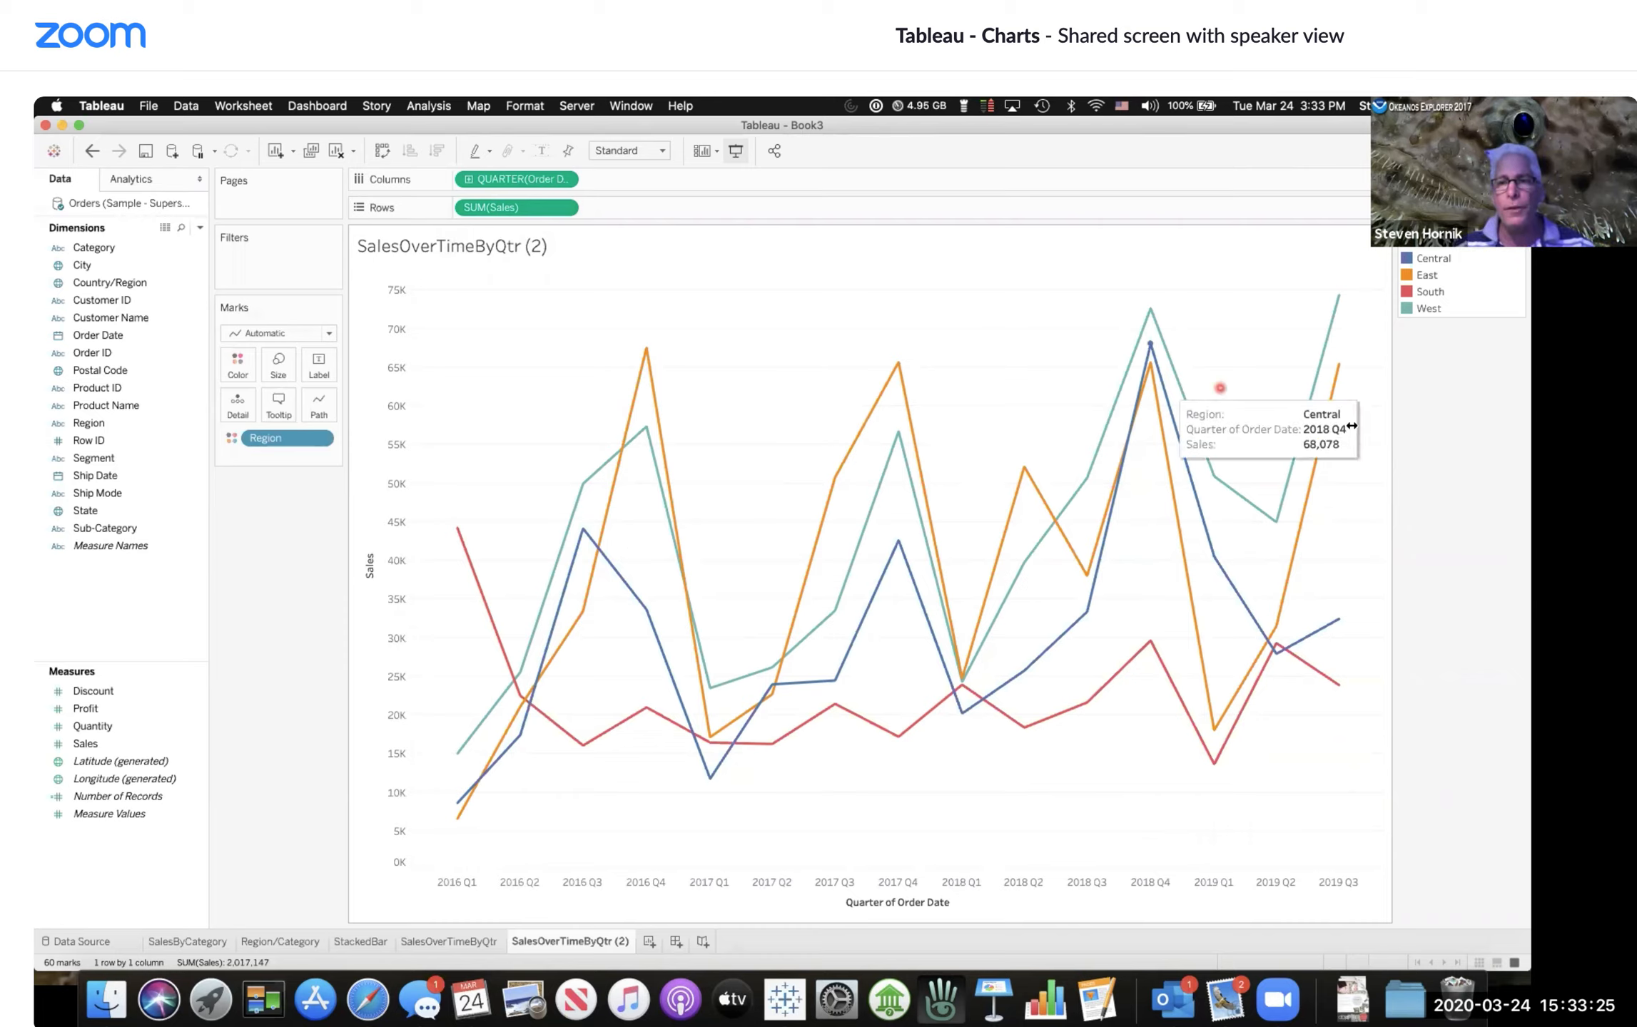
click(1431, 292)
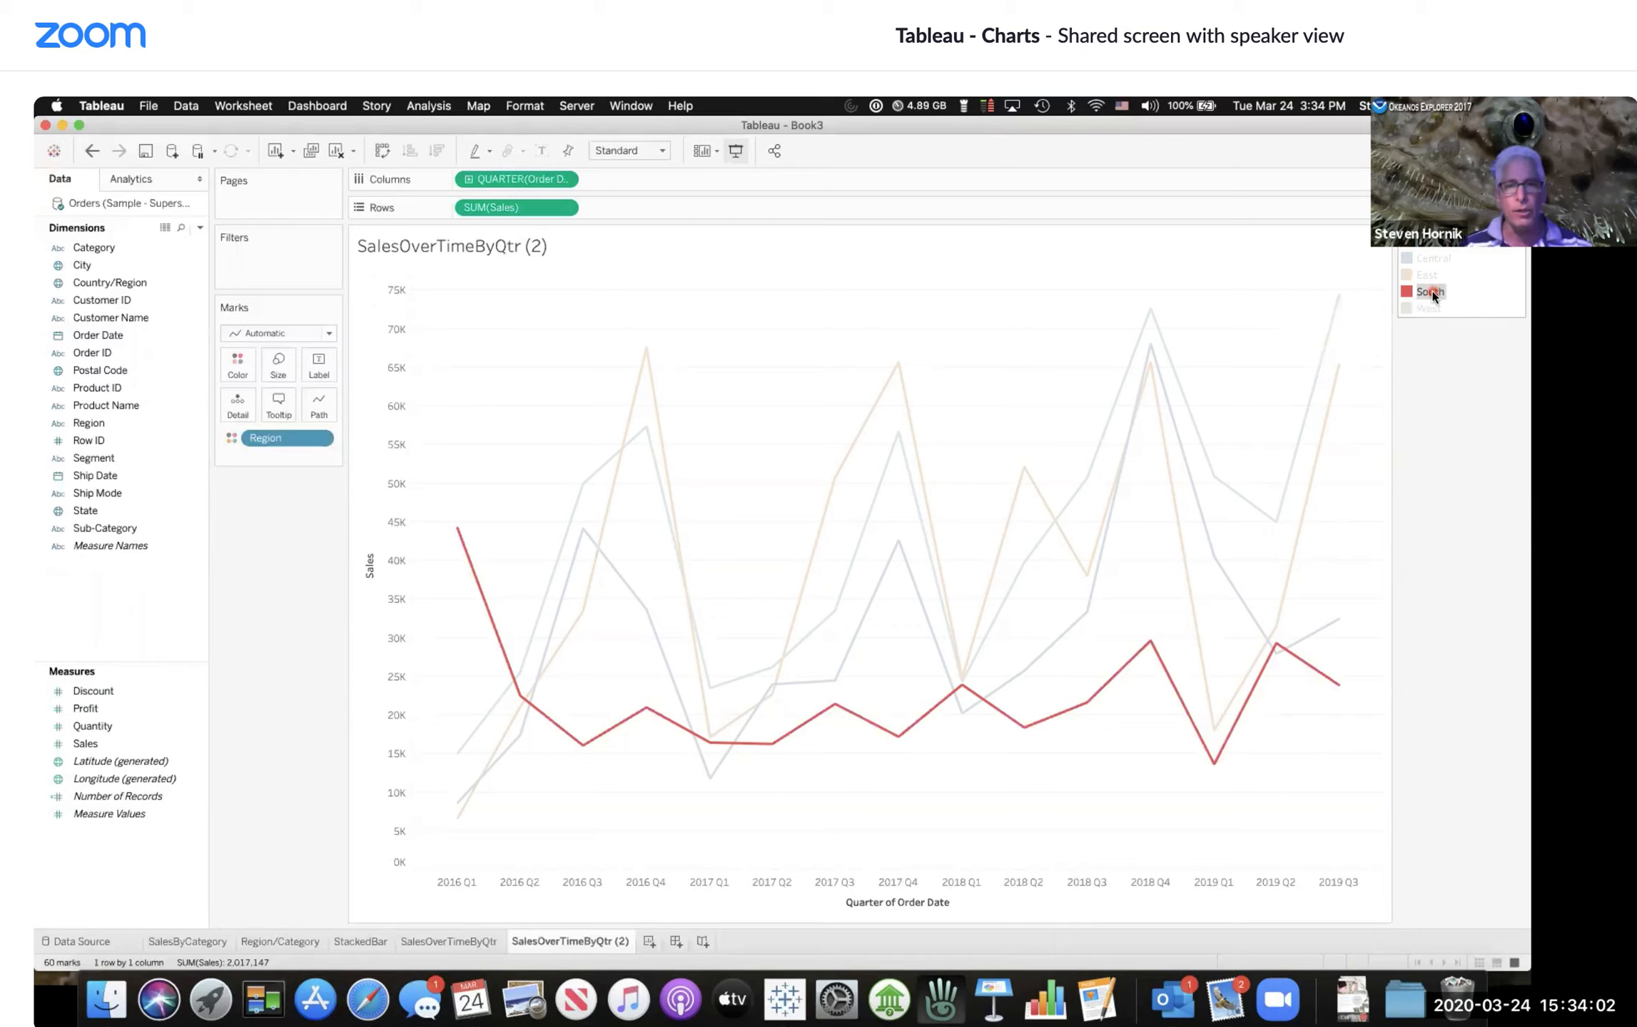
click(1001, 201)
Step: Inspect the highlighted South line's quarterly values using mark labels and tooltips
click(543, 150)
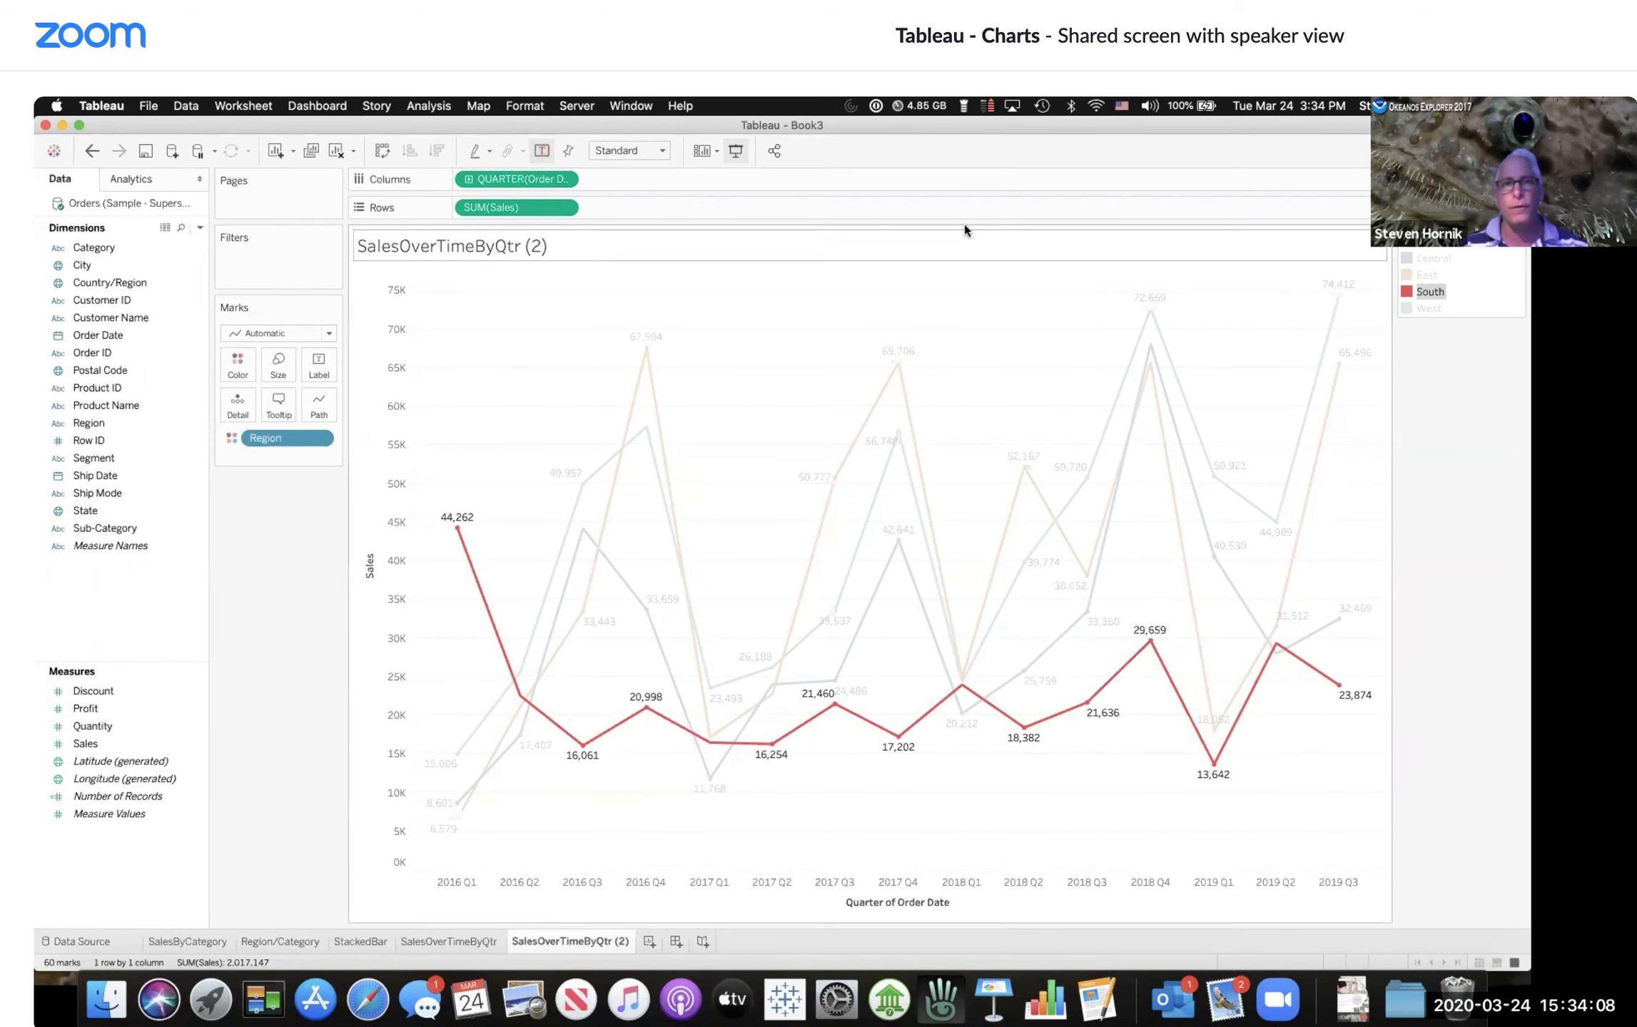
click(541, 151)
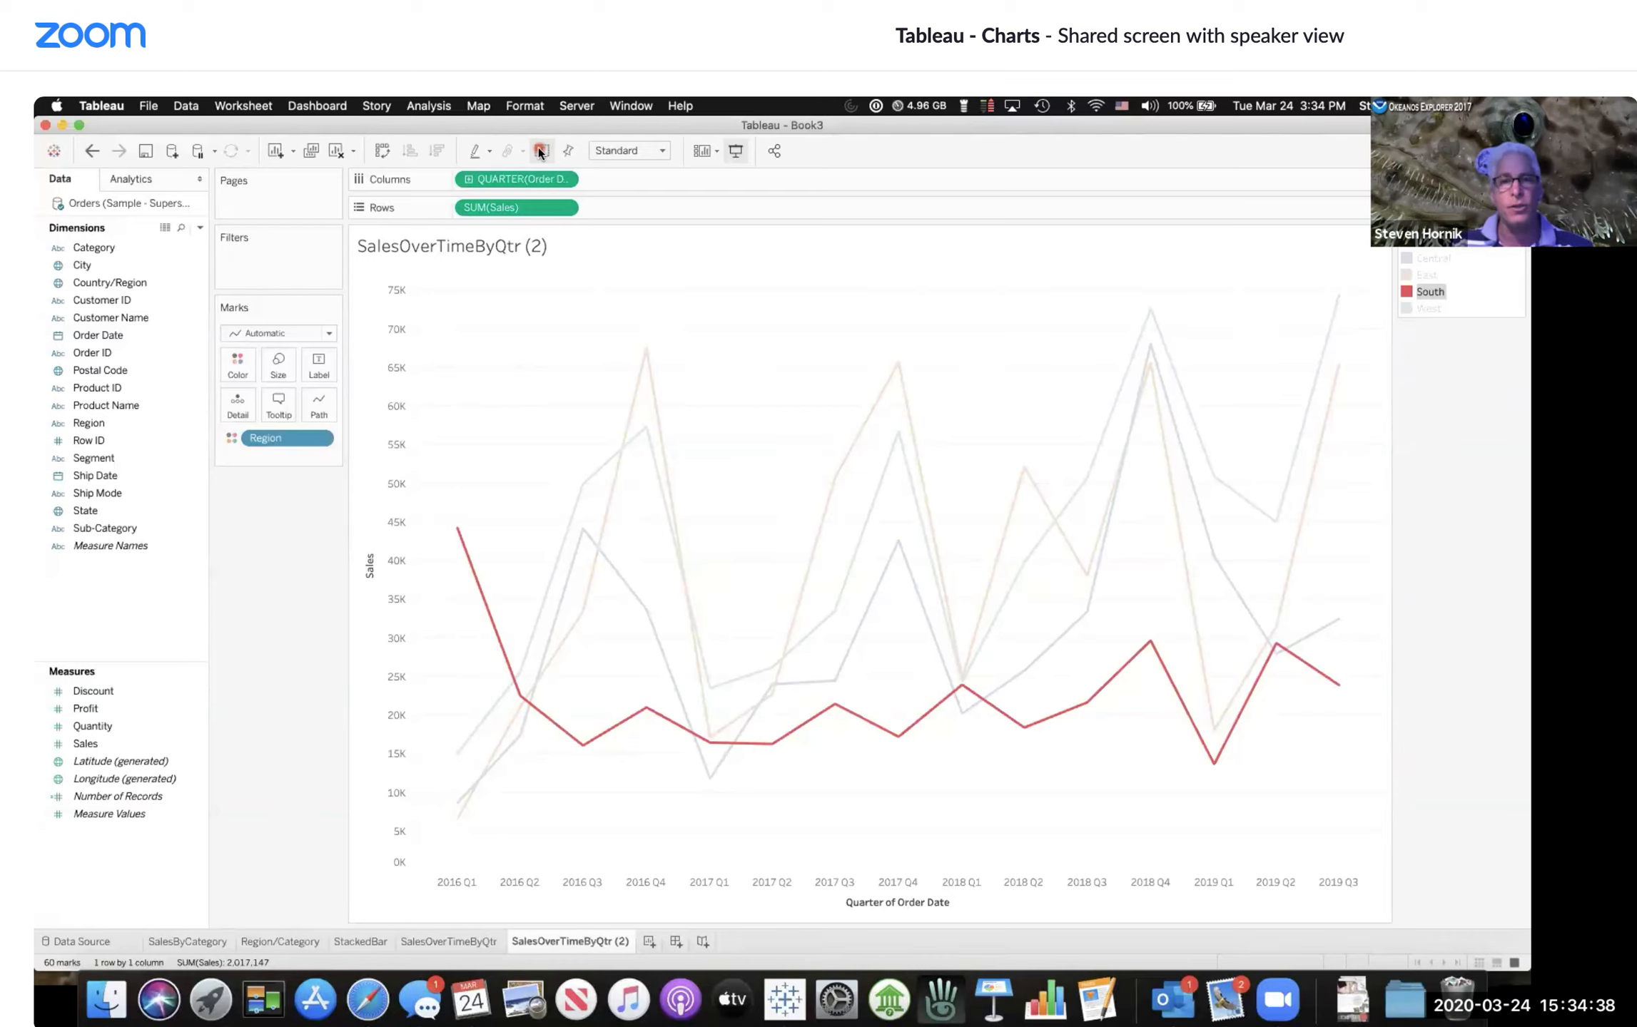
click(436, 448)
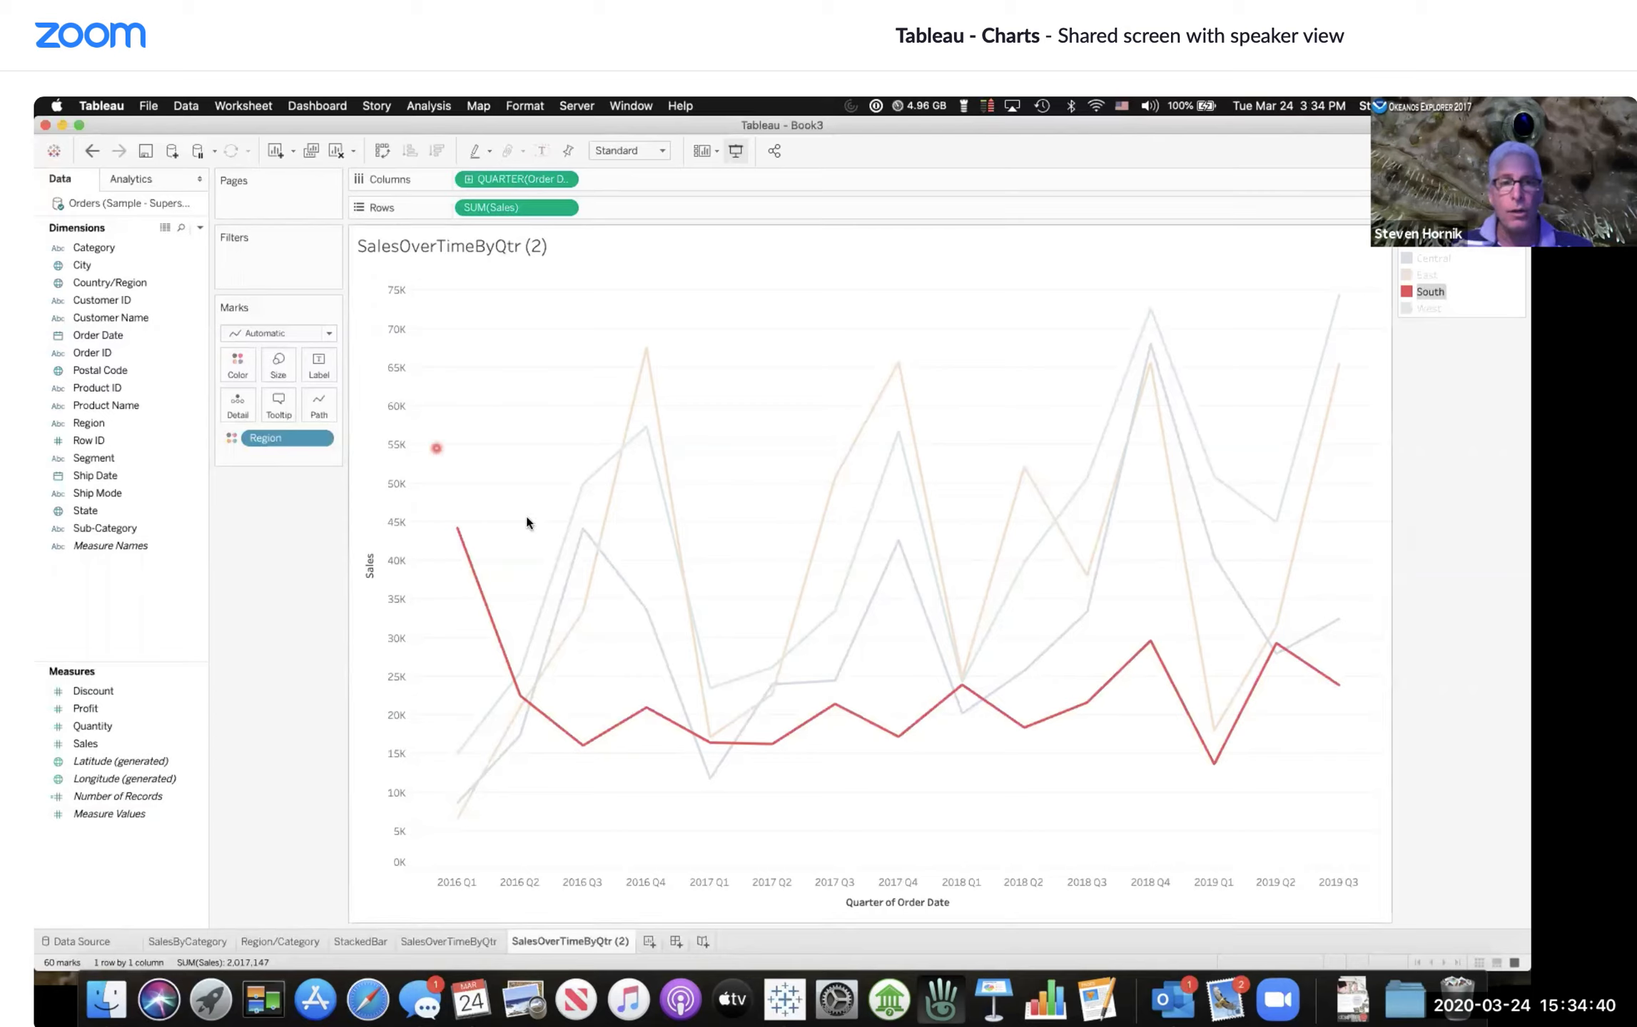
click(542, 683)
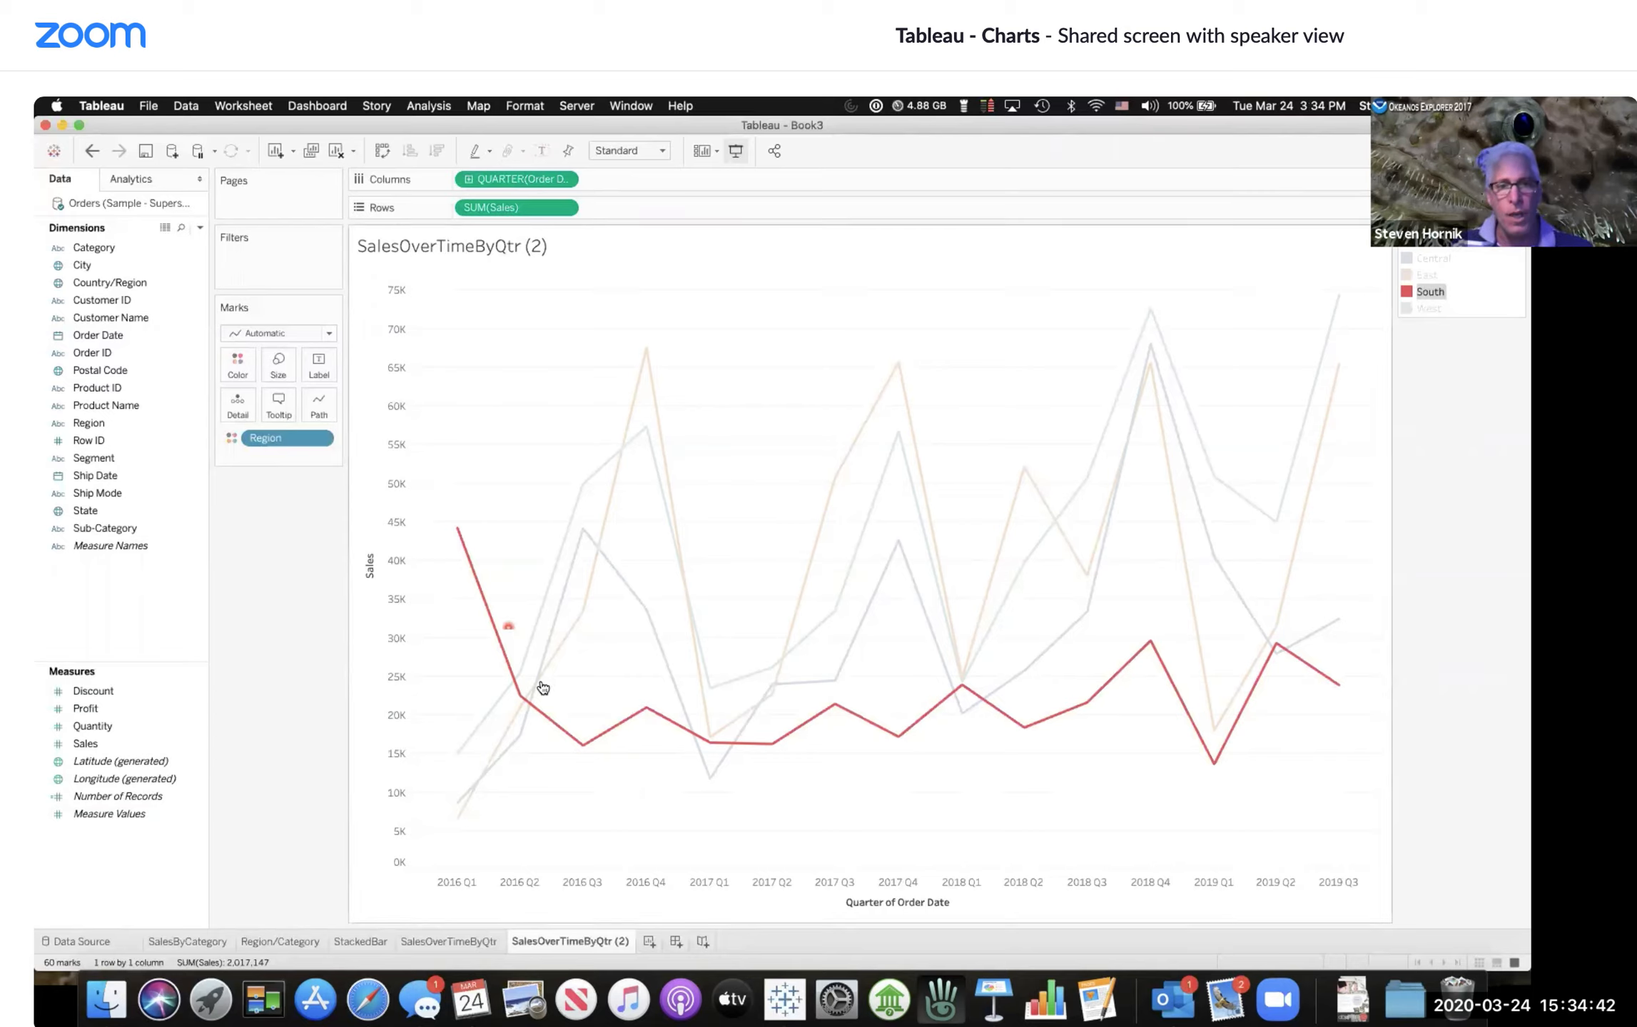
click(928, 767)
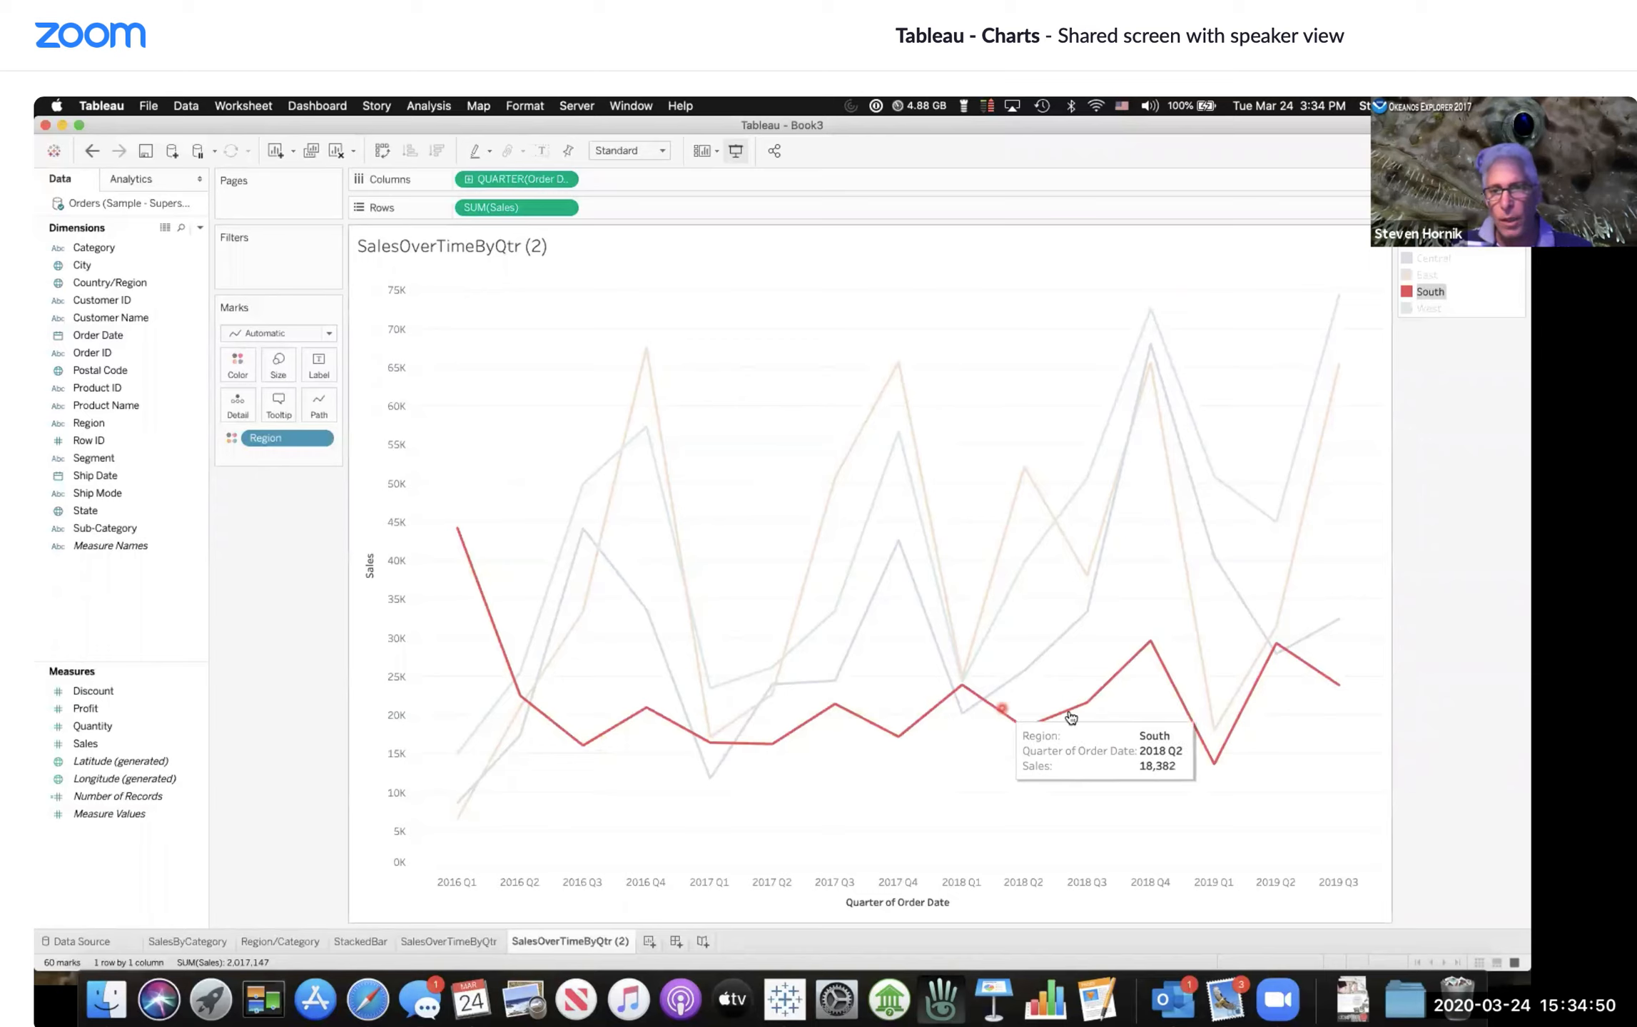
mouse_move(964, 685)
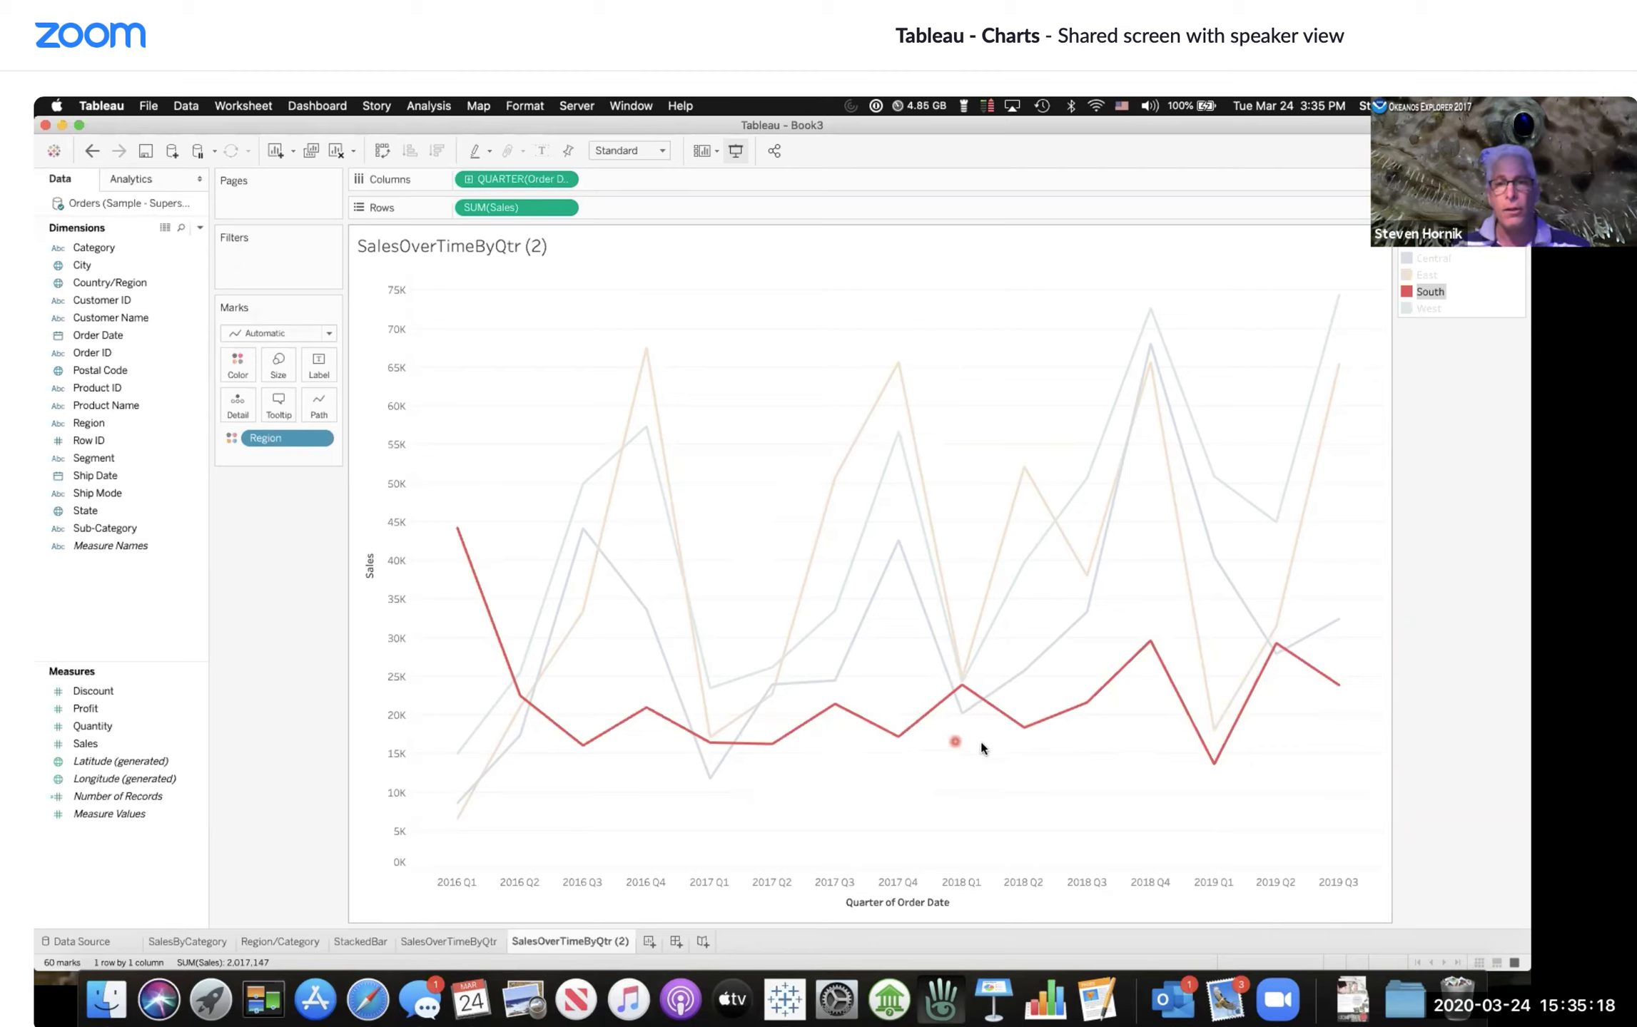
mouse_move(1152, 663)
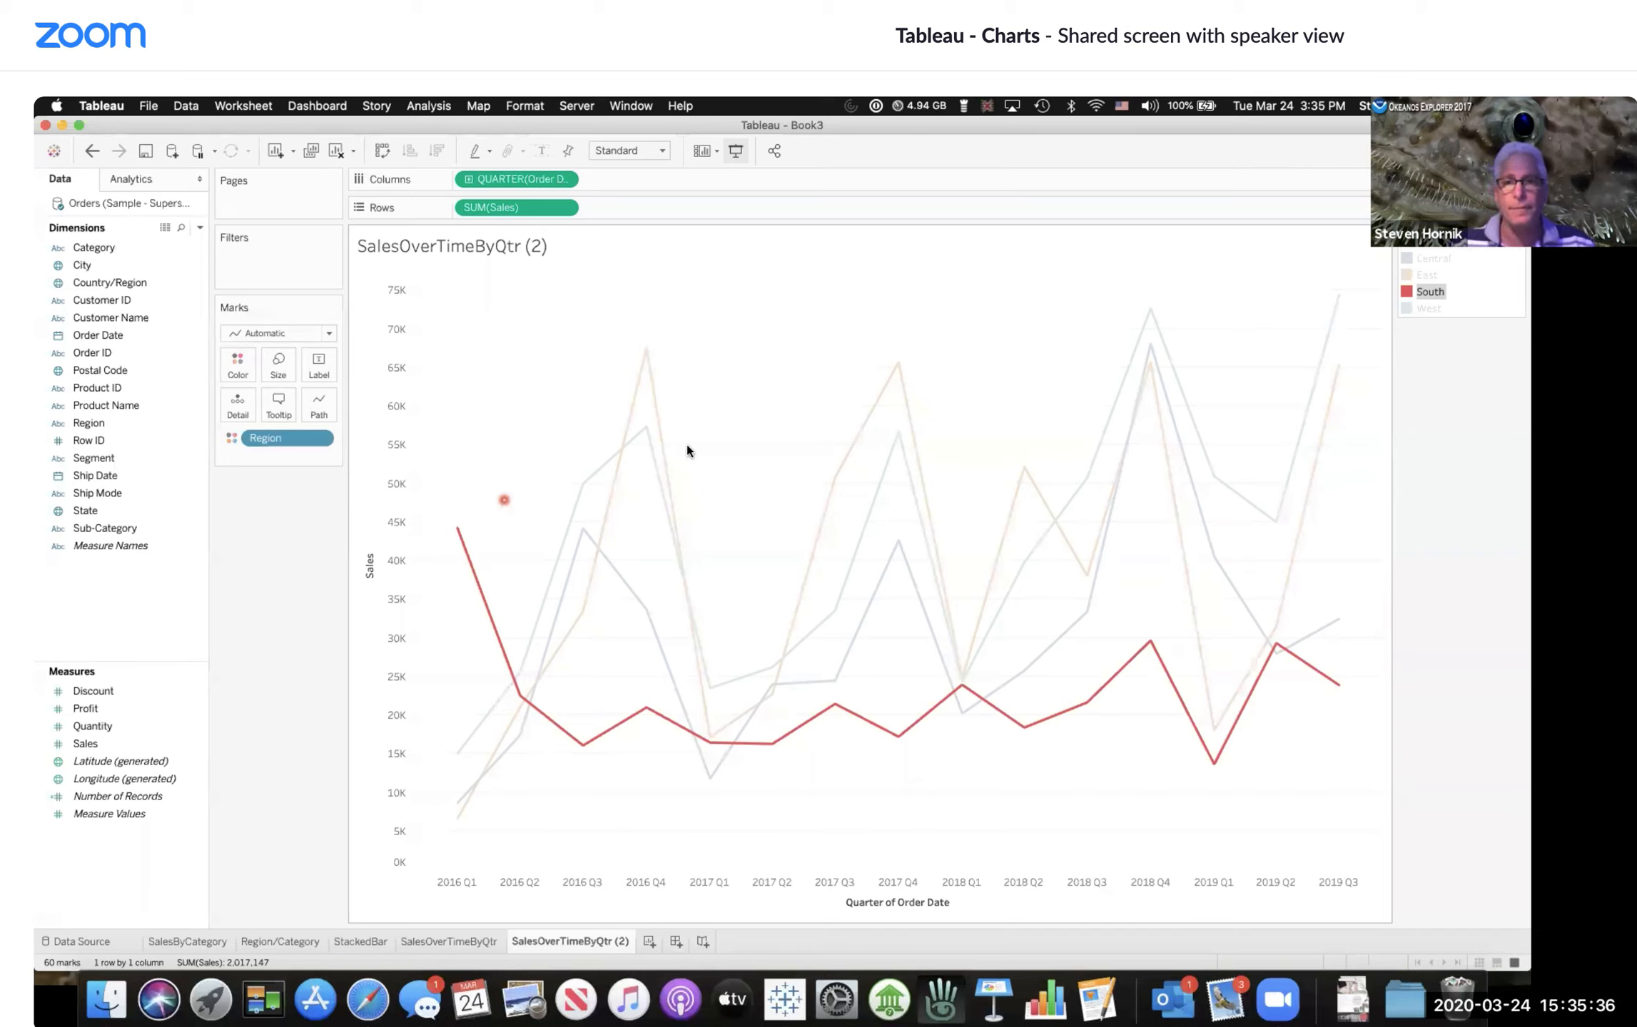
Step: Clear the South highlight and briefly select the East line to compare it
click(1422, 297)
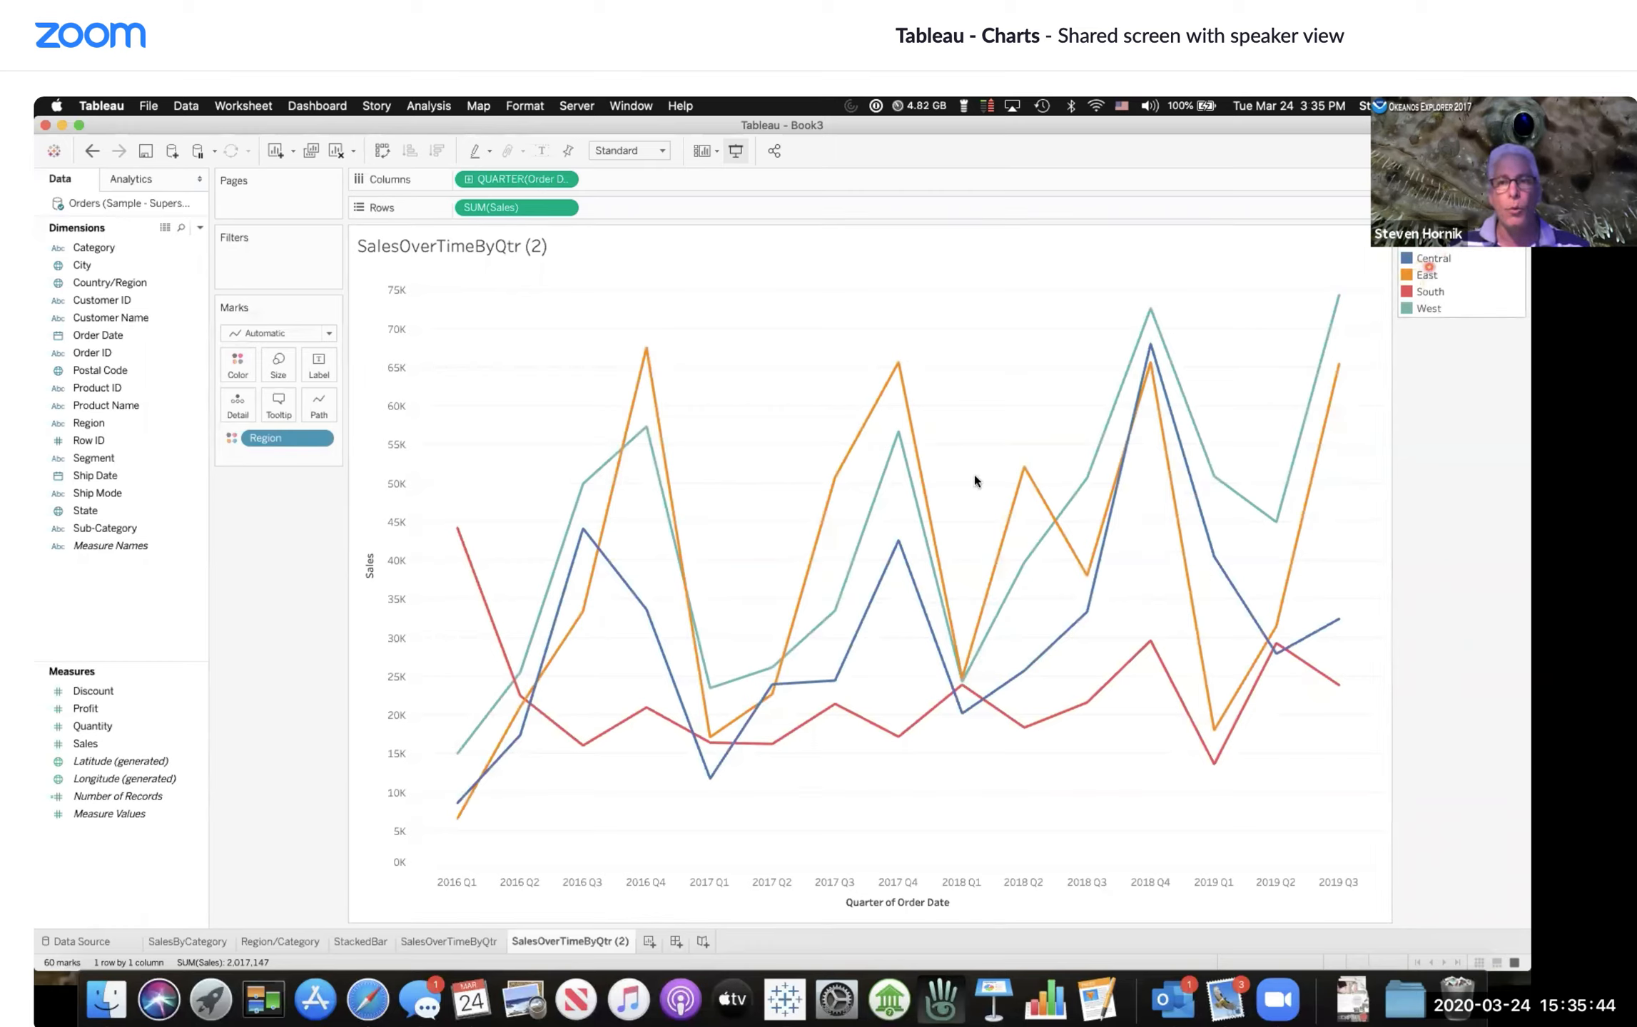
click(829, 508)
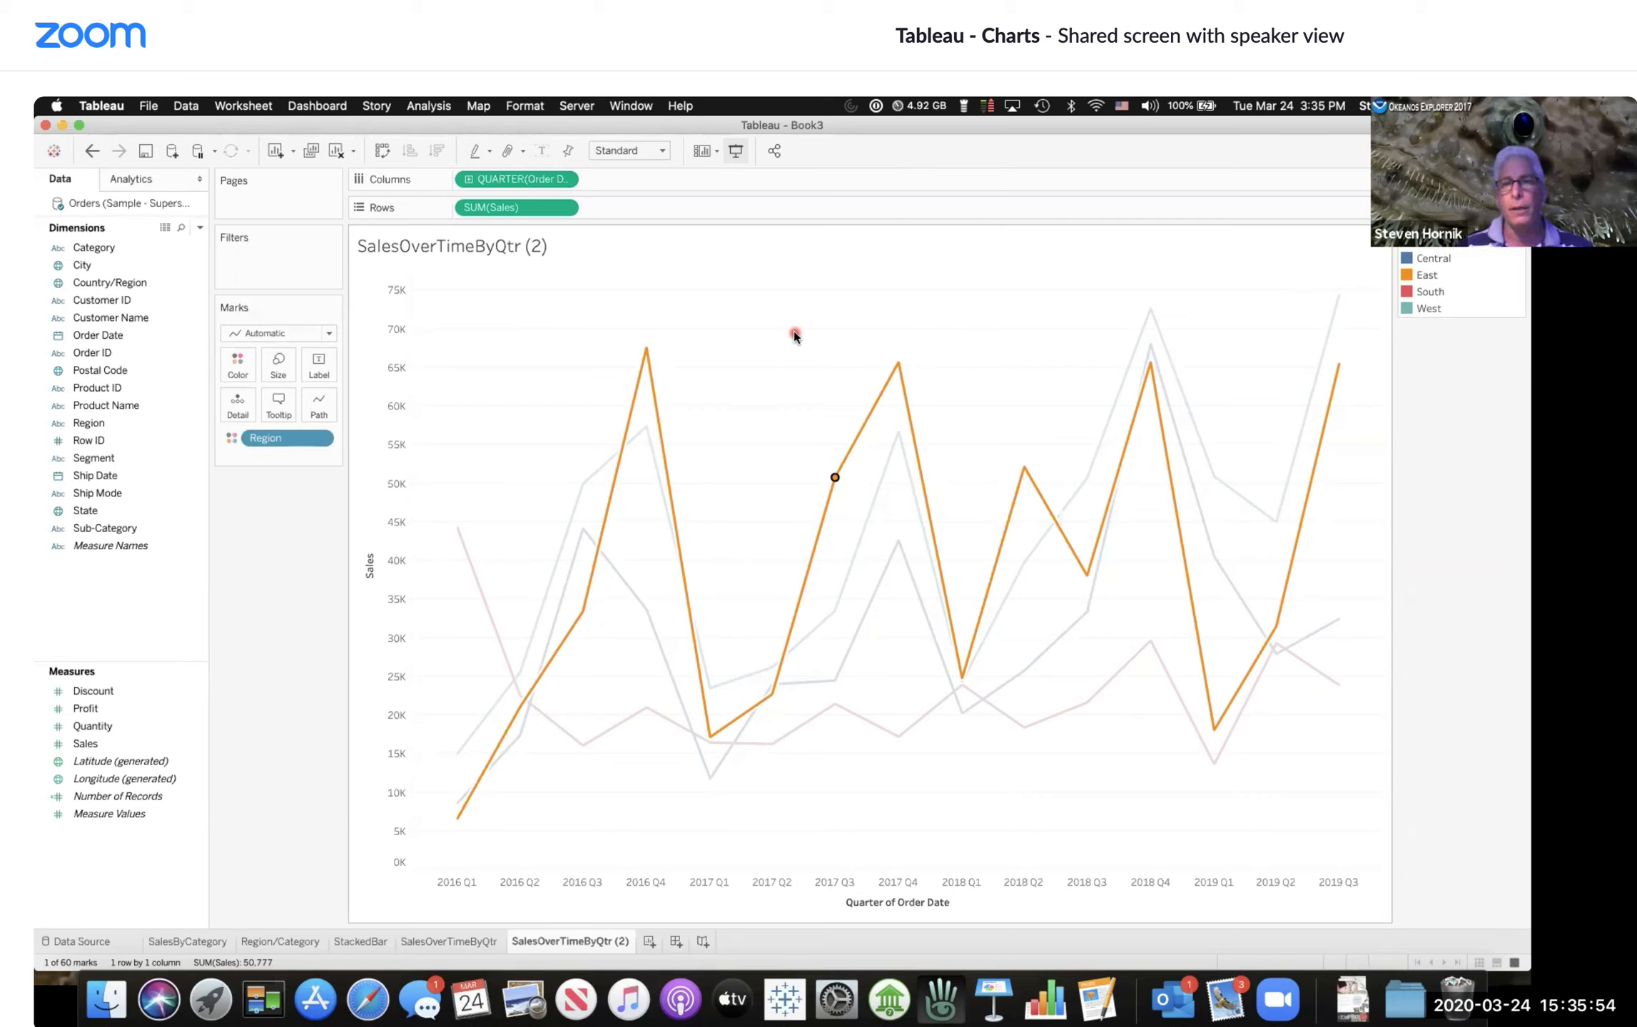
click(1448, 359)
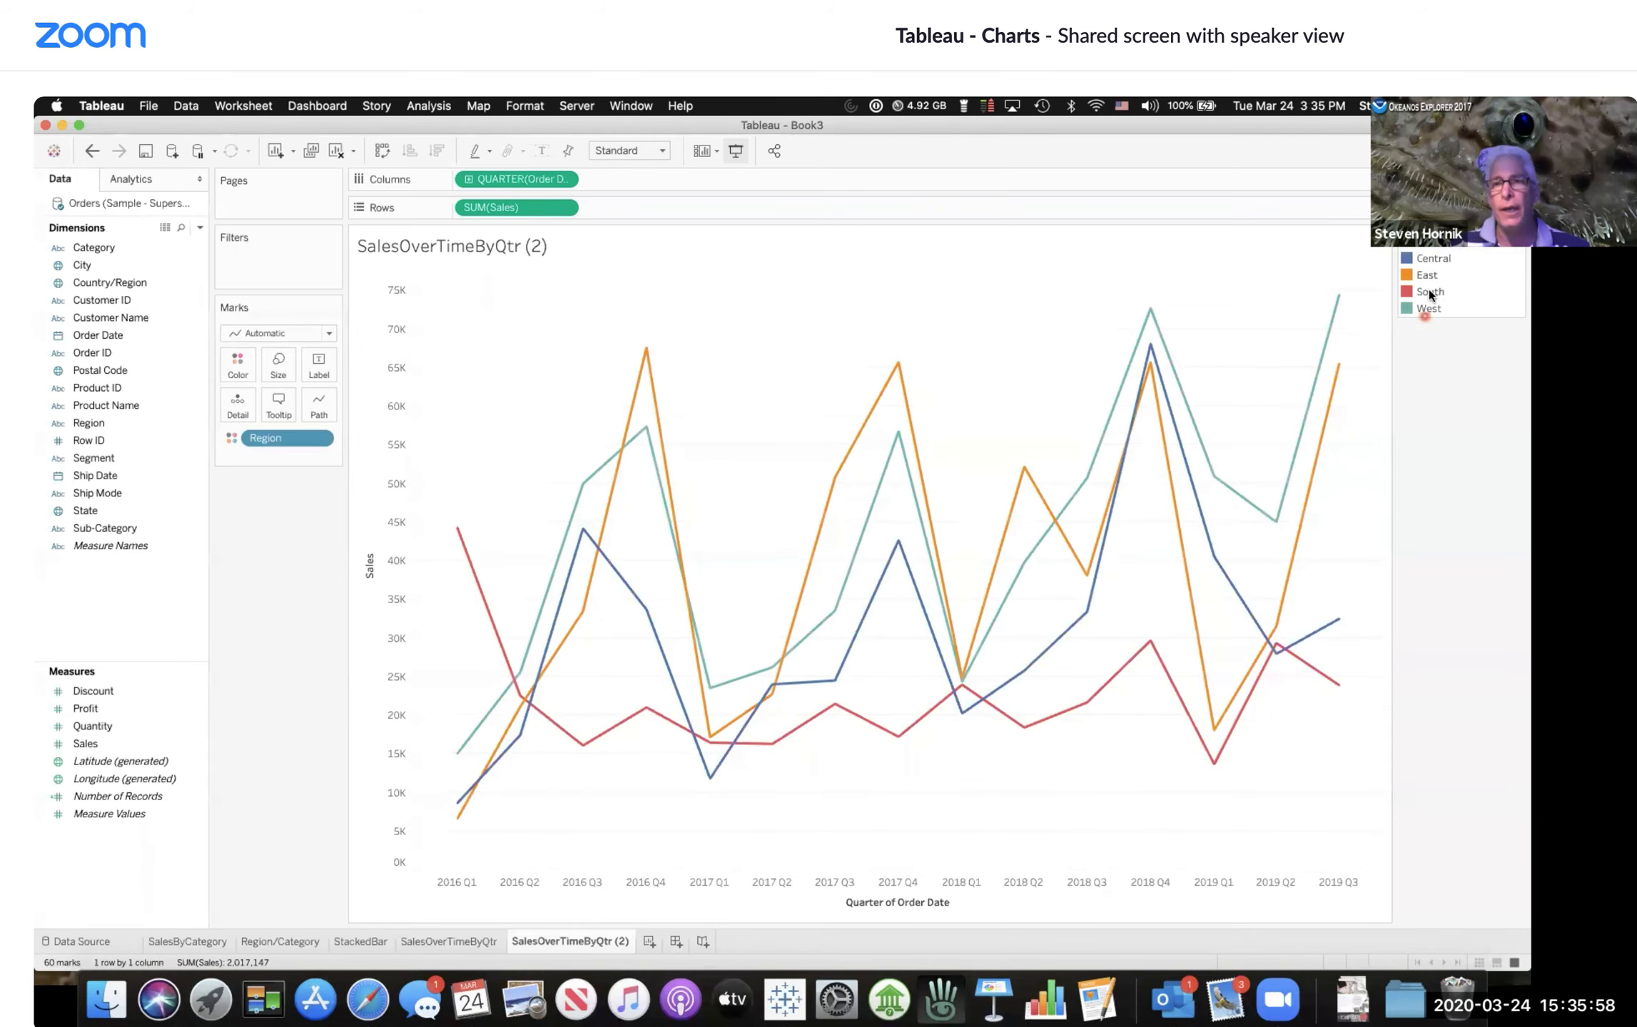
Step: Exclude the South region from the chart using the legend
click(1429, 292)
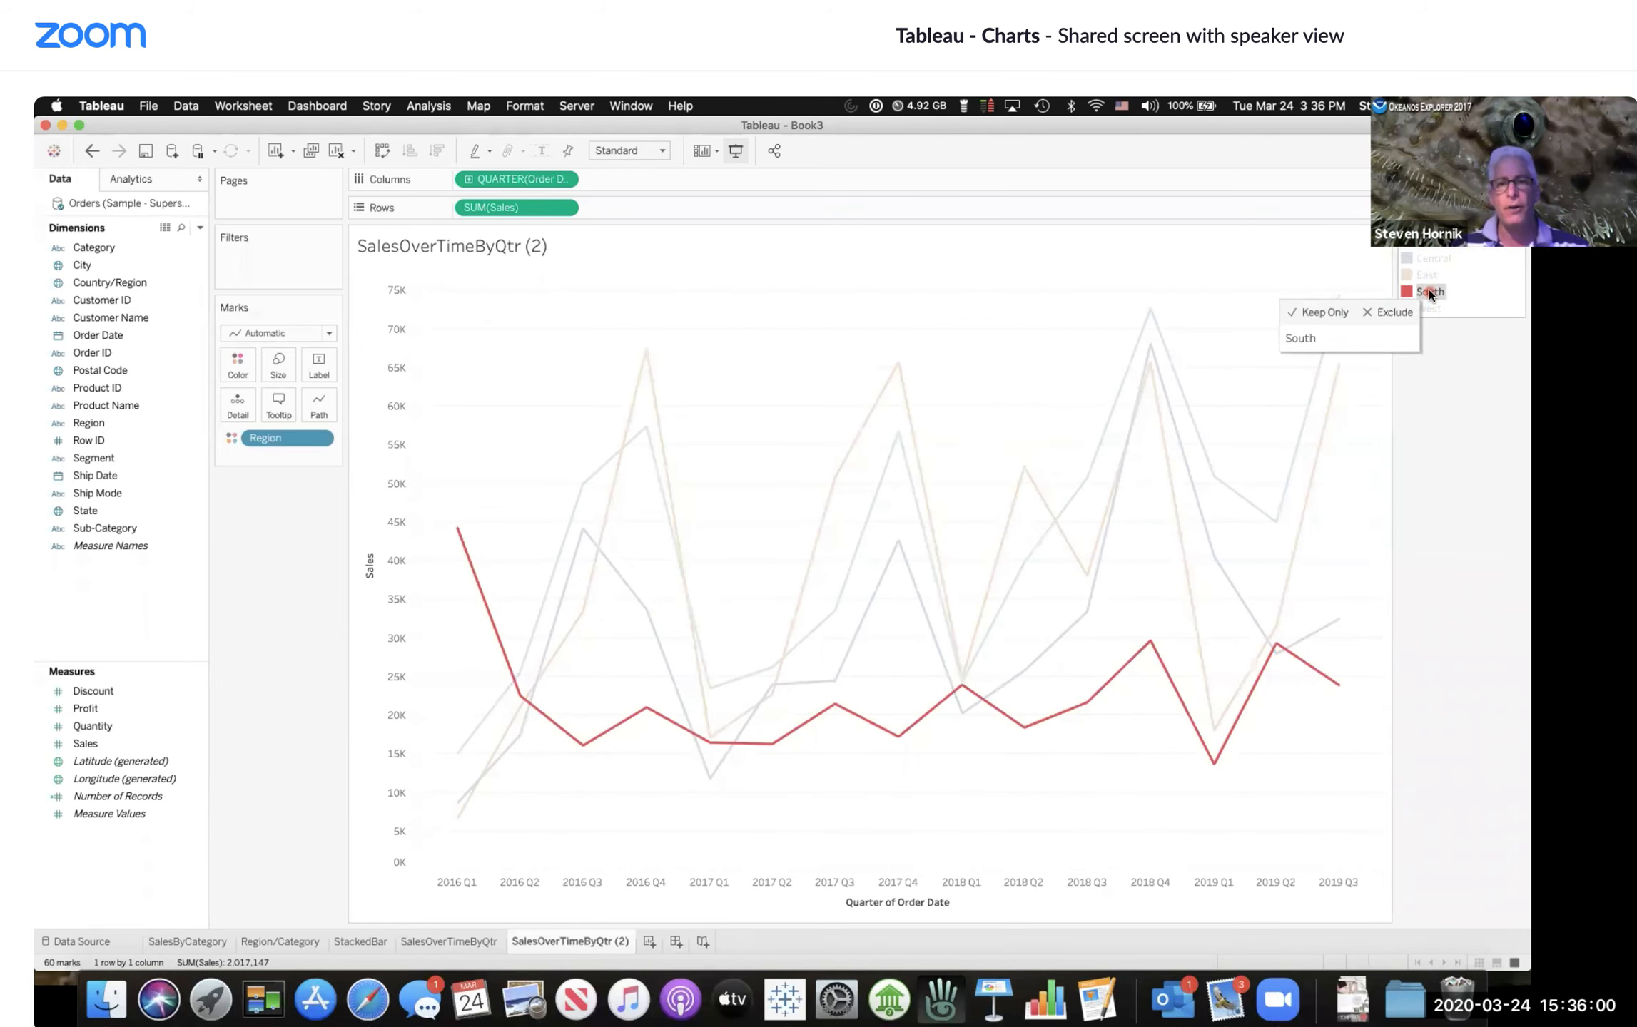
click(1395, 312)
click(1378, 302)
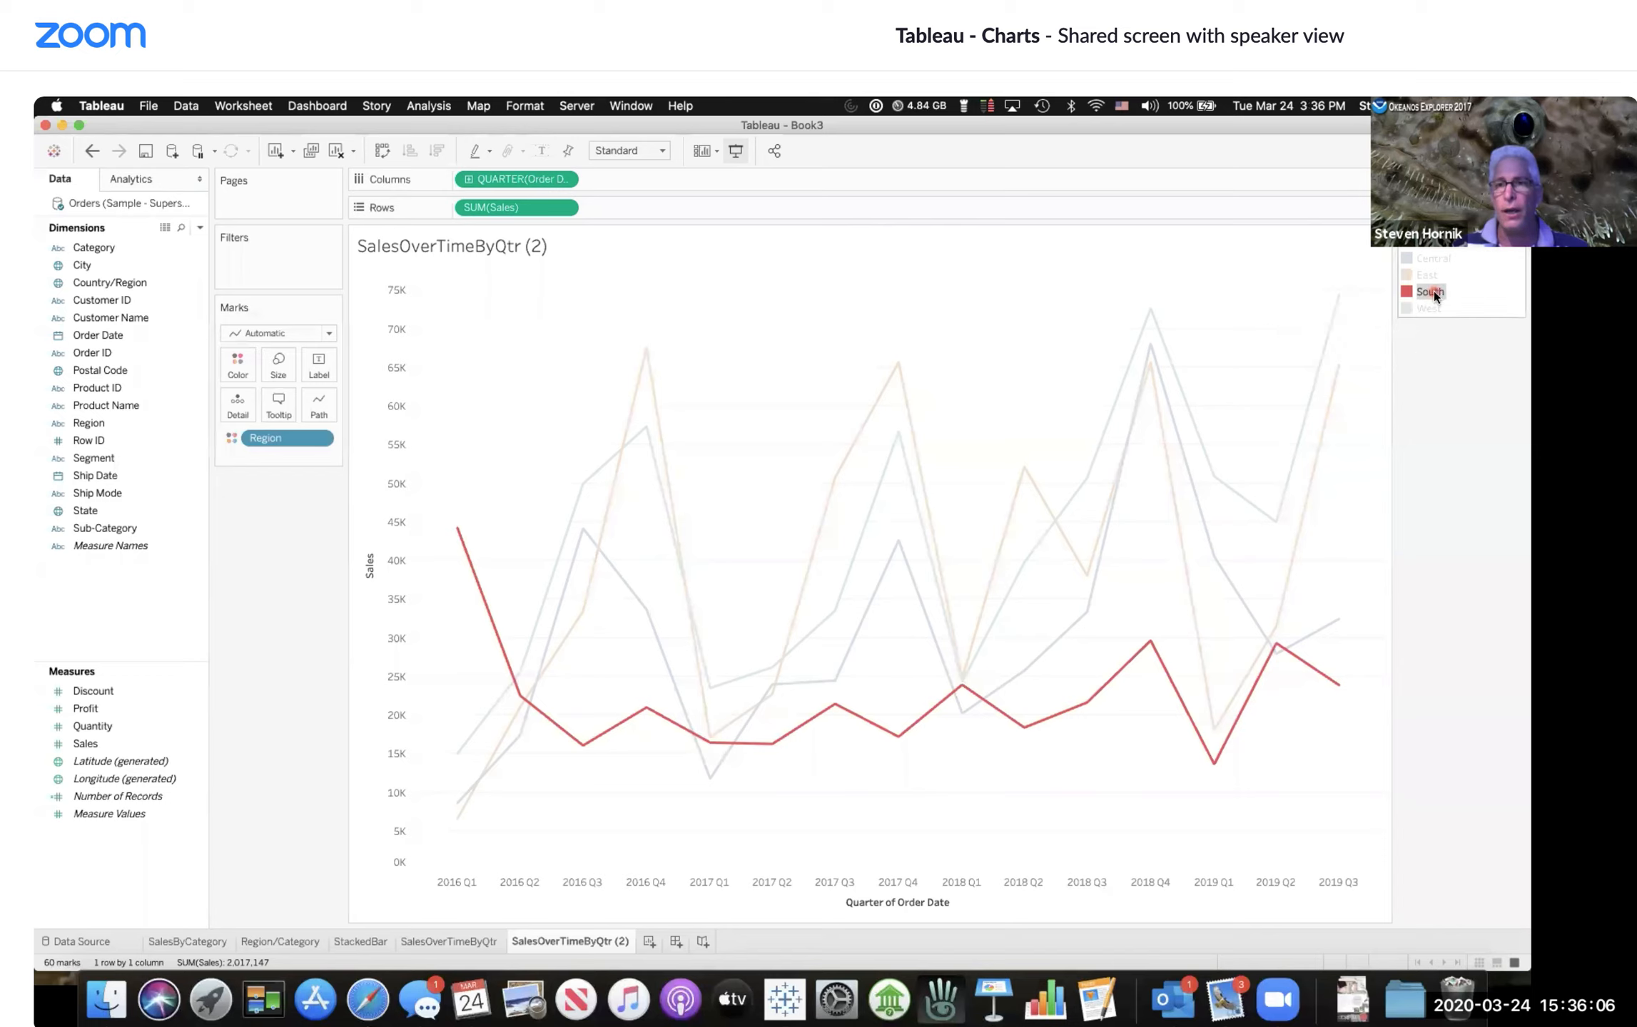
click(1431, 292)
click(1431, 292)
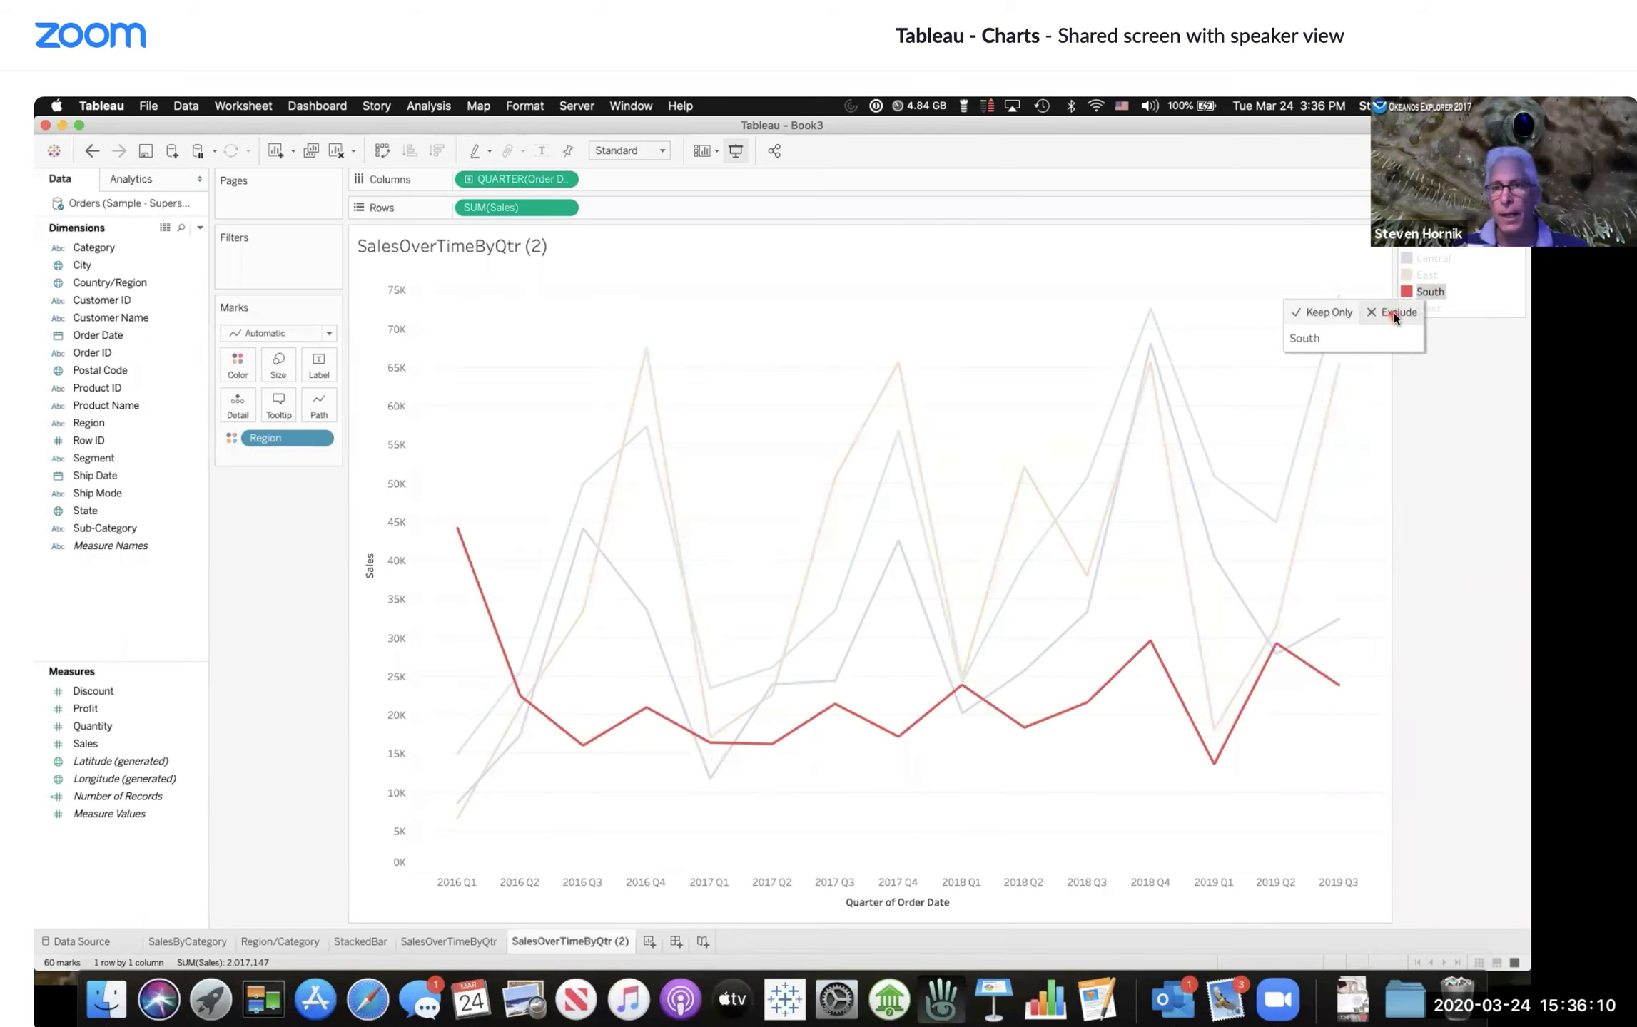
click(1395, 314)
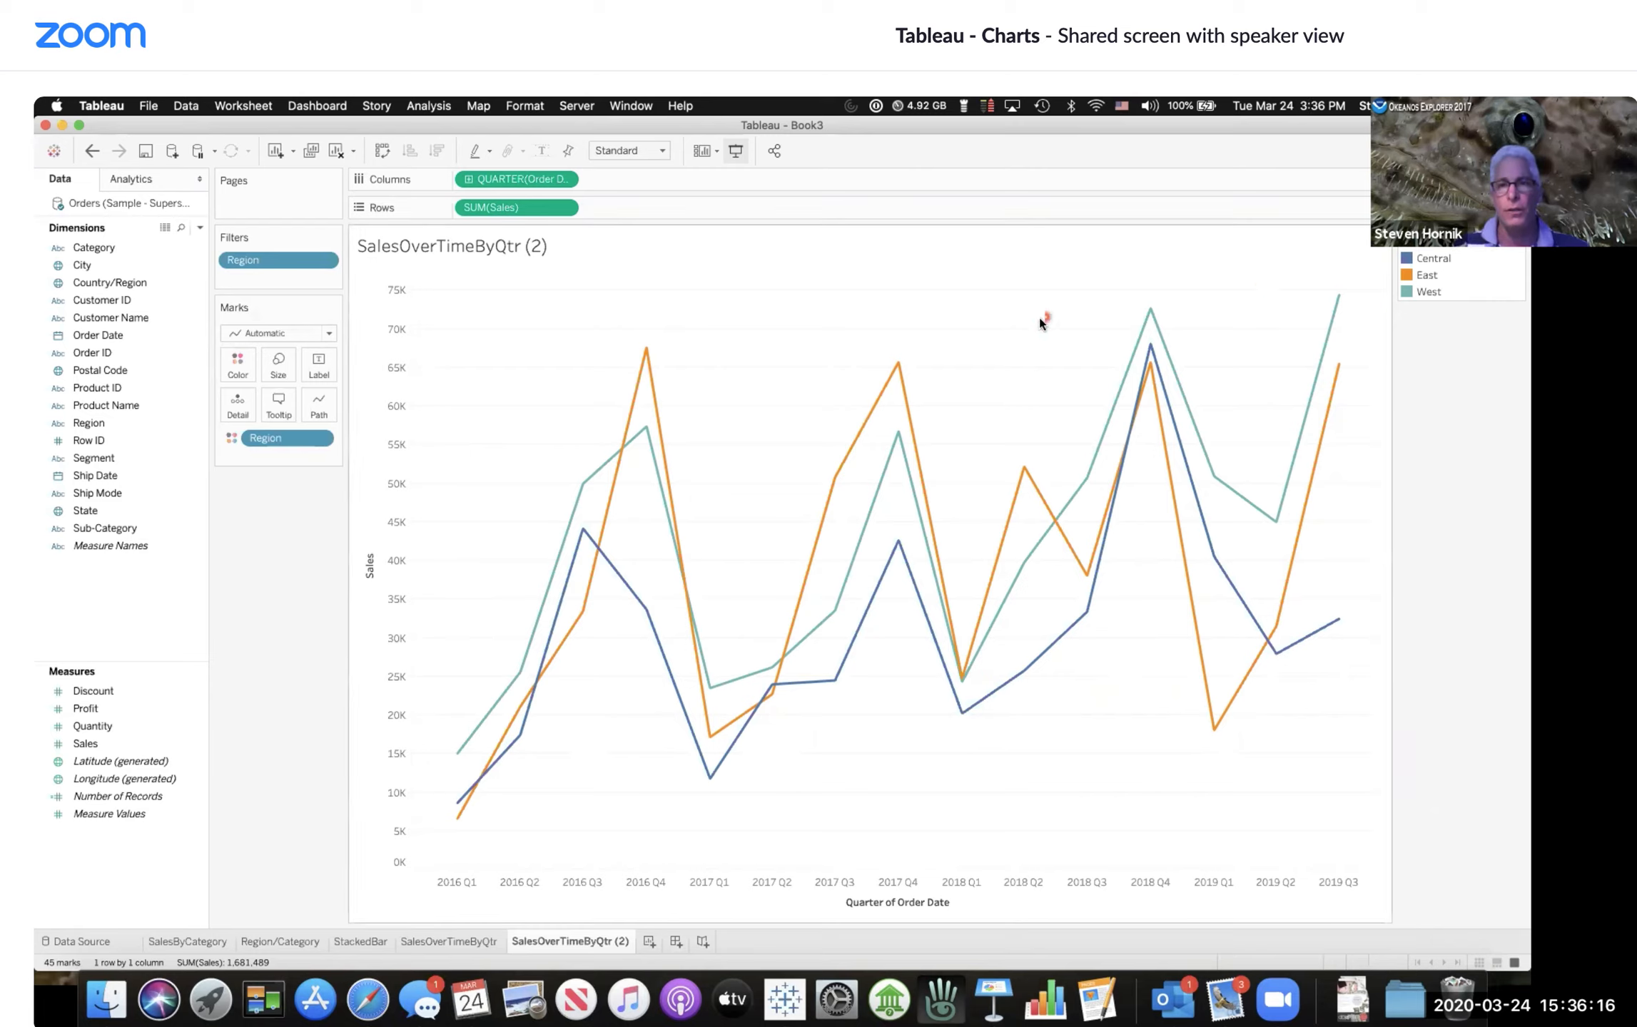
Step: Open View Data for the chart and scroll through the per-region quarterly sales, then close it
right_click(991, 412)
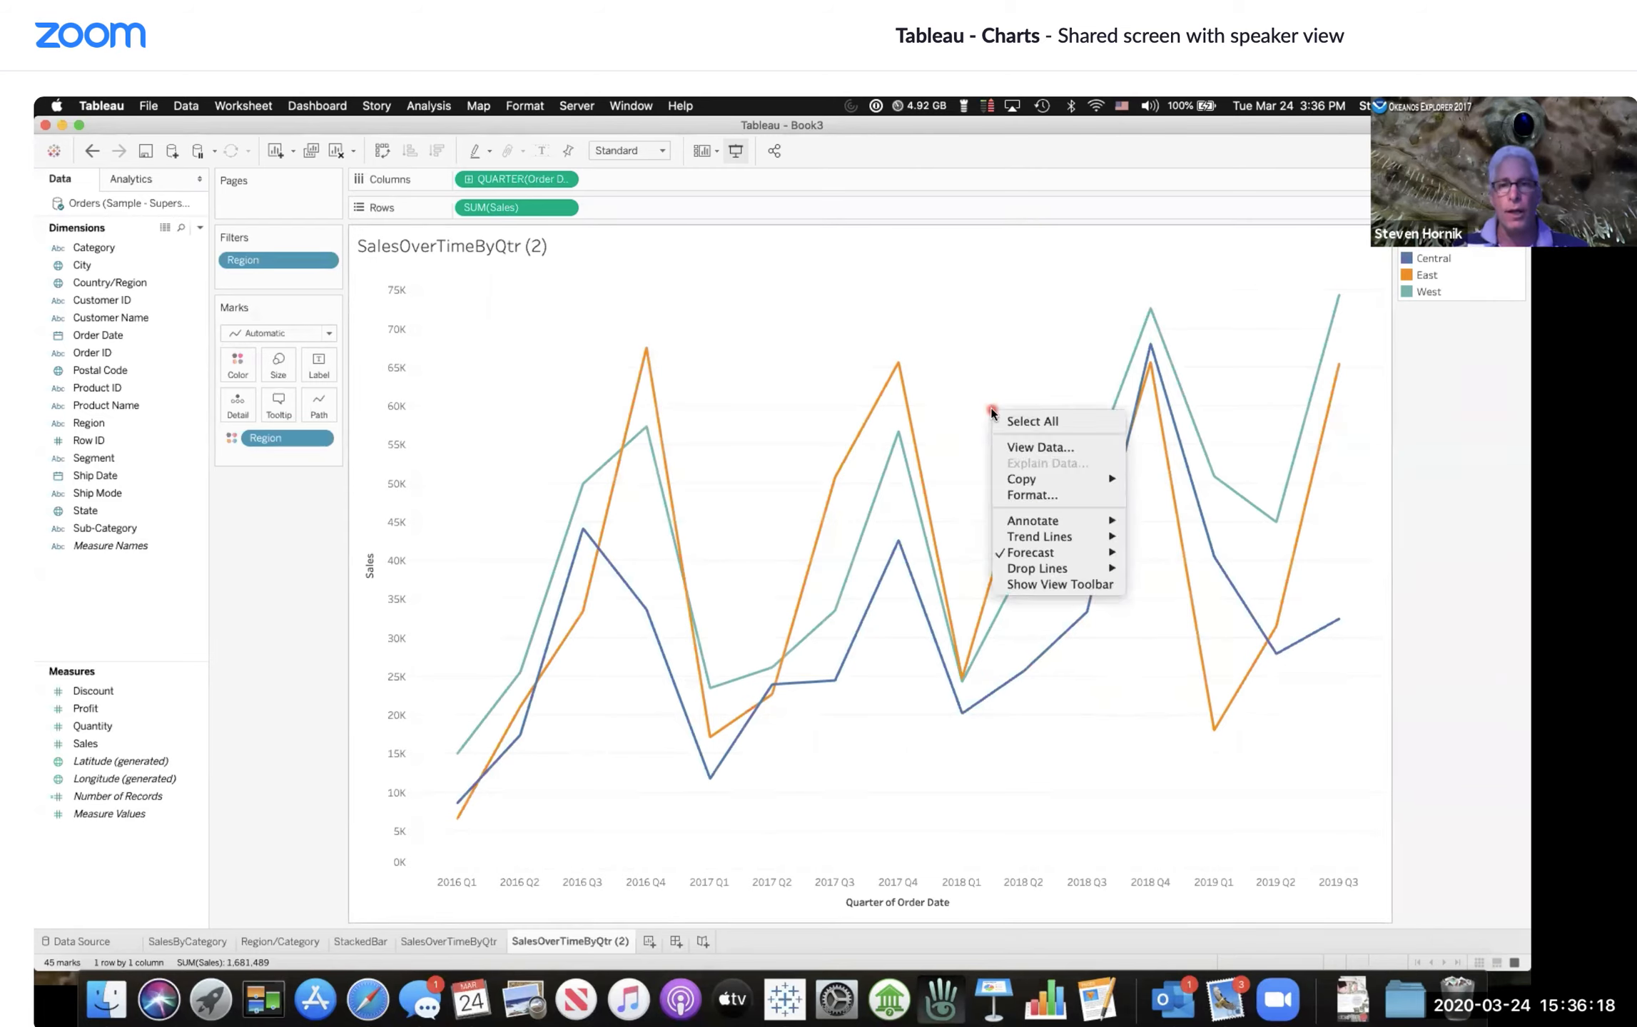
click(1032, 448)
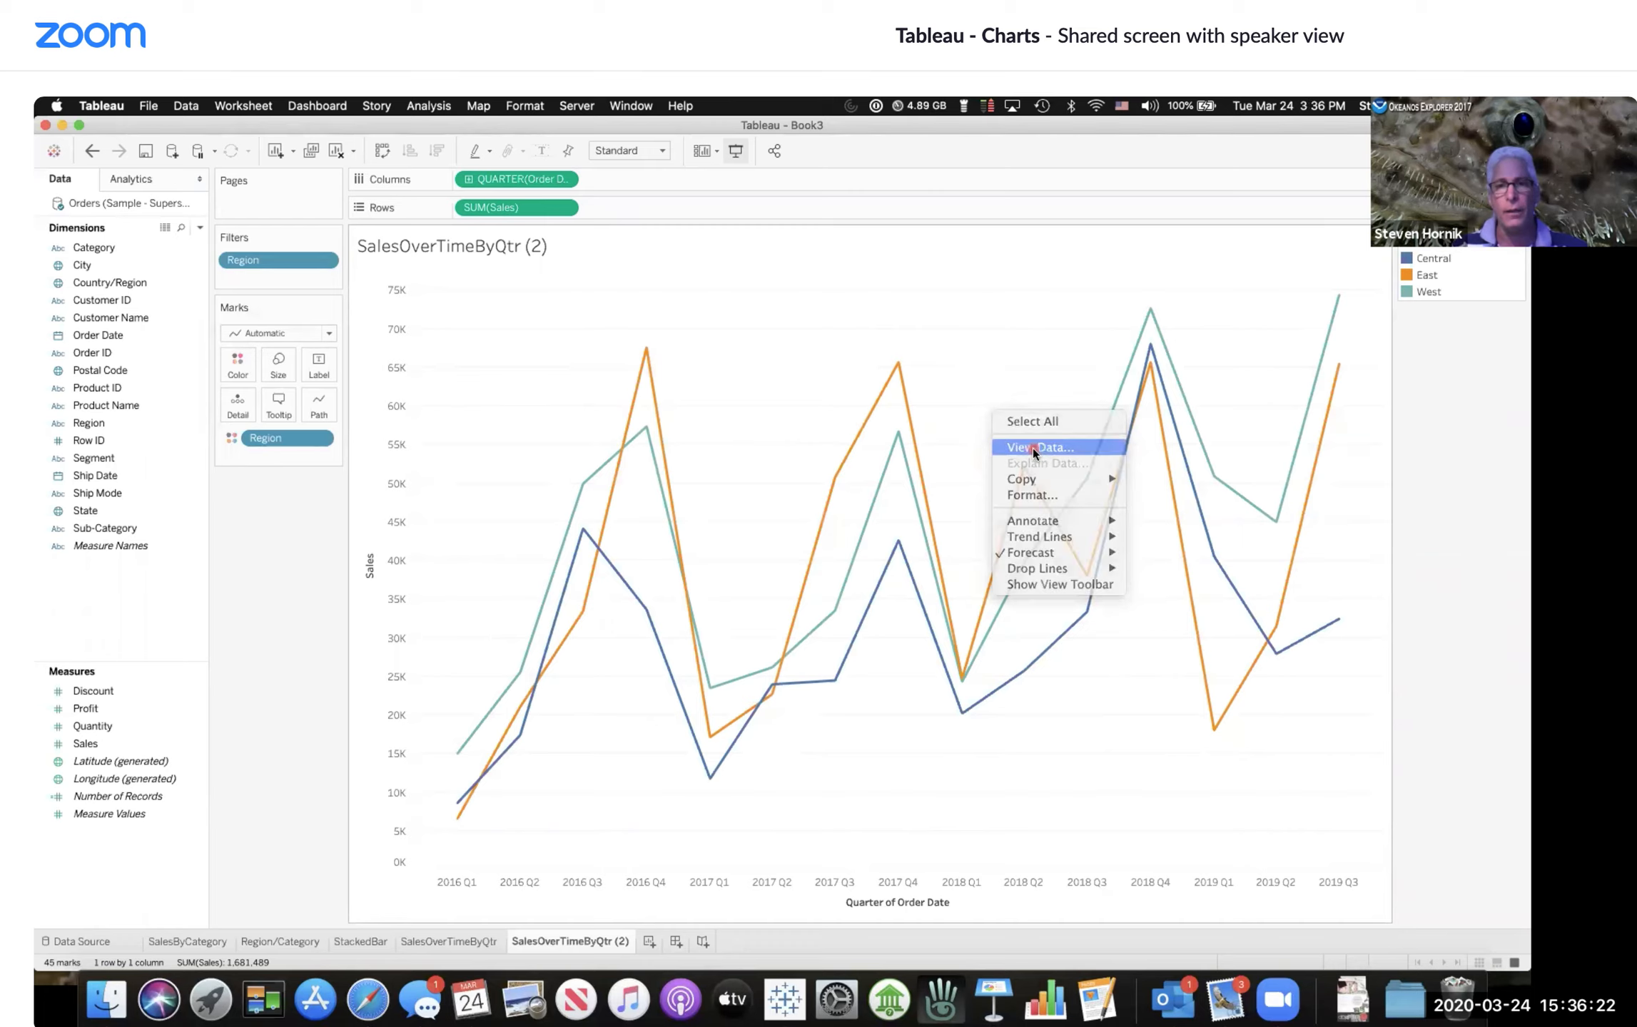
scroll(660, 496, down, 5)
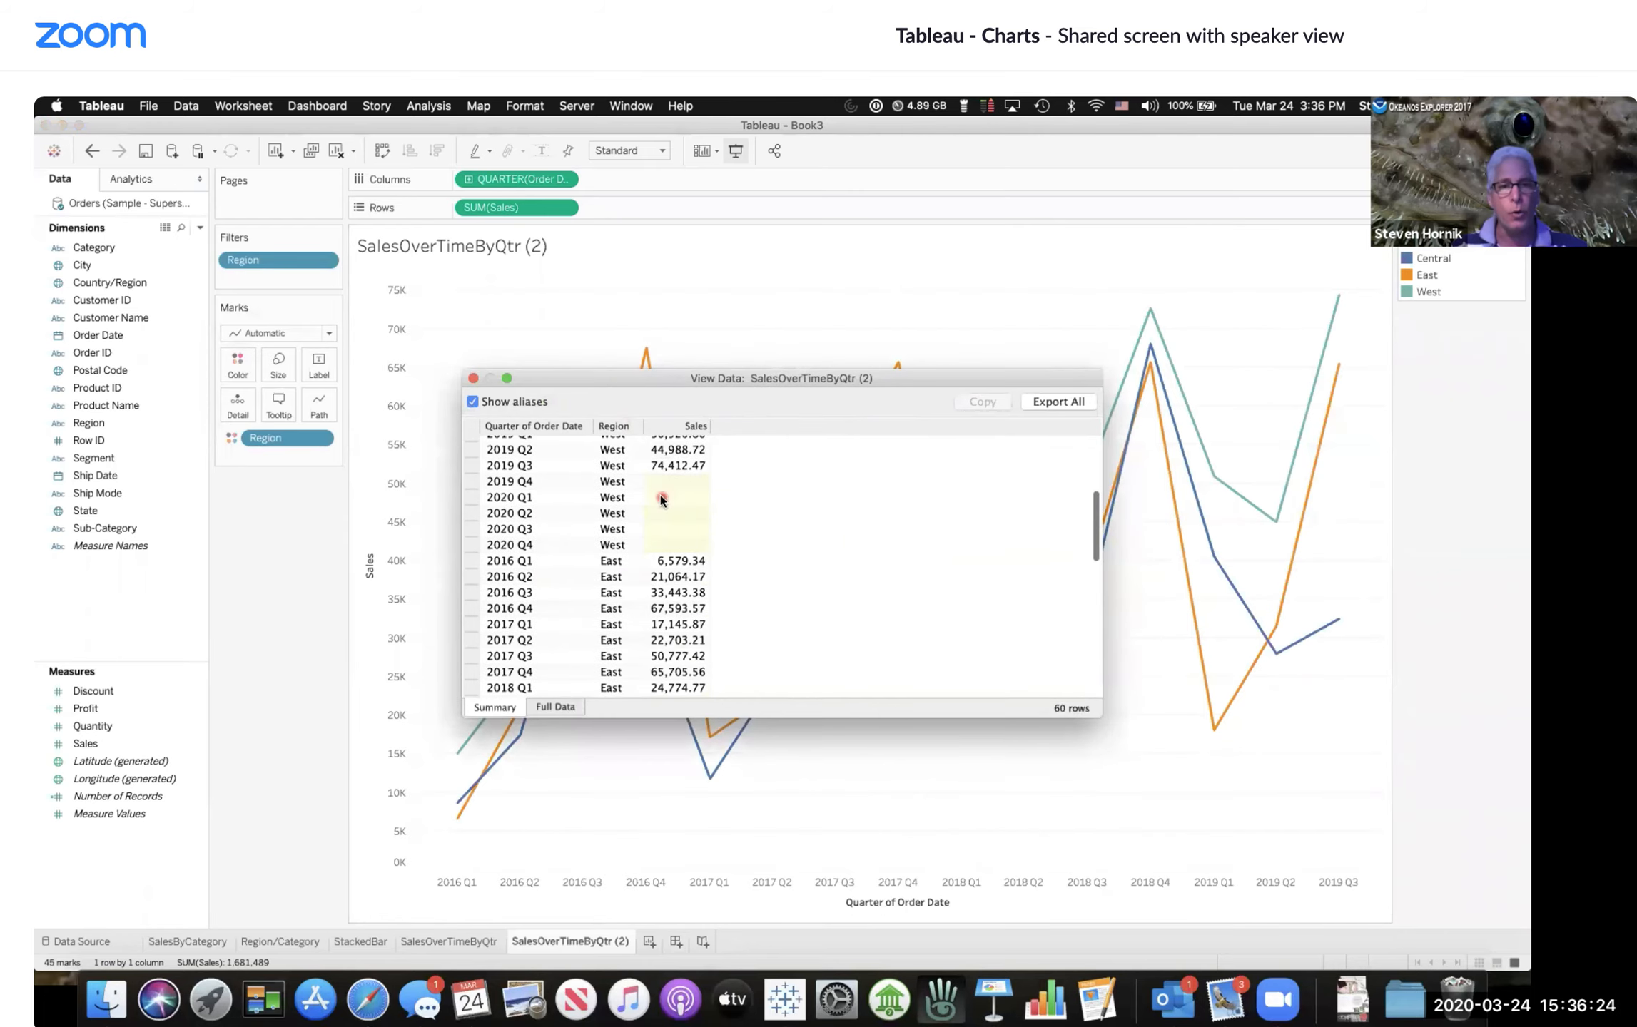
scroll(660, 495, up, 5)
scroll(660, 497, down, 8)
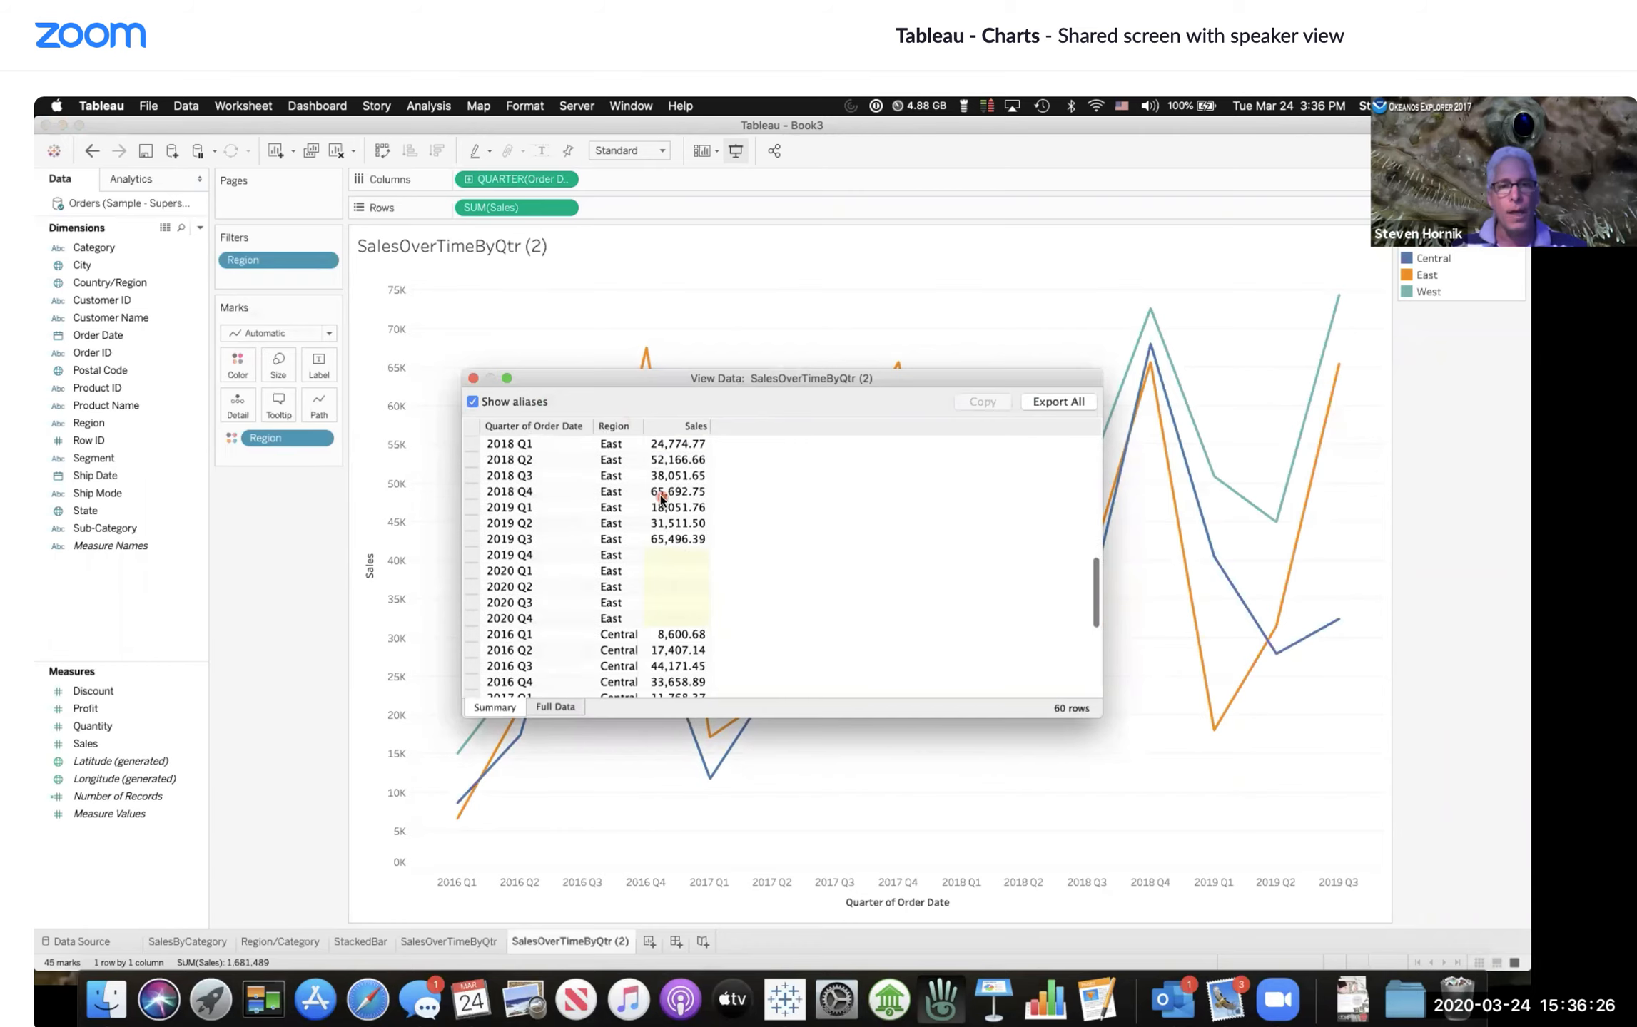
scroll(660, 497, up, 6)
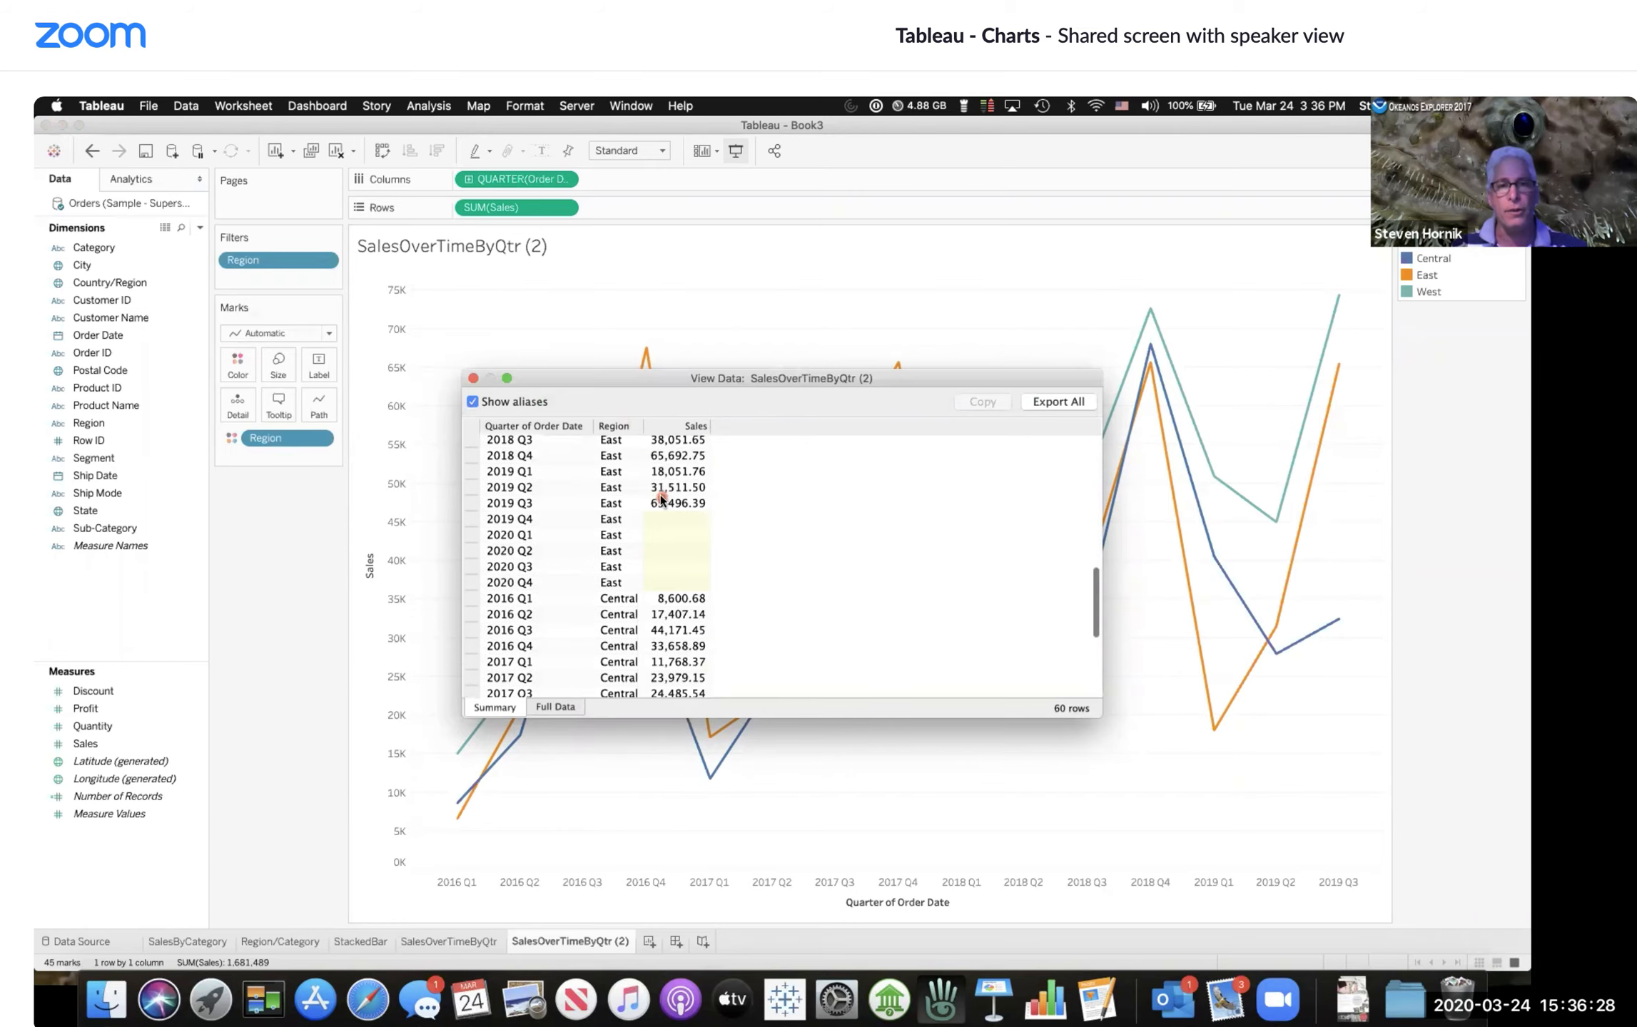
scroll(660, 498, down, 6)
scroll(660, 497, up, 8)
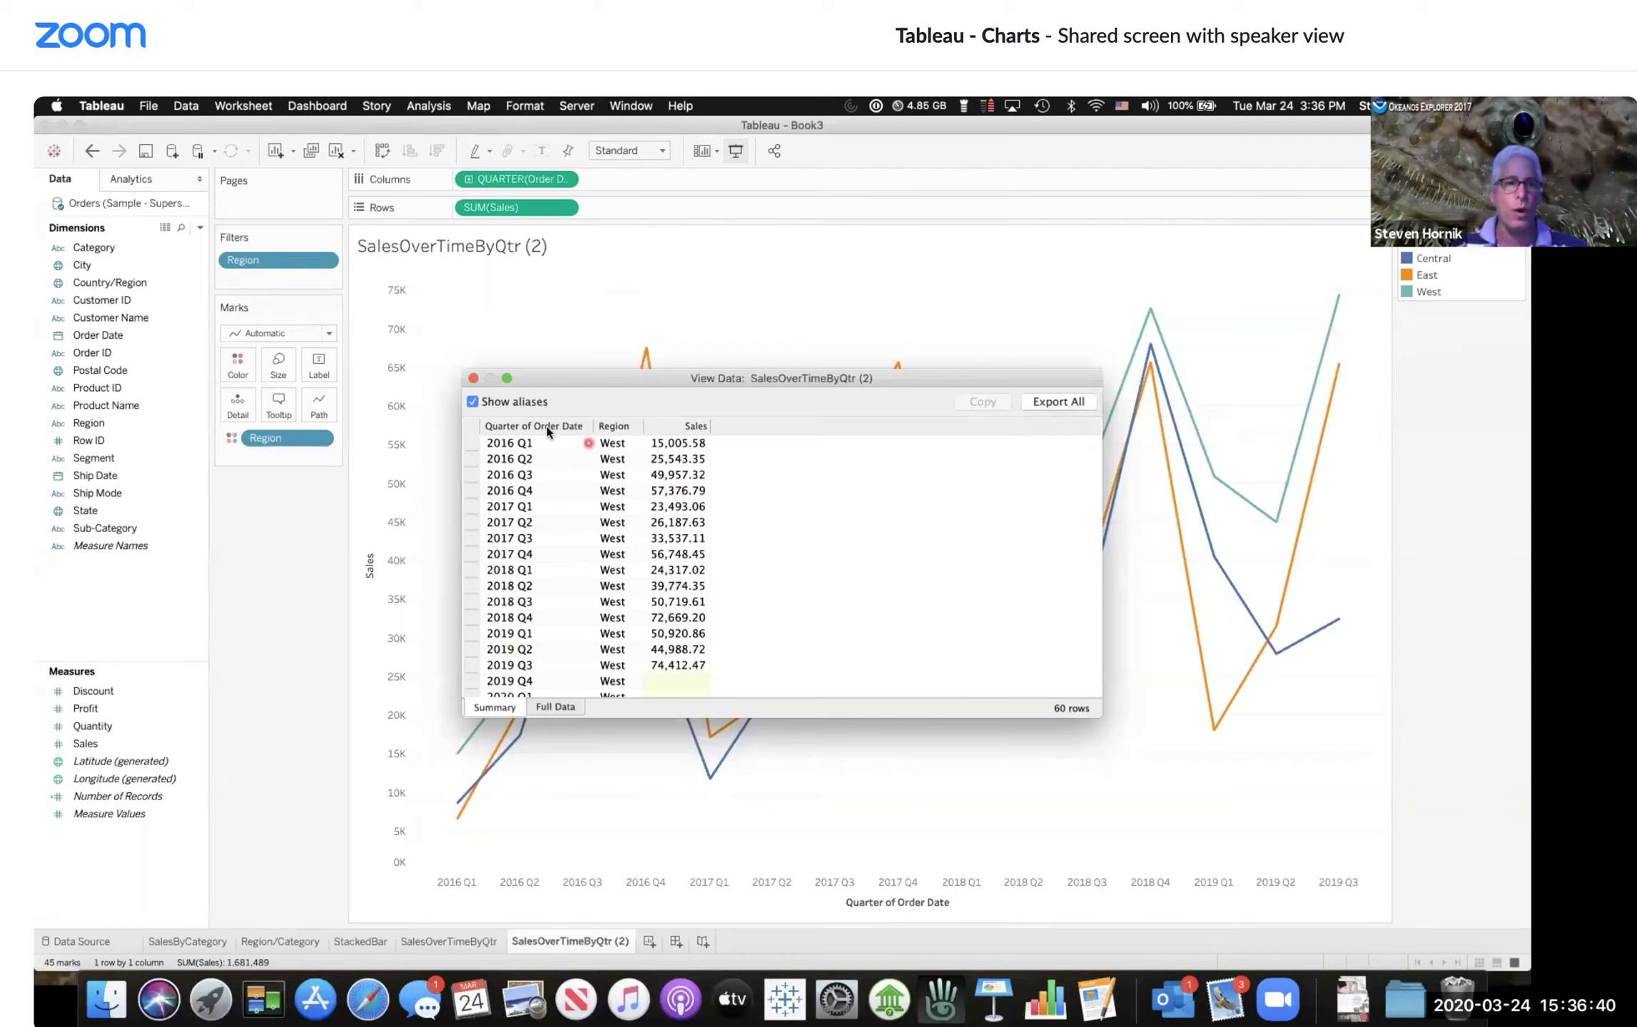
click(473, 379)
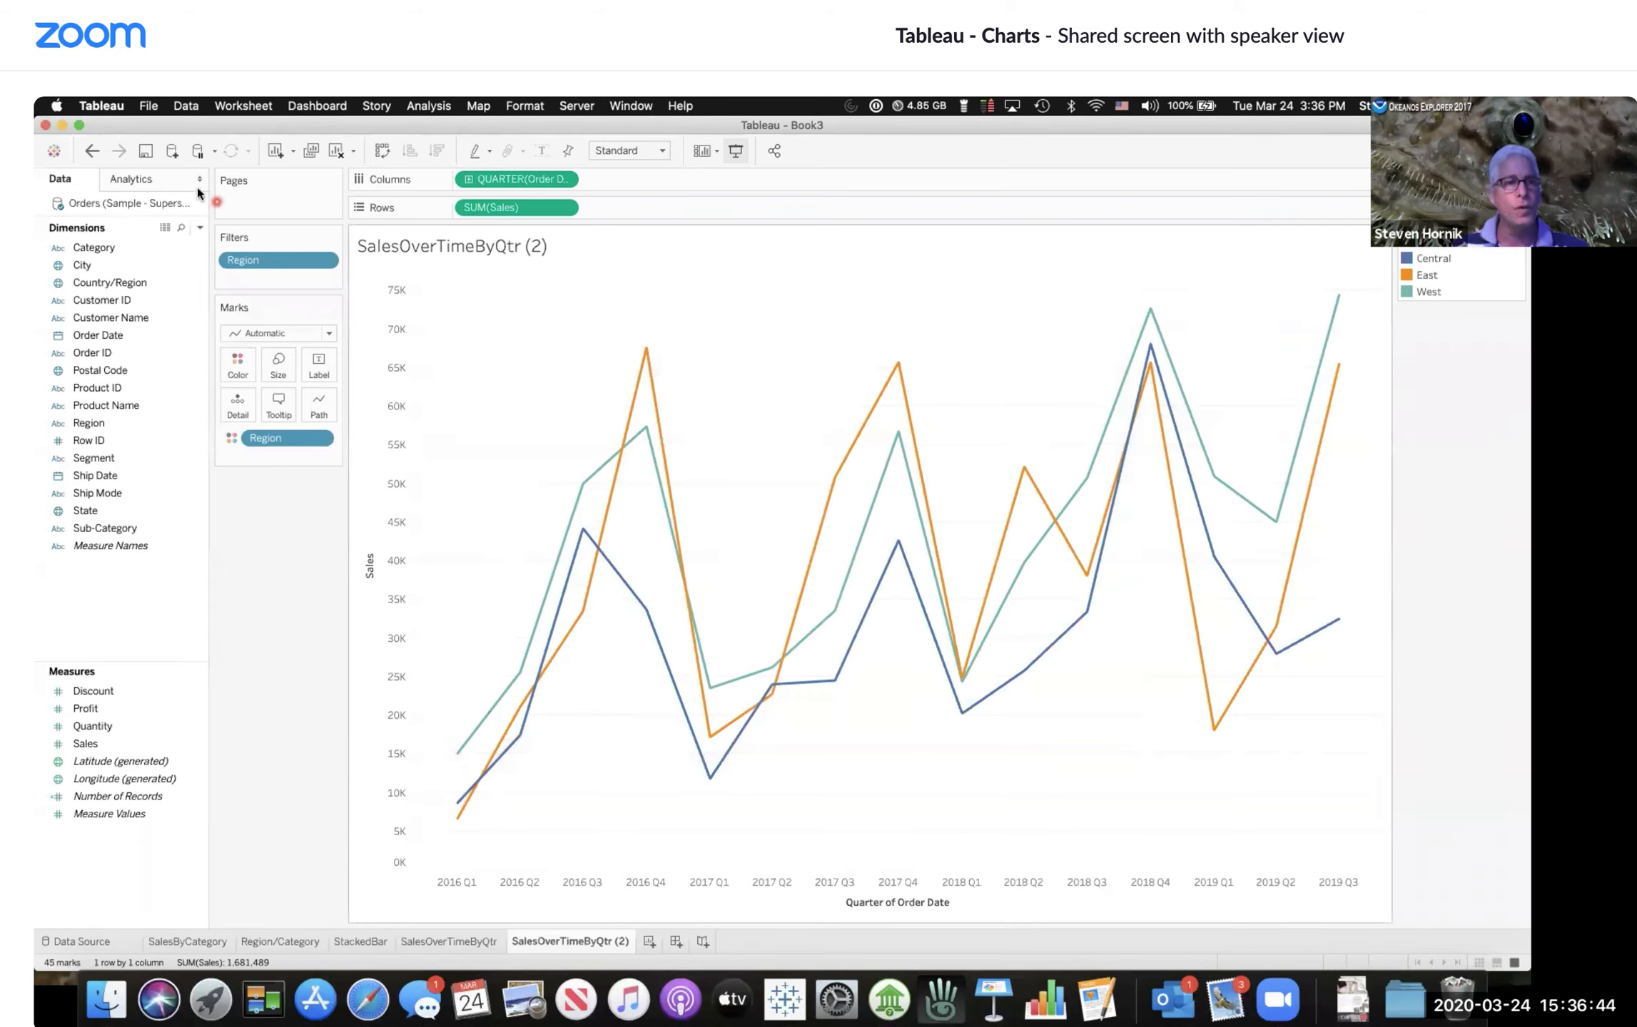
Step: Undo the South exclusion and highlight the South line in the legend again
click(92, 151)
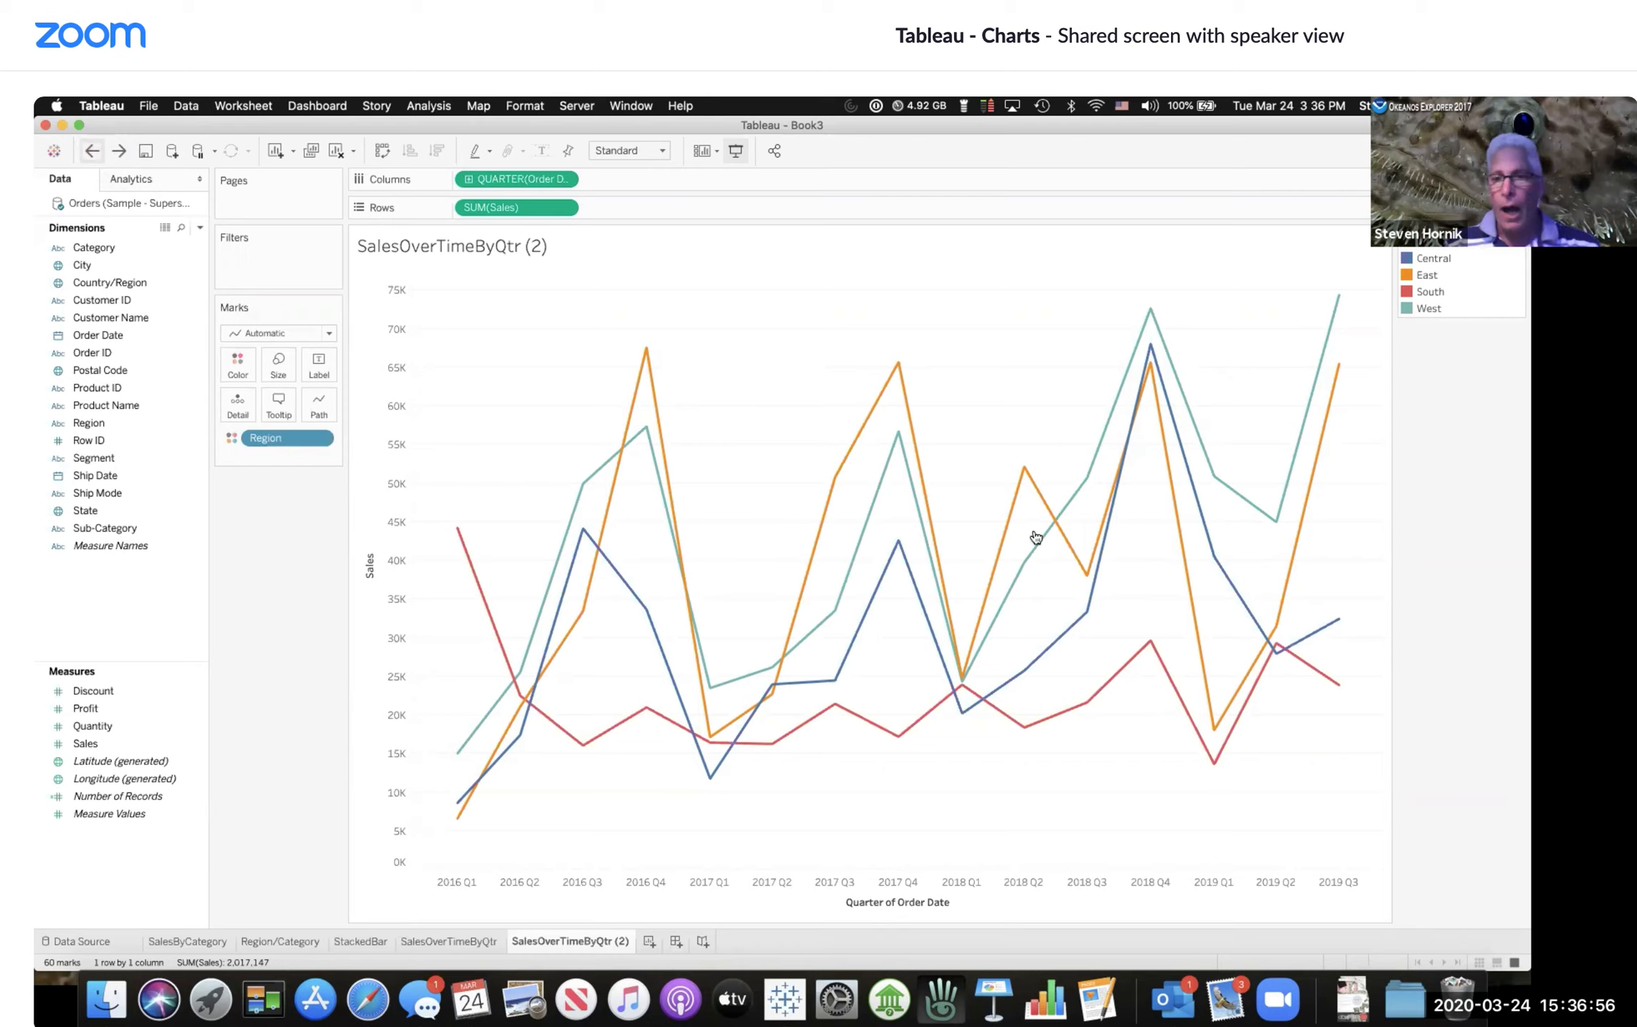
click(1439, 292)
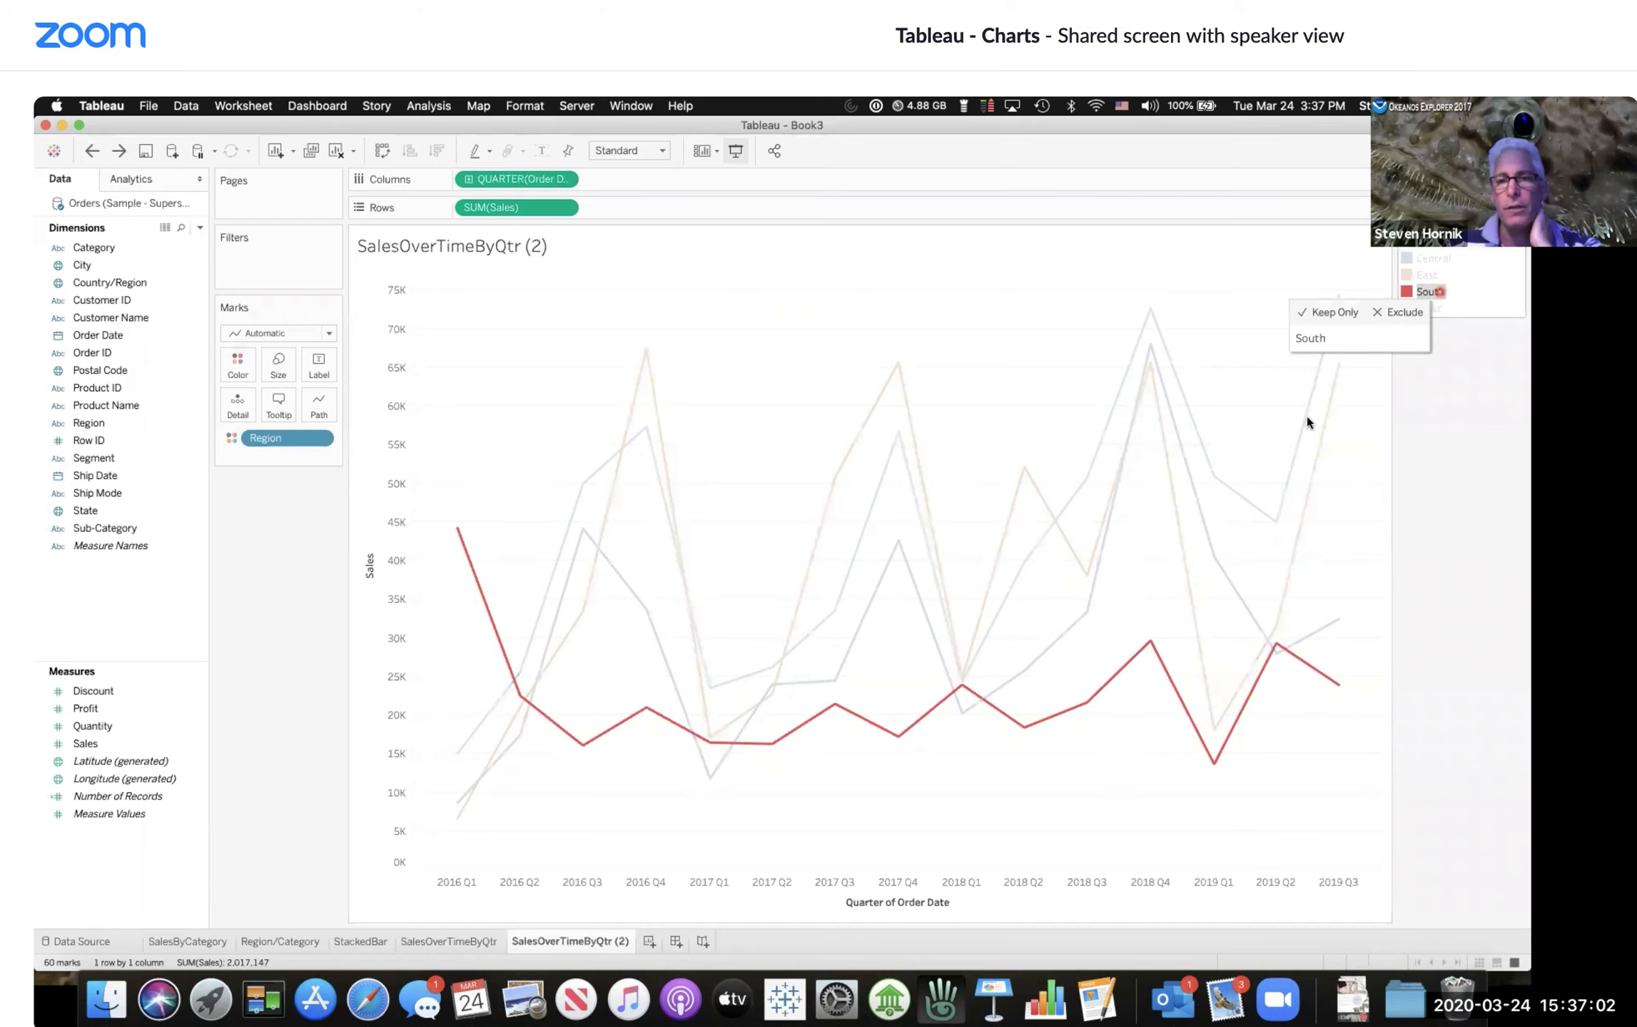
Step: Keep only the South region in the chart using the legend
click(1427, 295)
click(1427, 295)
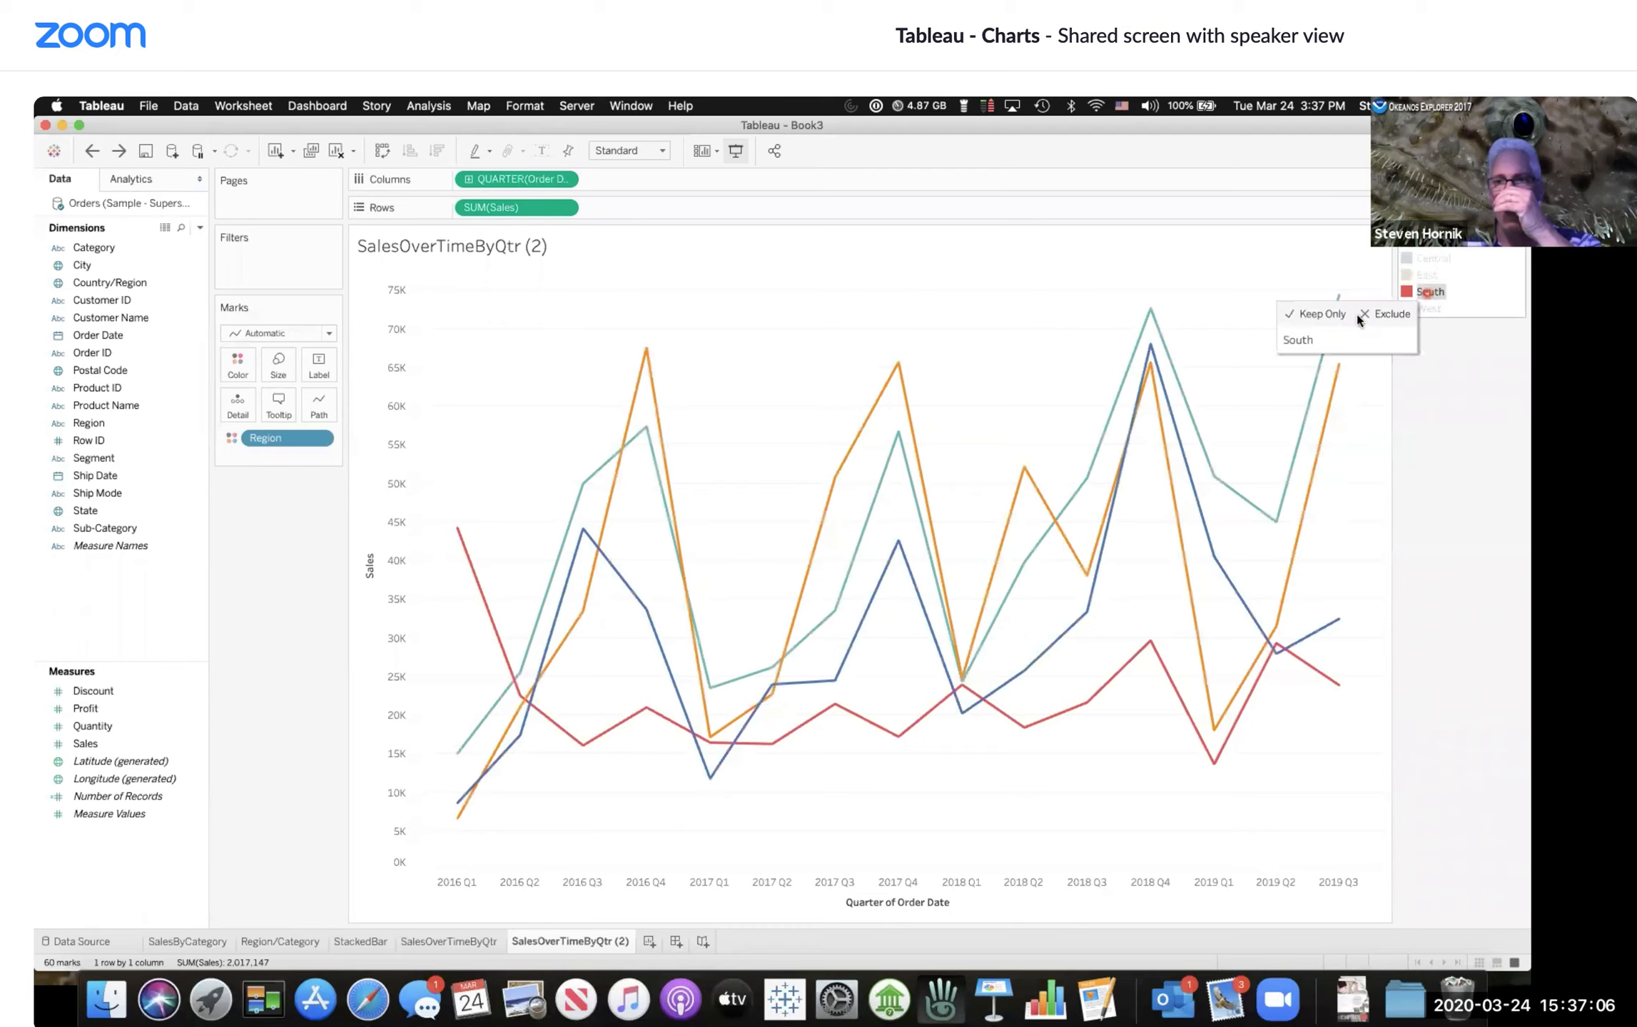
click(1314, 314)
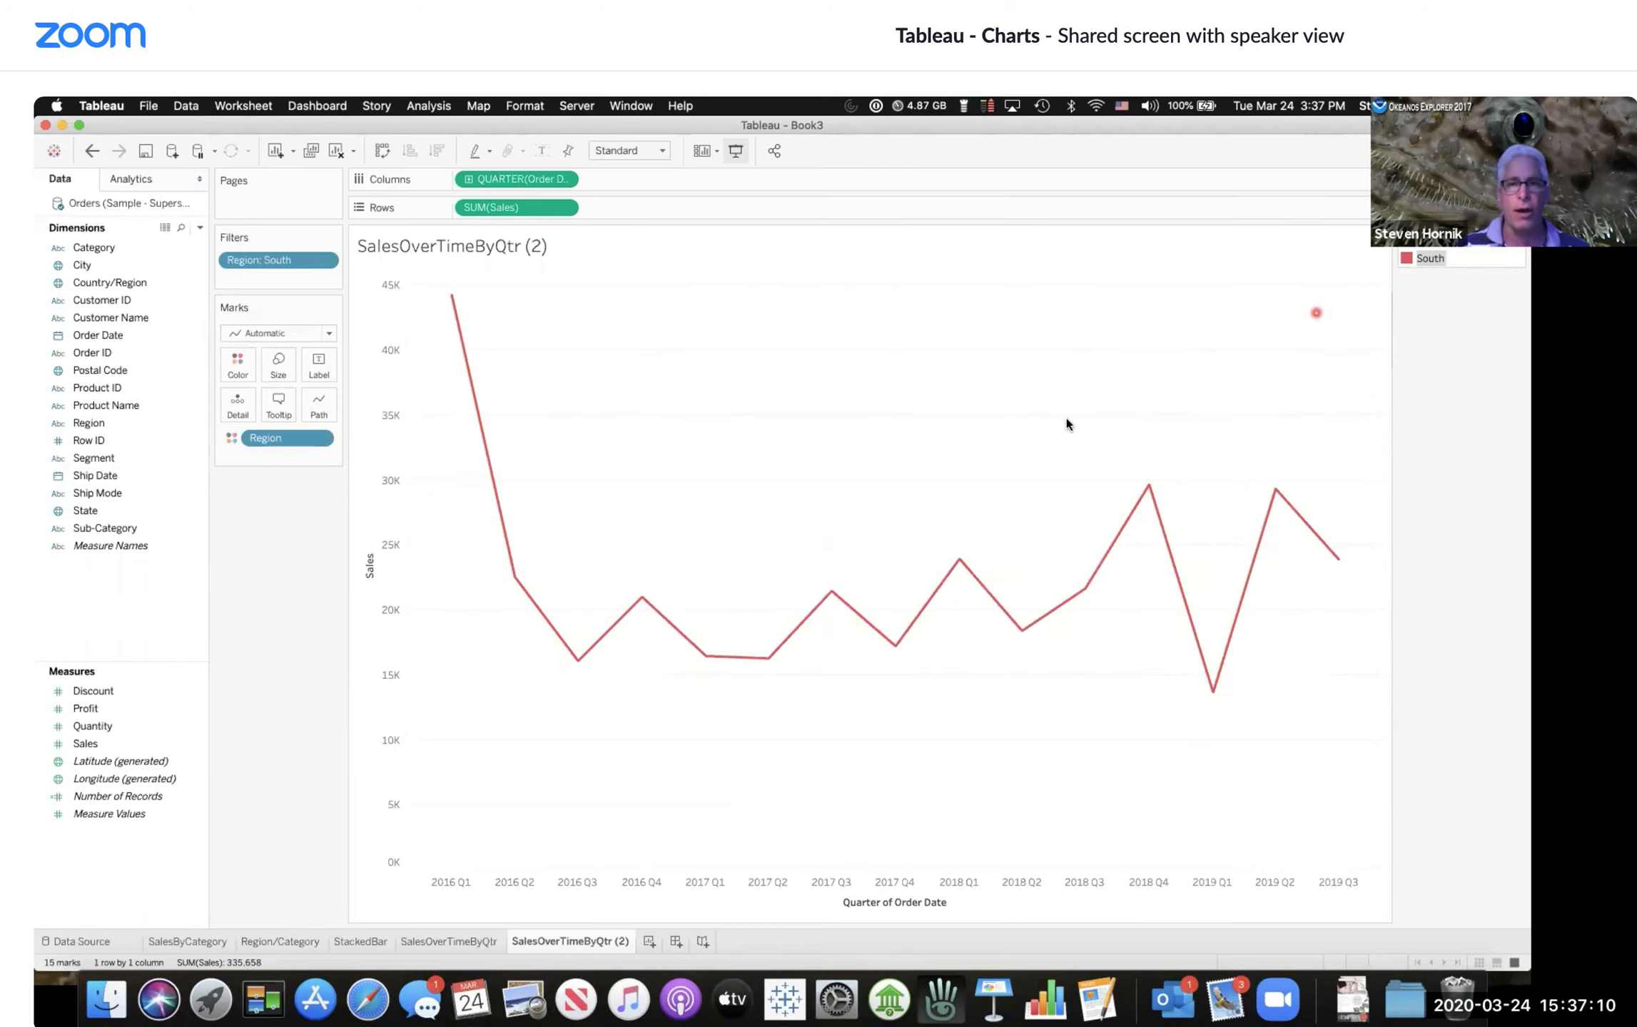
Step: Open View Data for the South-only chart, scroll through its quarterly sales rows, and close it
right_click(921, 488)
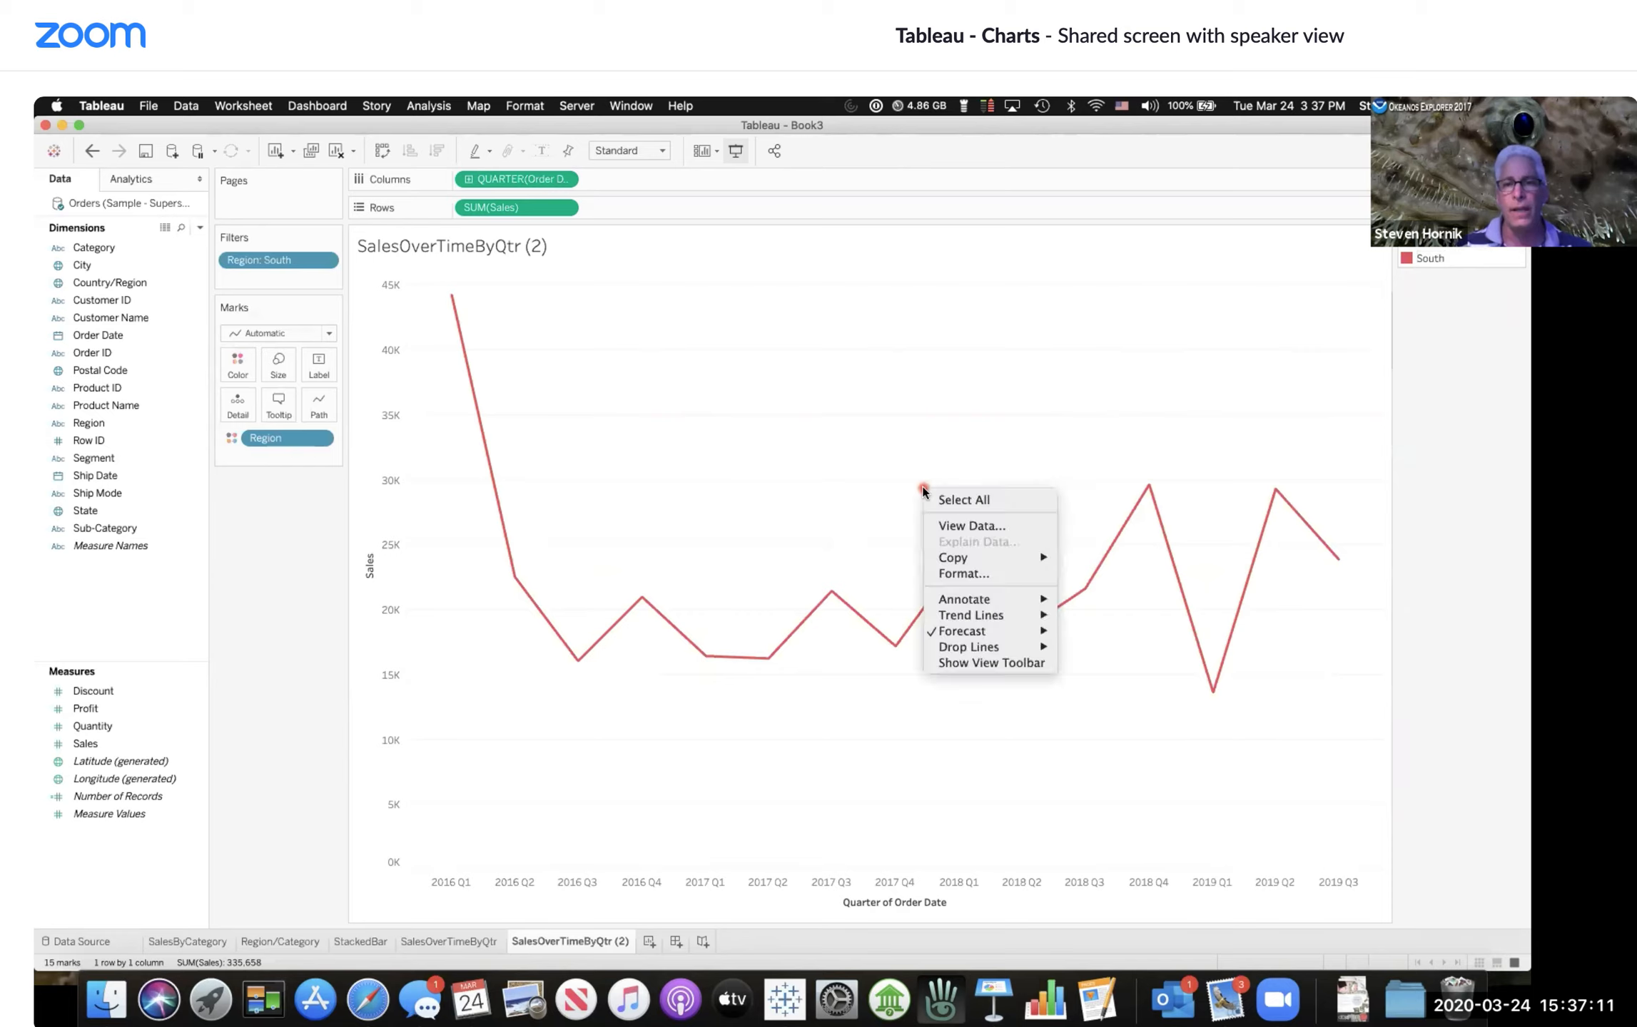
click(970, 526)
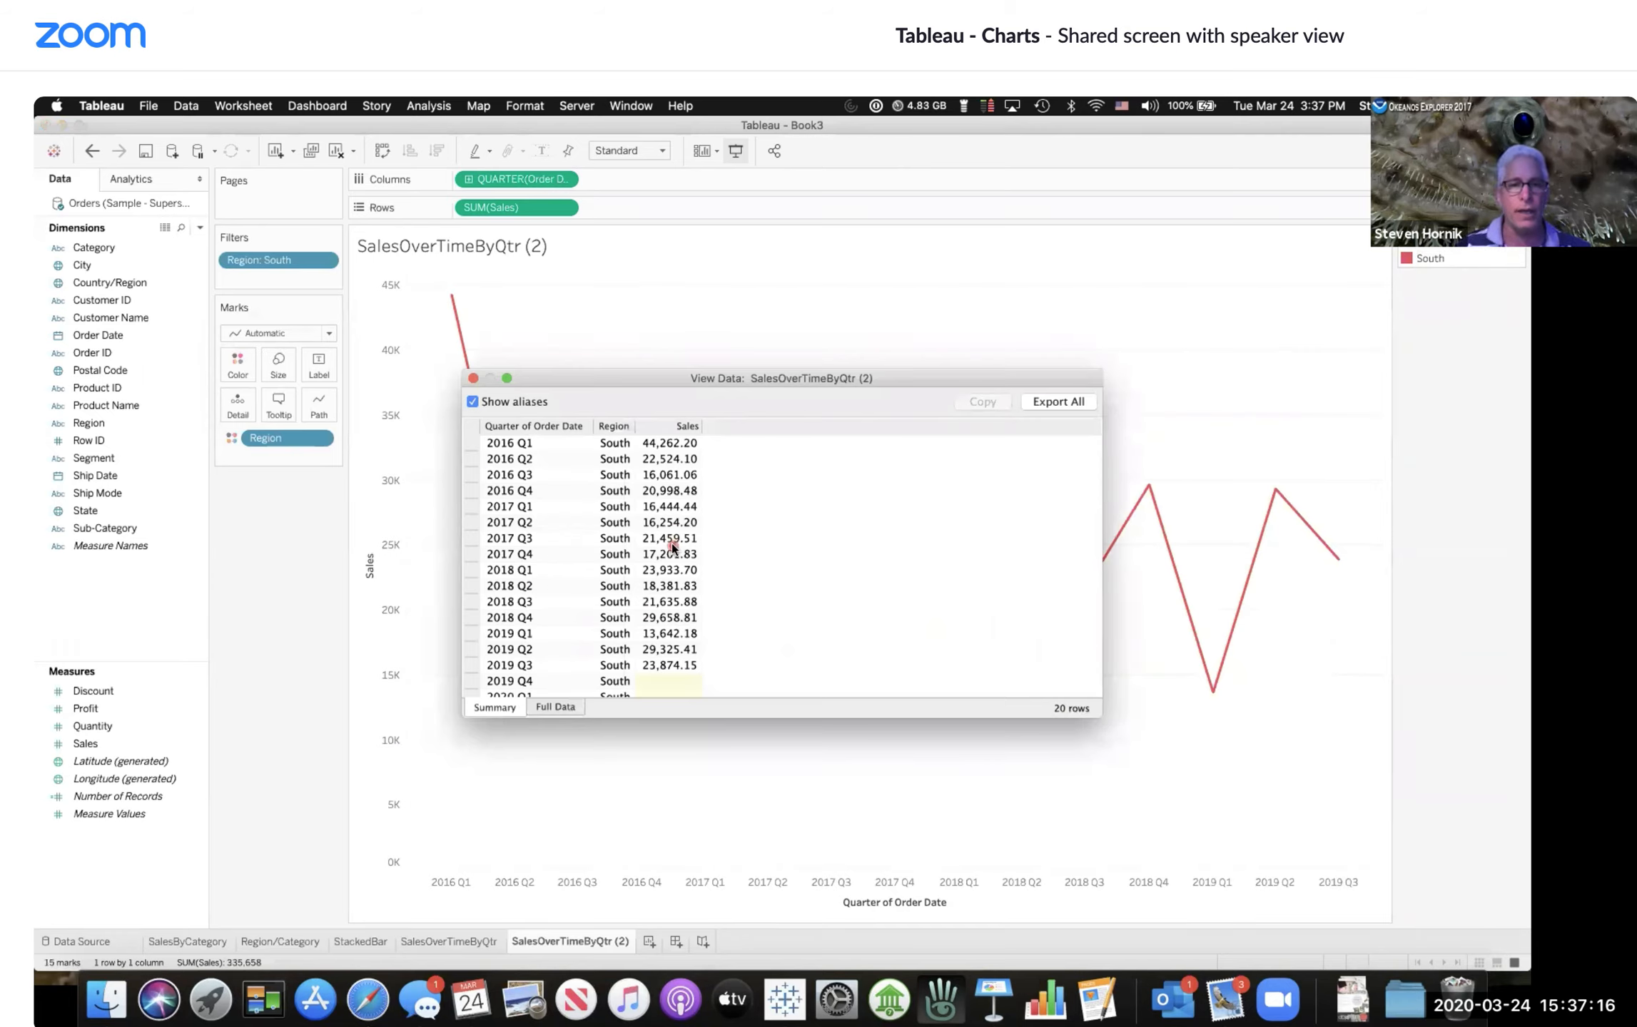
scroll(678, 537, down, 2)
scroll(676, 541, up, 2)
scroll(675, 545, down, 2)
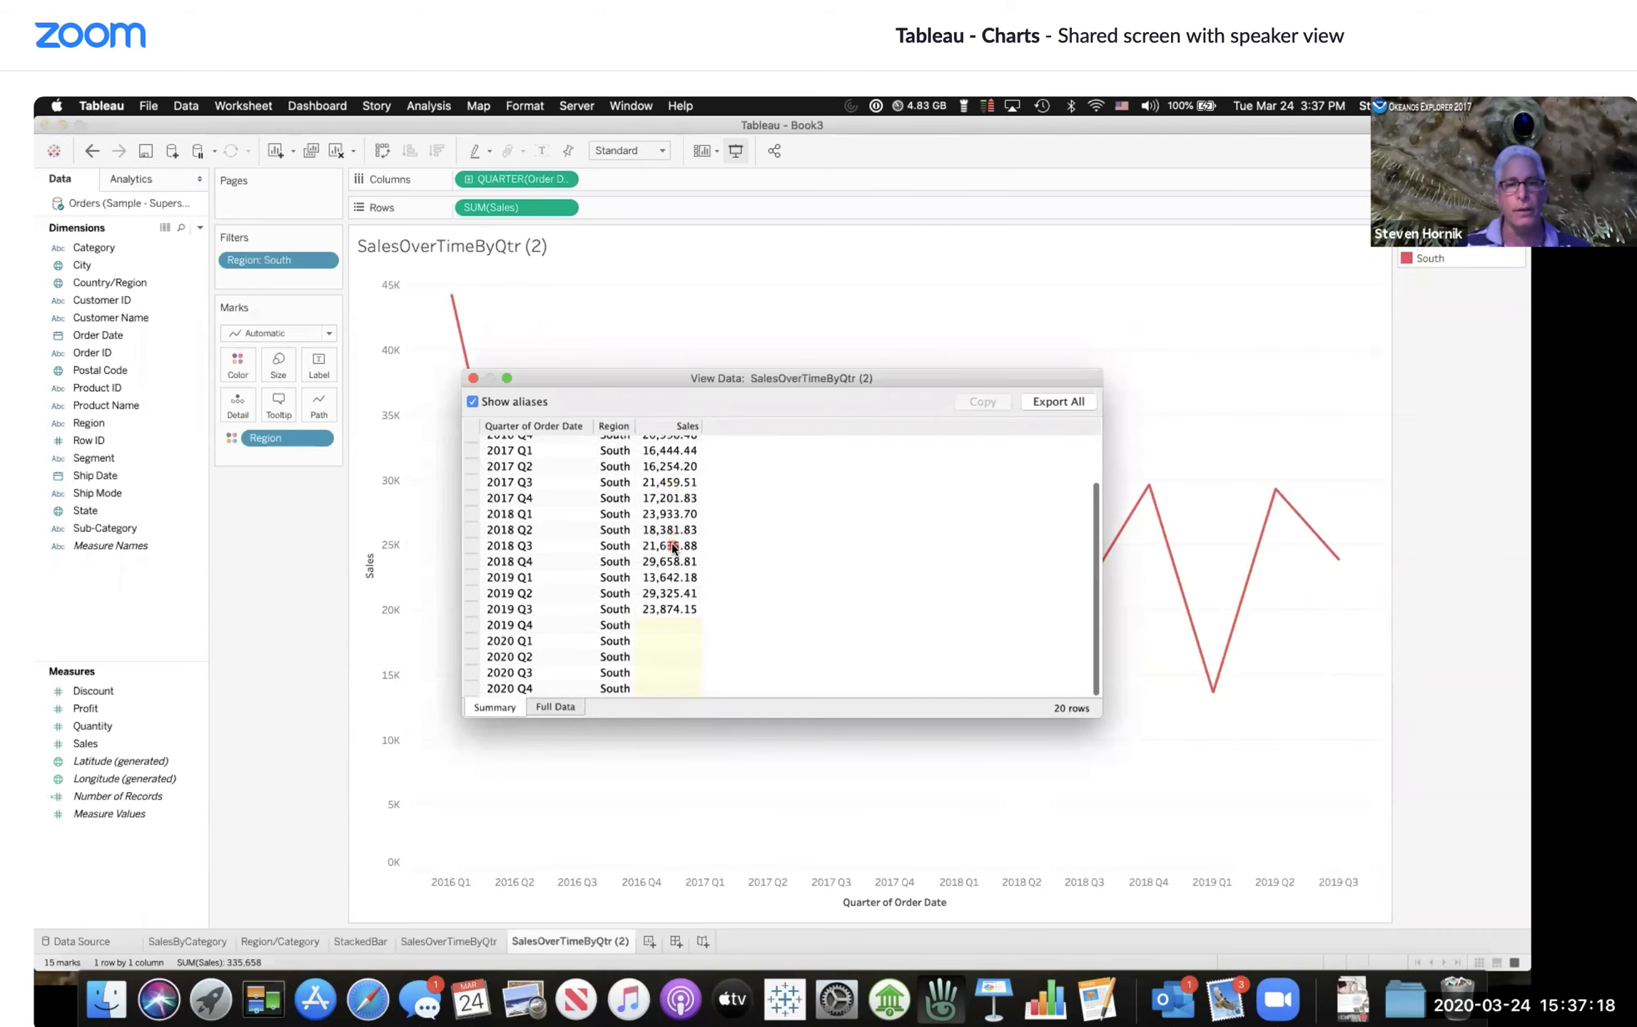
scroll(673, 548, up, 2)
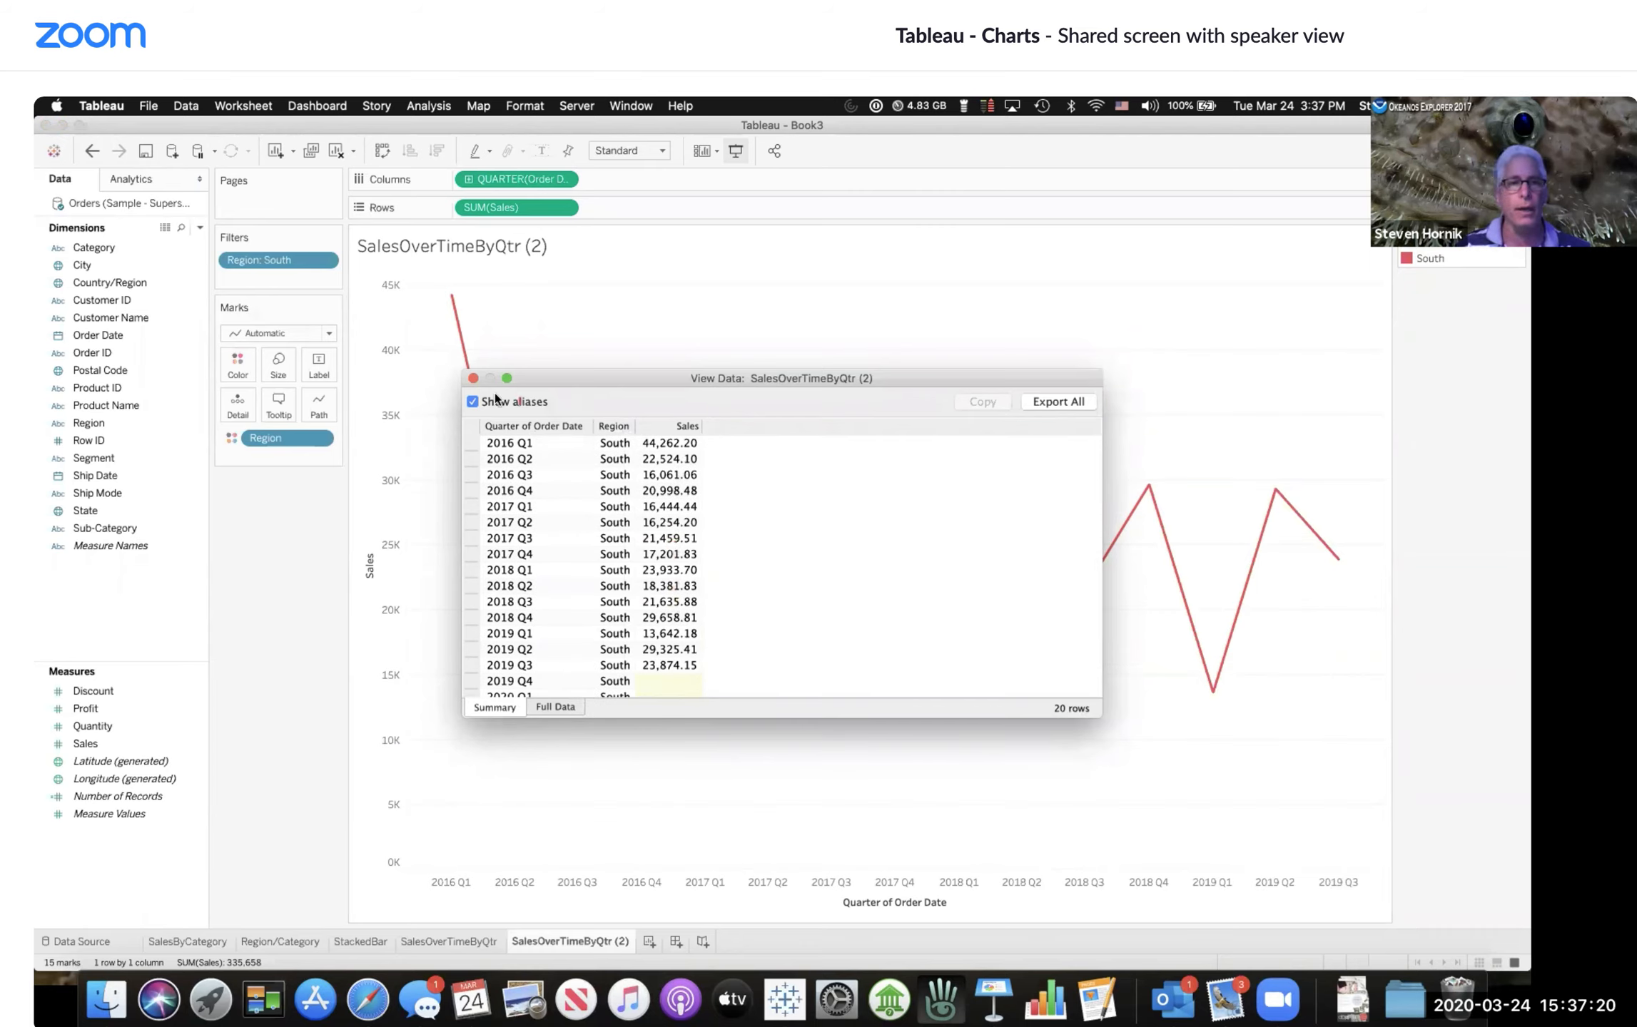
click(473, 379)
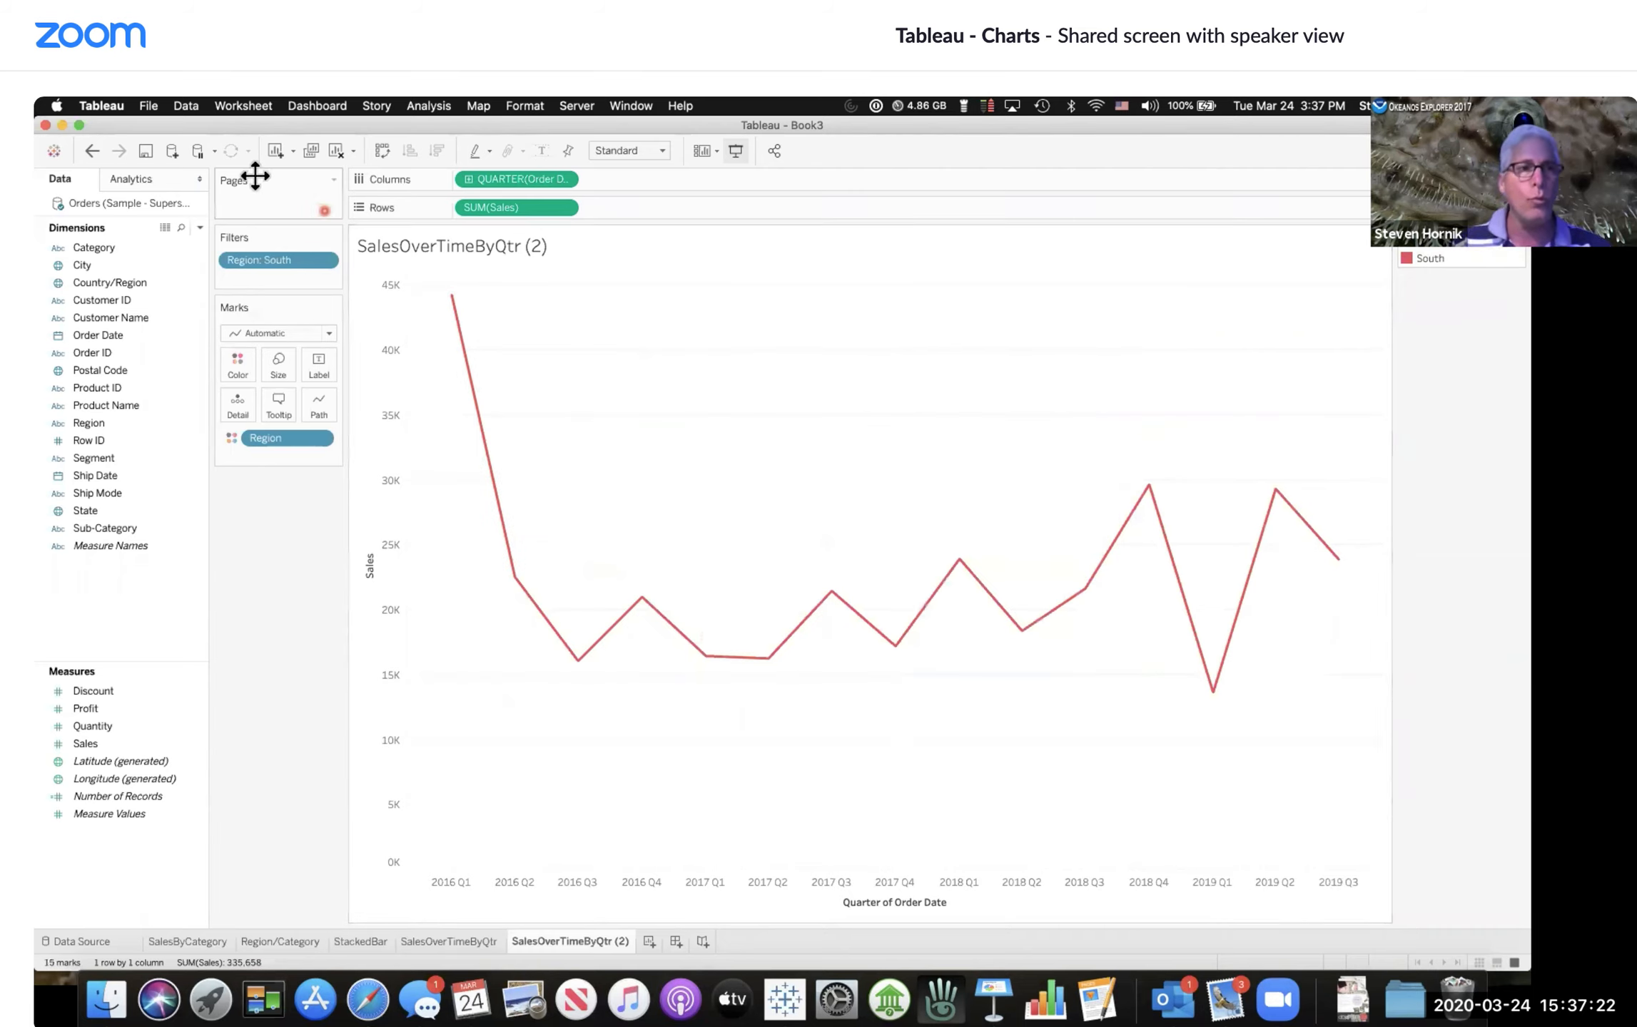
Step: Undo the Keep Only filter on the South region
click(89, 152)
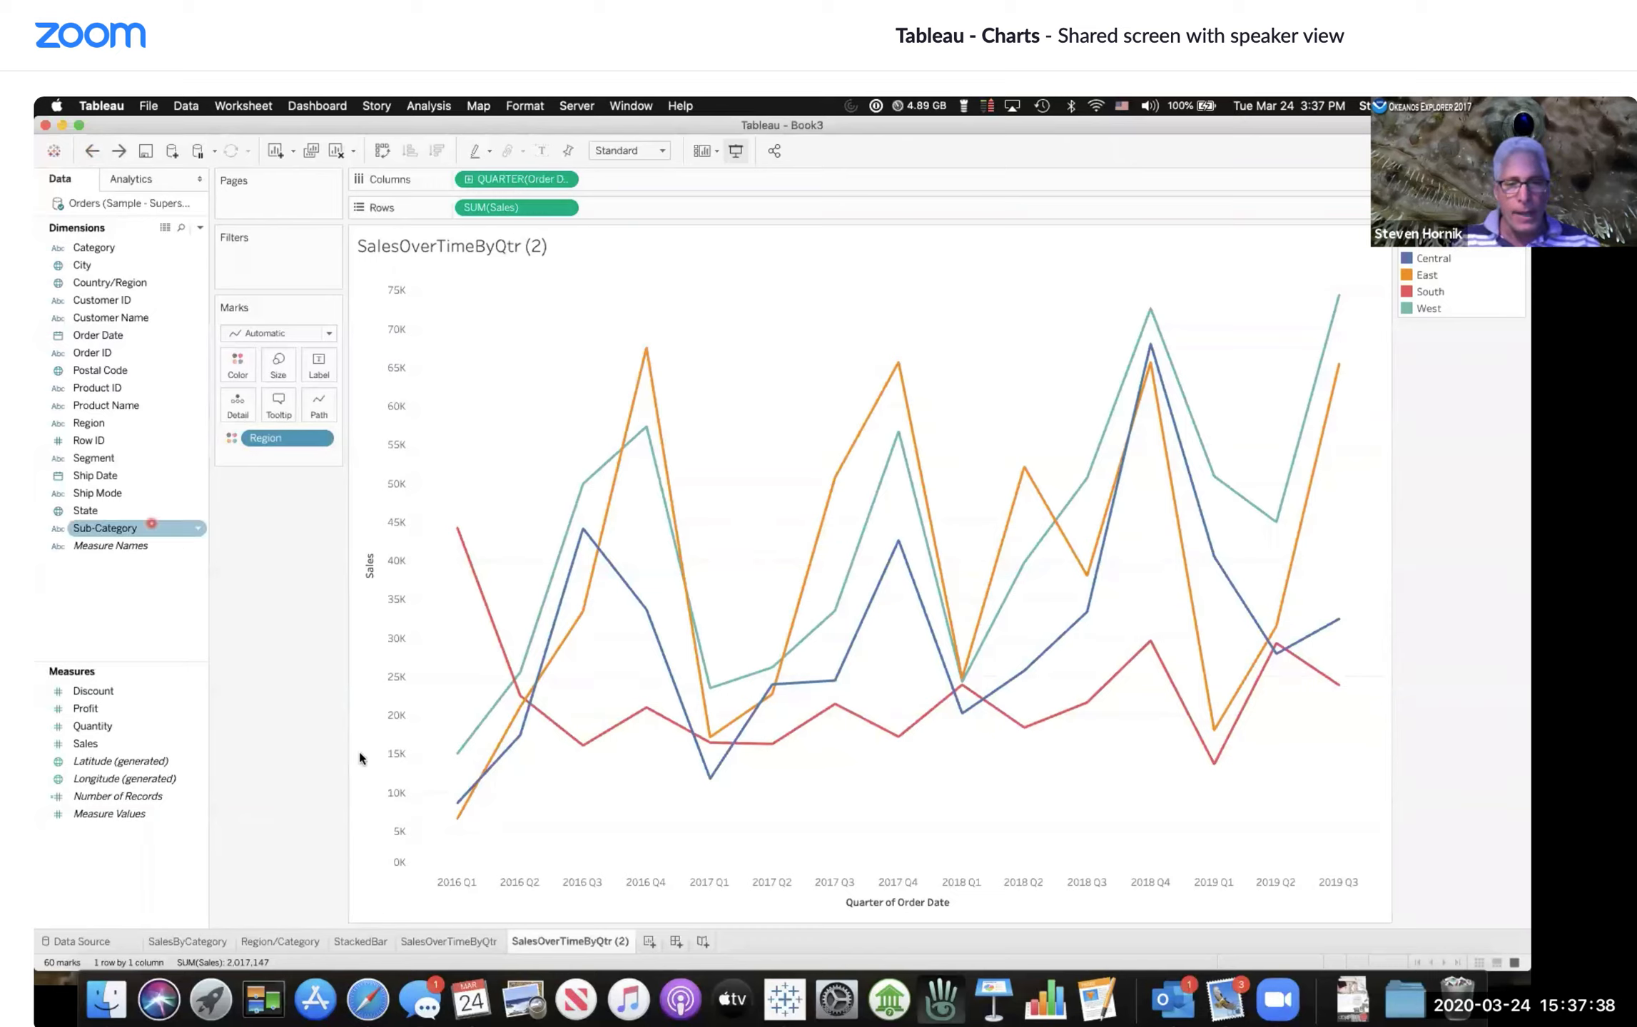
Step: Rename the SalesOverTimeByQtr (2) sheet to SalesOverTimeByQtrByRegion
double_click(587, 941)
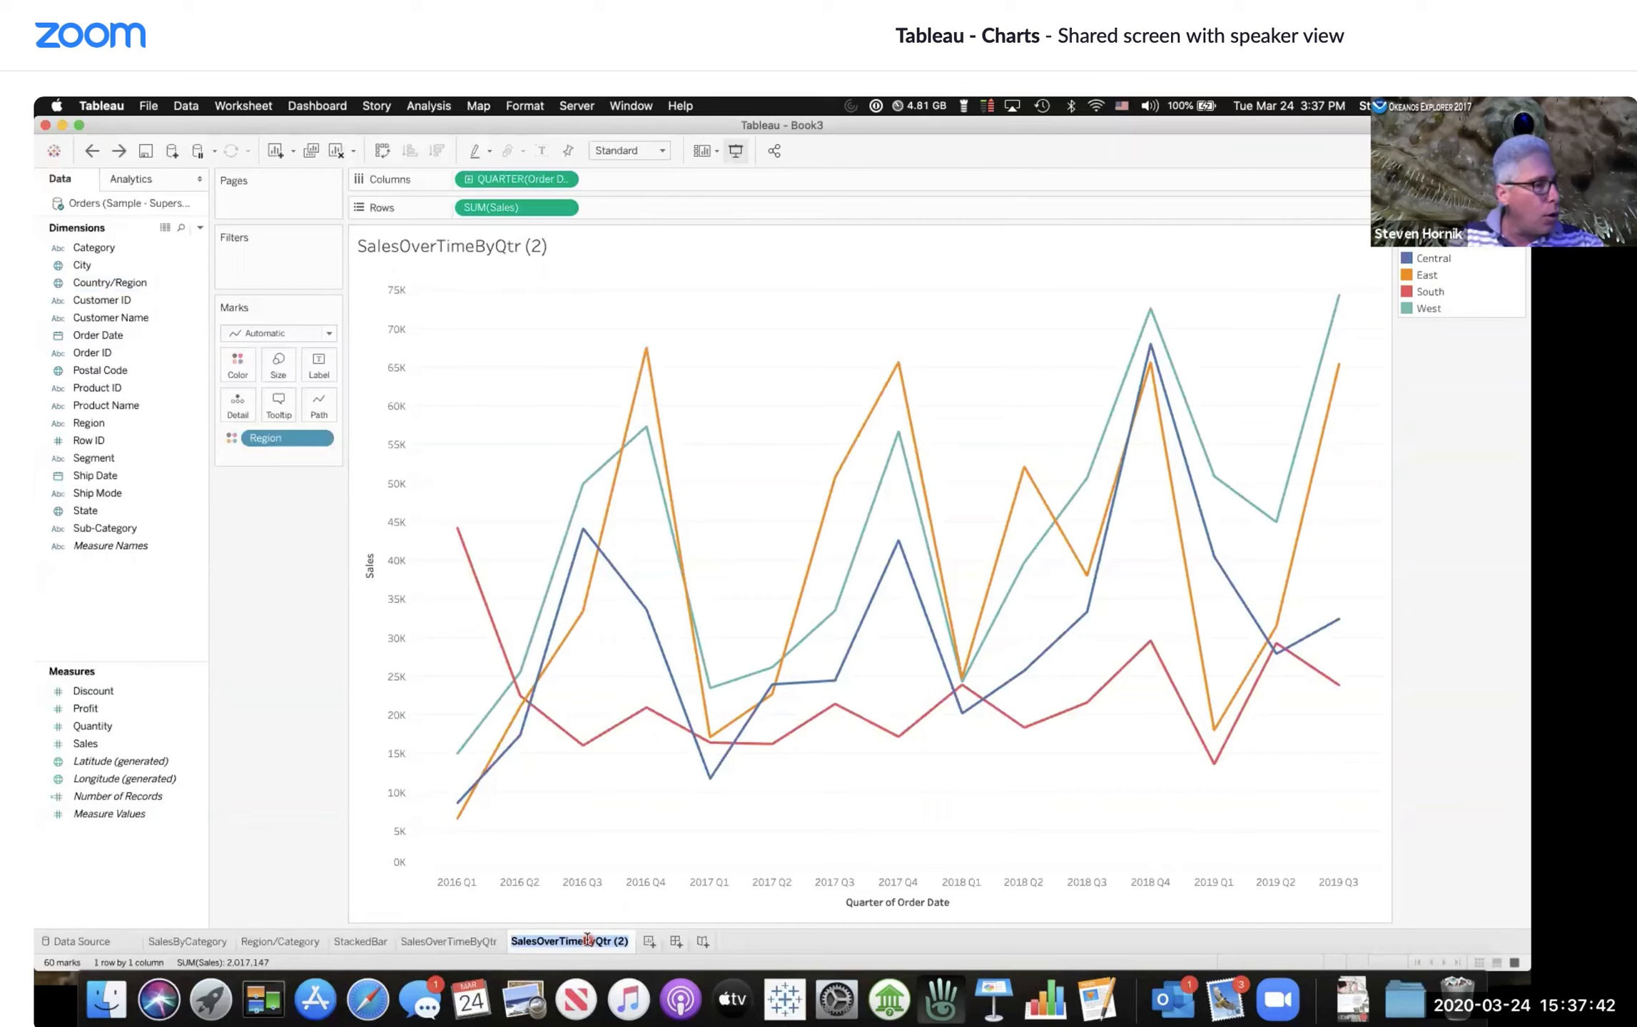
text(Save)
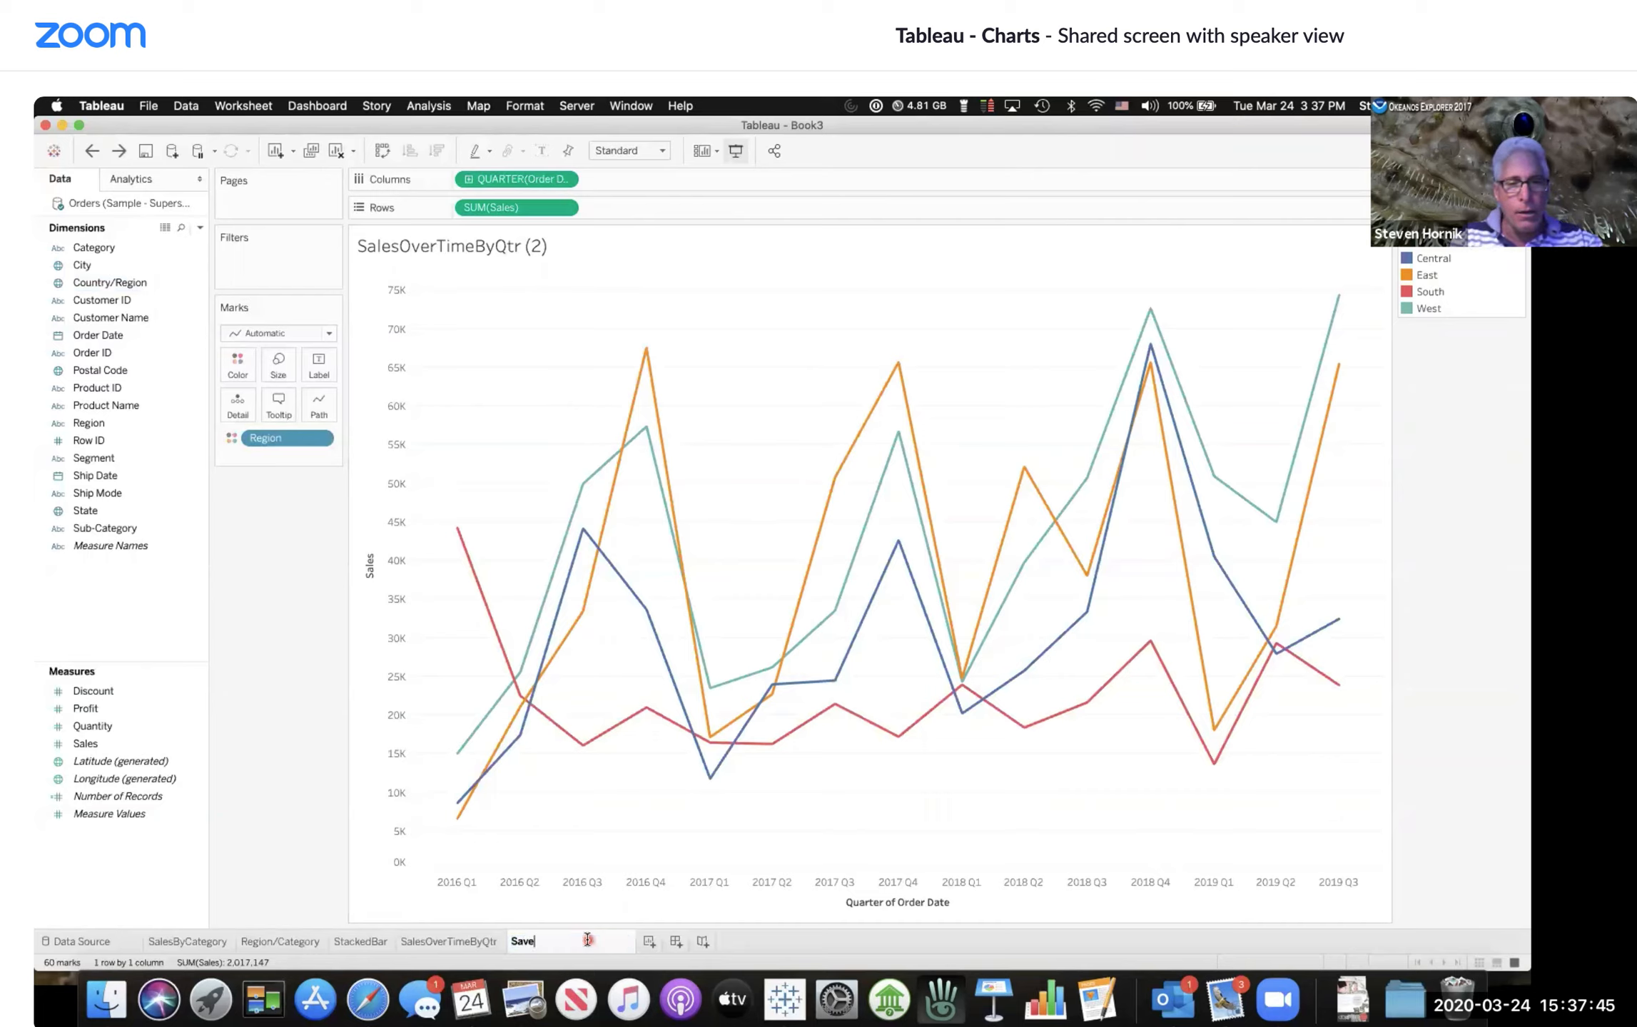
key(BackSpace)
text(les)
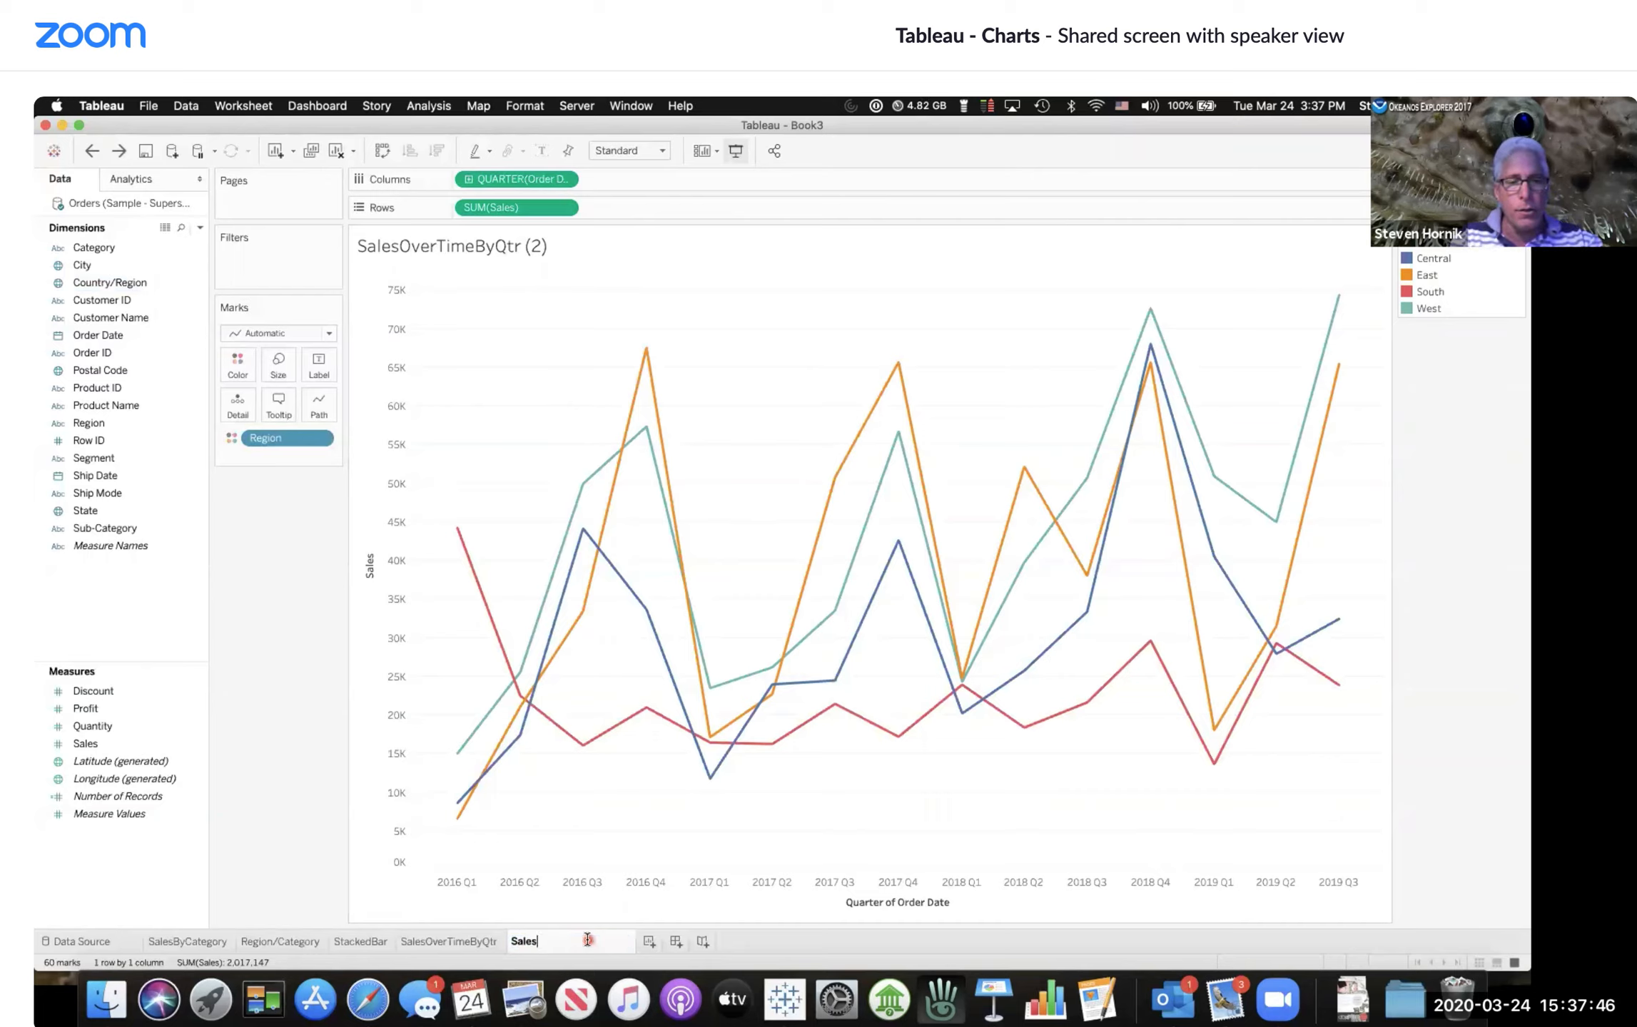
text(OverTimeByQtrByRegion)
key(Return)
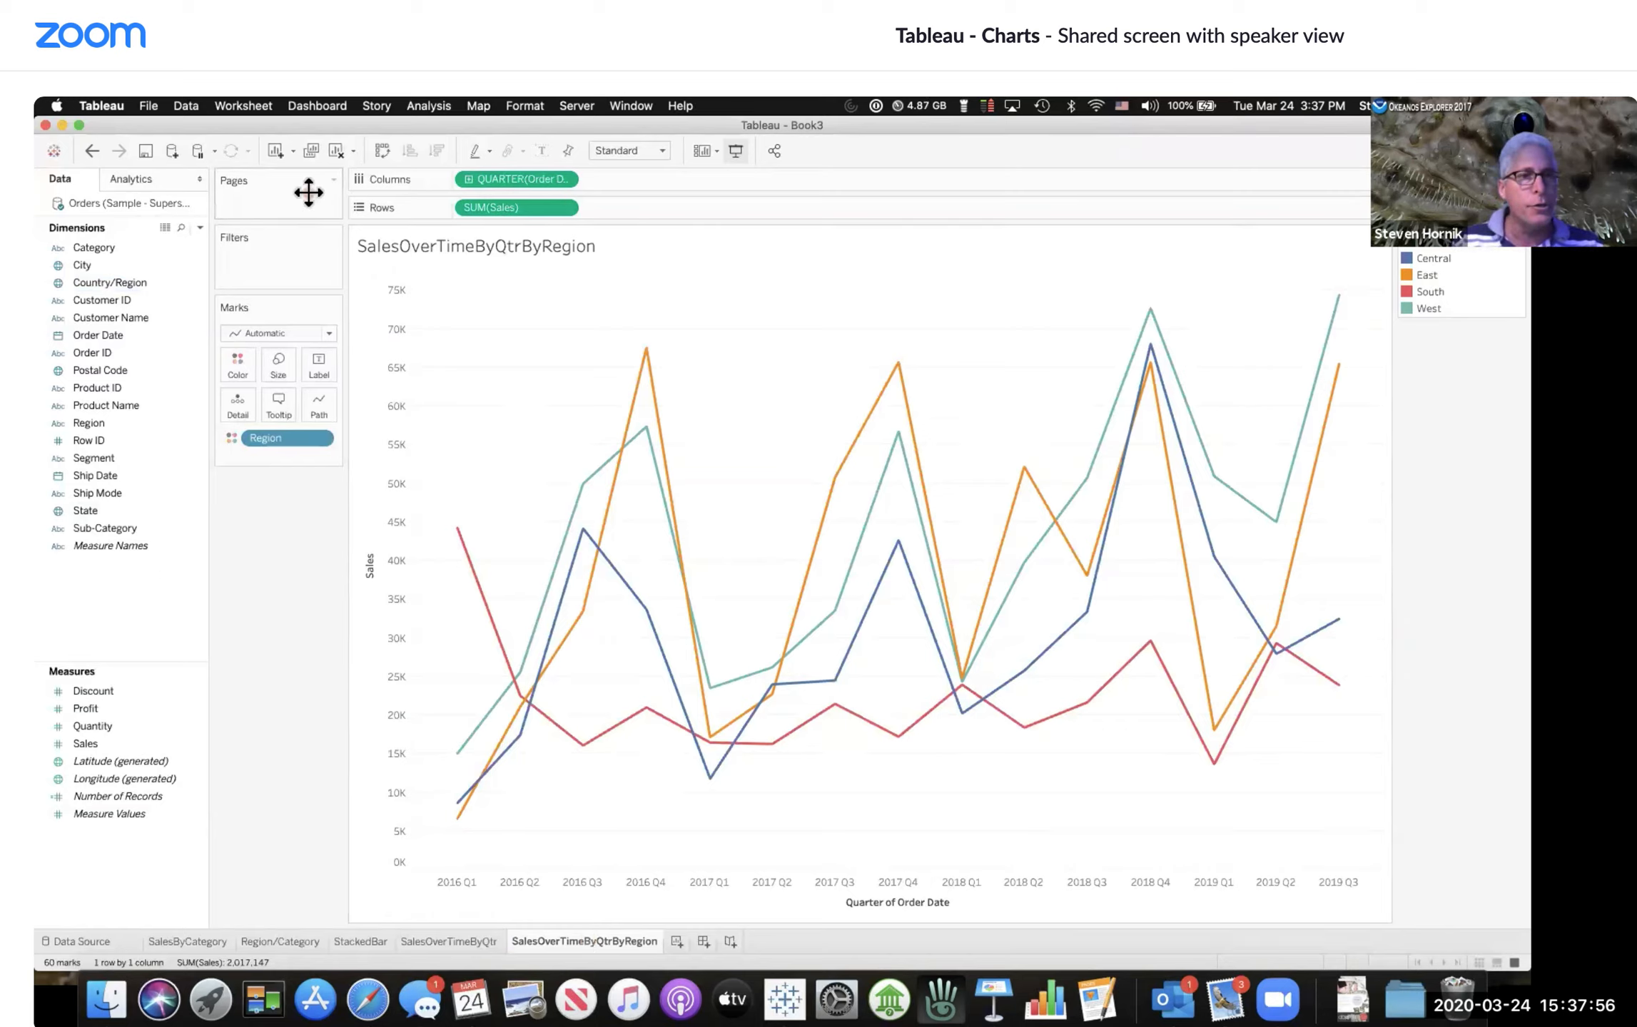
Step: Duplicate the SalesOverTimeByQtrByRegion sheet
click(311, 150)
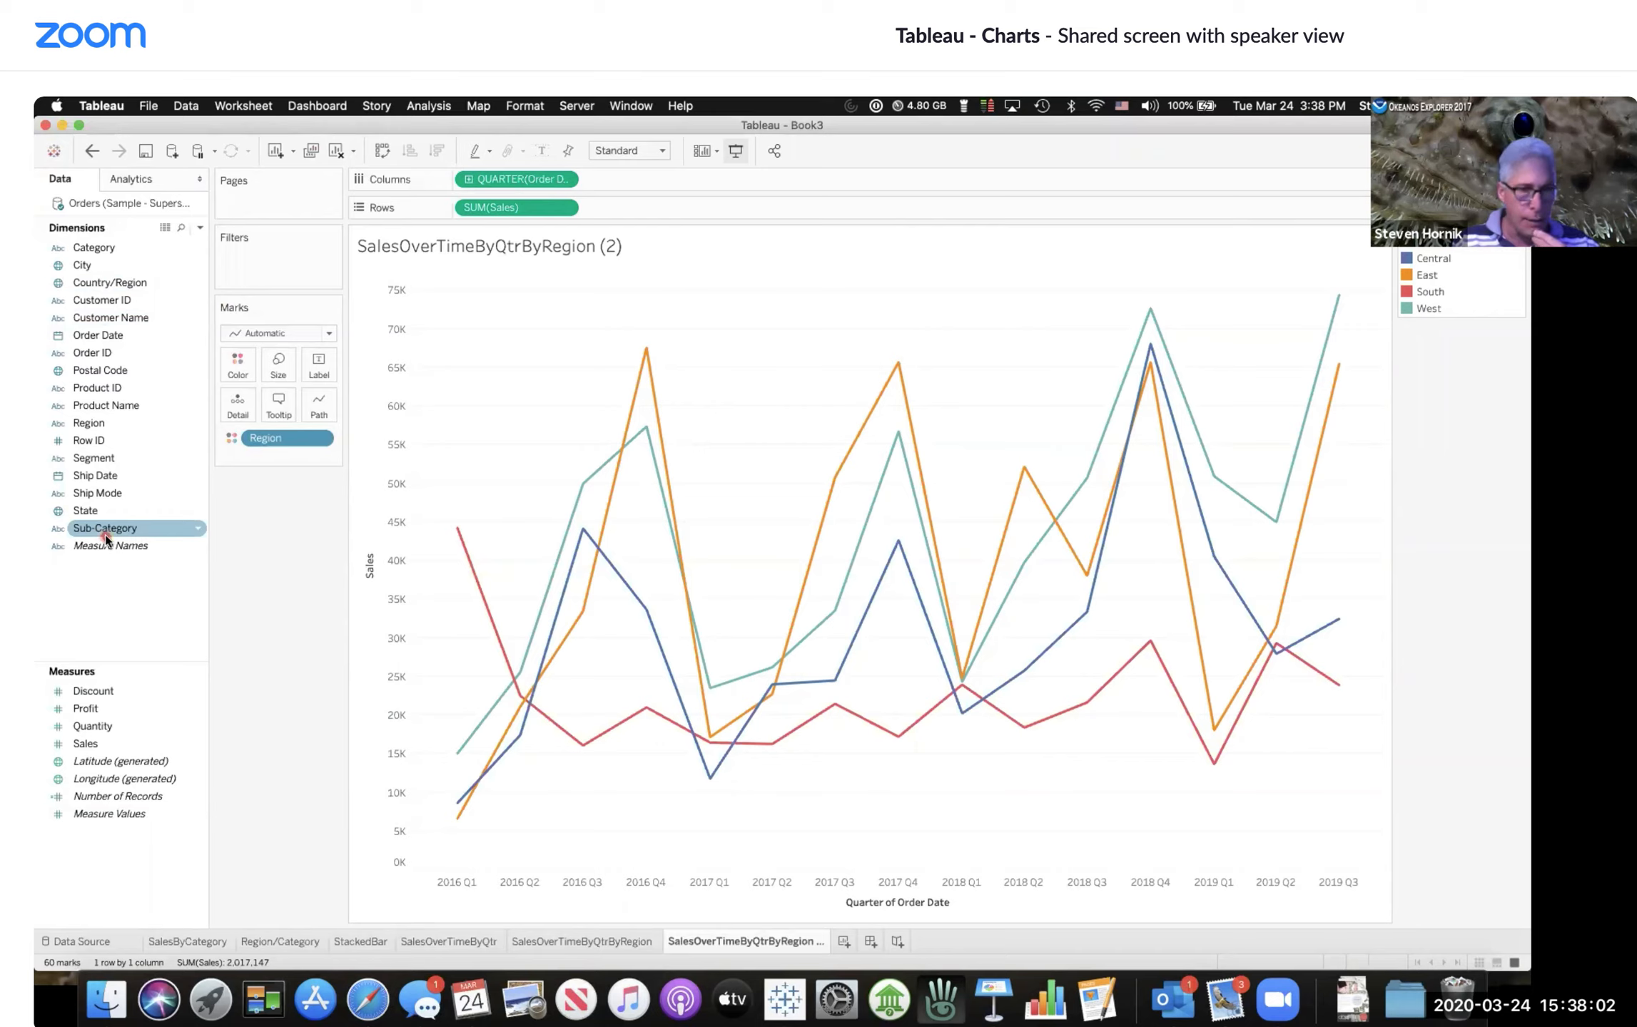
drag(104, 534, 190, 465)
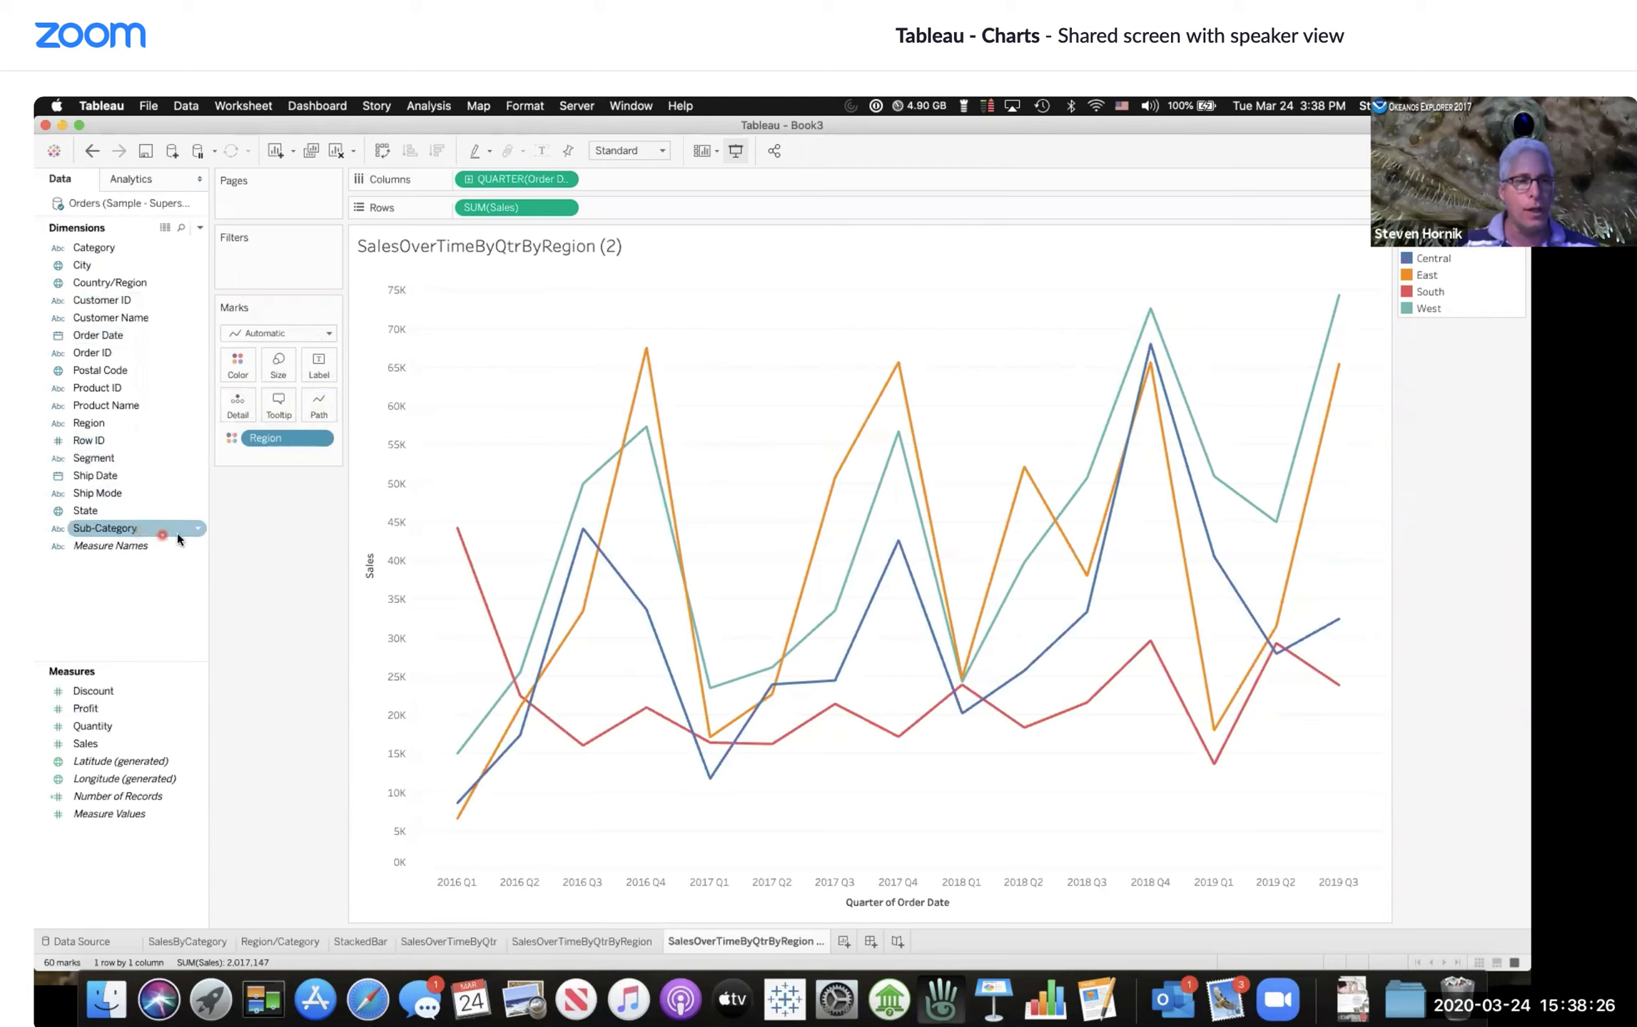
Step: Open the Data Source page, scroll through the Orders table columns, and return to the duplicated sheet
click(84, 944)
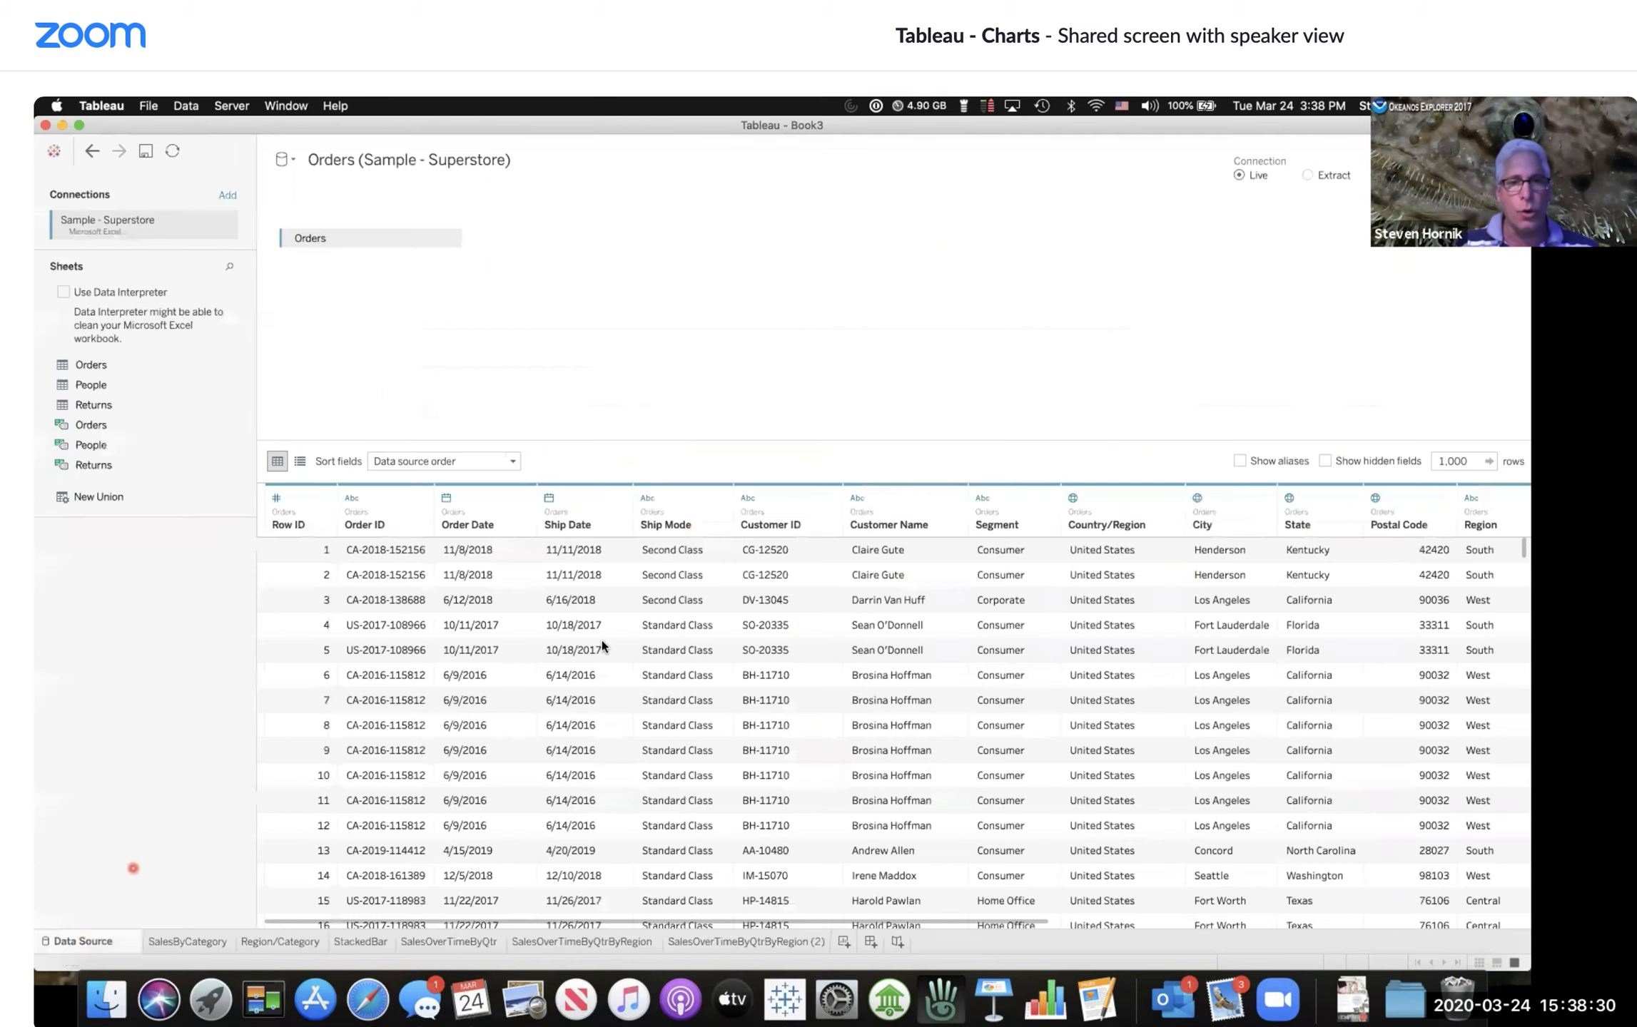
scroll(733, 598, right, 2)
scroll(733, 598, right, 10)
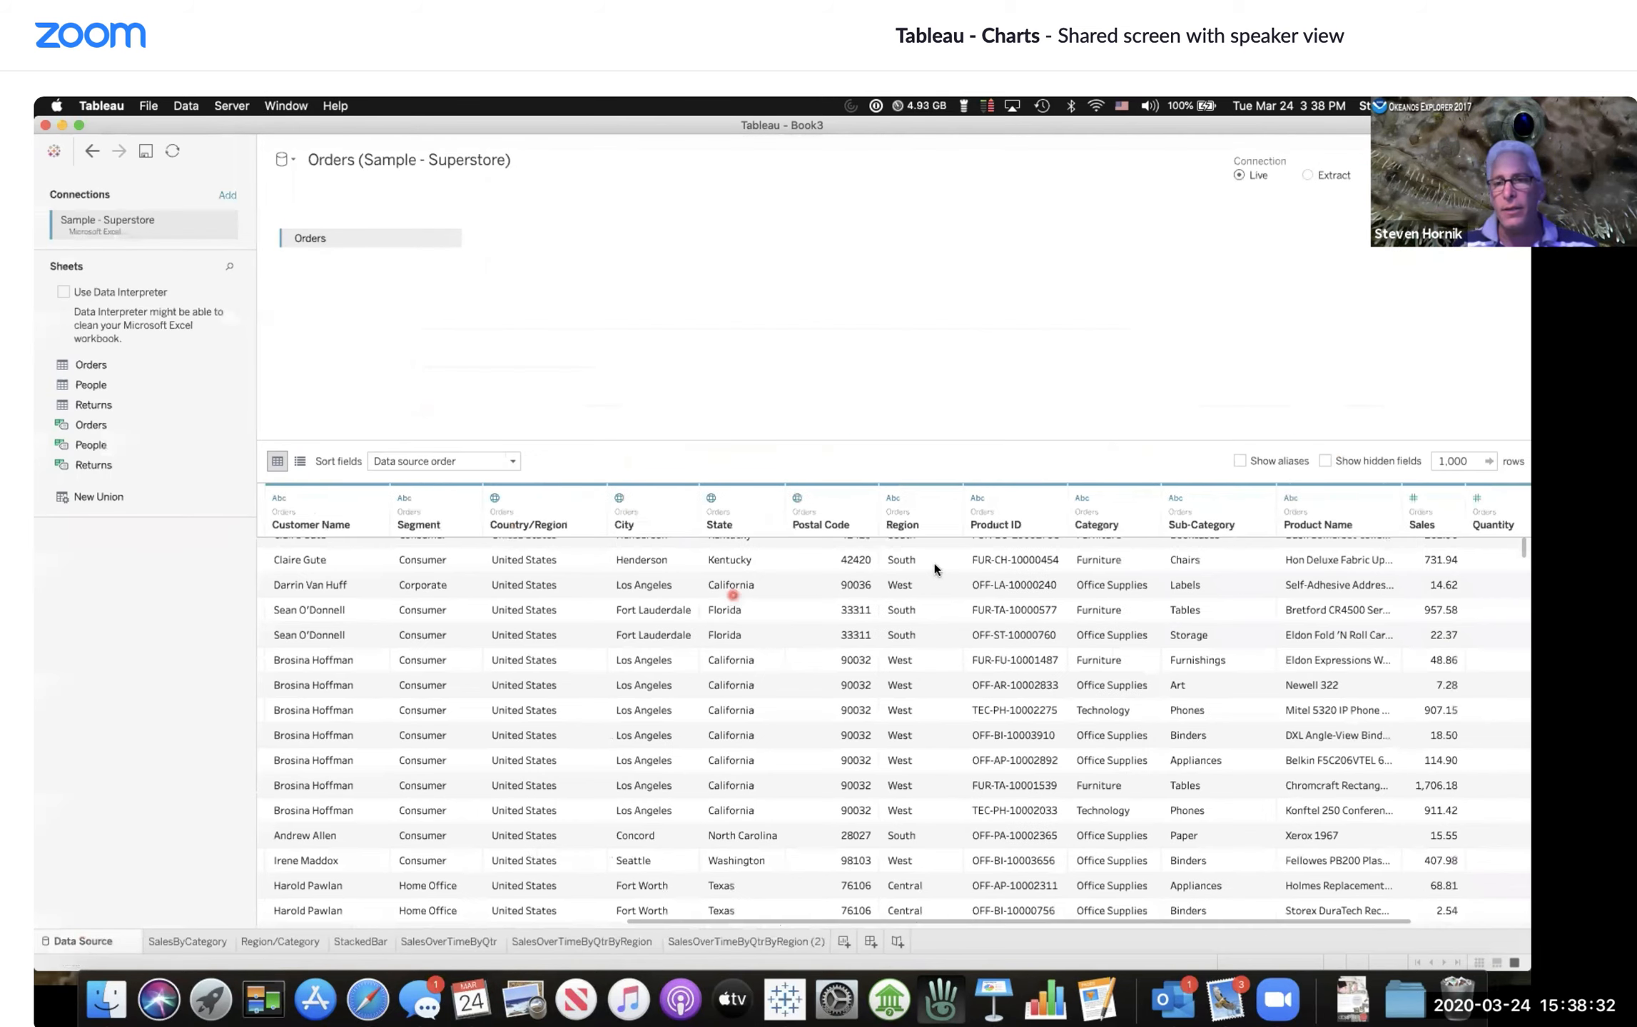
scroll(1083, 546, down, 4)
scroll(1083, 546, up, 3)
scroll(1083, 546, left, 2)
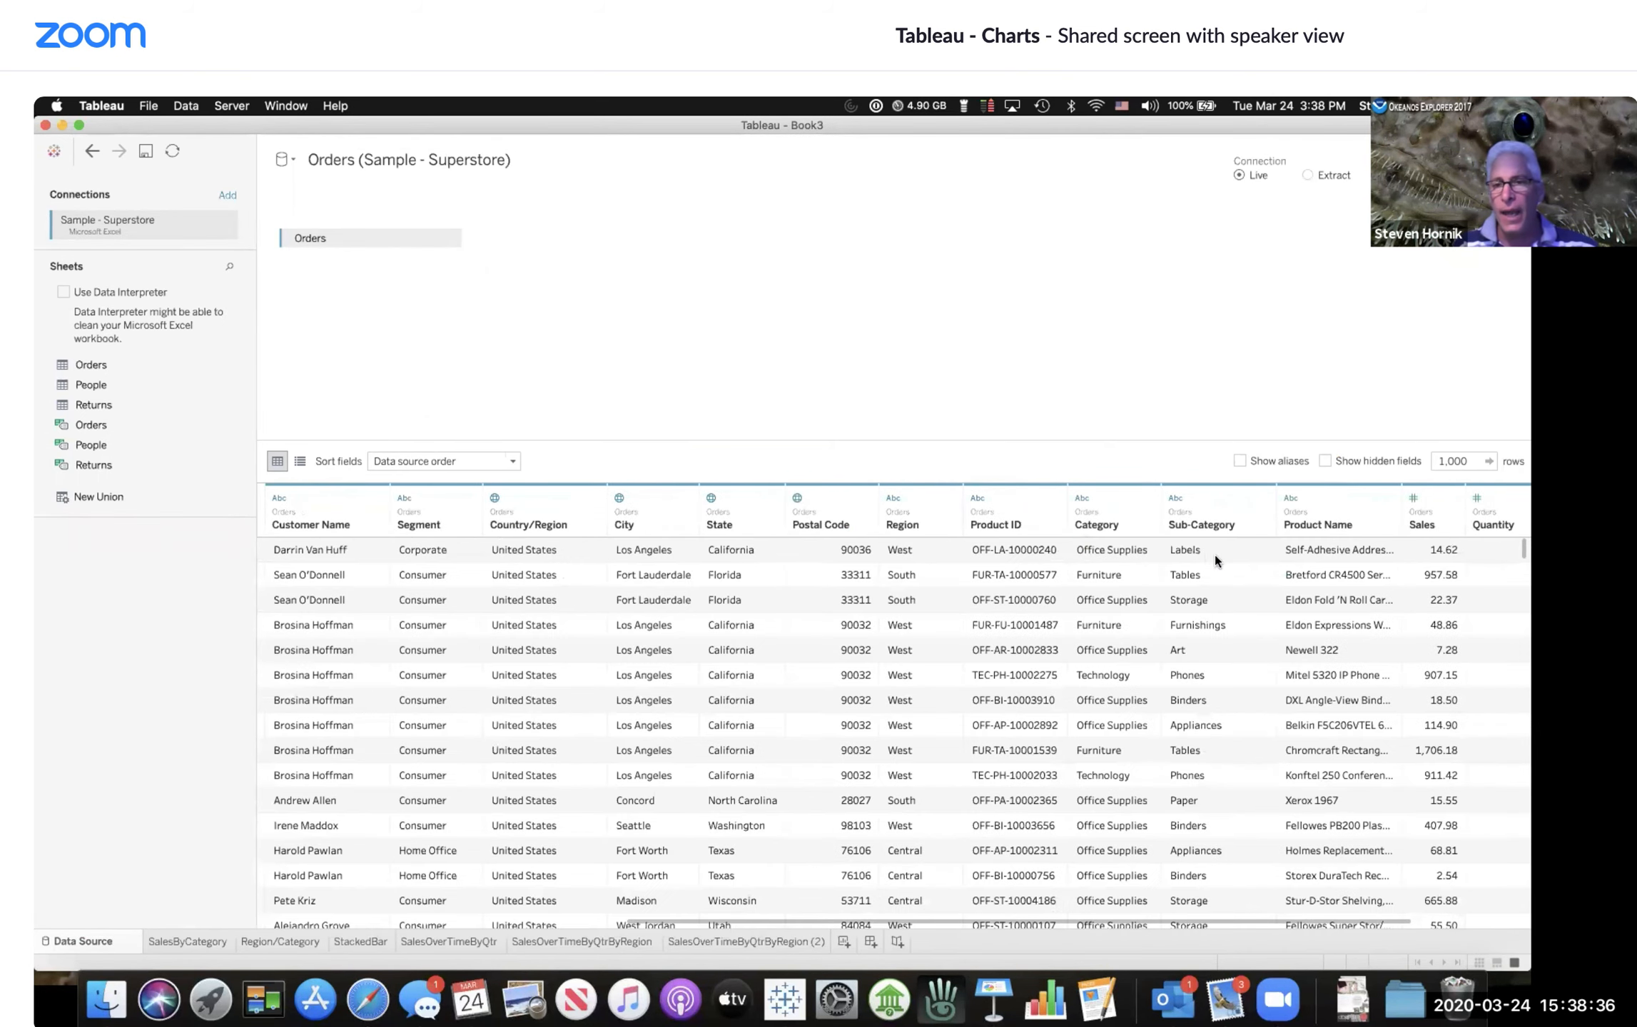
scroll(1217, 558, down, 5)
scroll(1217, 558, up, 5)
scroll(1218, 557, right, 1)
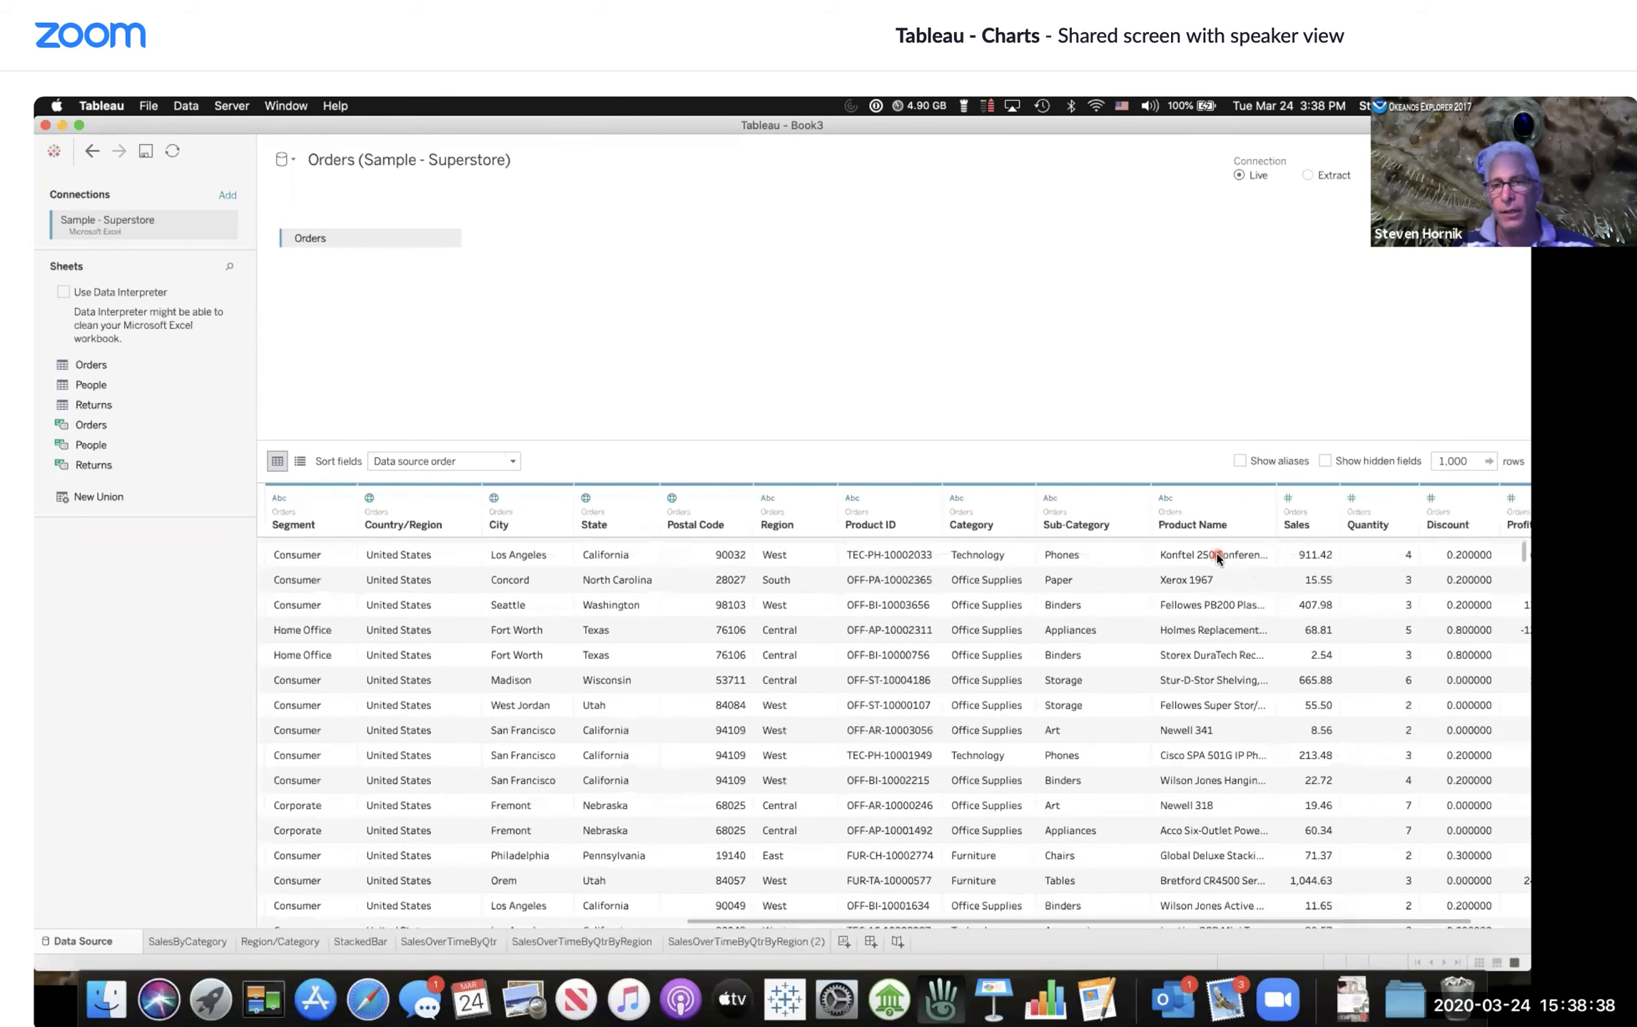
scroll(1218, 558, left, 1)
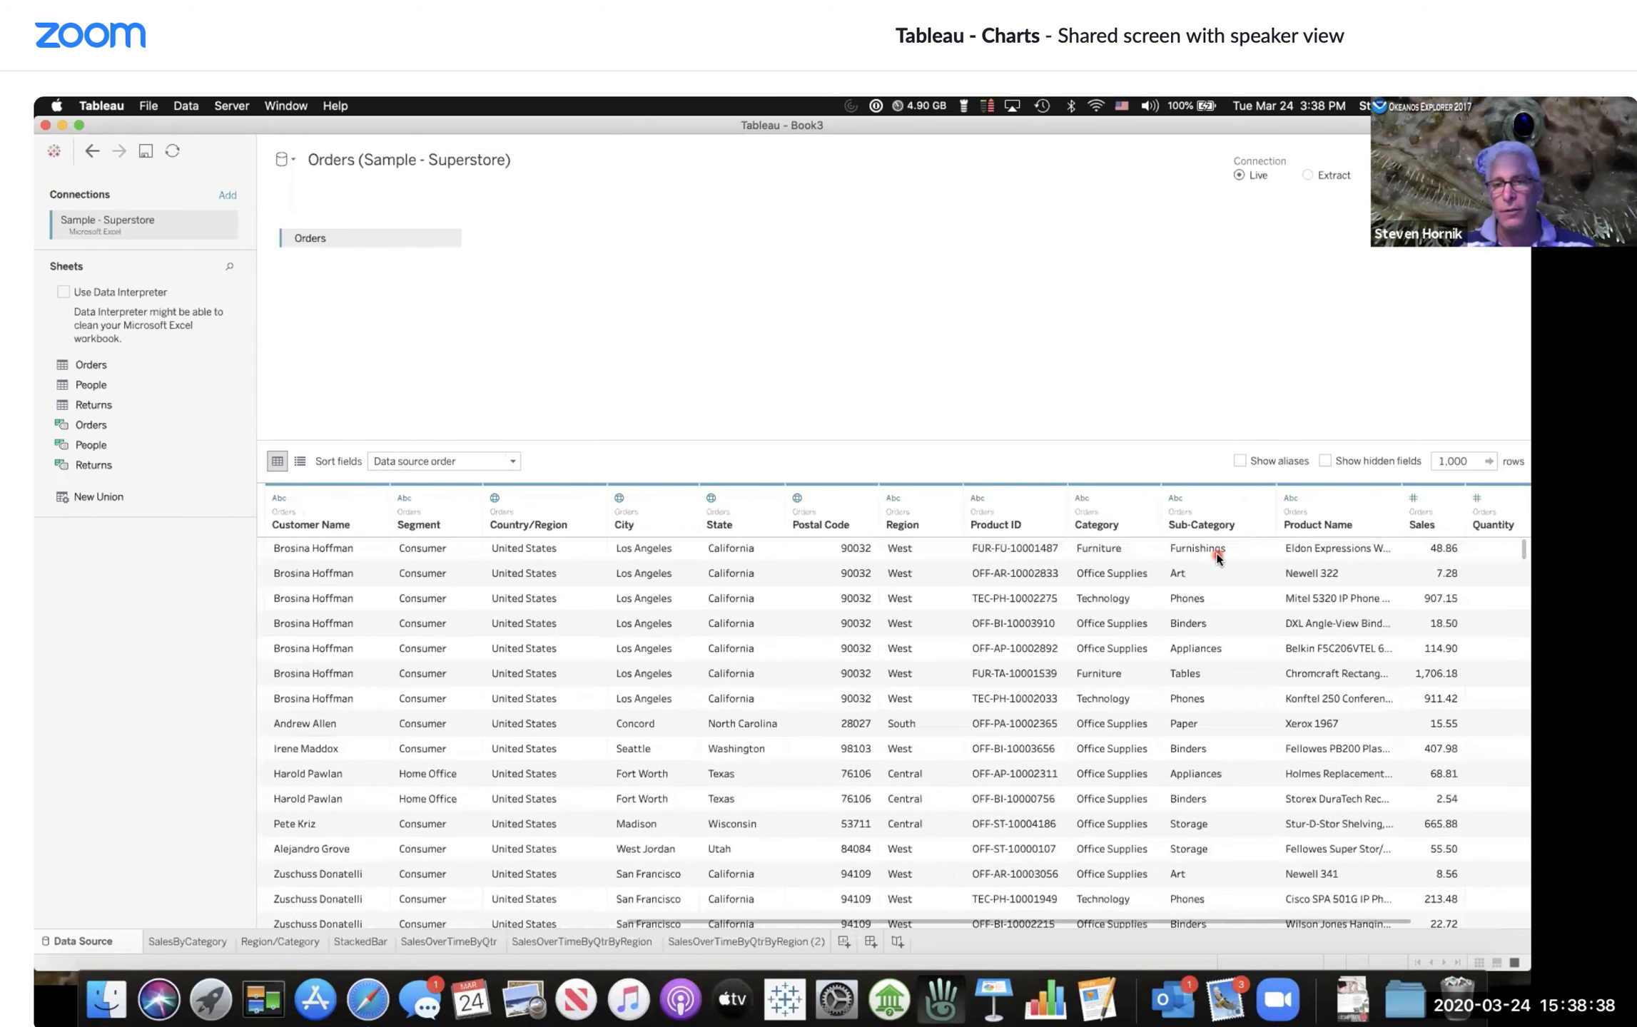
click(787, 942)
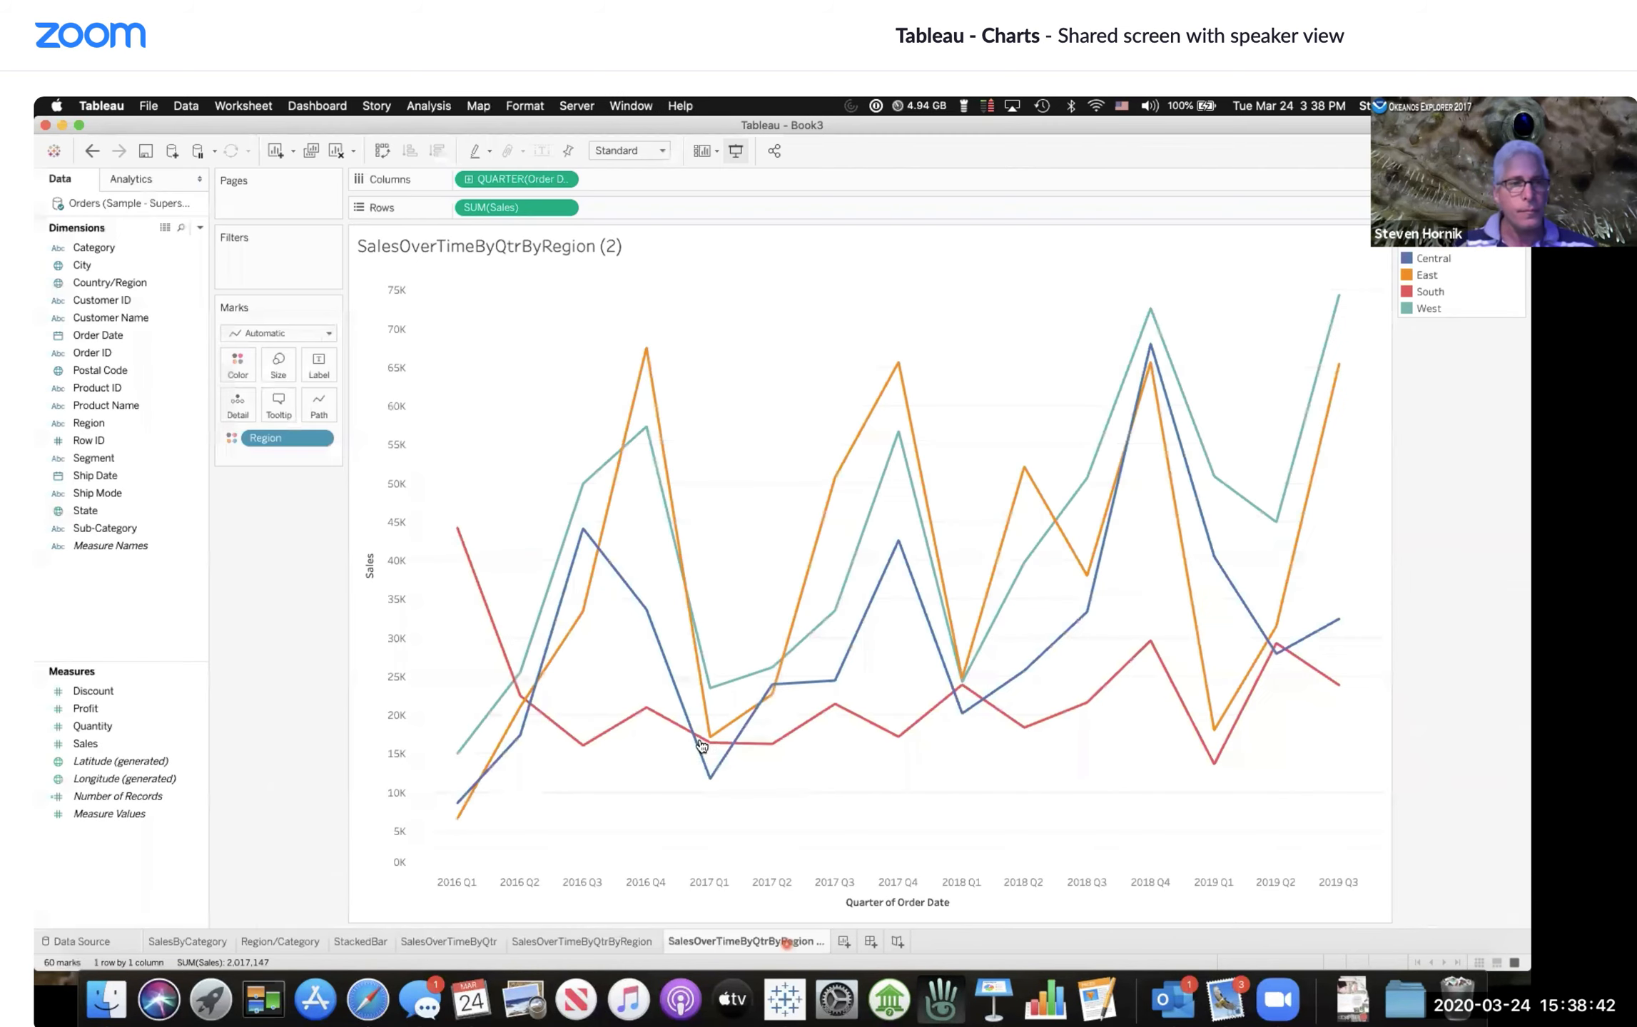
Step: Open the field description for the Sub-Category dimension
click(124, 460)
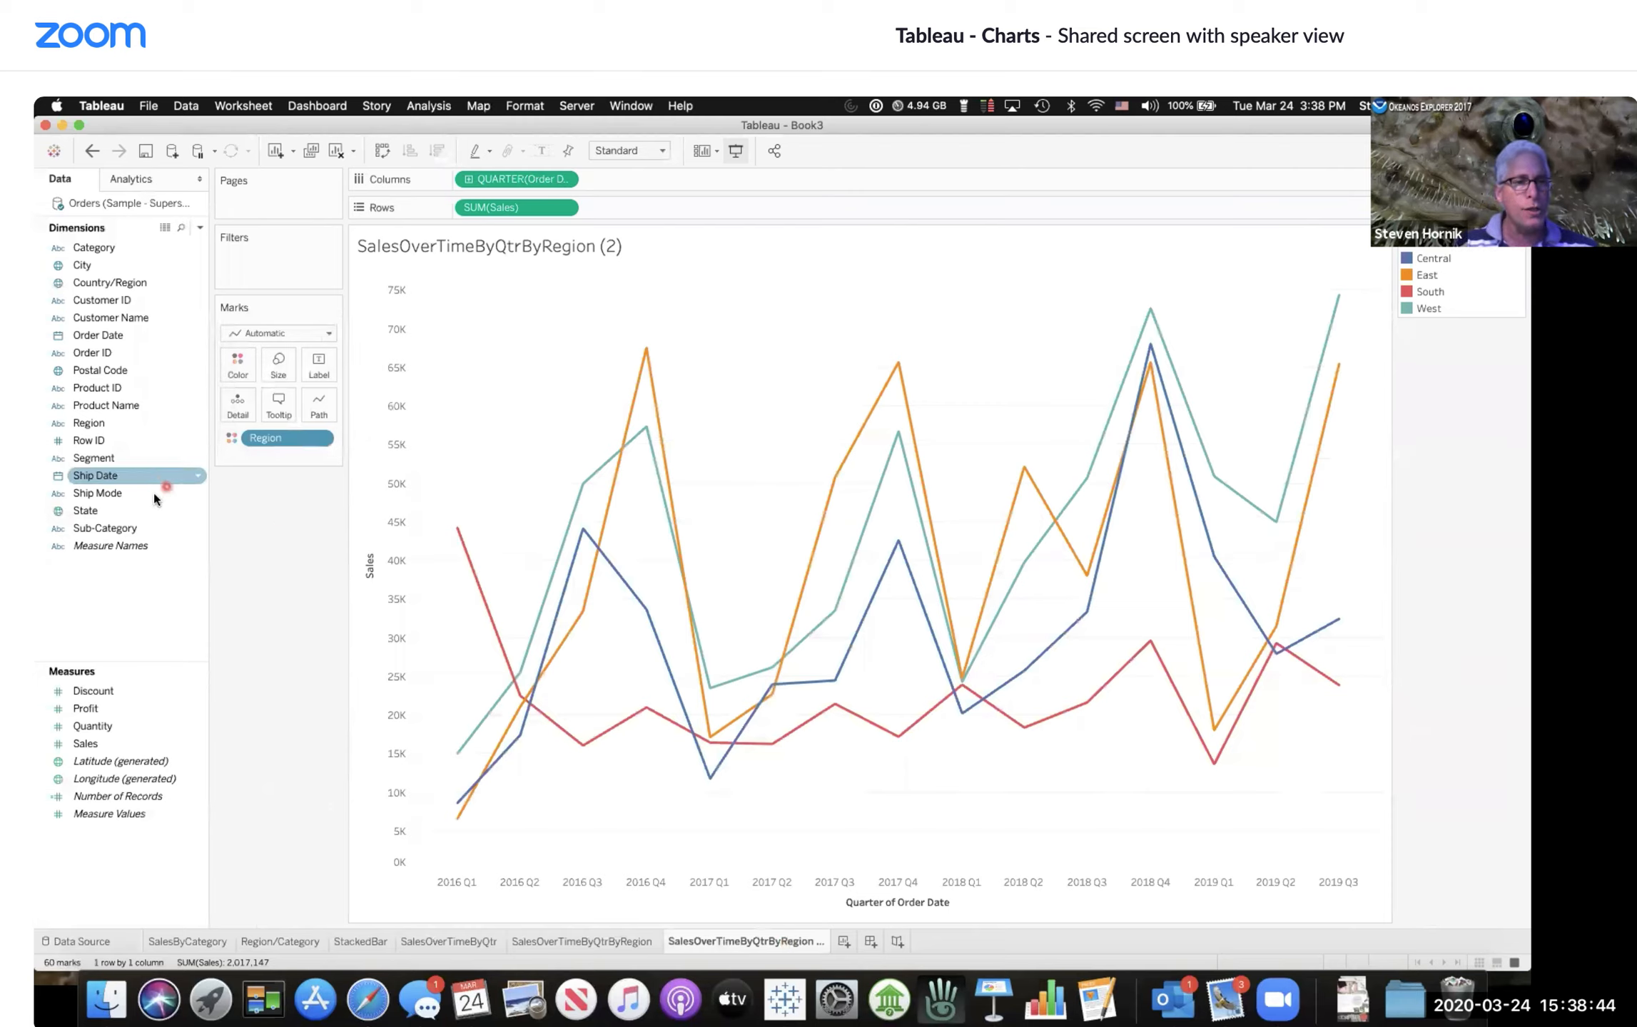
click(174, 528)
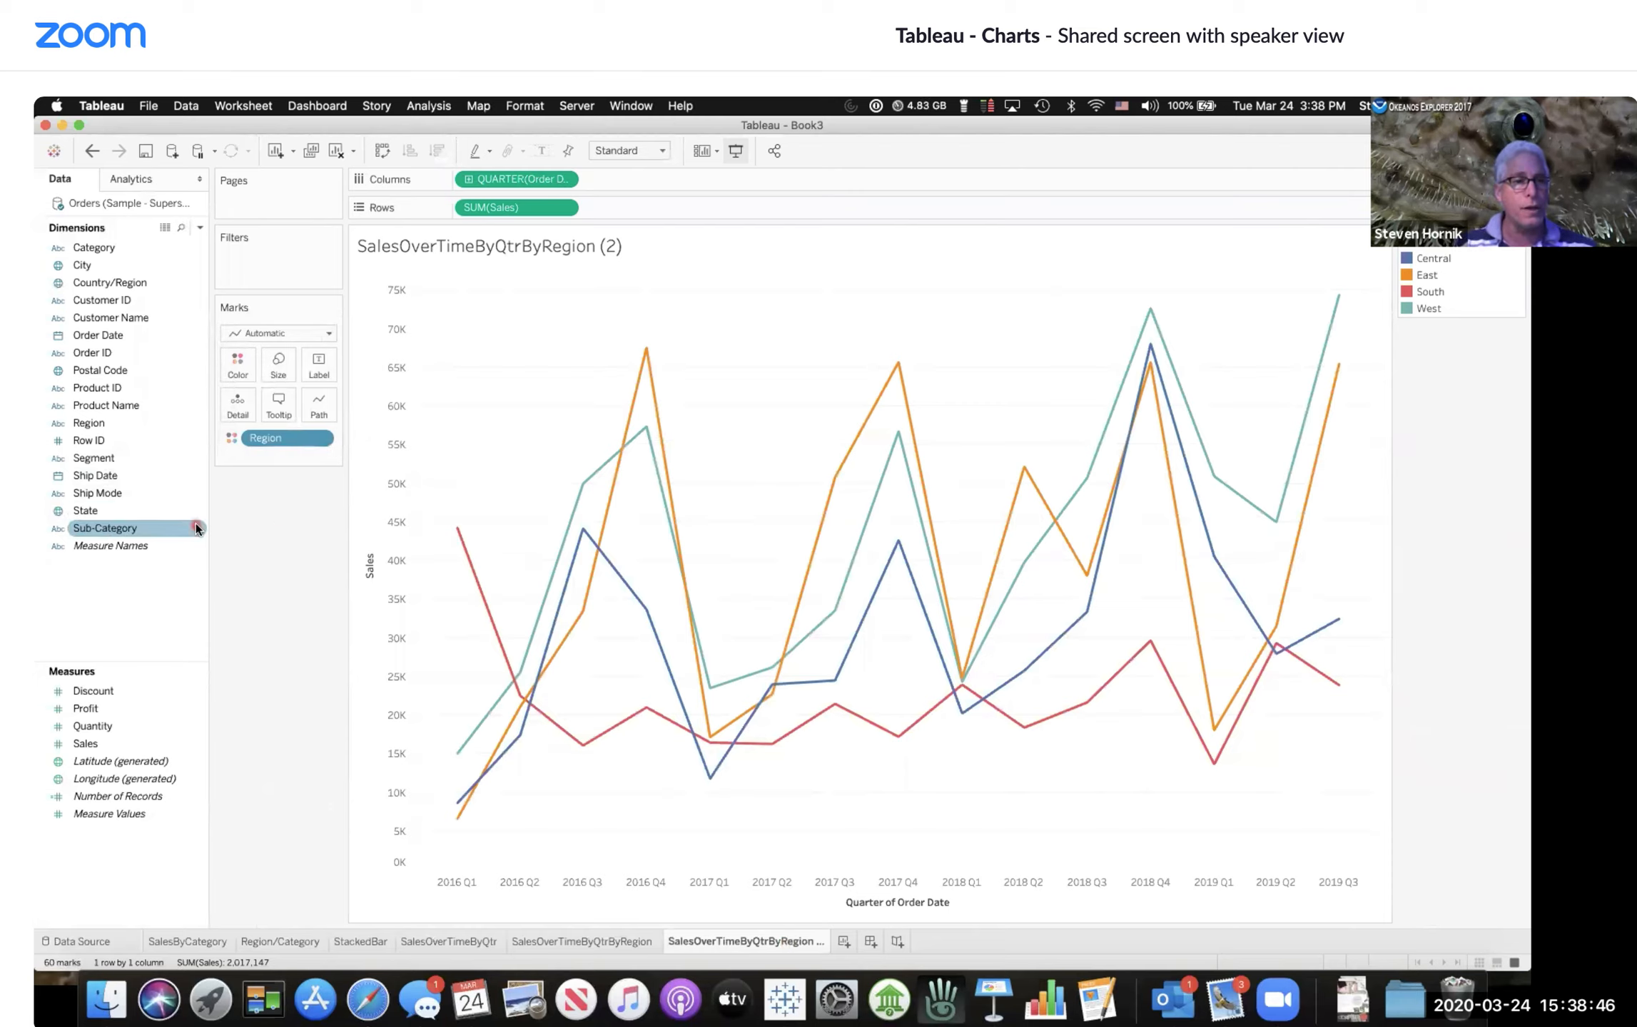
click(91, 536)
click(126, 531)
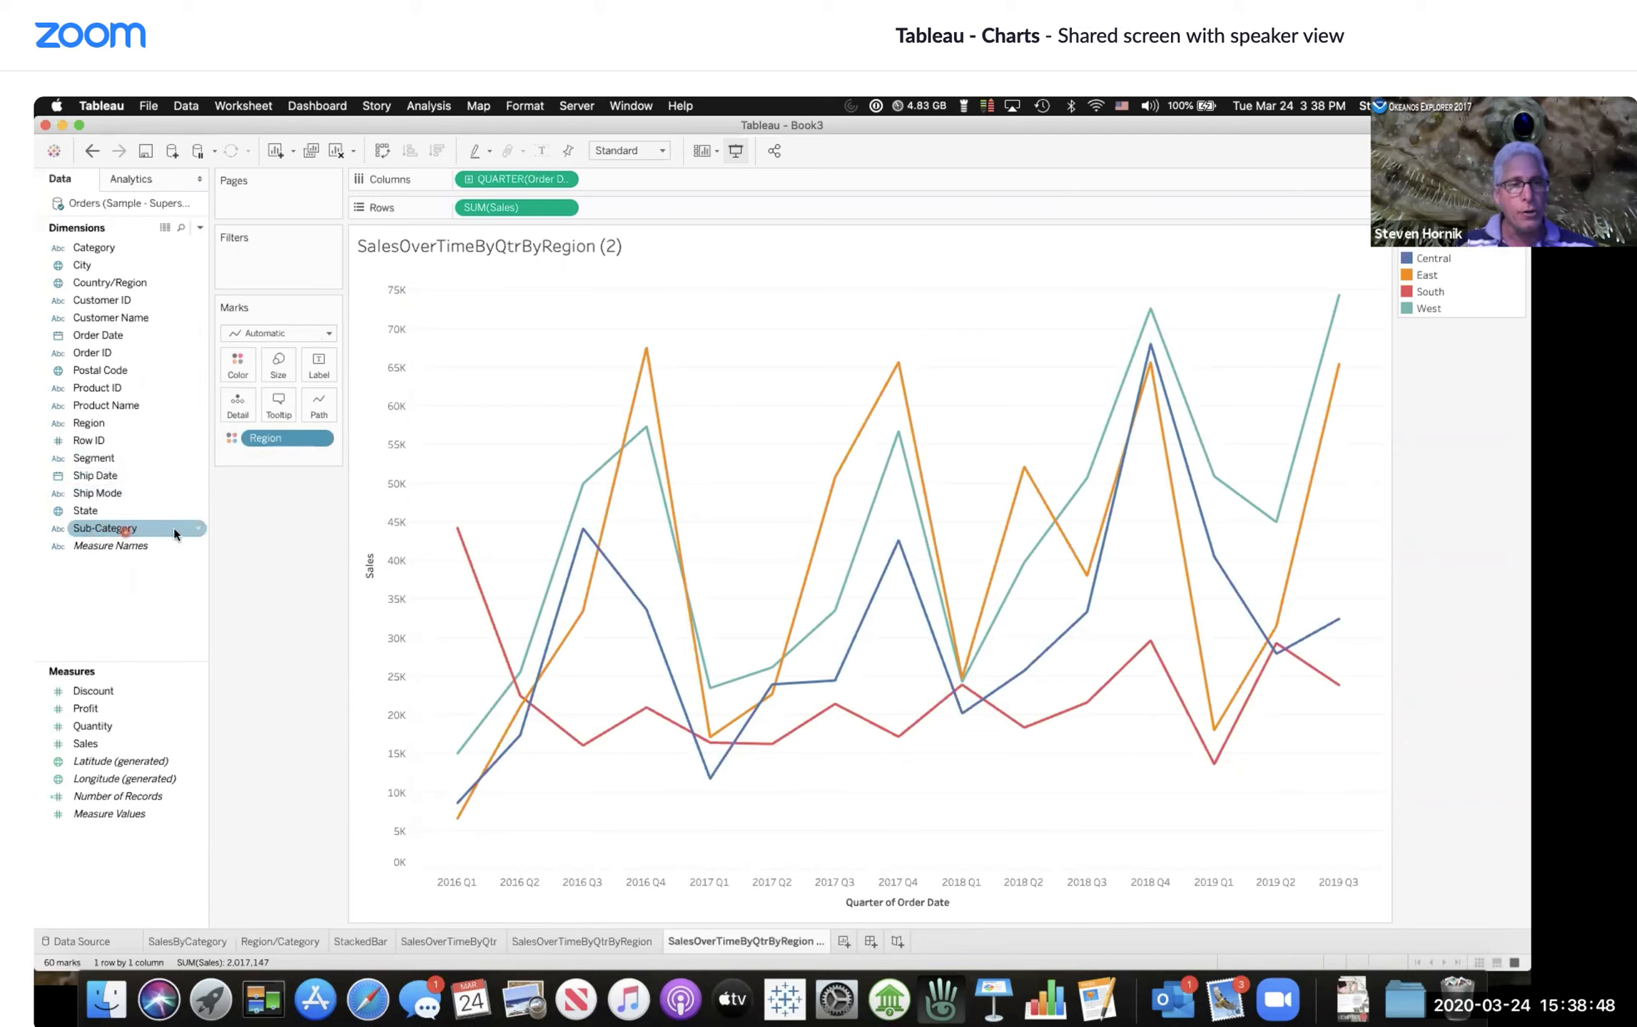
click(197, 528)
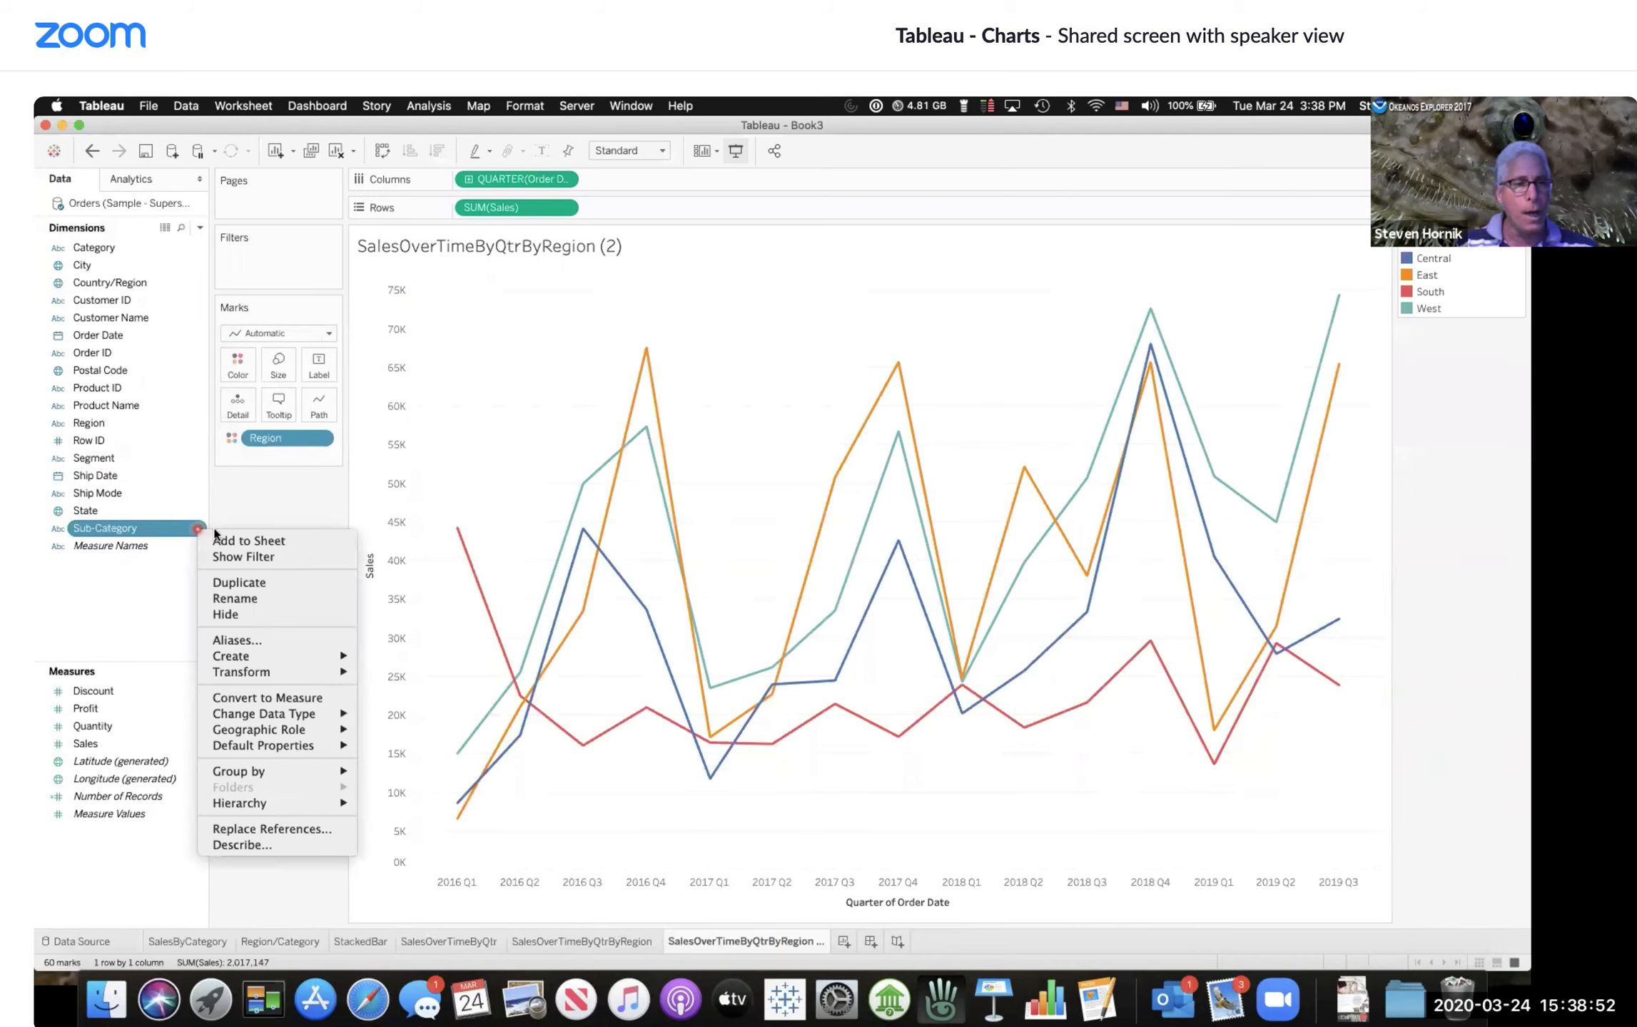
click(245, 628)
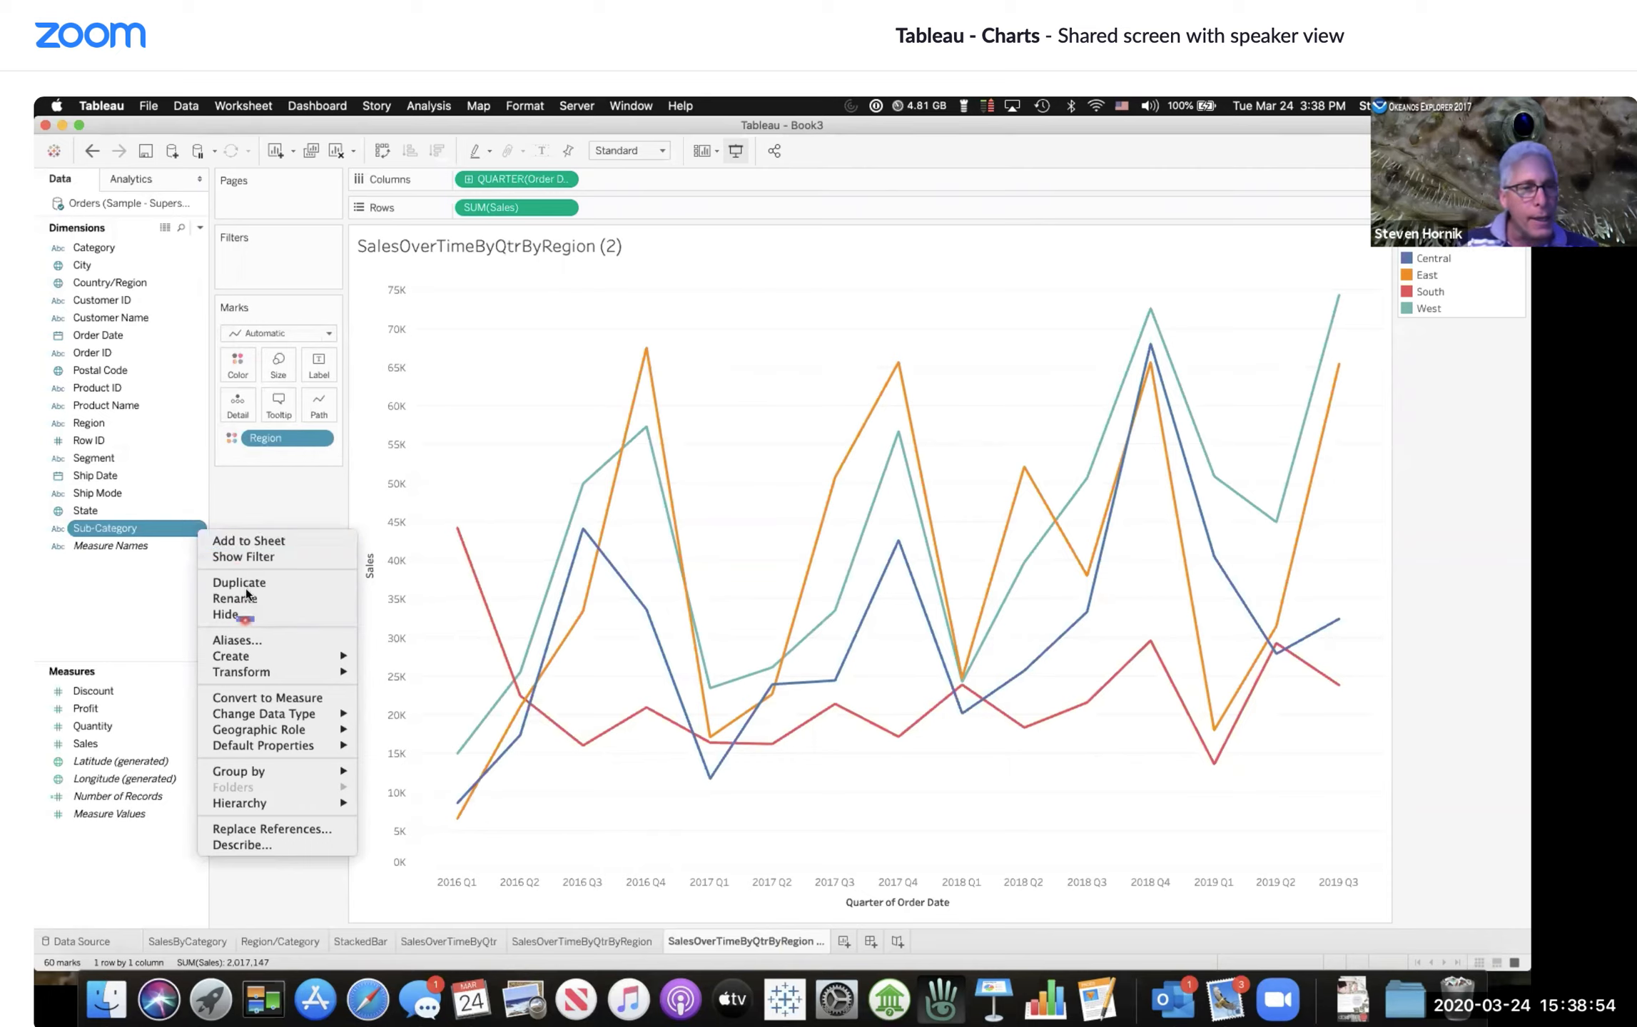
click(254, 561)
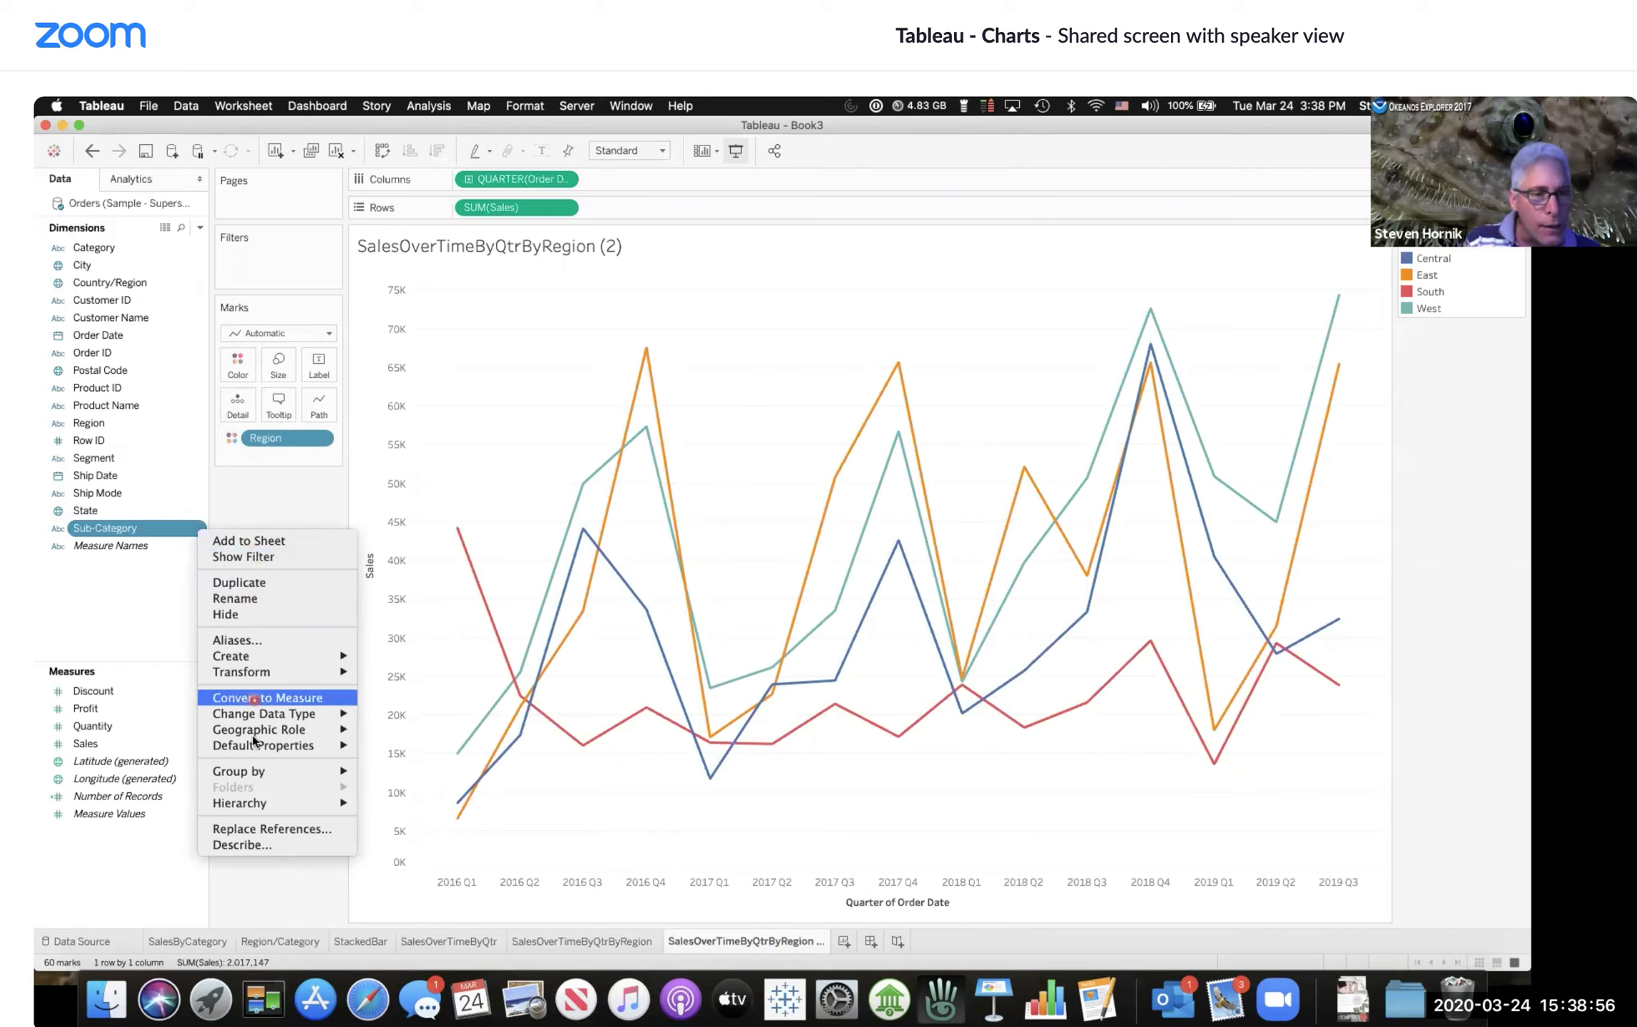
click(244, 844)
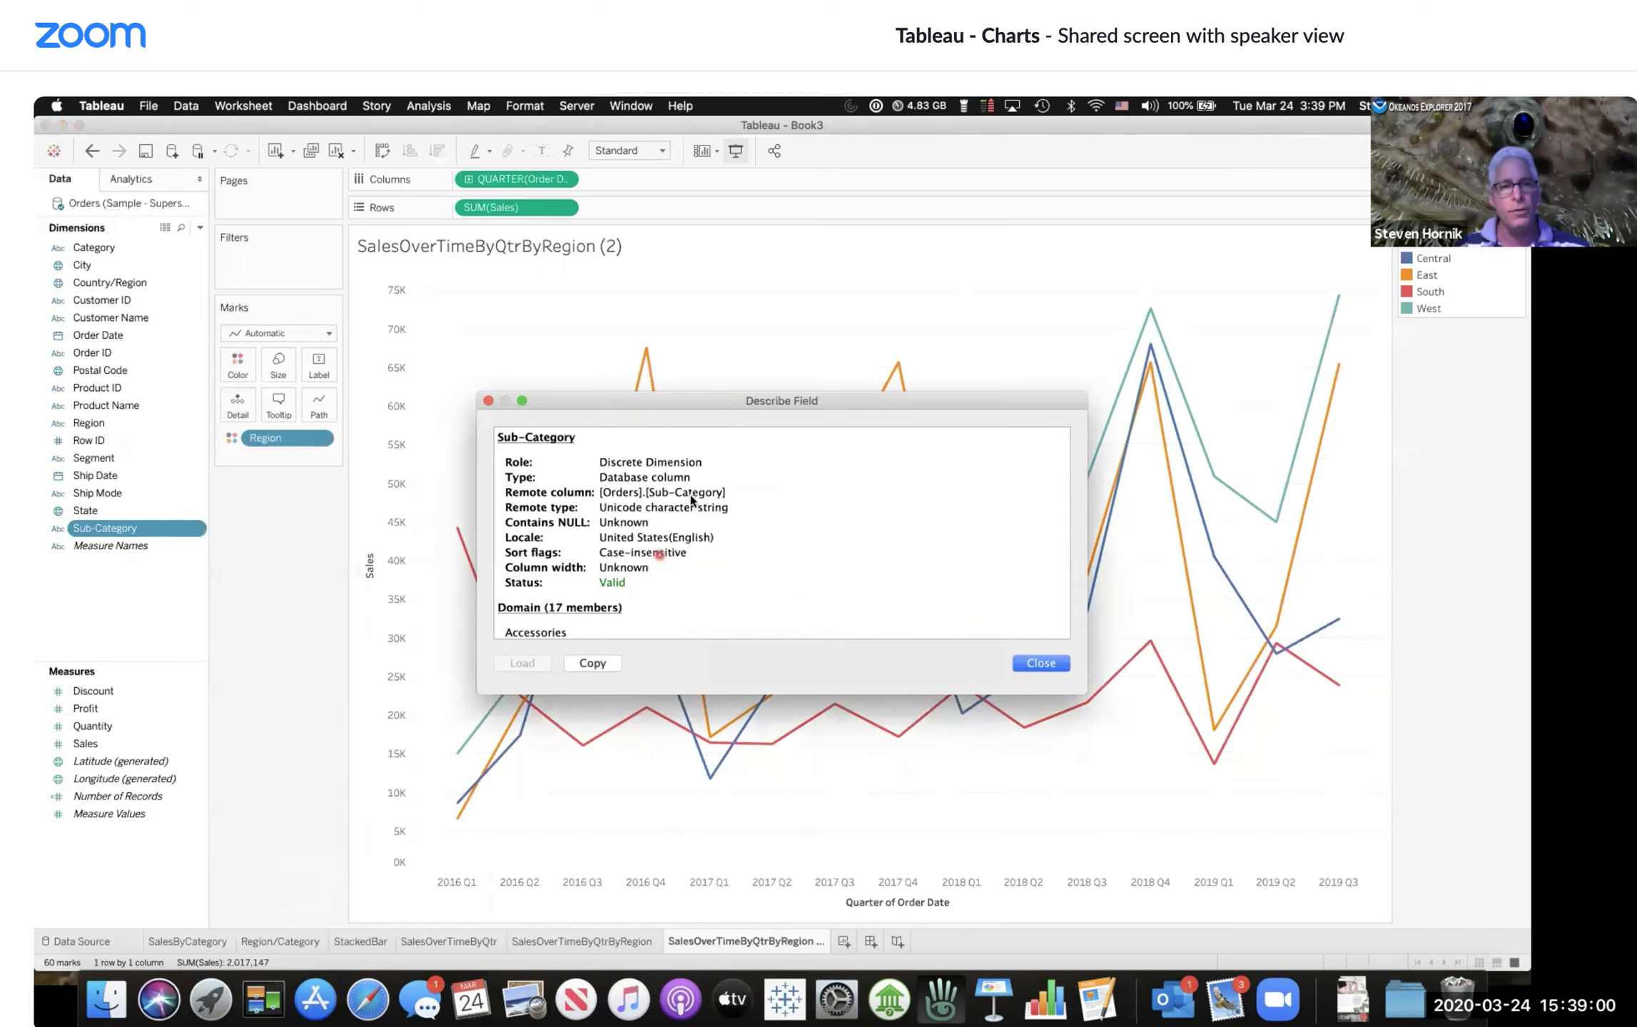
Step: Scroll through the Sub-Category description and its domain members, copy it, and close the dialog
scroll(658, 497, down, 2)
click(658, 496)
scroll(658, 498, down, 3)
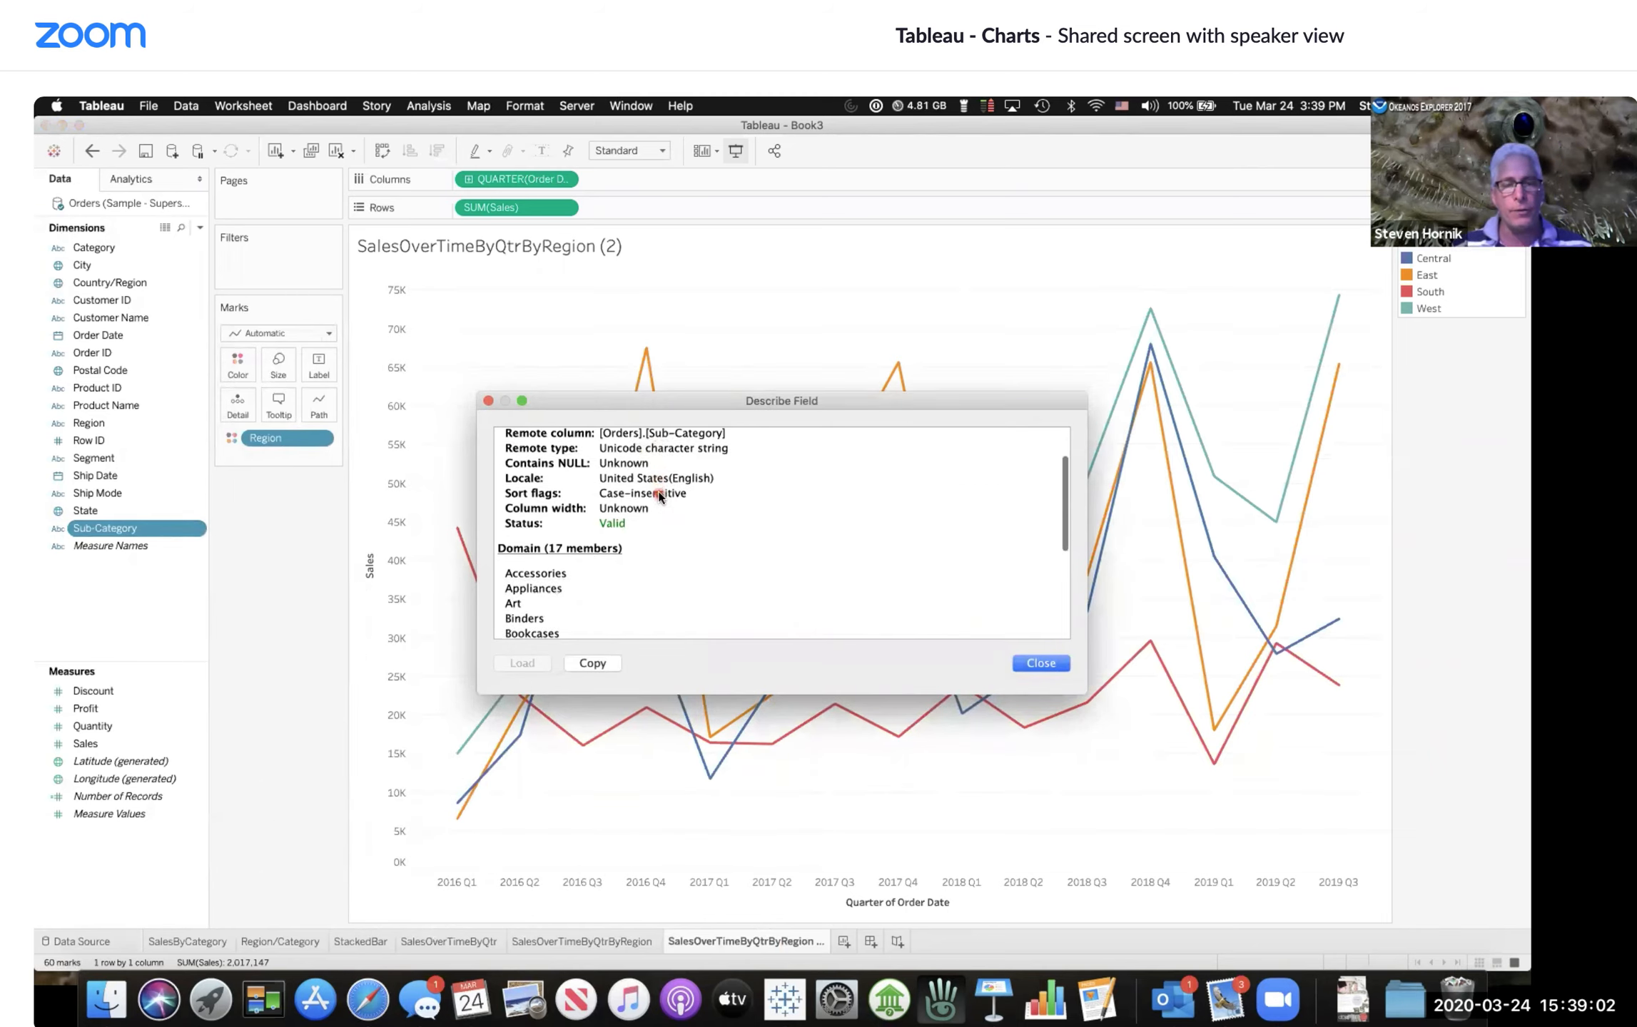
scroll(658, 497, down, 1)
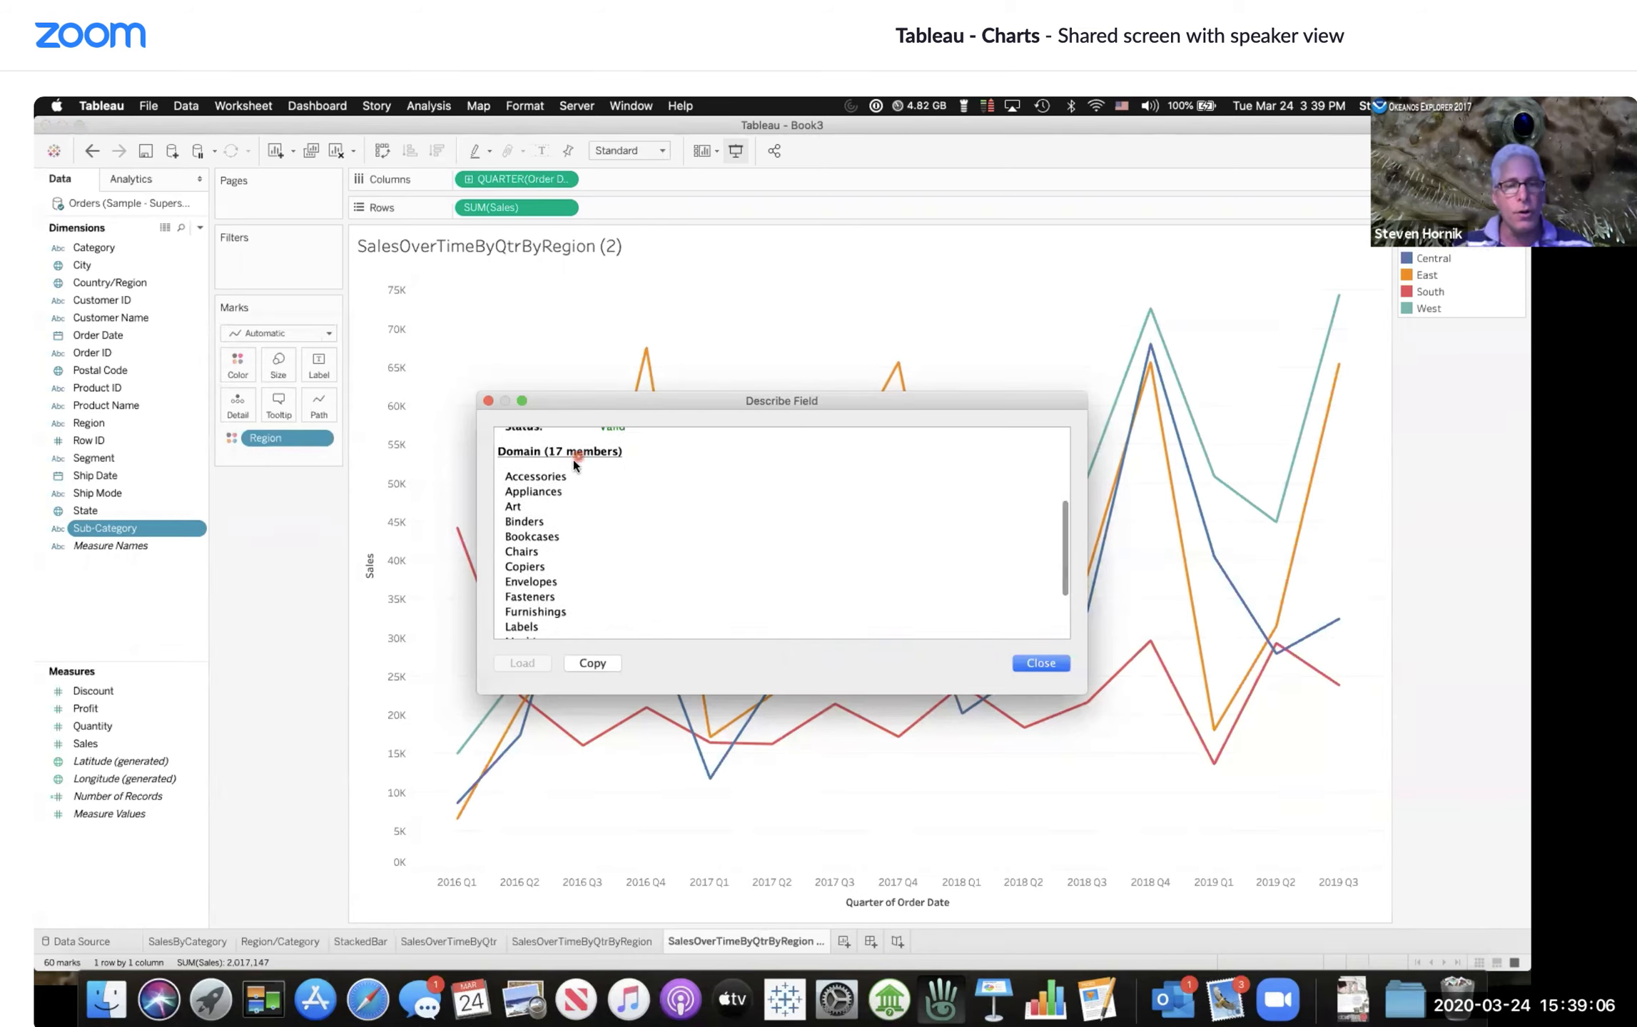
scroll(560, 482, down, 3)
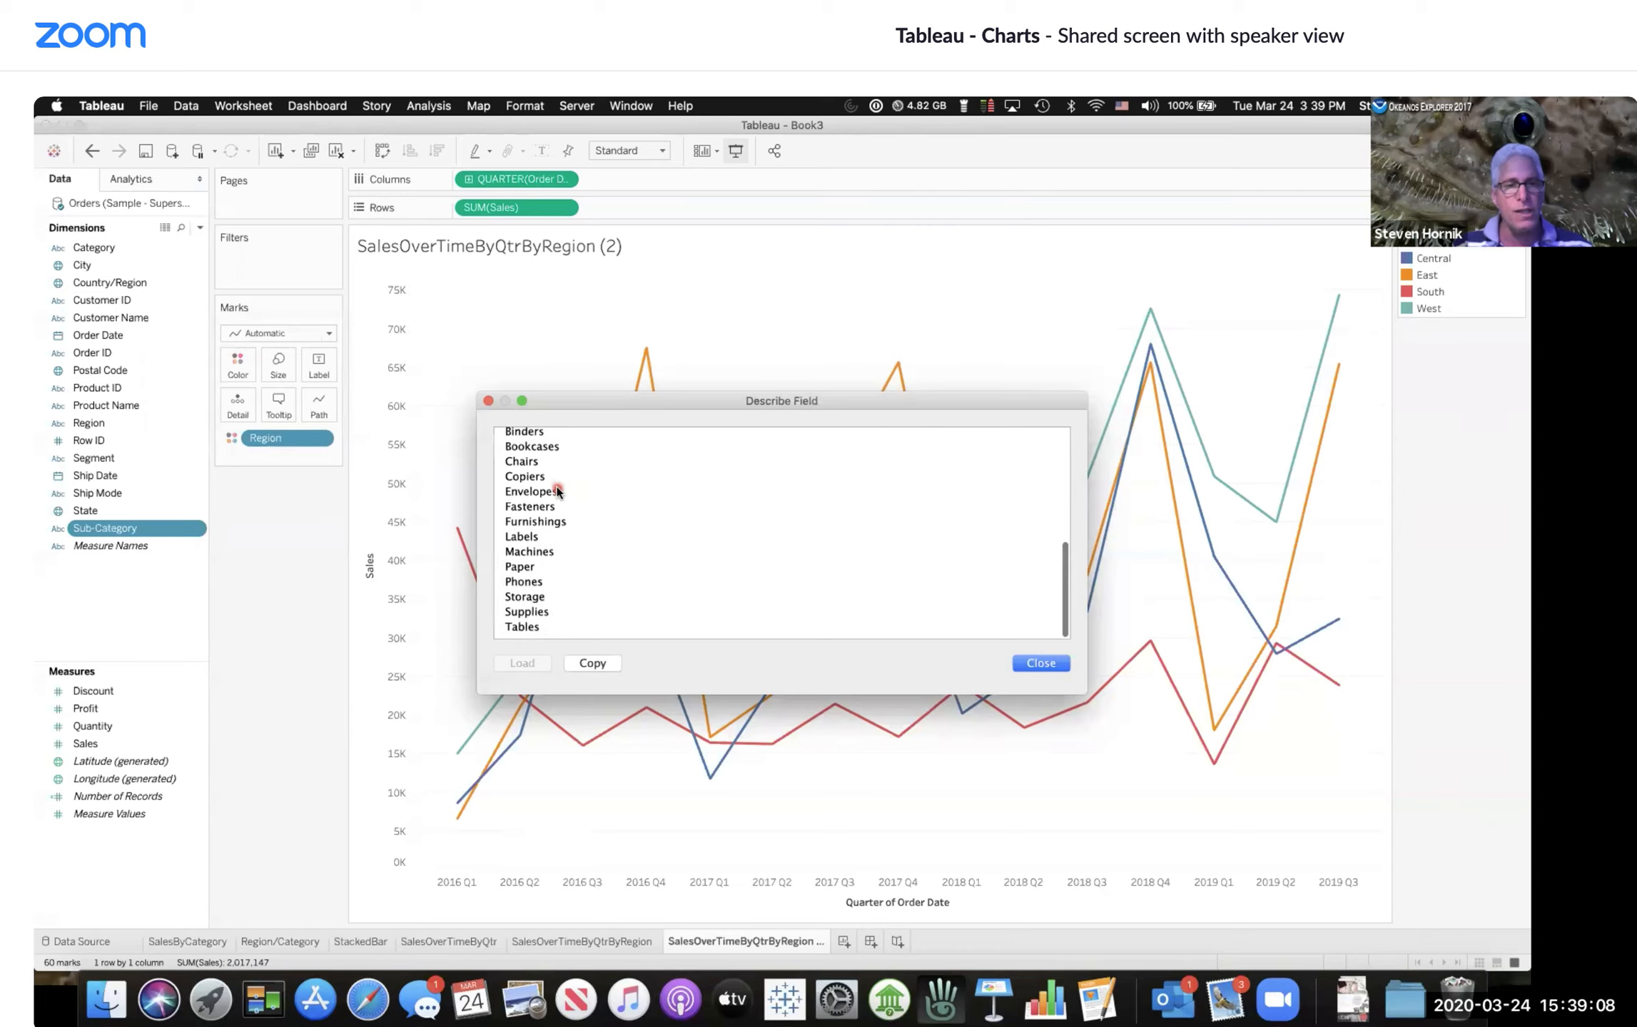
scroll(557, 491, up, 3)
scroll(558, 491, down, 2)
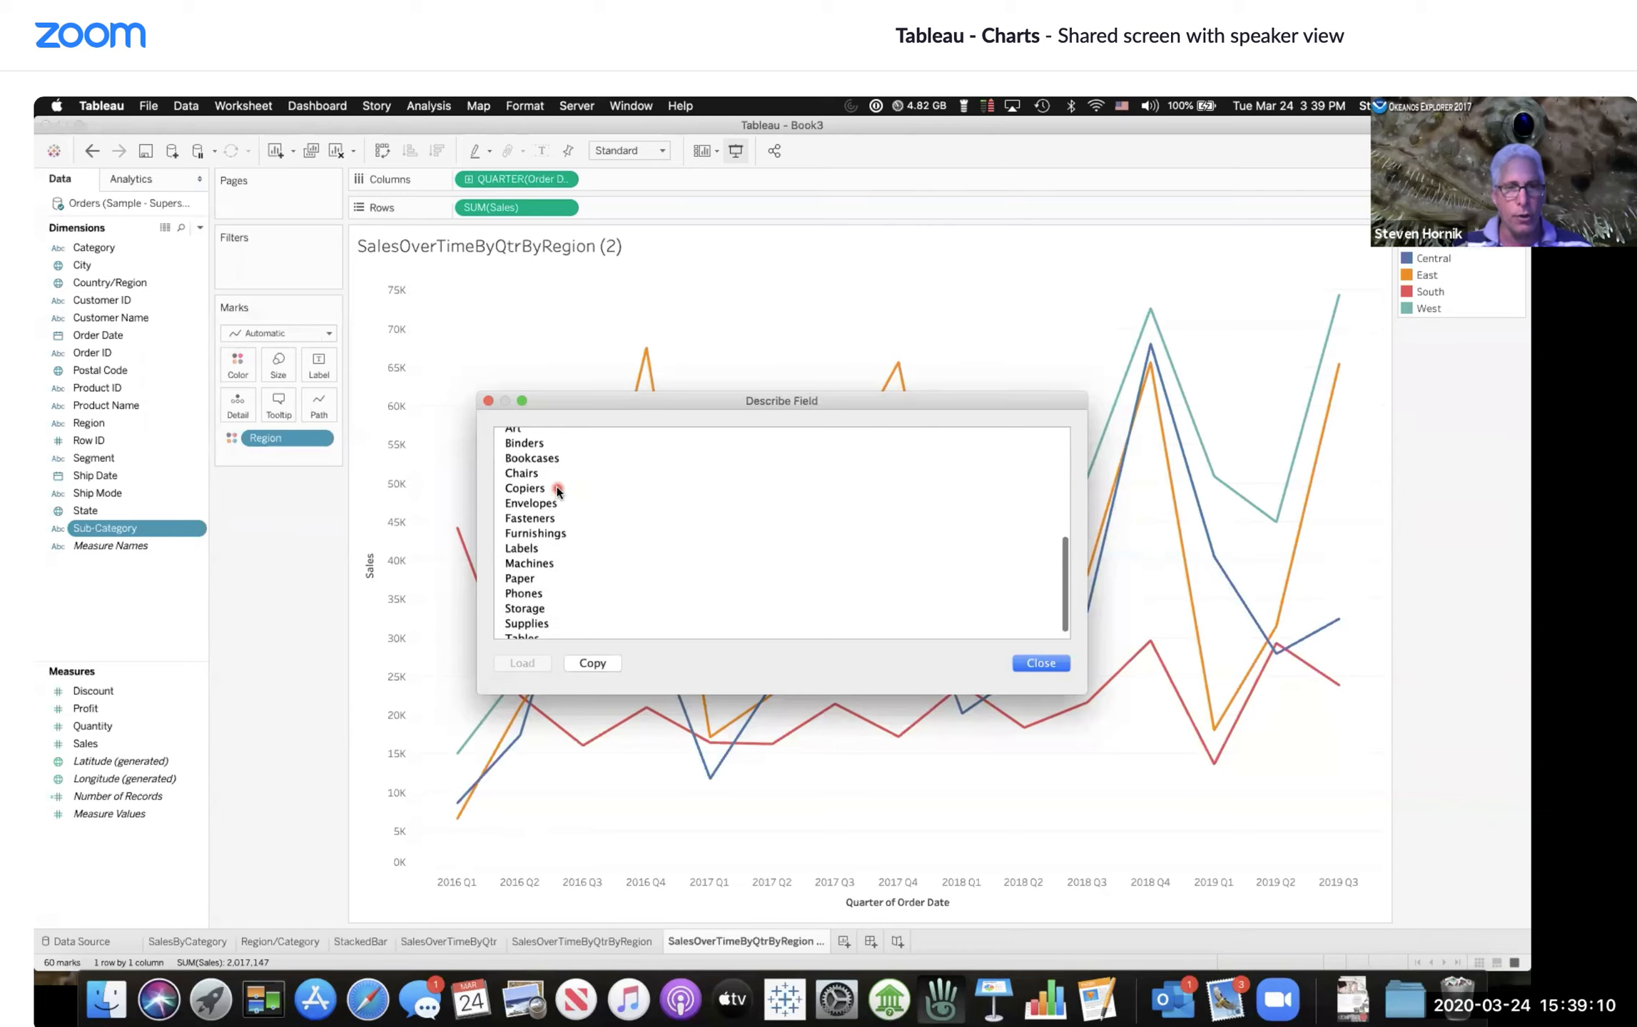
scroll(557, 491, up, 1)
scroll(812, 609, down, 2)
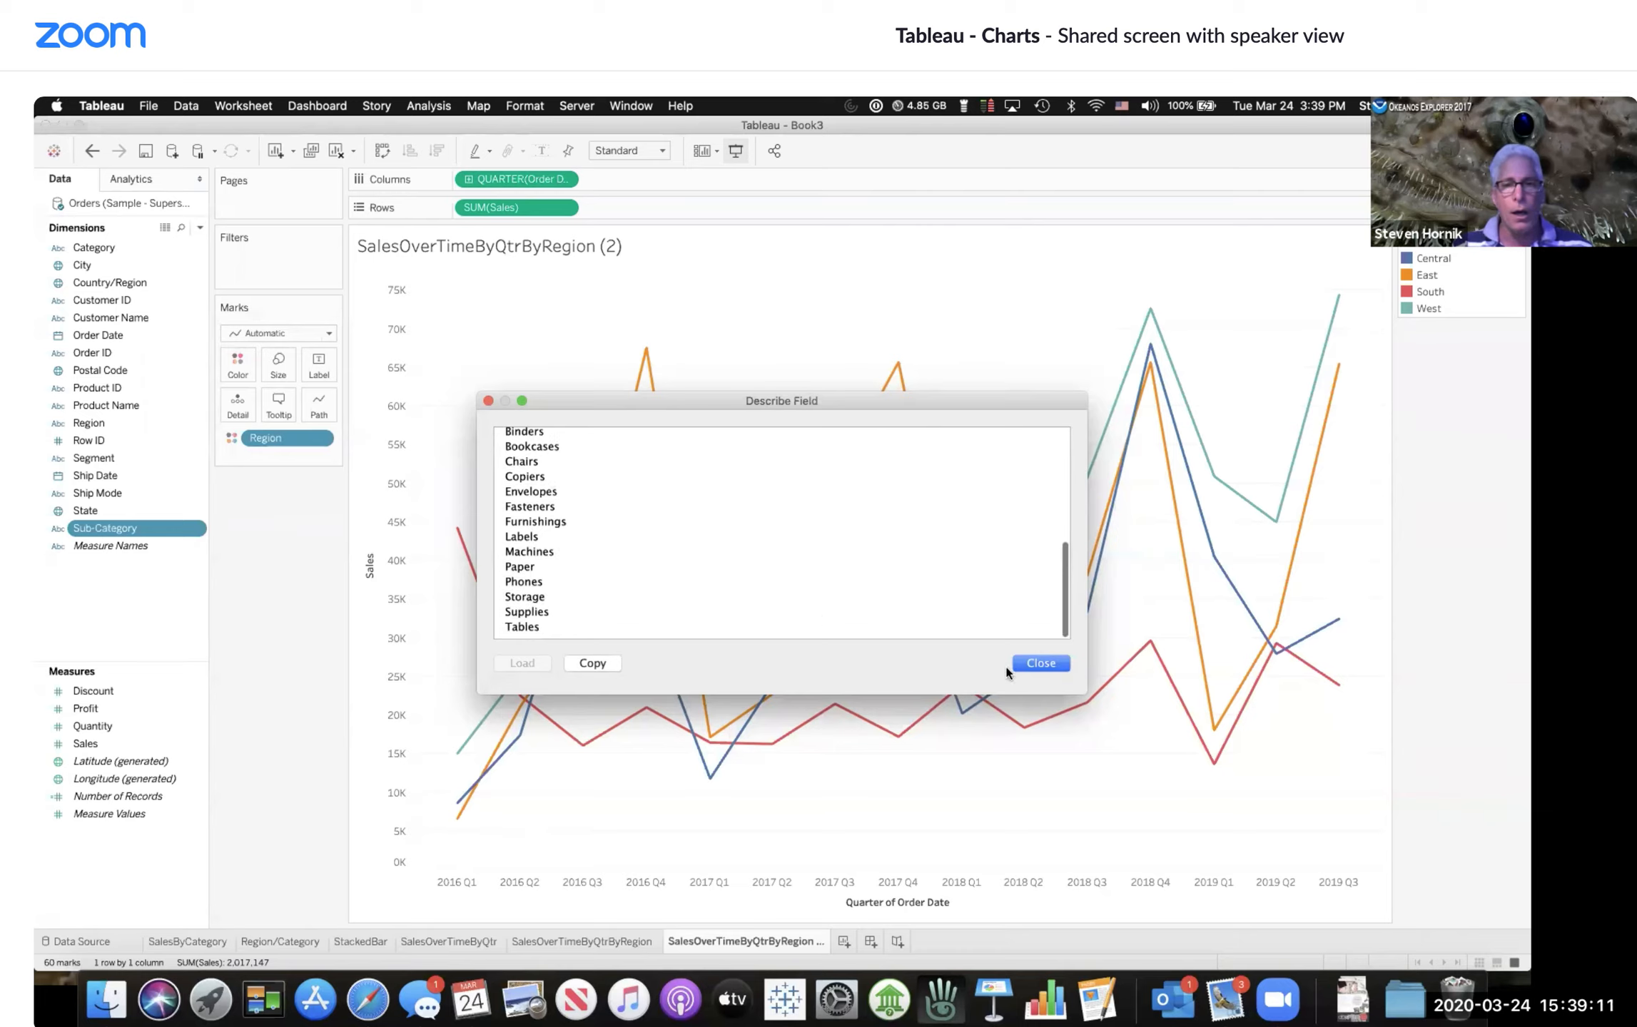
click(598, 667)
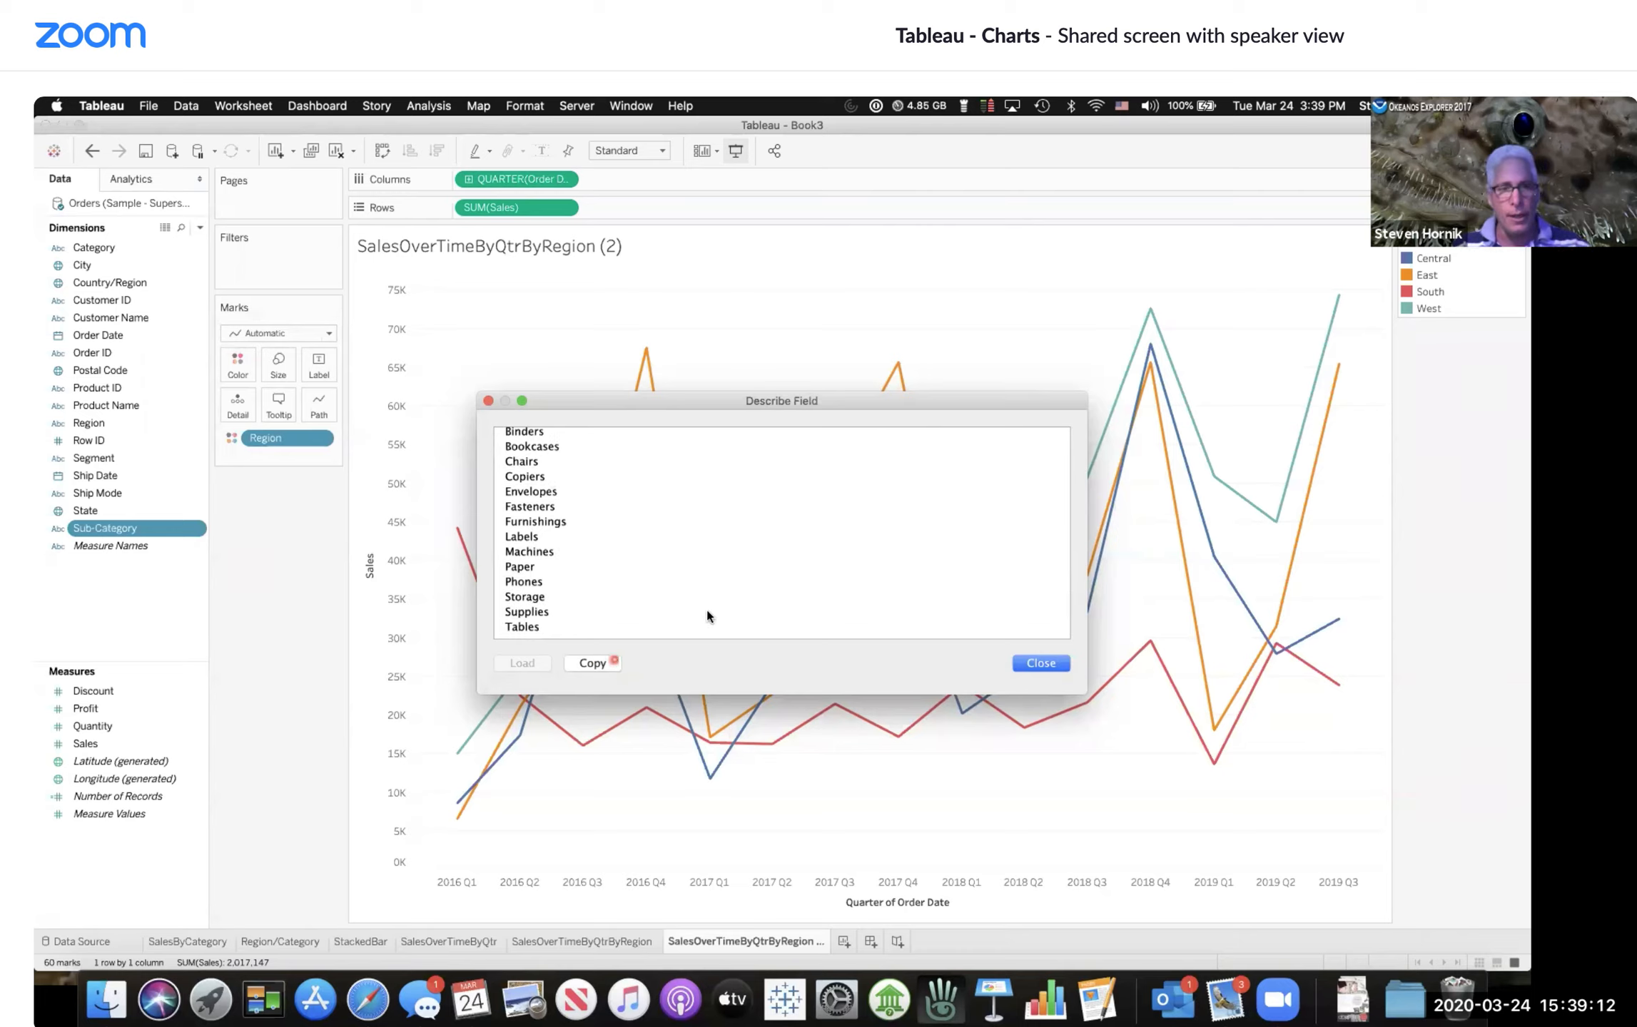
click(1038, 664)
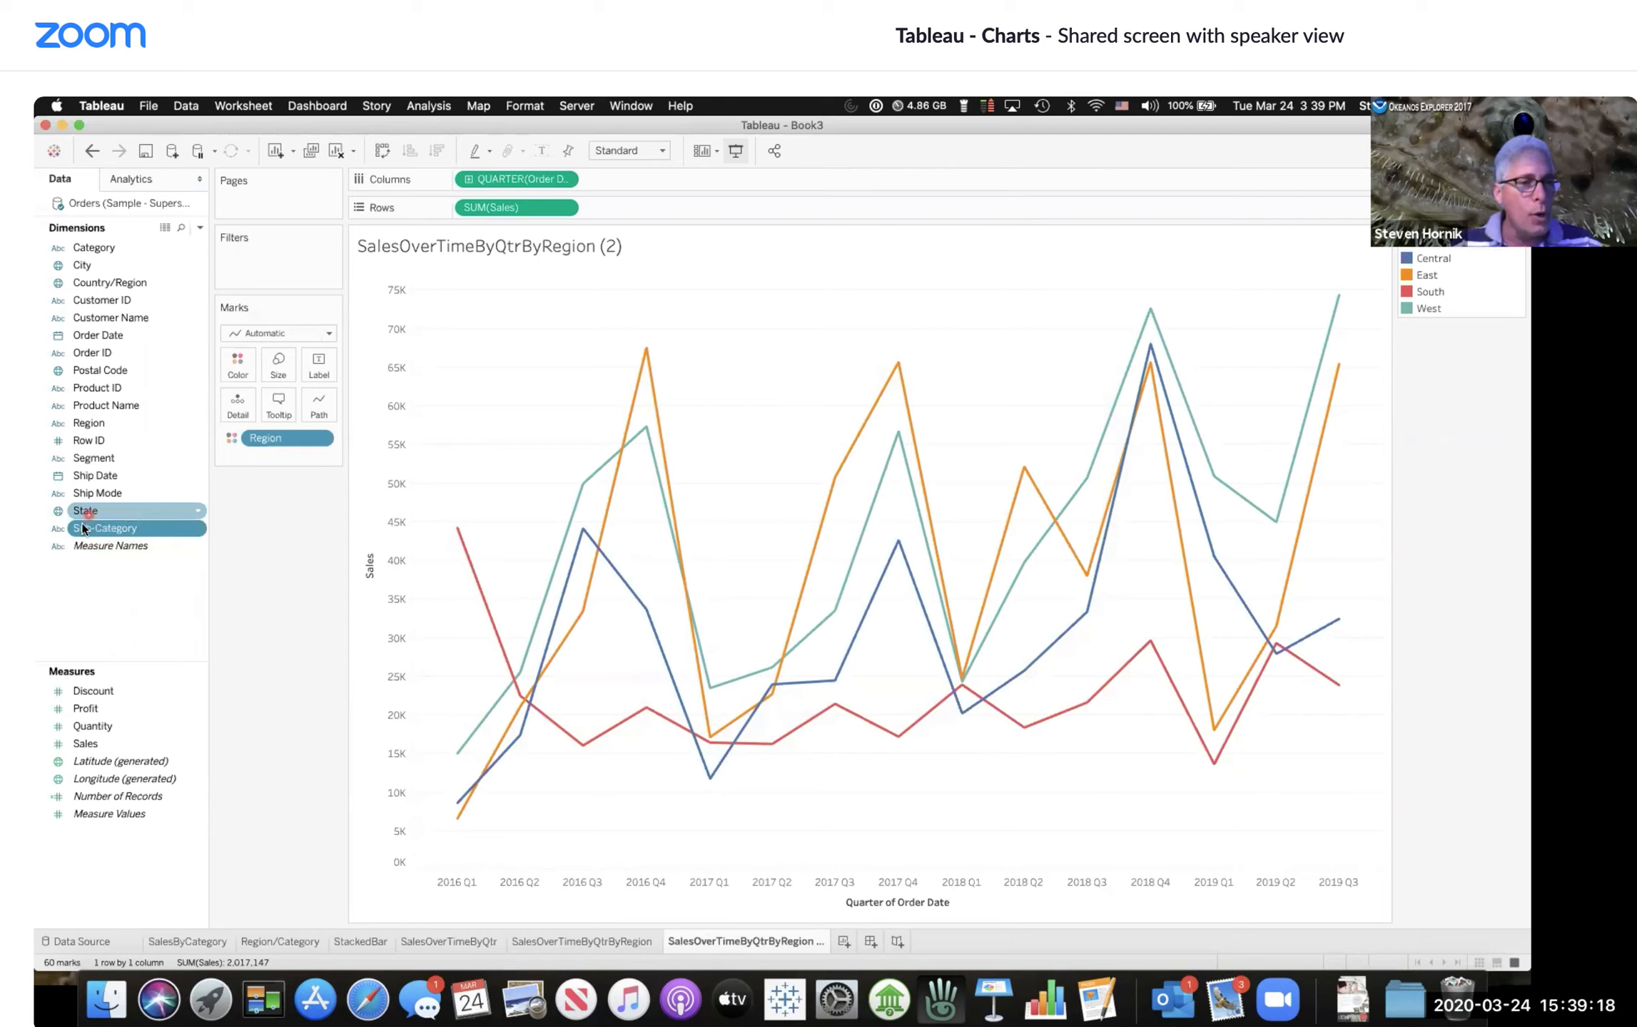
Step: Replace Region with Sub-Category as the line colour on the duplicated quarterly sales chart
drag(83, 529, 248, 370)
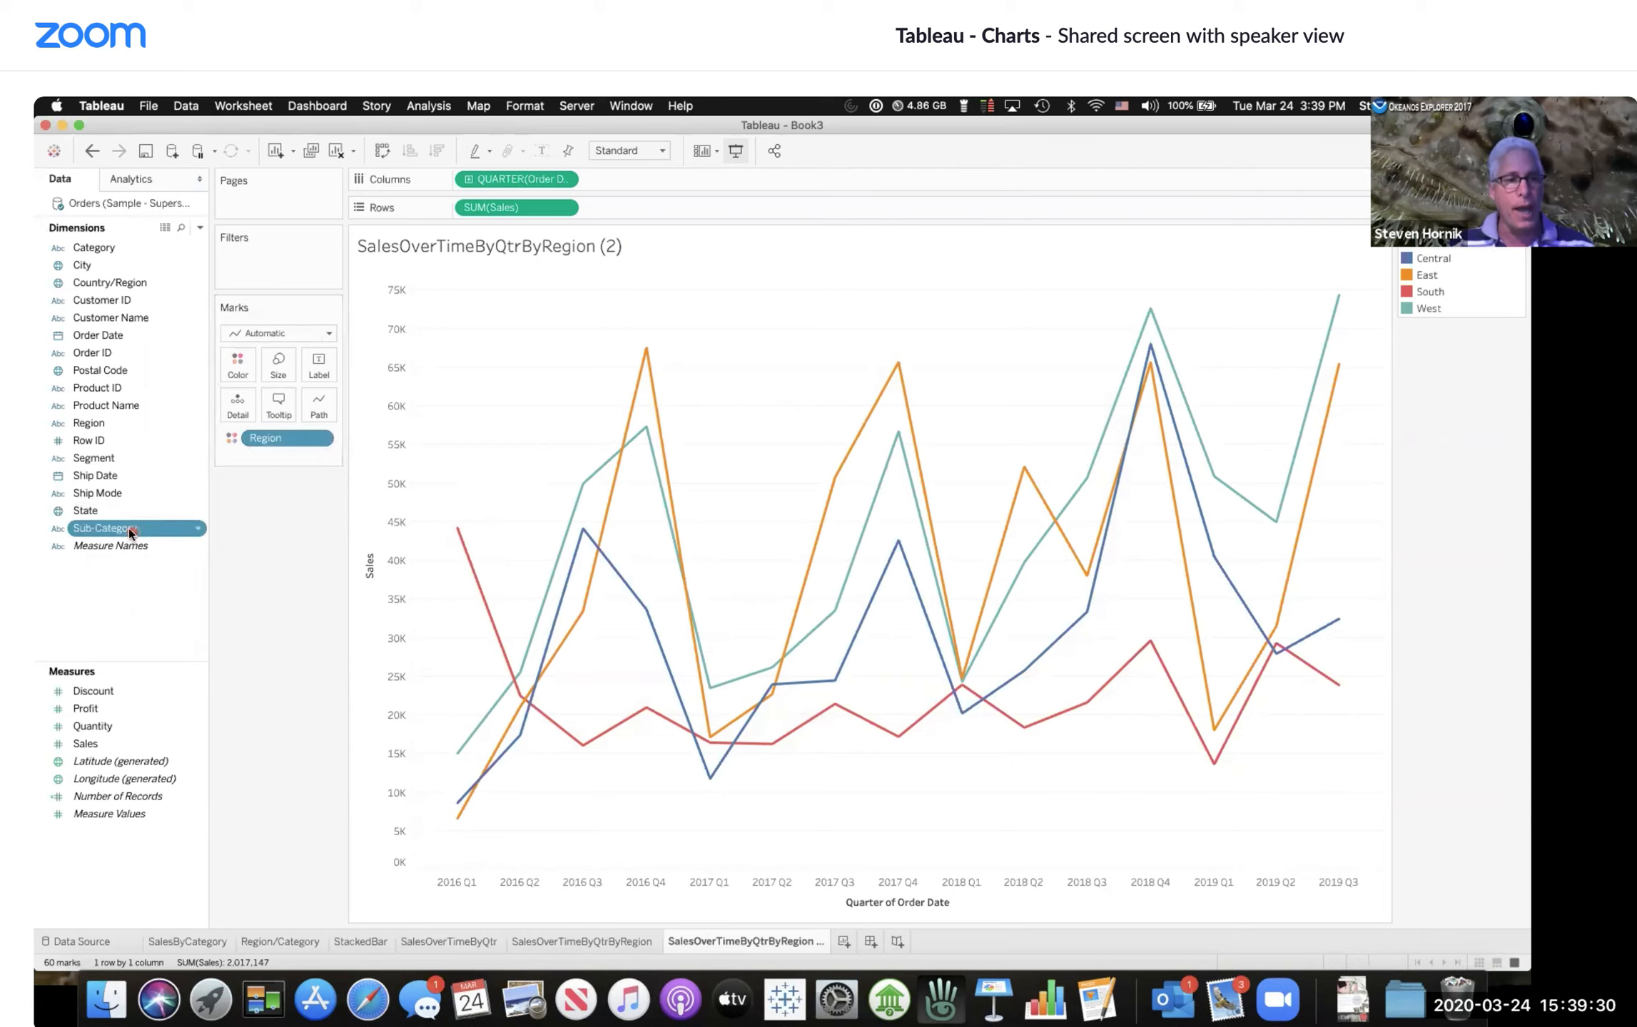
drag(127, 528, 261, 458)
drag(165, 498, 237, 350)
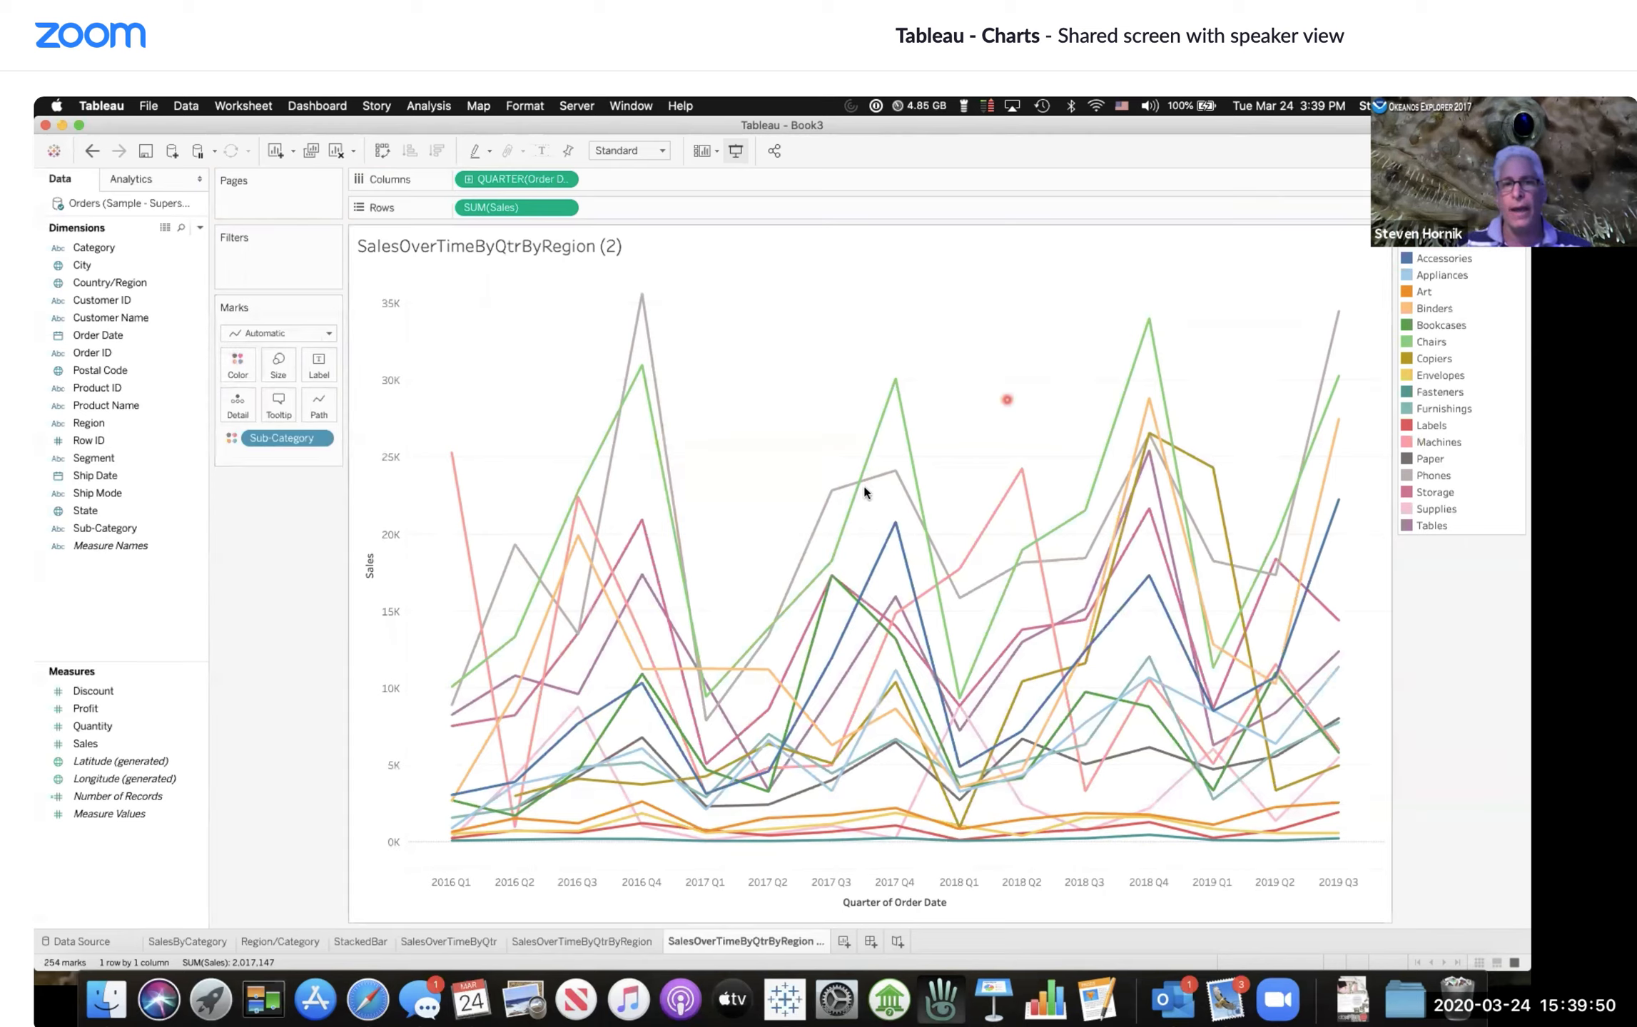
Step: Highlight individual sub-category lines and briefly toggle mark labels on and off to inspect quarterly sales values
click(902, 405)
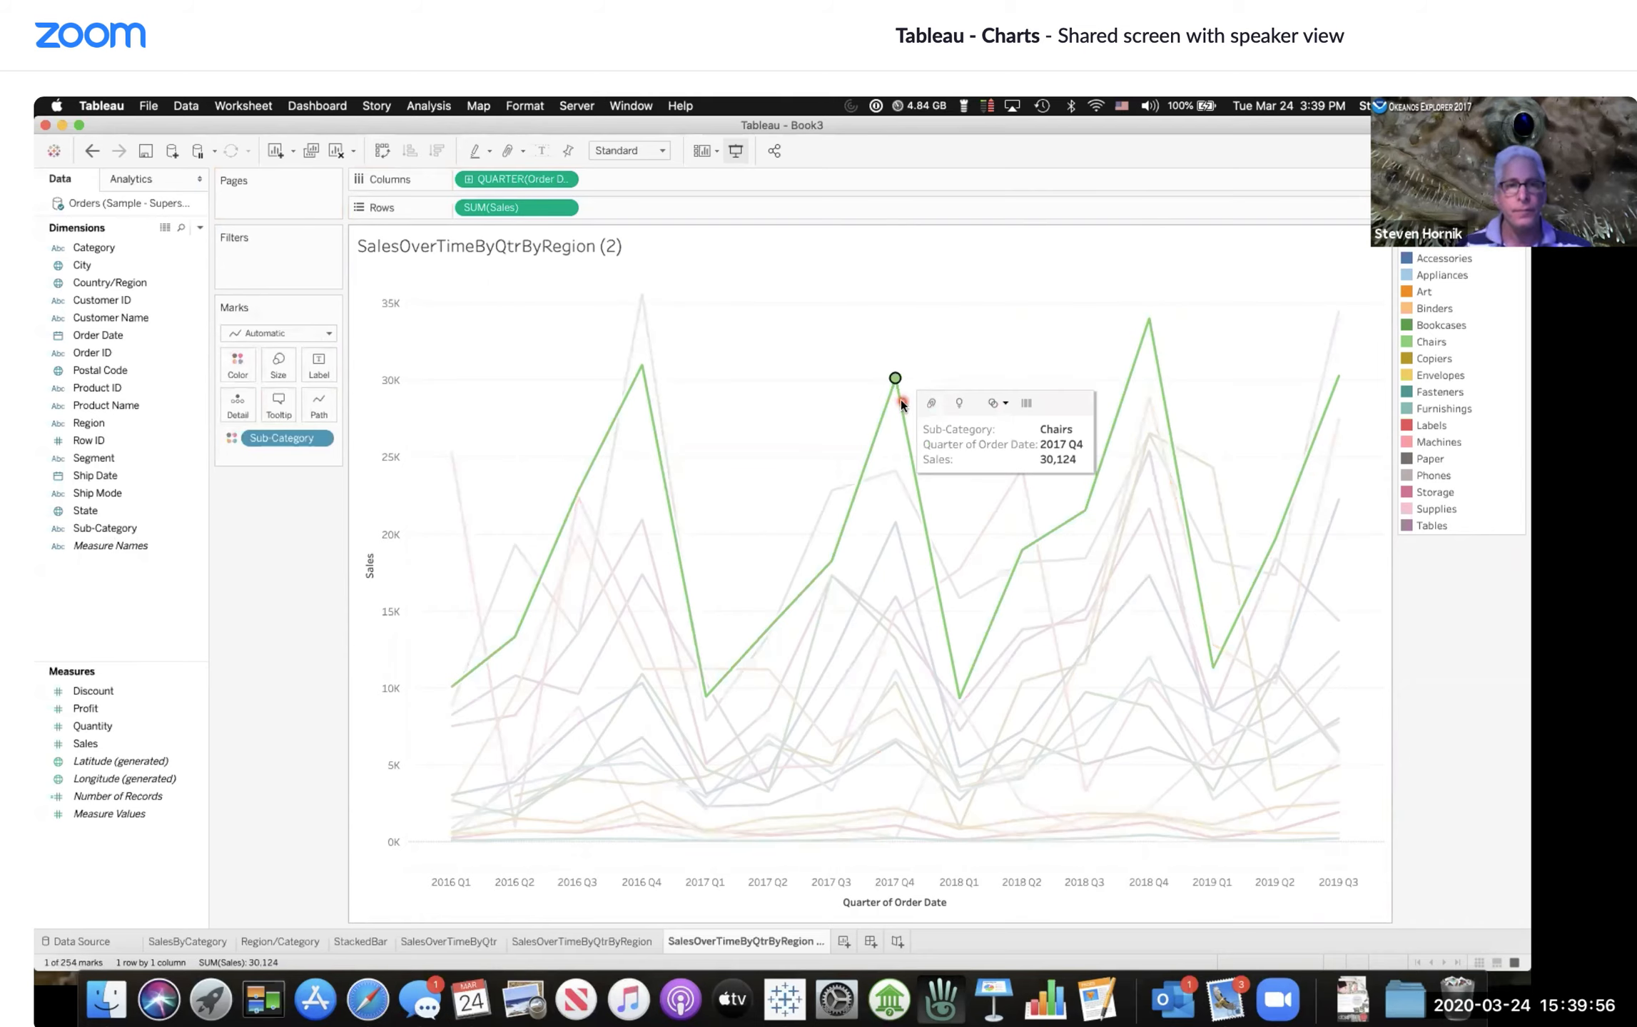
click(650, 351)
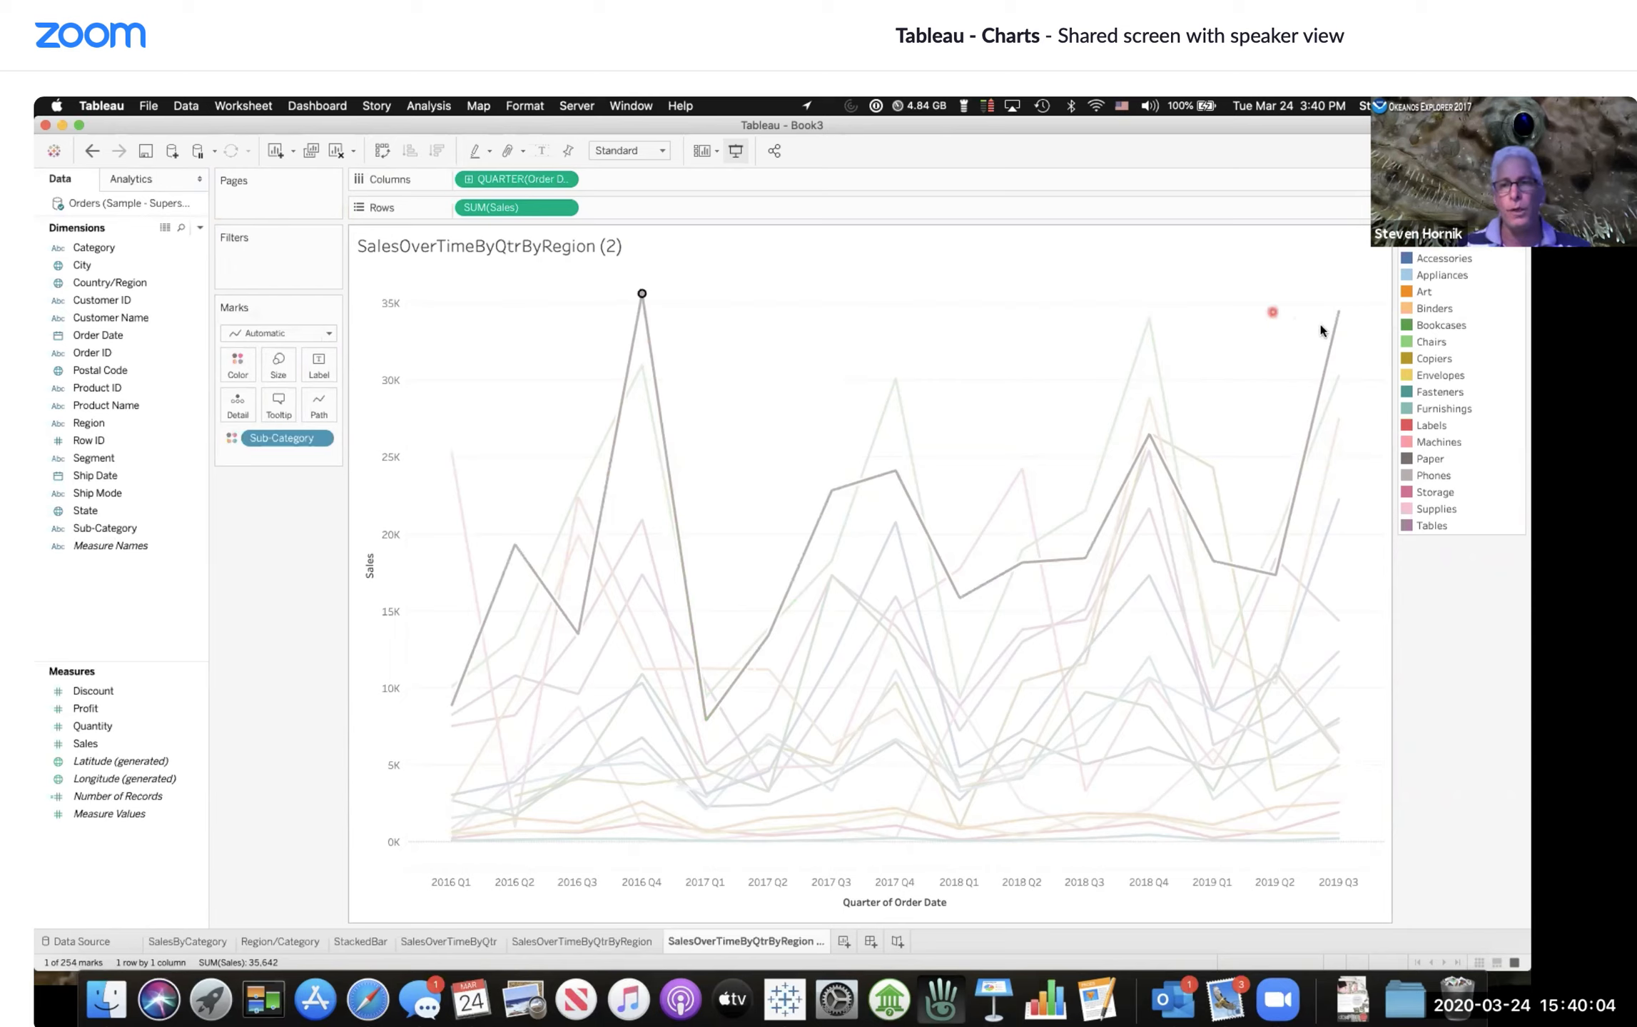
mouse_move(1342, 323)
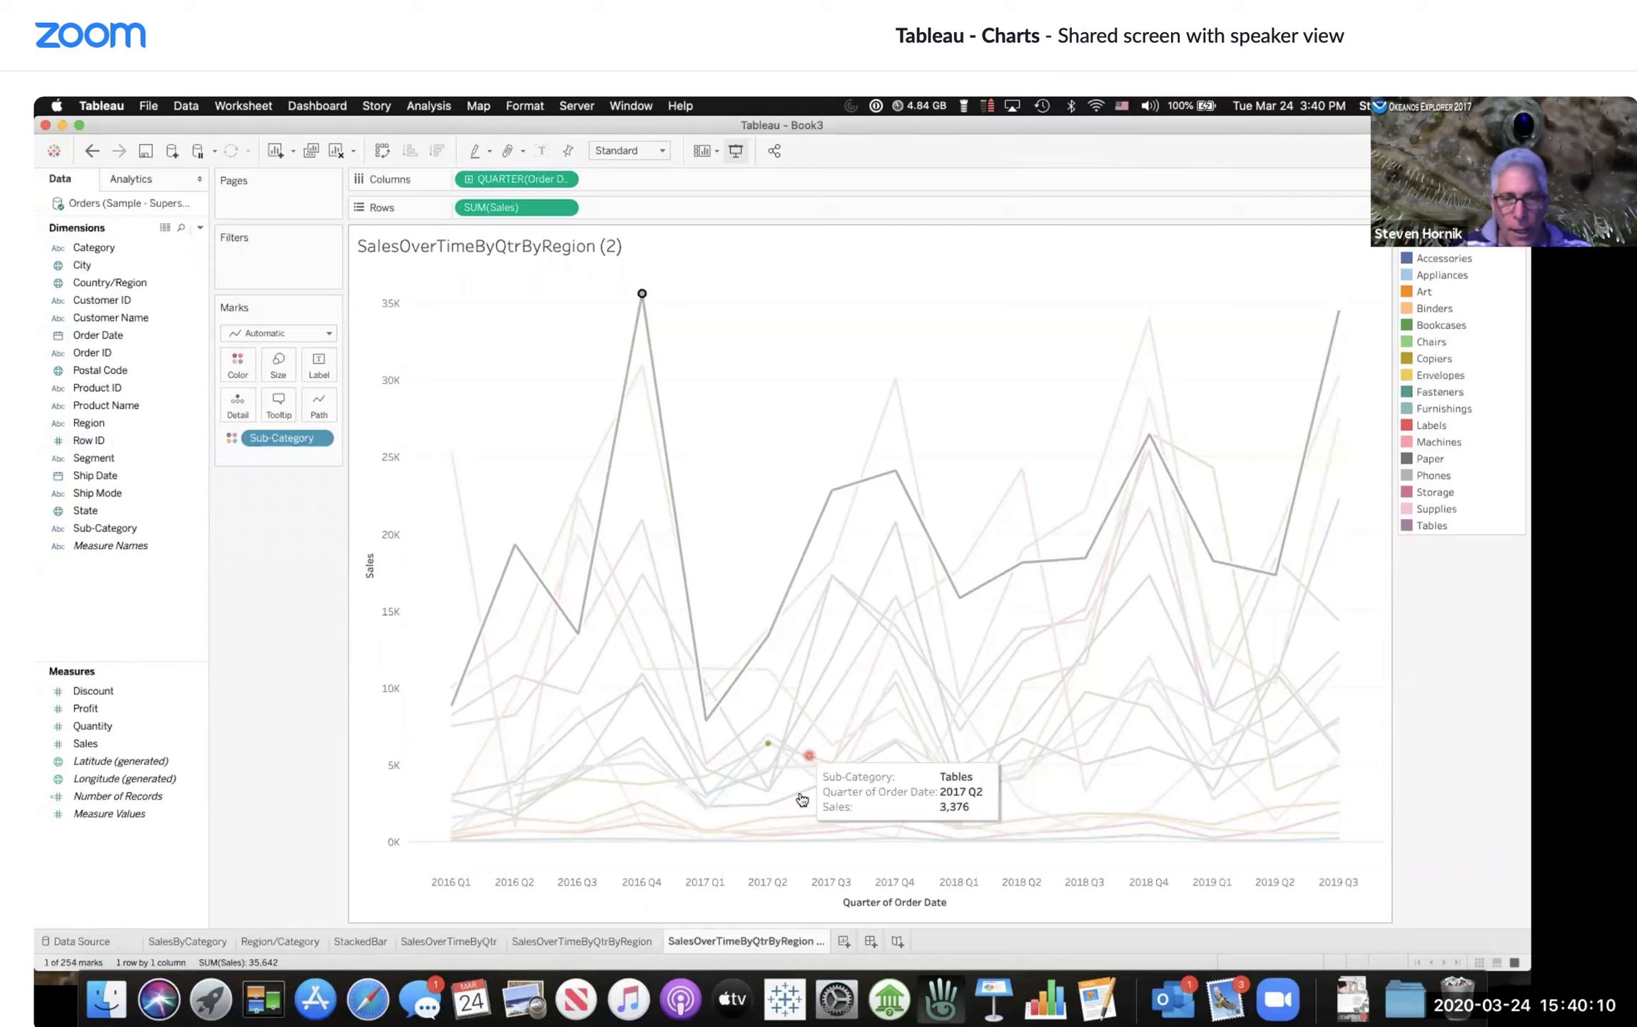
click(738, 828)
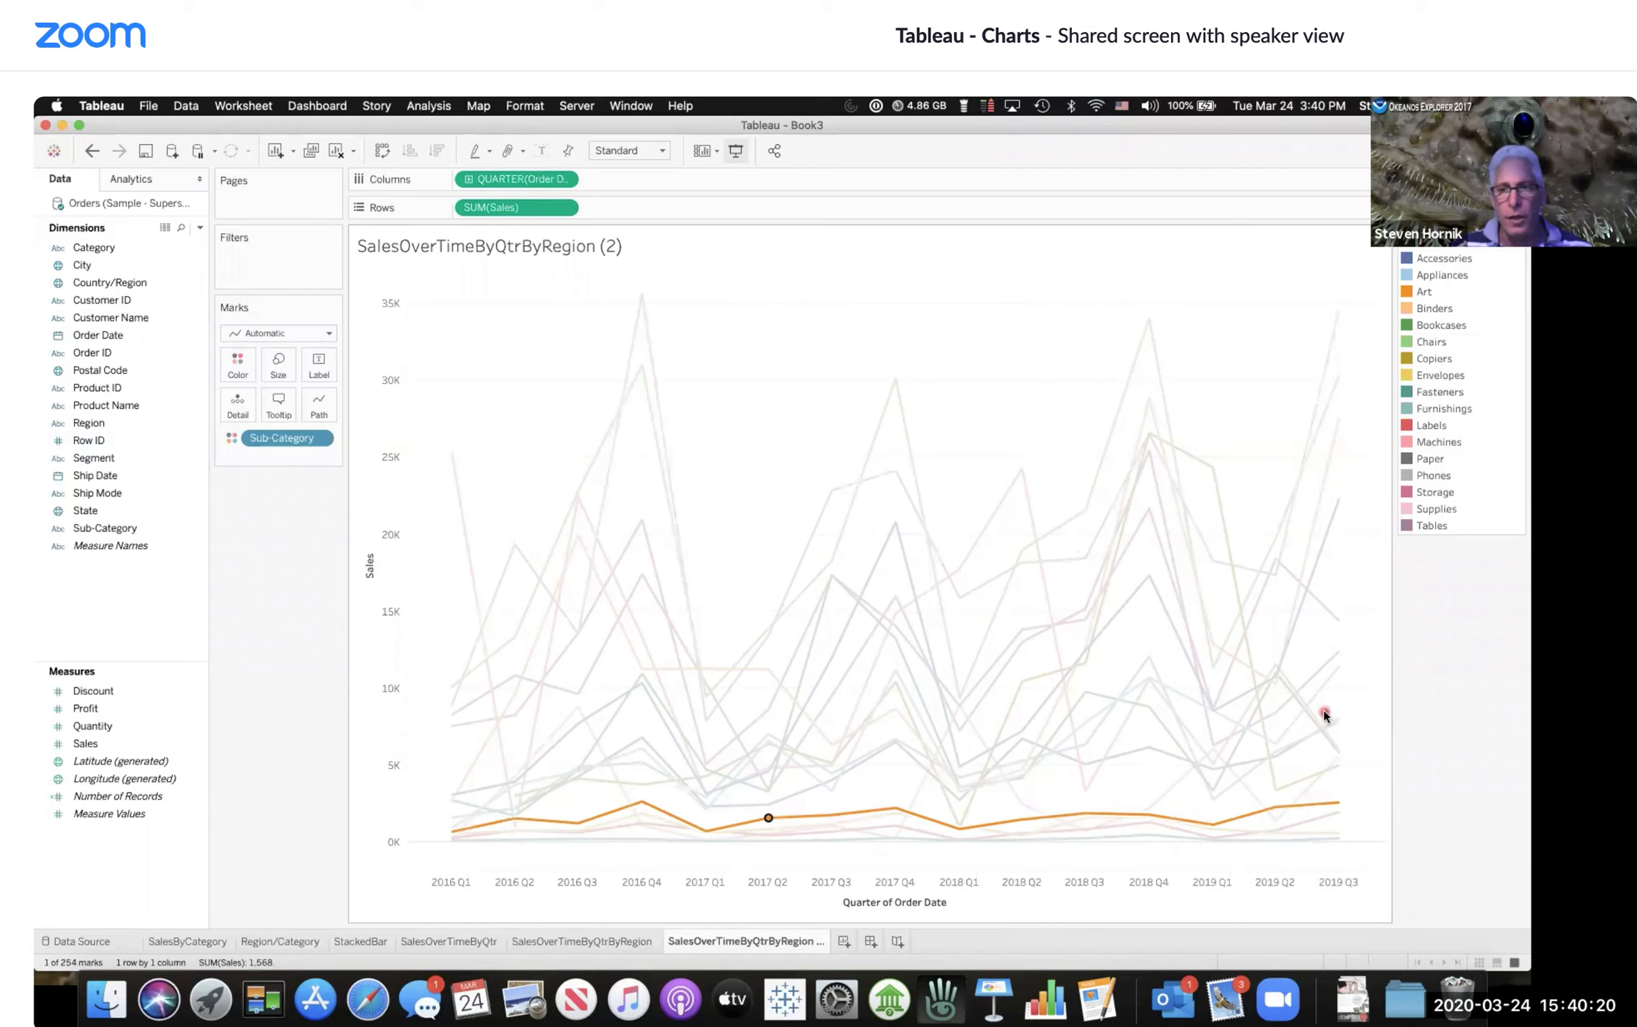
click(1434, 700)
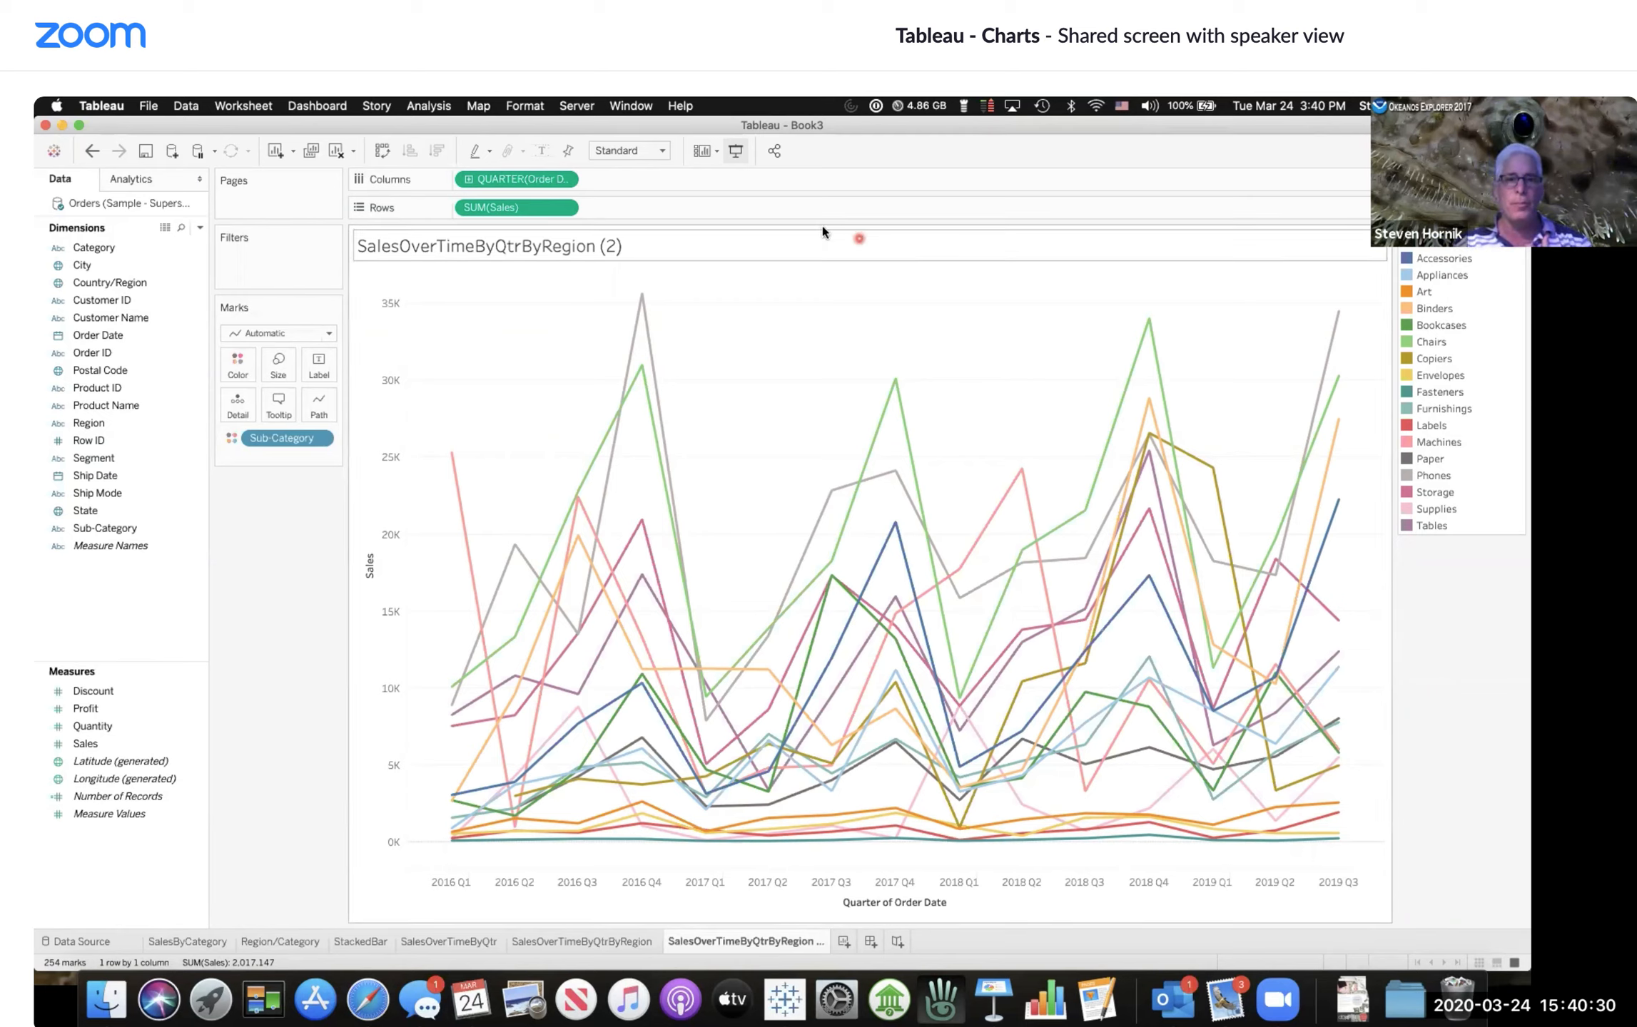
click(543, 151)
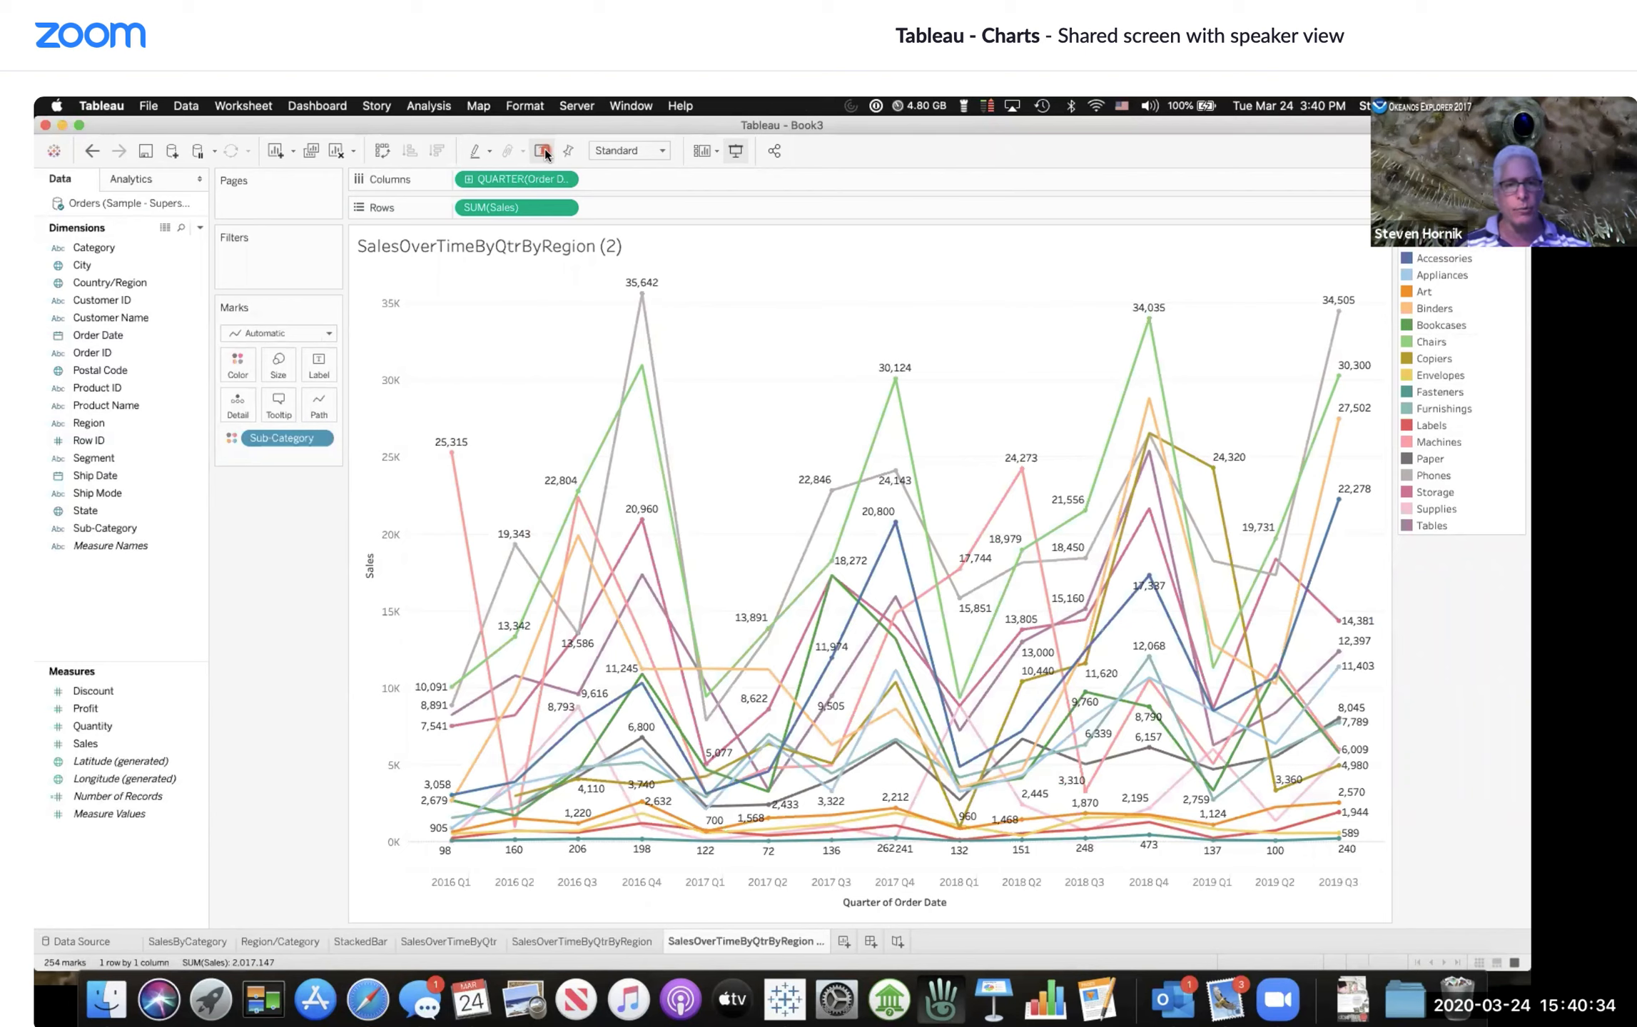
click(544, 151)
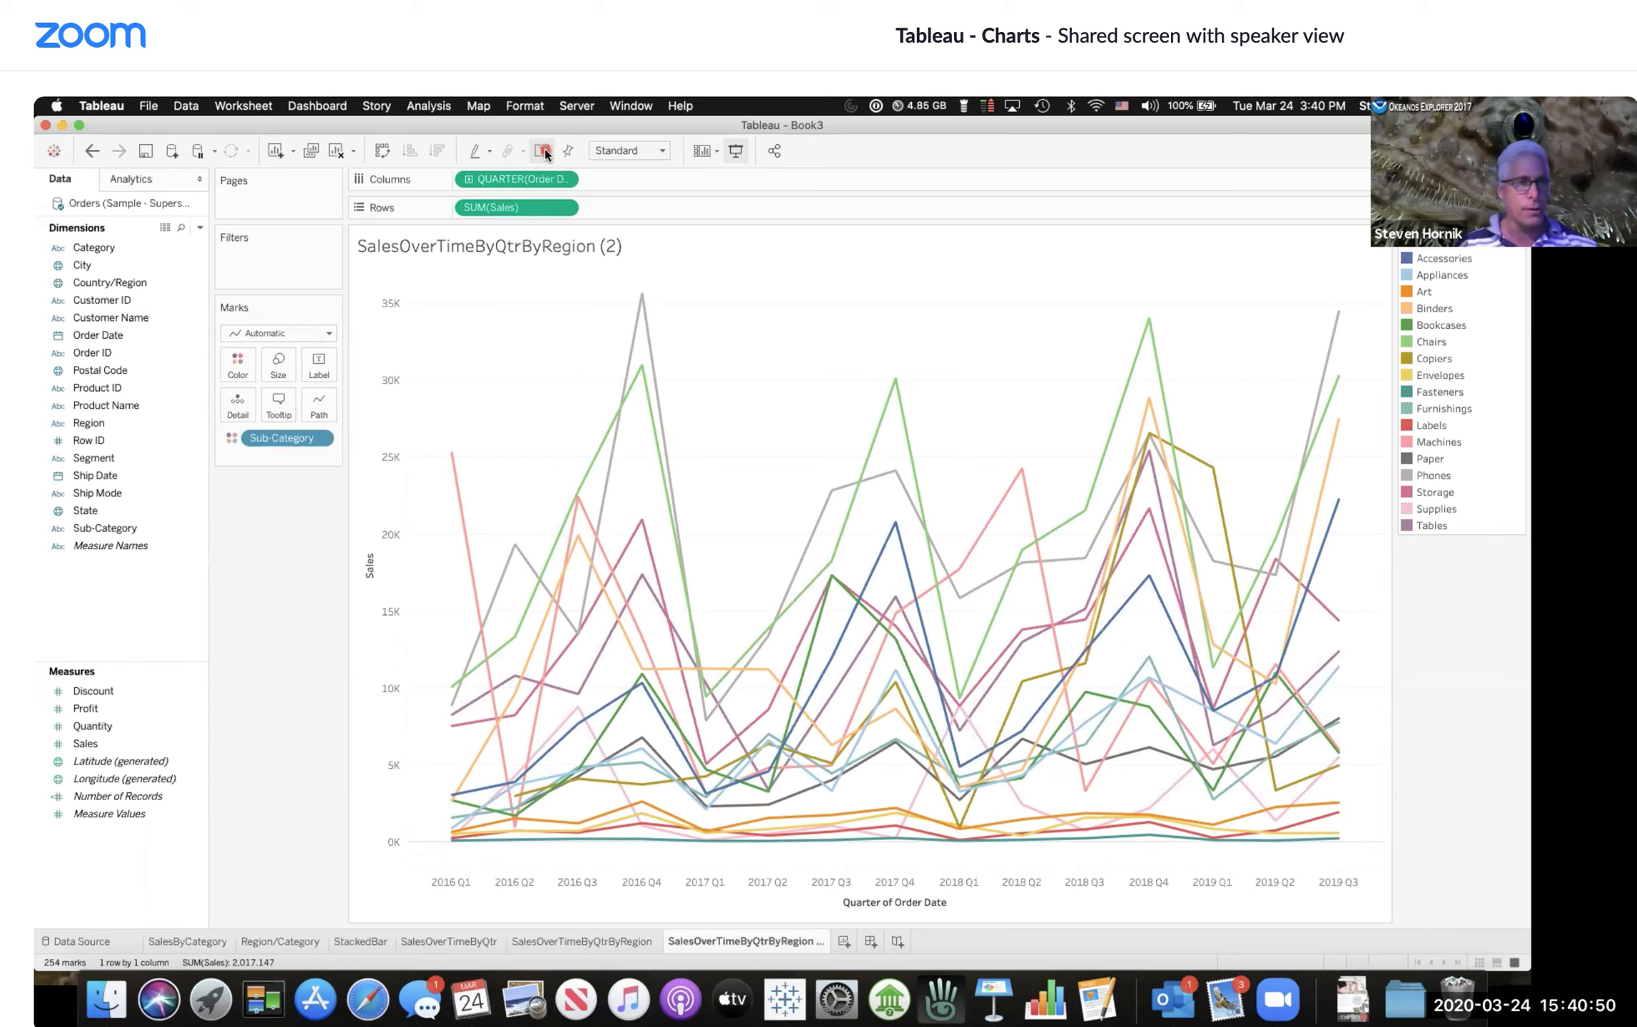
Step: Add Category to Rows to split the chart into one pane per category, and inspect the panes' lines
click(86, 250)
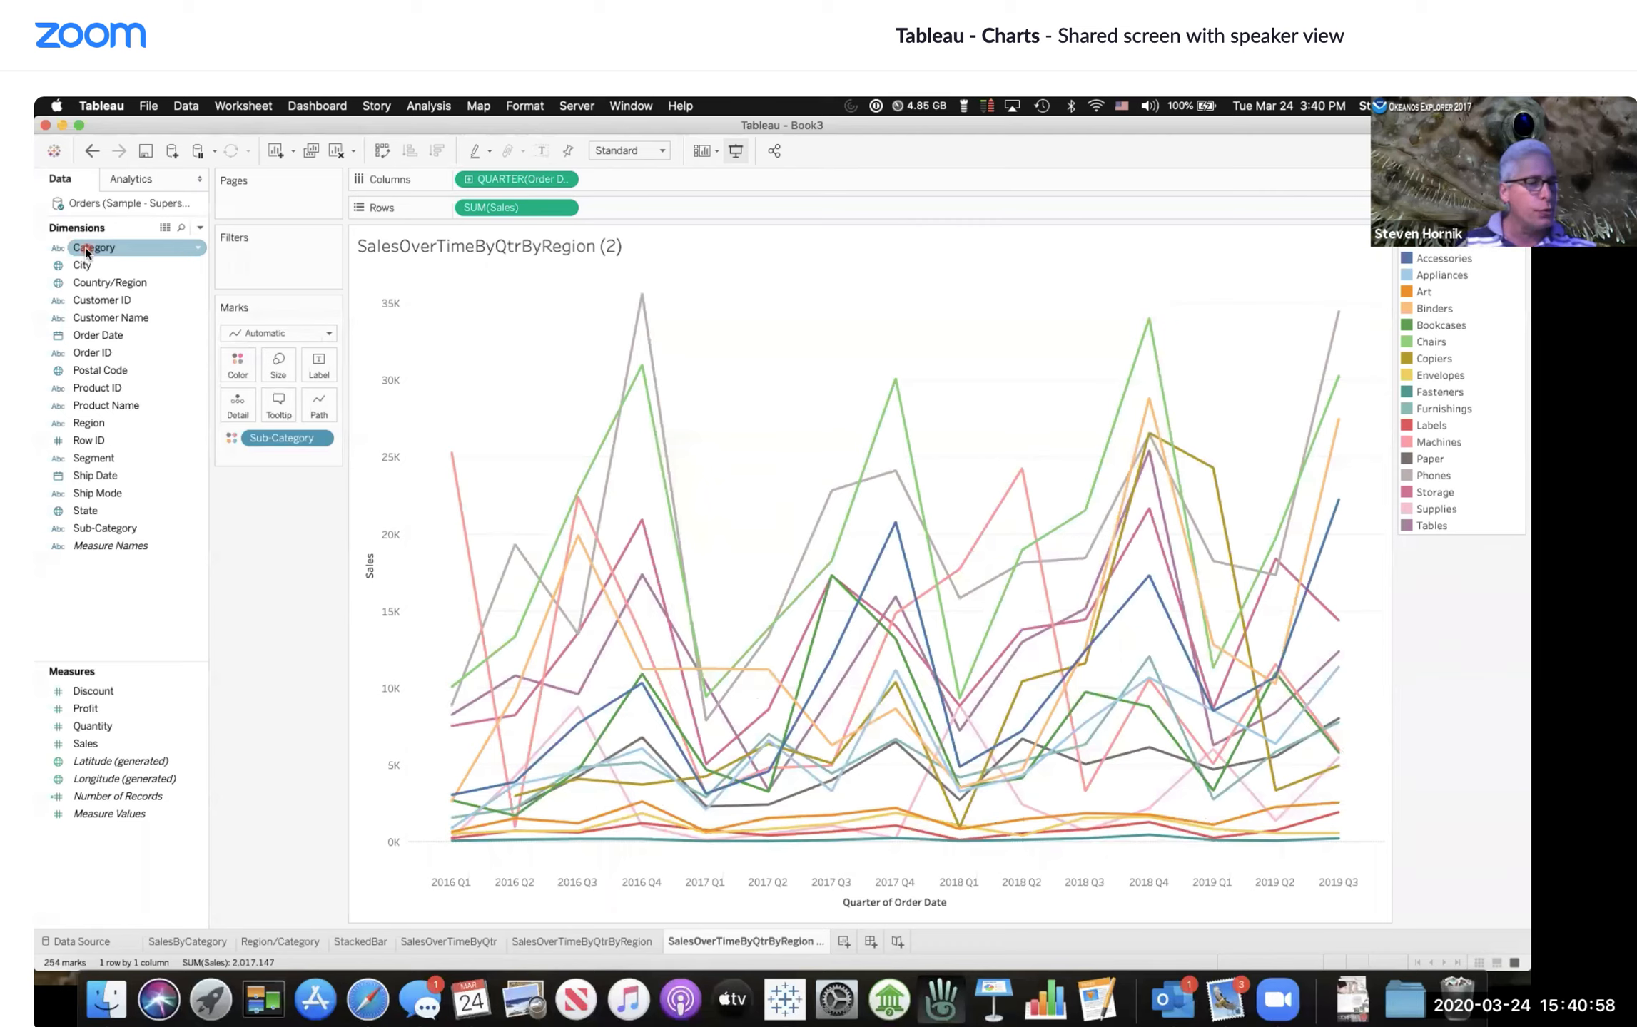
drag(87, 251, 456, 205)
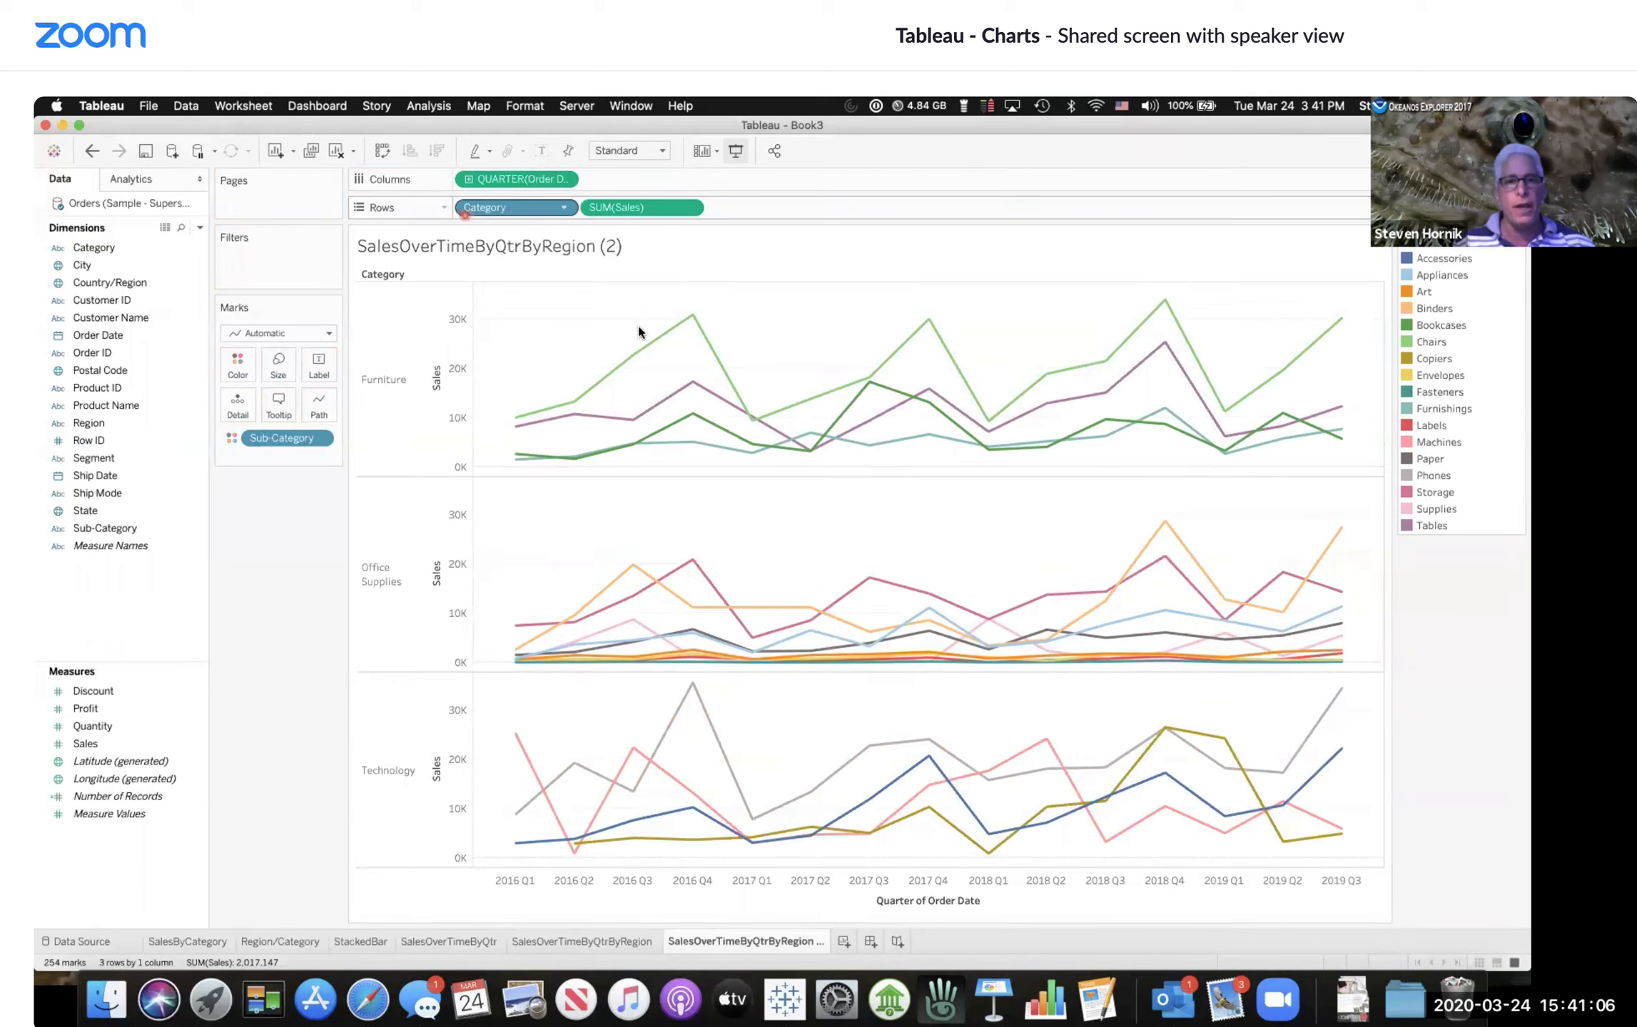
mouse_move(661, 445)
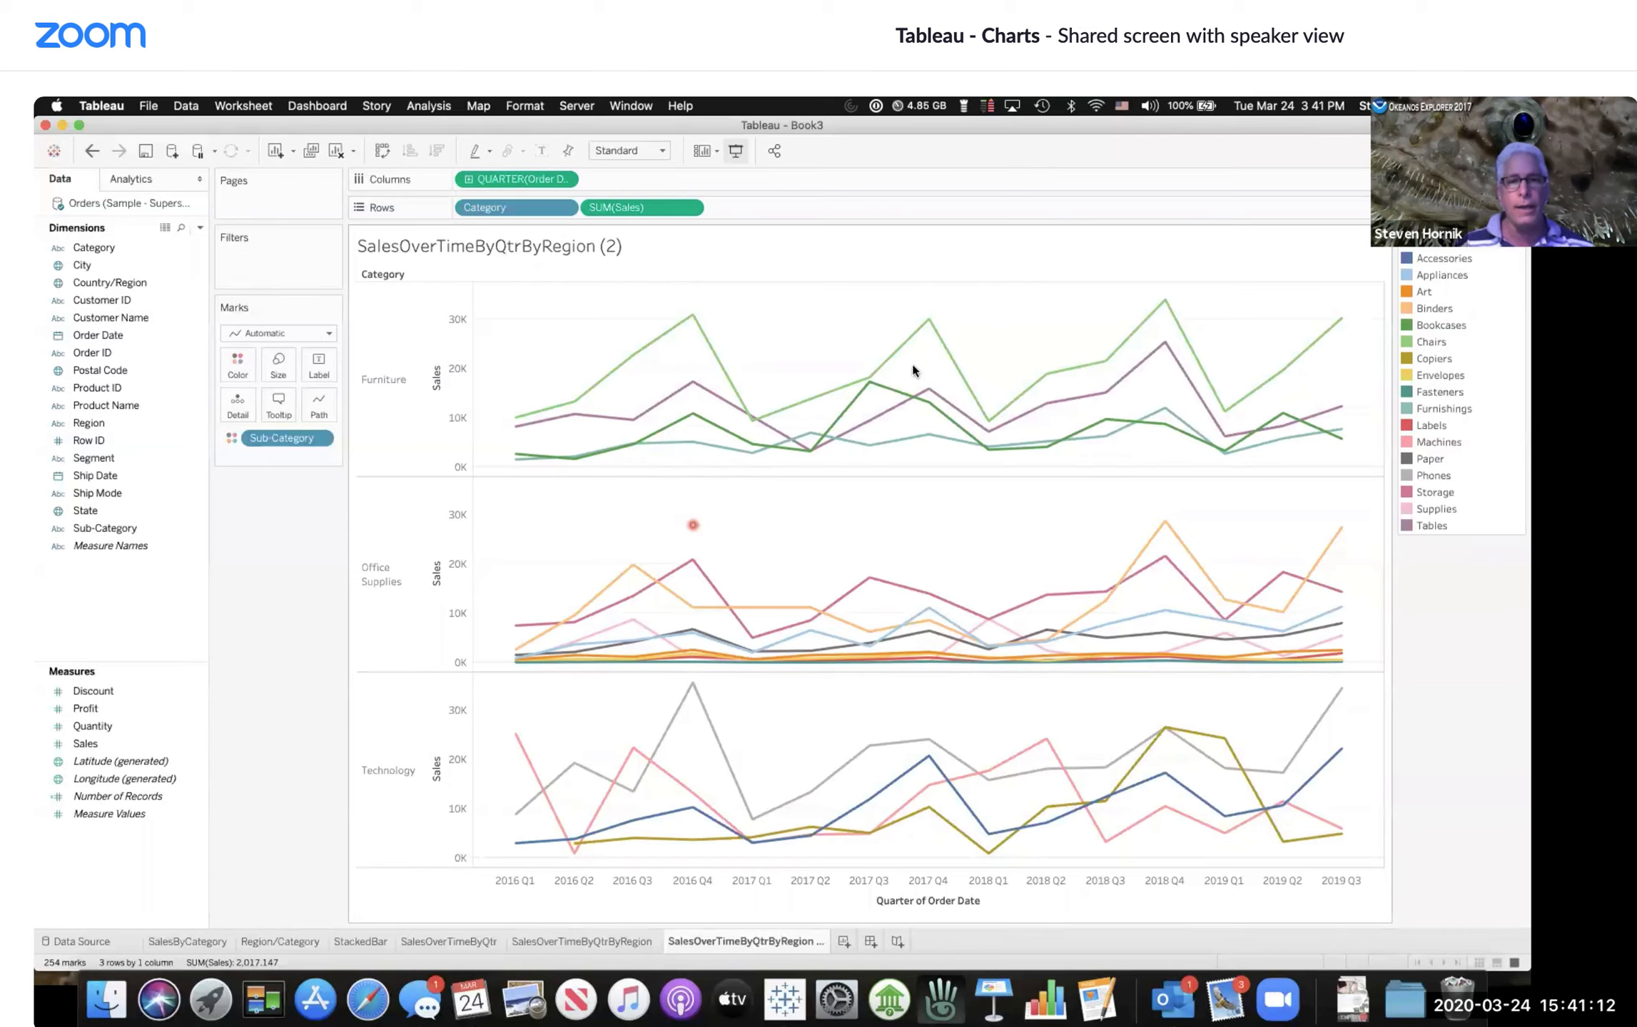
mouse_move(987, 384)
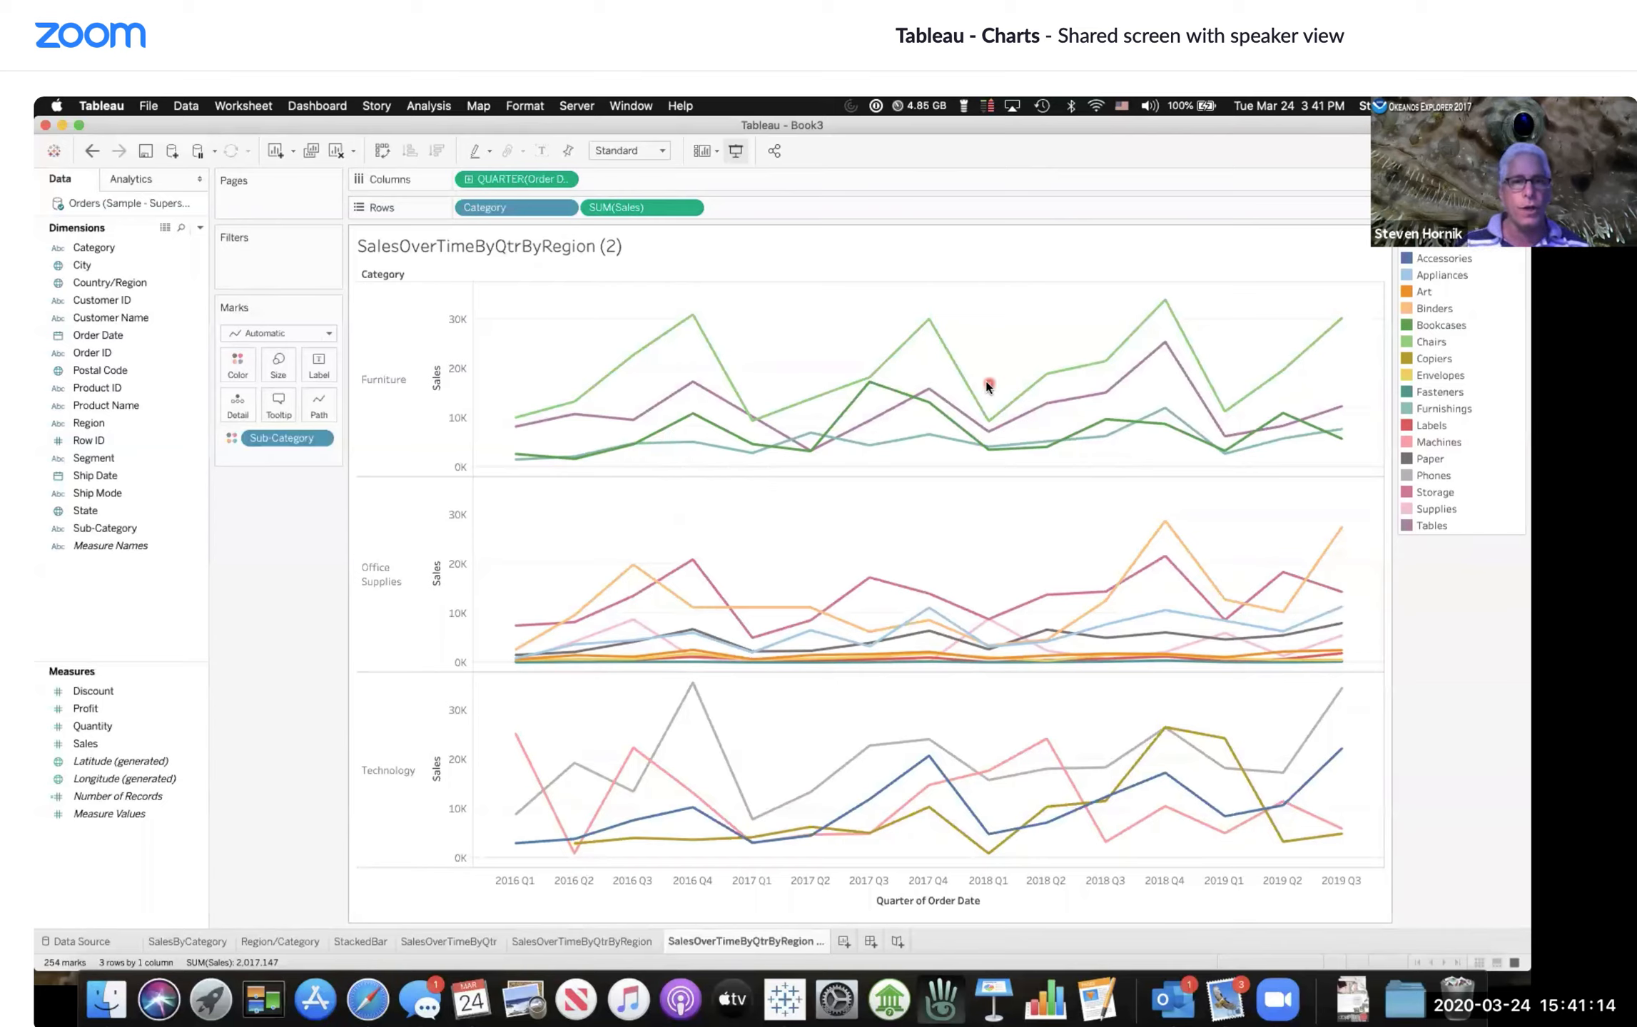
mouse_move(825, 402)
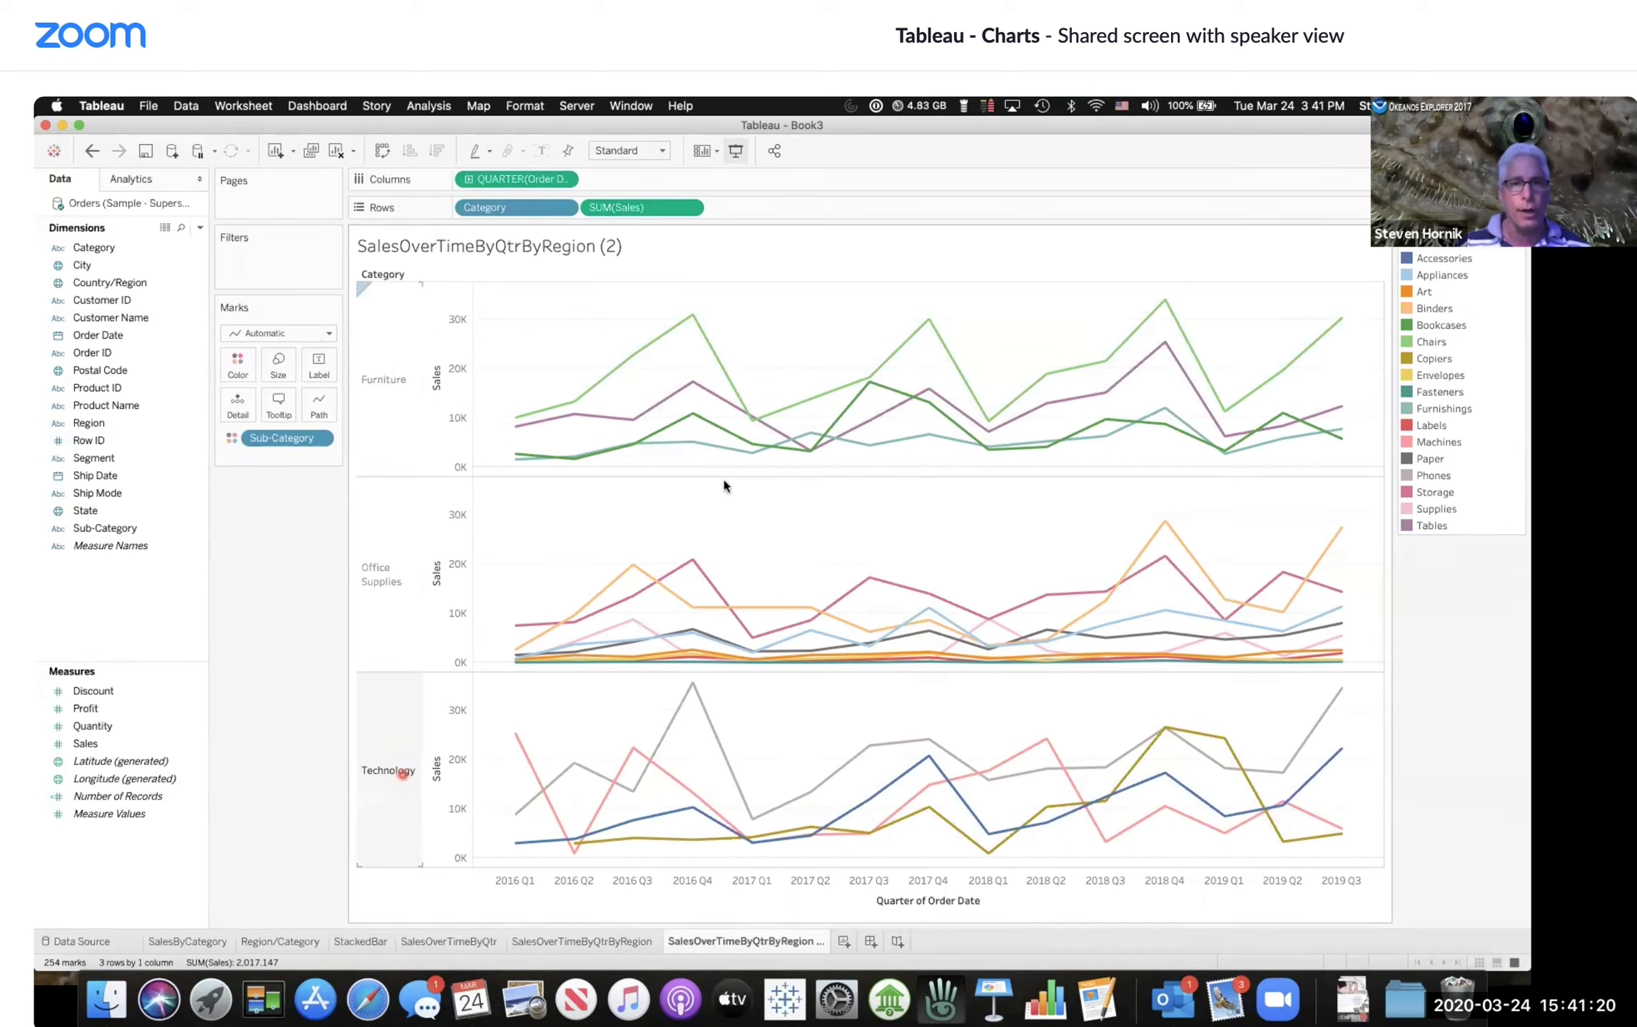
mouse_move(698, 357)
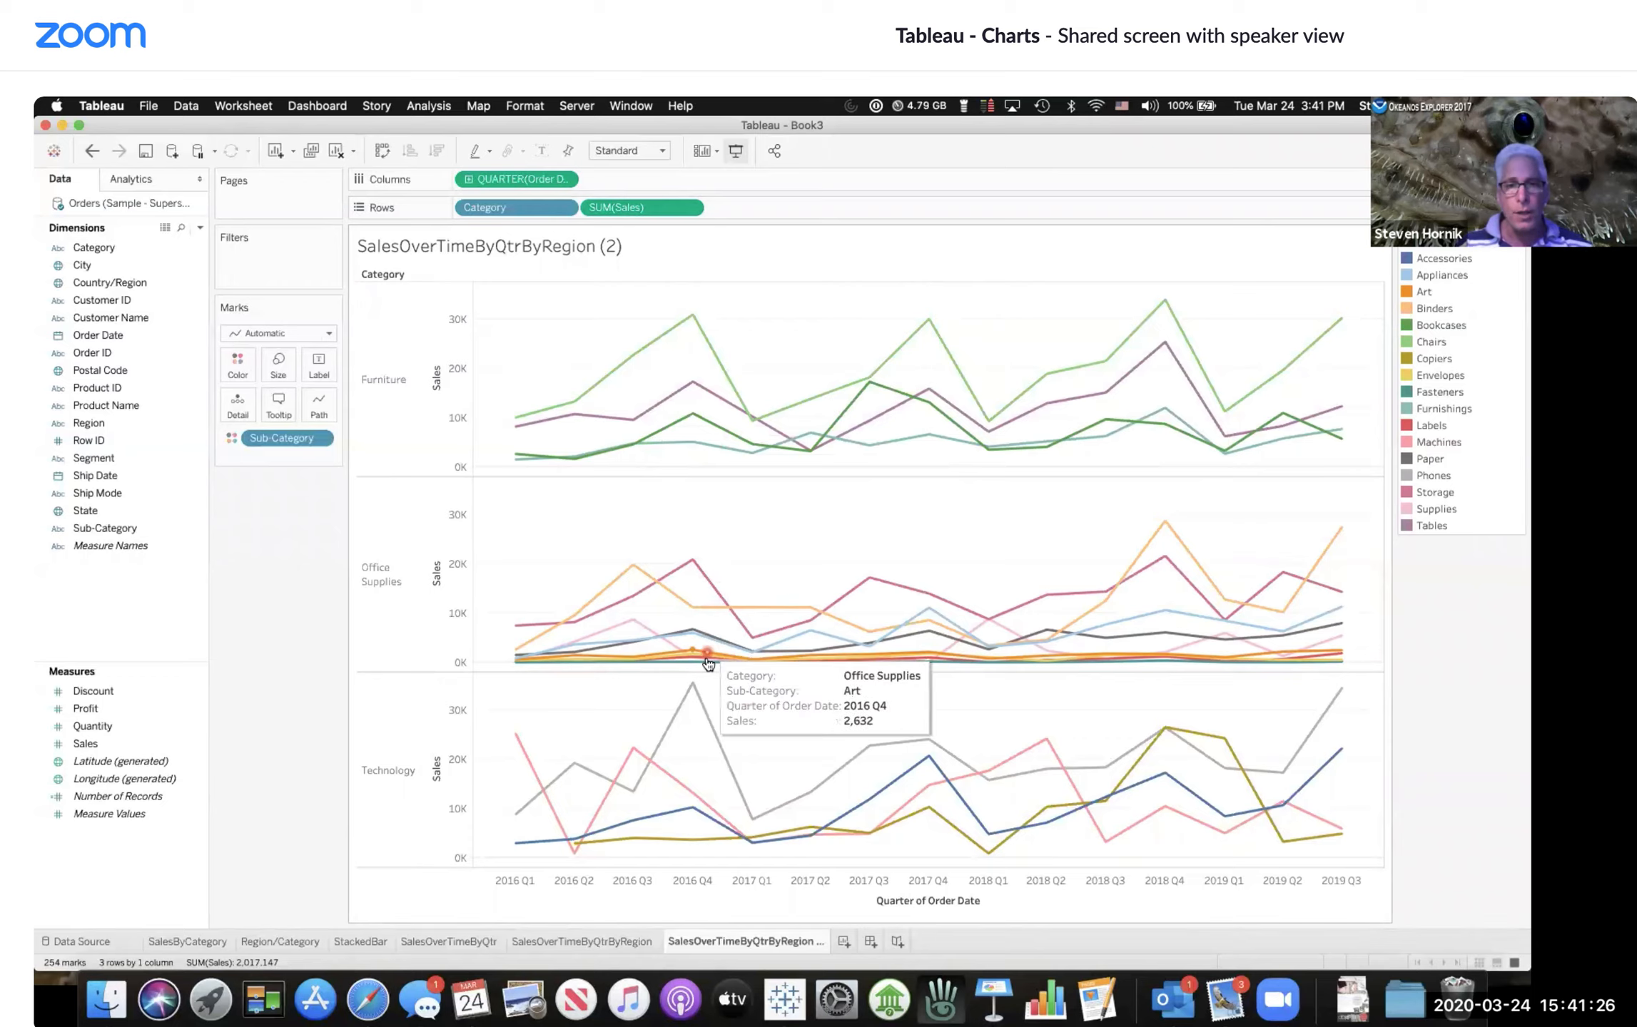
mouse_move(717, 613)
mouse_move(712, 653)
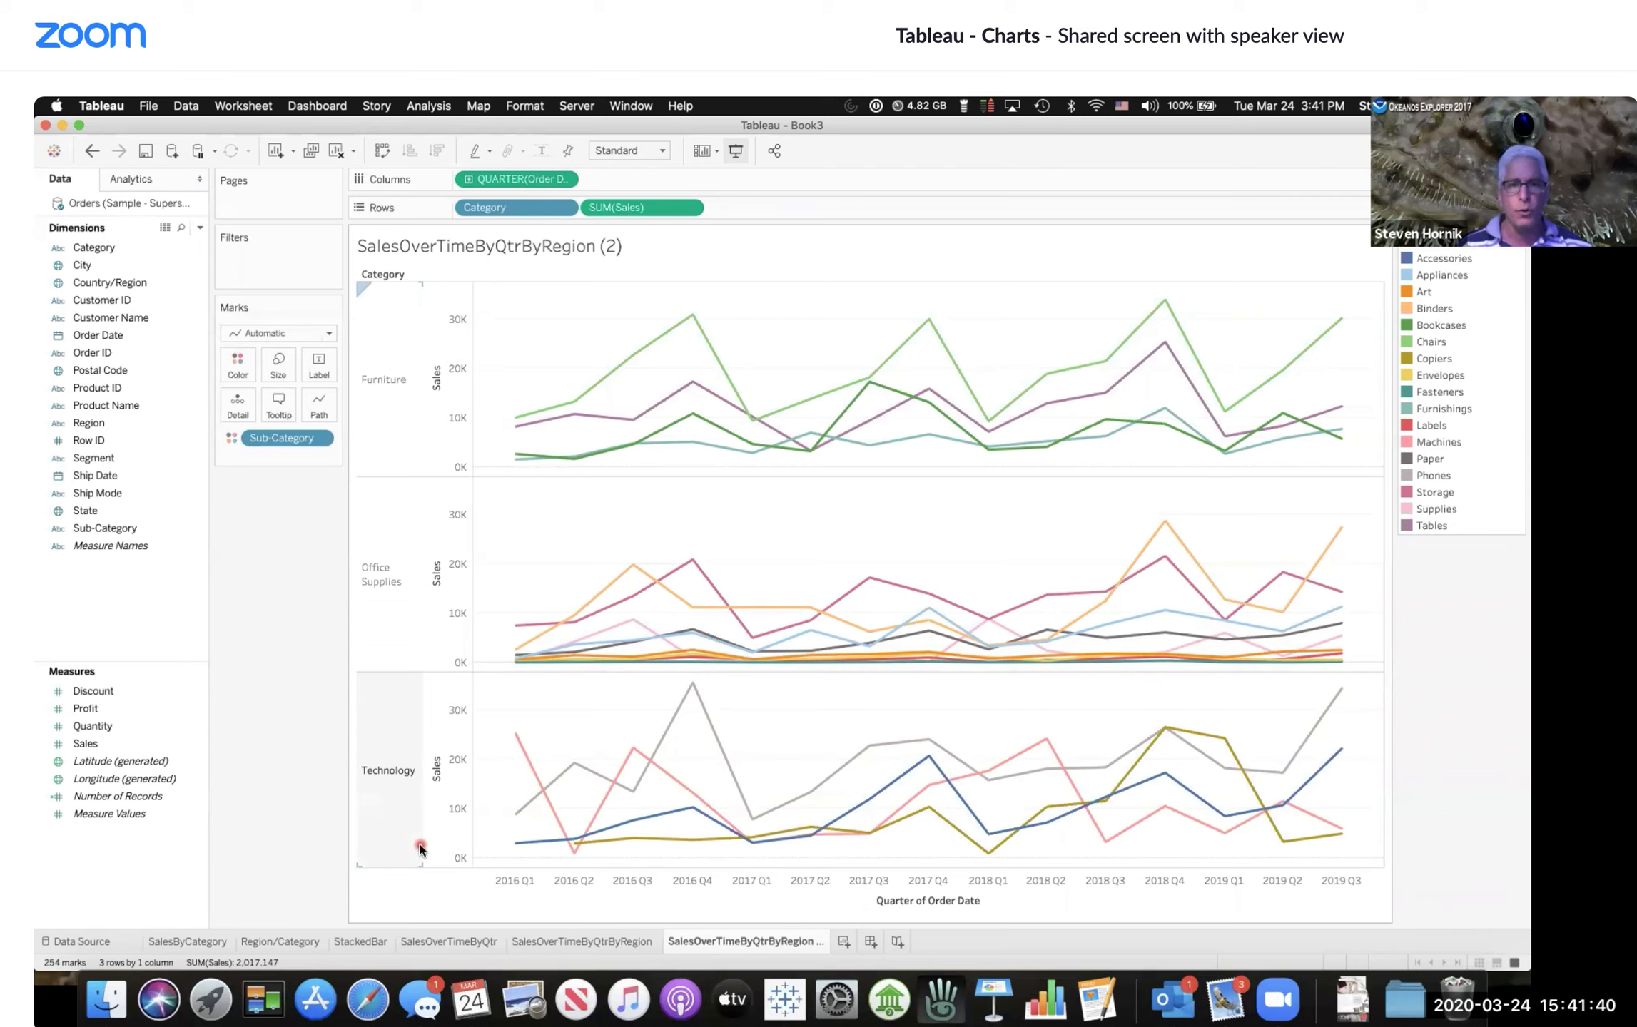
mouse_move(508, 735)
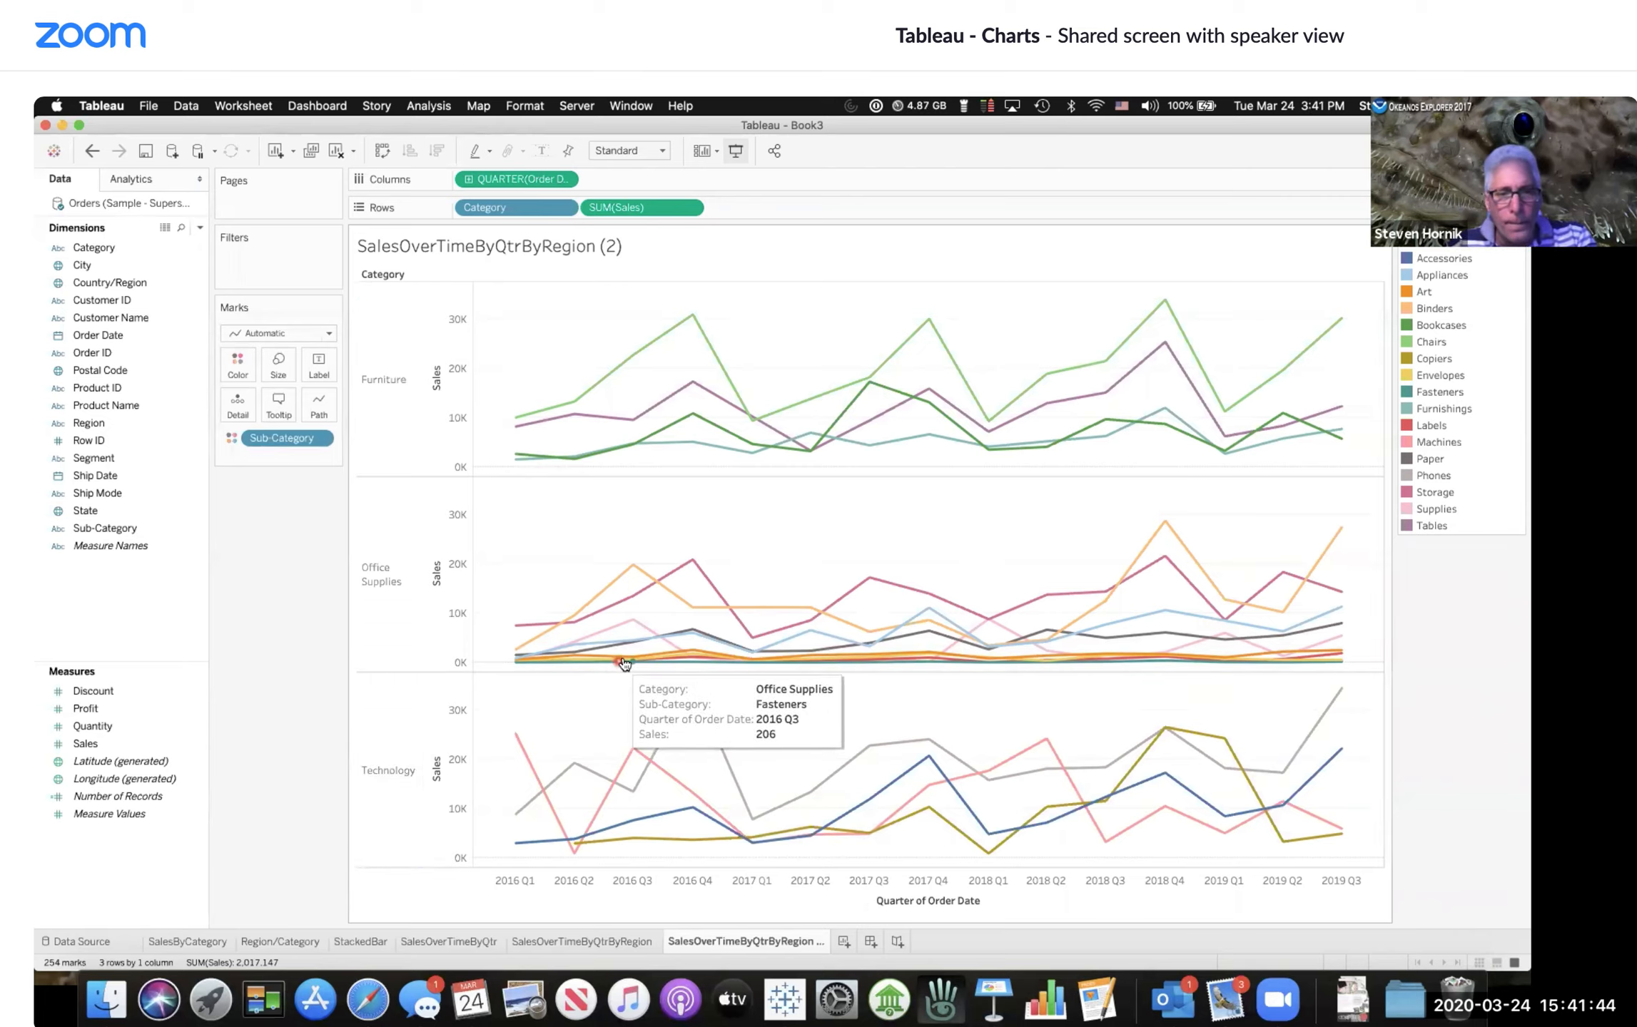
mouse_move(645, 660)
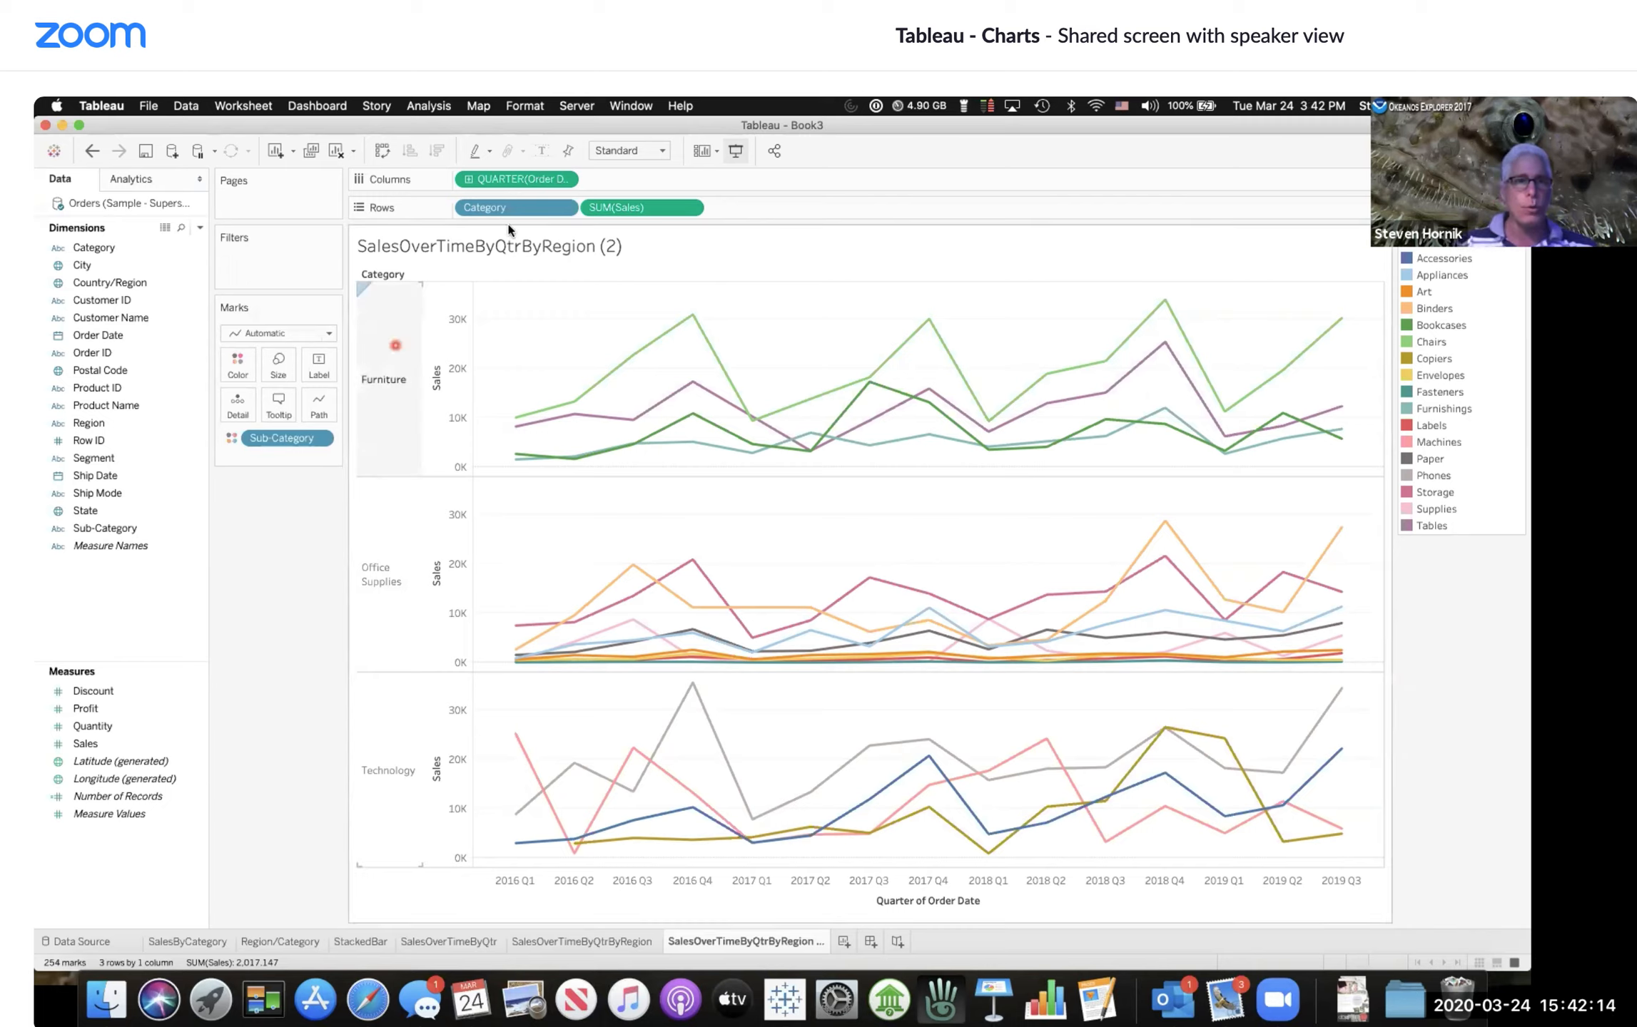
Step: Remove Category from Rows and put it back on Rows
drag(509, 207, 260, 615)
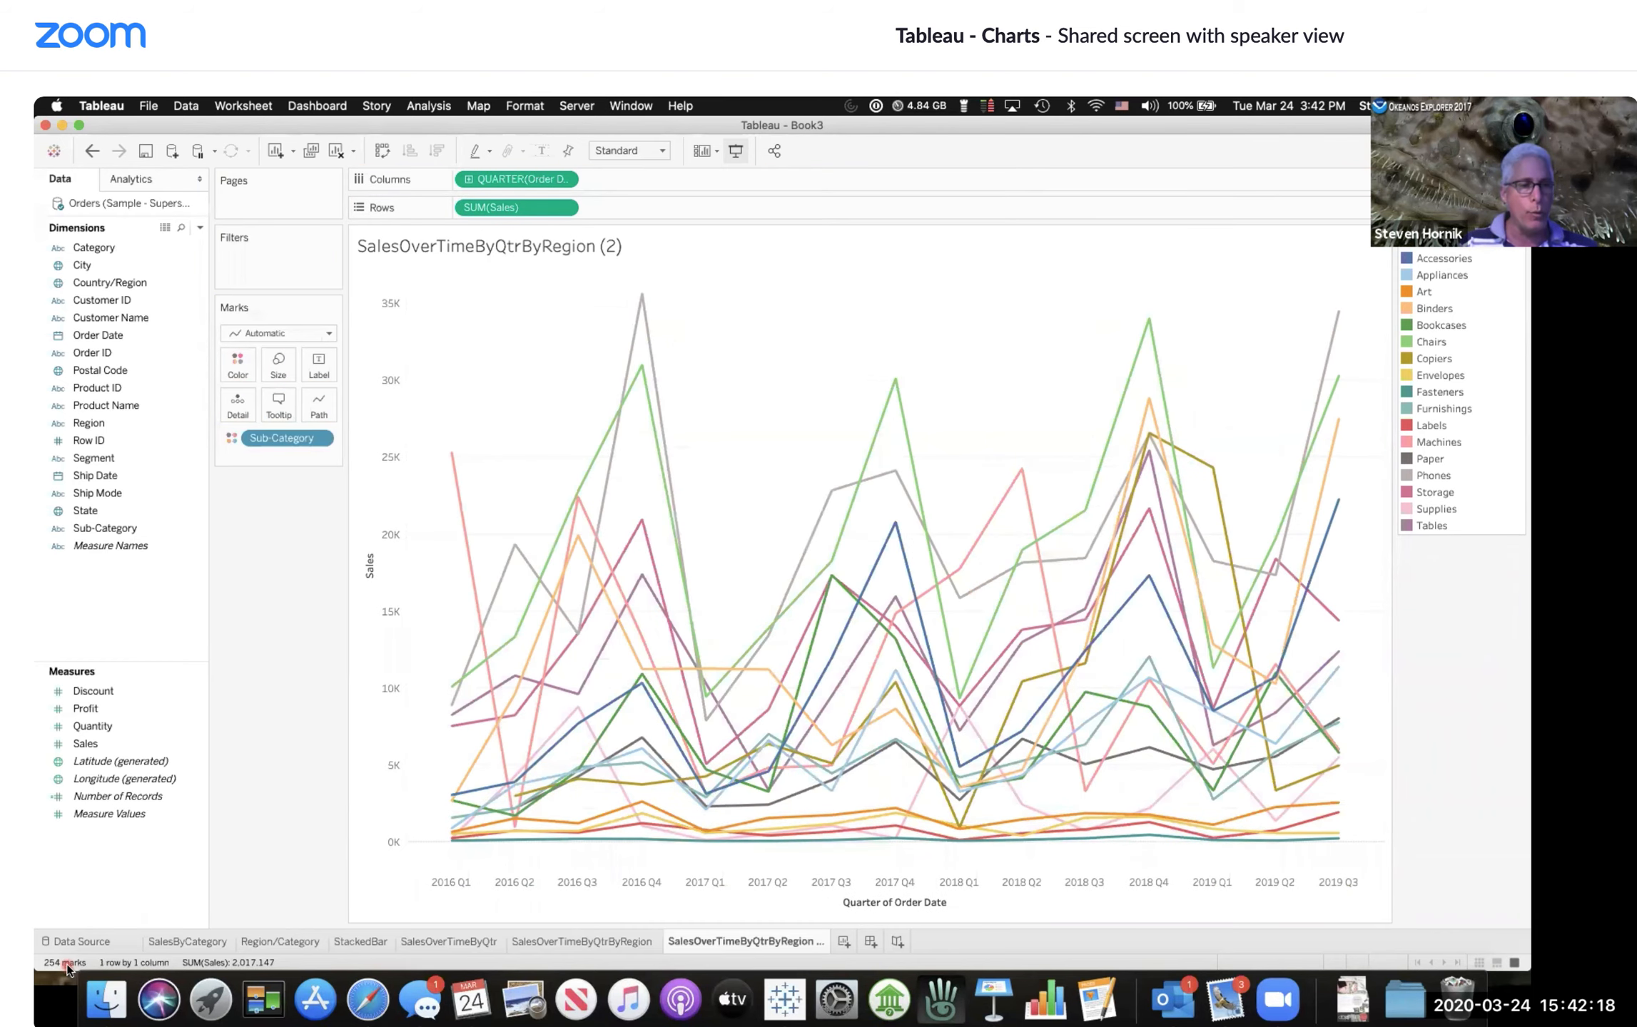
click(84, 949)
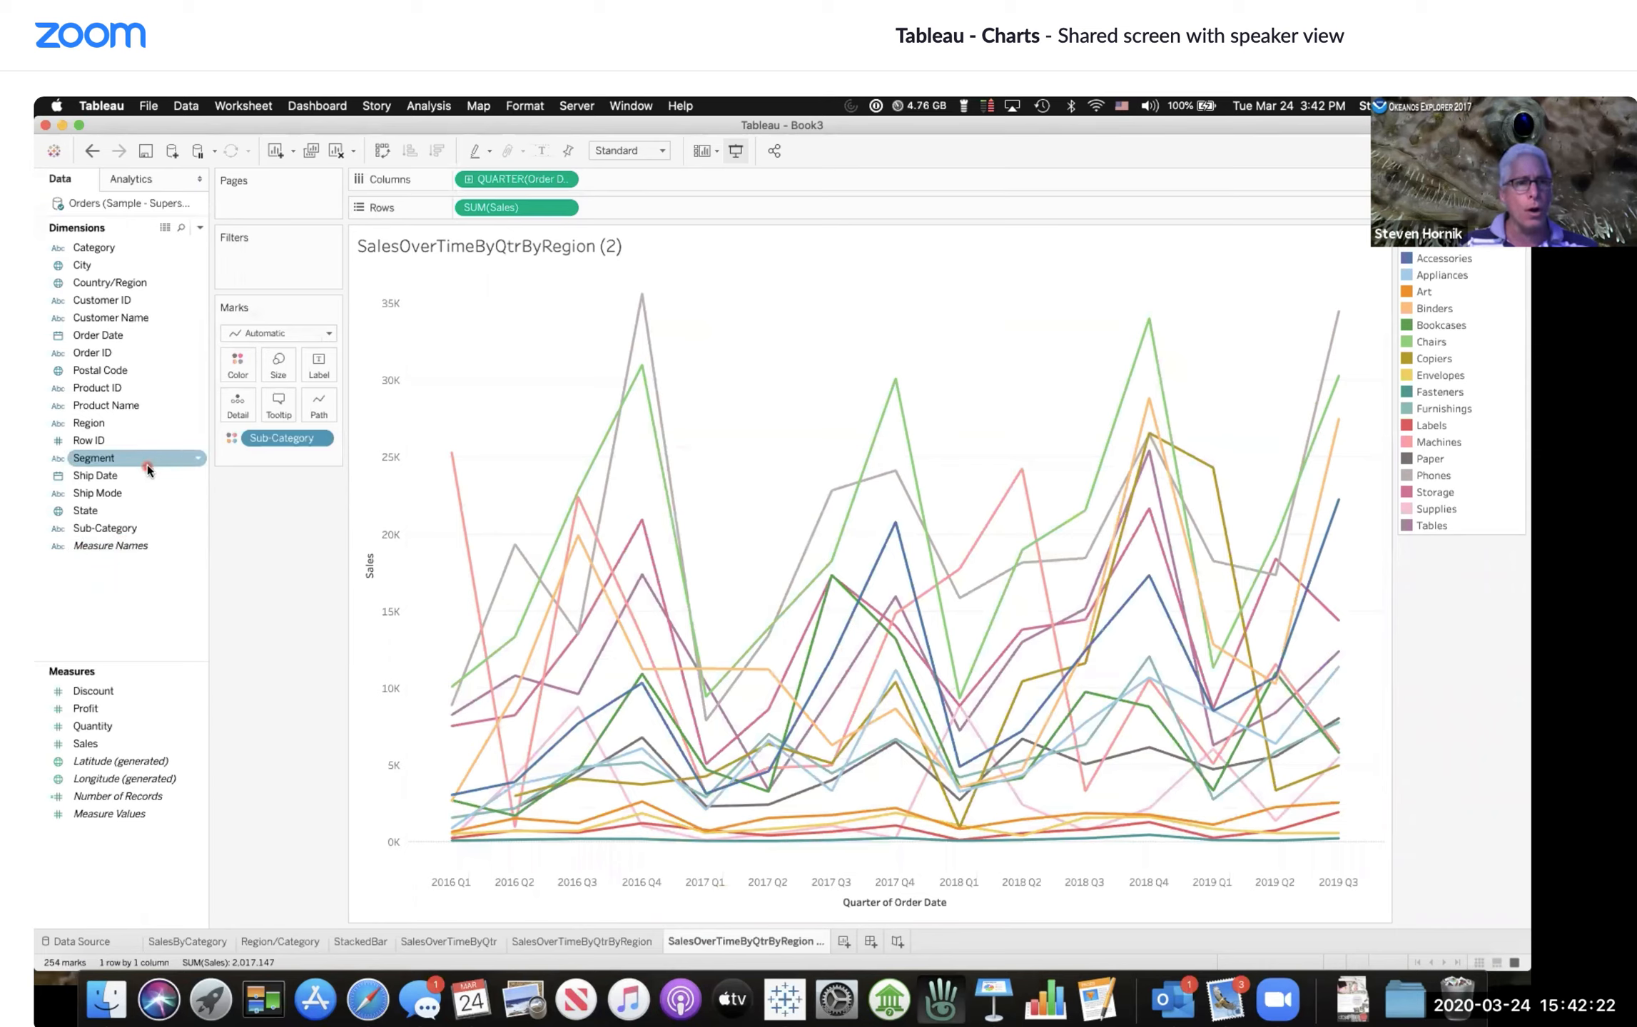
drag(96, 248, 458, 206)
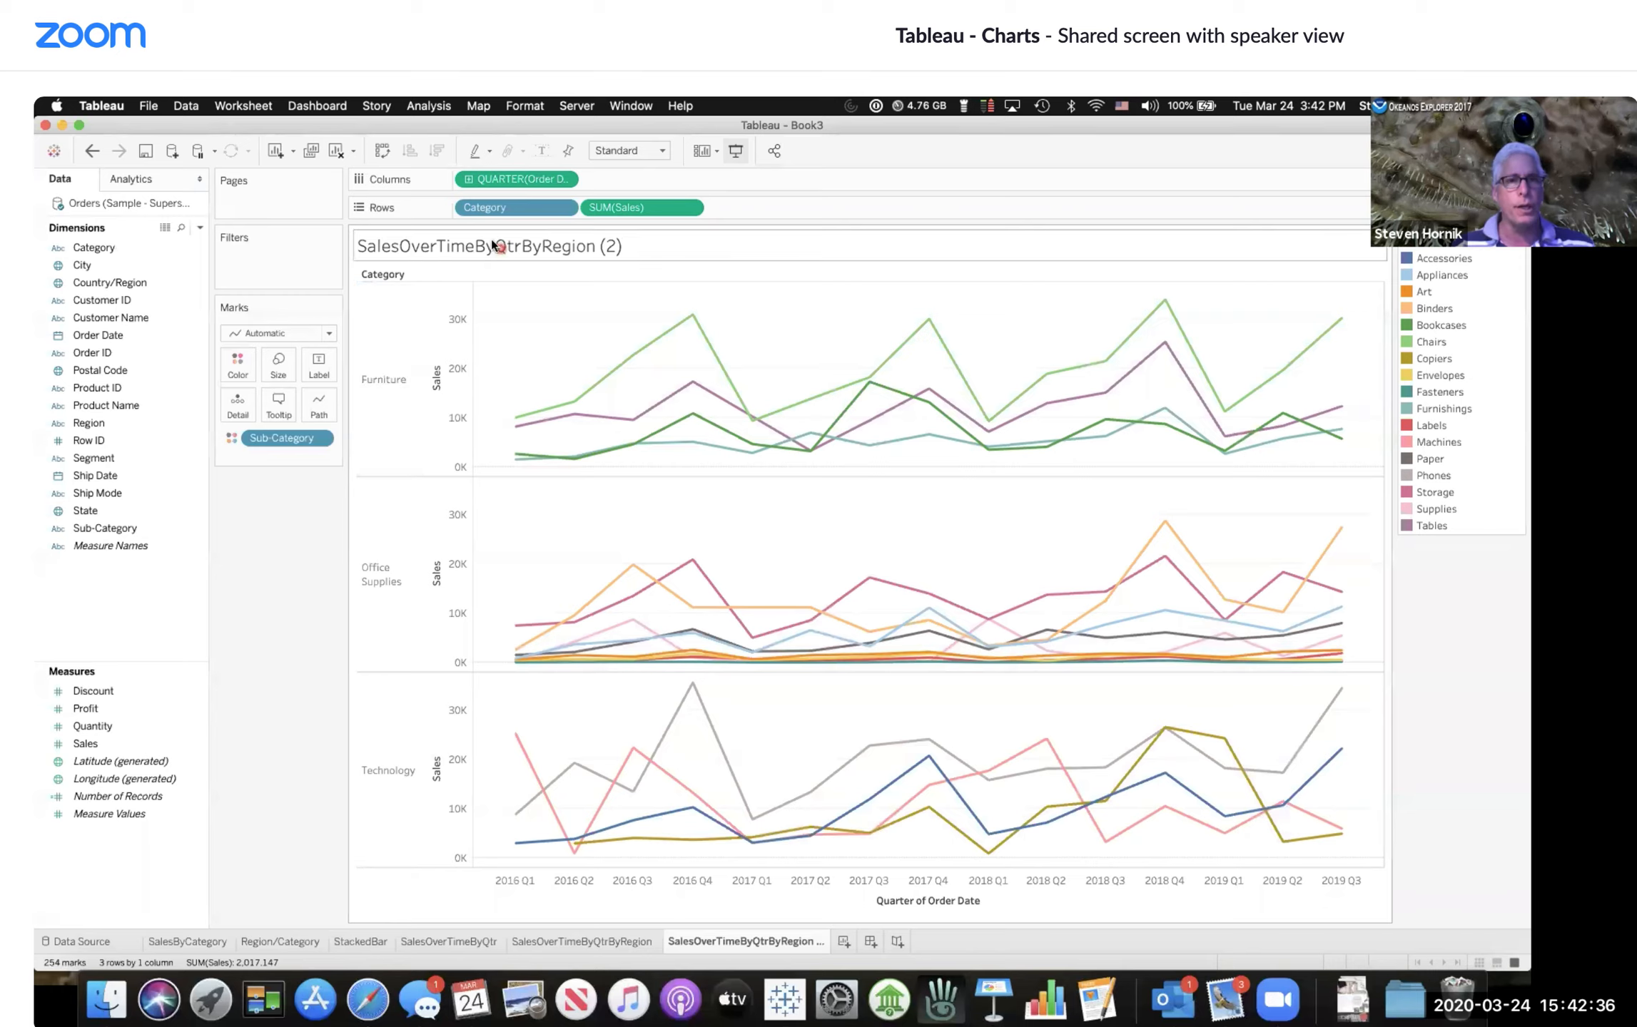
Step: Try replacing Category with Region on Rows, then restore Category
click(369, 256)
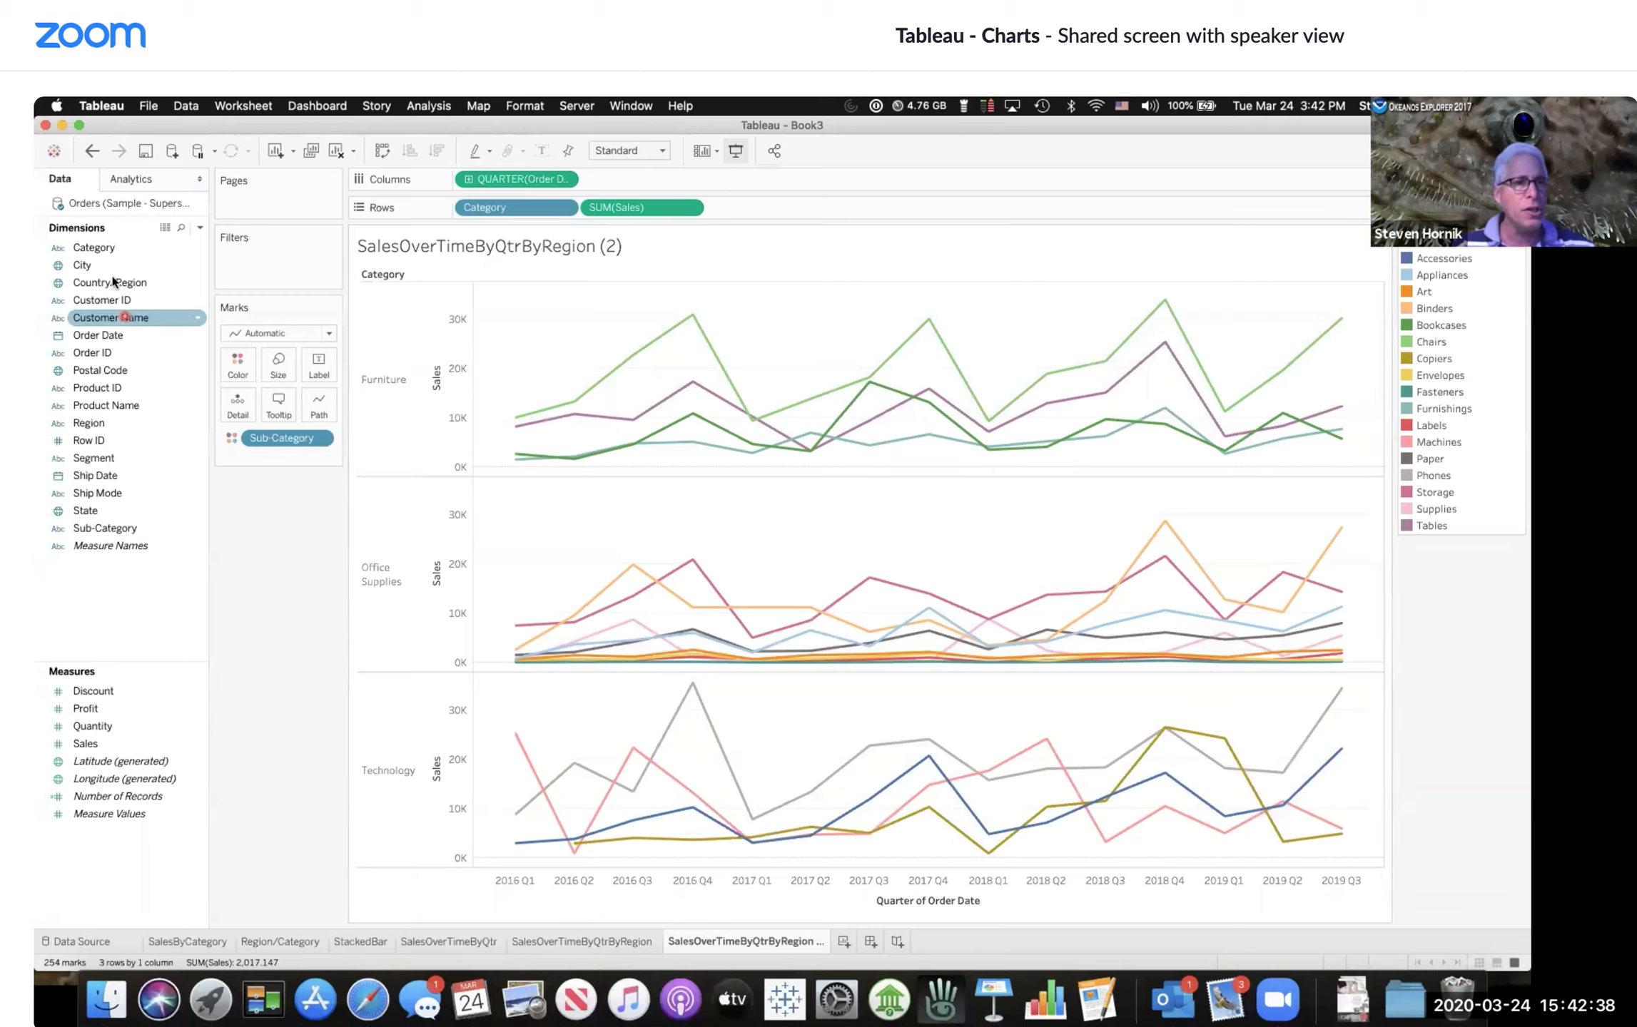
click(97, 386)
drag(100, 424, 468, 205)
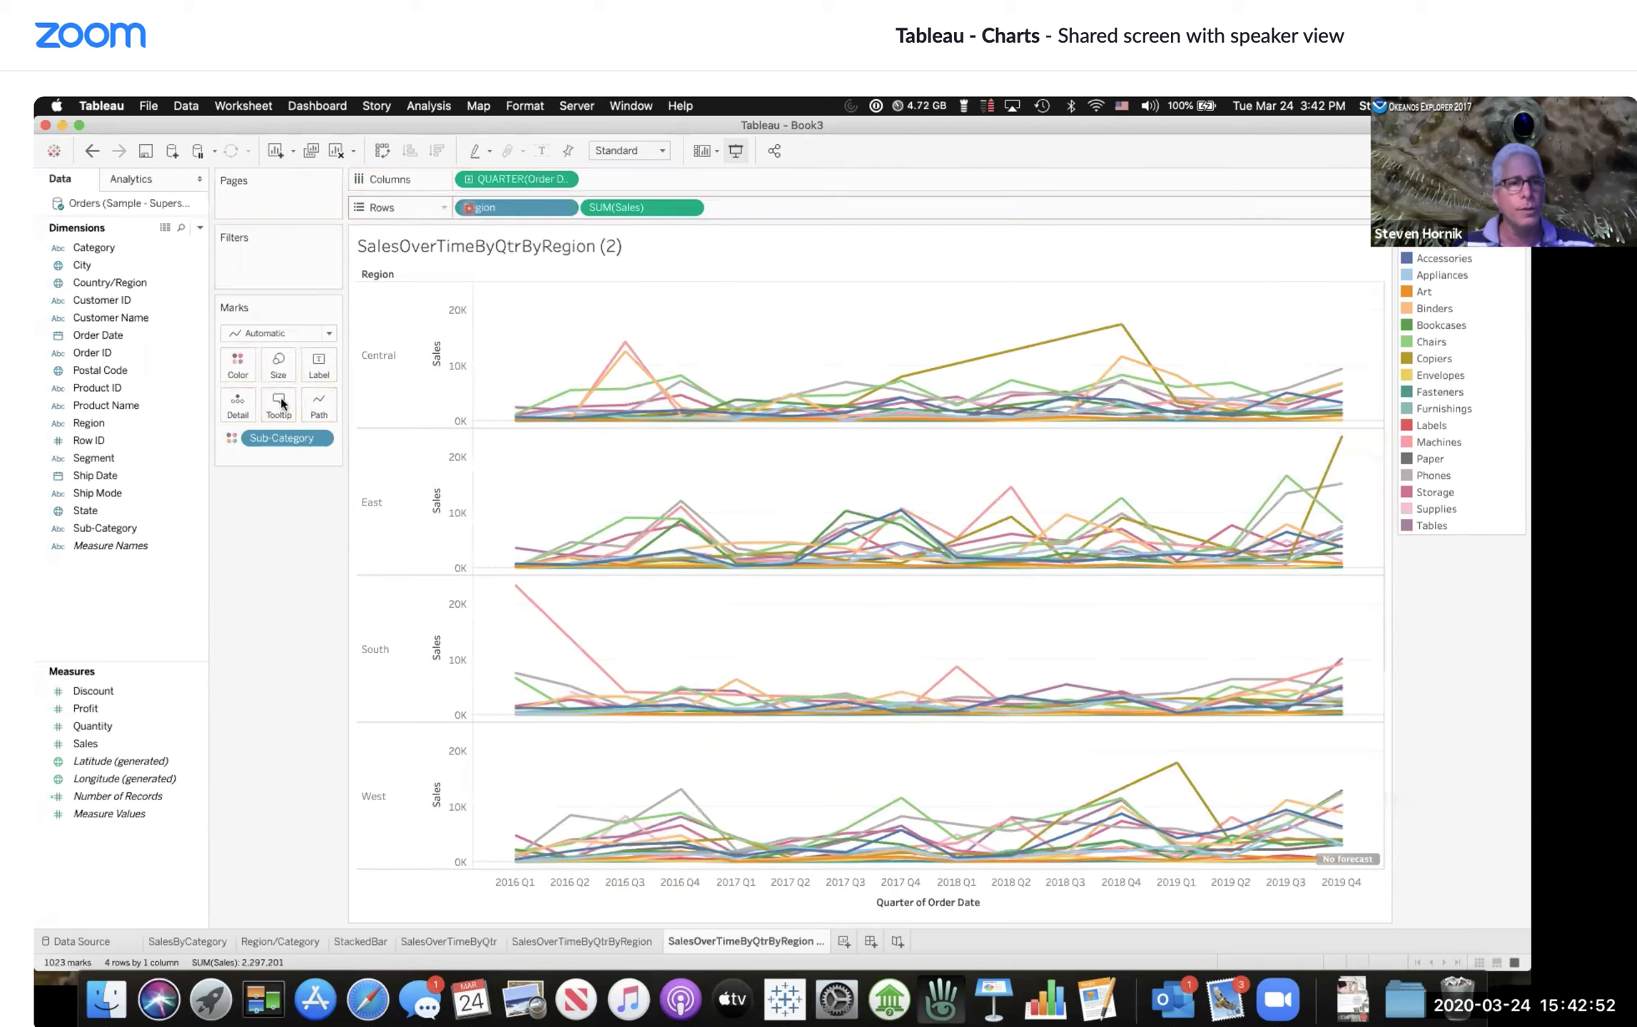
mouse_move(106, 243)
mouse_down()
mouse_move(328, 246)
mouse_move(581, 213)
mouse_move(171, 297)
mouse_move(102, 249)
mouse_move(373, 246)
mouse_move(466, 204)
mouse_up()
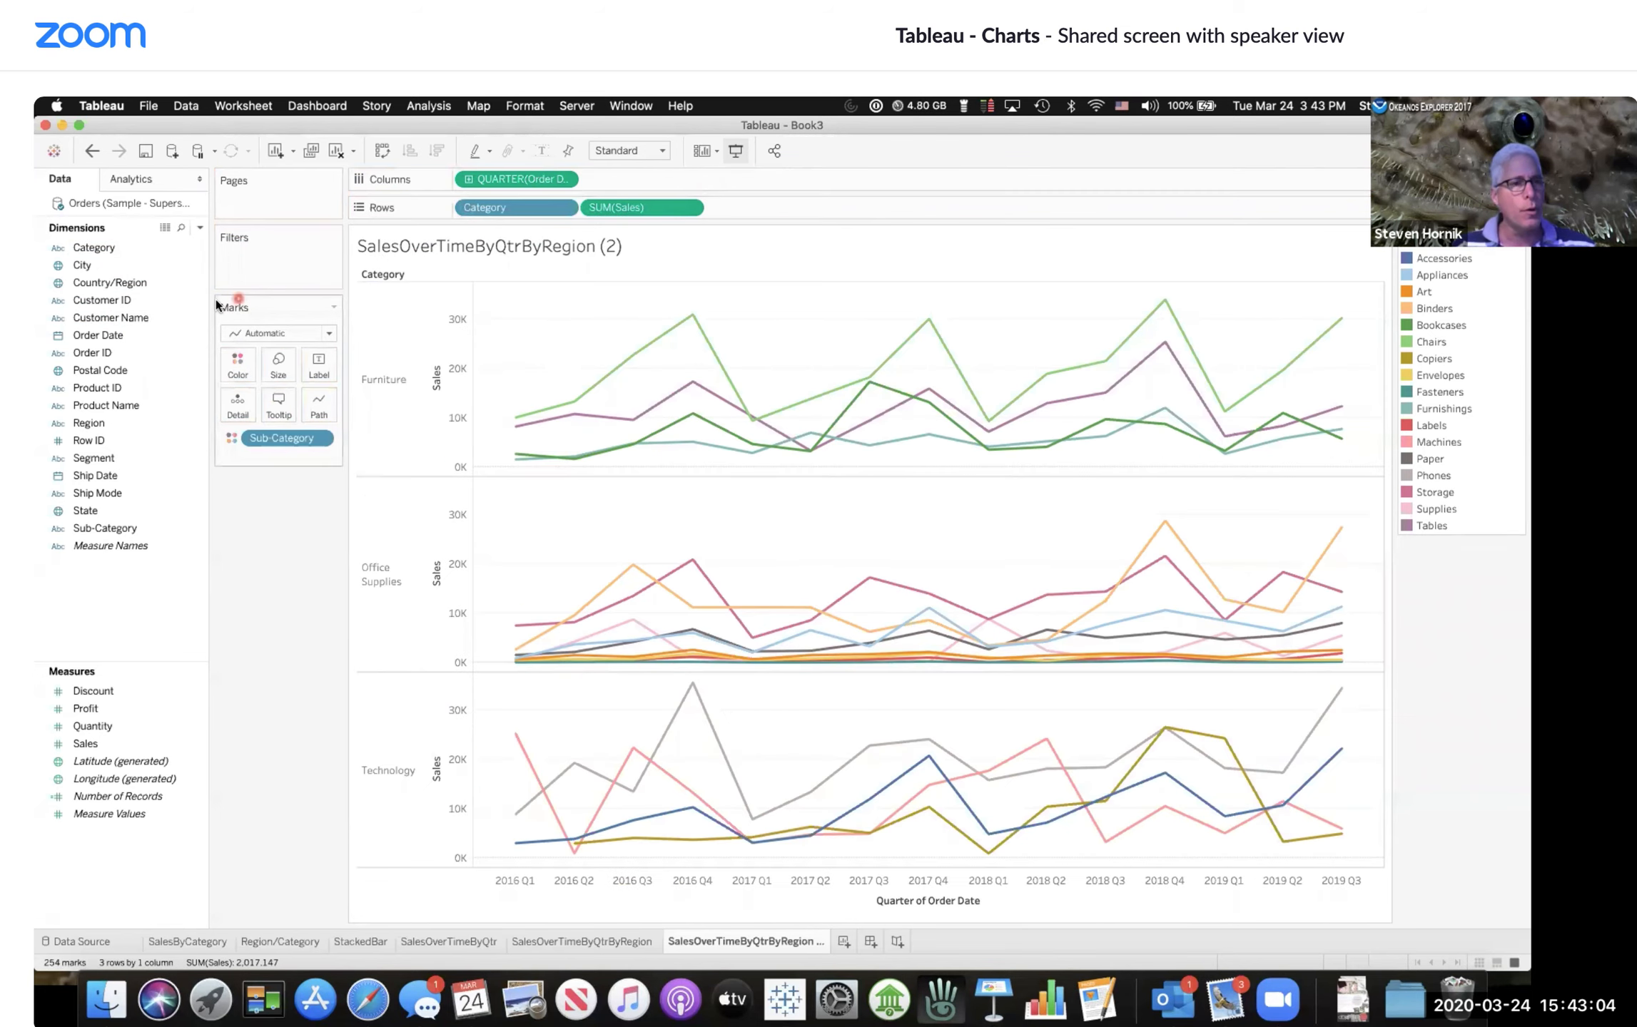
Step: Add Region in front of Category on Rows, then remove it again
click(89, 370)
drag(98, 423, 456, 211)
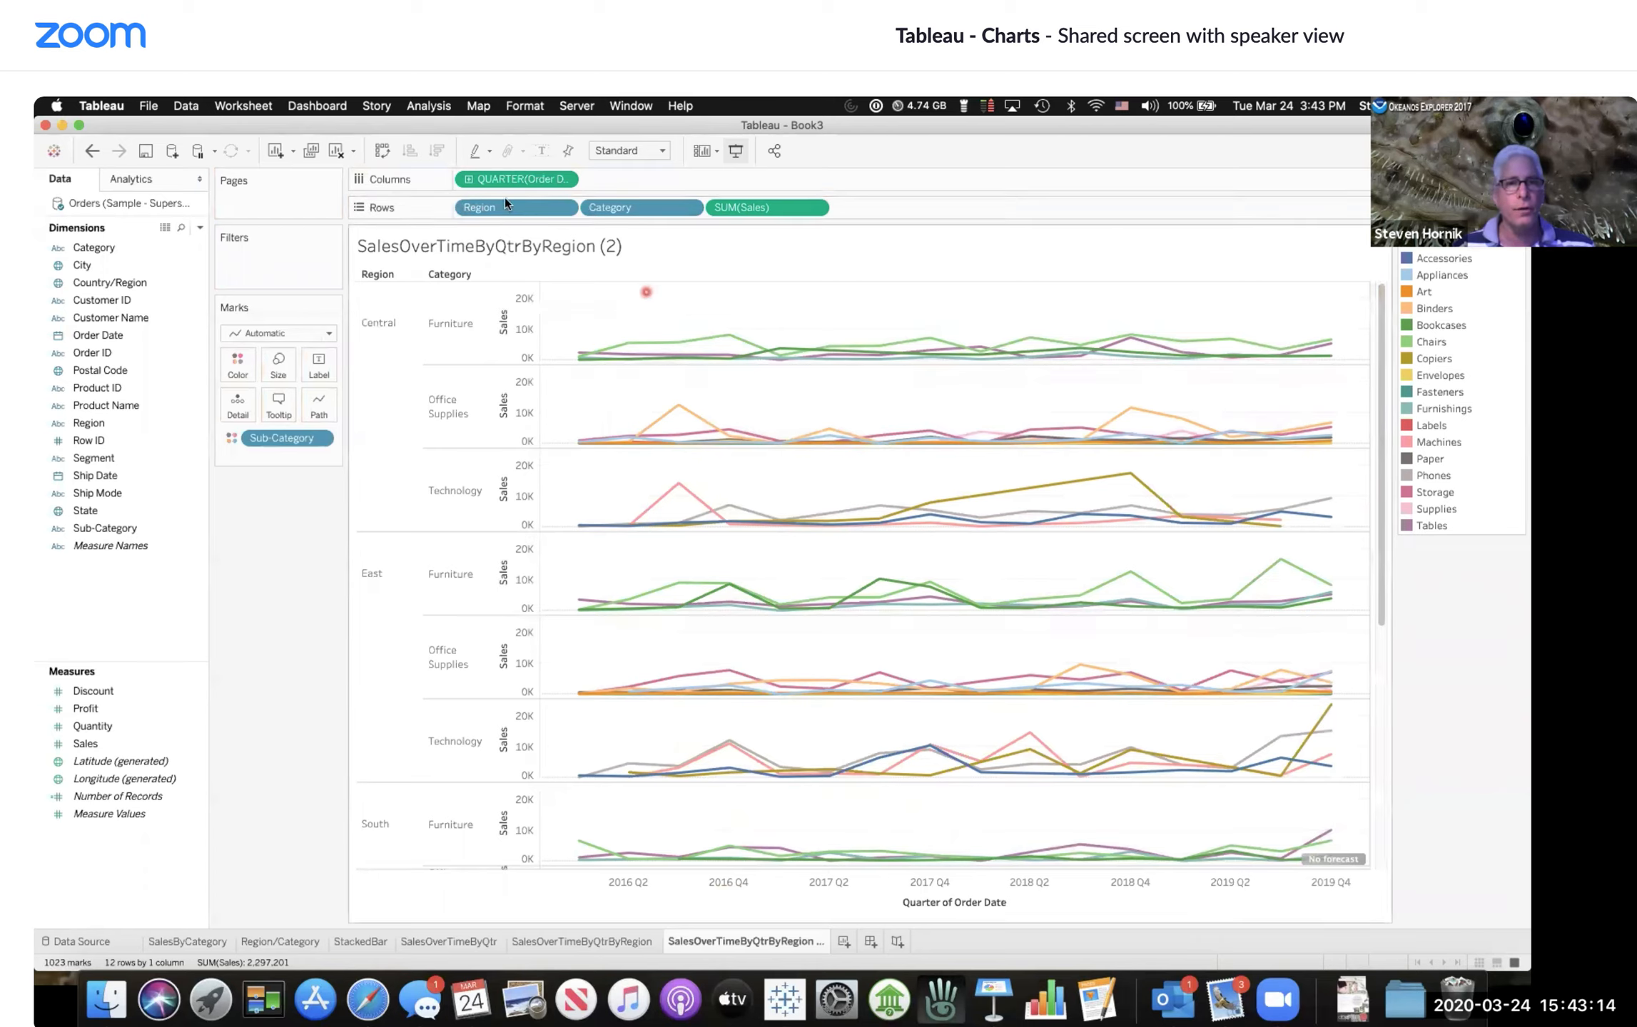
drag(497, 204, 254, 563)
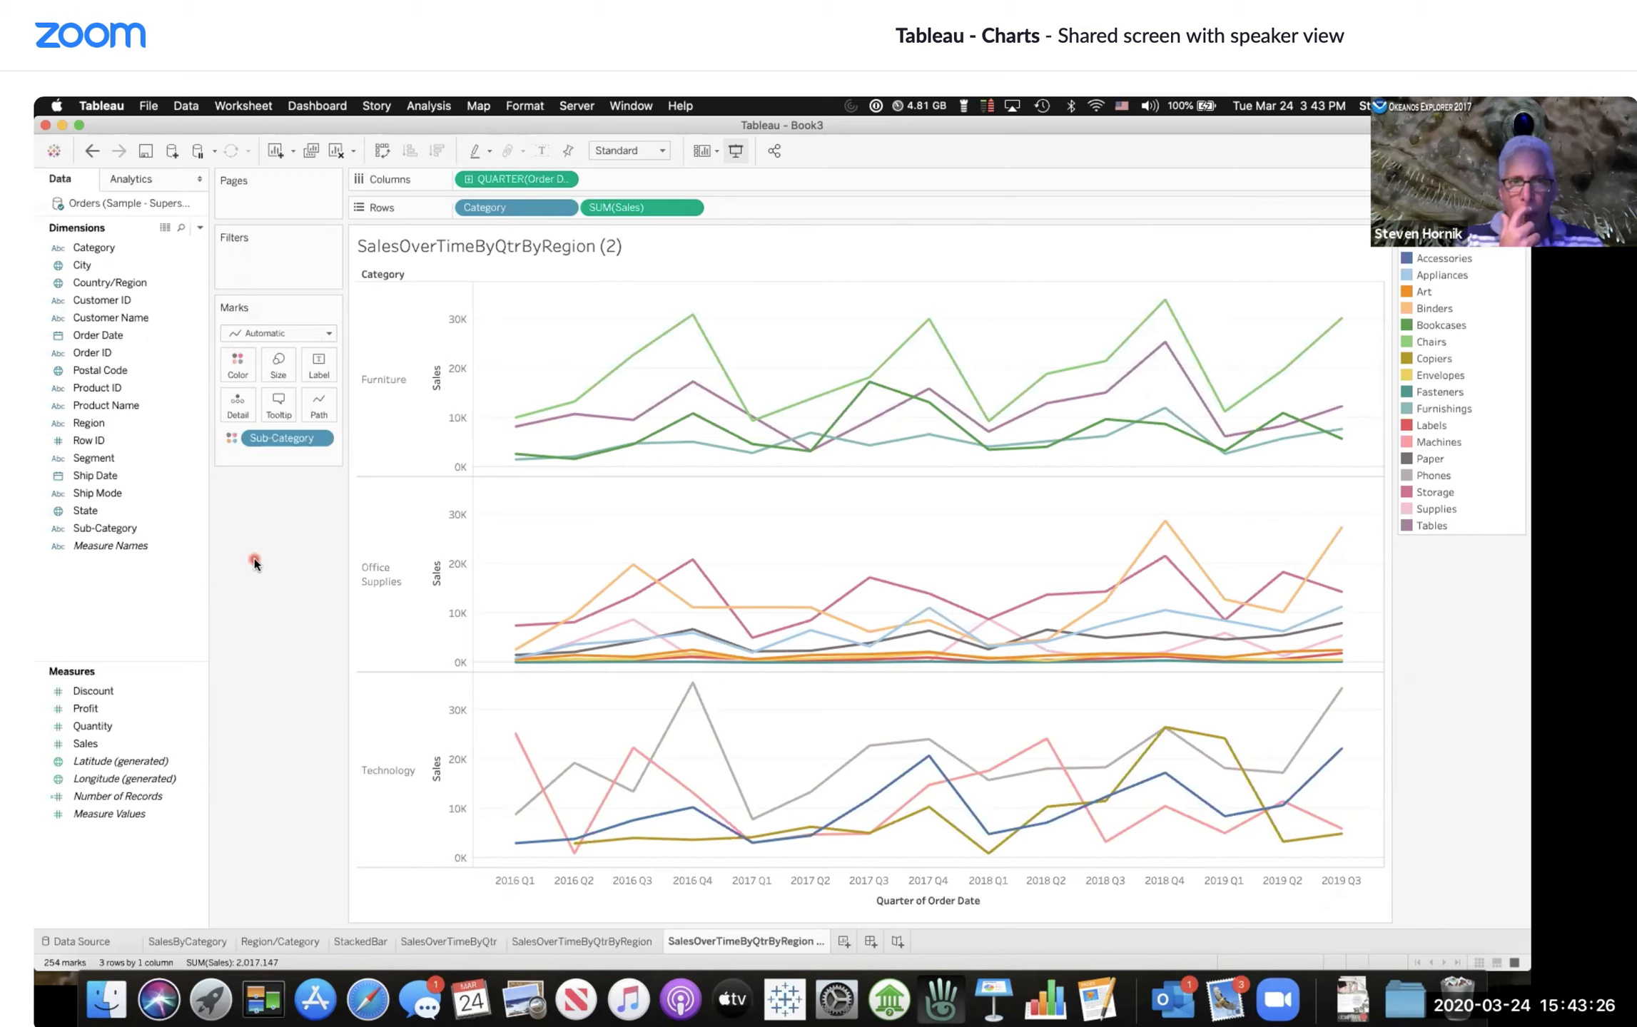
Step: Rename the sheet SalesOverTimeByQtrBySubCategory
click(801, 943)
double_click(801, 943)
click(801, 942)
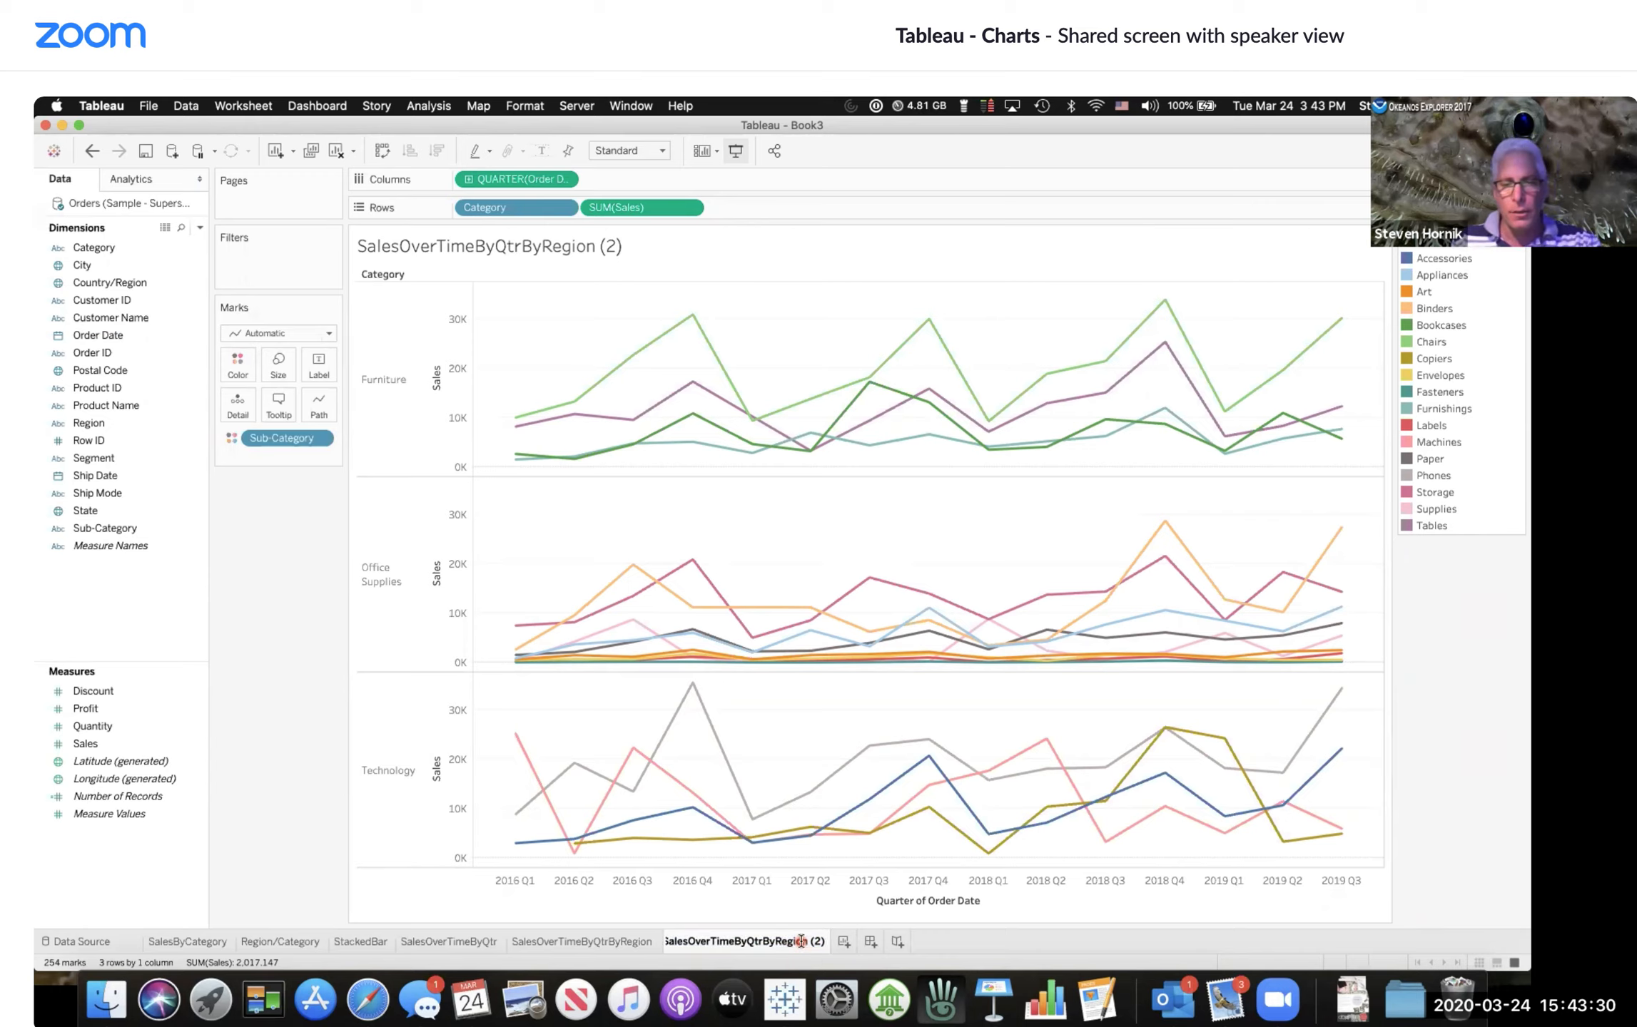
key(BackSpace)
key(BackSpace)
key(BackSpace)
key(BackSpace)
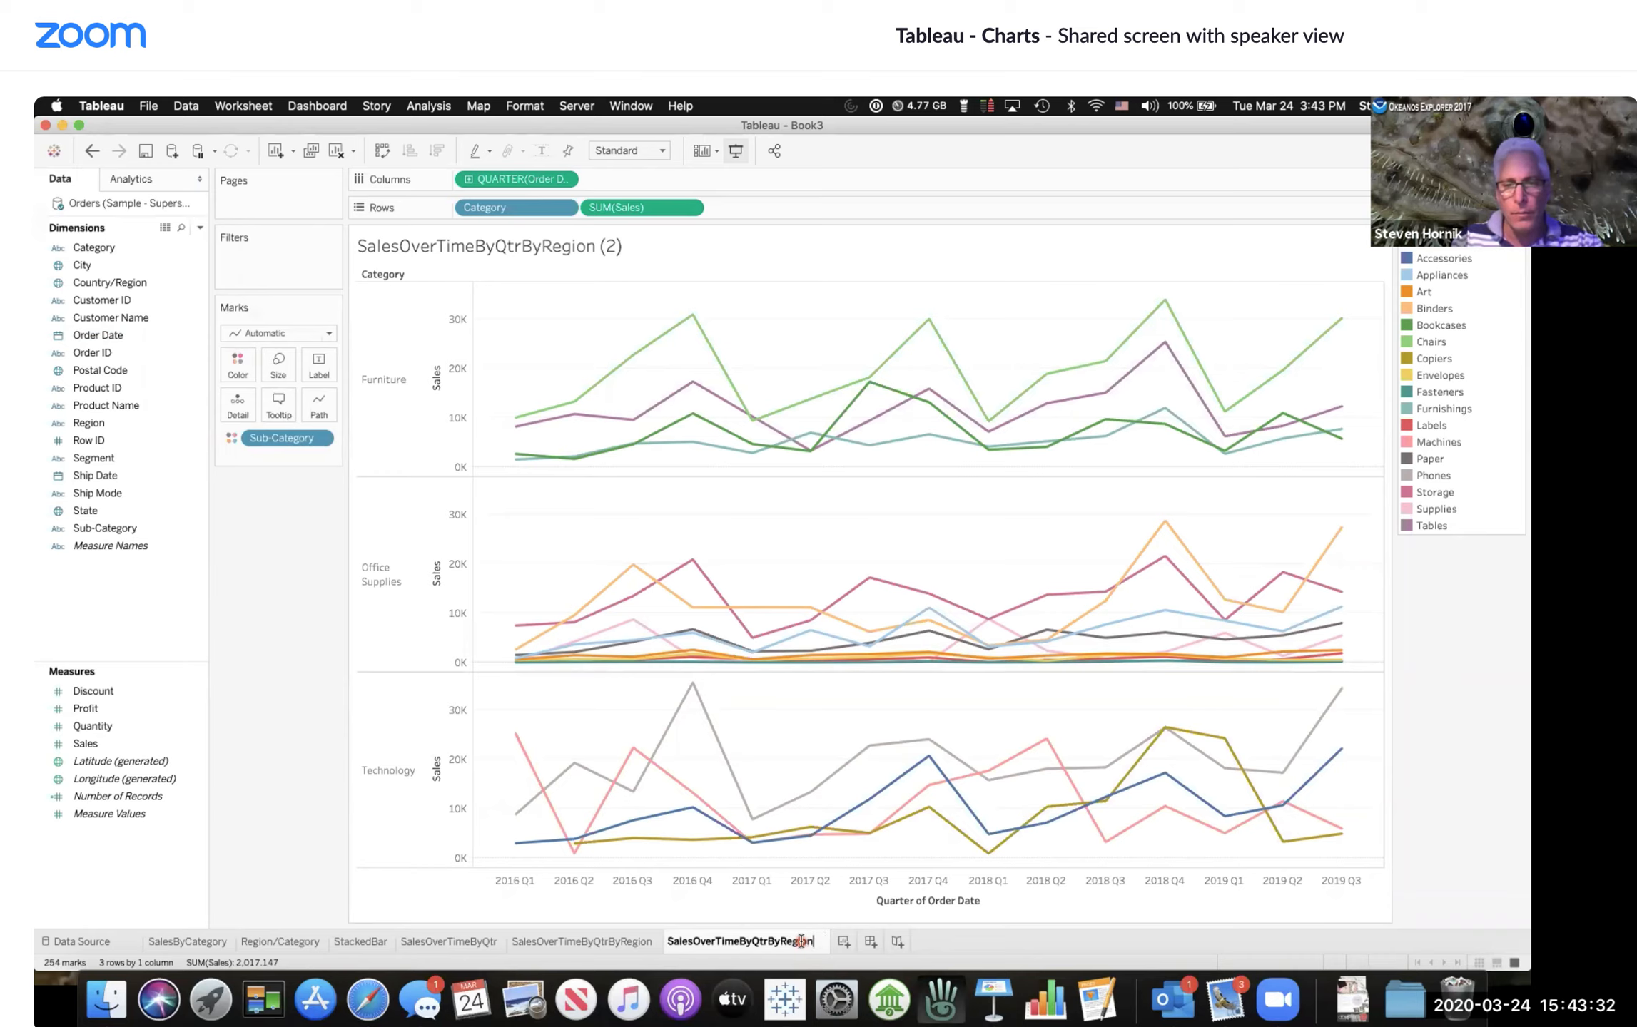
key(BackSpace)
key(BackSpace)
key(BackSpace)
text(Su)
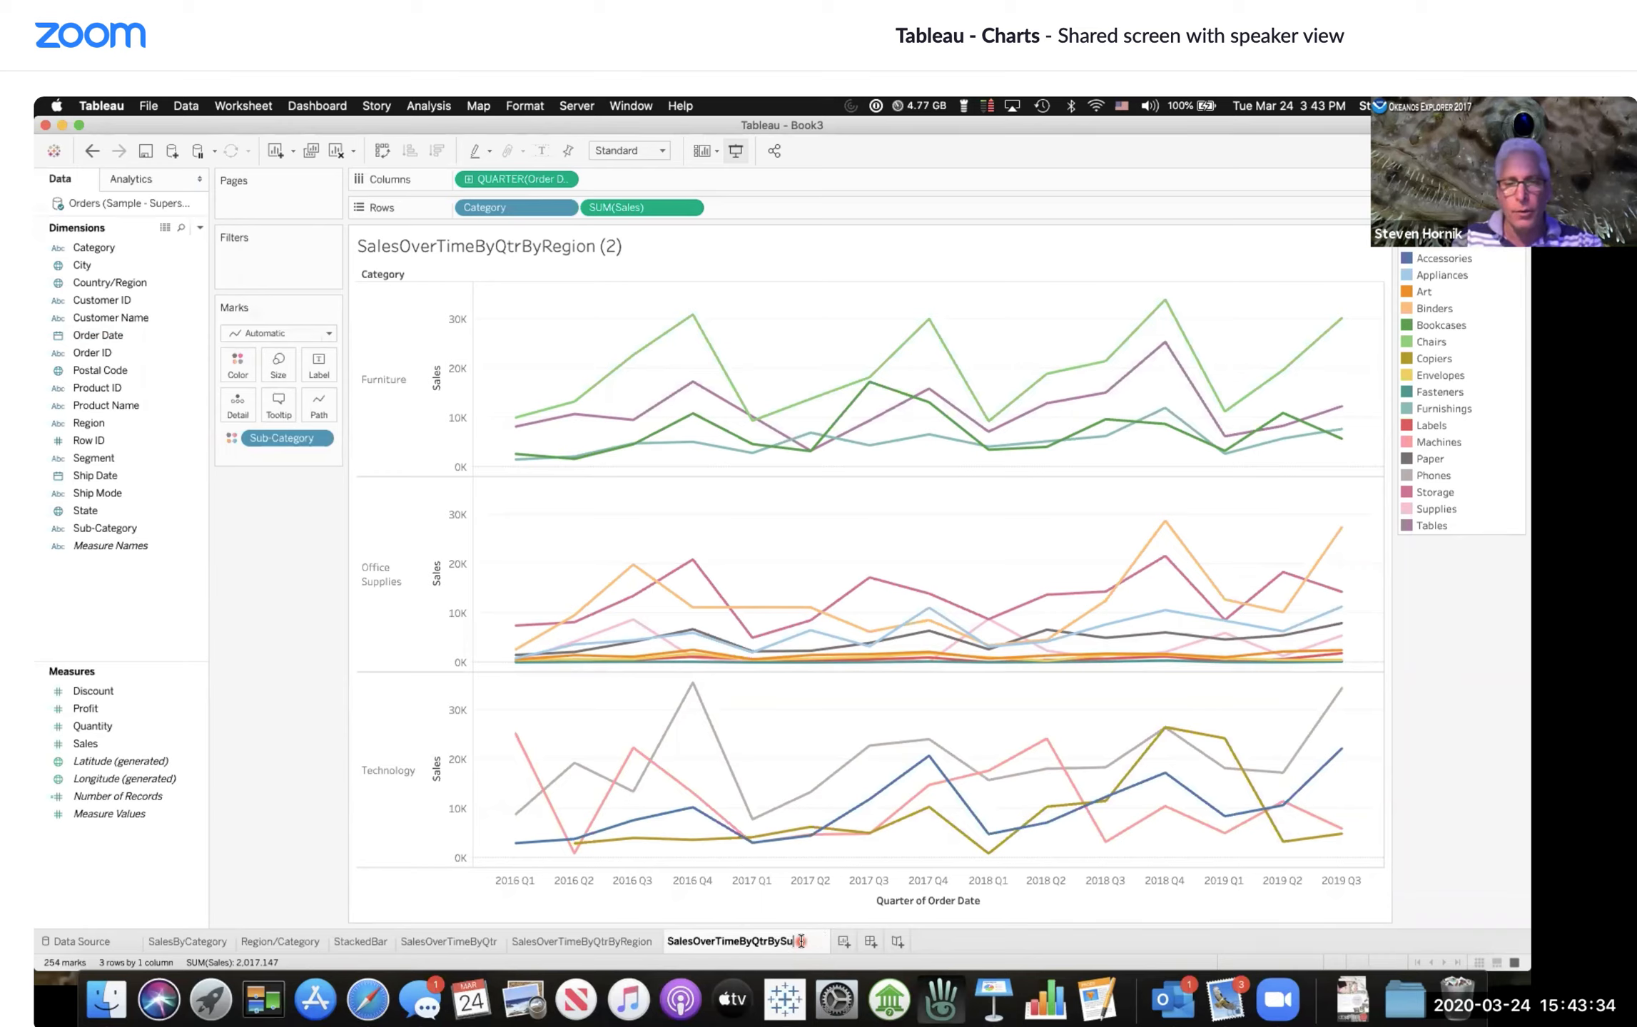
text(bCategory)
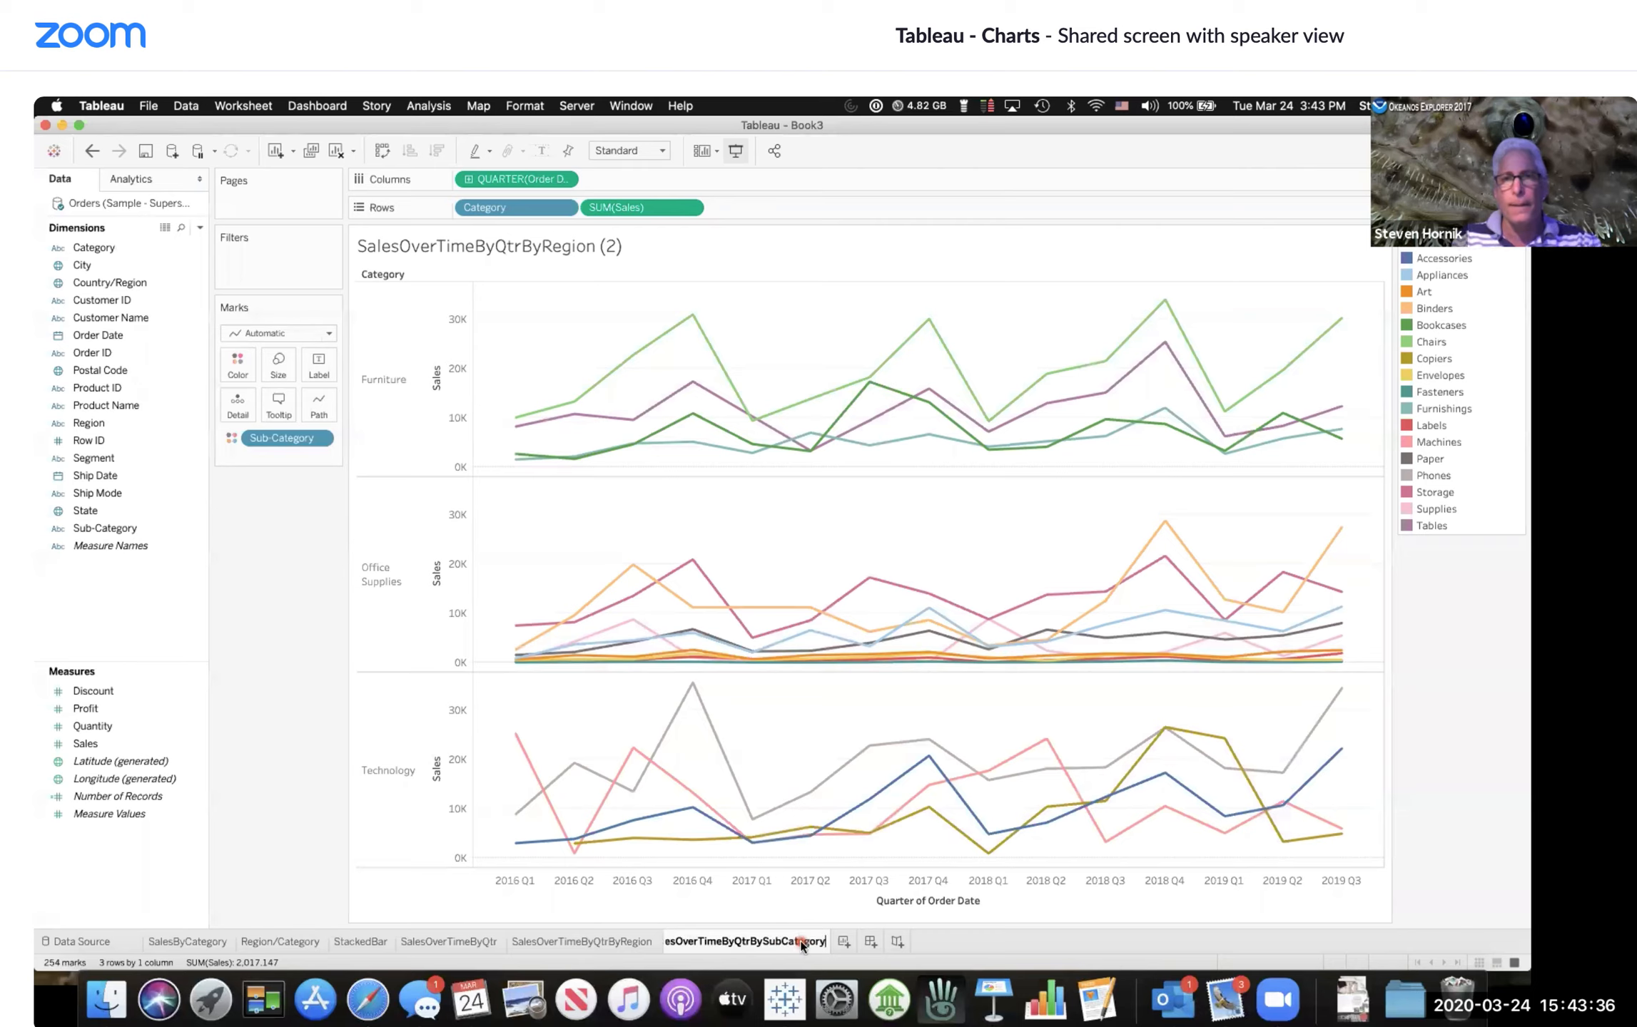
key(Return)
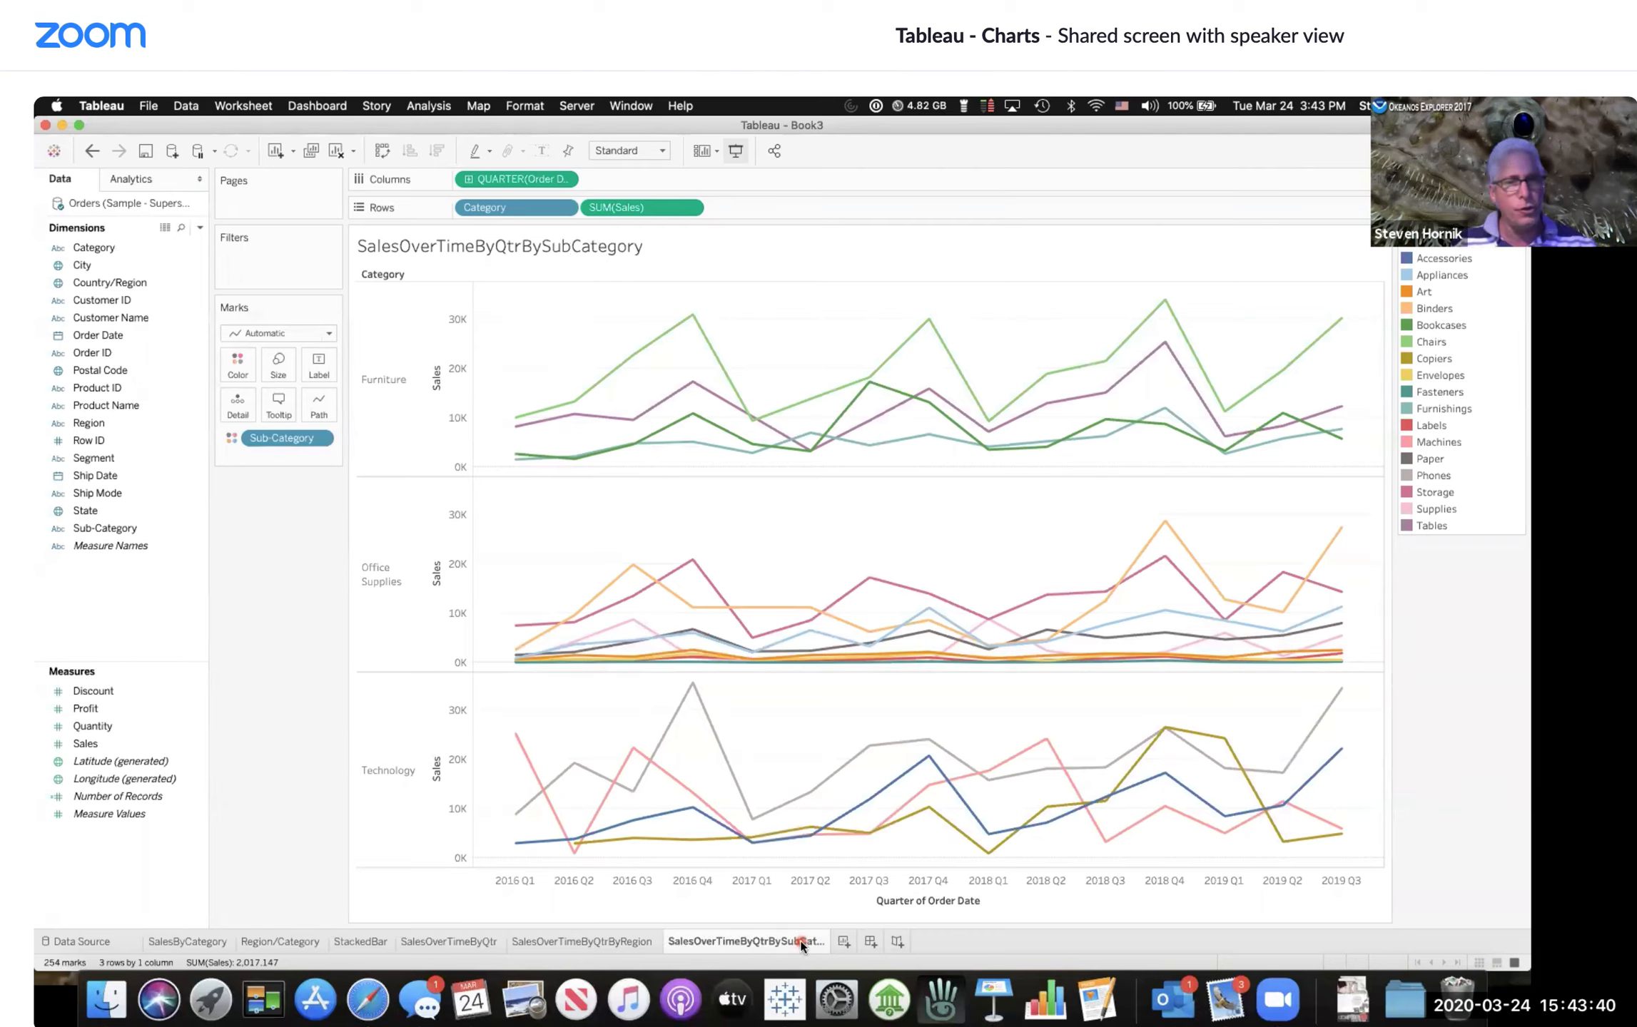
Step: Add a new worksheet and plot the State field as a map of state points
mouse_move(843, 766)
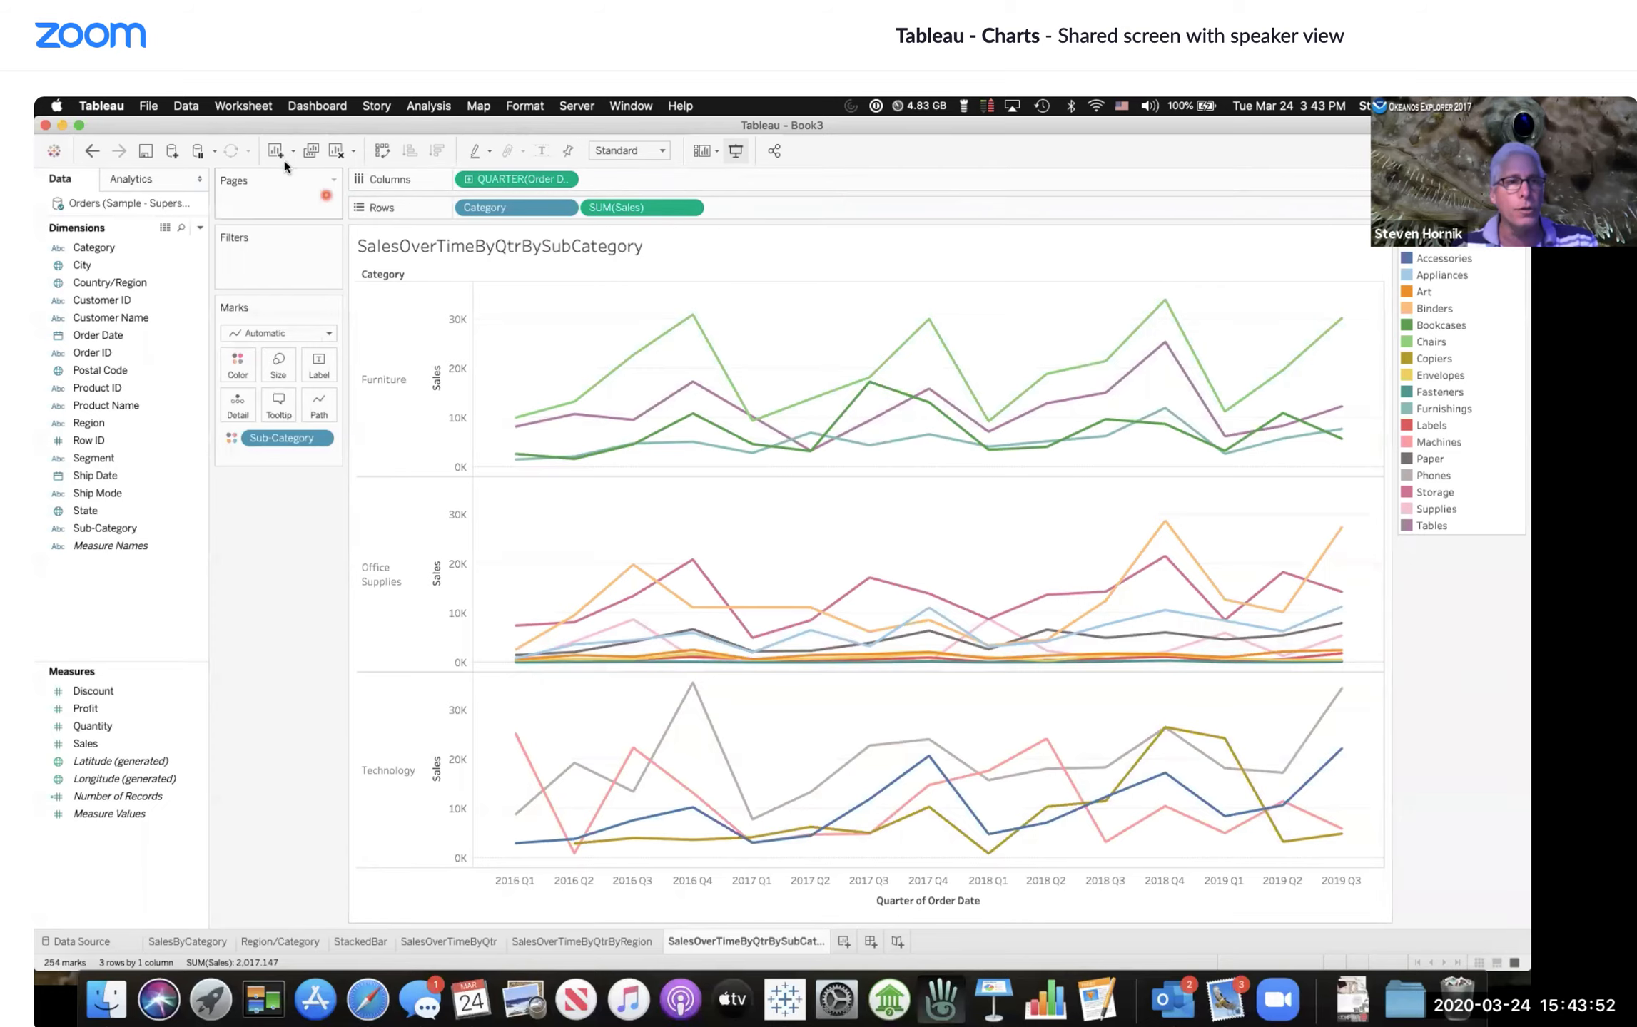
click(845, 942)
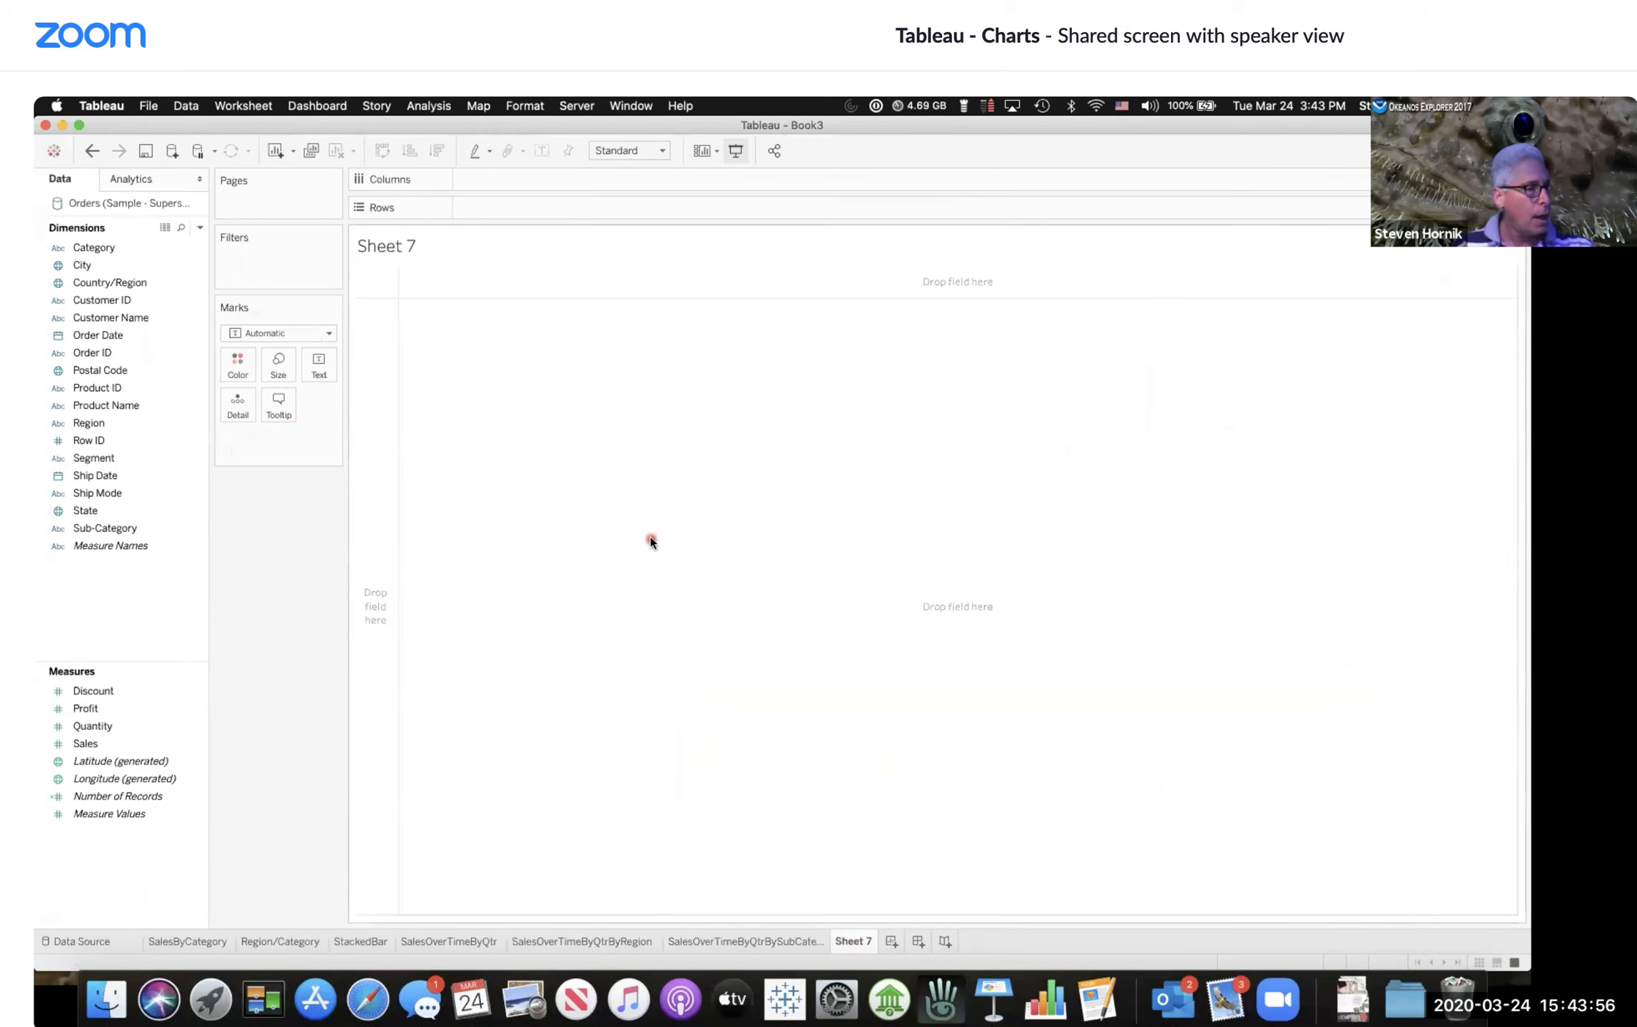
click(124, 460)
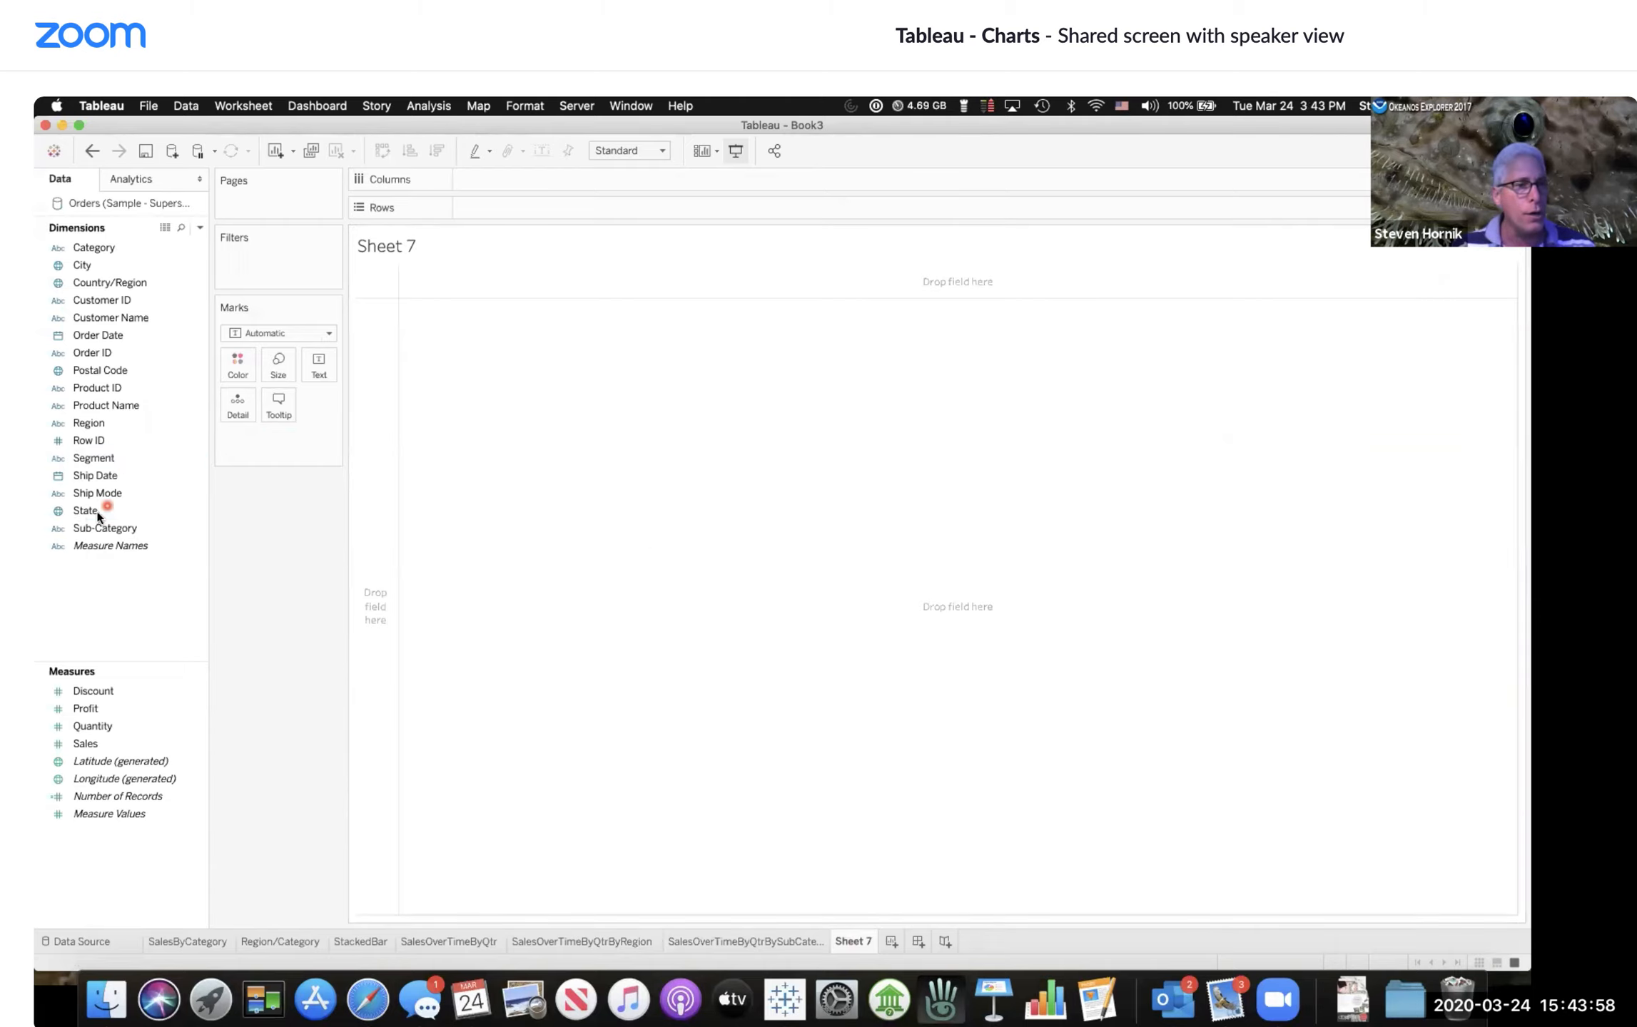
click(121, 509)
click(59, 511)
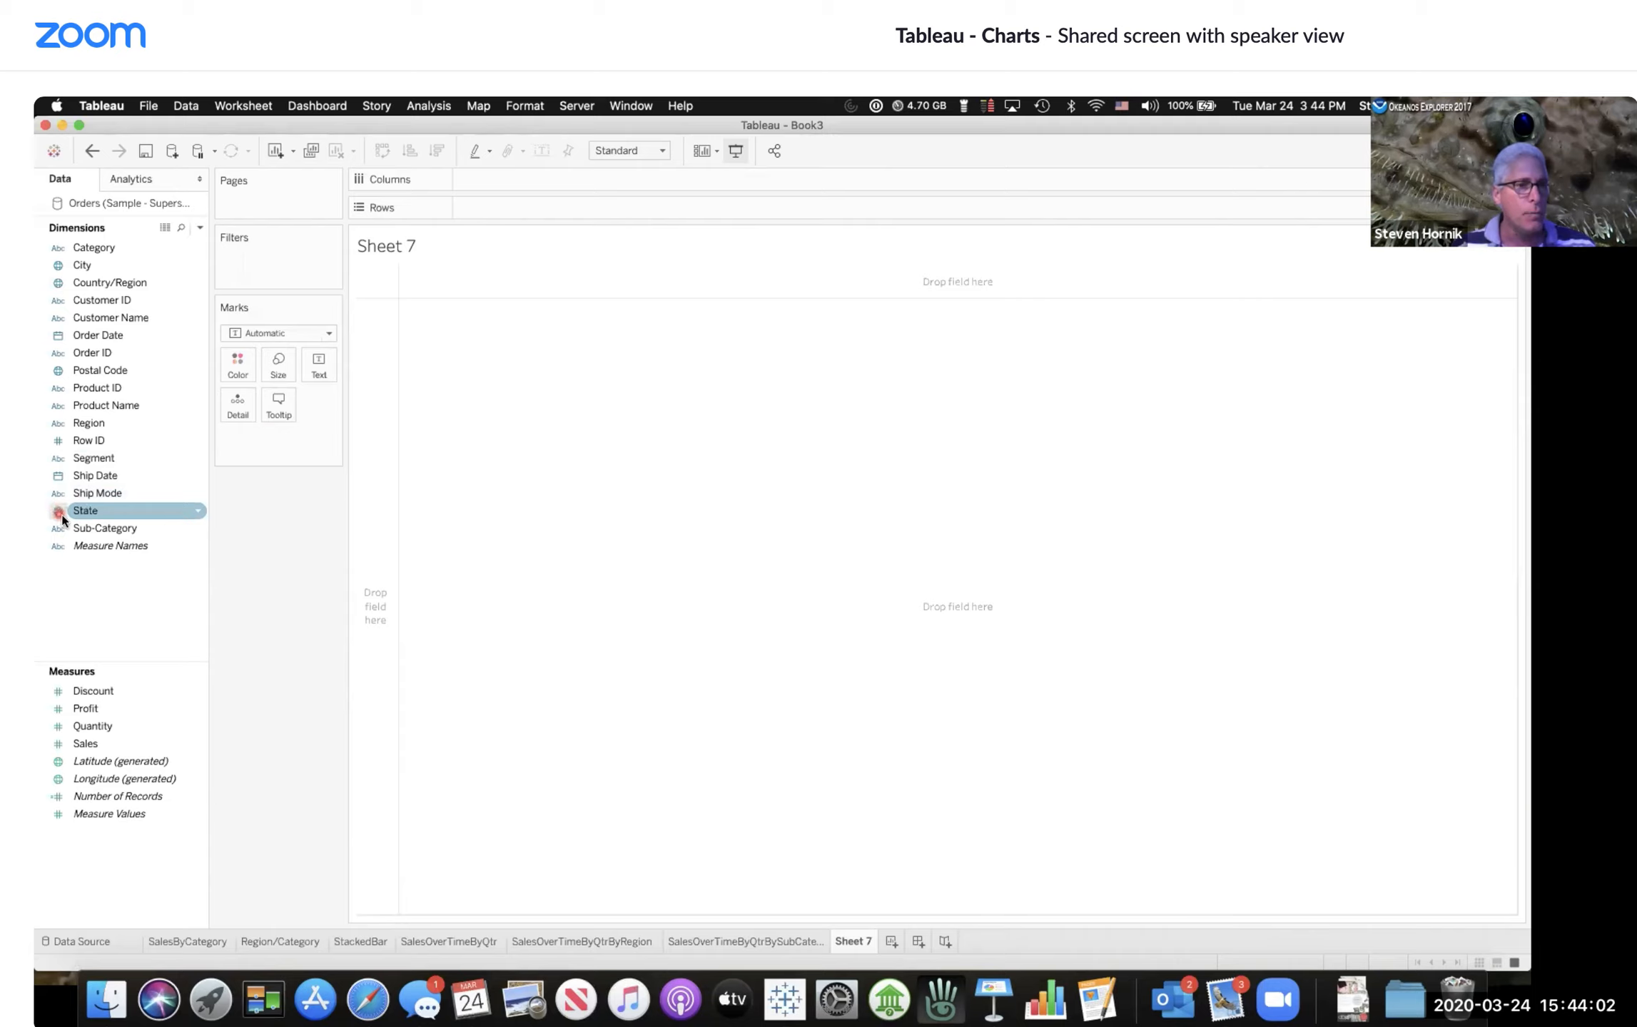
click(100, 512)
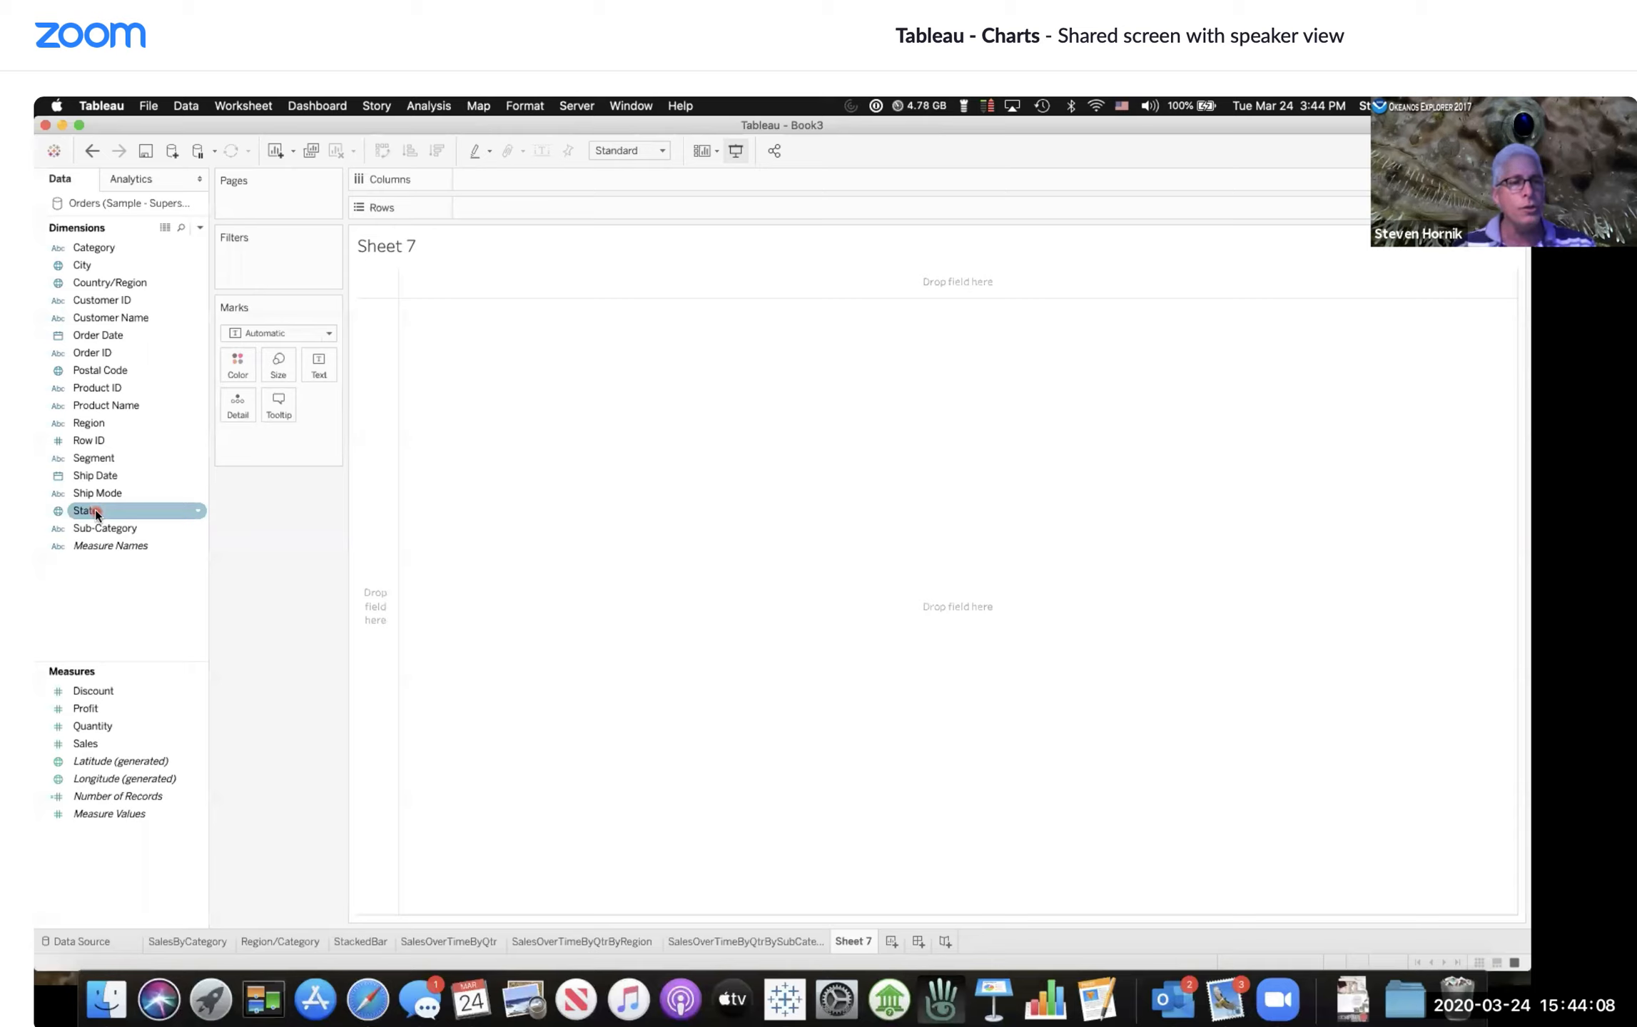
double_click(95, 509)
click(940, 459)
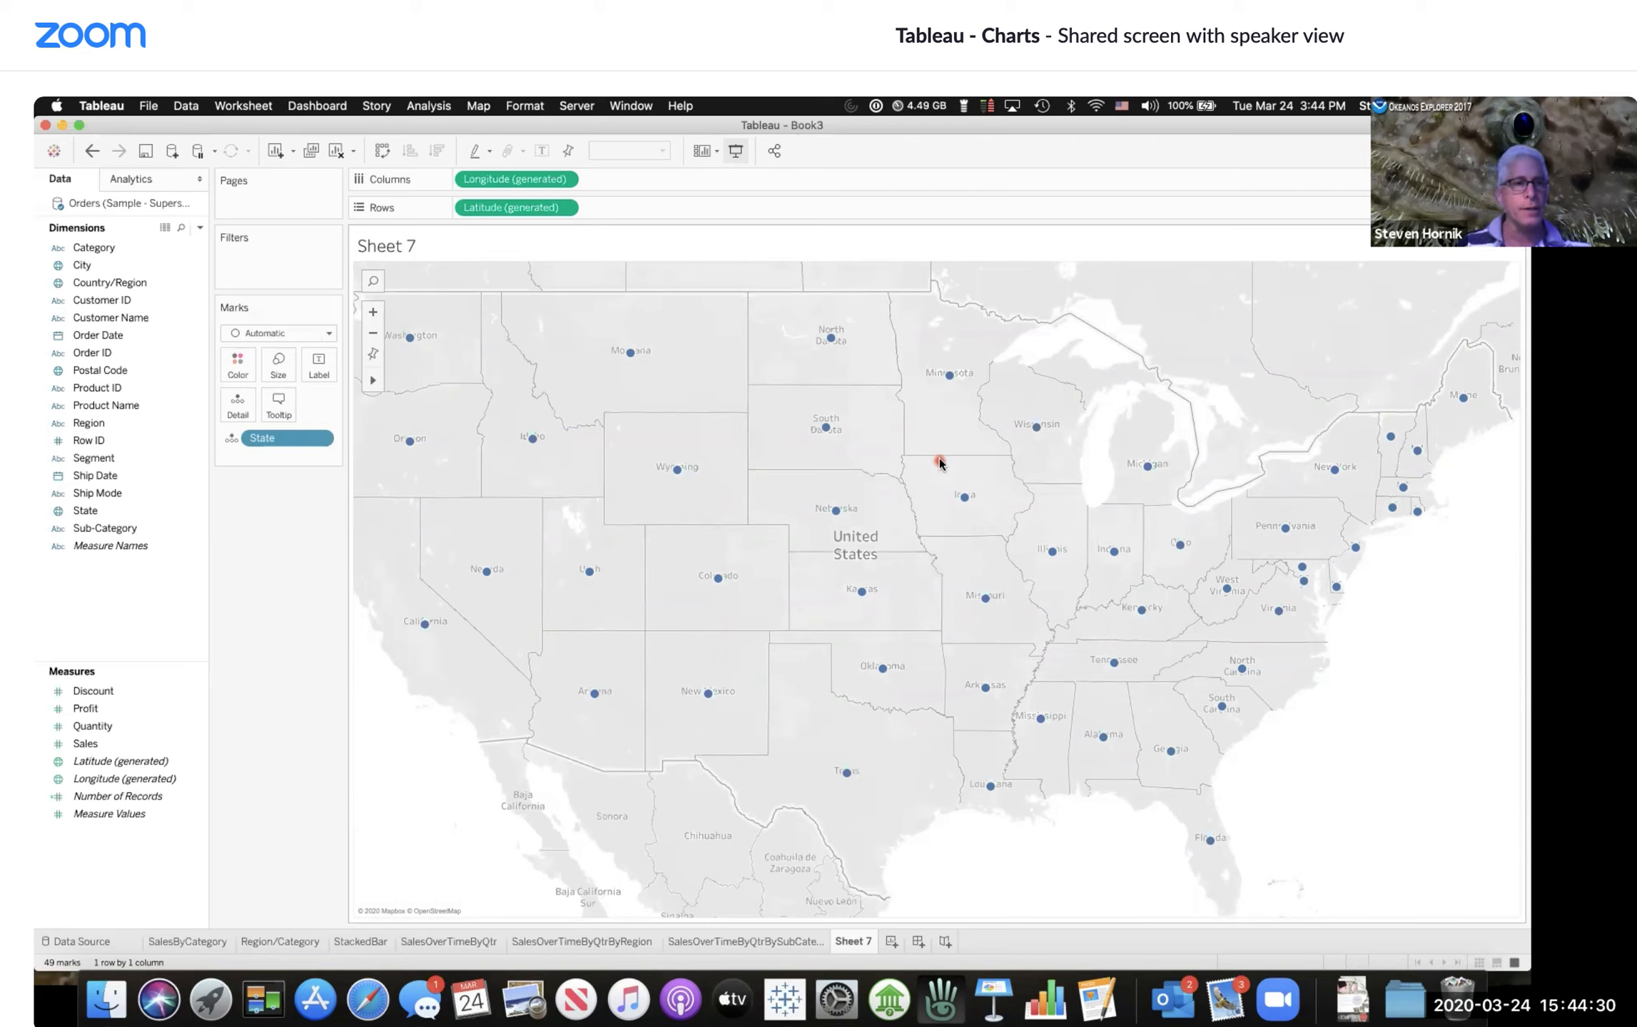
Step: Open the State field's description and scroll through its properties and member list
click(148, 514)
click(198, 512)
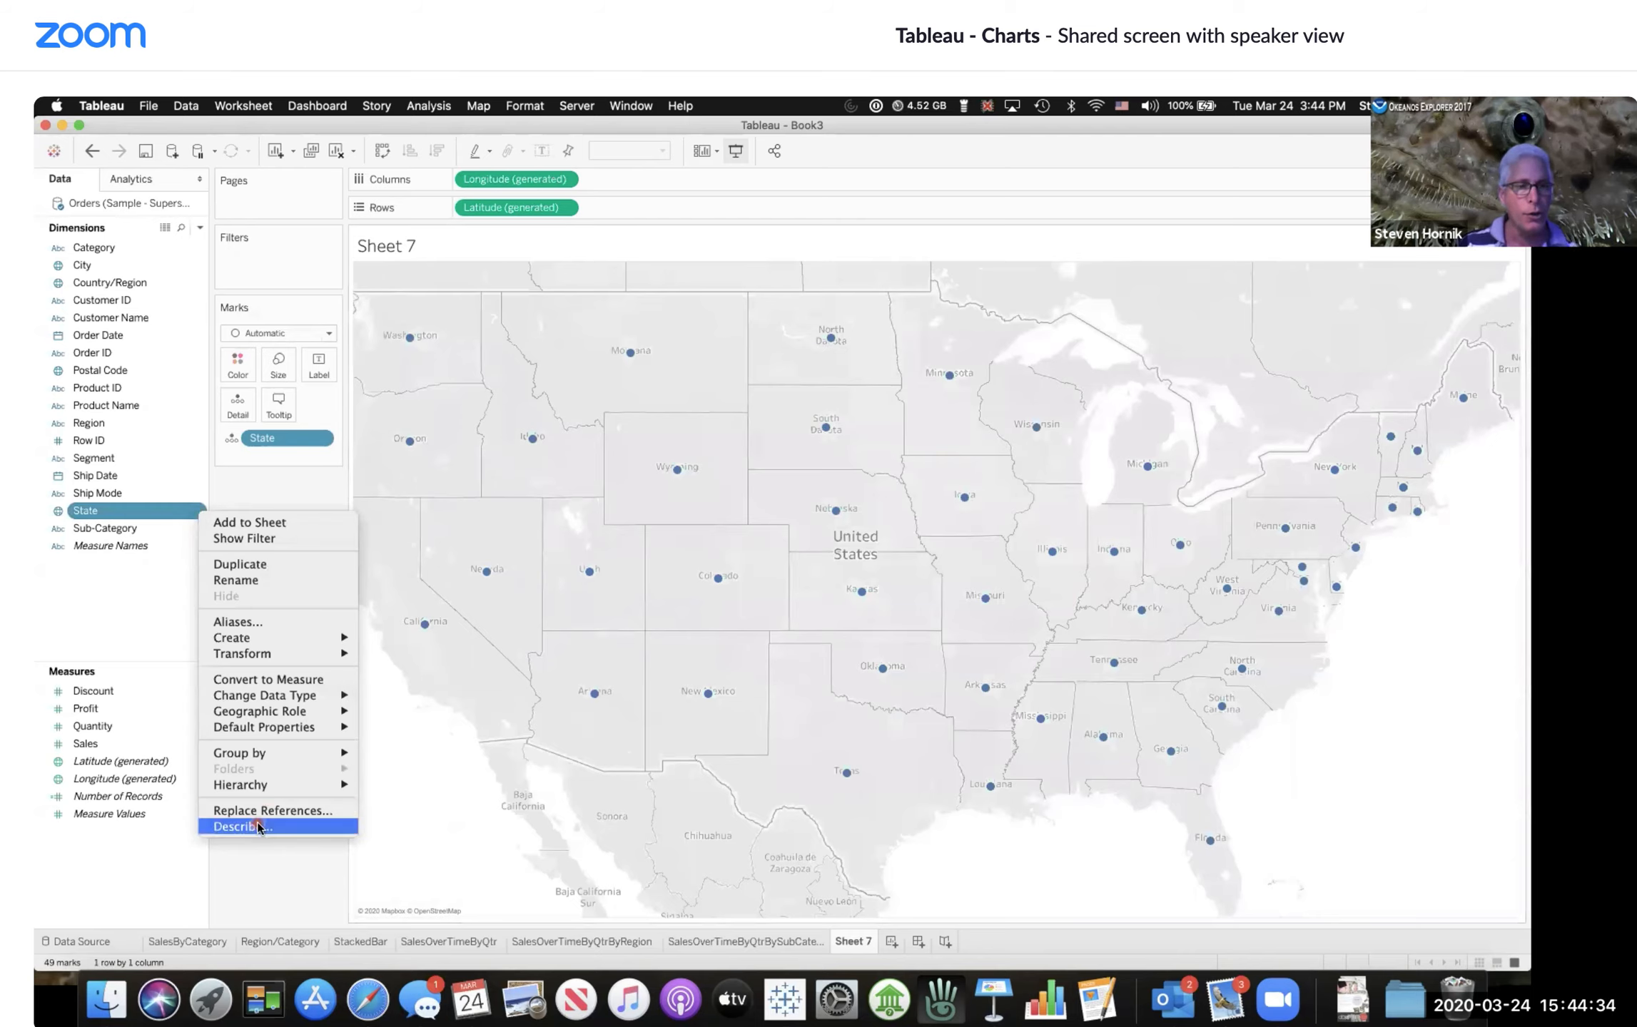
click(259, 826)
scroll(576, 541, down, 5)
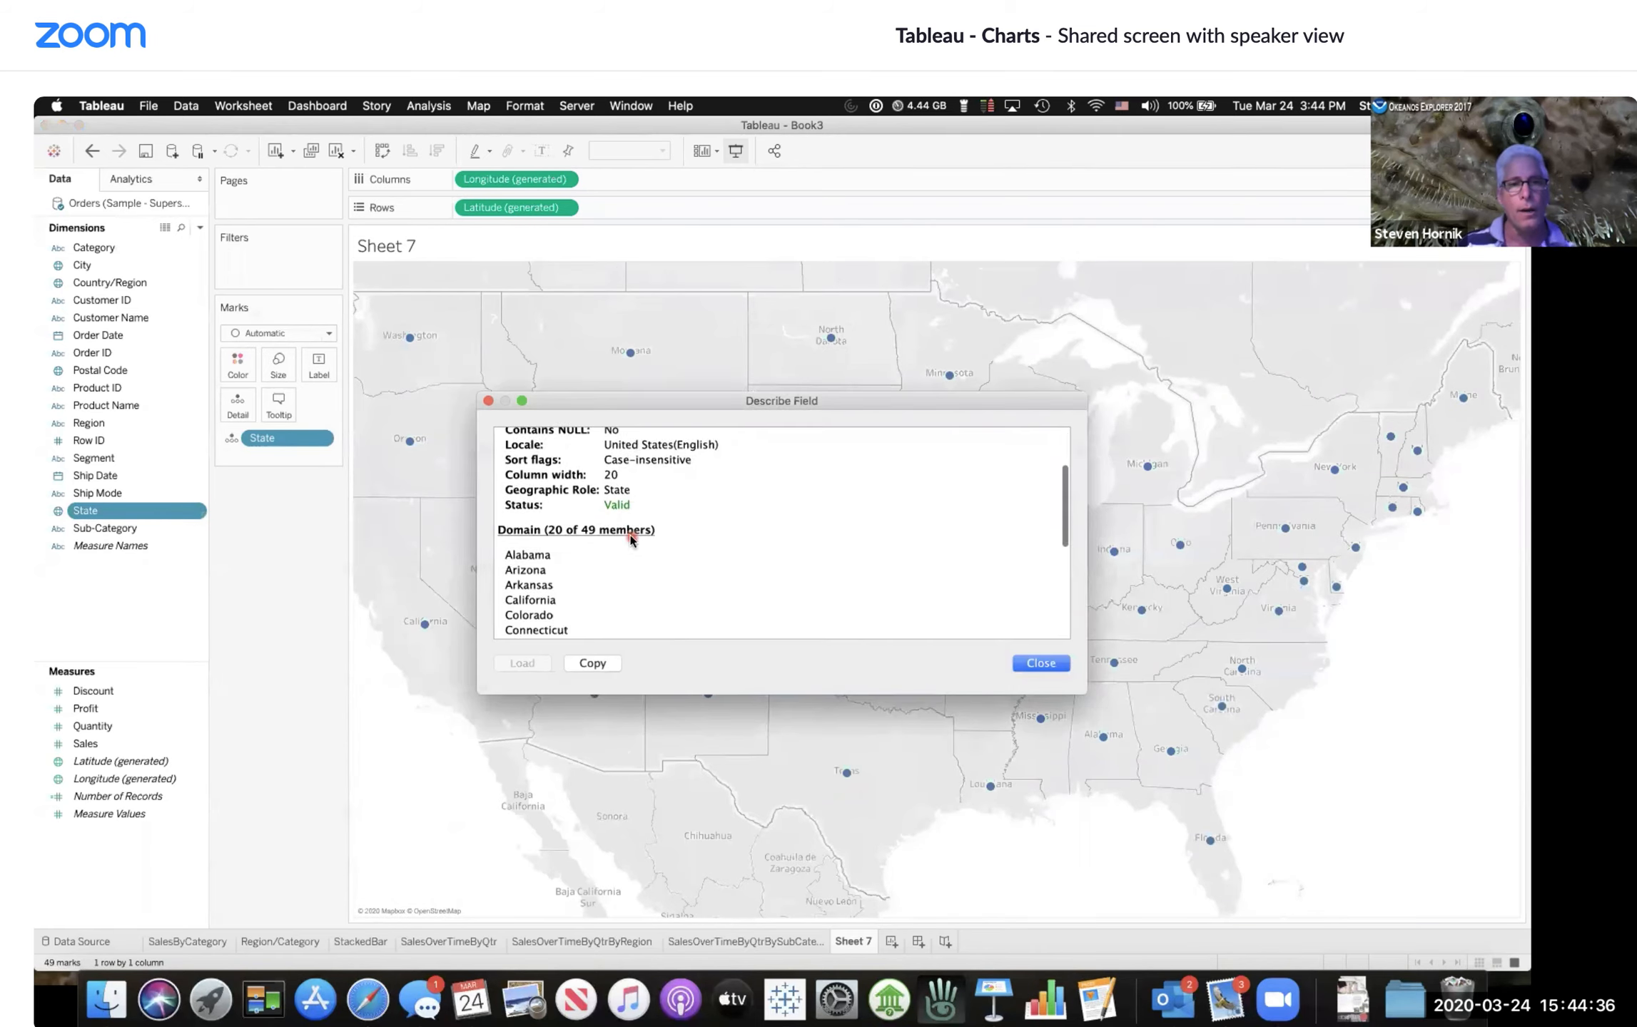
scroll(578, 537, down, 5)
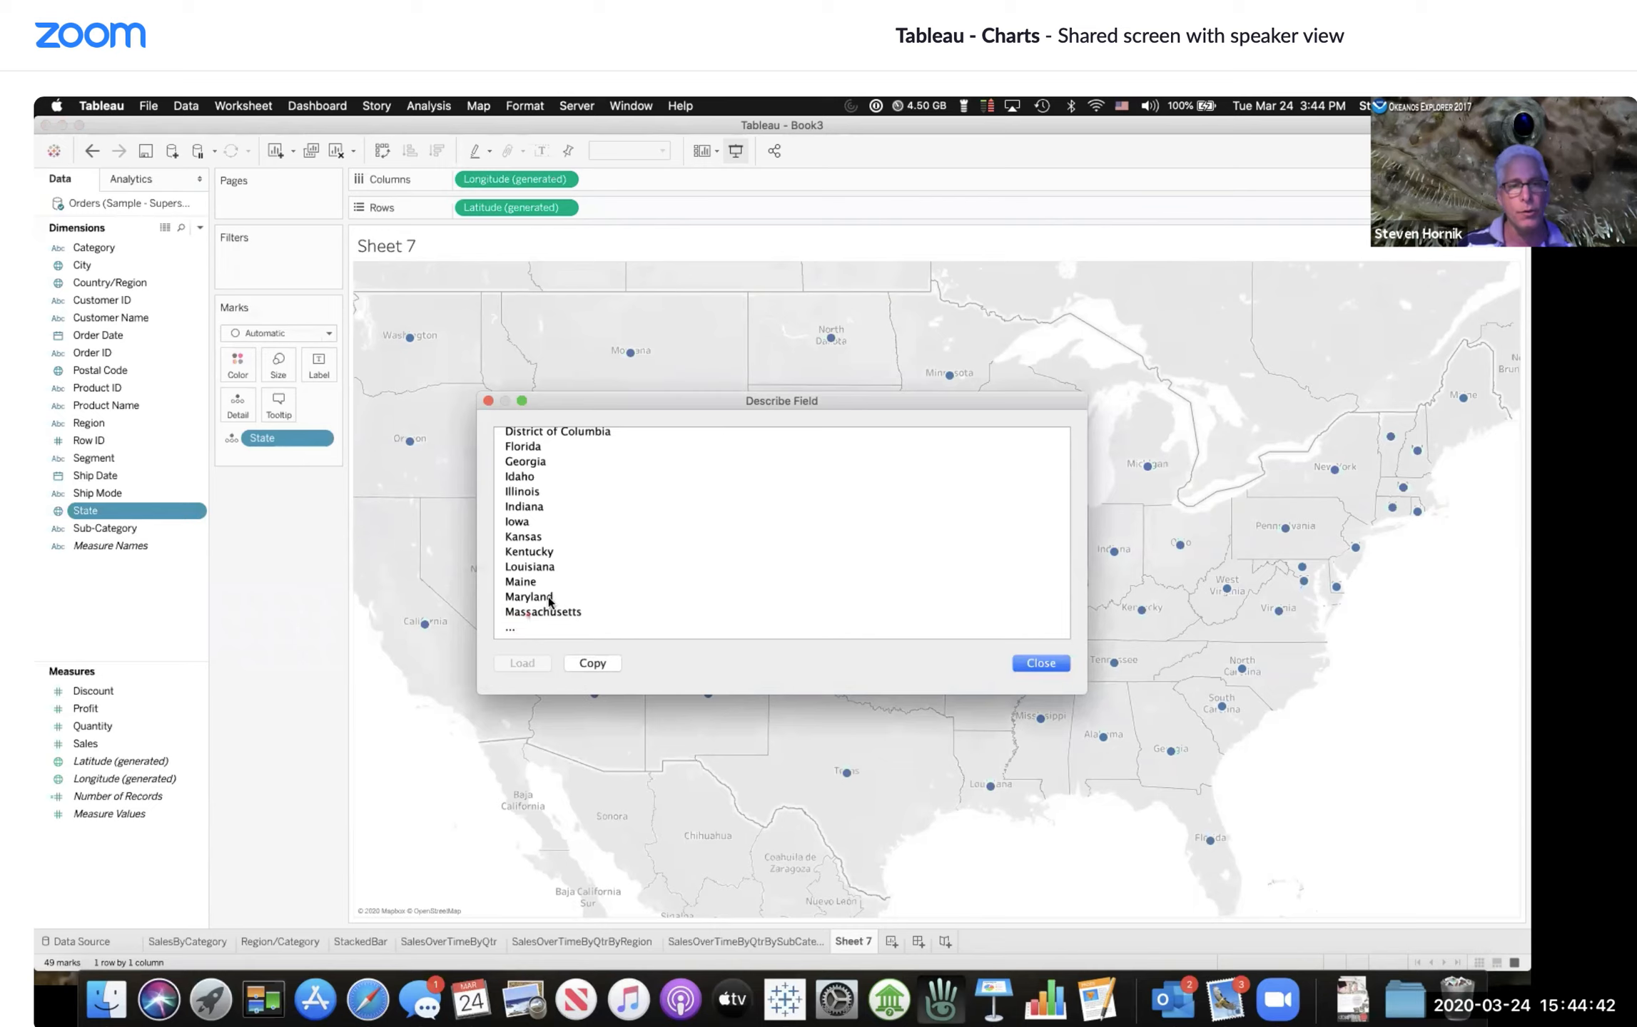
scroll(546, 589, up, 2)
scroll(546, 590, up, 5)
scroll(546, 589, down, 8)
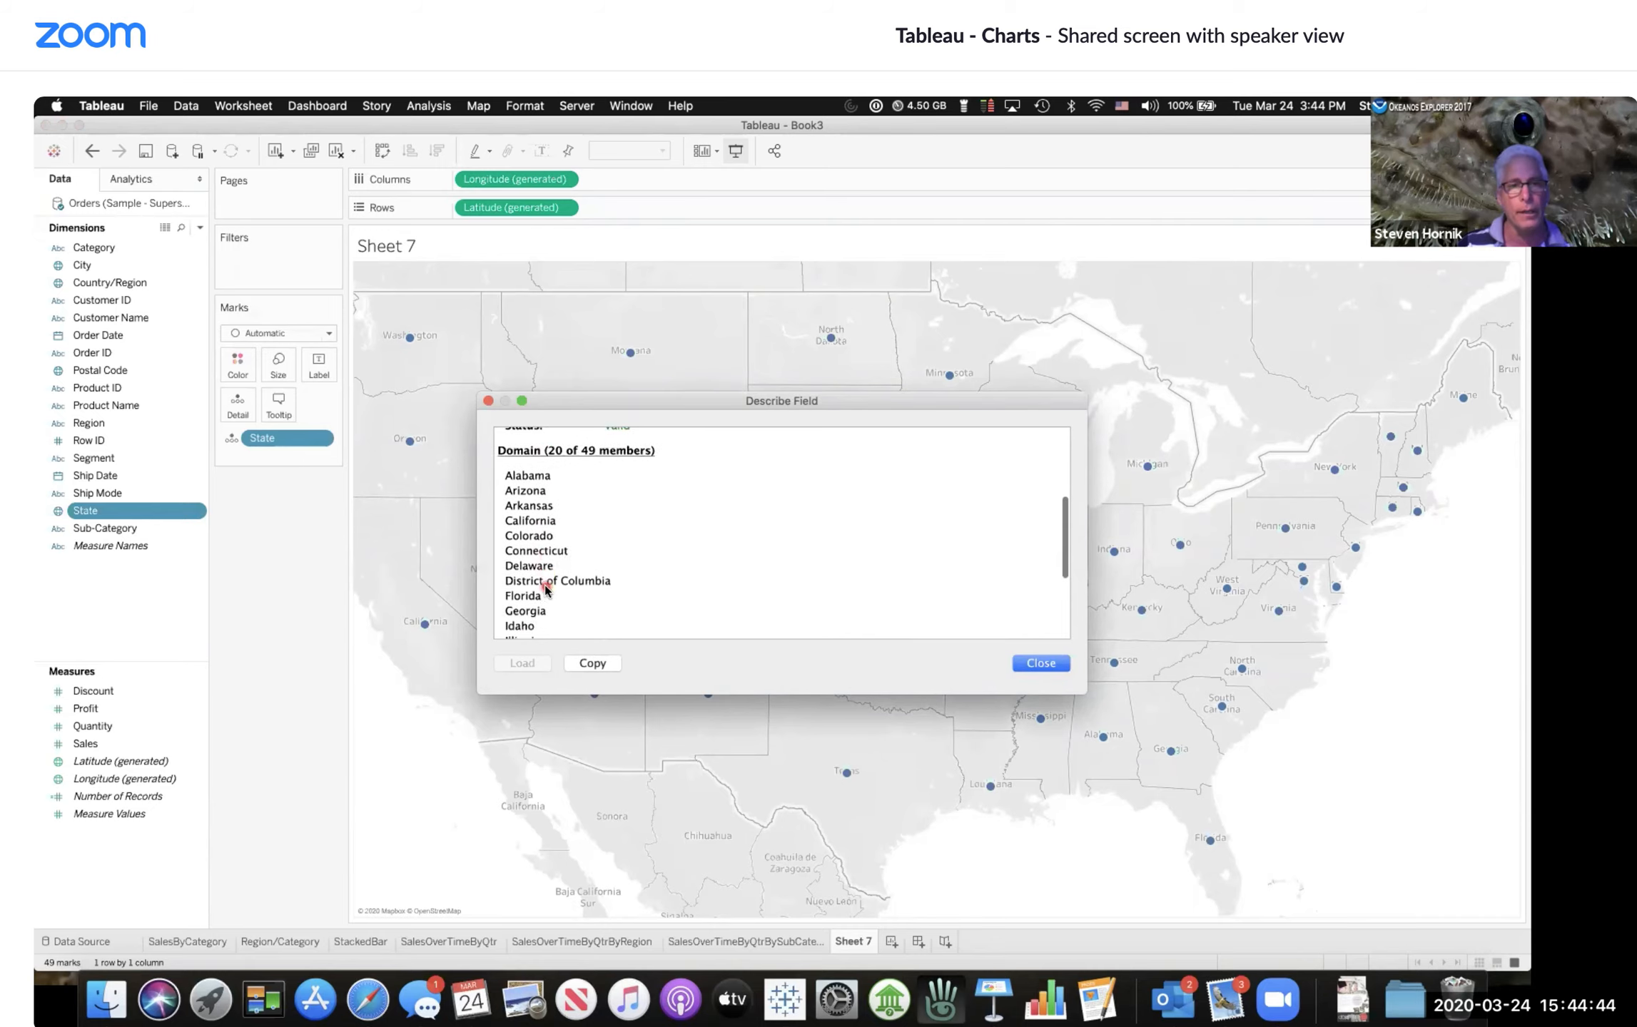
scroll(546, 589, up, 8)
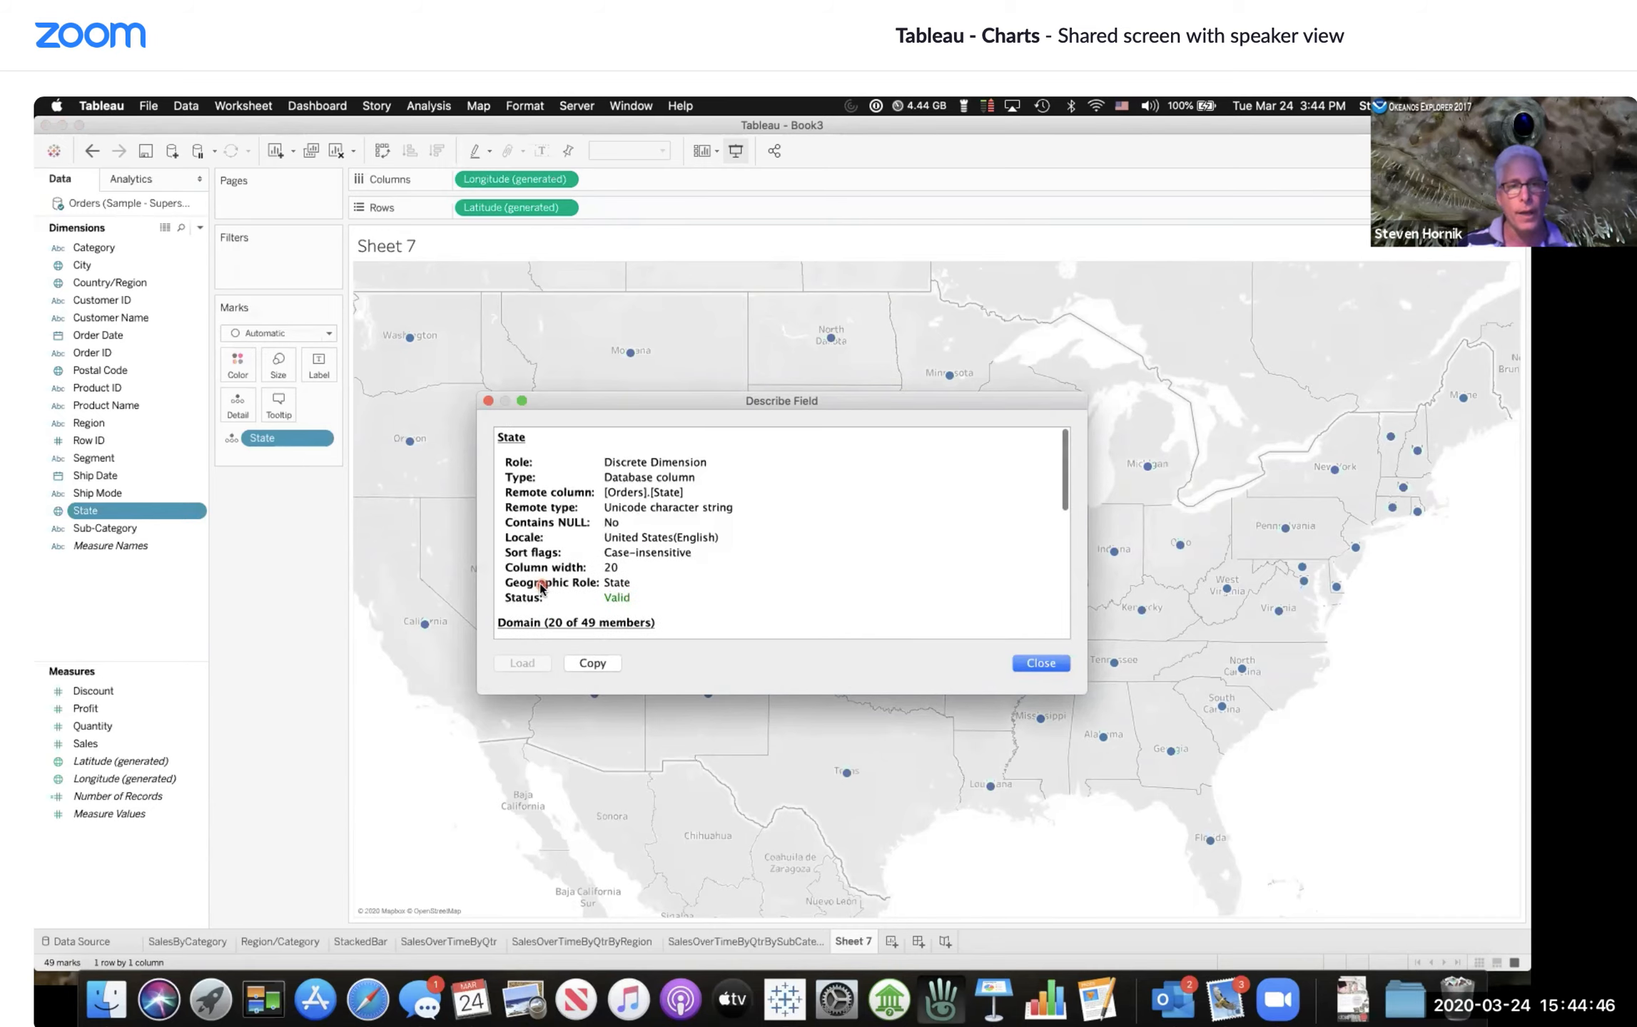
scroll(578, 564, down, 3)
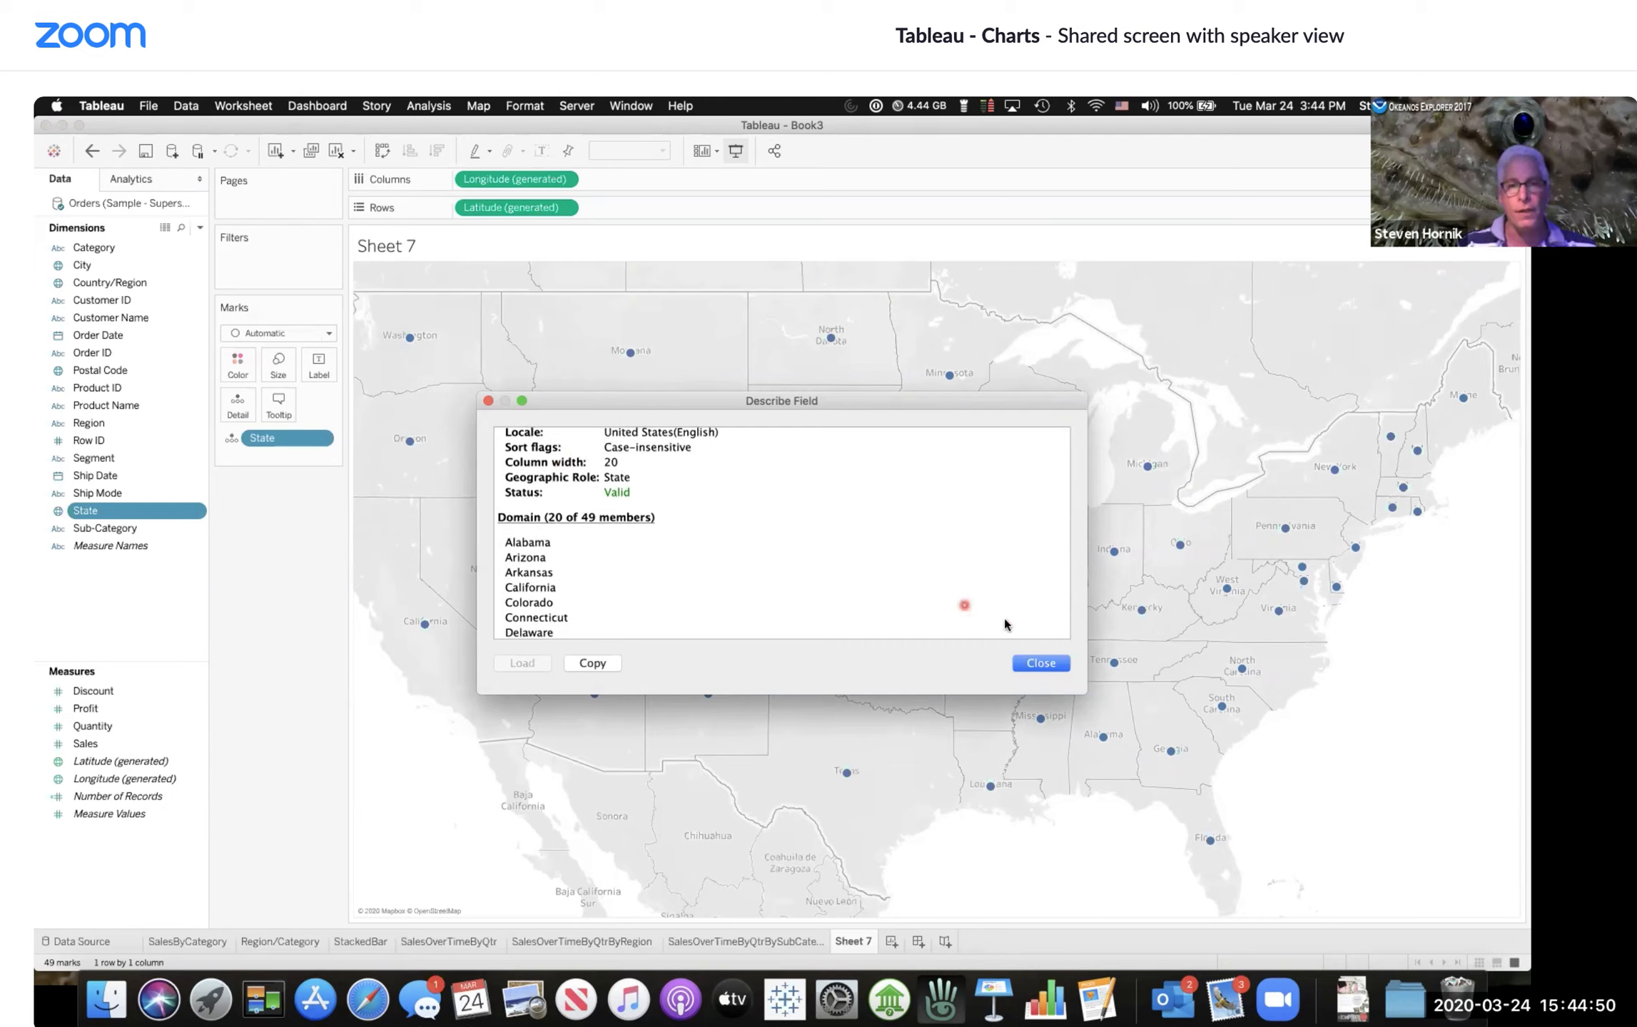
click(1038, 664)
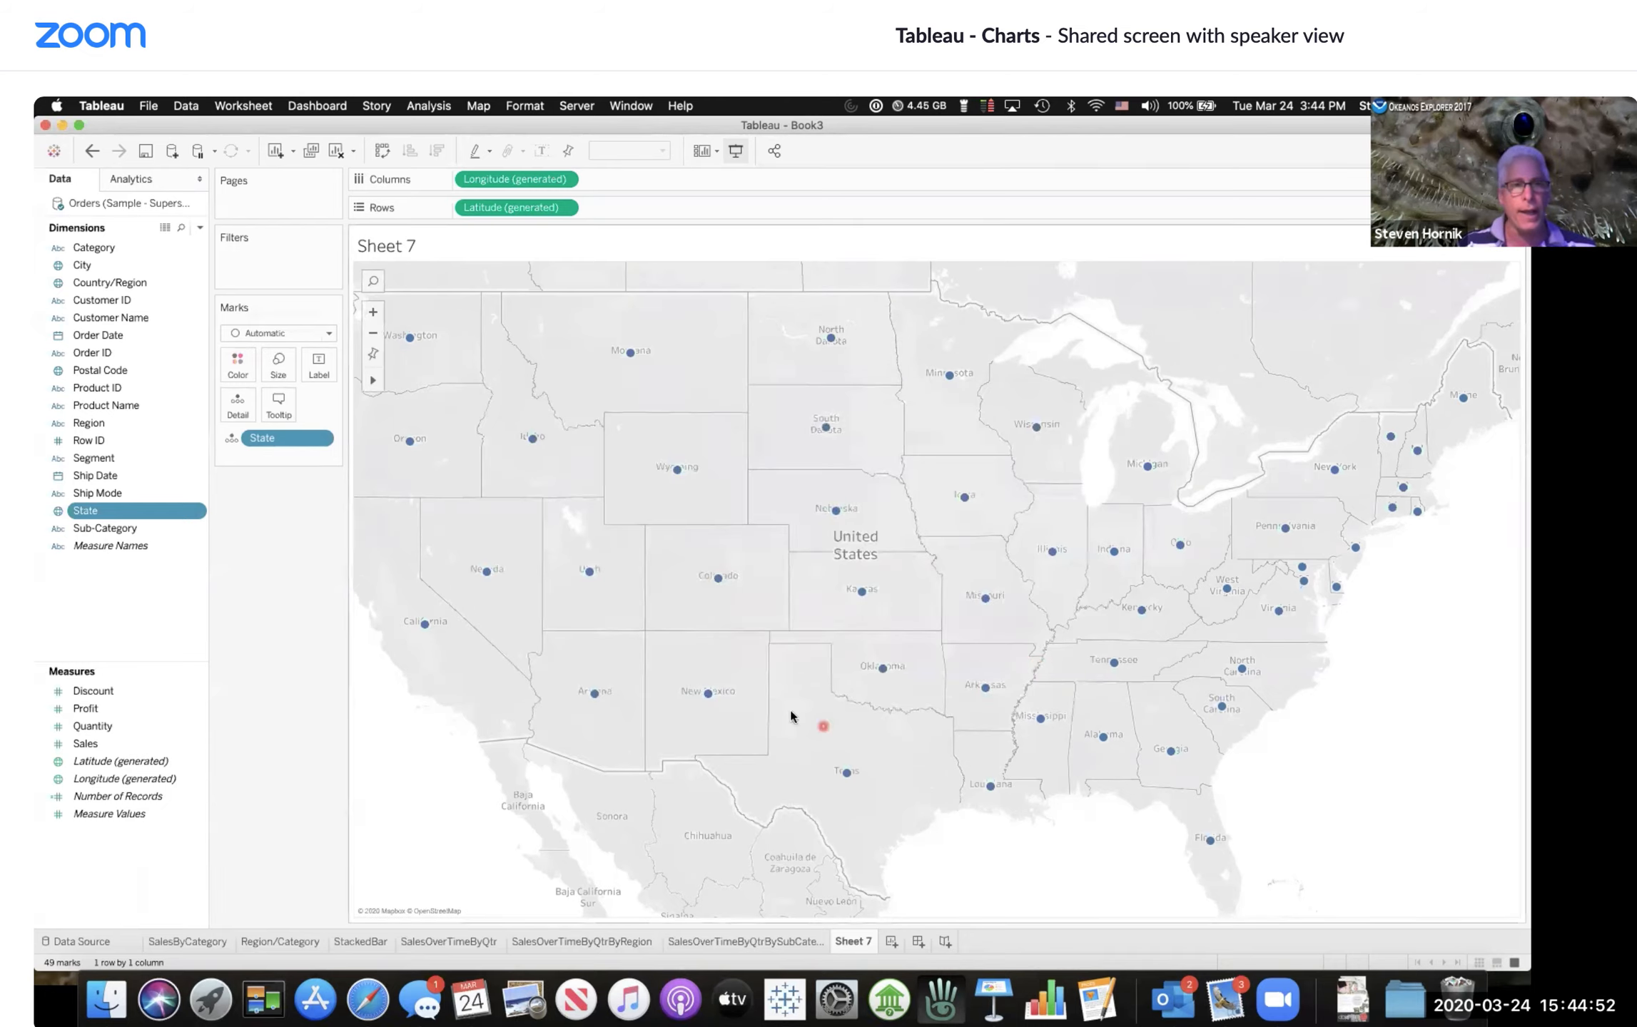
Step: Color the state map by SUM(Sales) to make it a filled map
click(375, 334)
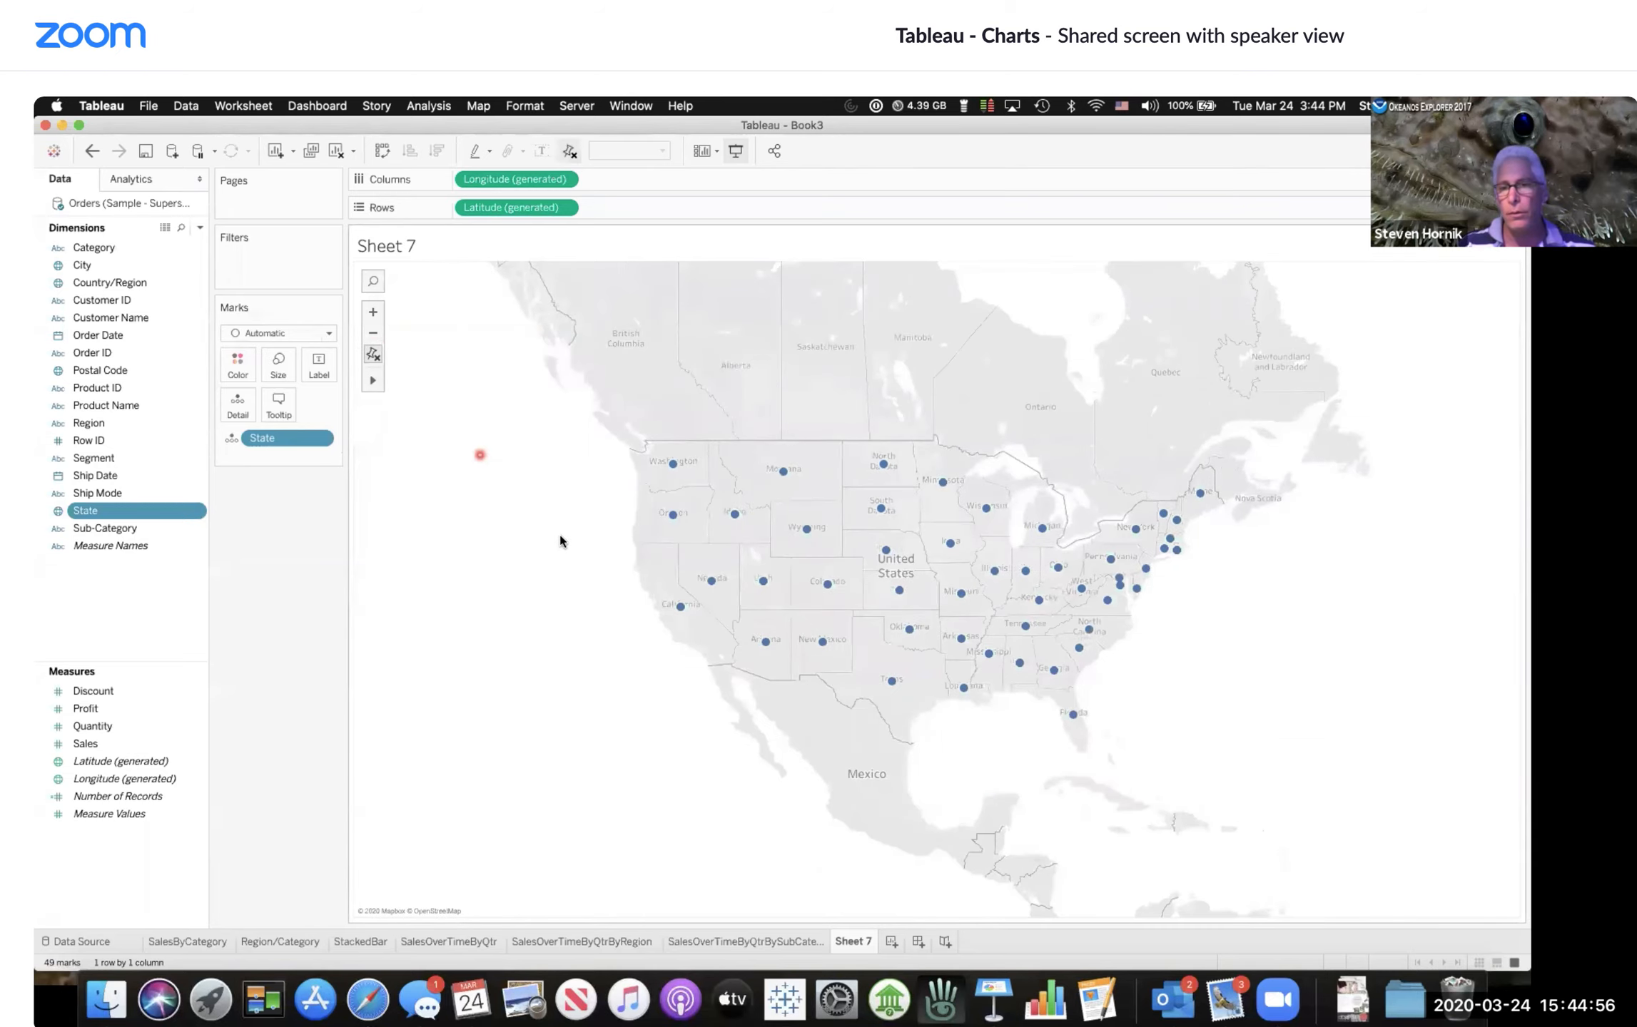
click(374, 314)
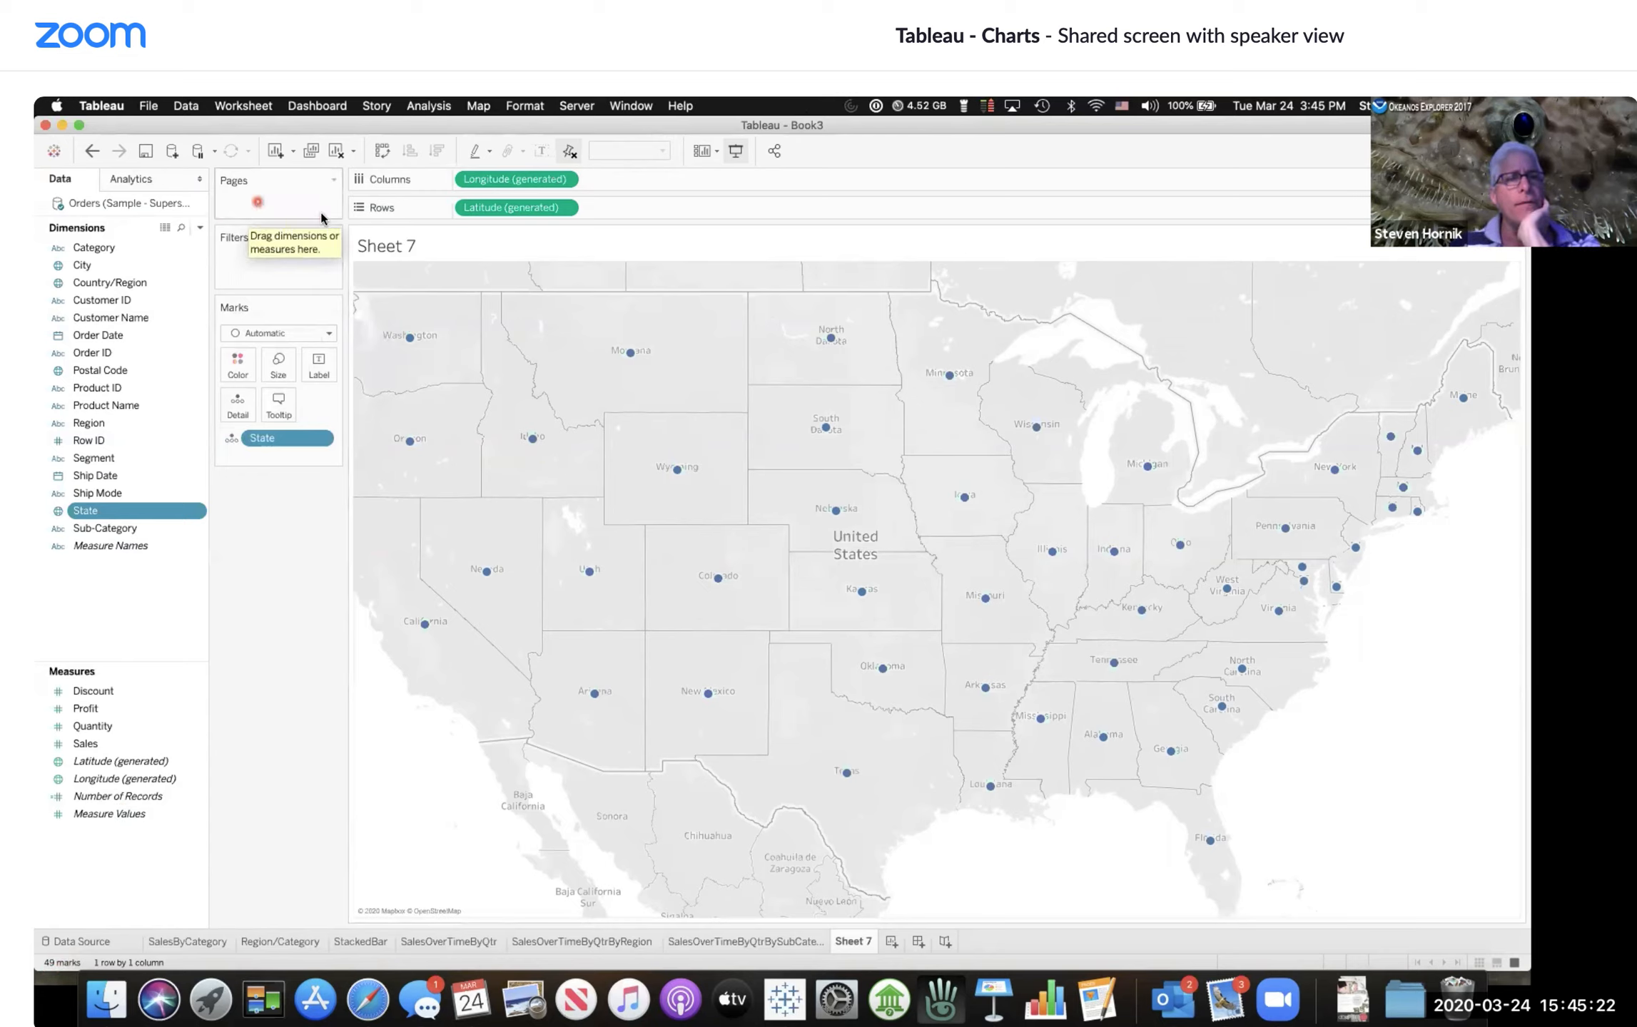
mouse_move(385, 360)
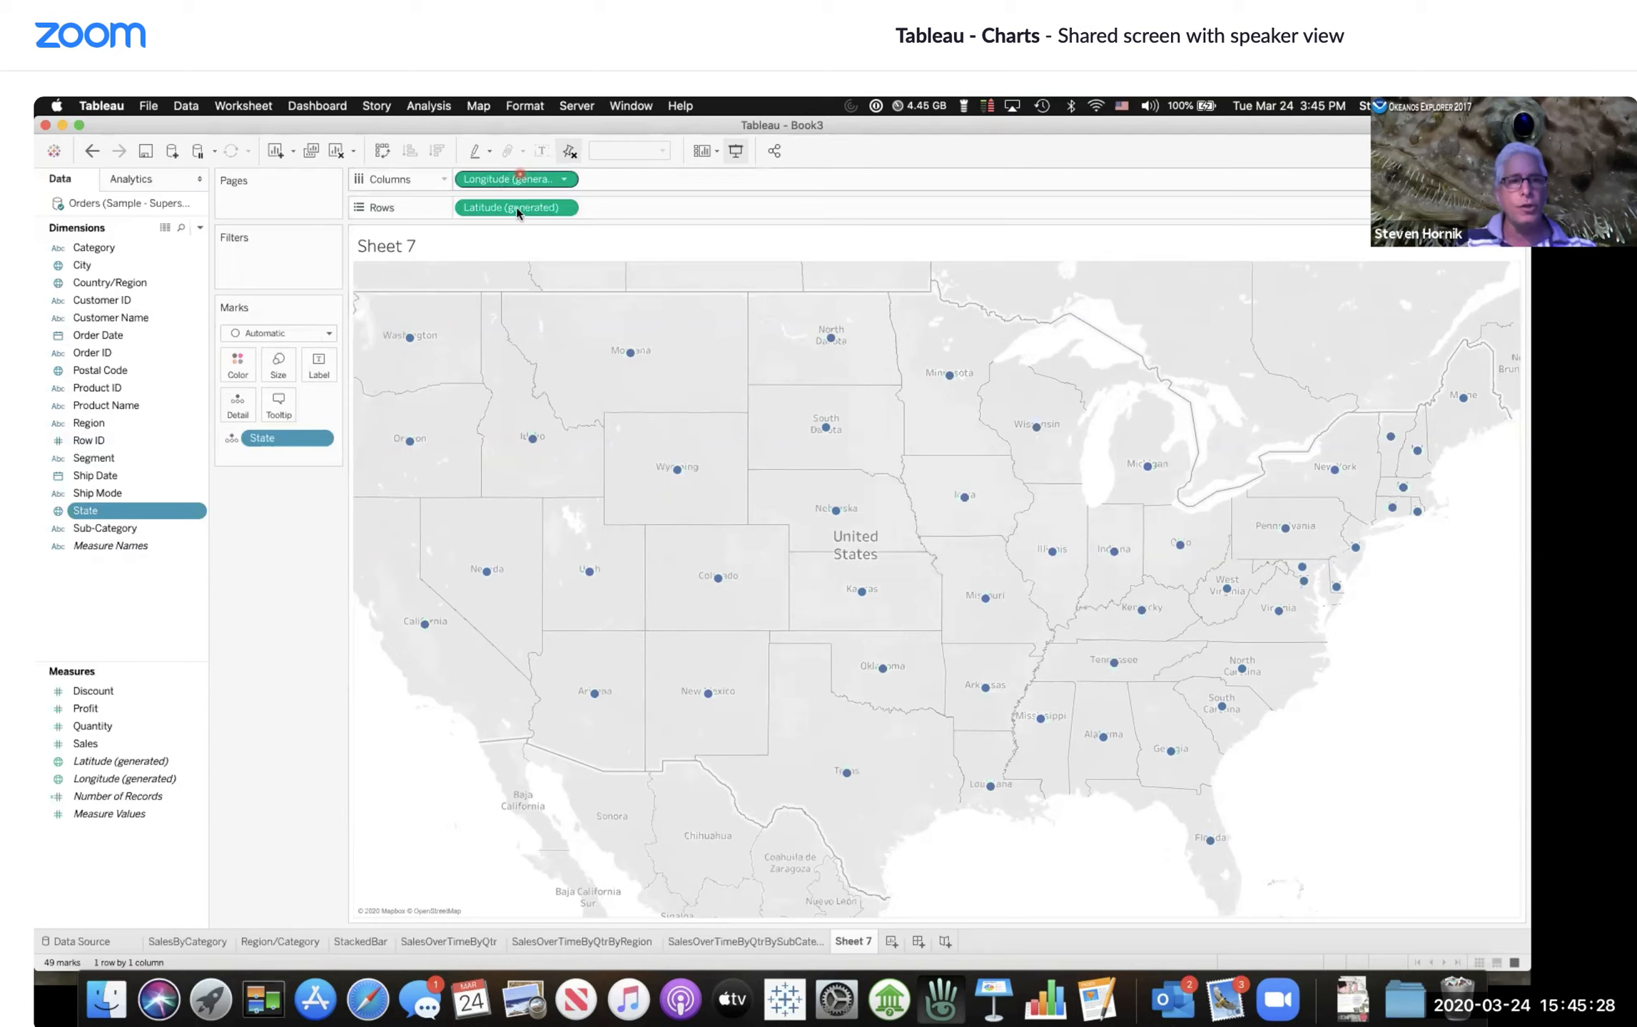
click(145, 764)
click(145, 757)
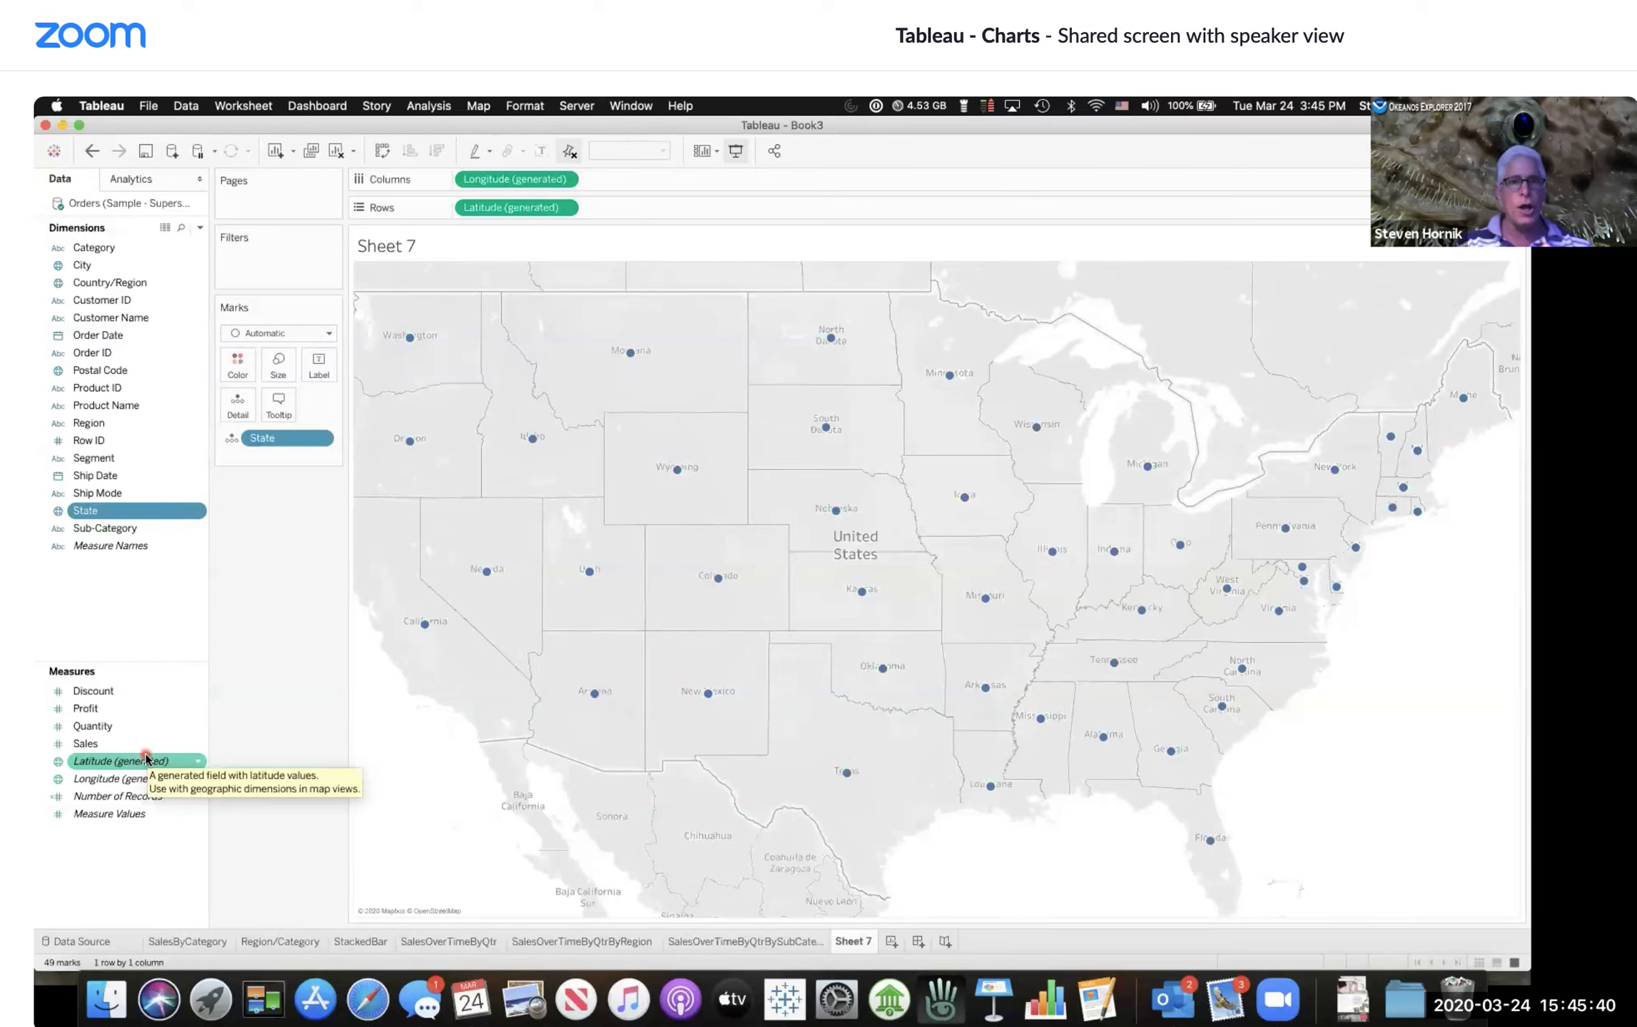
click(339, 685)
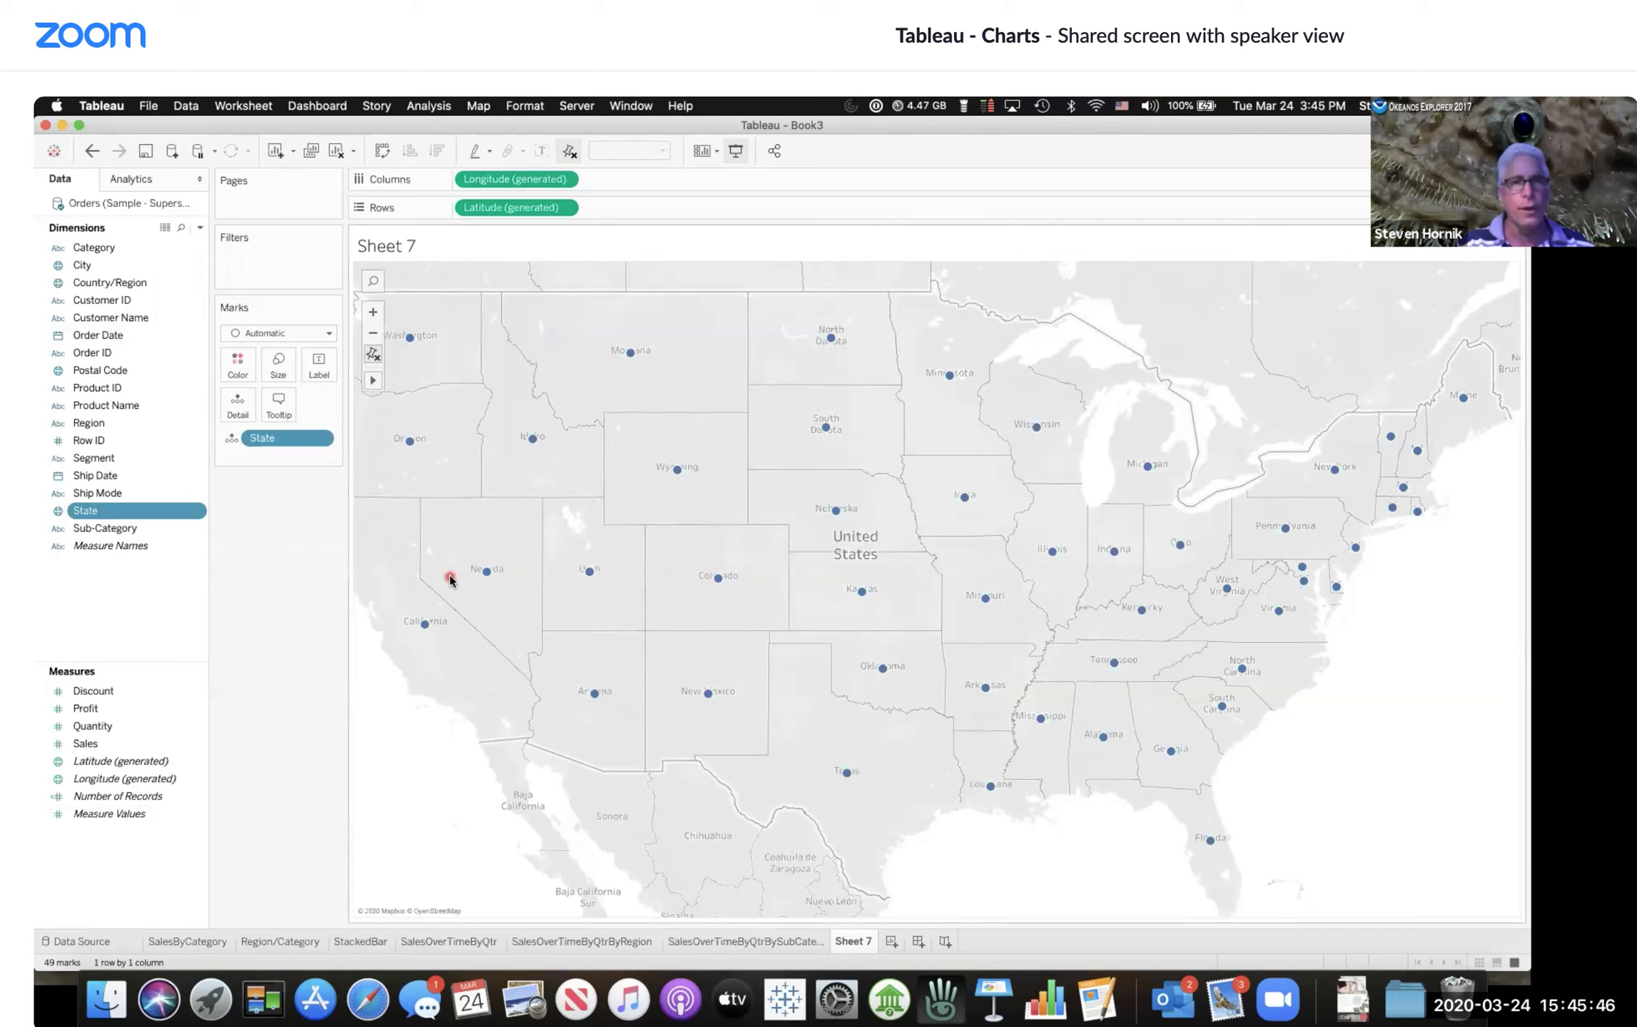
click(89, 745)
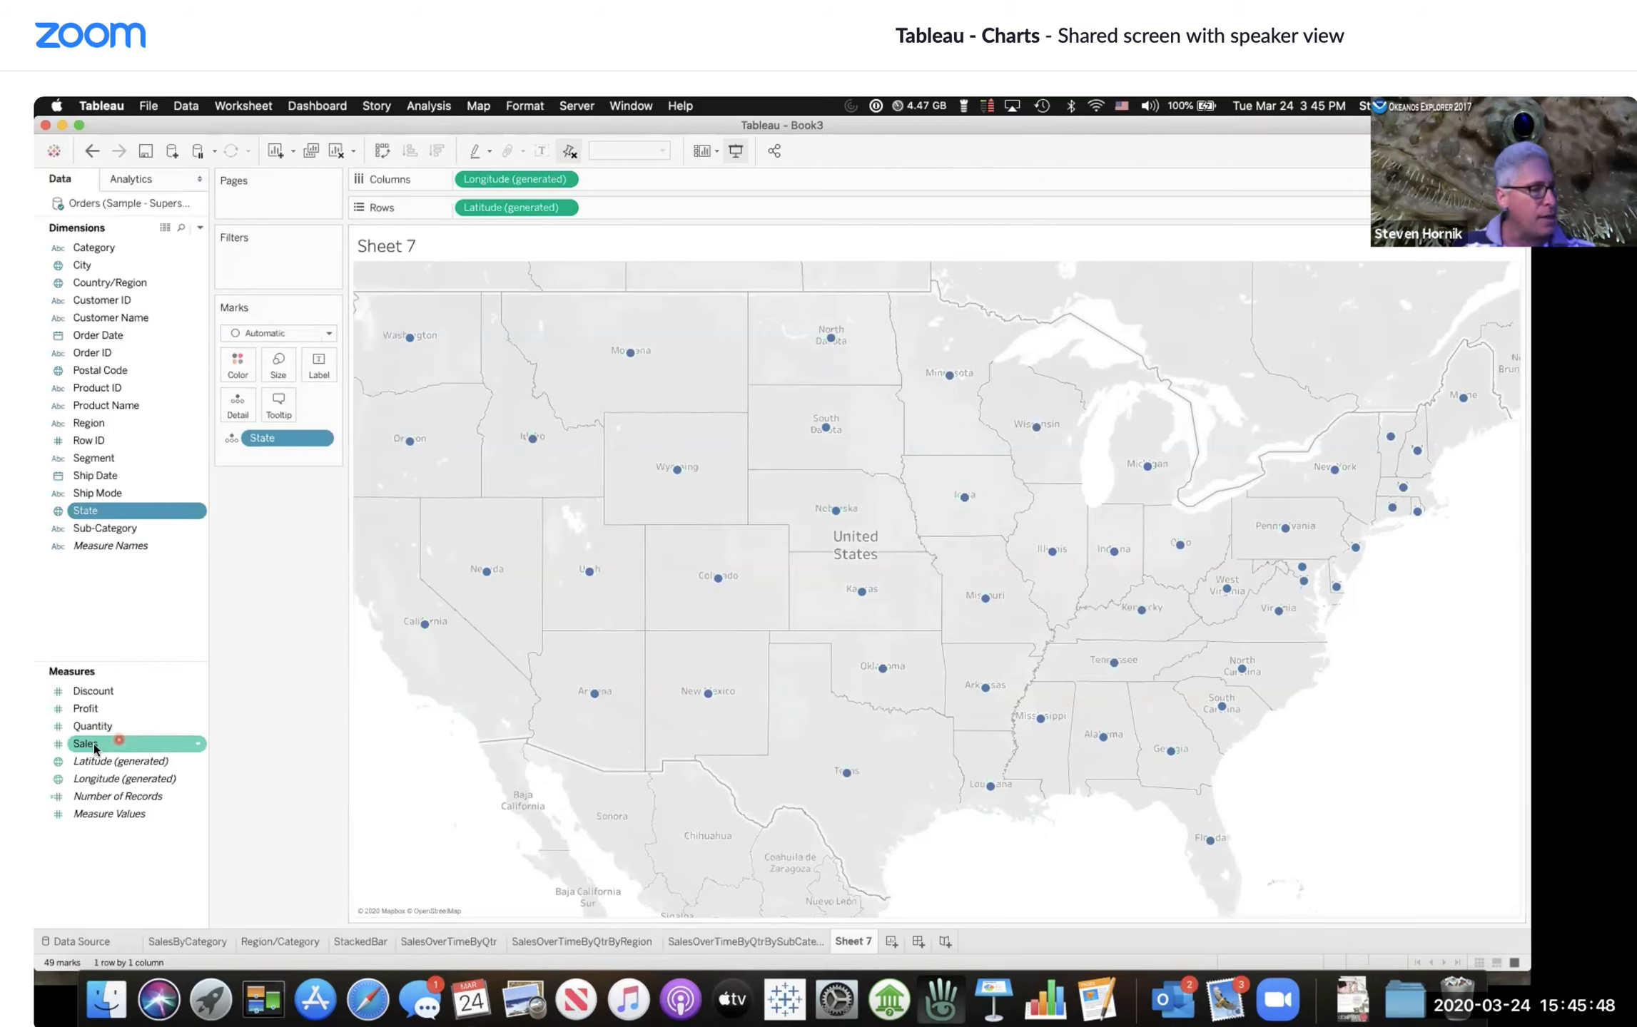
drag(87, 745, 233, 367)
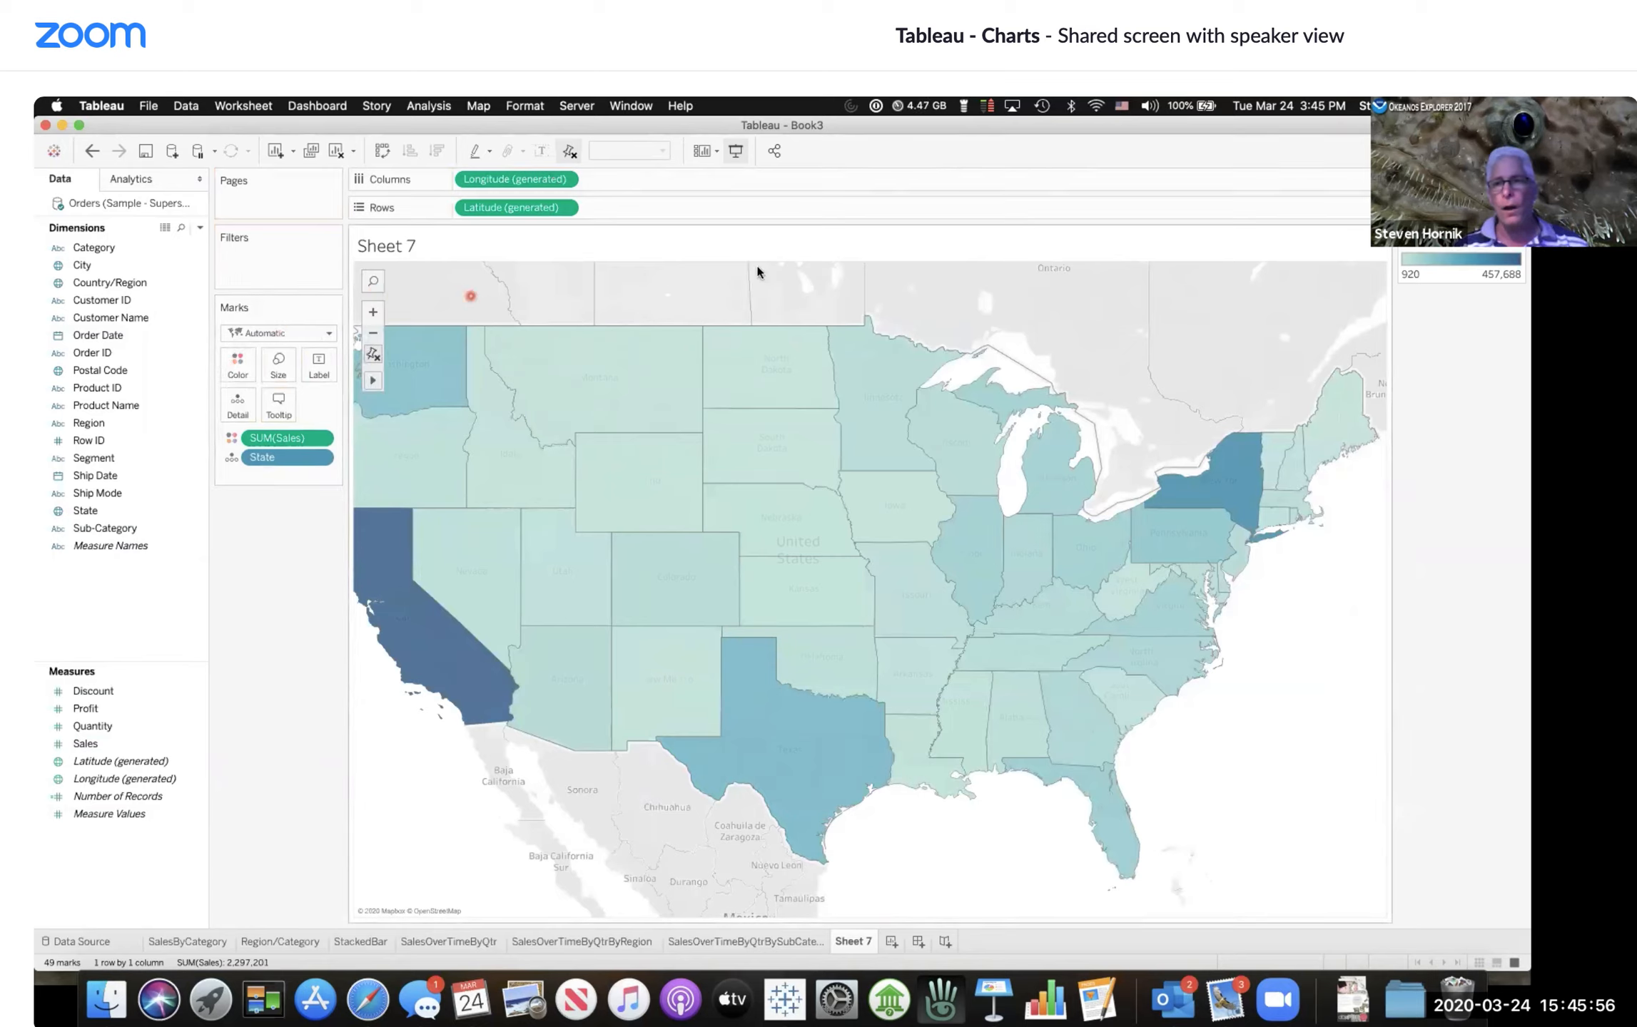
Step: Zoom the map out and in, and move the sheet title into its own Title card
click(372, 333)
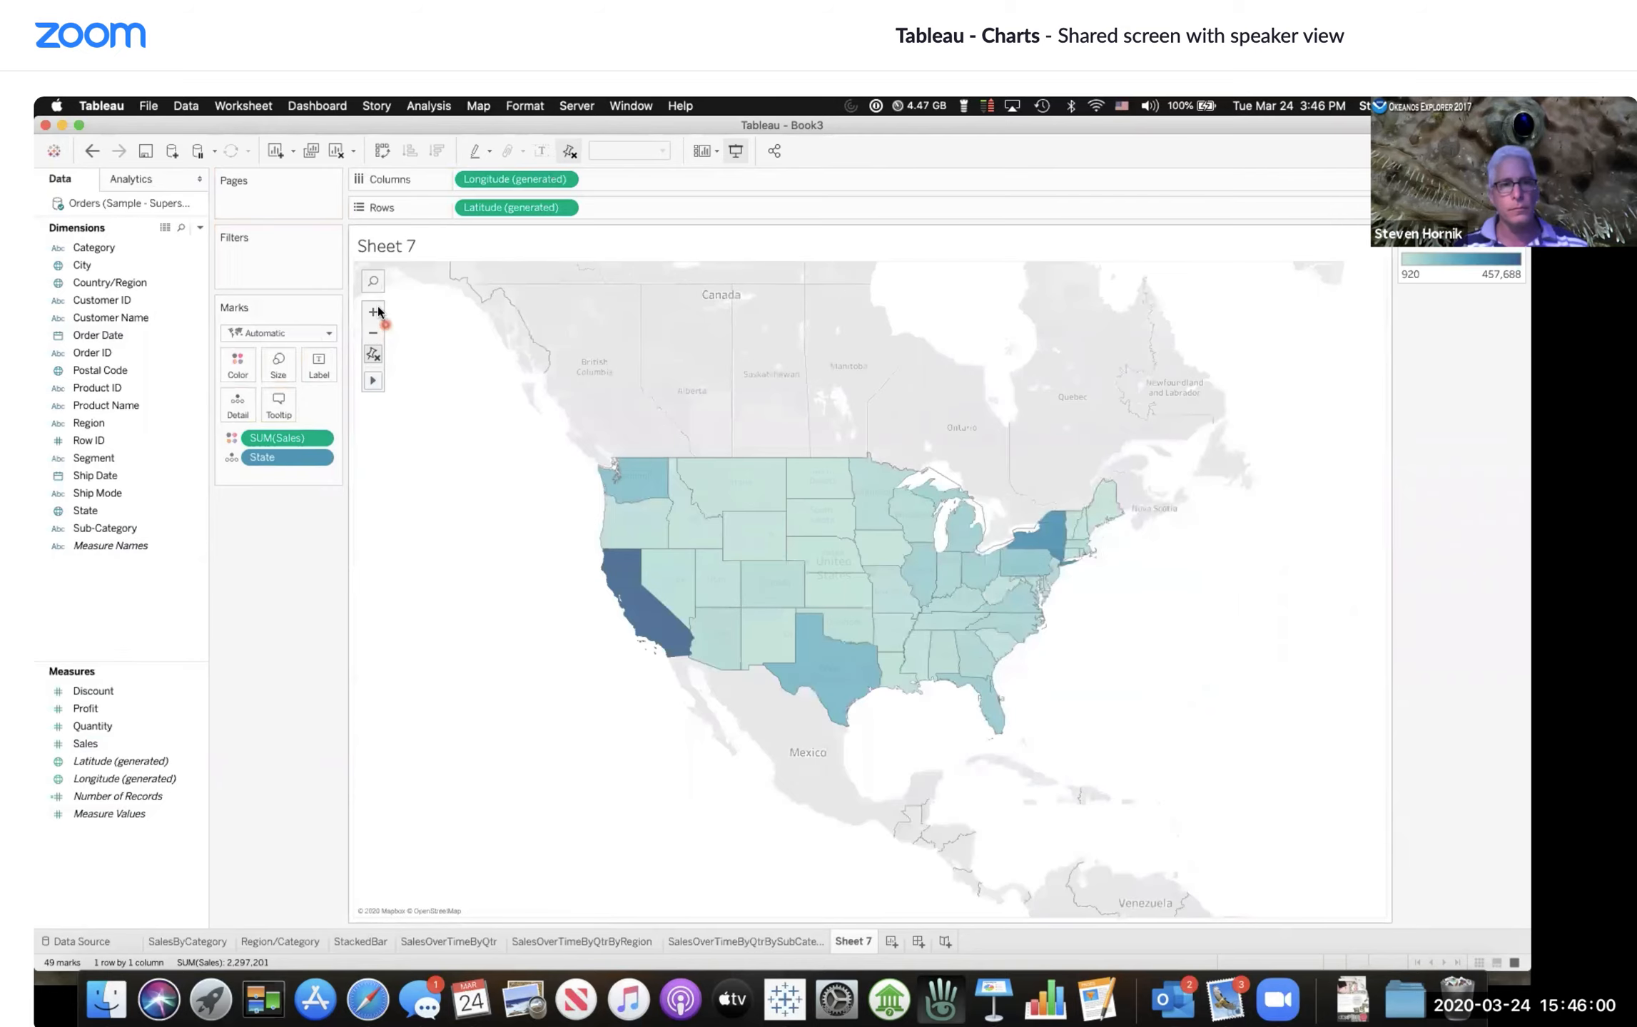
click(373, 312)
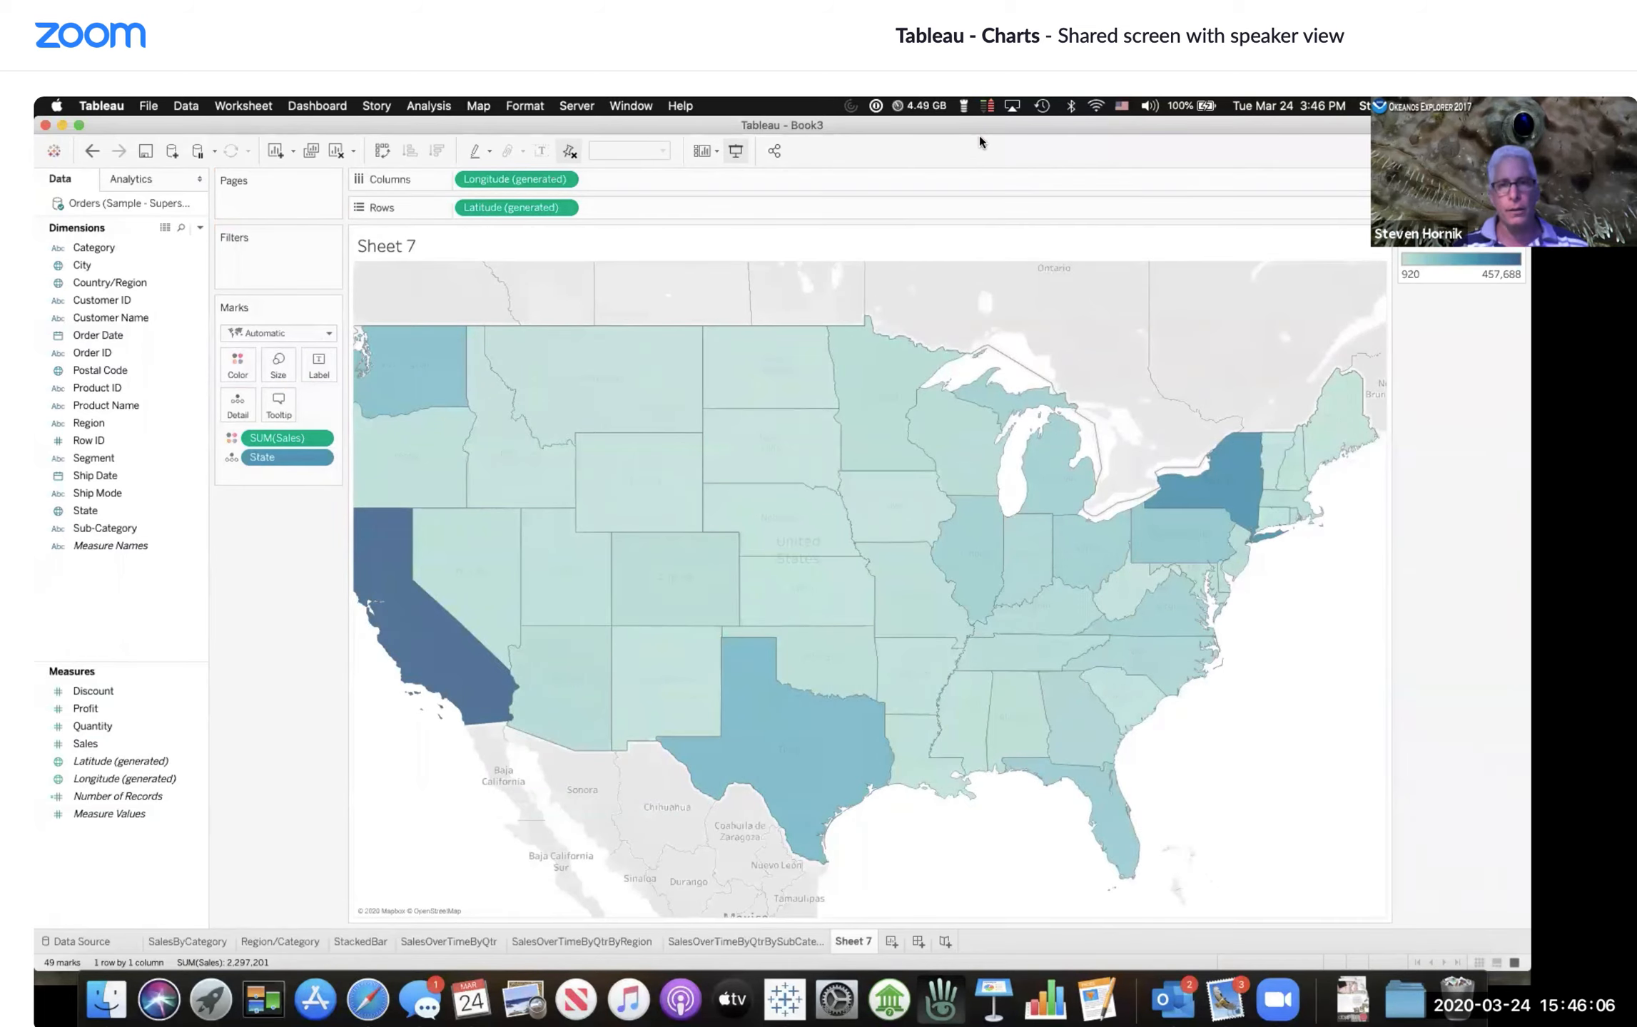
click(705, 418)
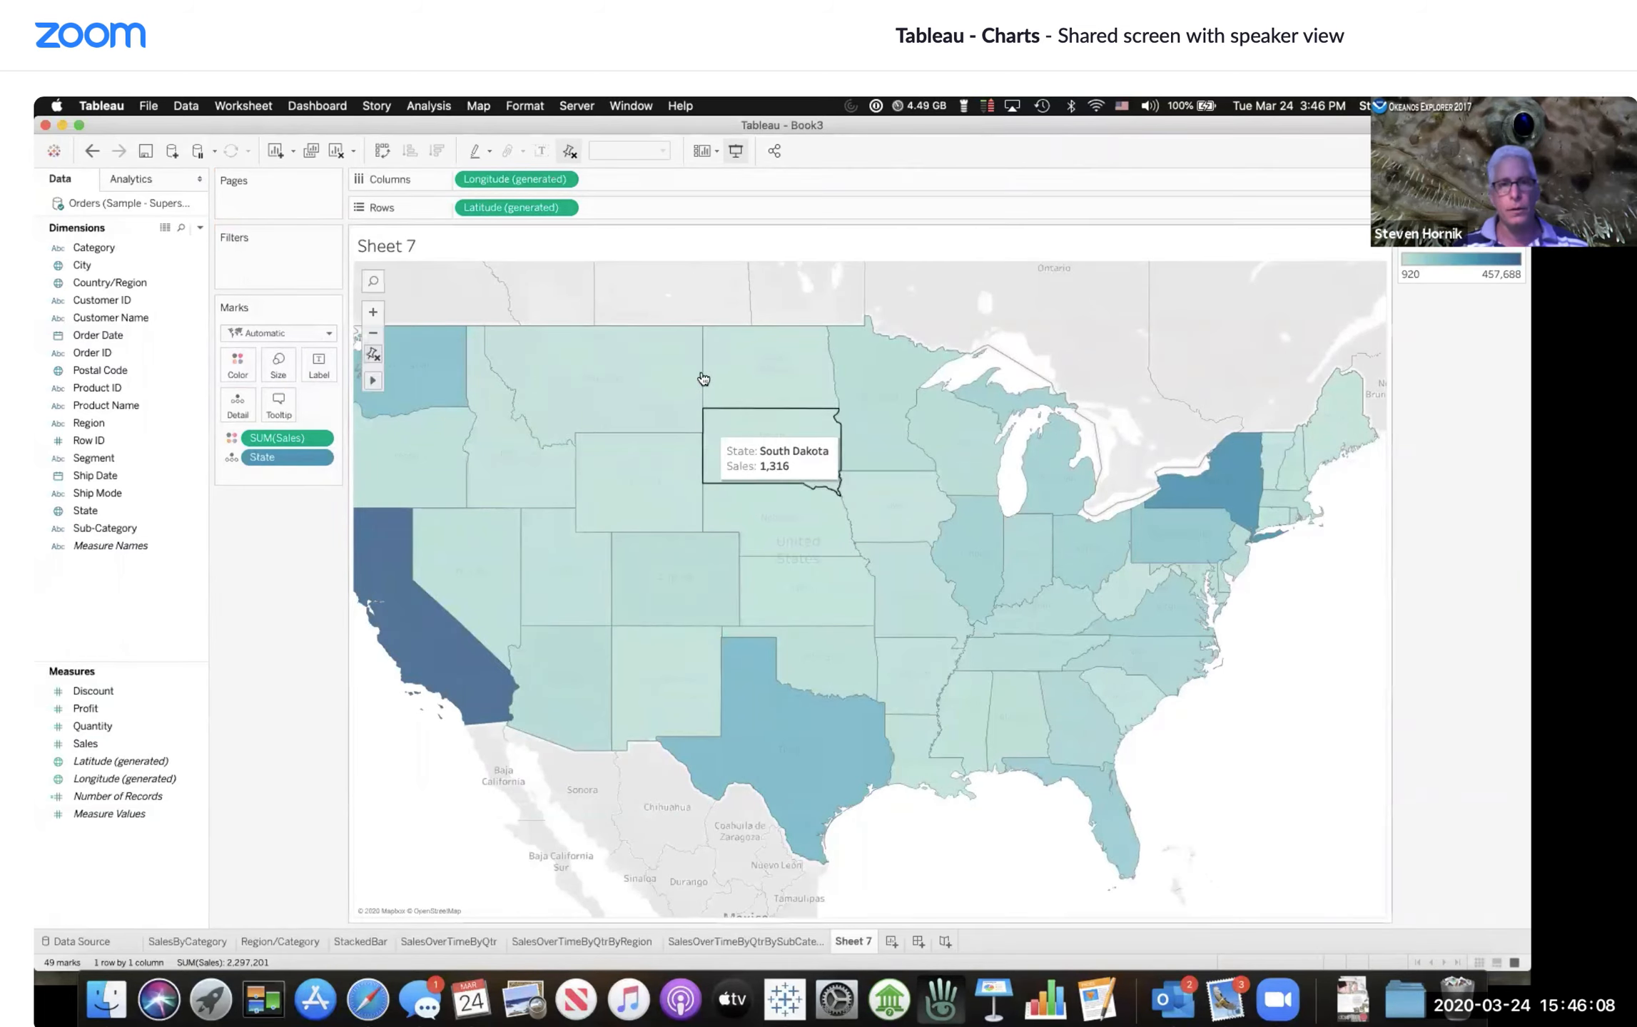
click(685, 300)
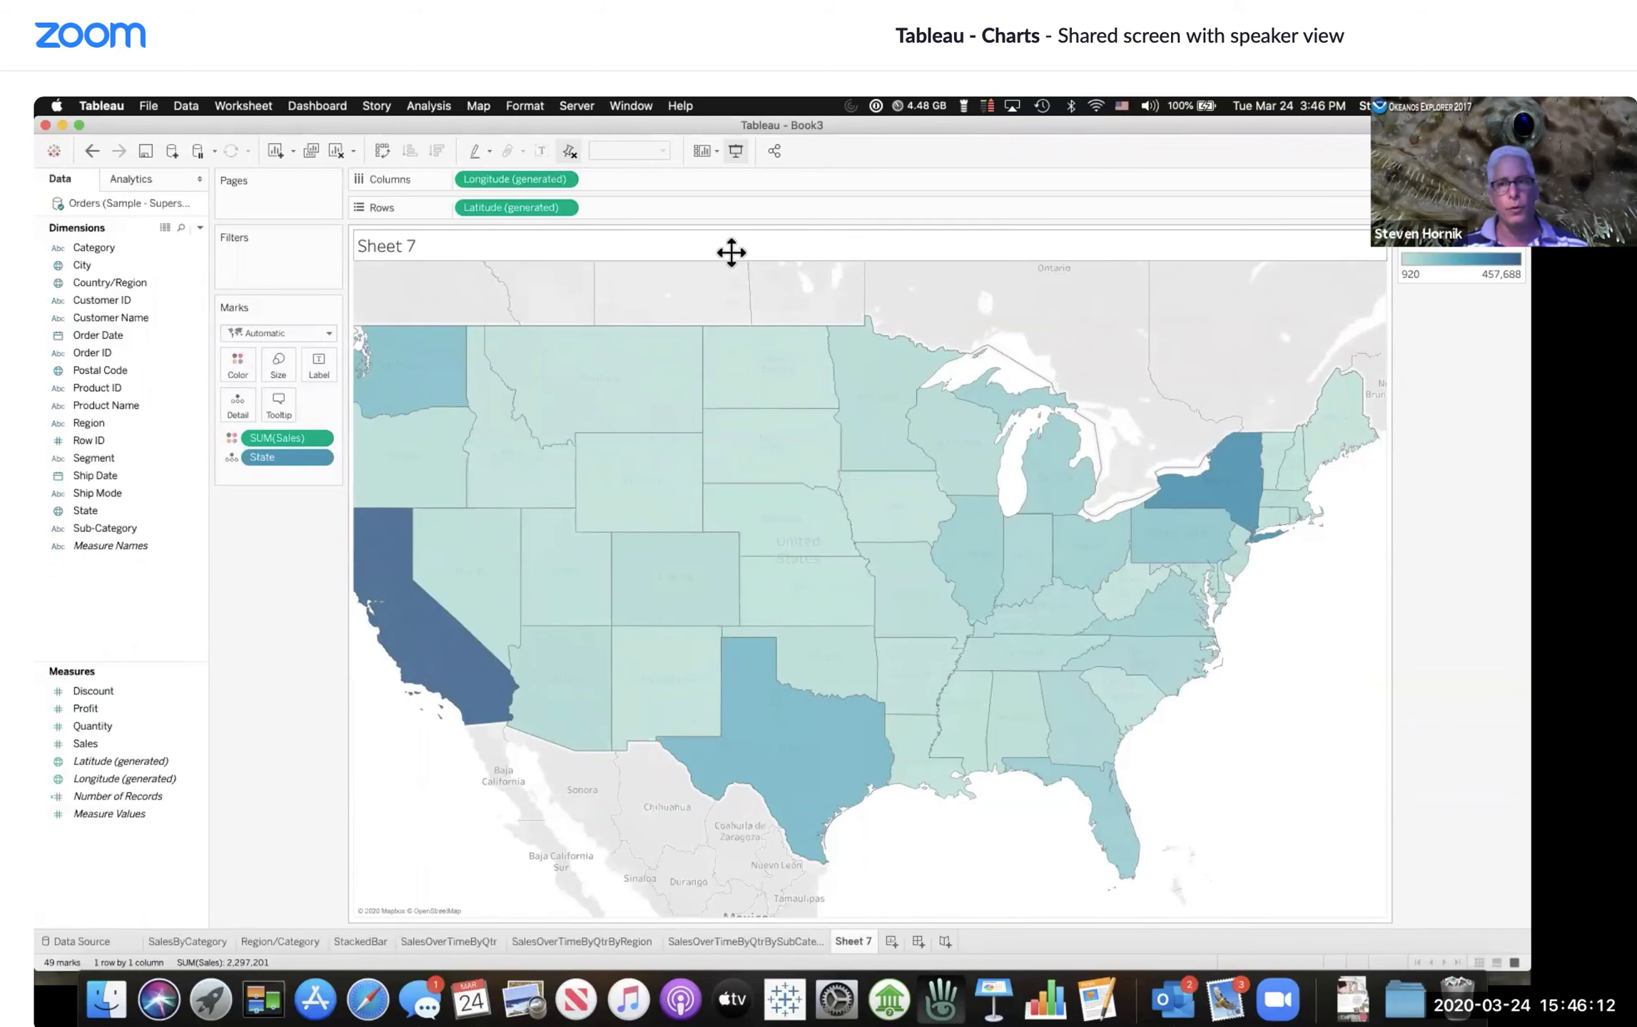
drag(708, 252, 407, 204)
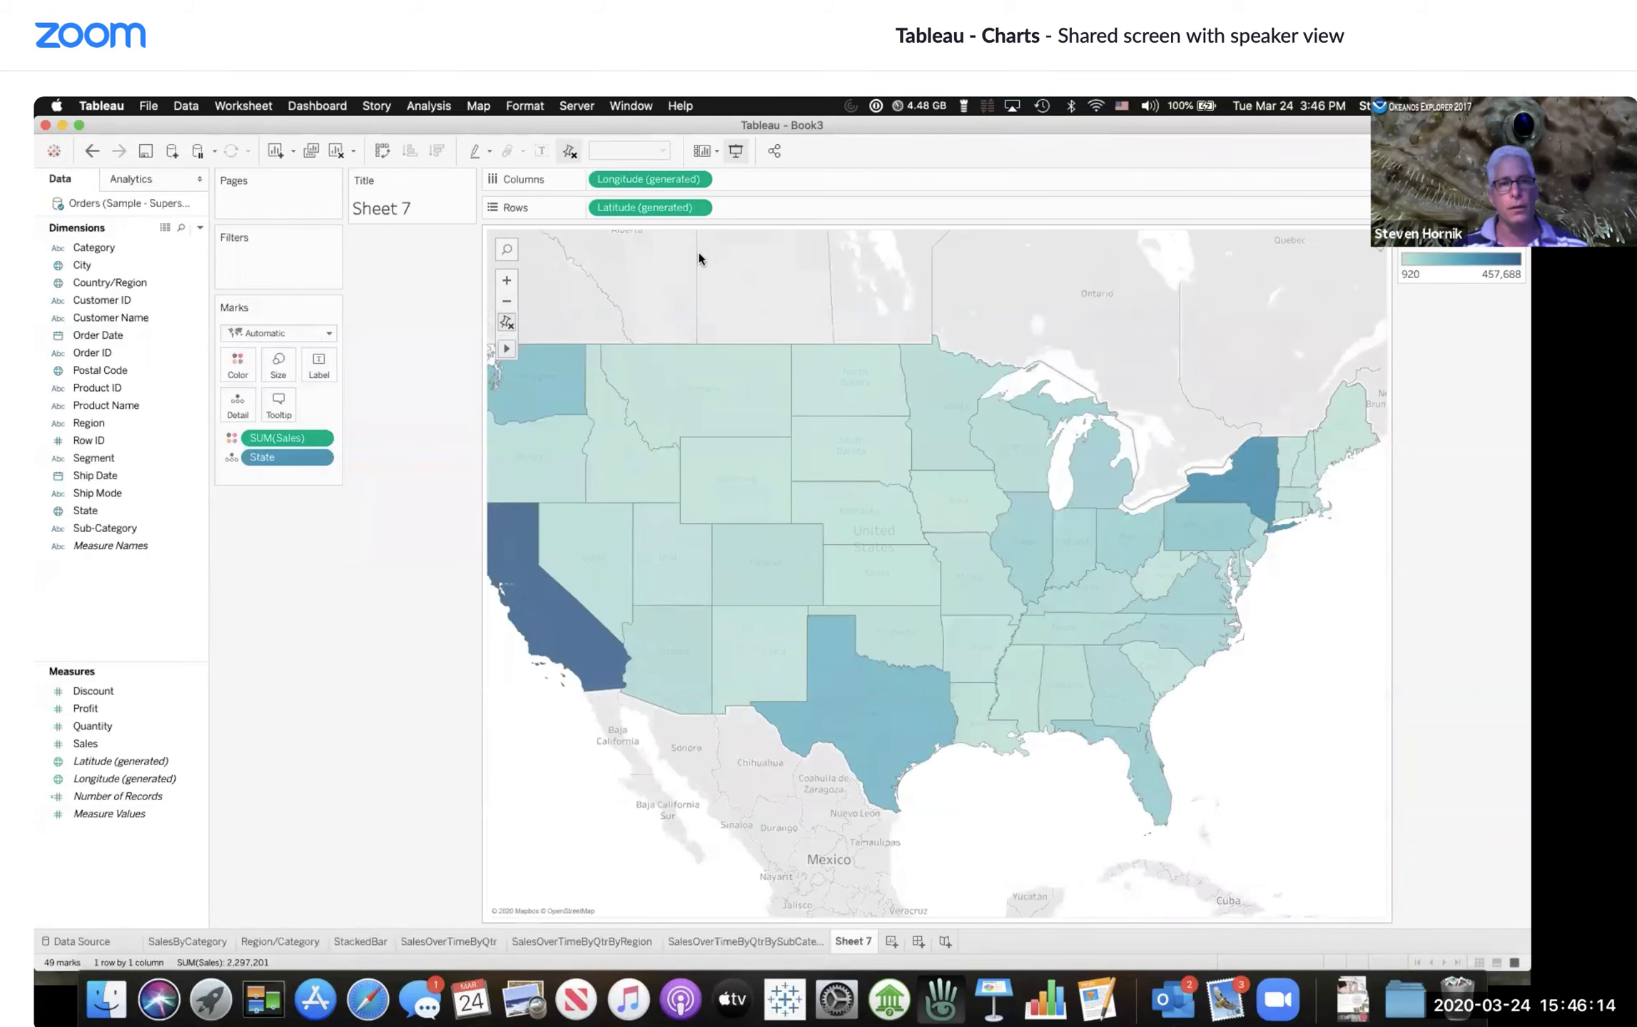
Step: Undo the recent changes and clear the sheet
click(91, 151)
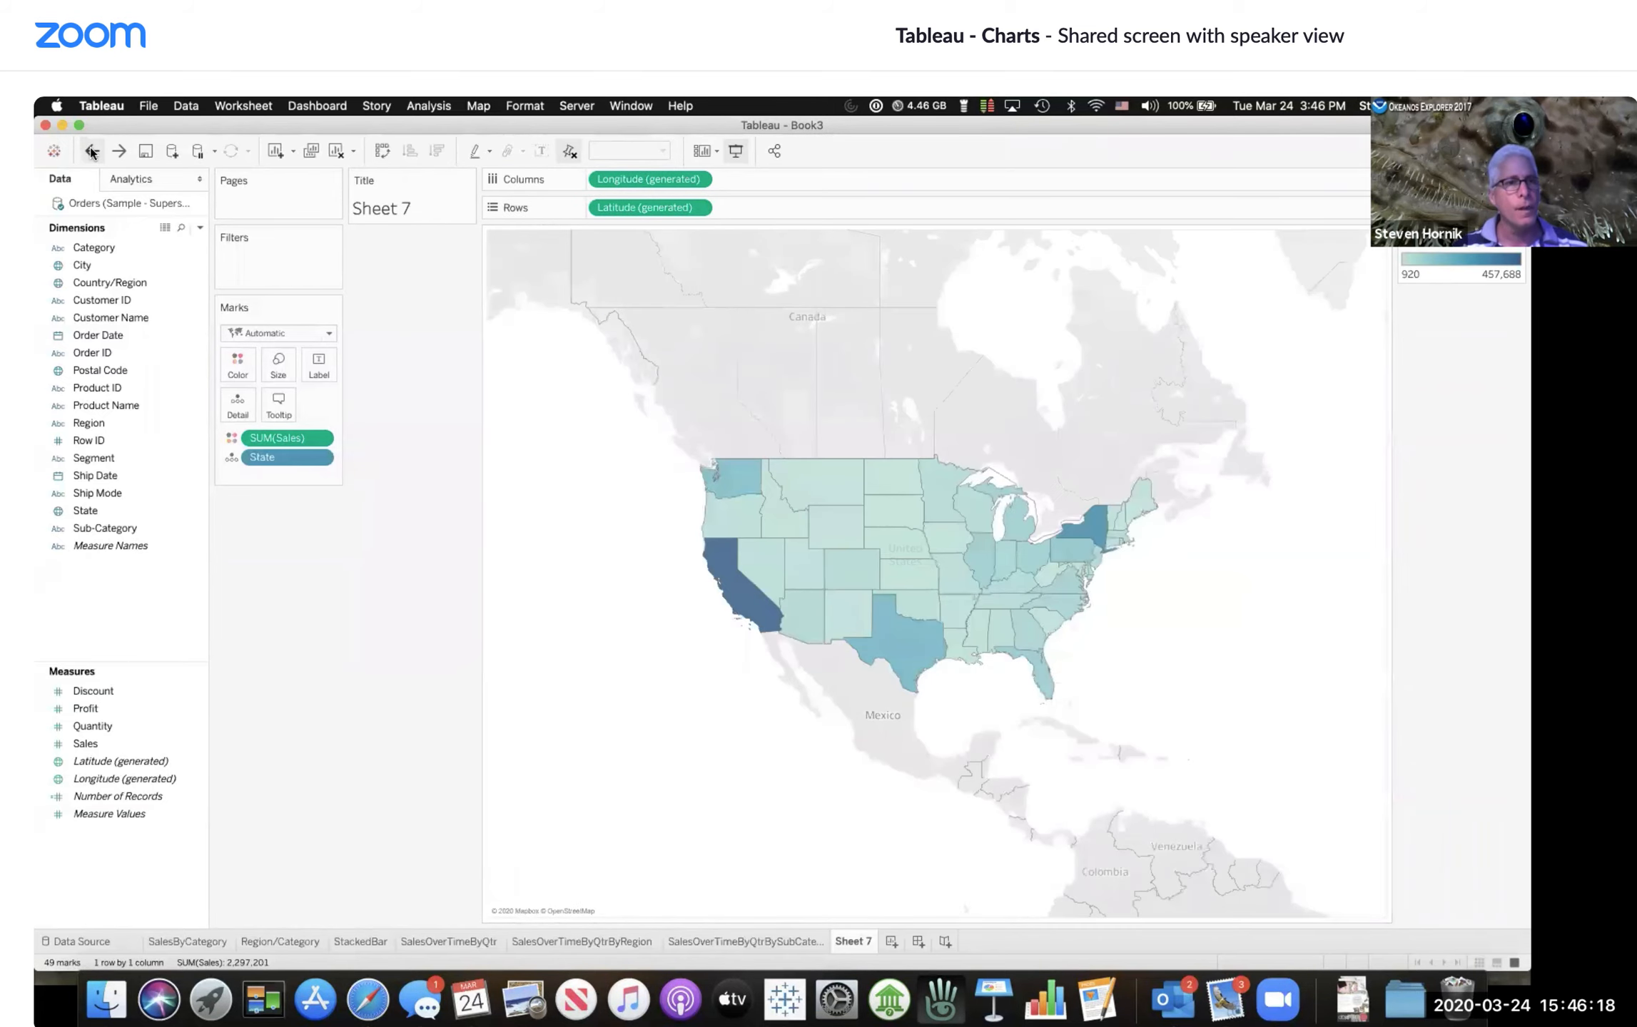
click(92, 152)
click(92, 151)
click(92, 151)
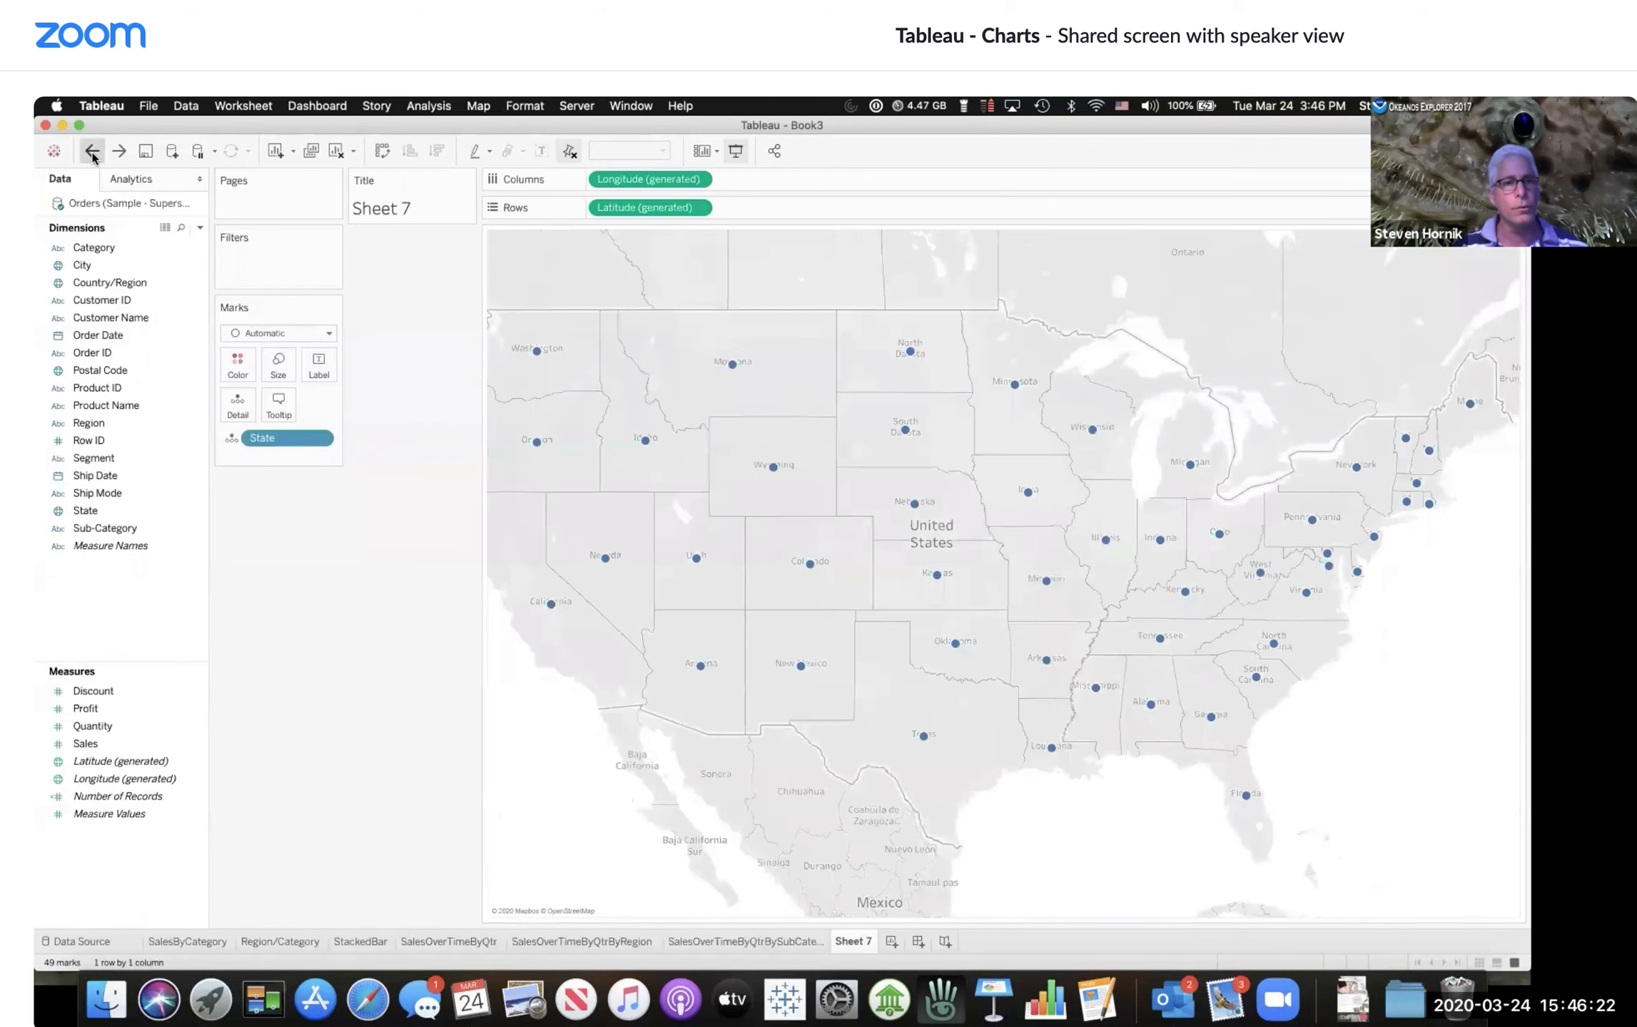
click(335, 151)
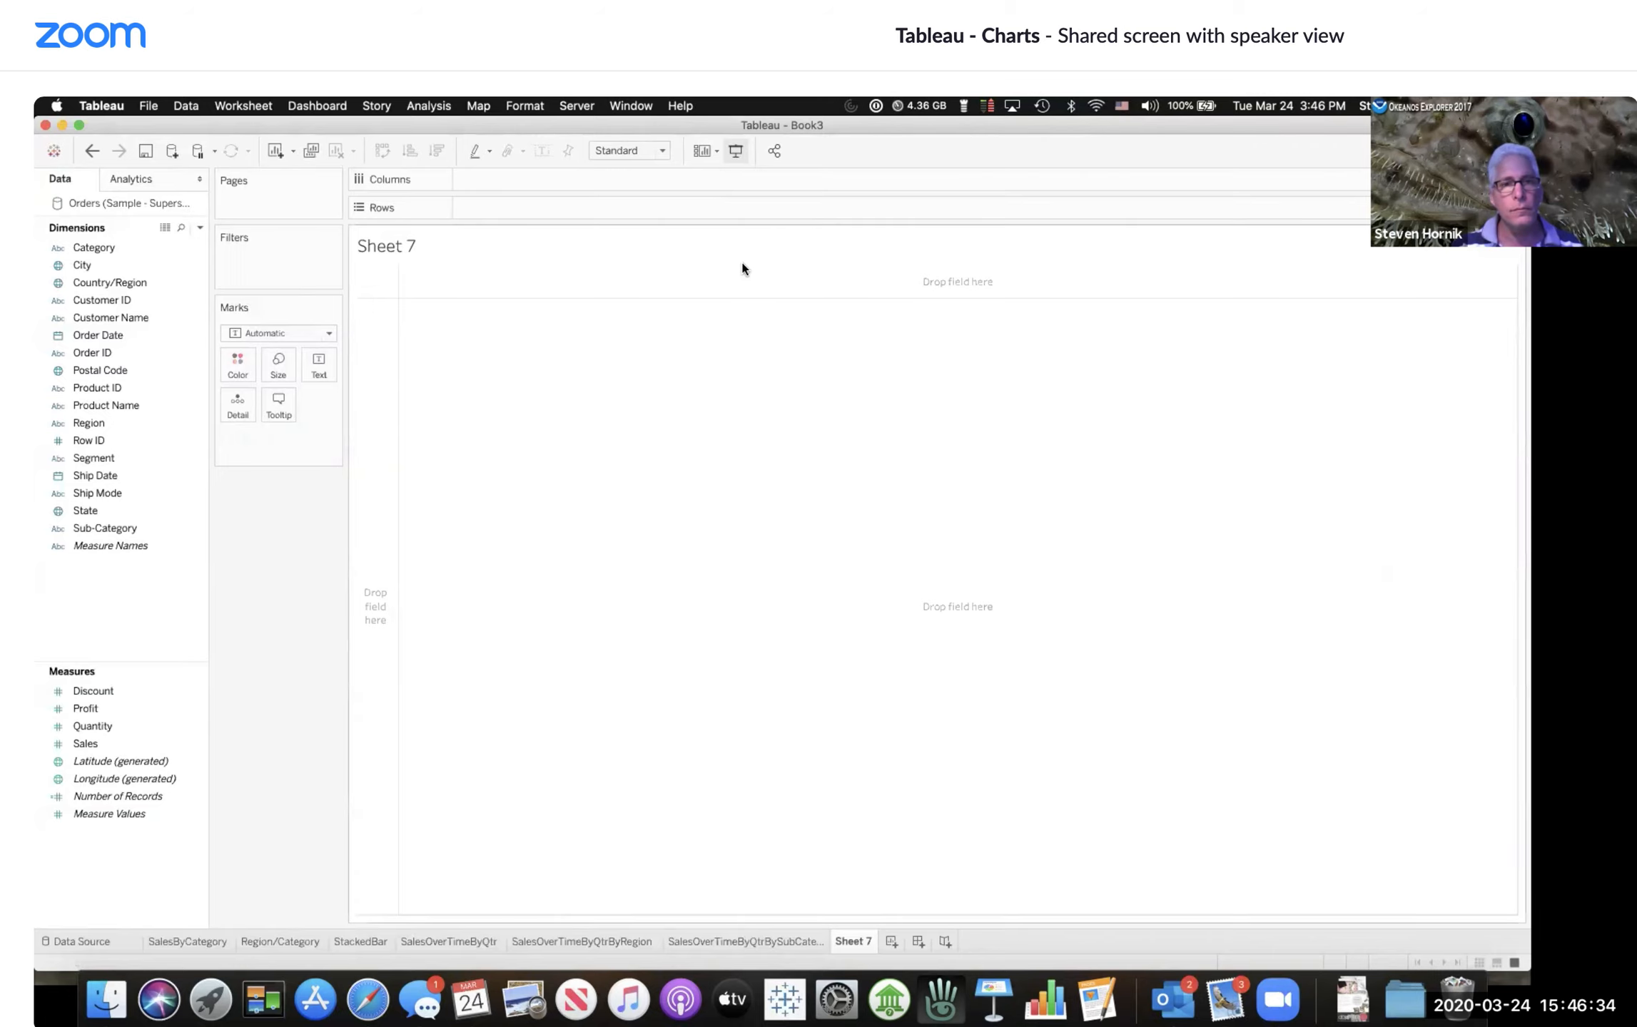
Step: Plot State on a map again and color the states by SUM(Sales)
click(128, 428)
double_click(86, 511)
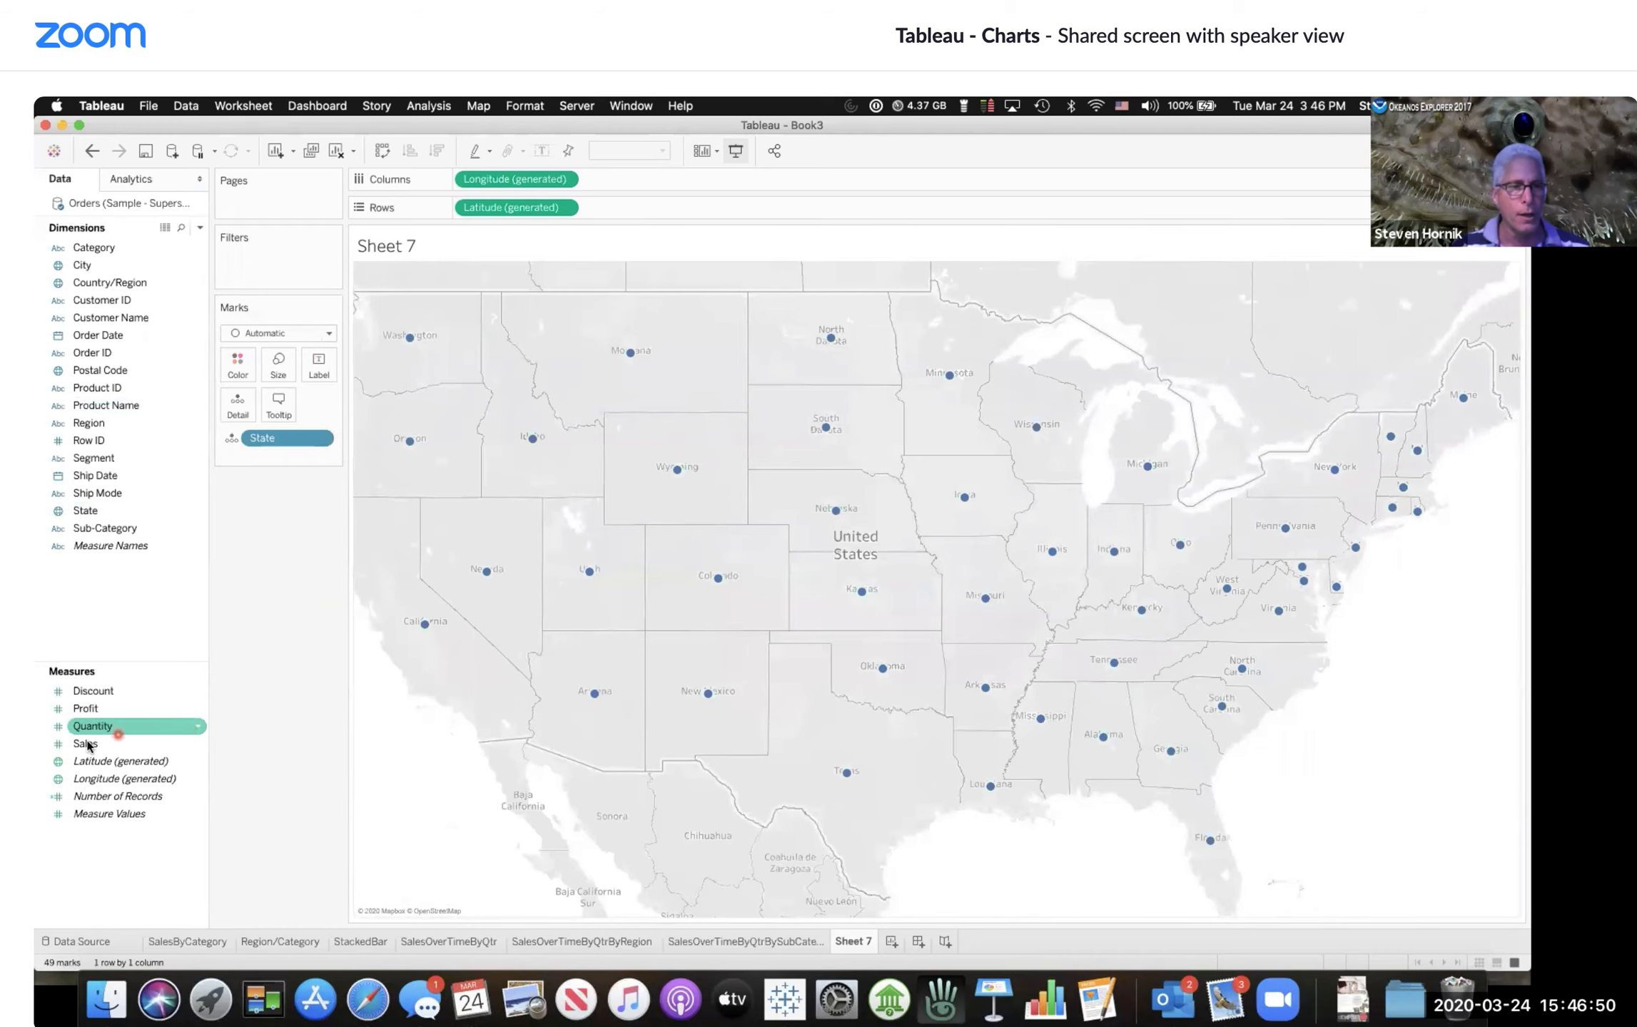
drag(85, 744, 228, 361)
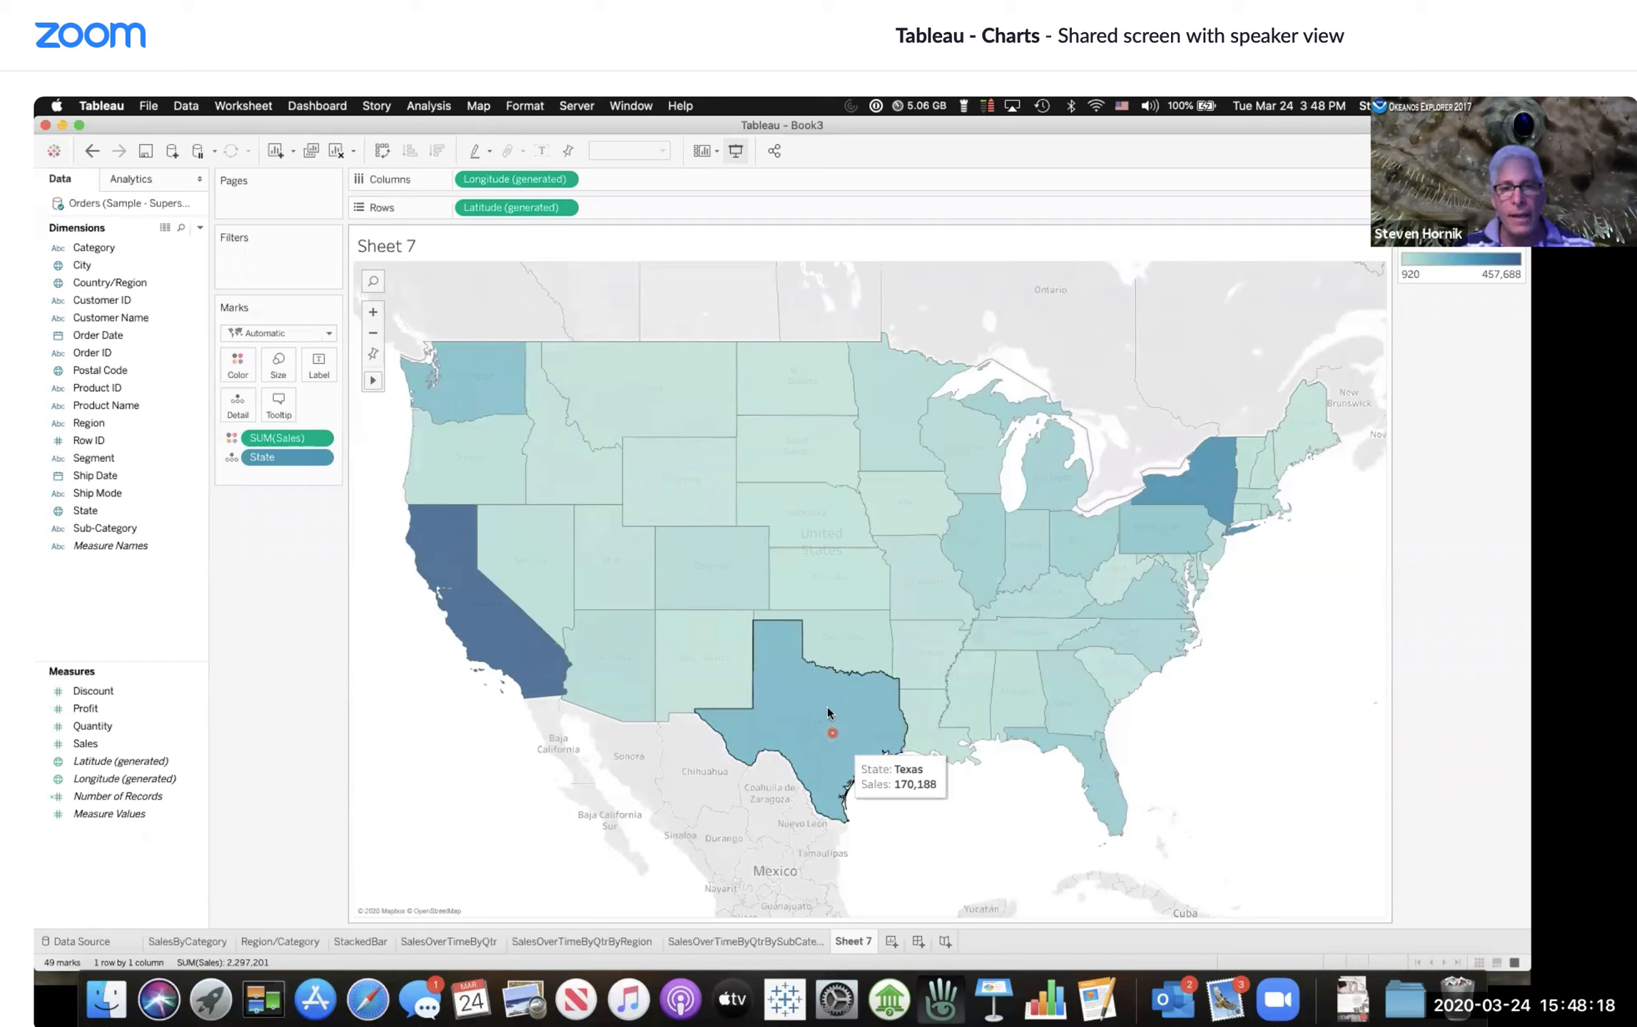
Step: Examine the sales tooltips of individual states across the map
click(854, 634)
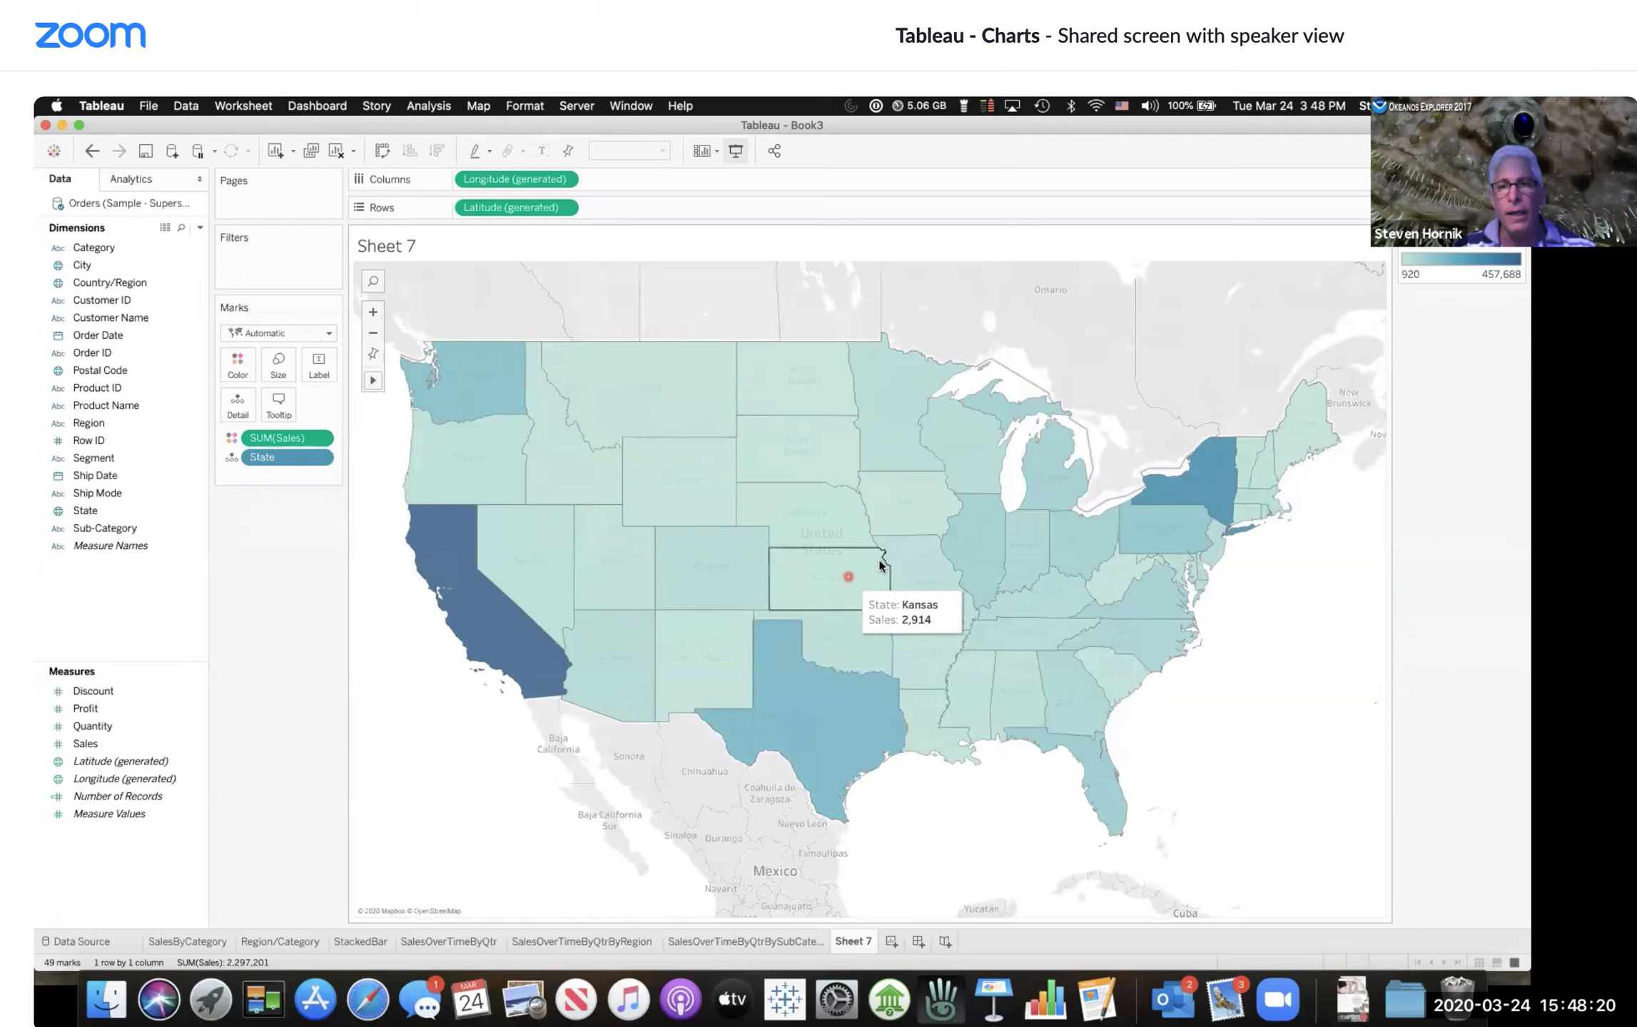
click(1215, 455)
click(1218, 504)
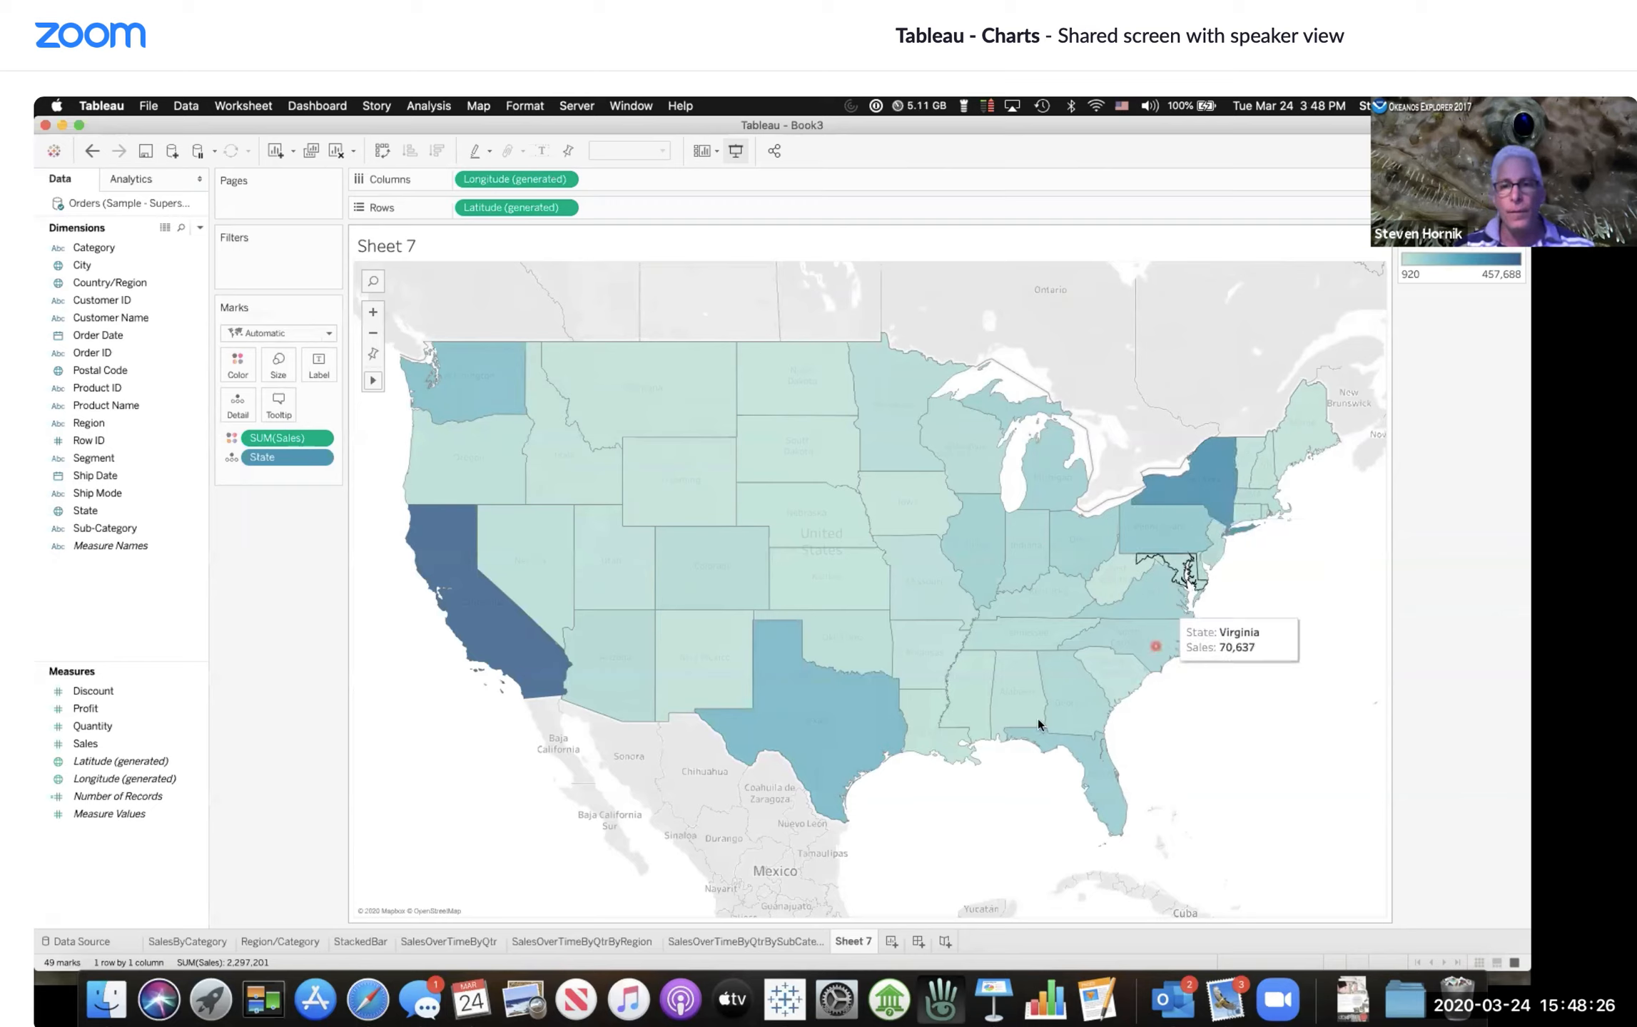
click(1110, 797)
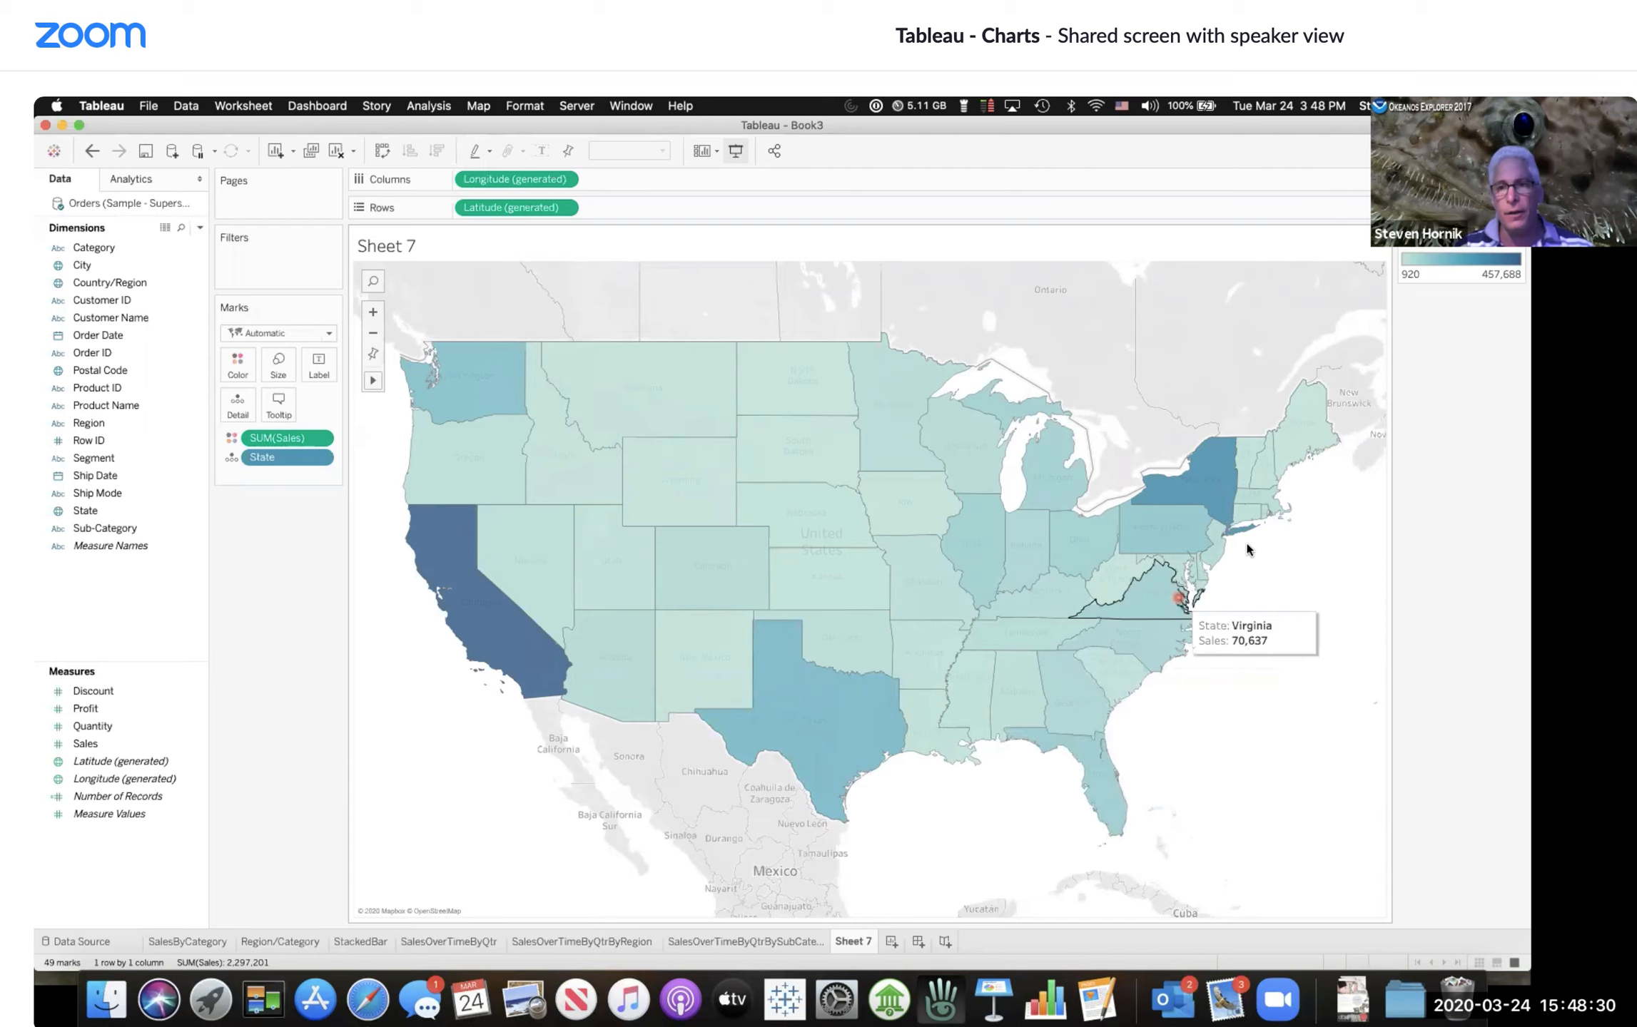
click(1252, 518)
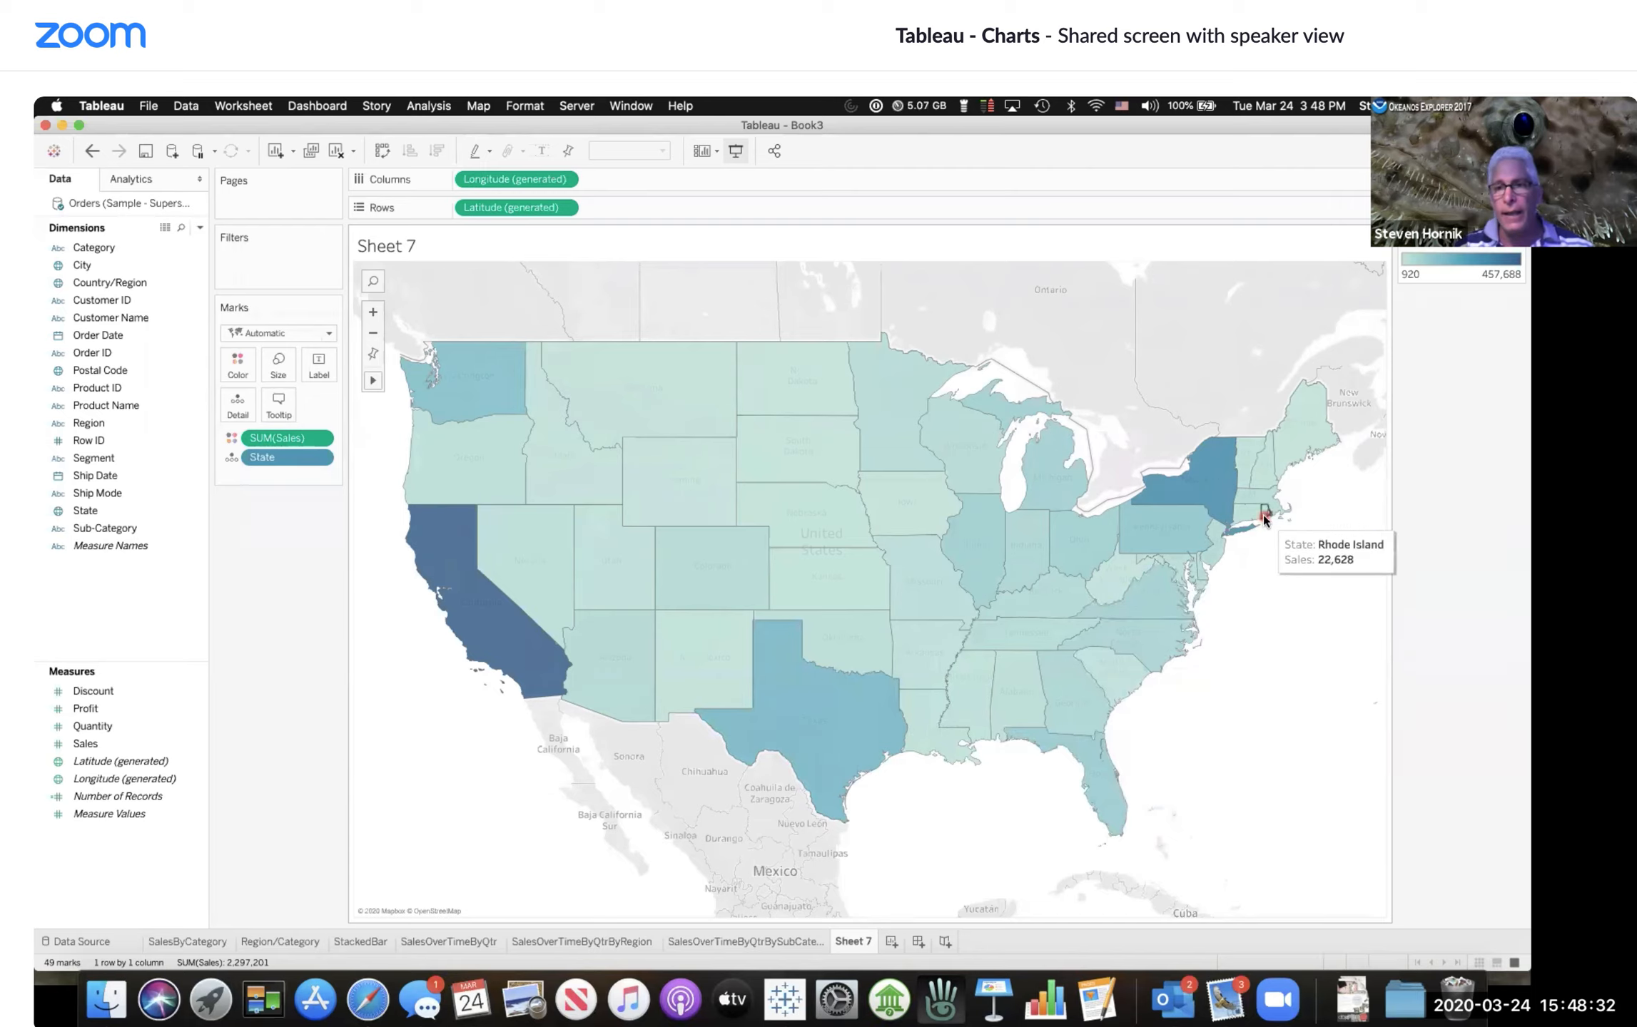
click(1264, 515)
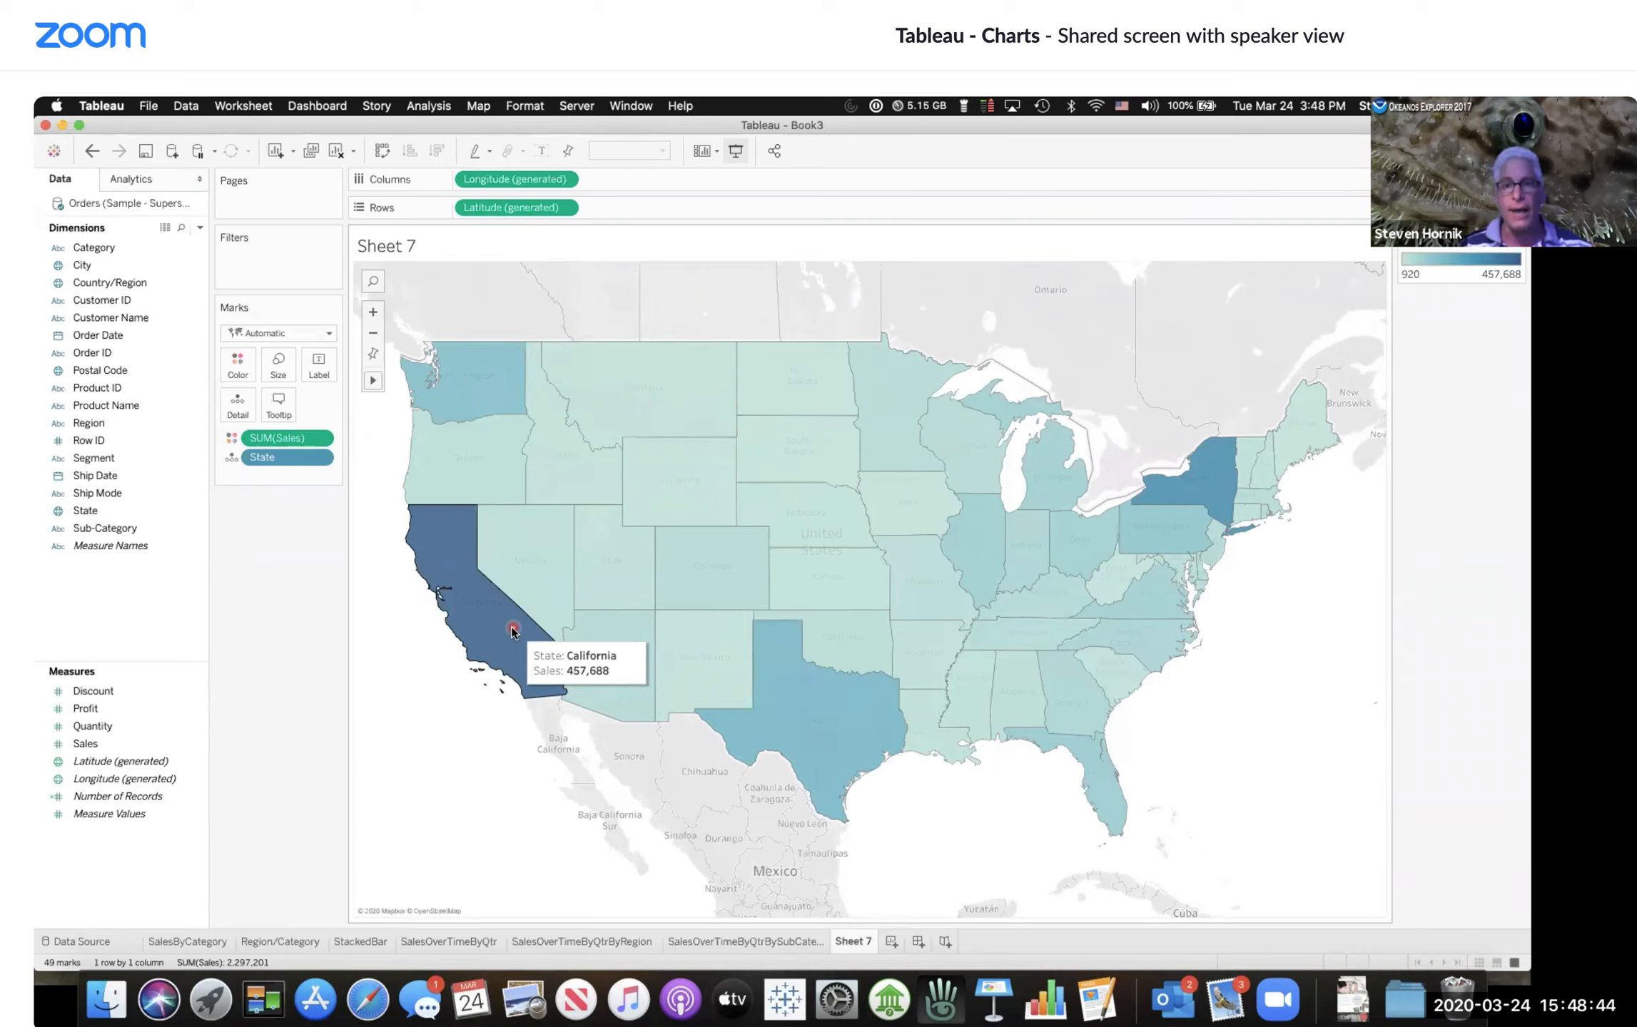
Step: Show the sales values as labels on every state of the map
mouse_move(813, 708)
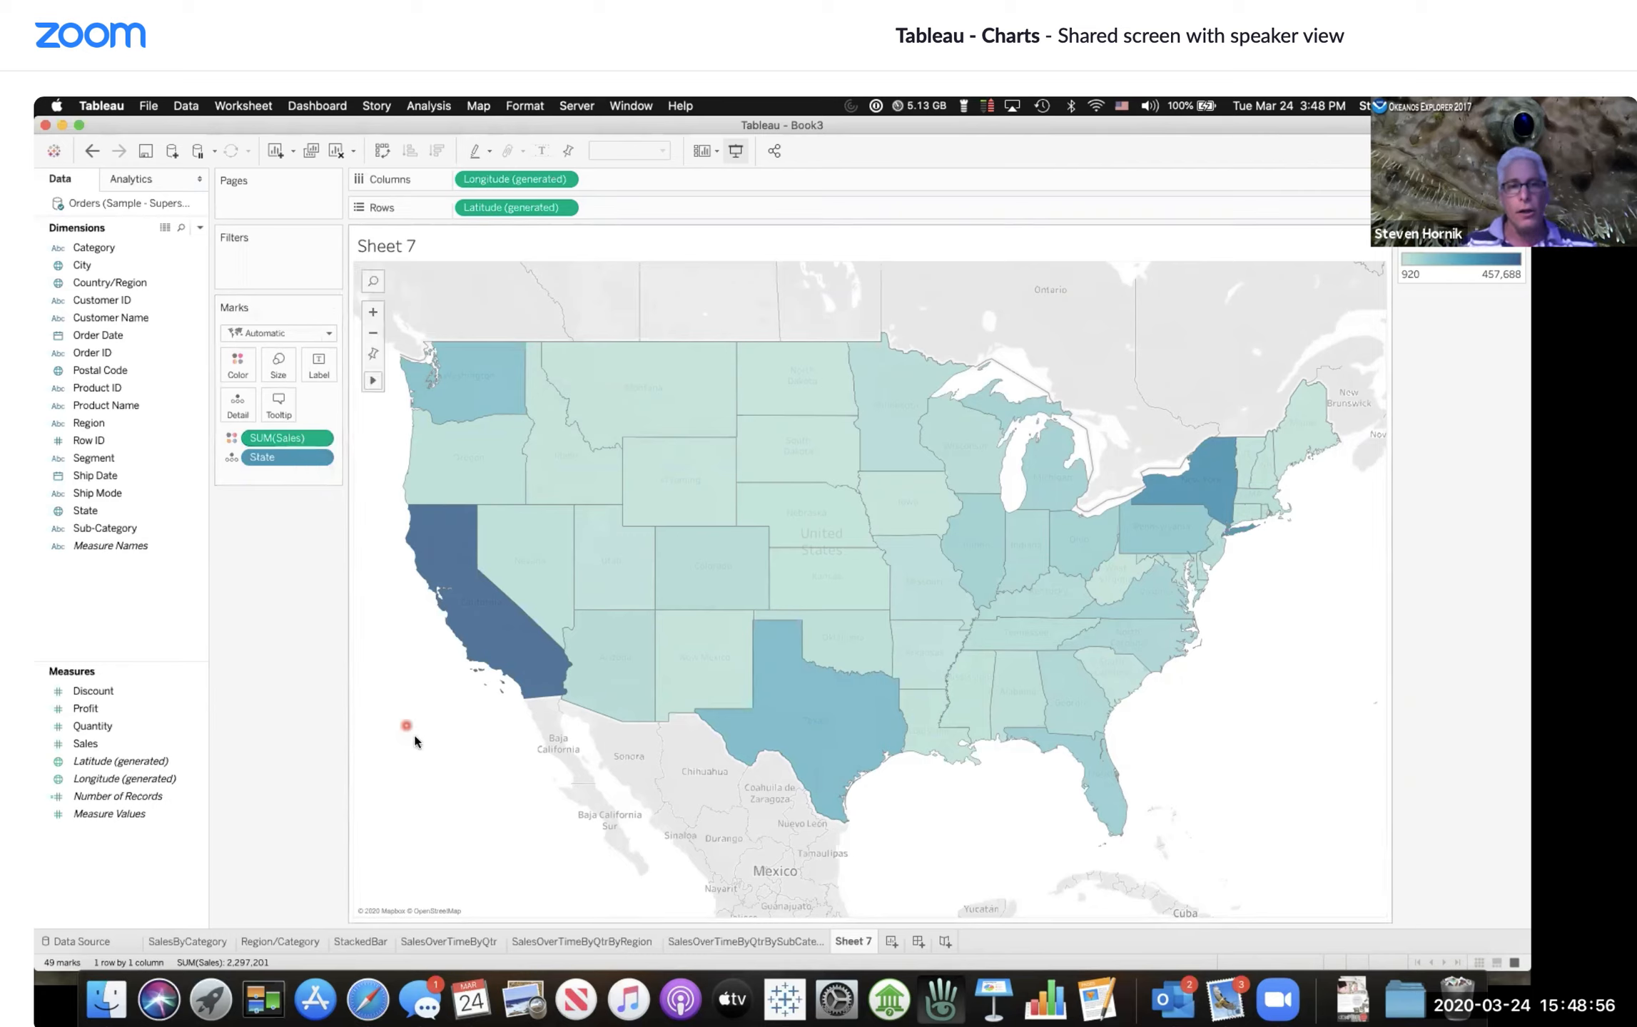
mouse_move(481, 613)
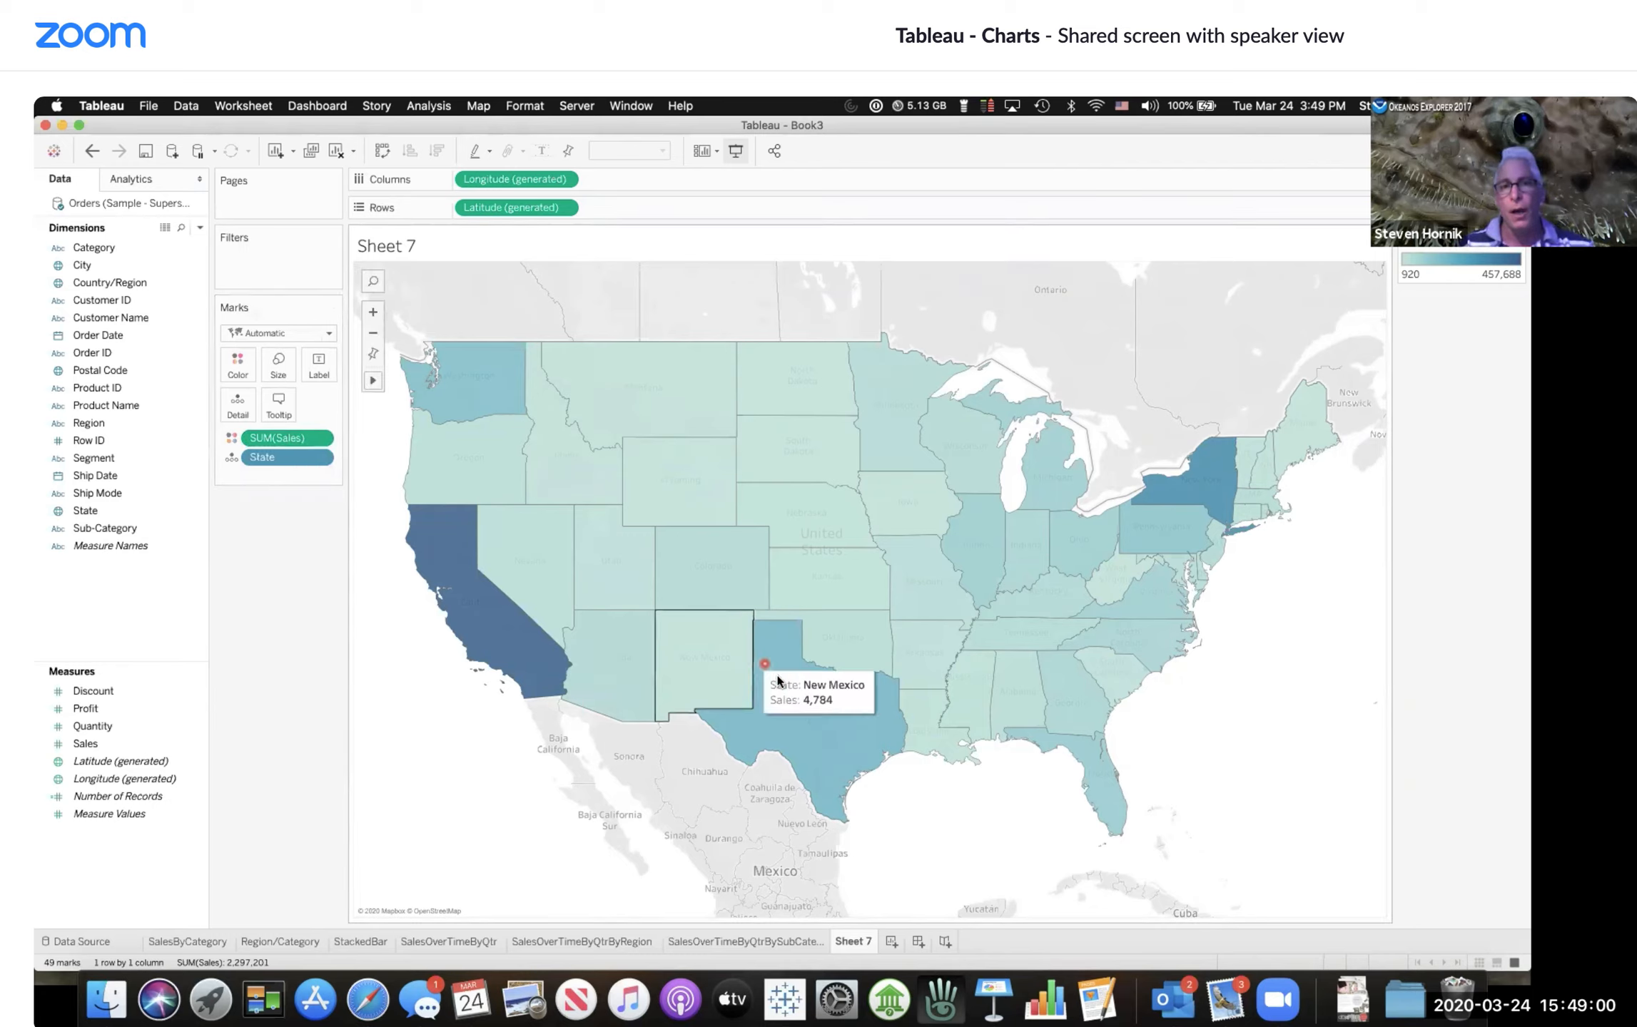
mouse_move(573, 458)
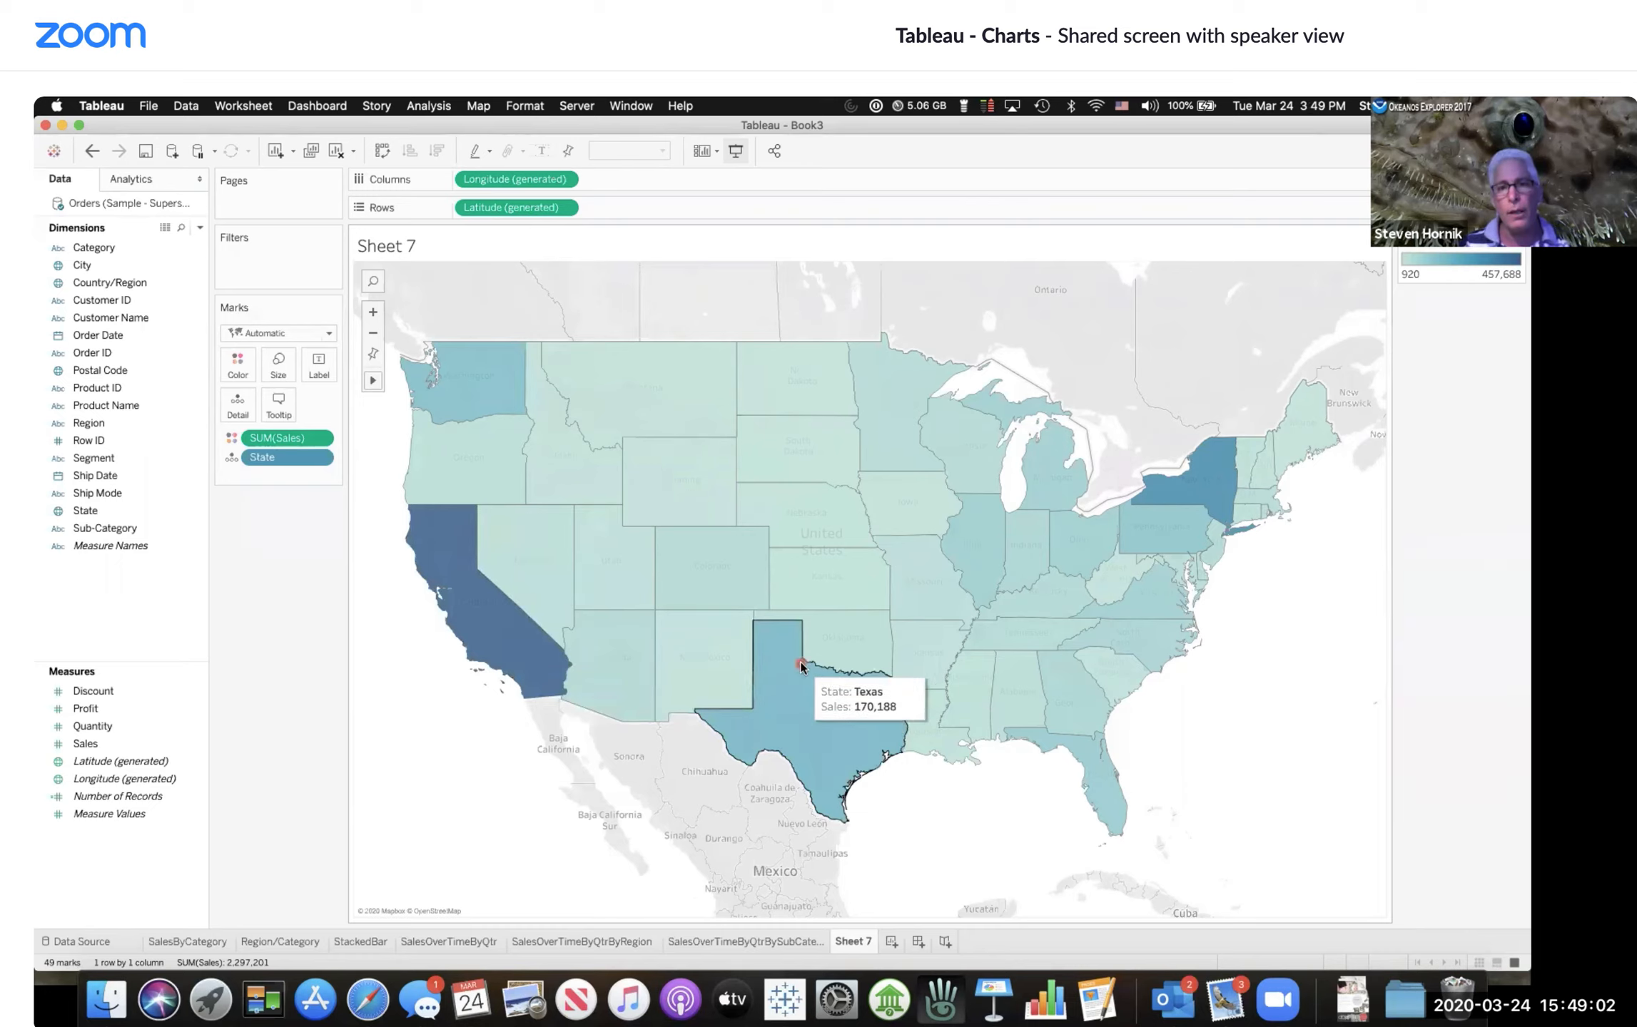
mouse_move(1194, 483)
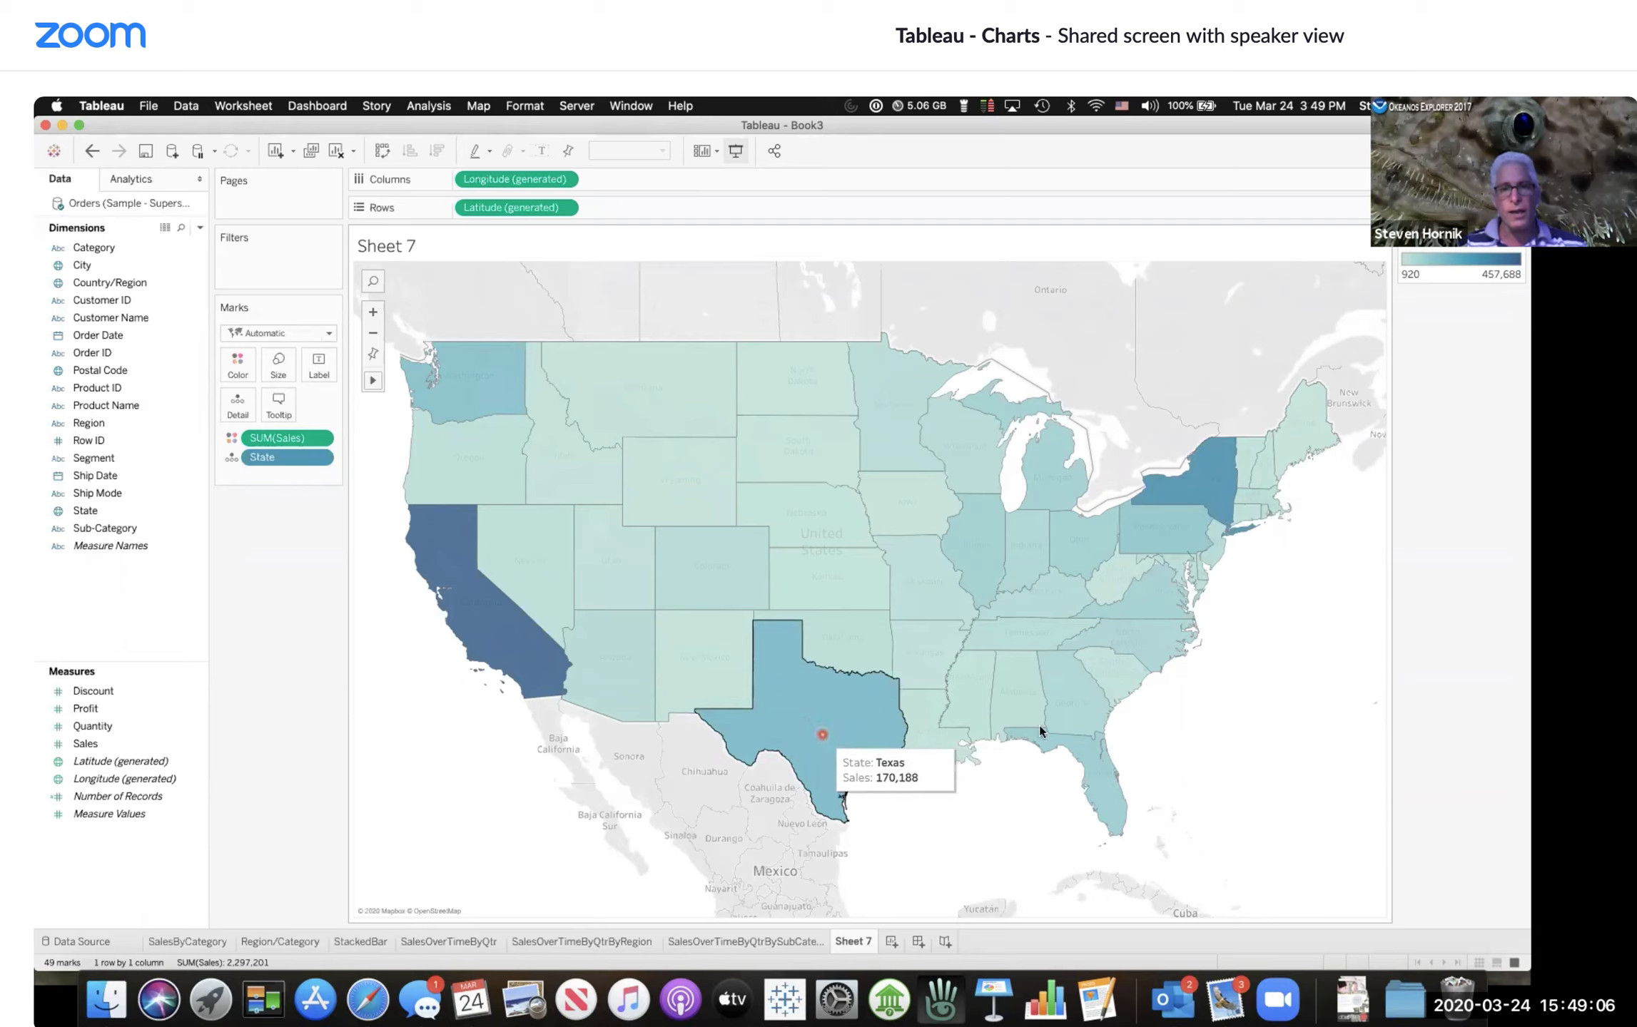
mouse_move(480, 394)
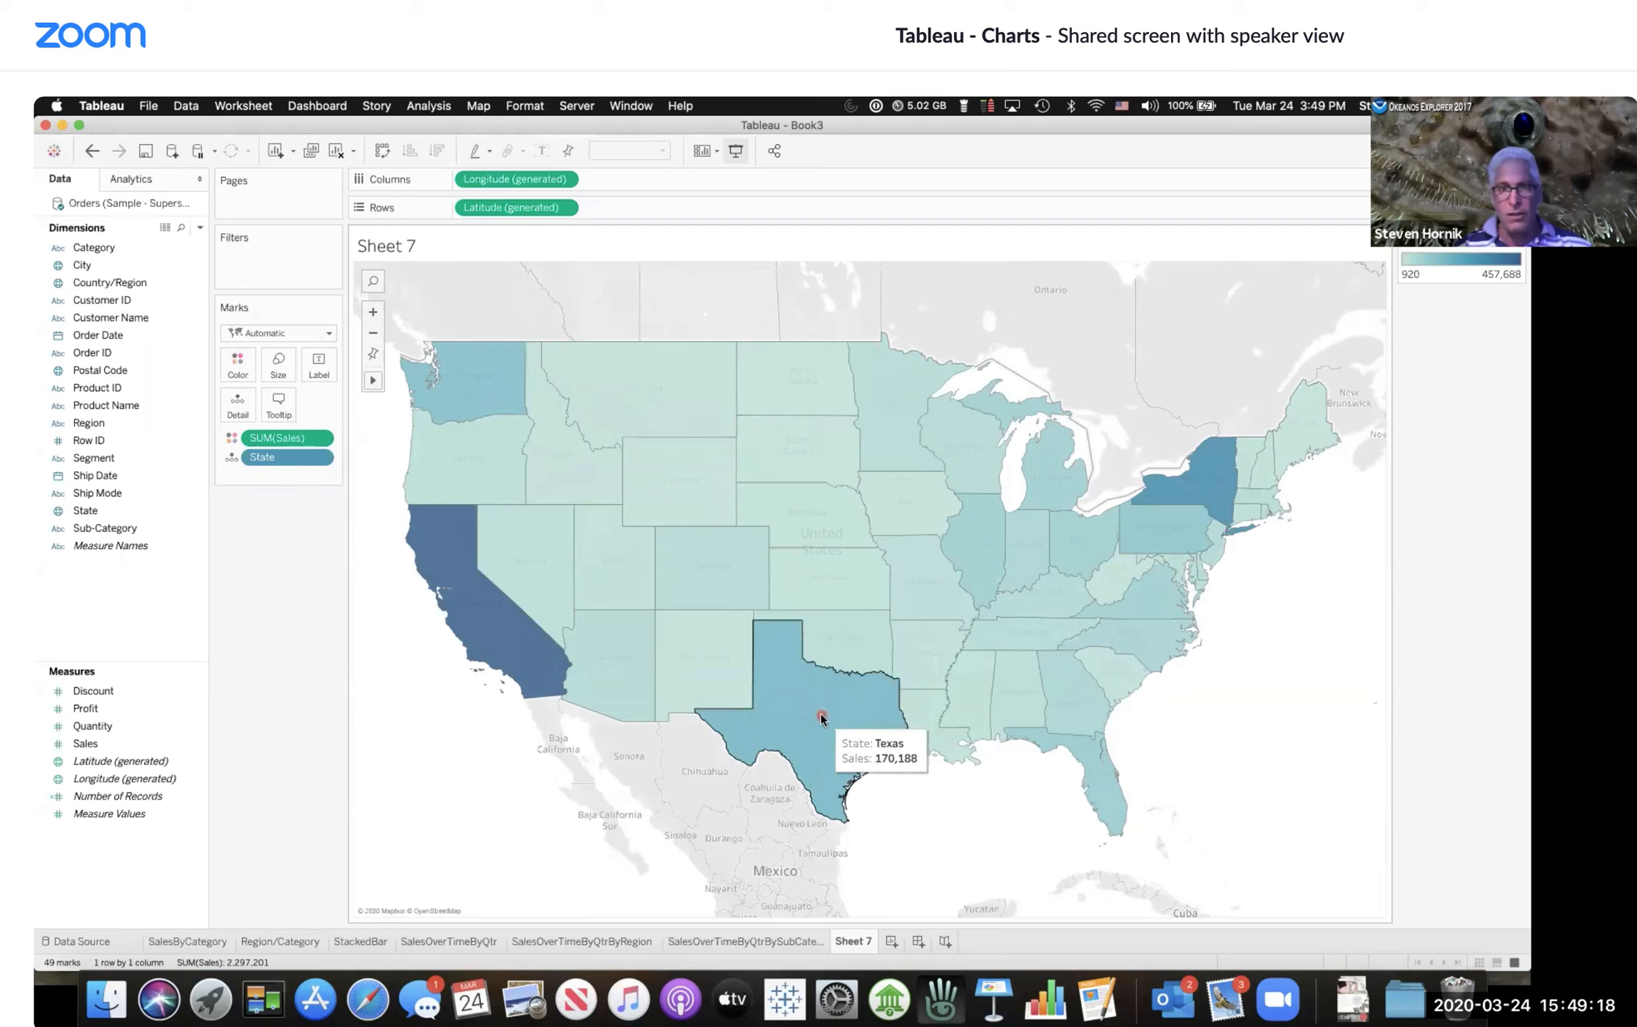
click(542, 150)
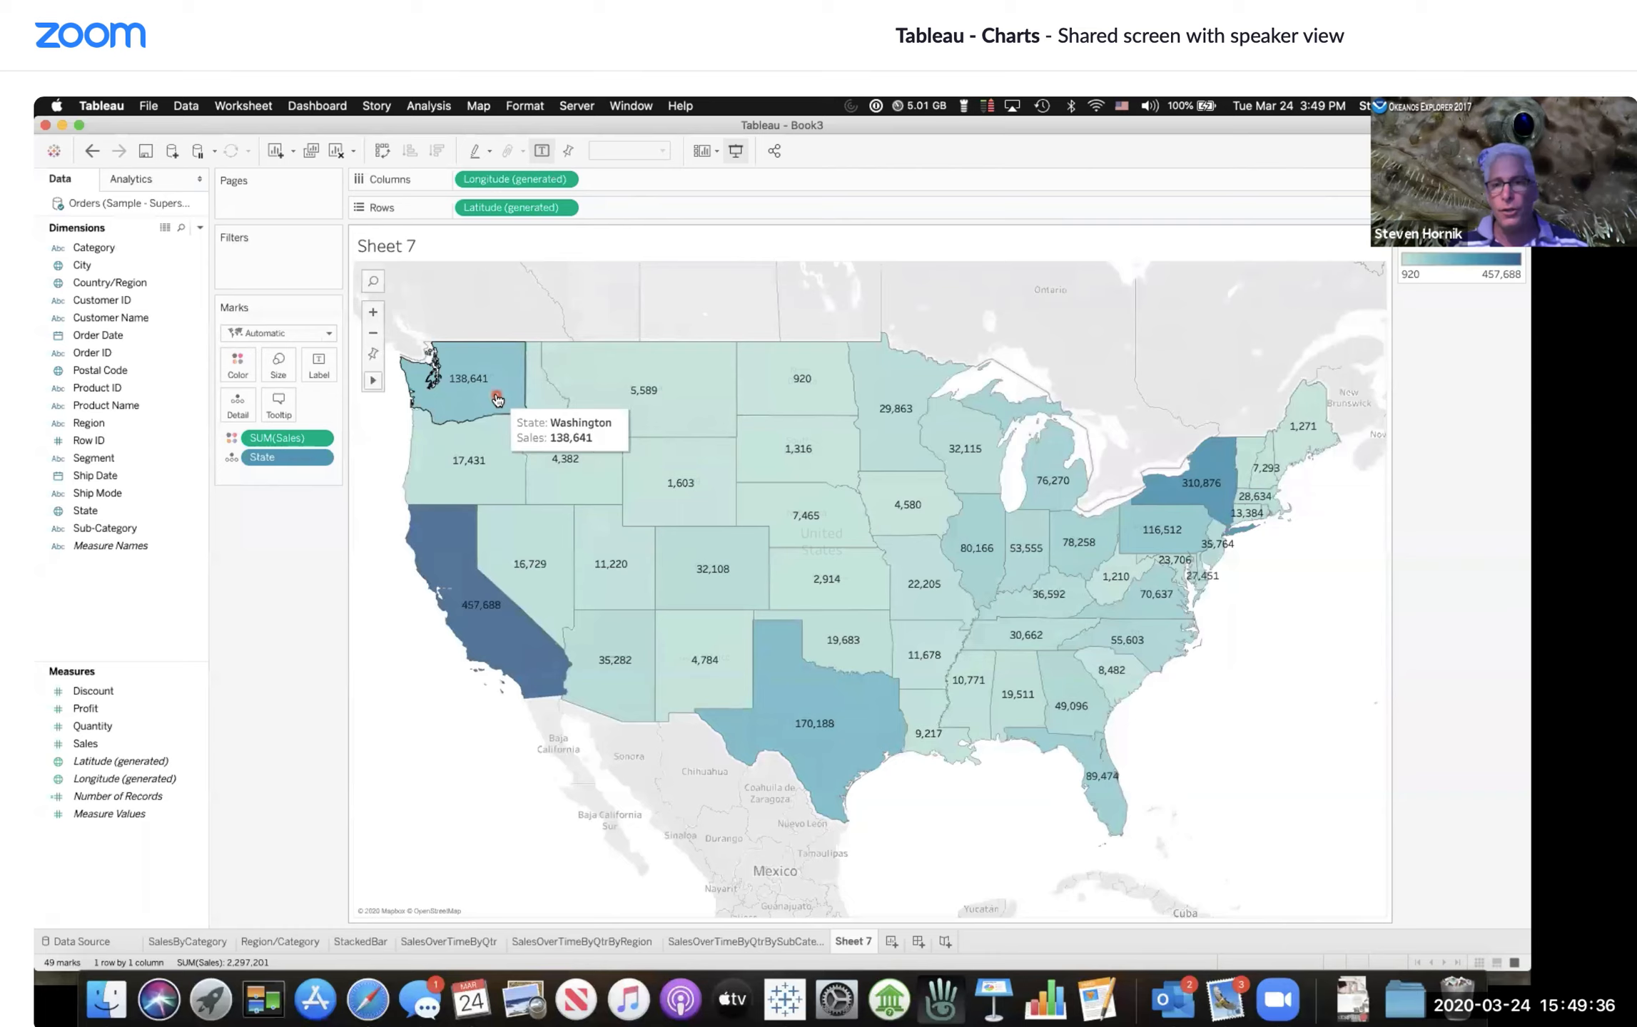
Step: Rename the sheet to SalesByState(Filled Map)
mouse_move(1095, 778)
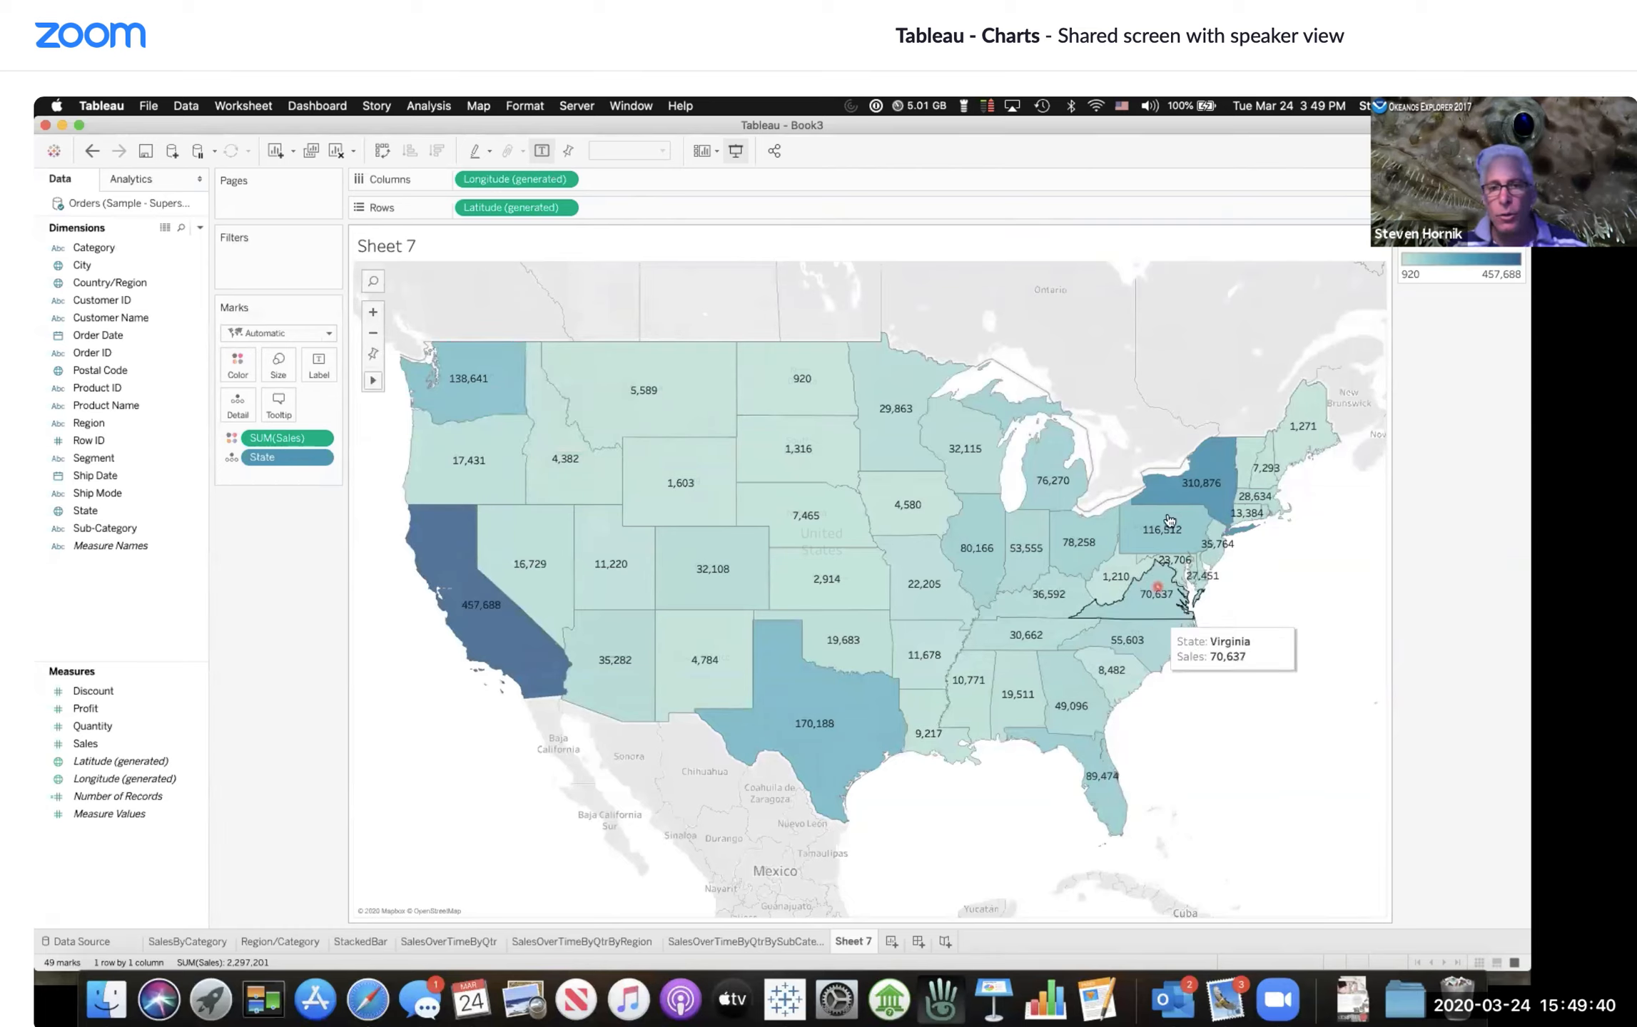
mouse_move(1170, 522)
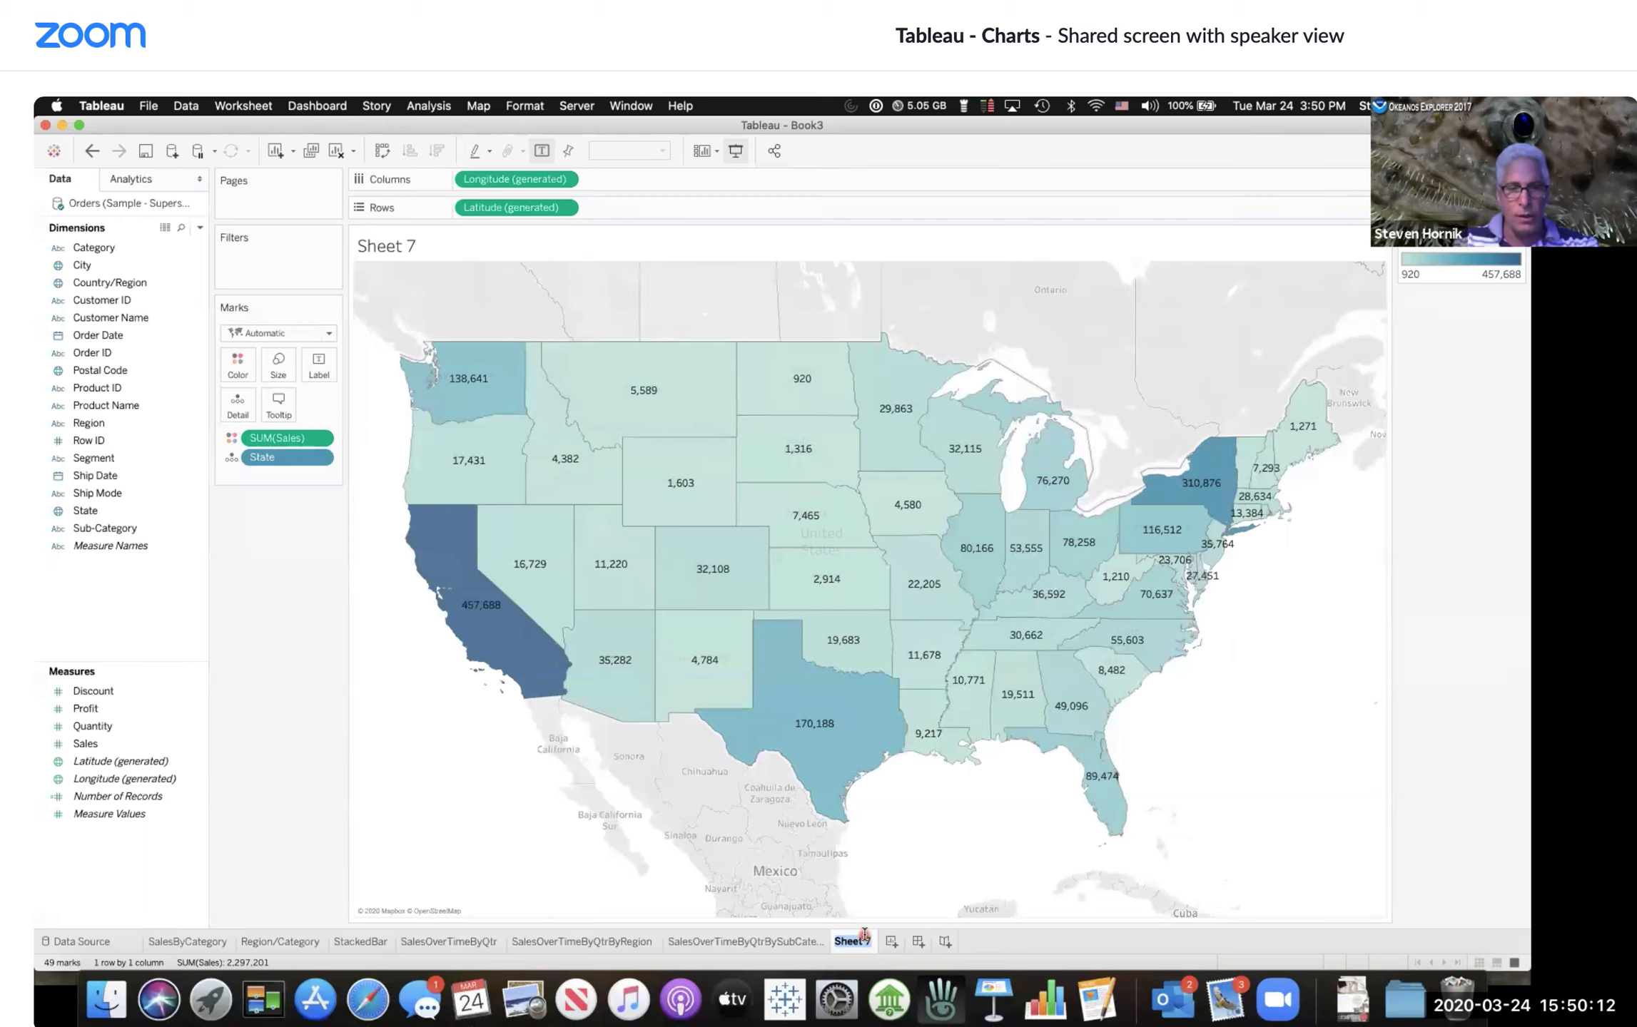
text(SalesByState)
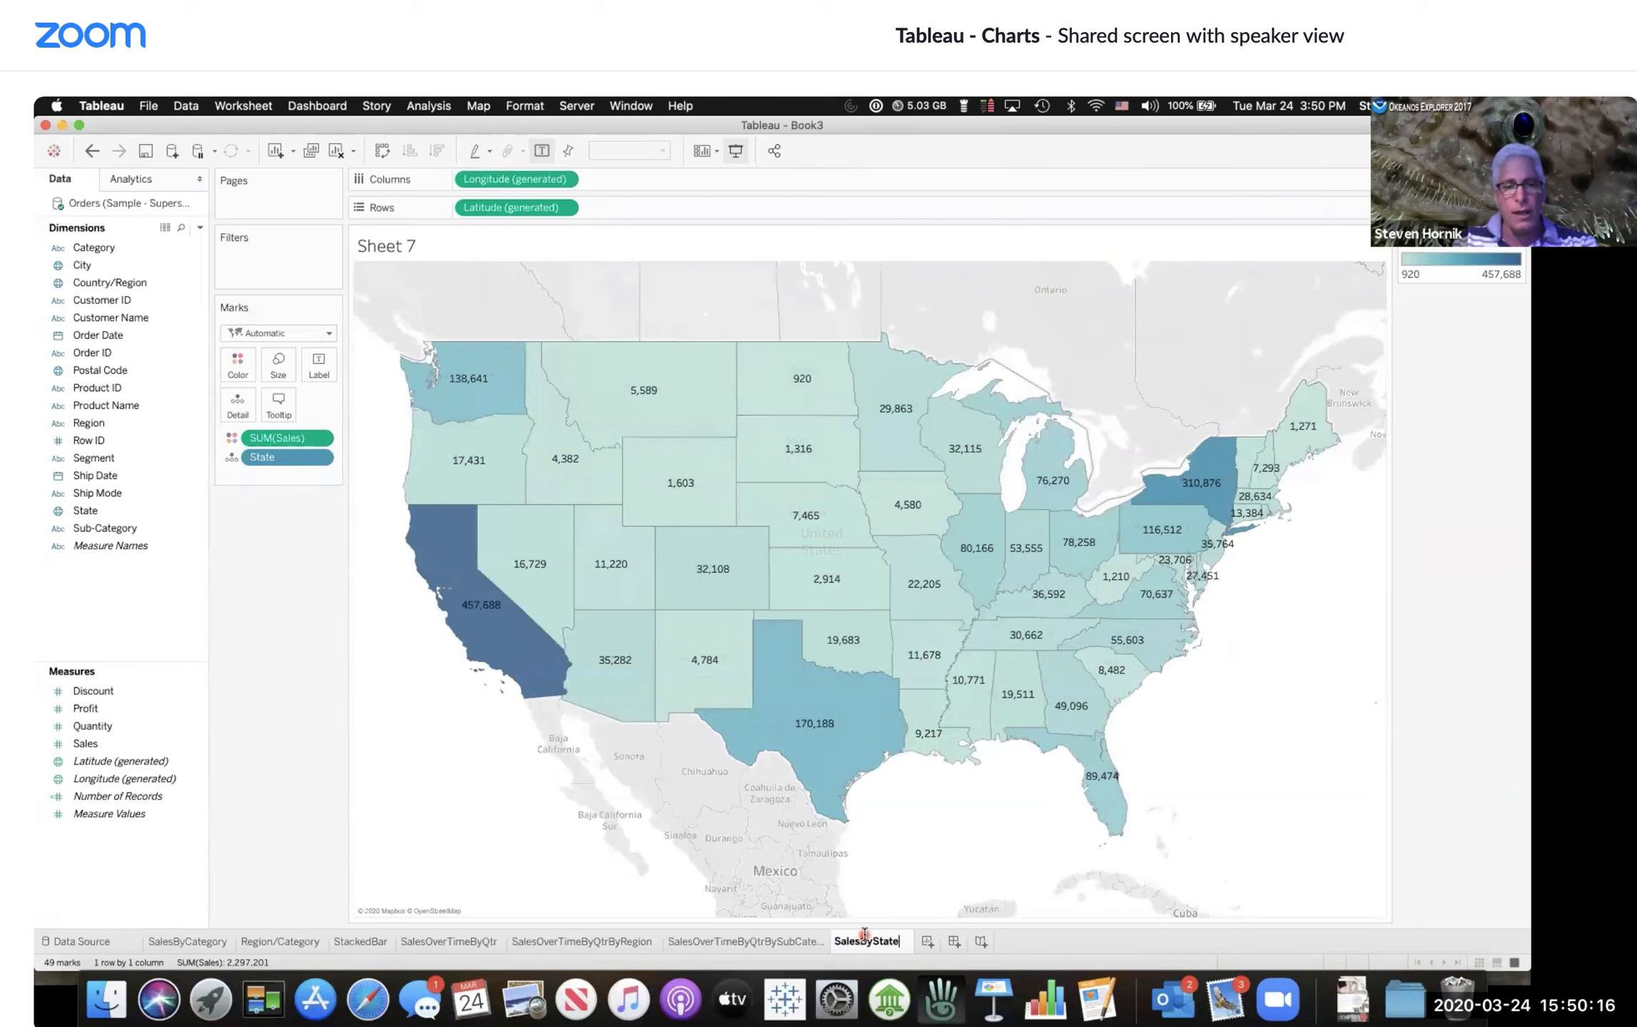
text((Filled M)
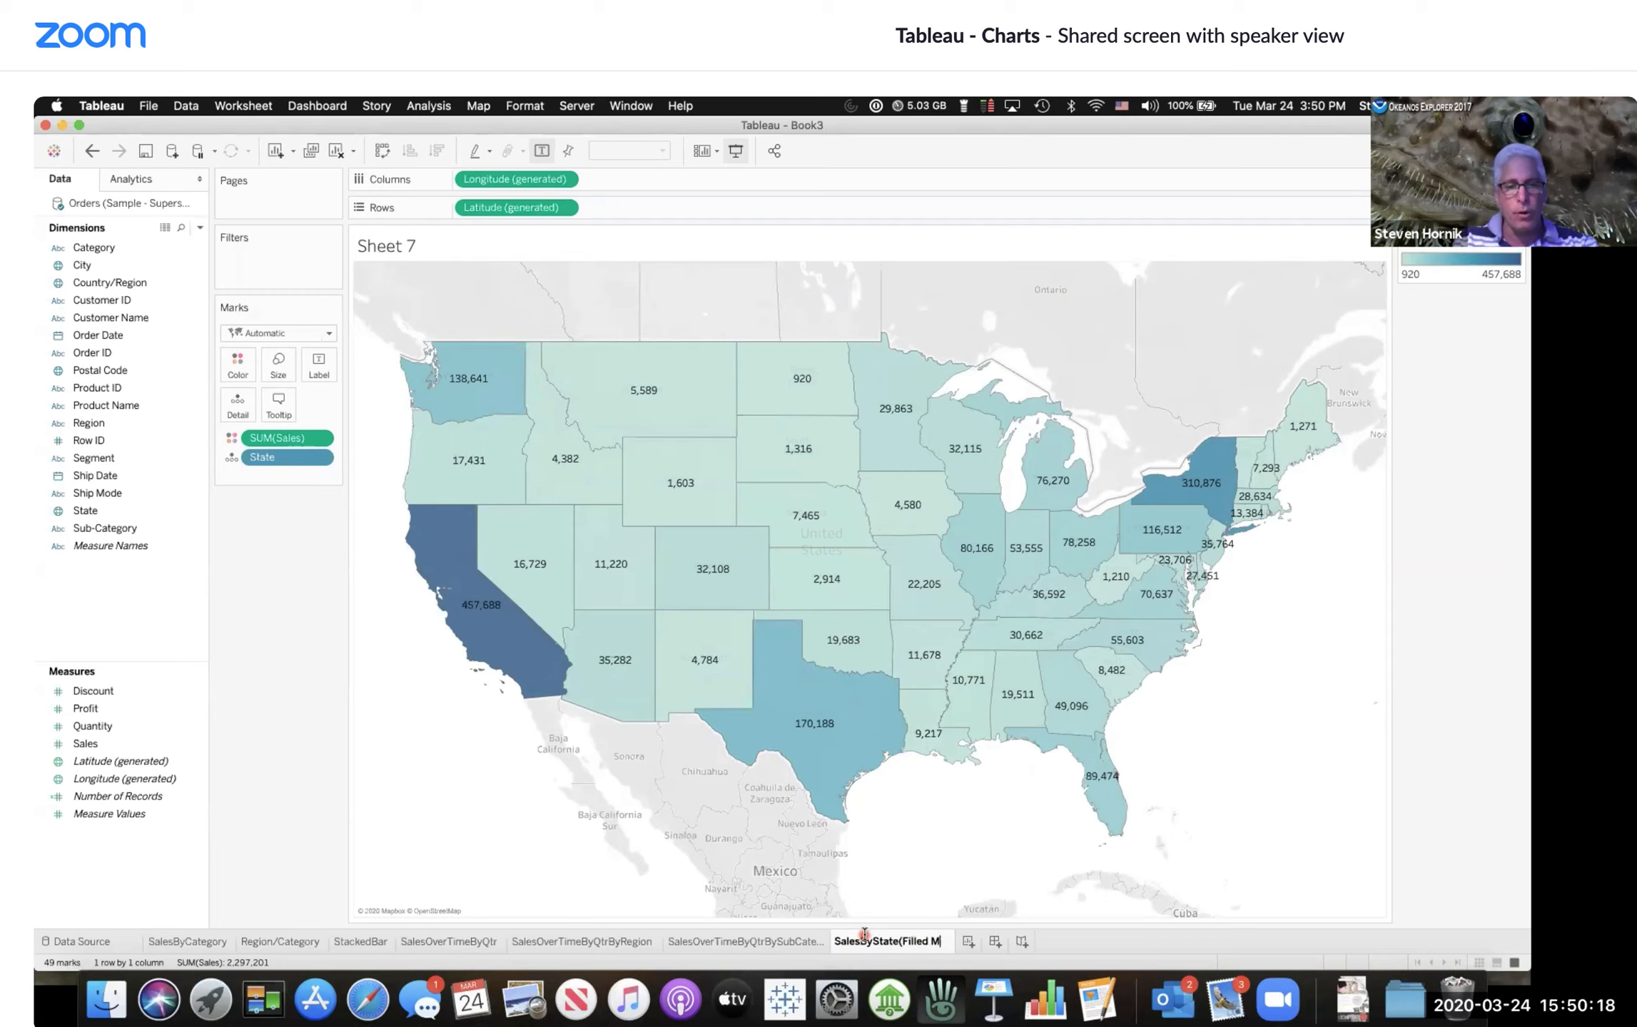
text(ap))
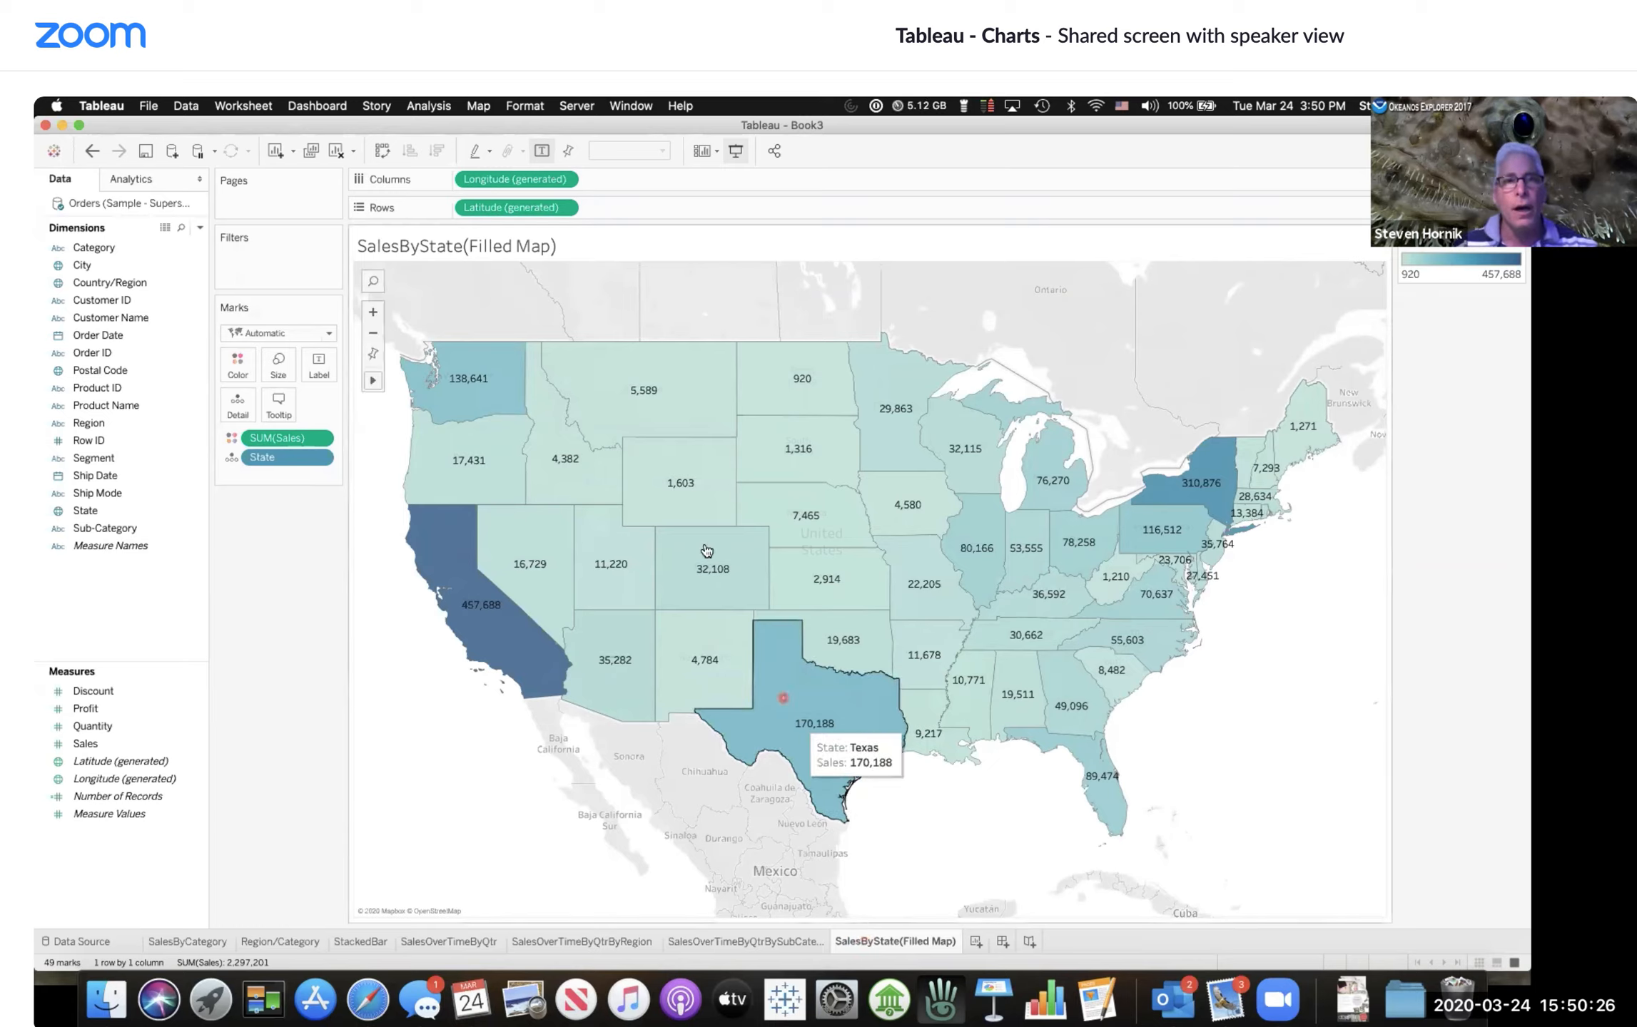
click(620, 244)
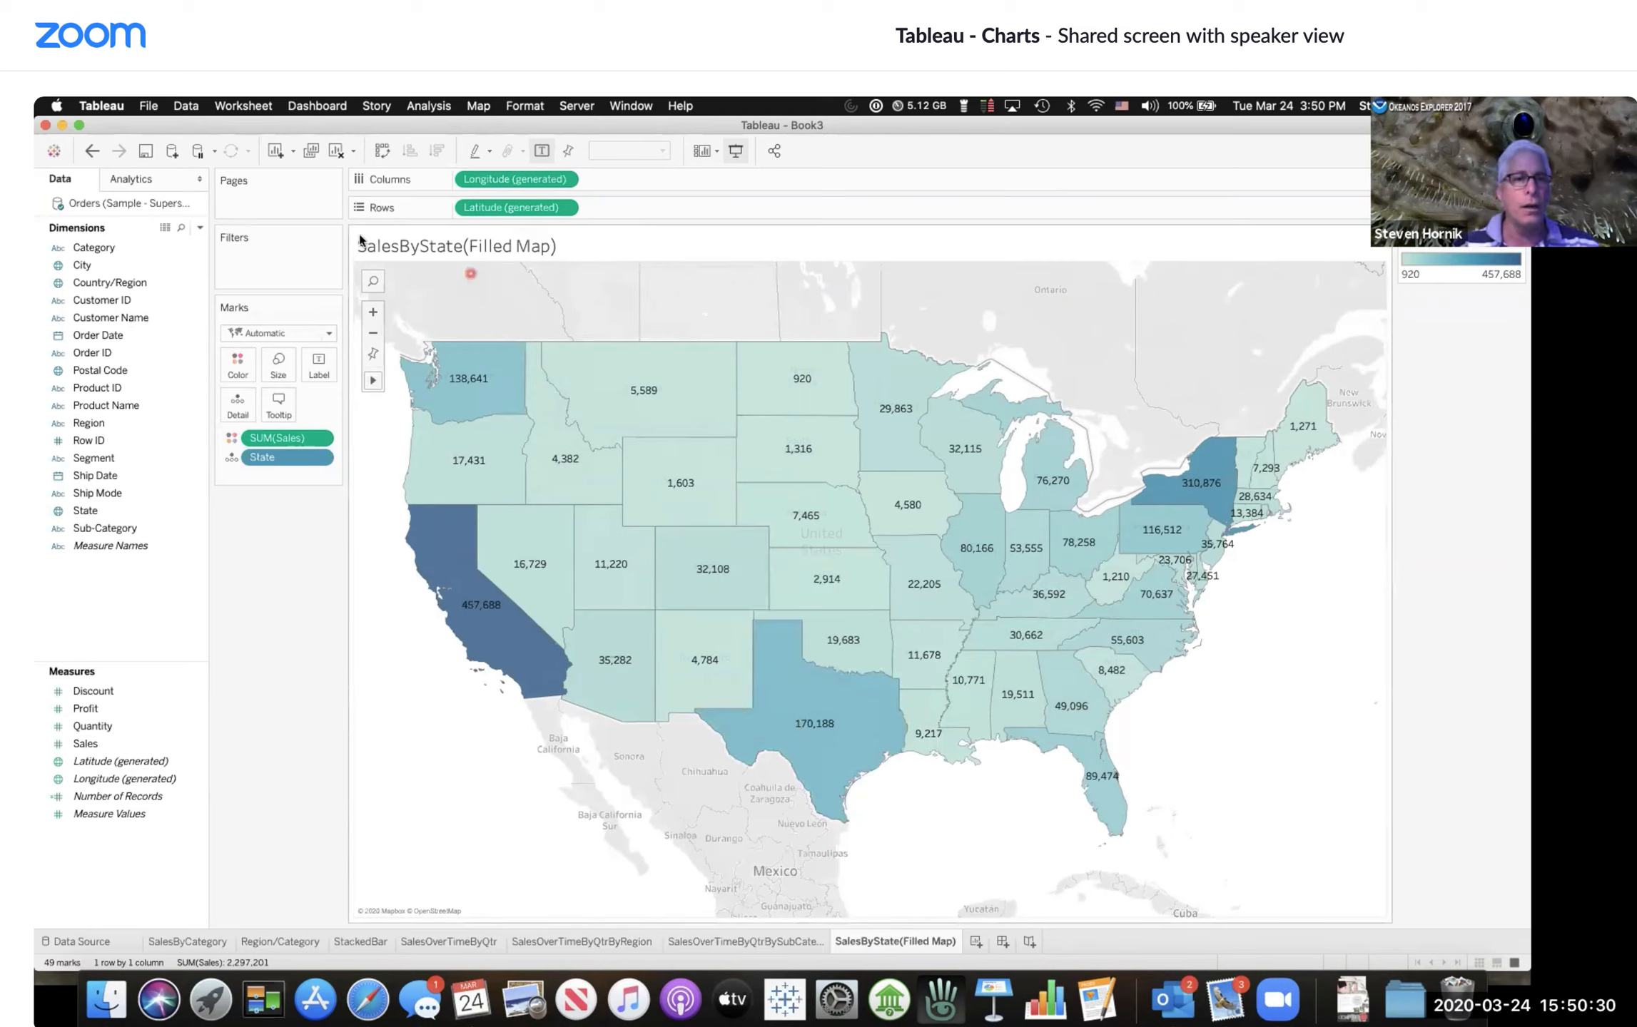
Step: Switch the background map to Satellite, then back to Light
click(476, 107)
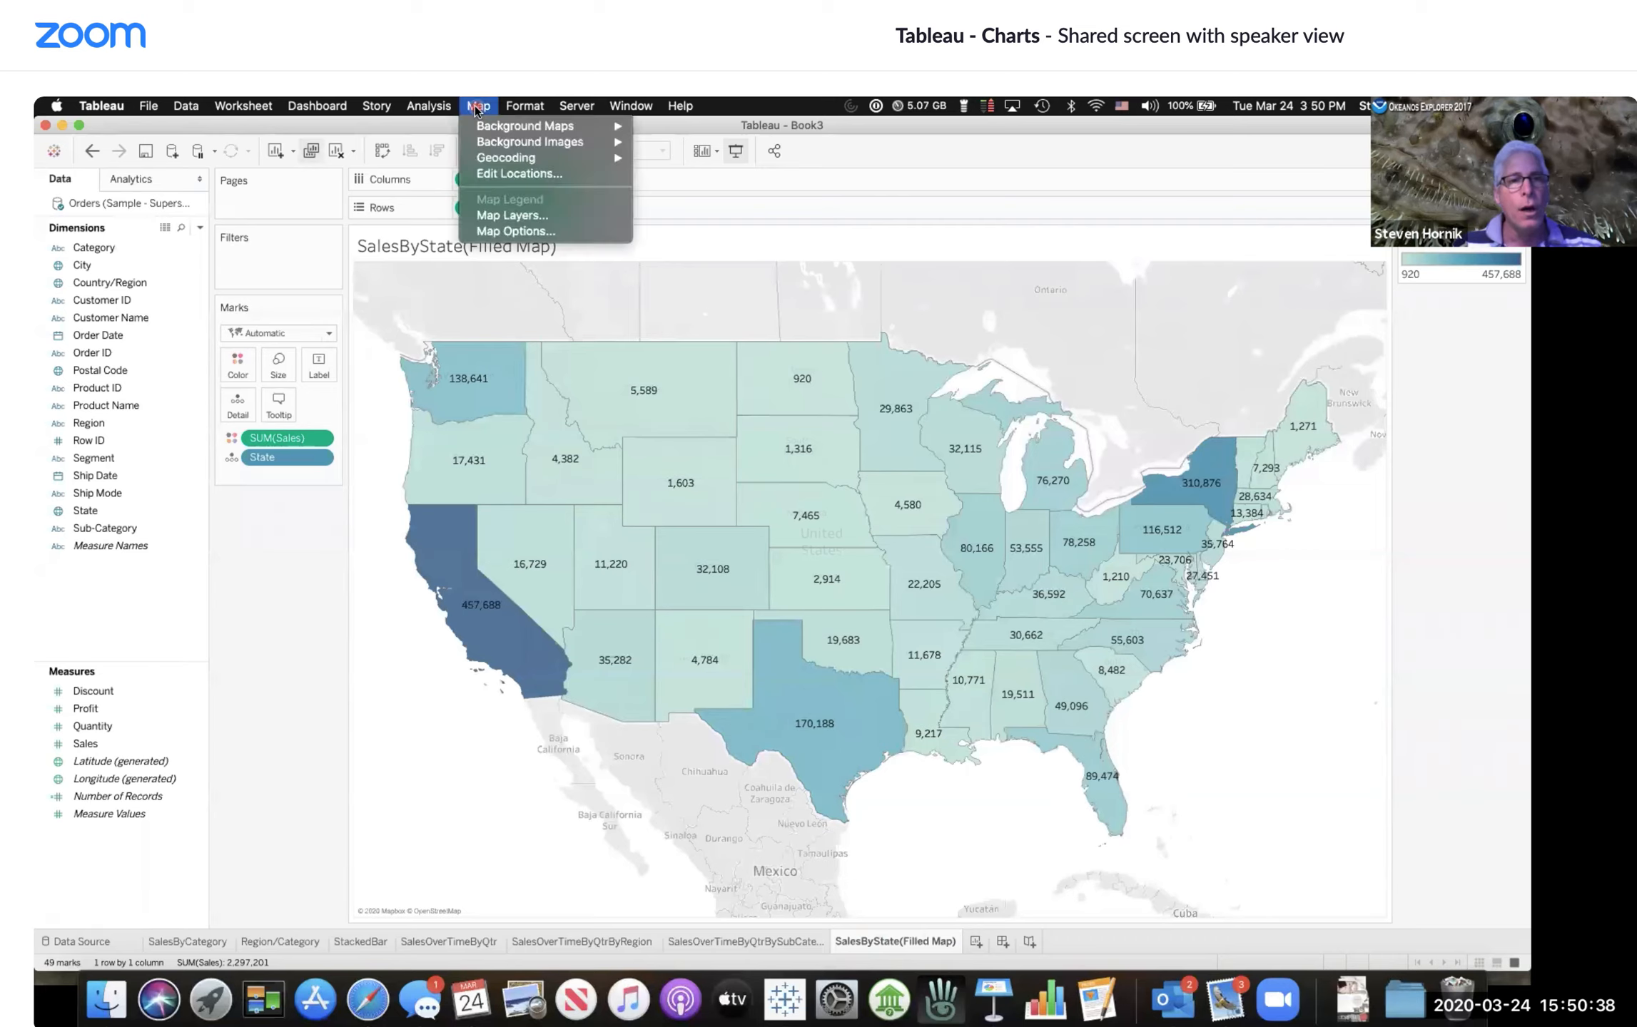
mouse_move(482, 128)
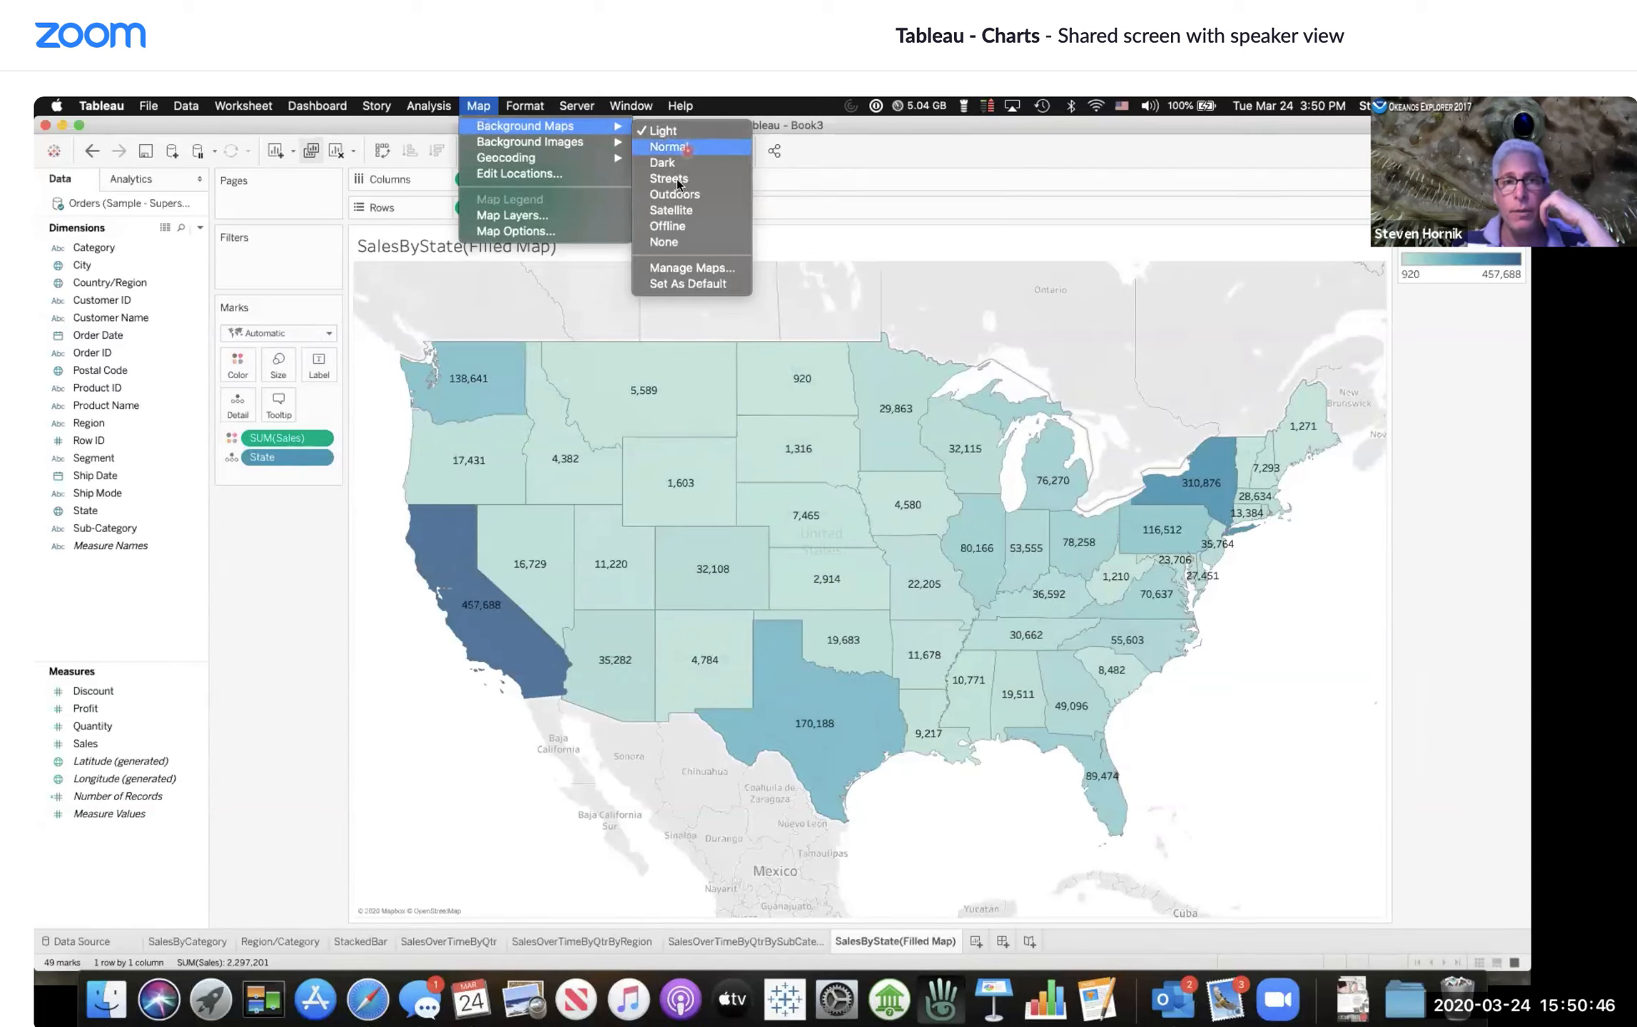
click(669, 211)
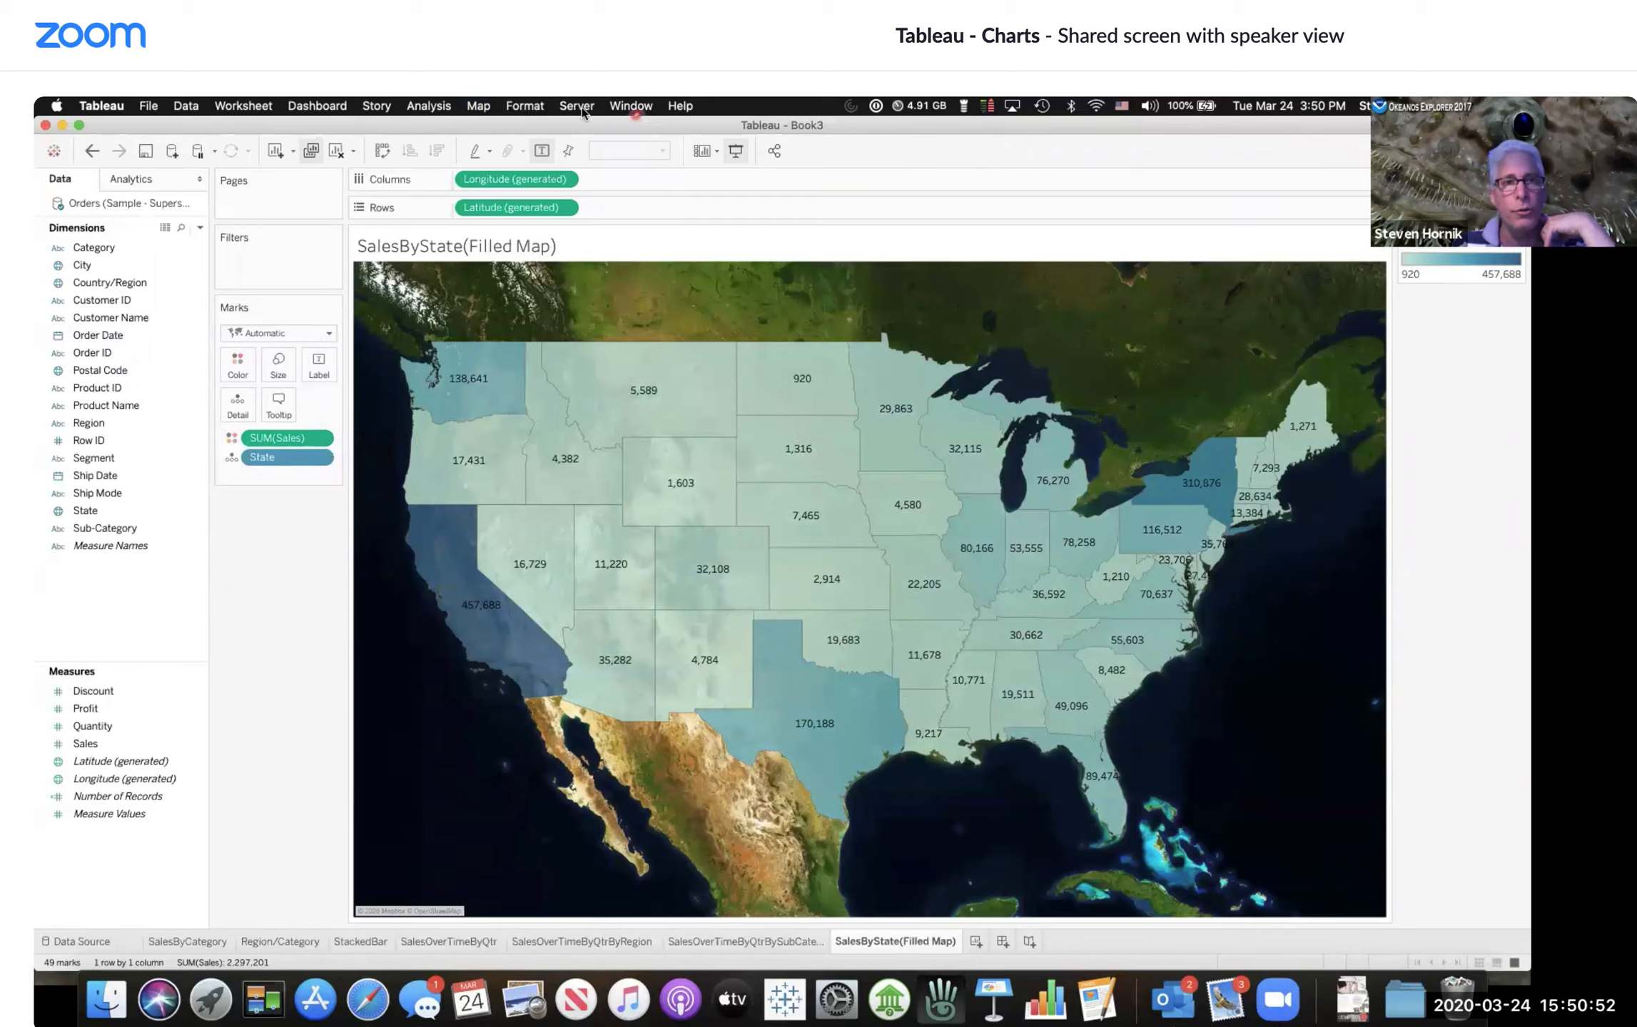
click(476, 105)
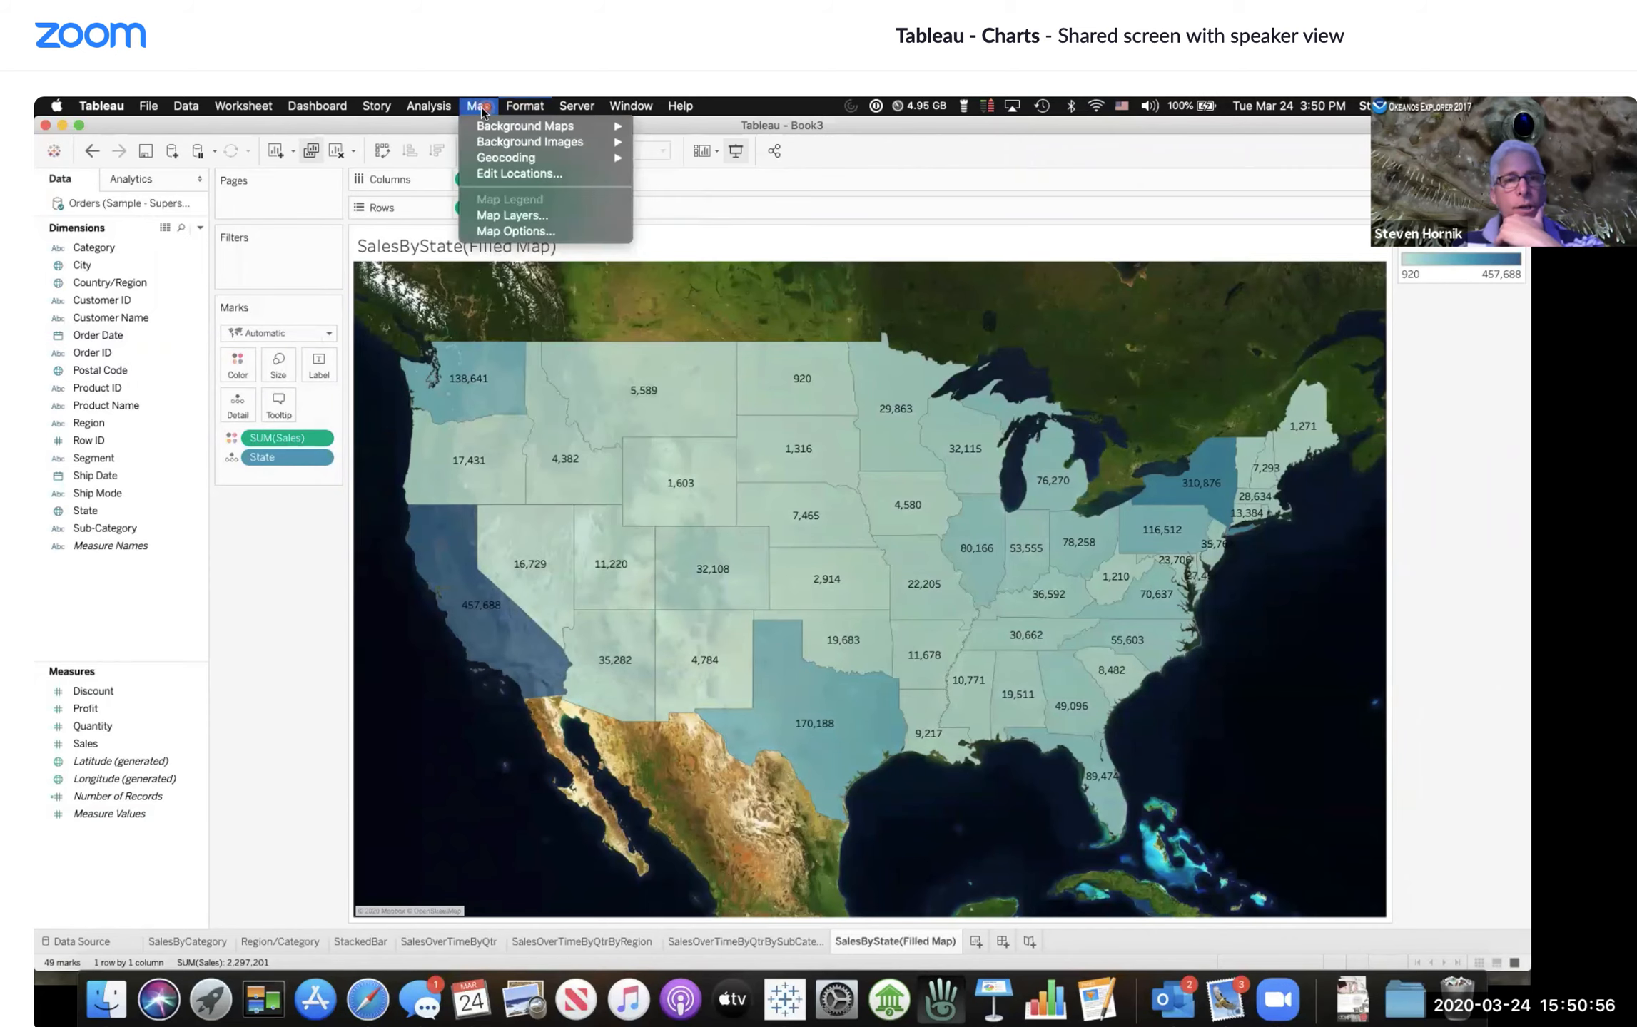
mouse_move(556, 133)
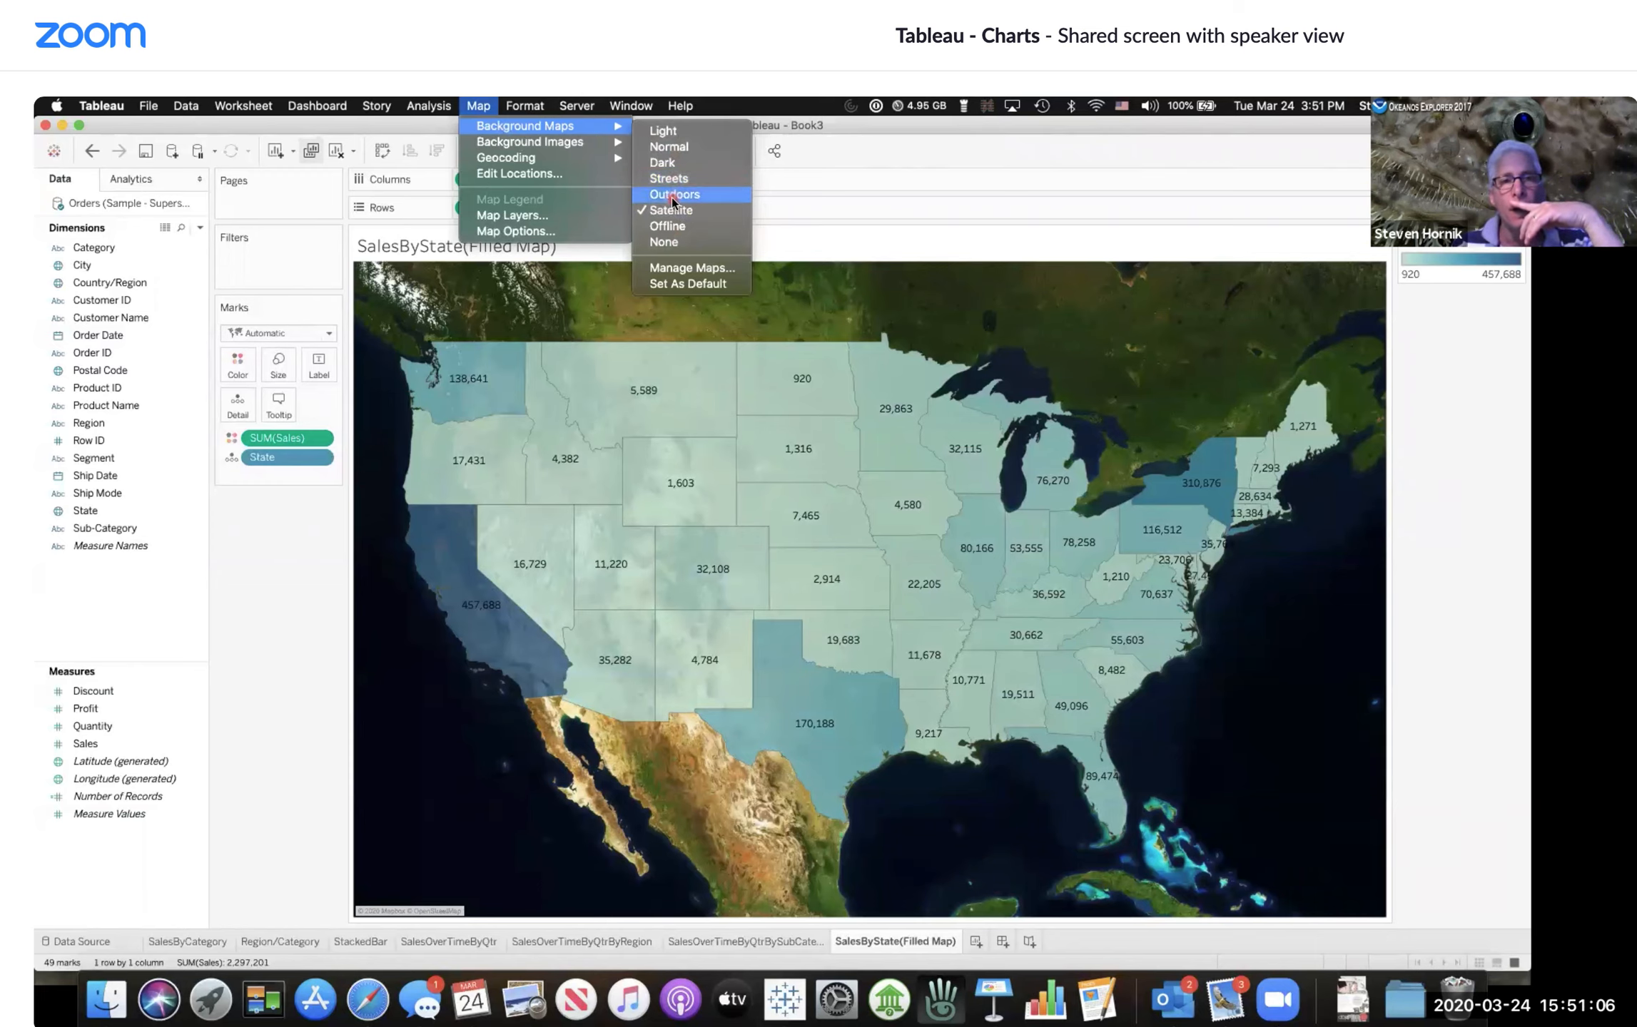
click(671, 133)
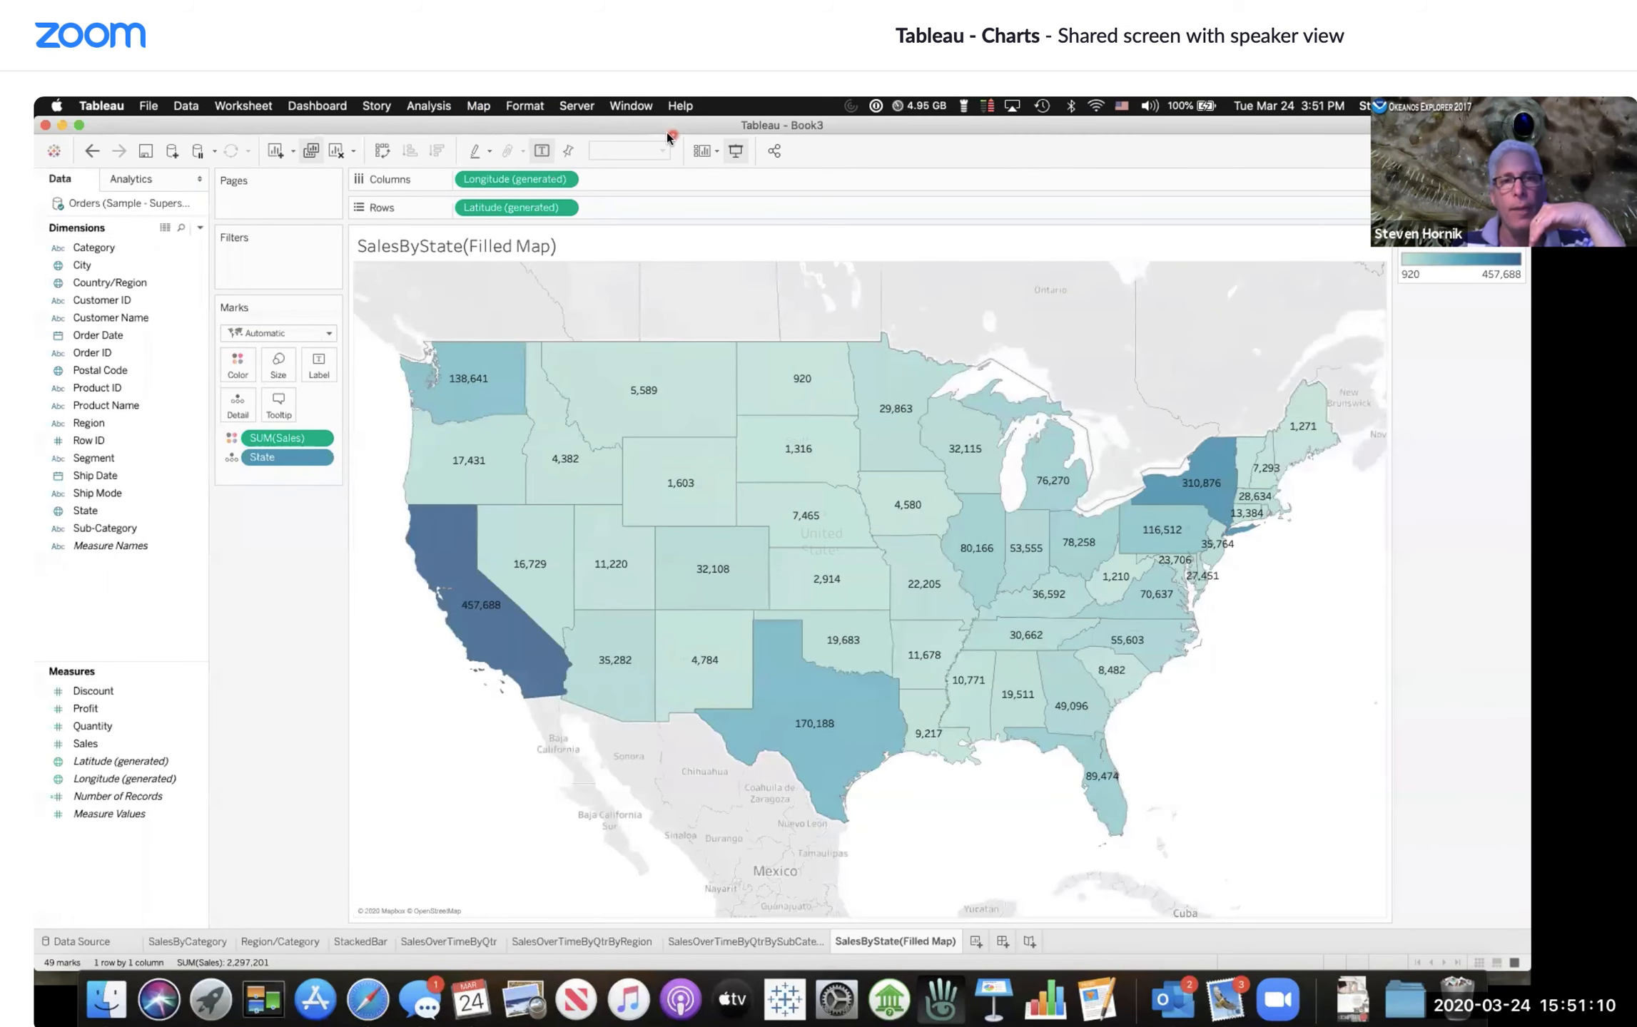
Step: Try the Dark and then the Outdoors background maps
click(488, 106)
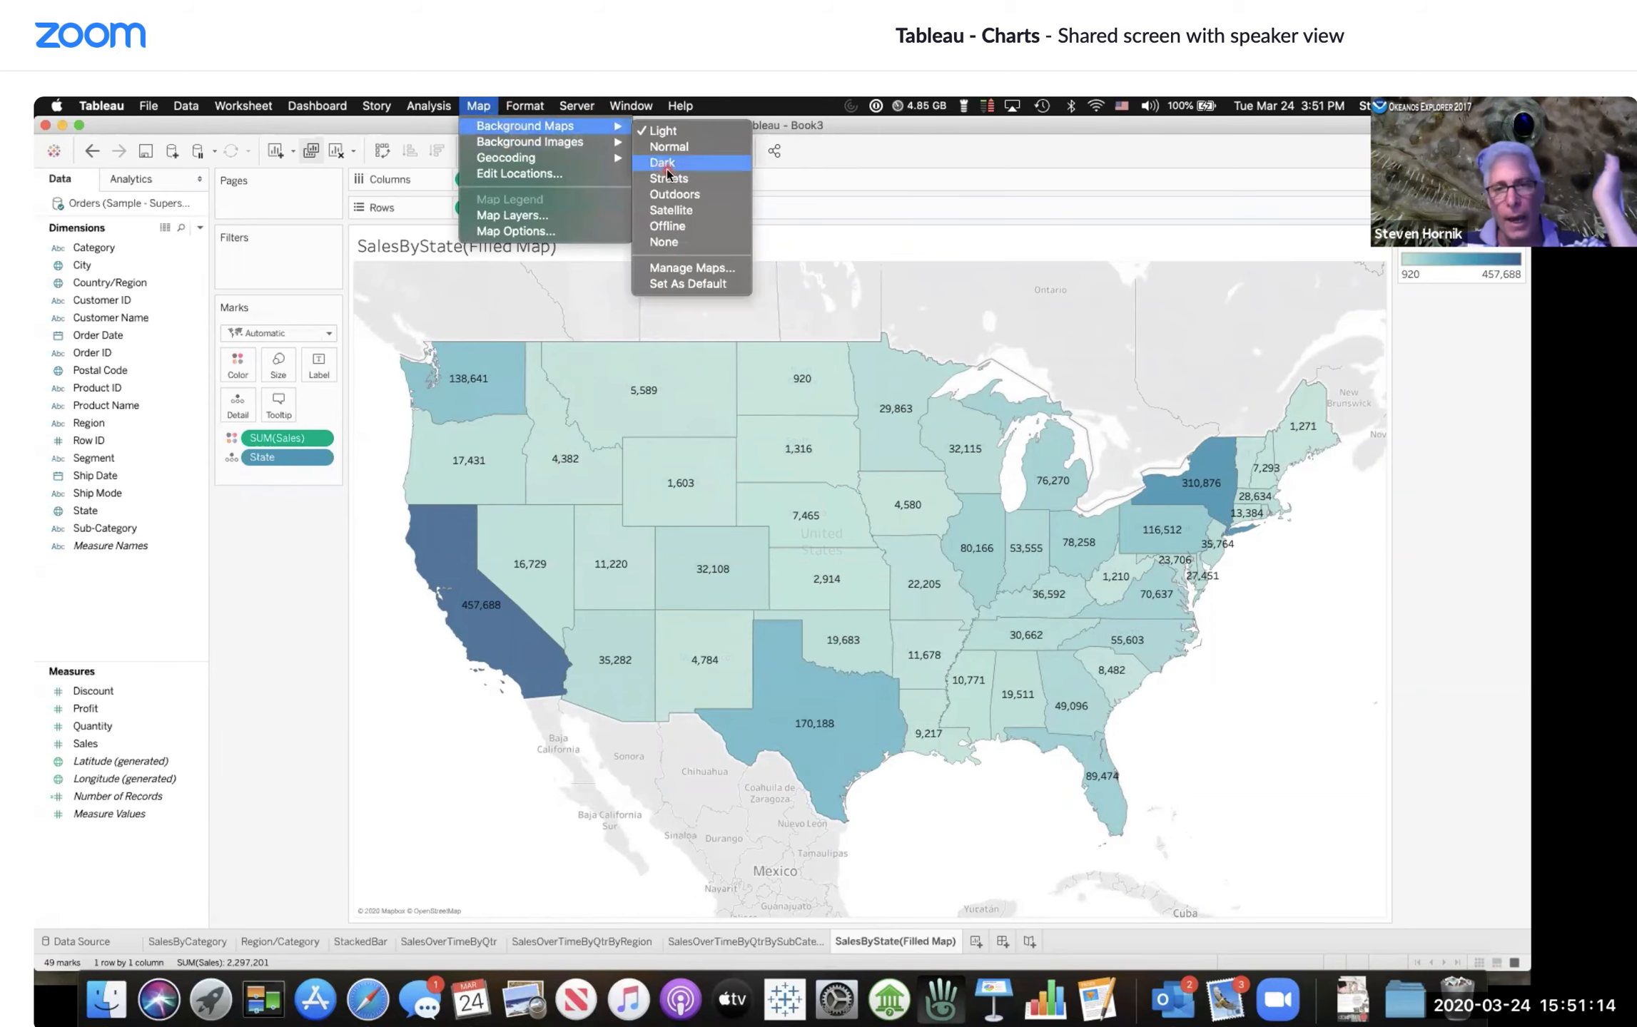
click(668, 174)
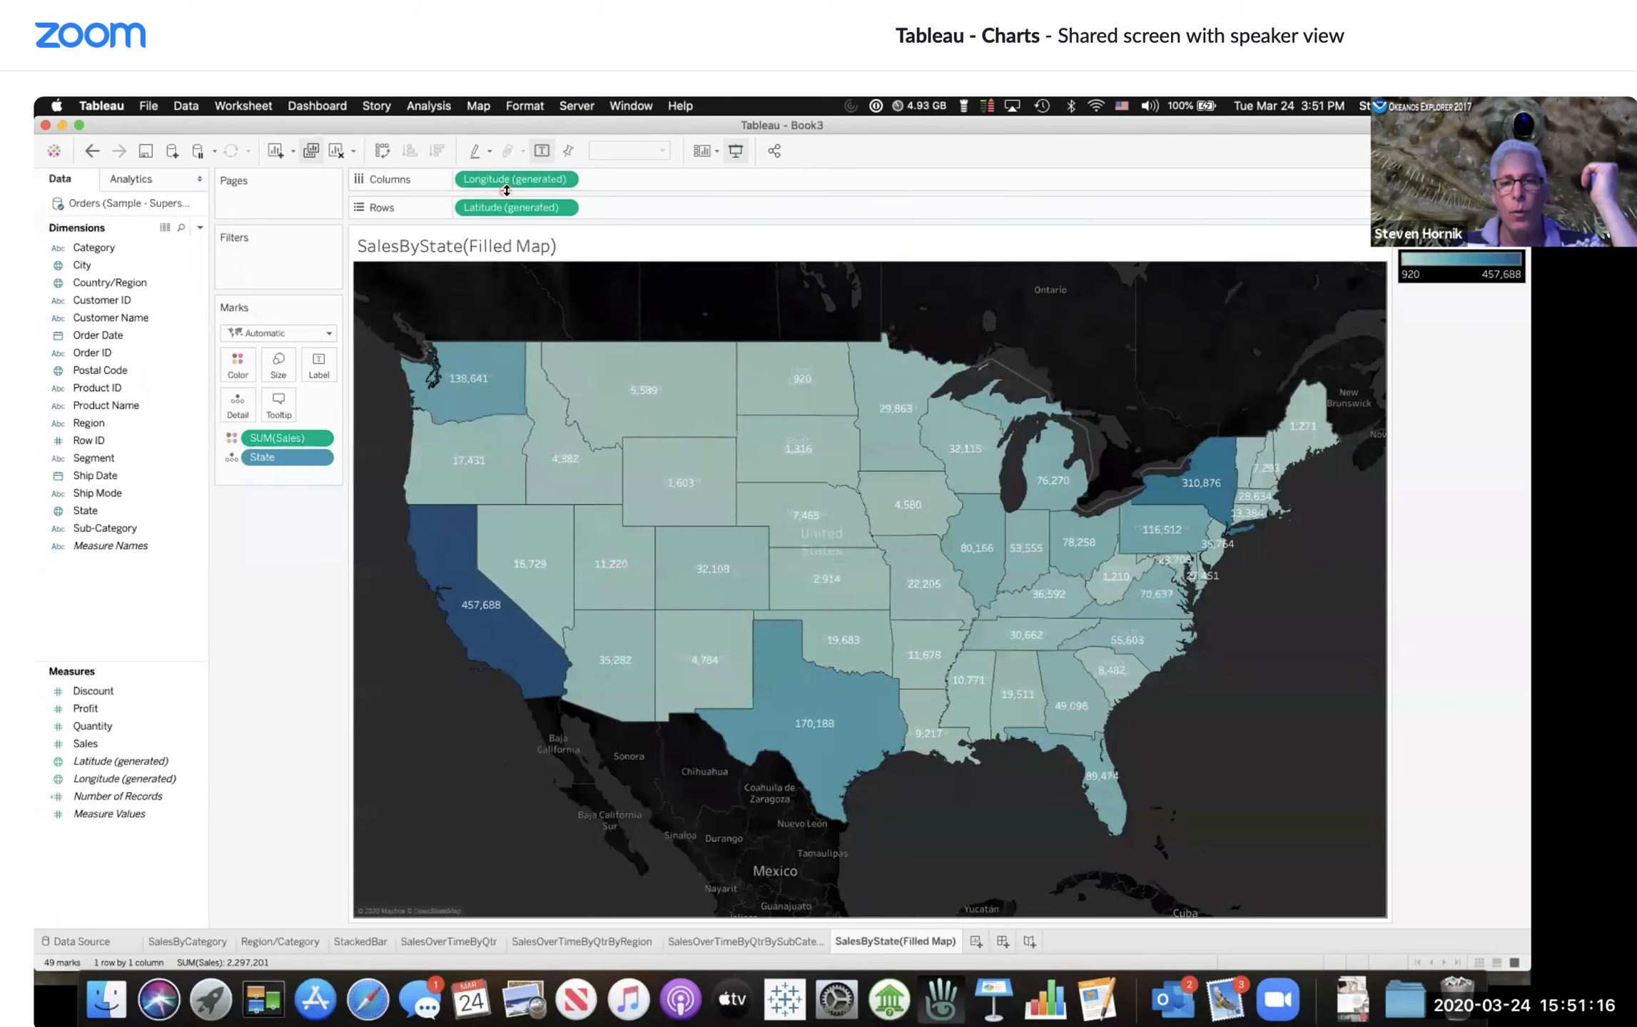
click(477, 106)
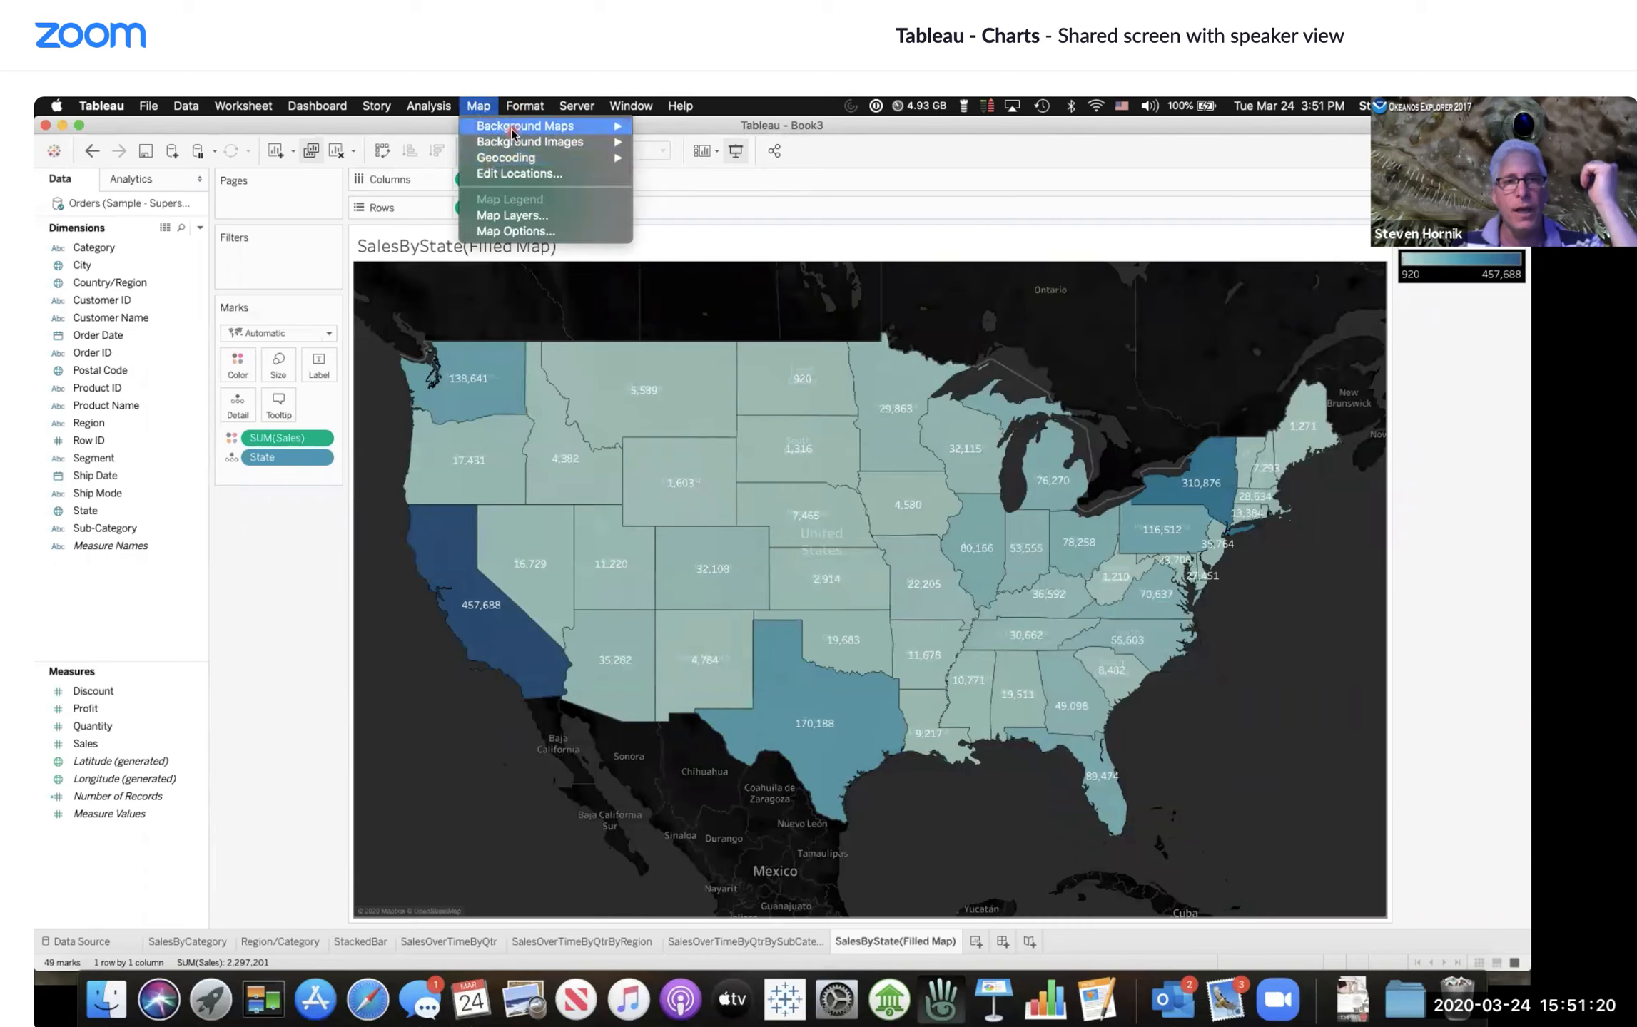
click(679, 197)
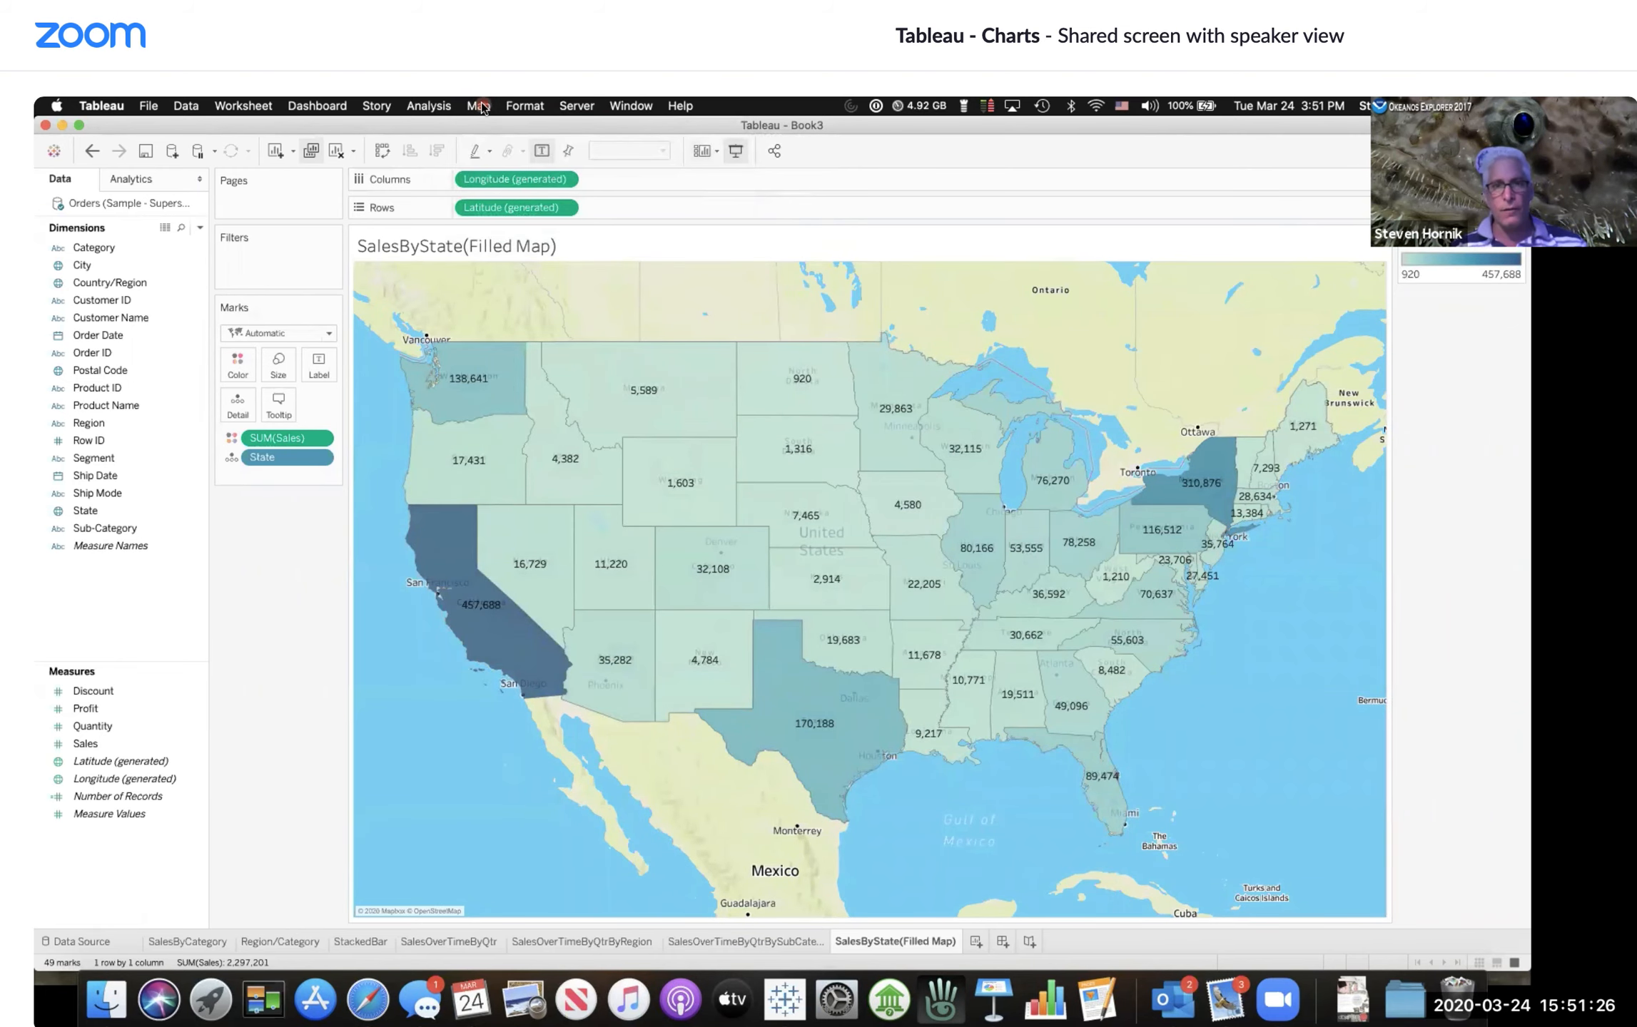
Step: Set the background map to Satellite
click(475, 108)
mouse_move(488, 129)
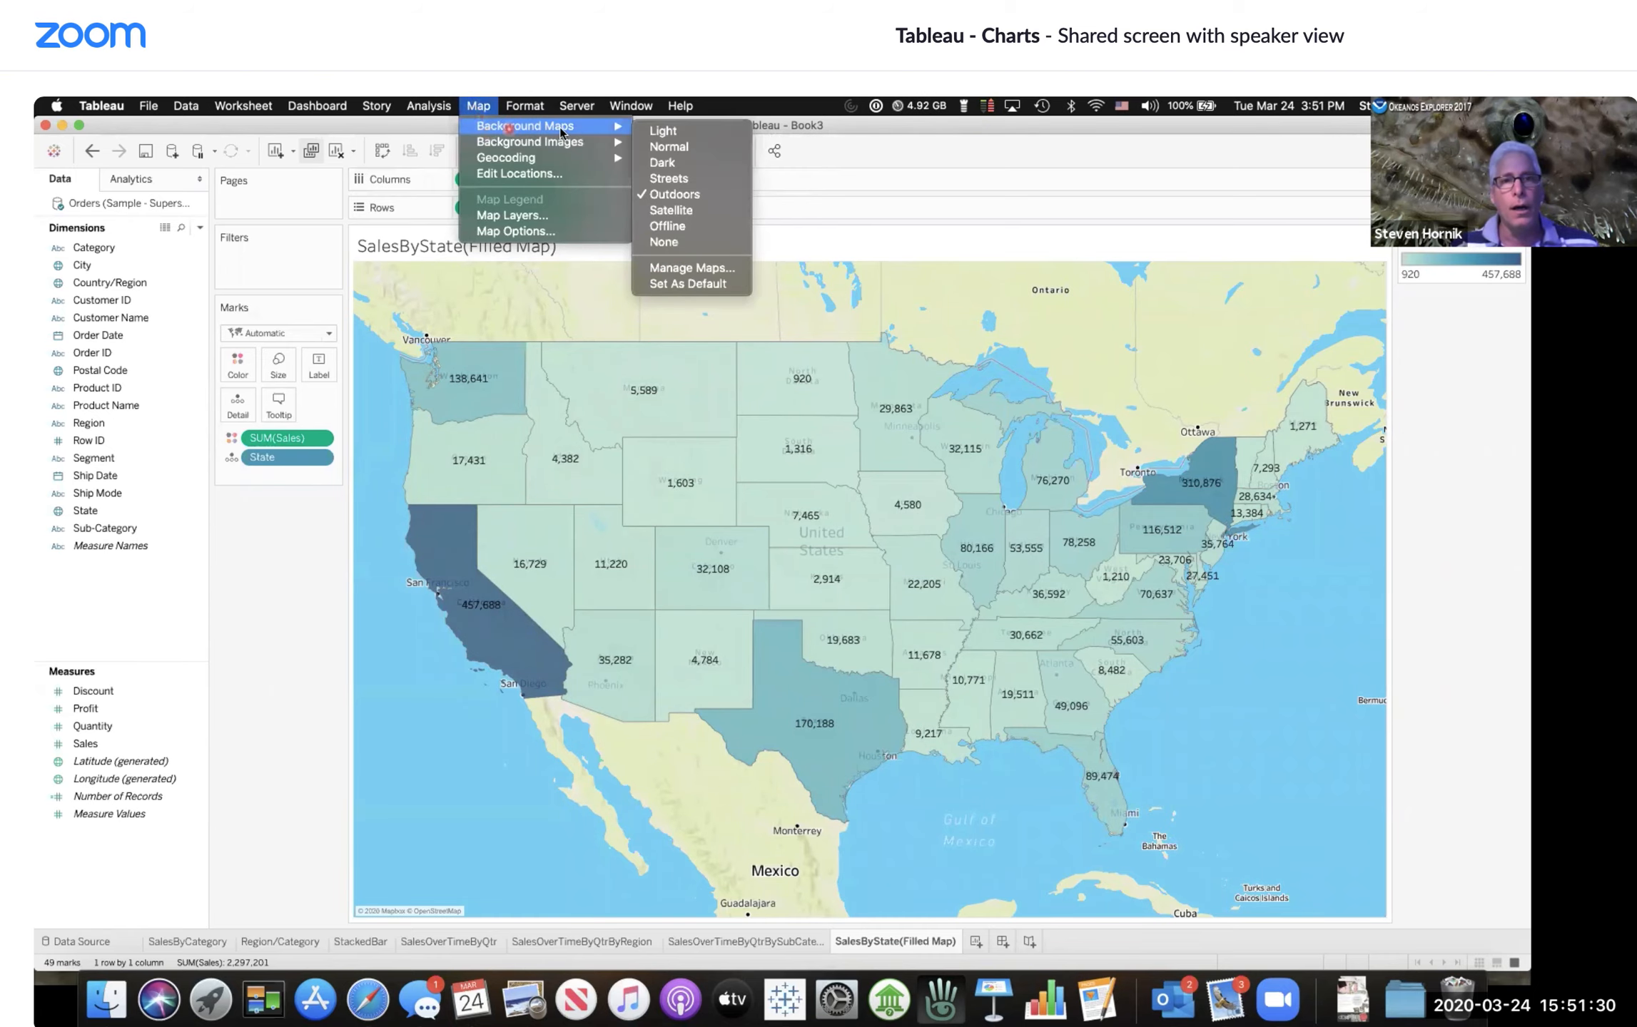
click(669, 210)
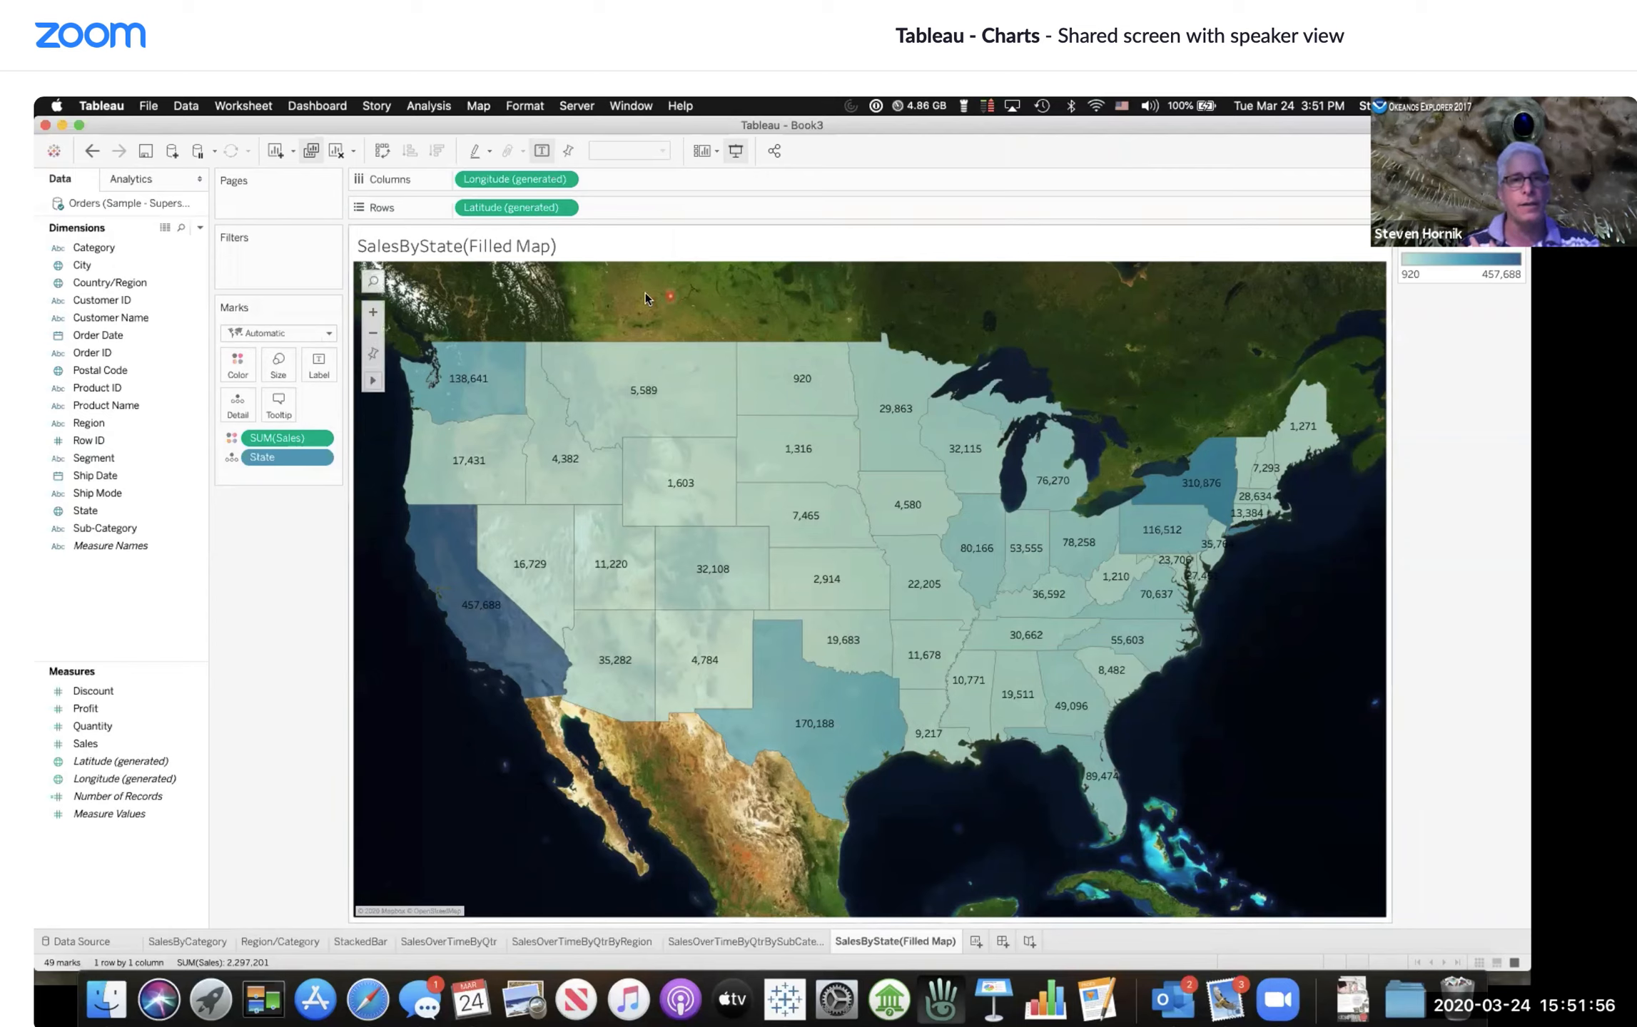
Step: Duplicate the SalesByState(Filled Map) sheet
click(311, 150)
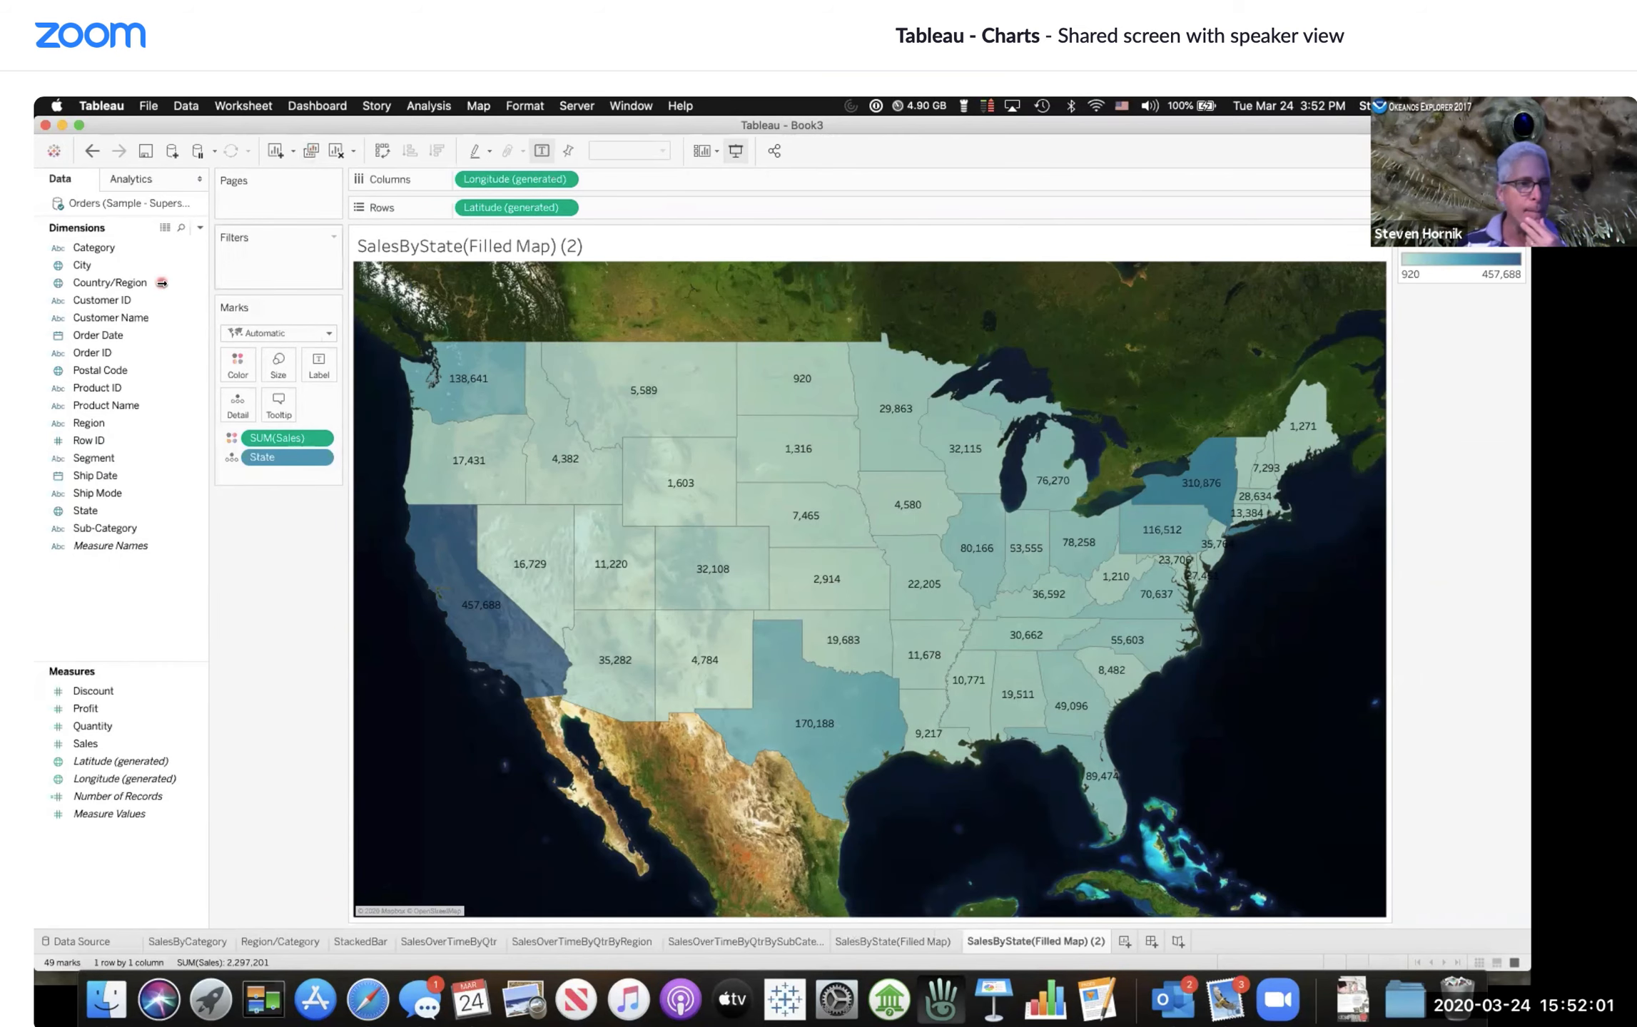
click(105, 405)
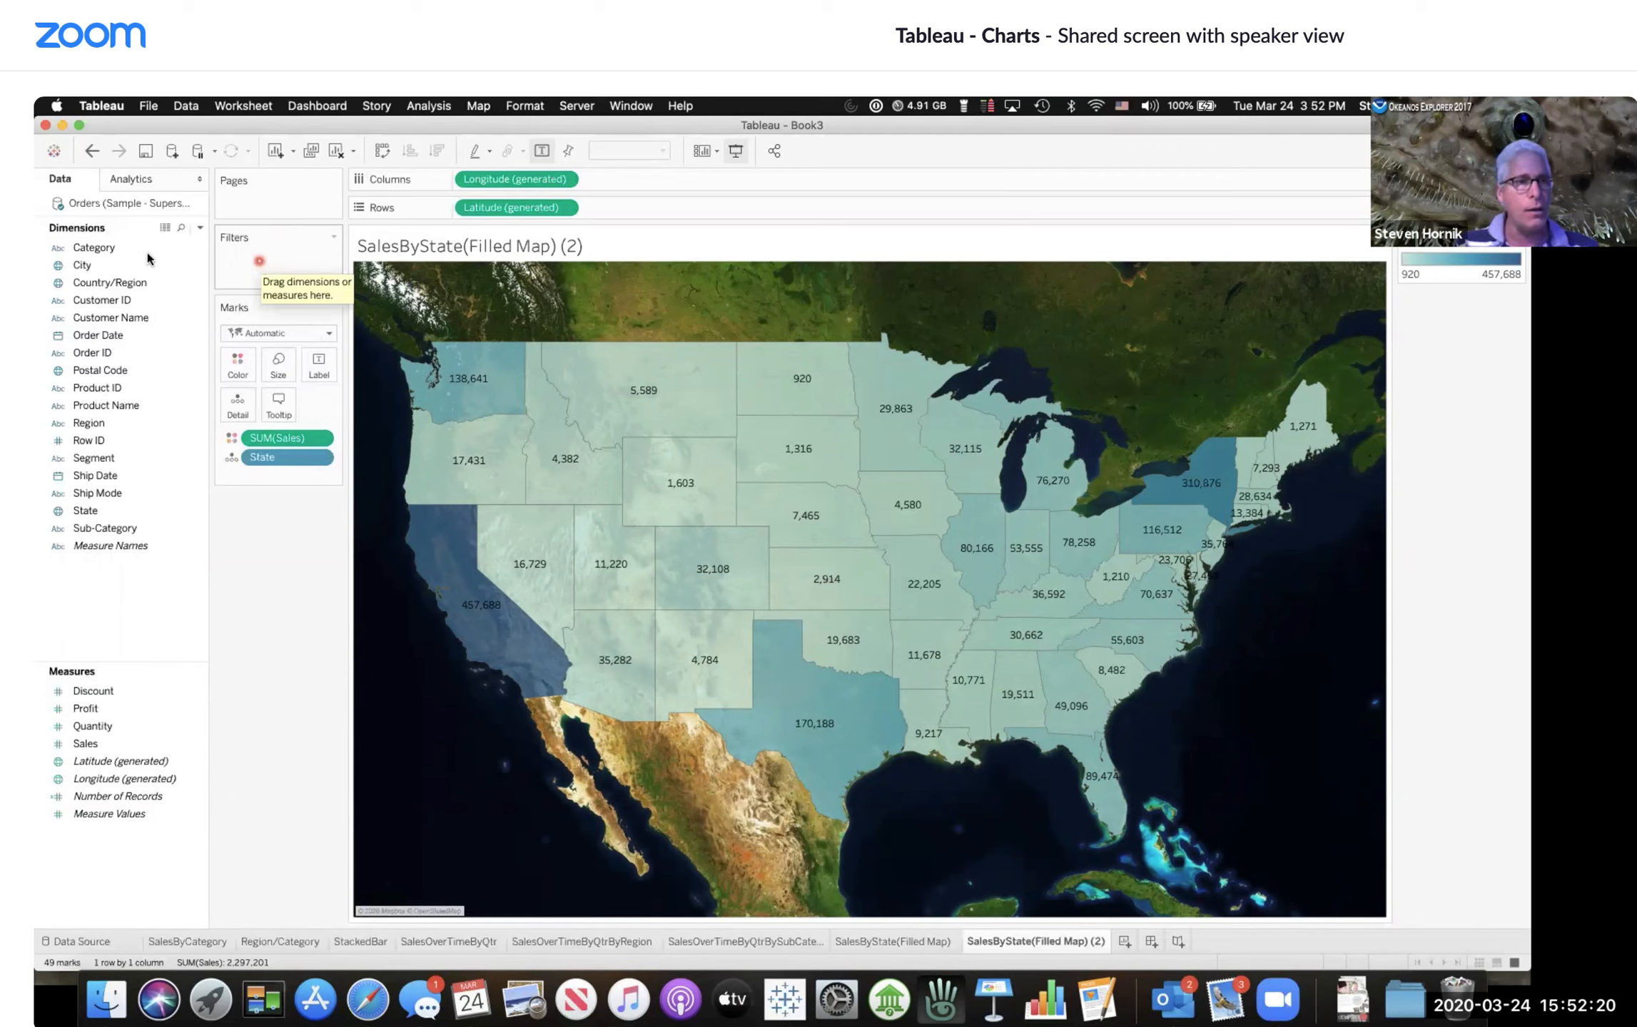
click(104, 321)
Step: Add Region as a filter on the duplicated sheet with all four regions selected
click(95, 424)
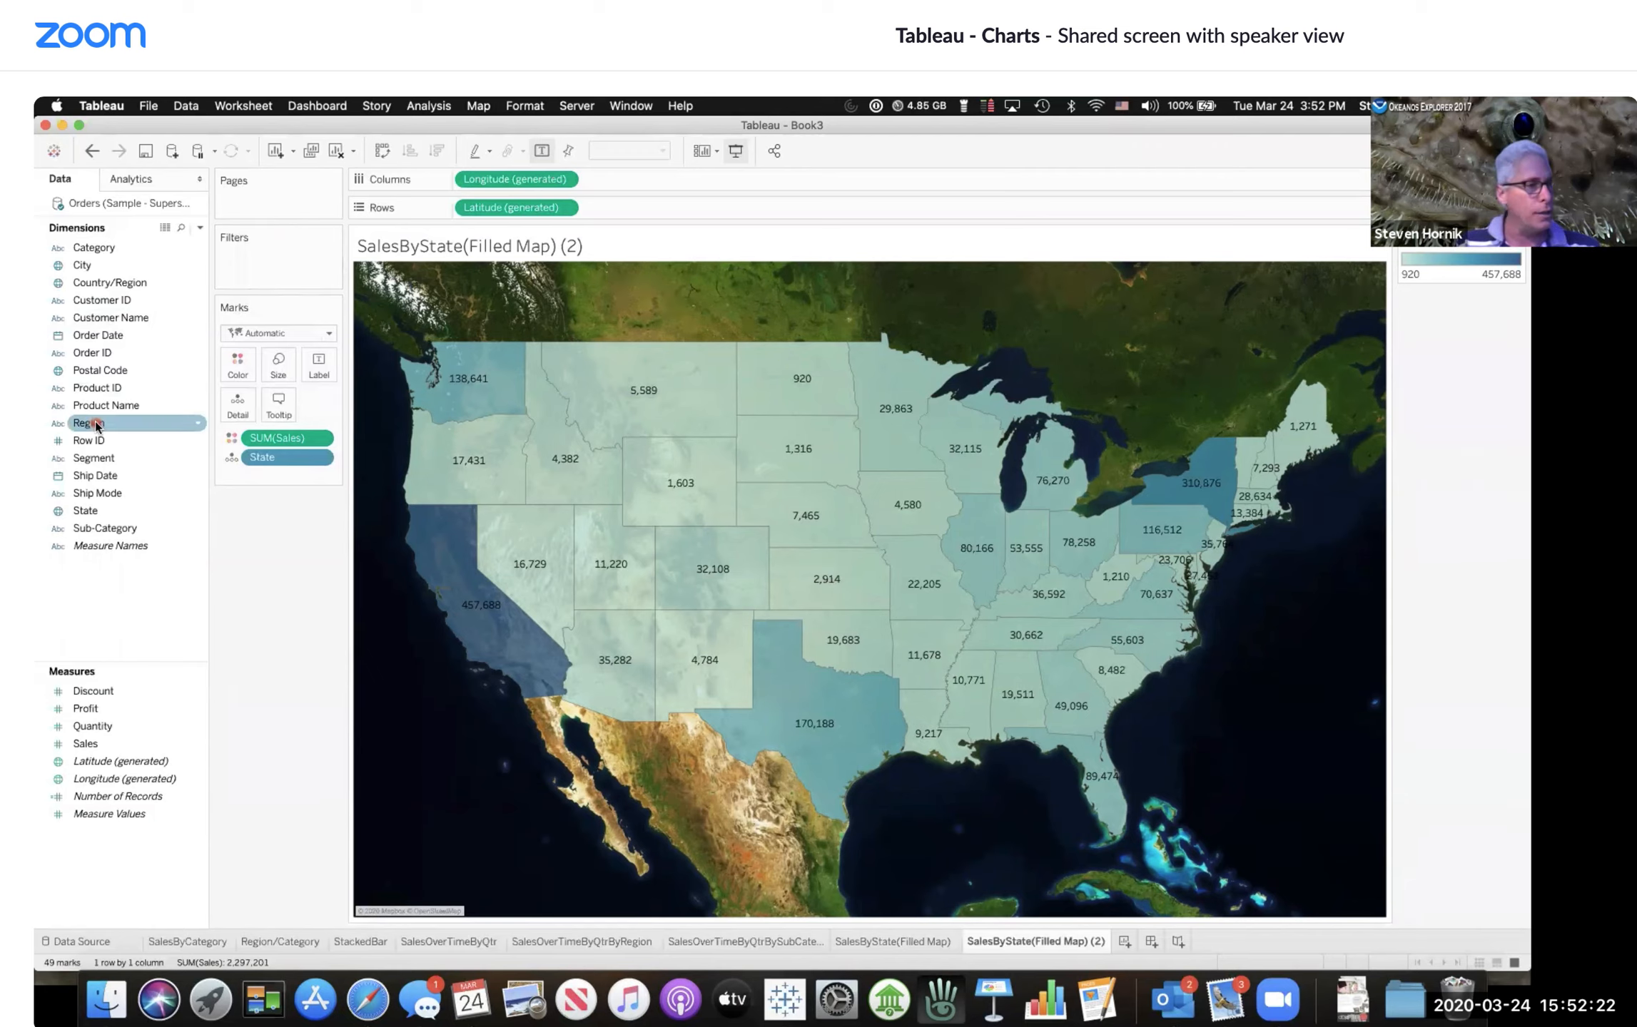
drag(95, 421, 261, 250)
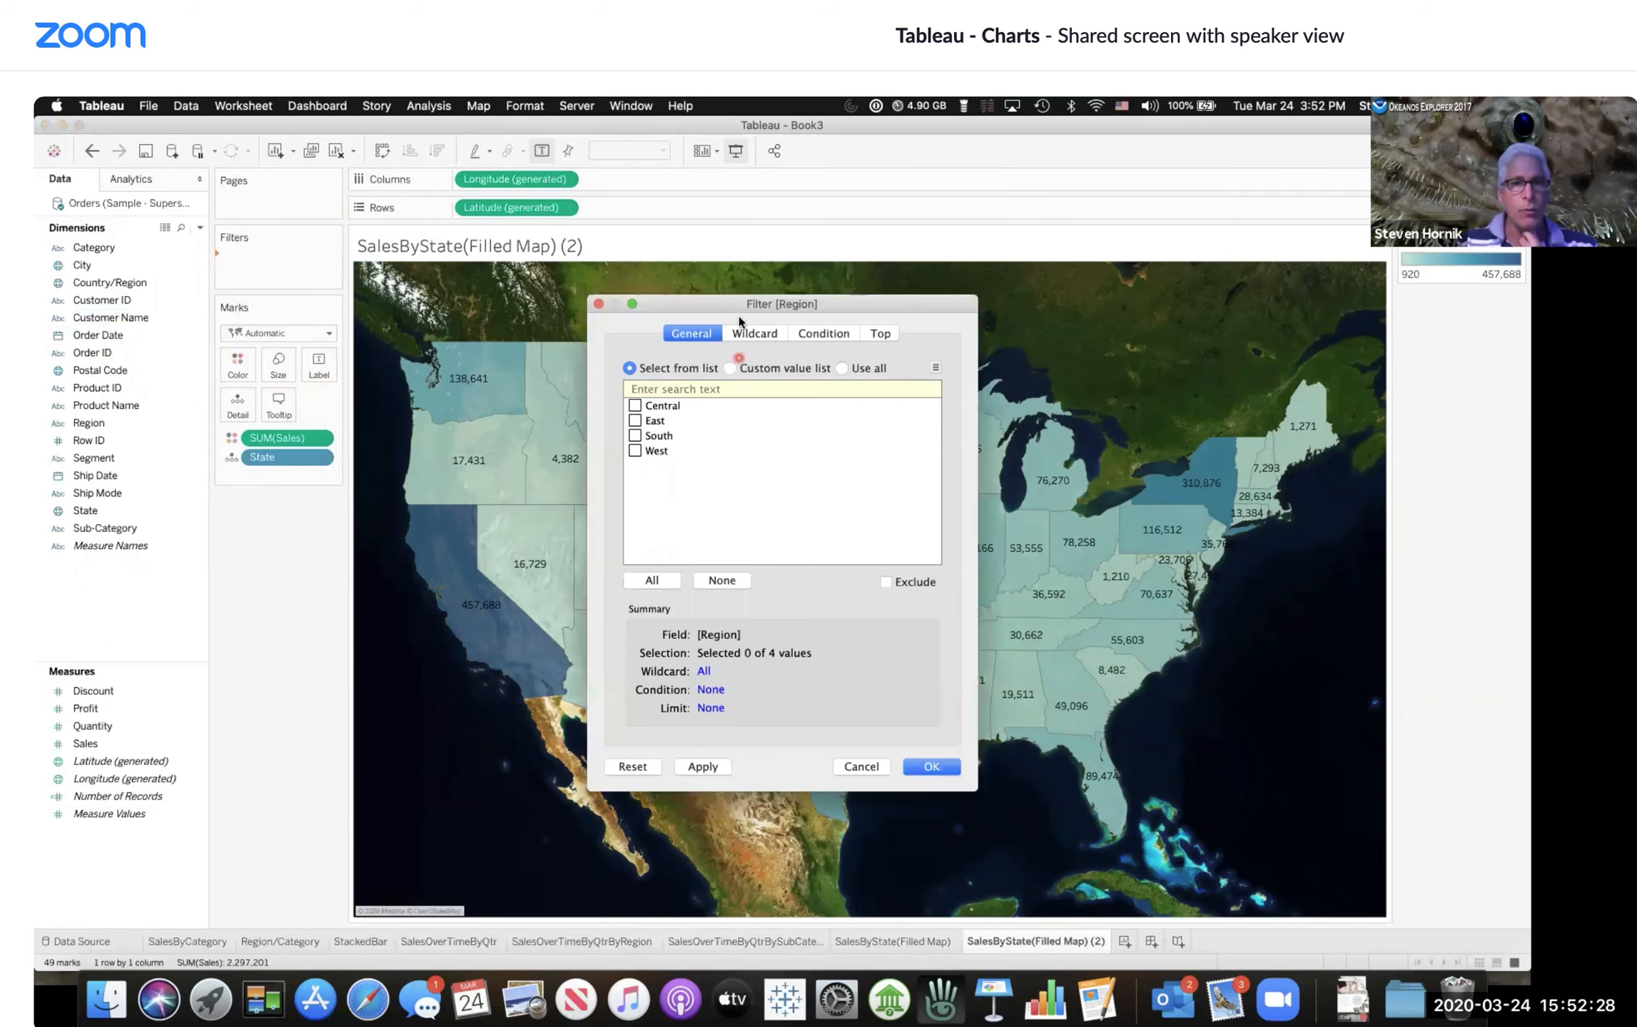
click(654, 390)
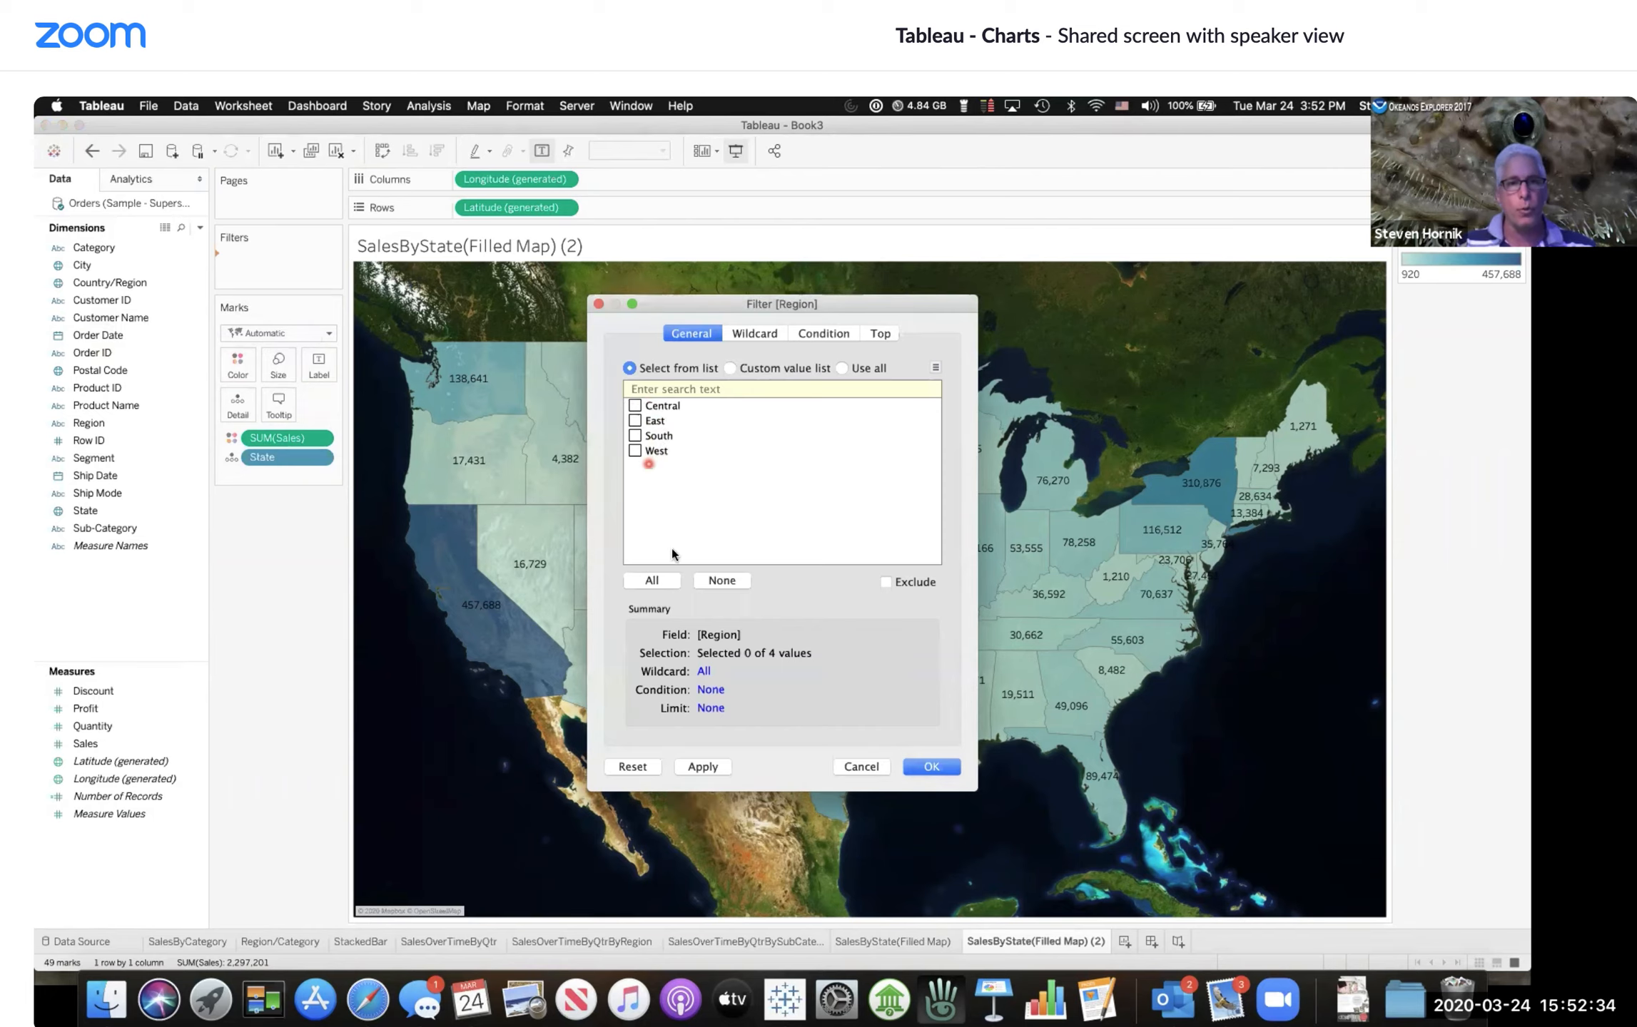
click(651, 581)
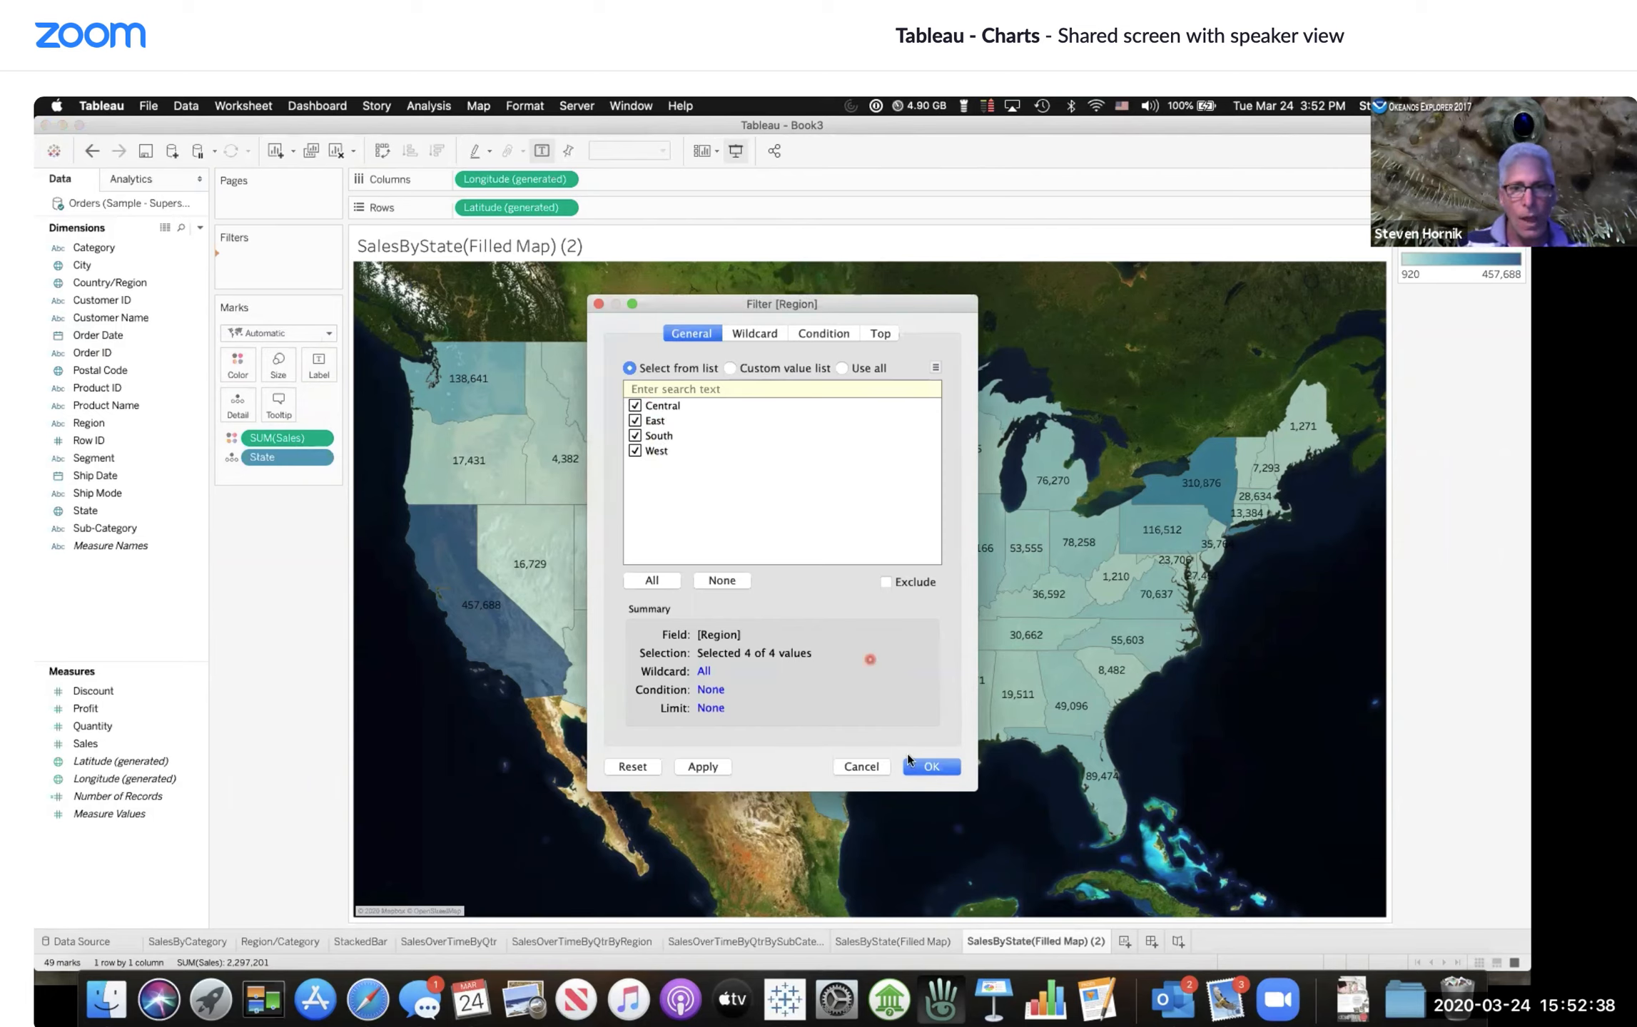
click(925, 768)
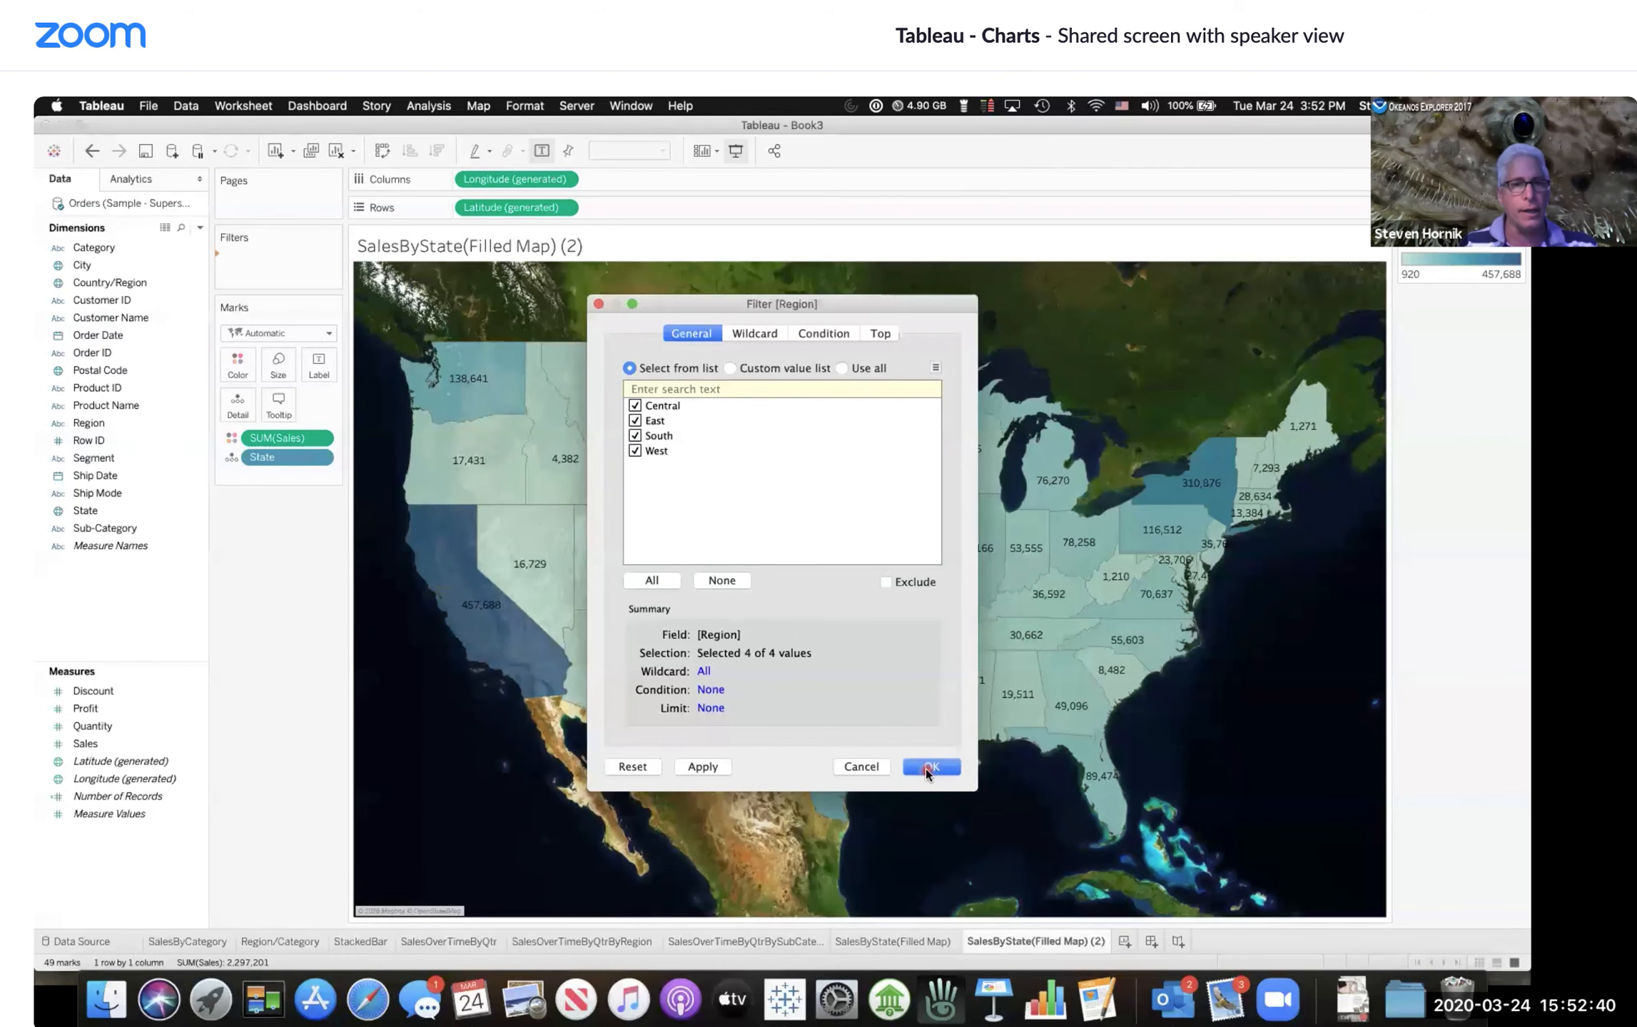
click(926, 768)
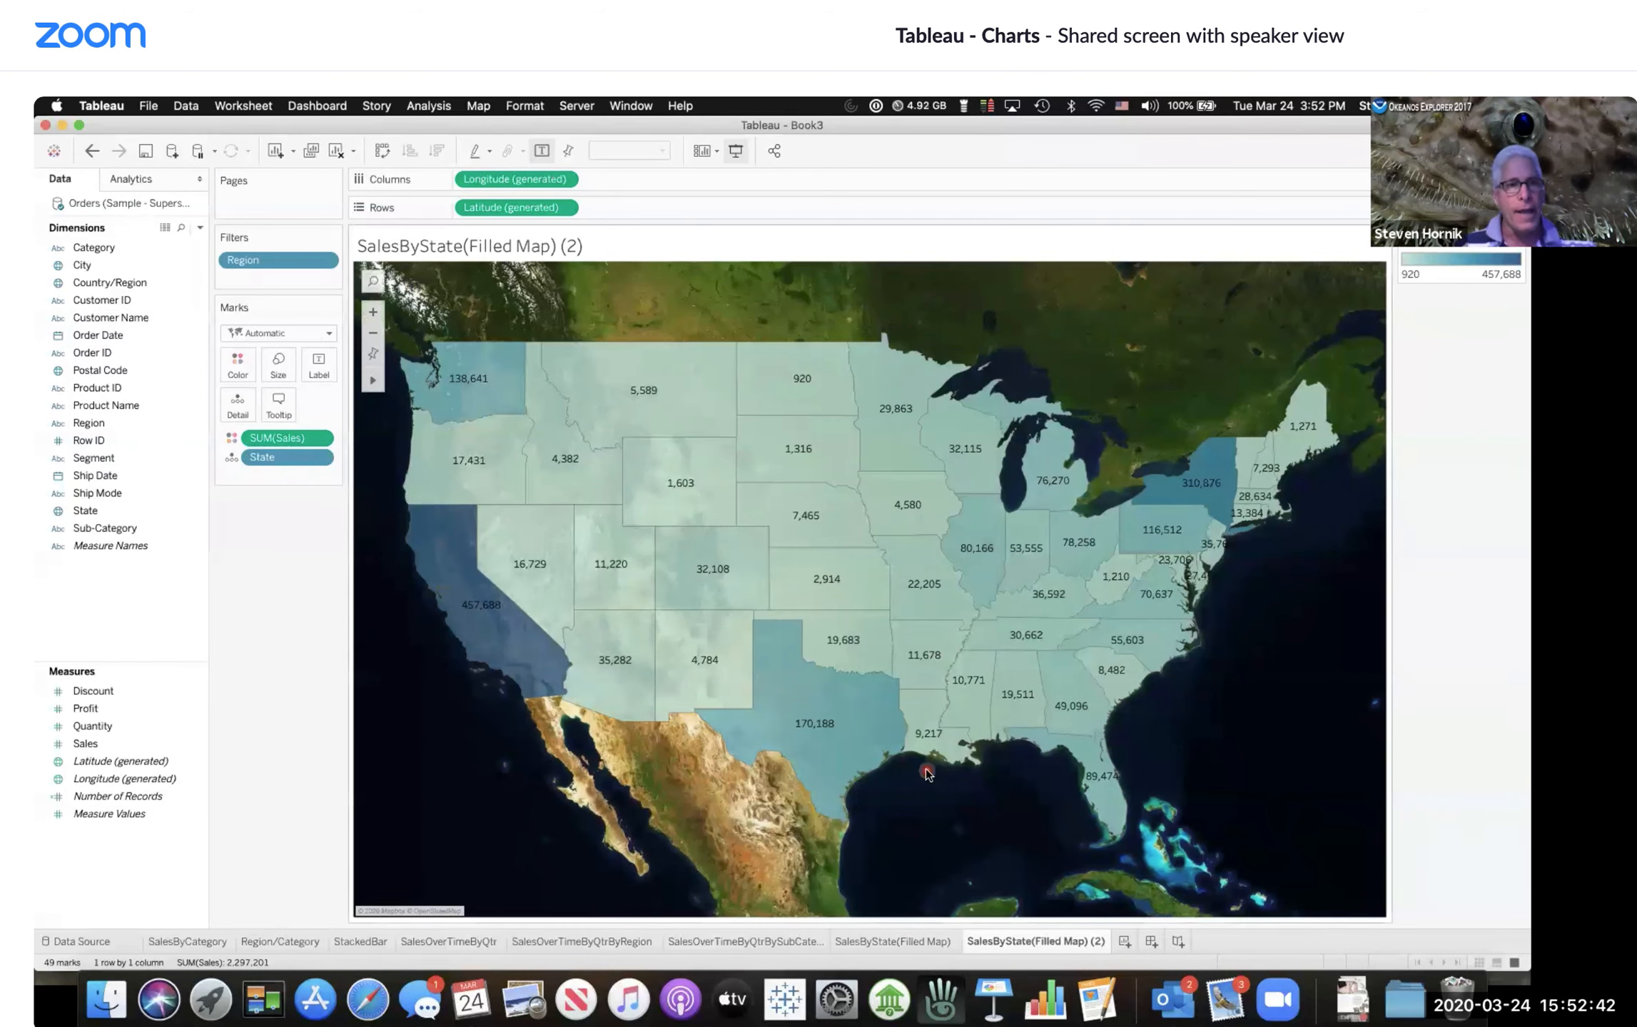
Step: Show the Region filter card on the duplicated map sheet
click(274, 278)
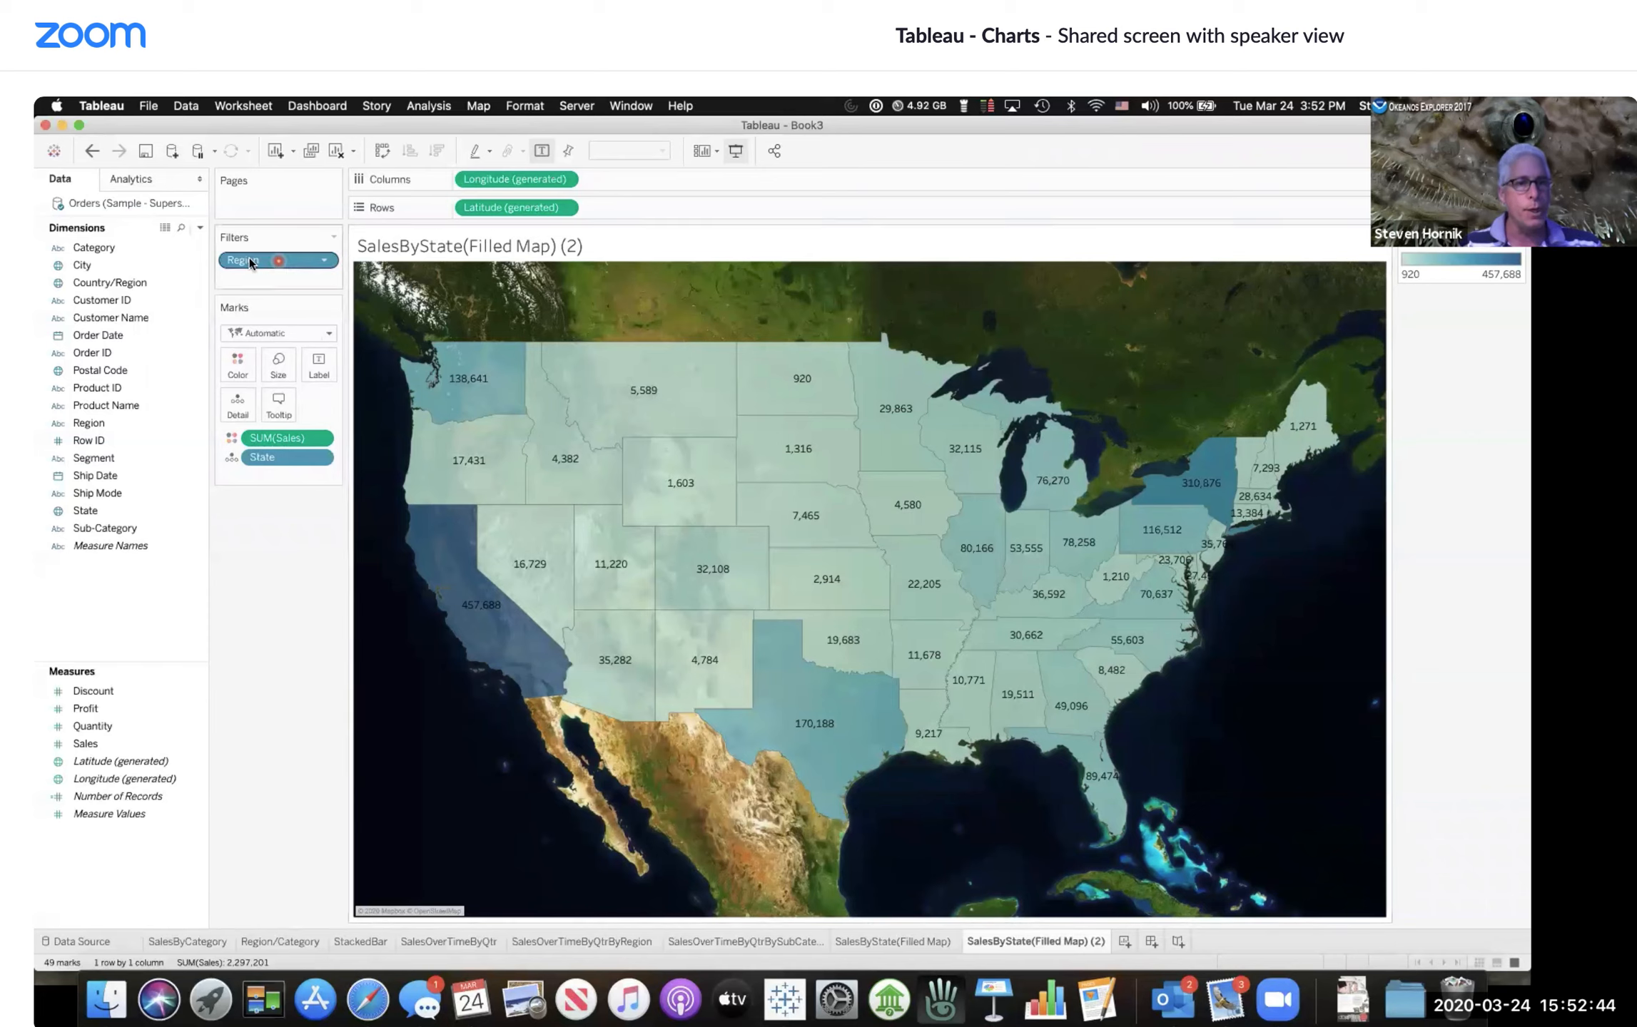
click(308, 286)
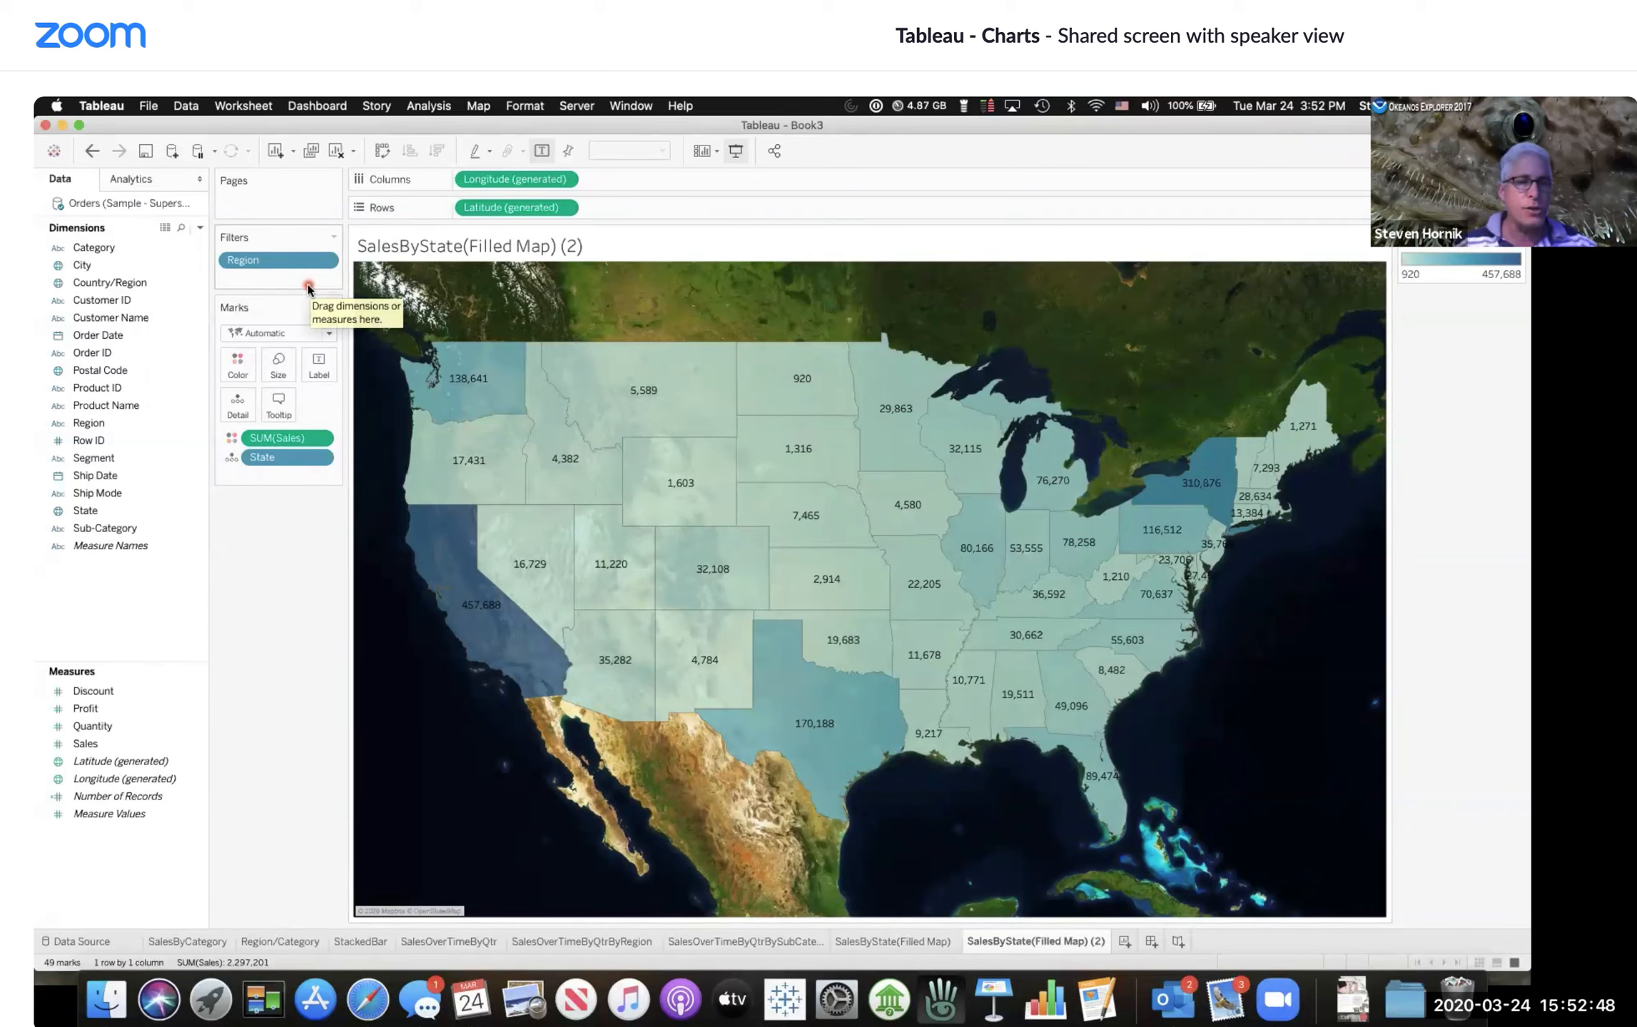
click(321, 261)
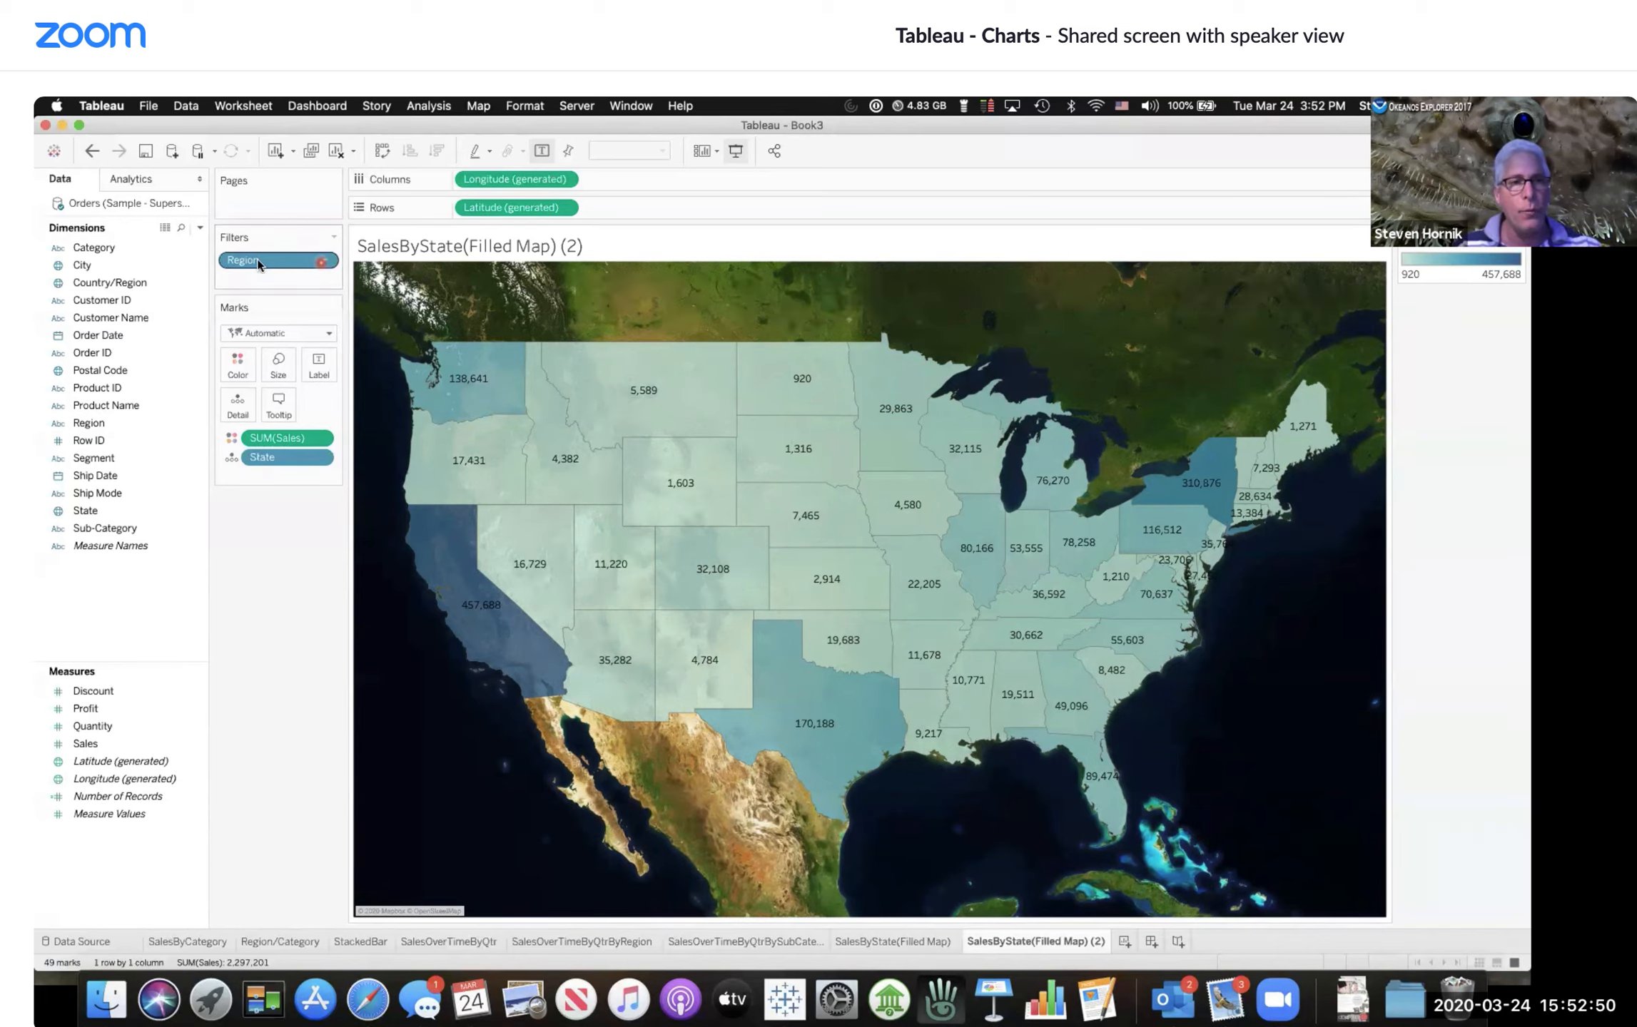
click(325, 261)
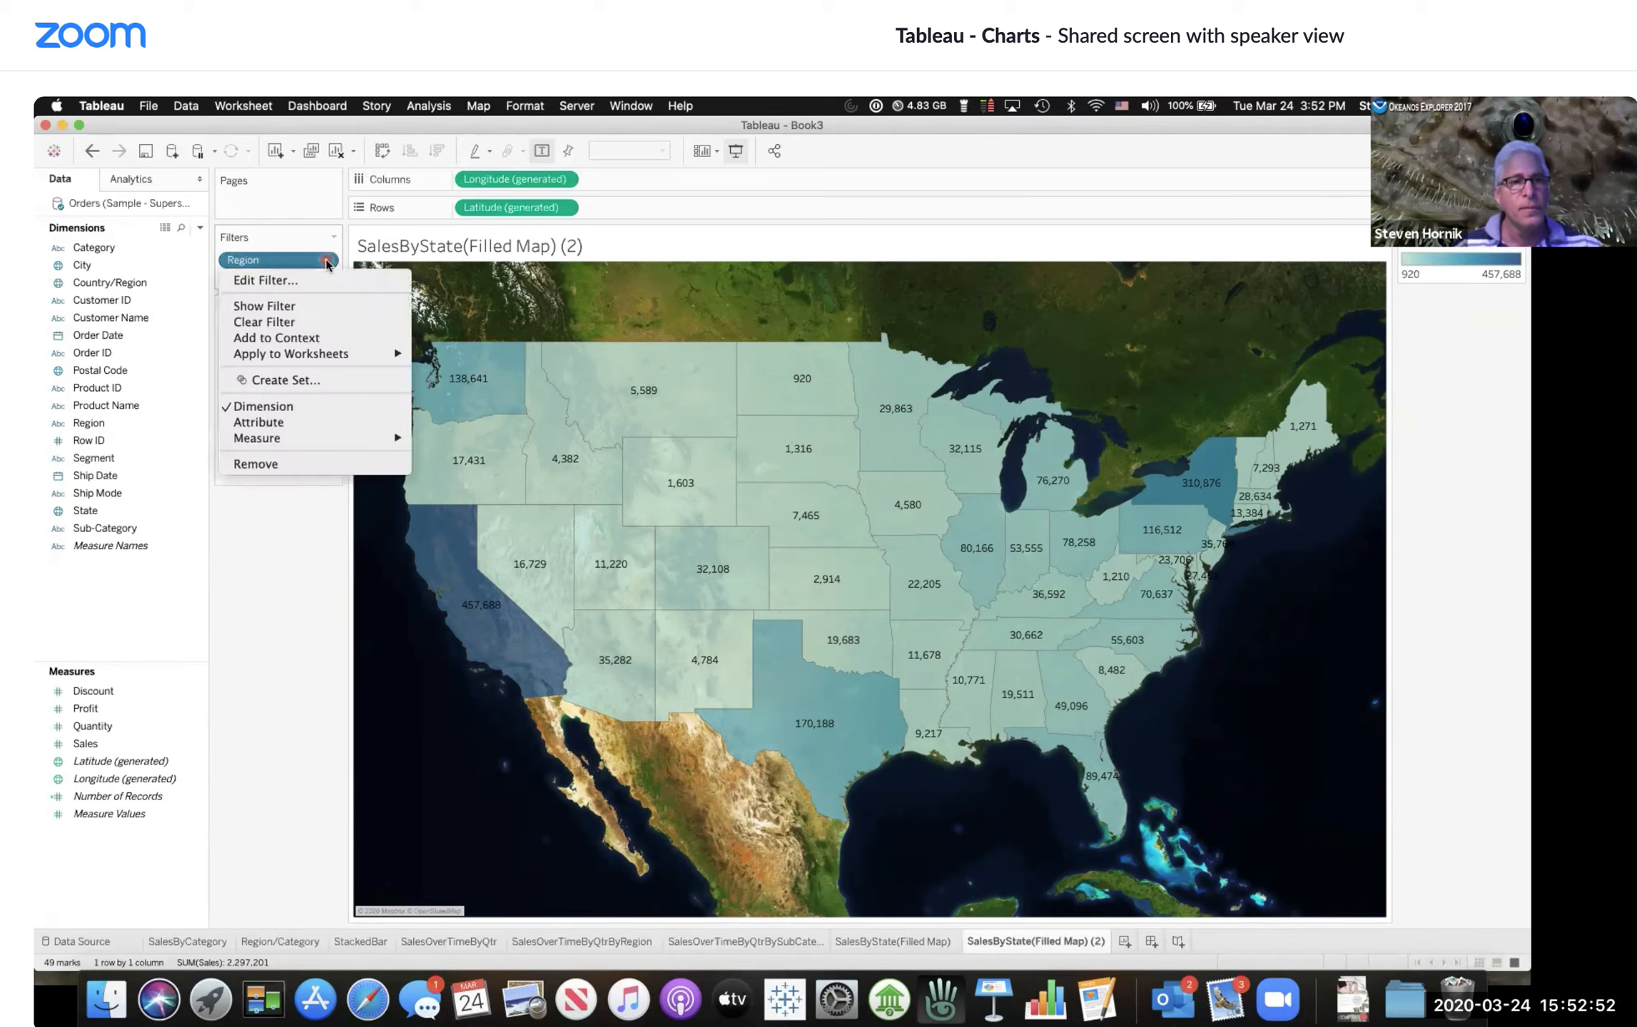
click(263, 307)
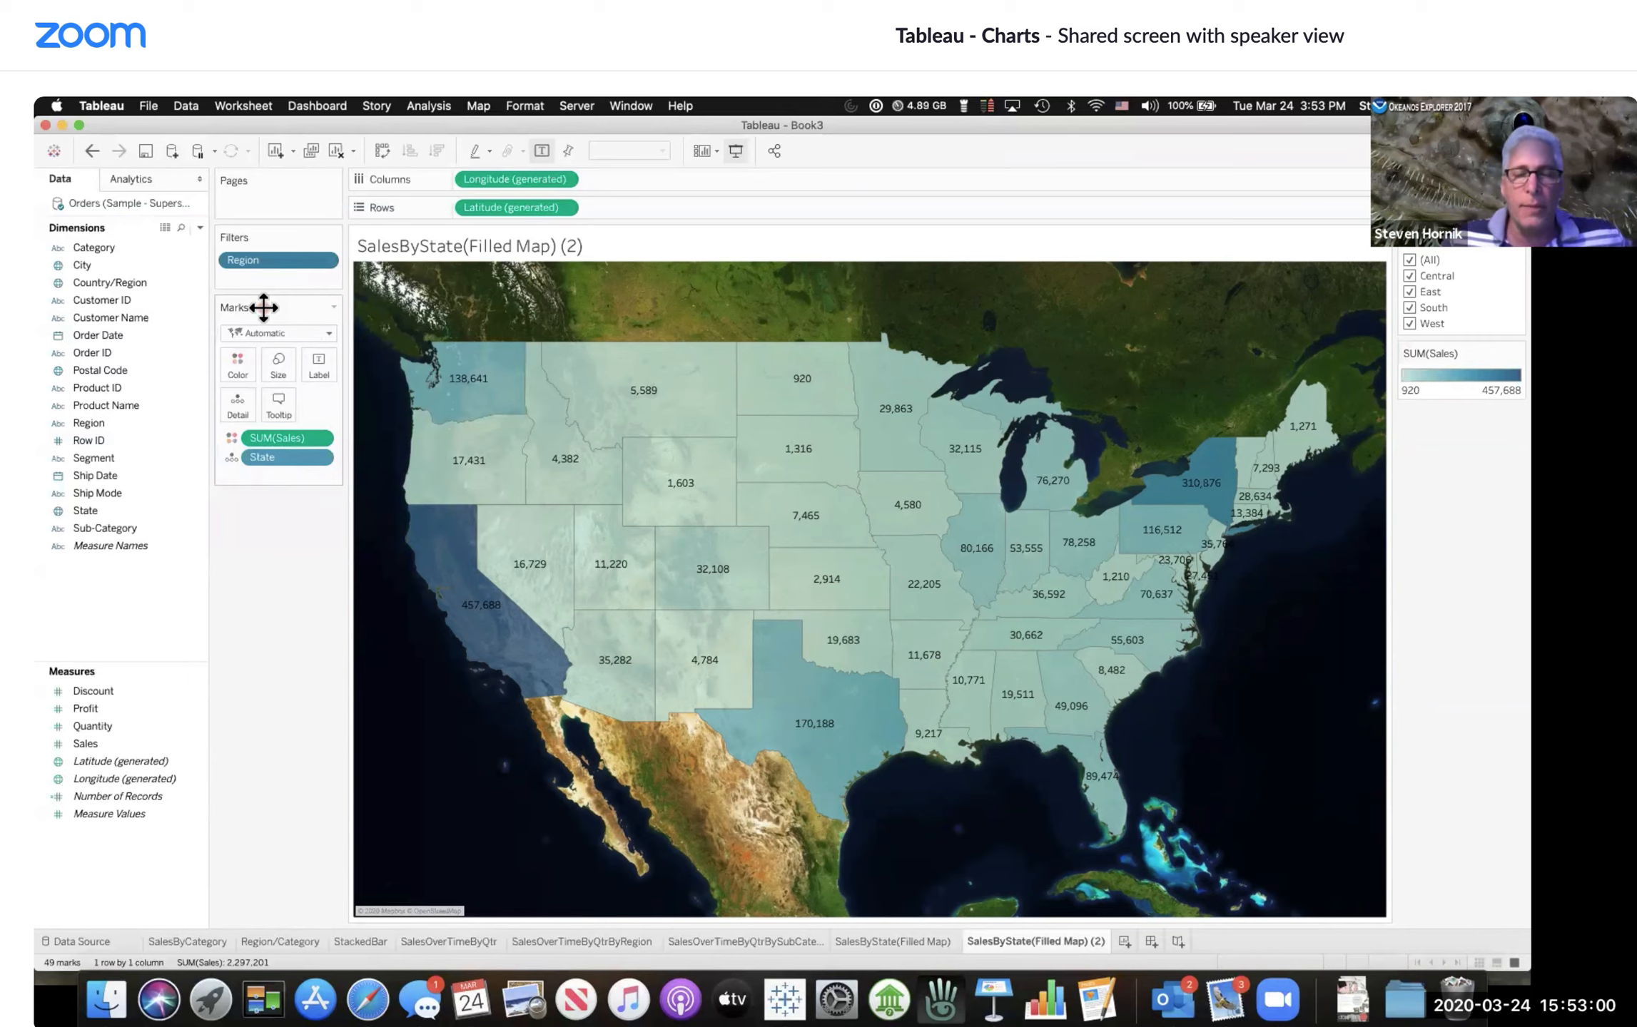
click(264, 307)
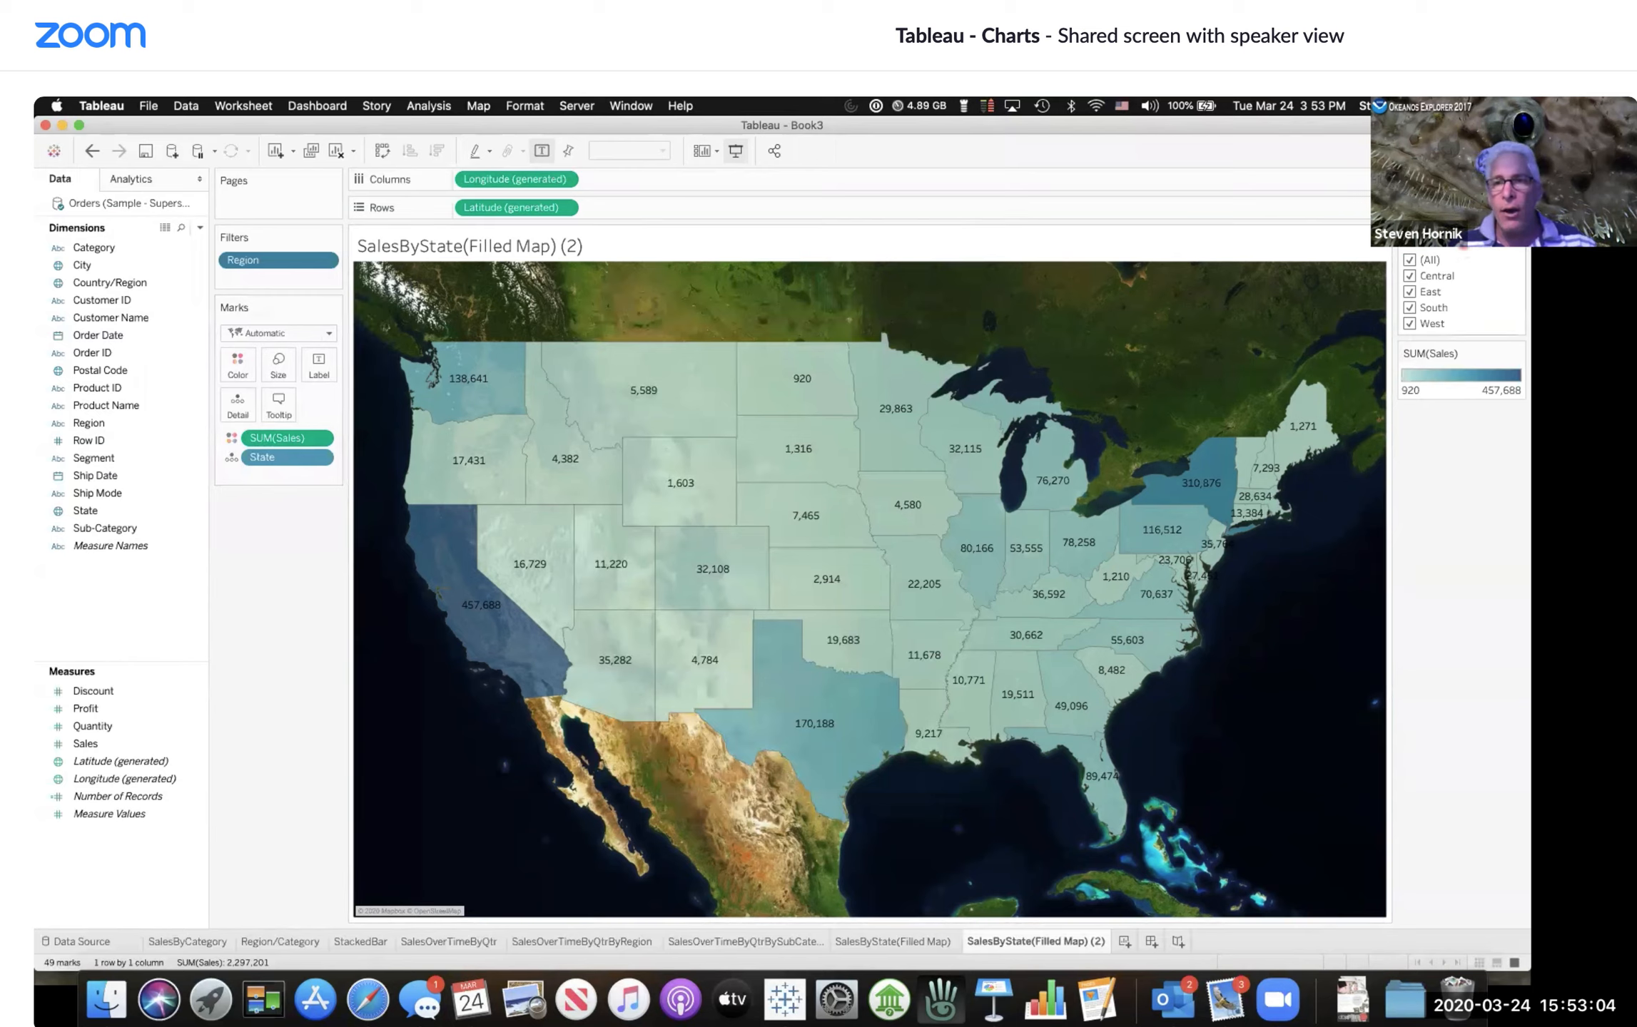
Step: Try the Region filter with only East, then Central and East, then select all regions again
click(1419, 297)
click(1418, 260)
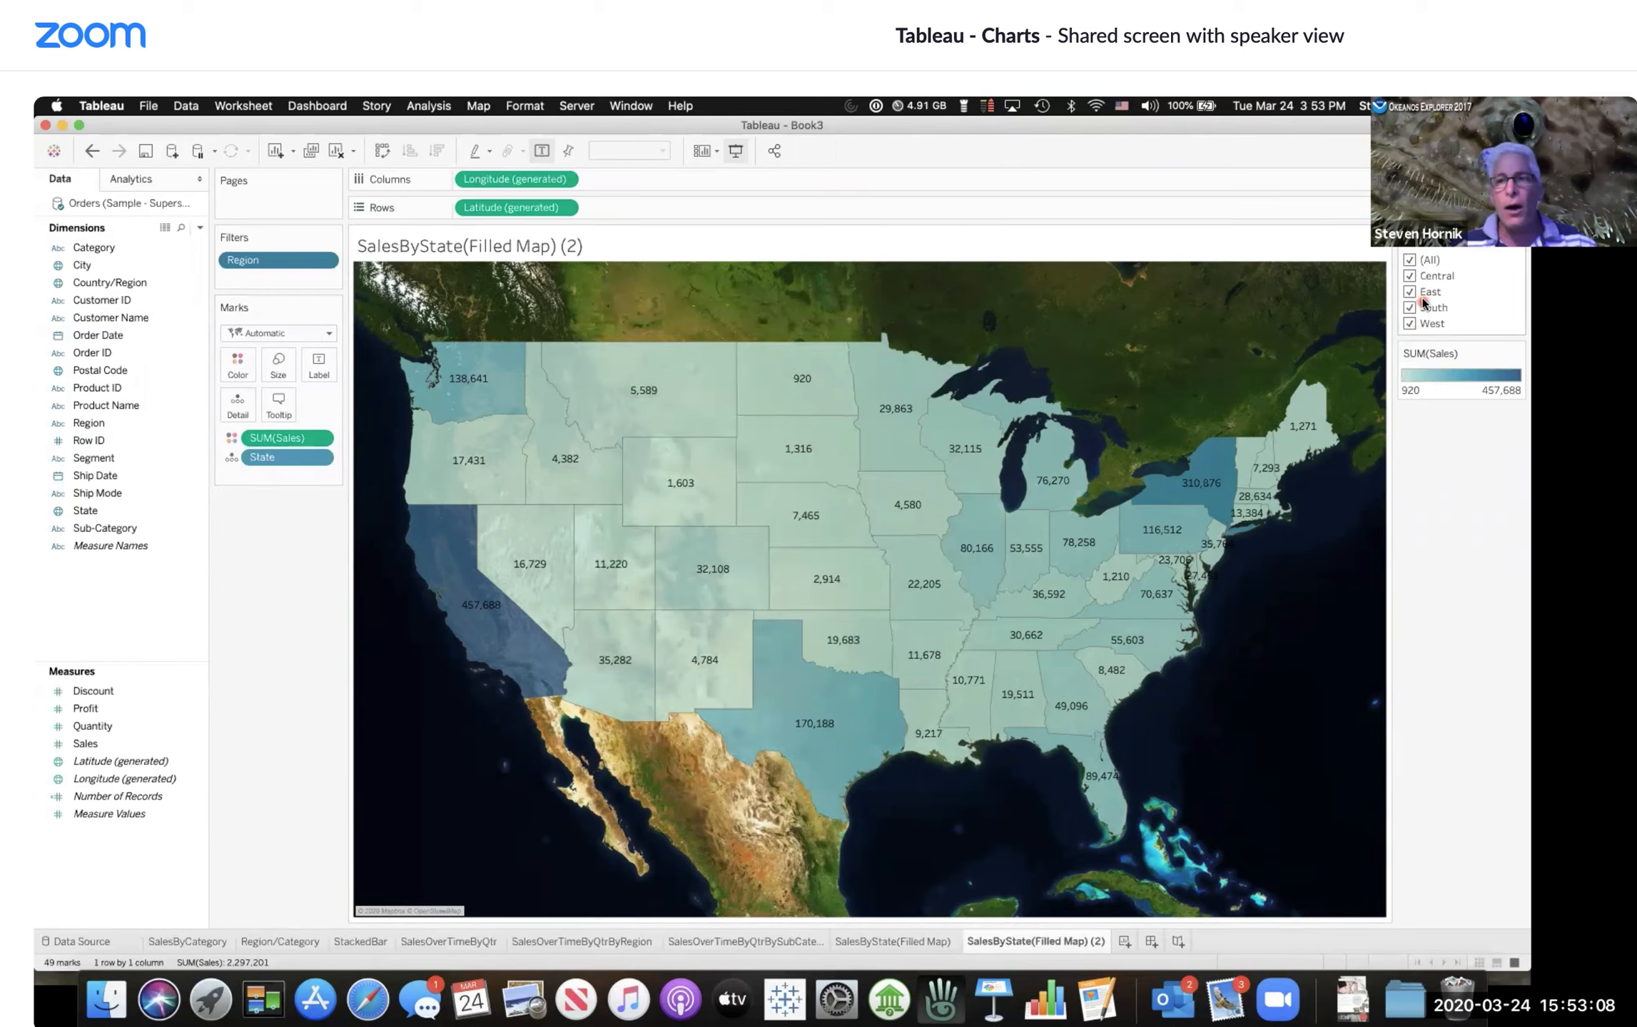
click(1431, 262)
click(1410, 259)
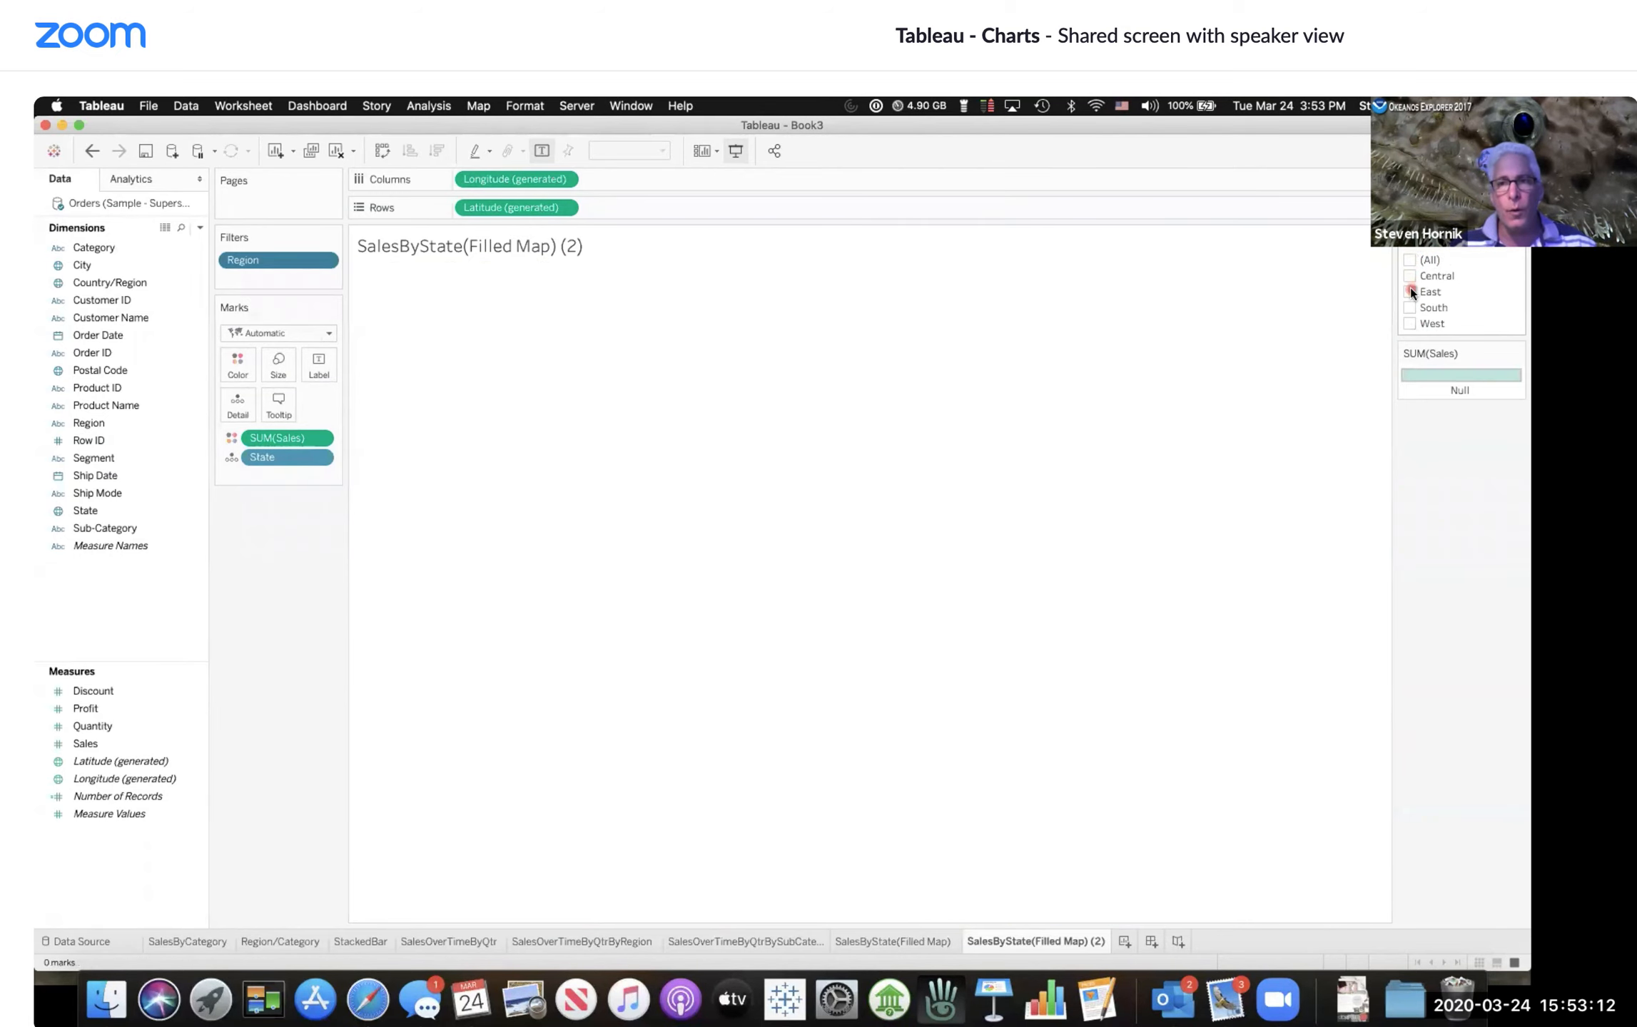
click(1410, 292)
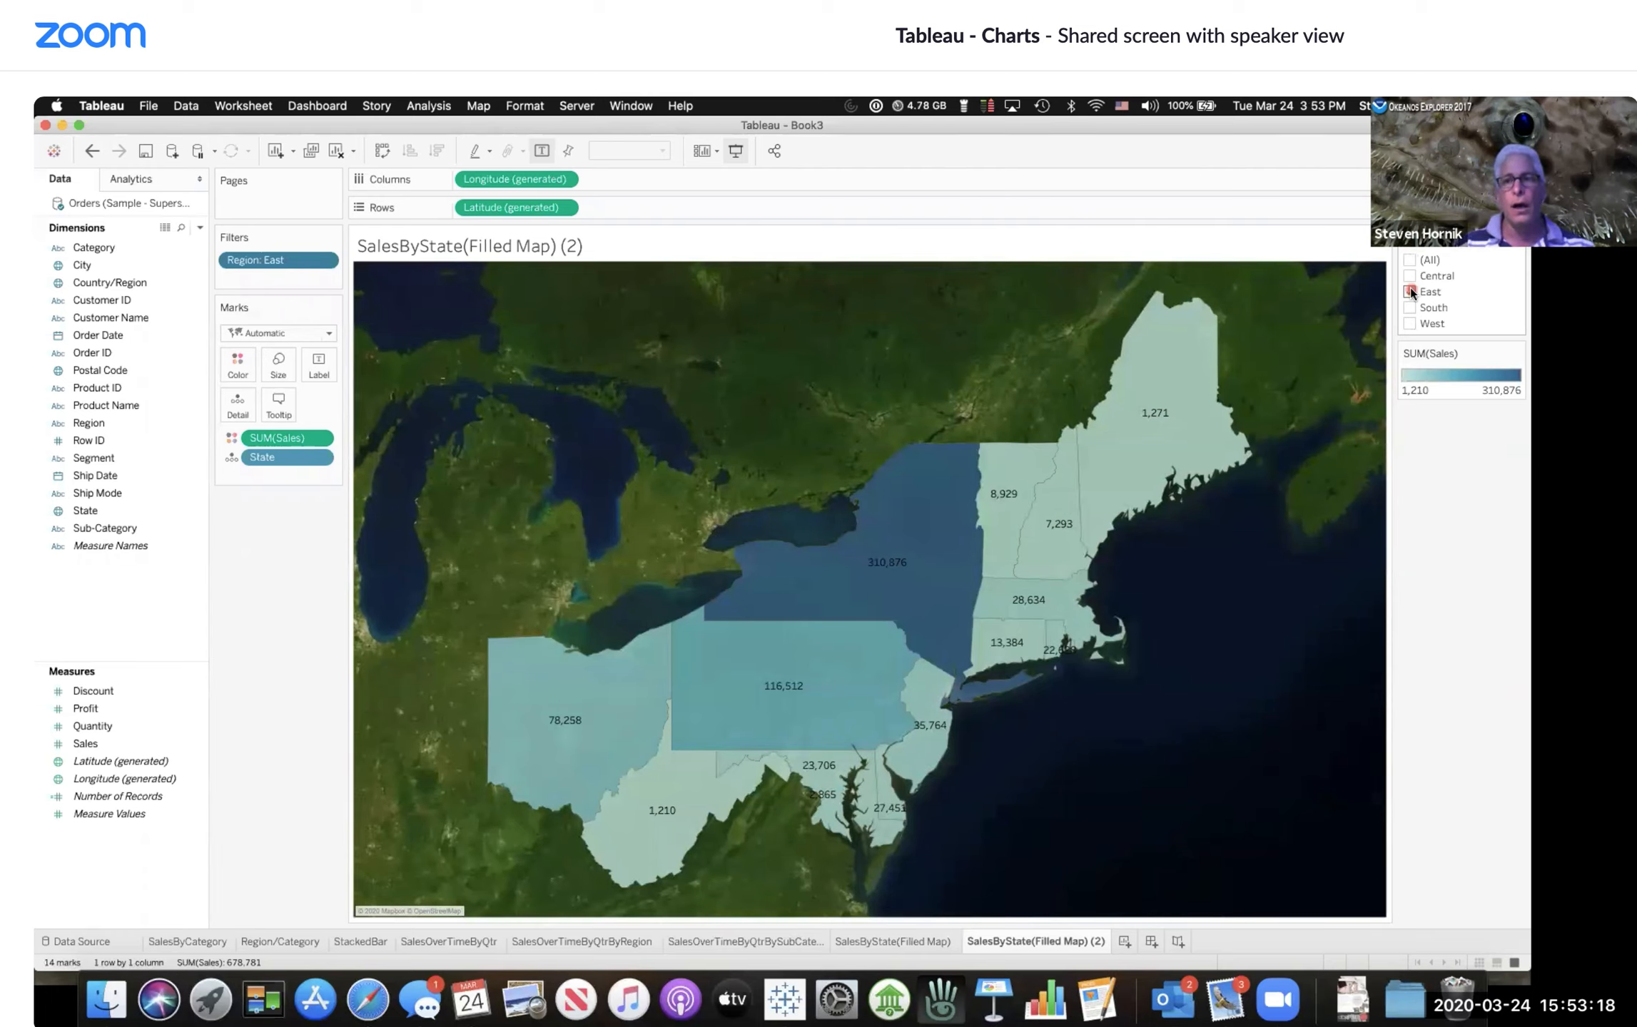
click(1411, 277)
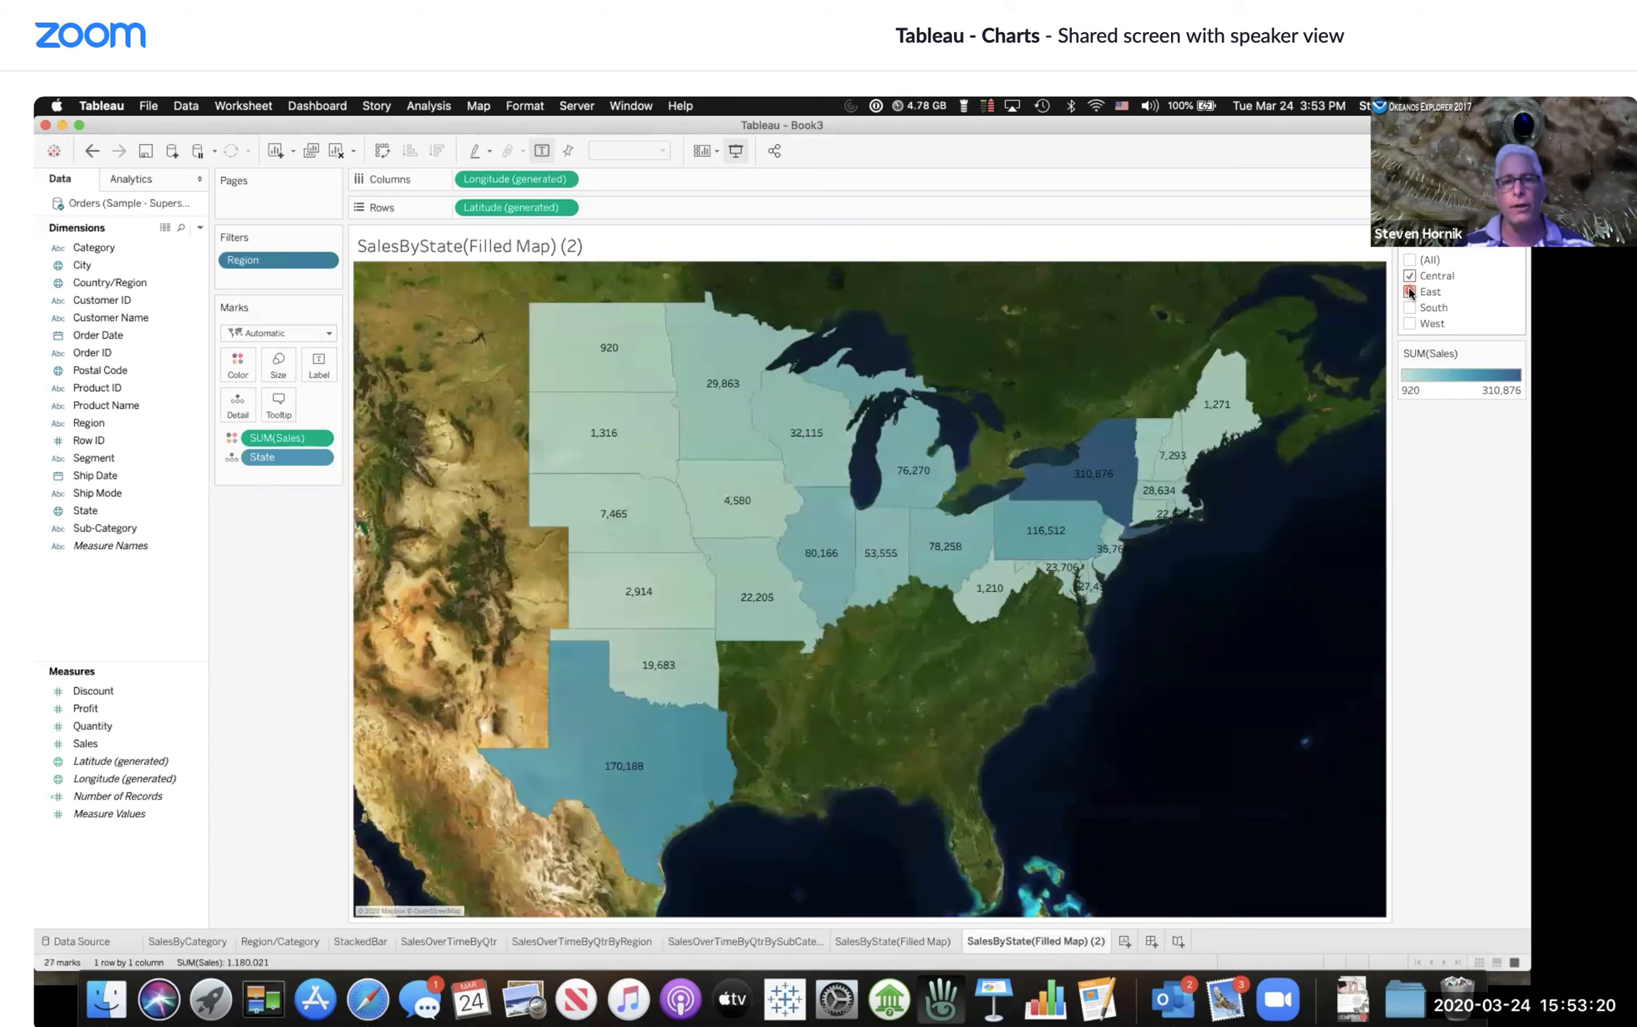
click(1408, 289)
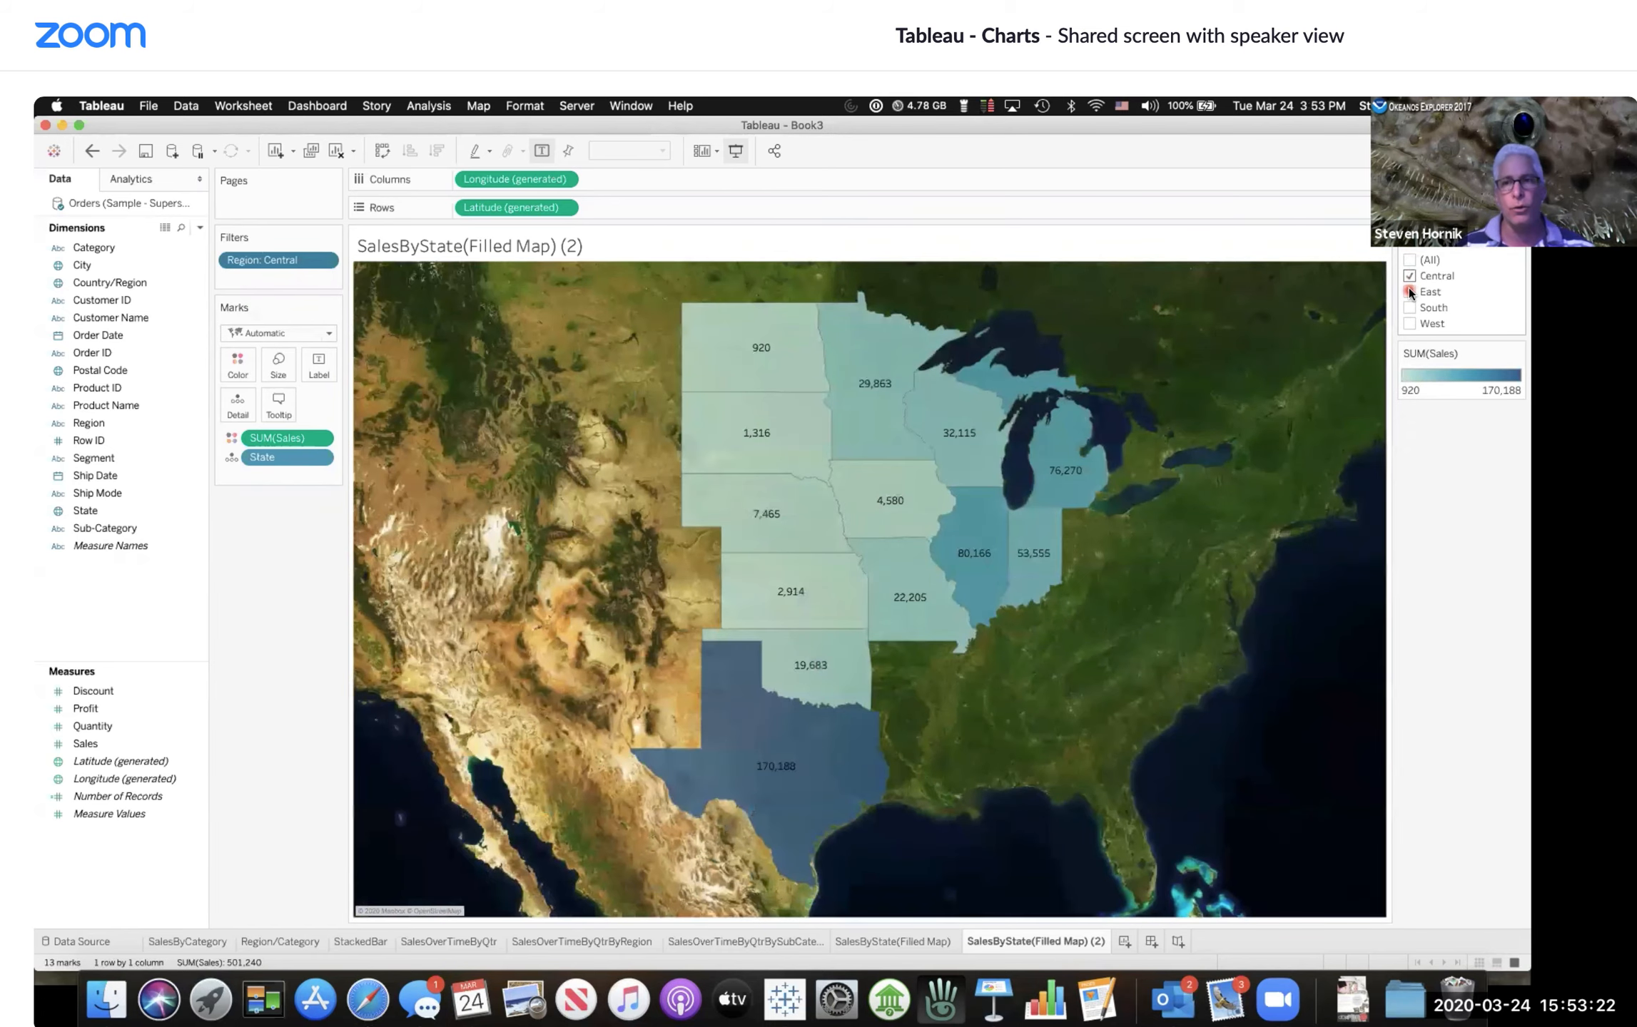
click(1408, 290)
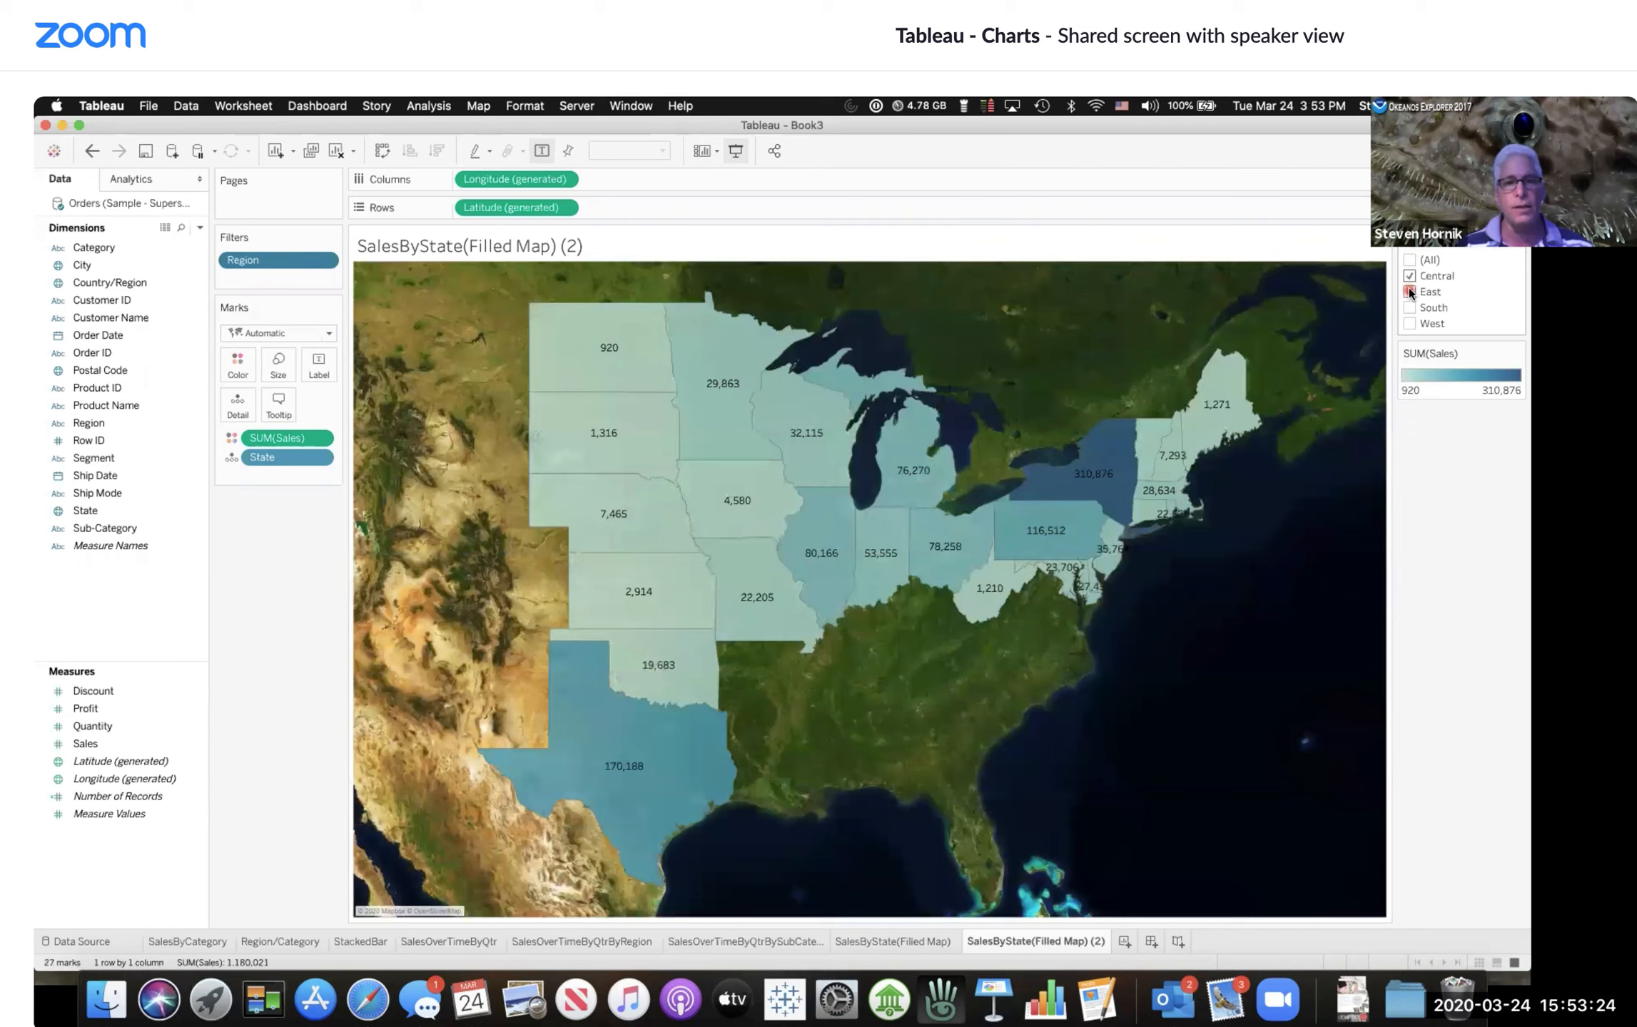
click(1421, 323)
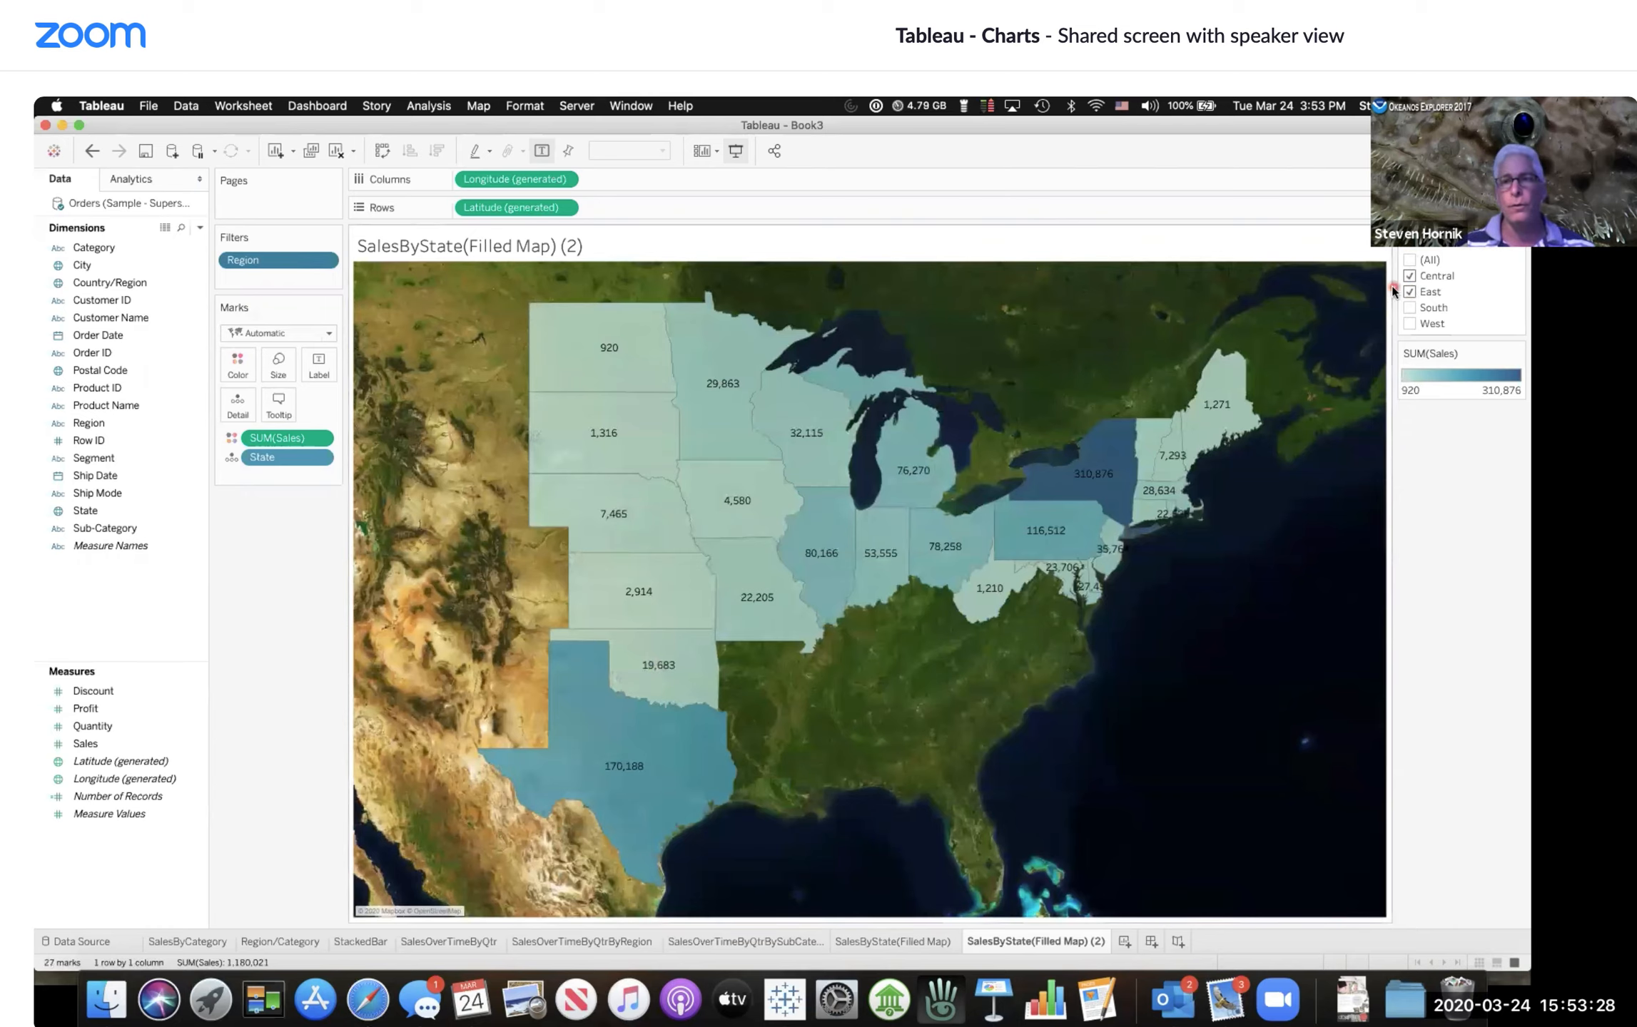
click(1413, 260)
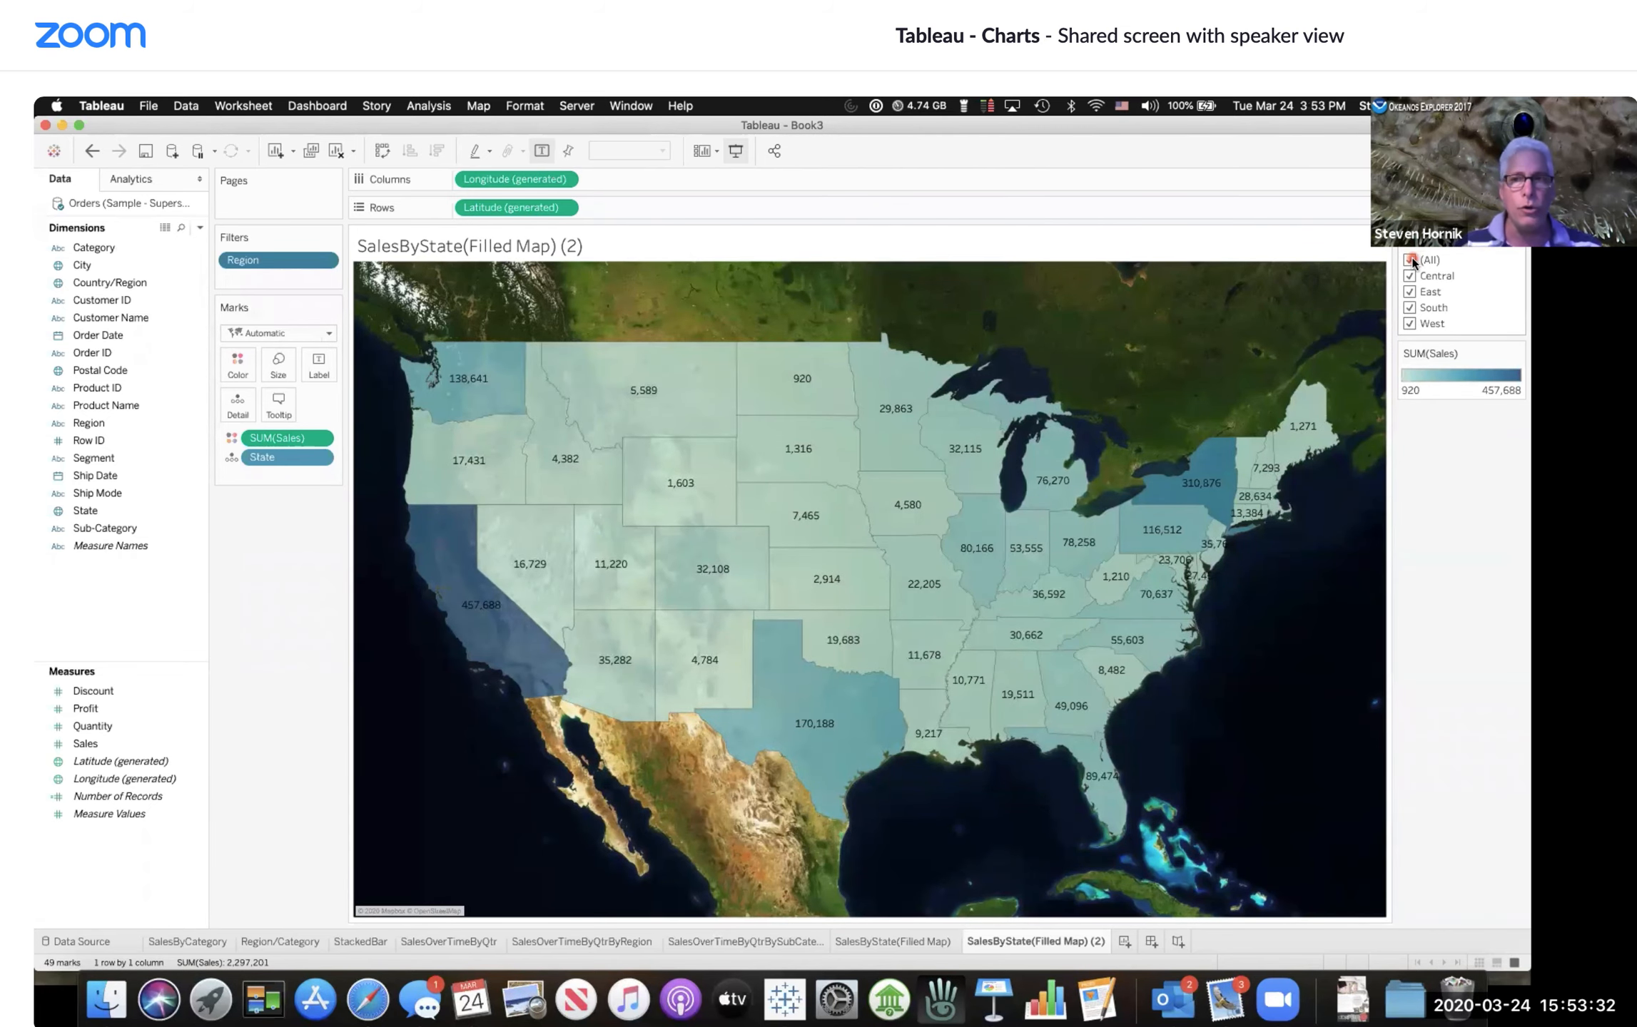
Step: Browse the other worksheets and return to the duplicated filled map sheet
click(284, 943)
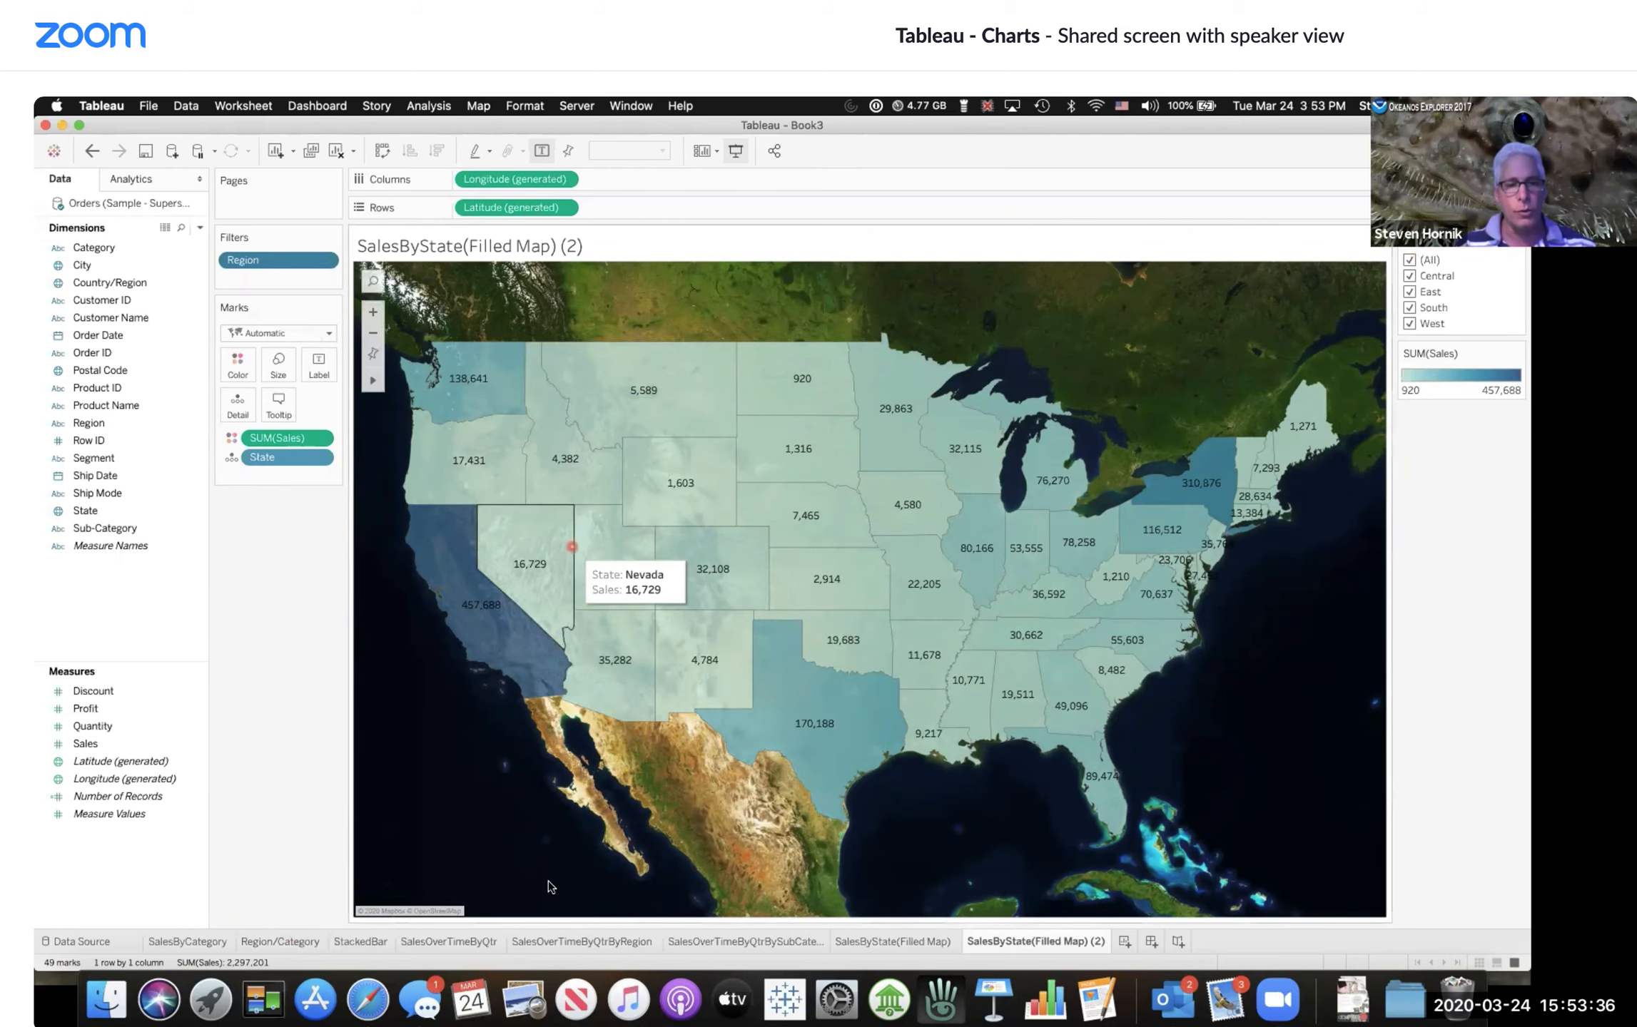
click(554, 942)
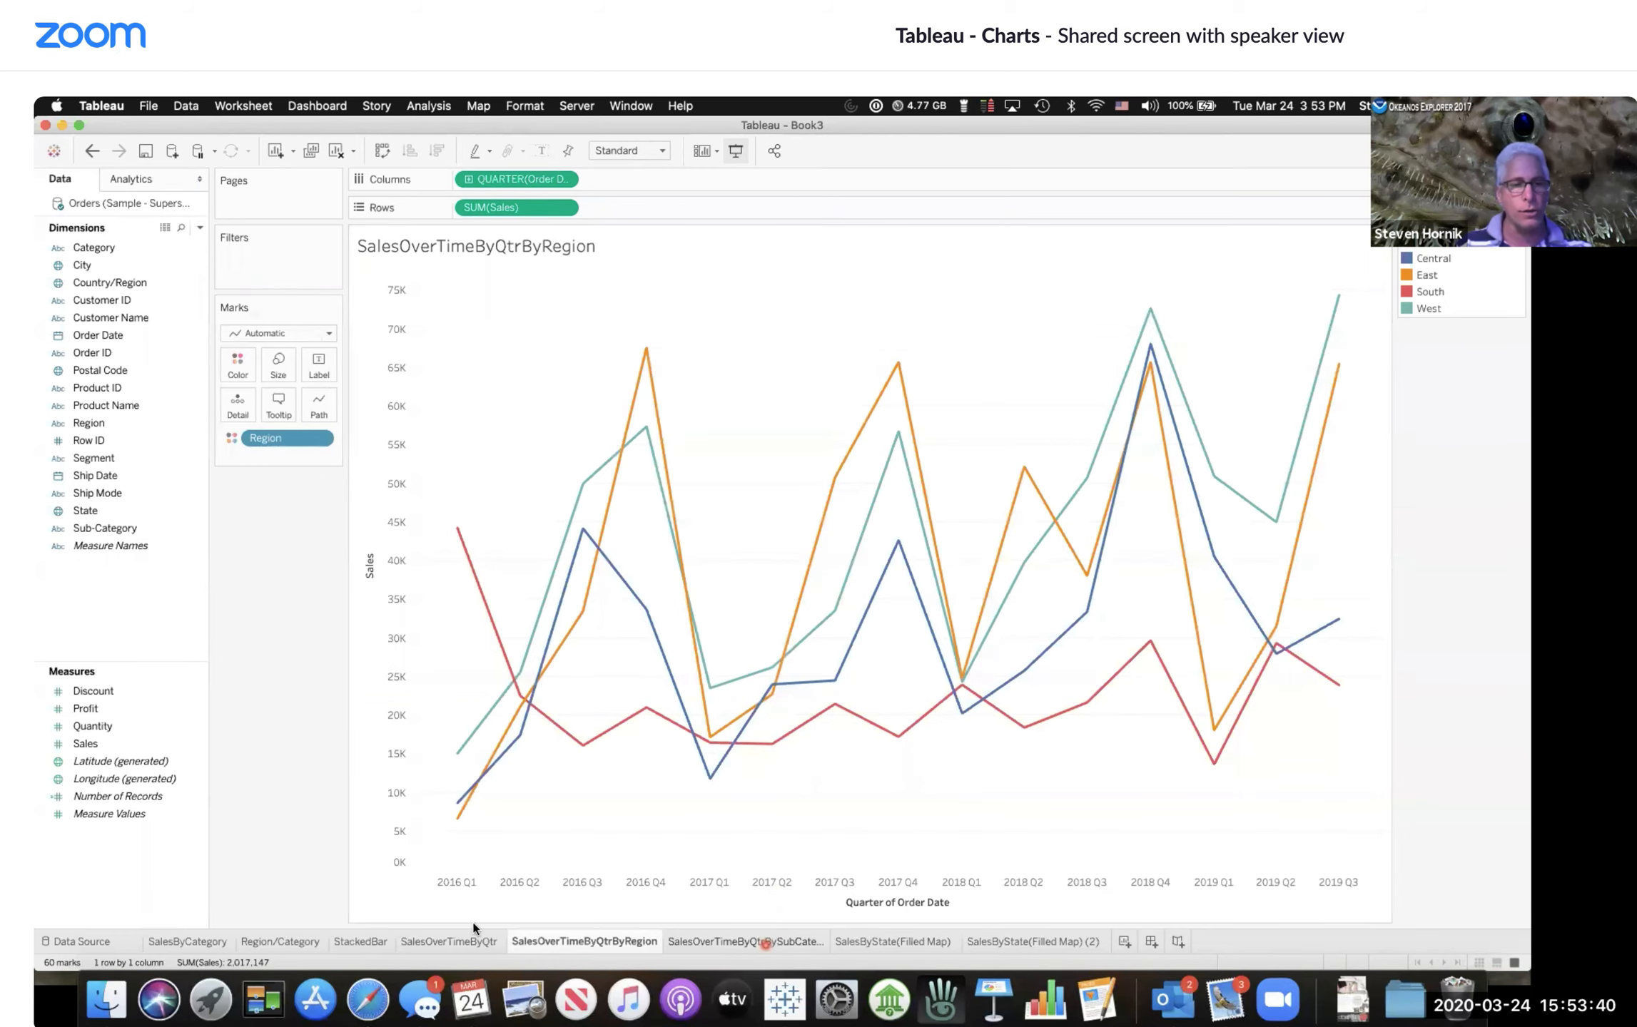
click(763, 942)
click(283, 942)
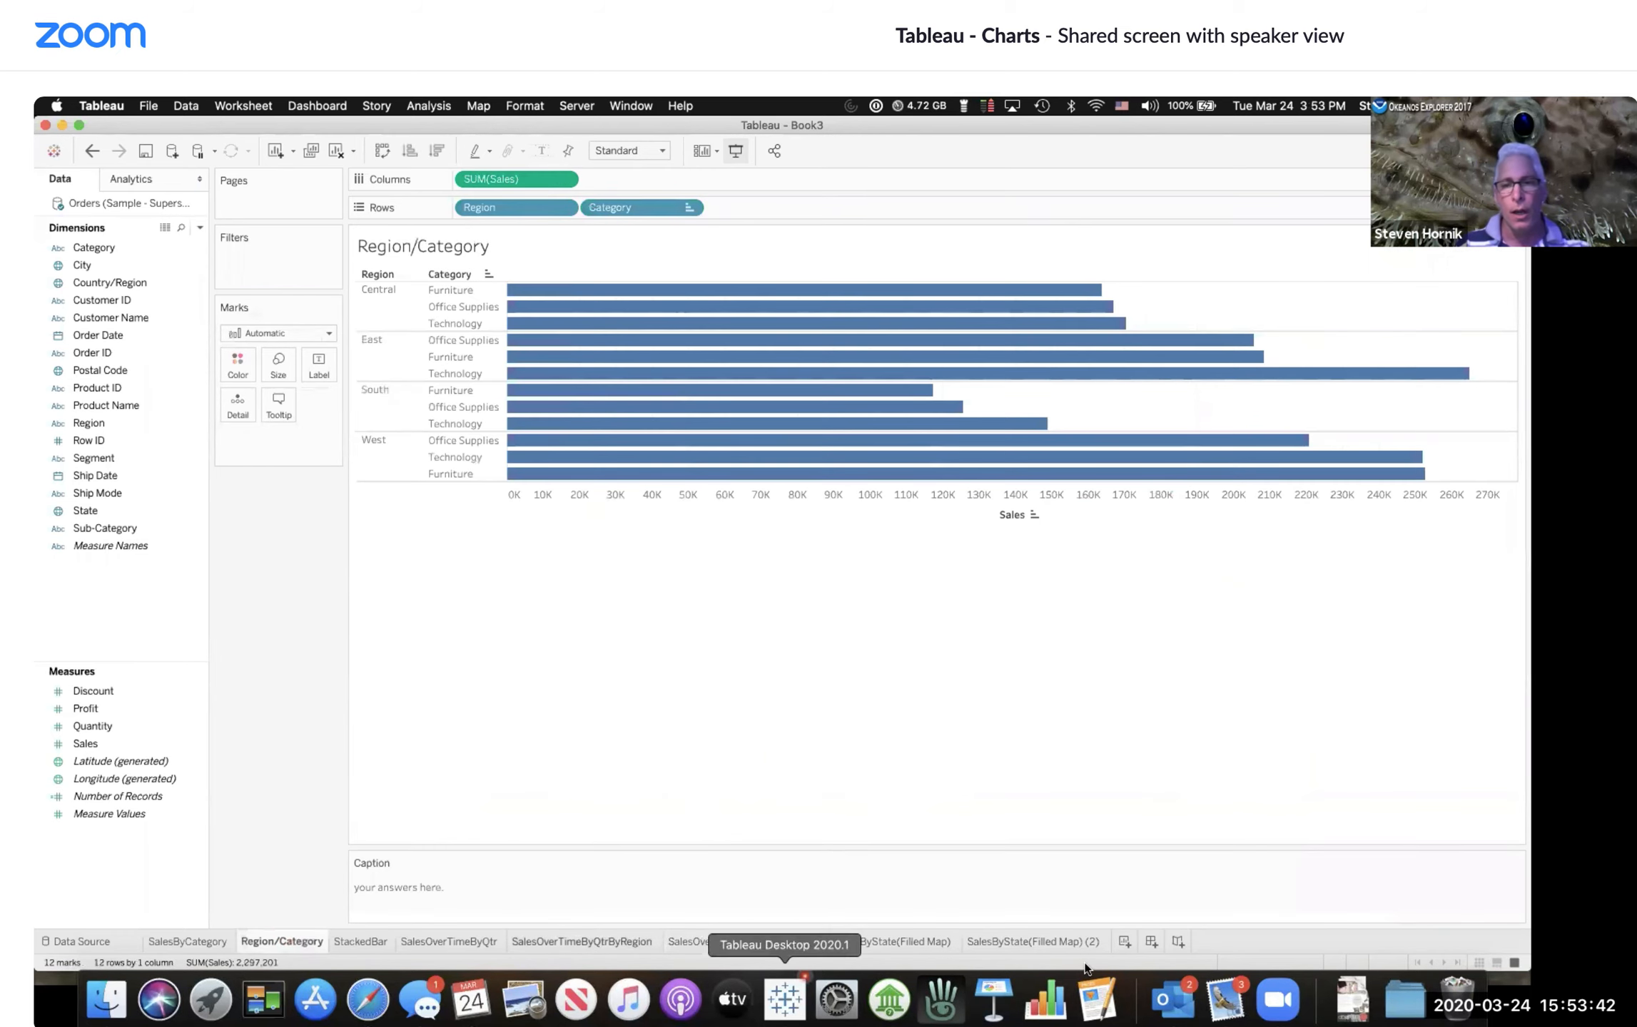
click(1073, 942)
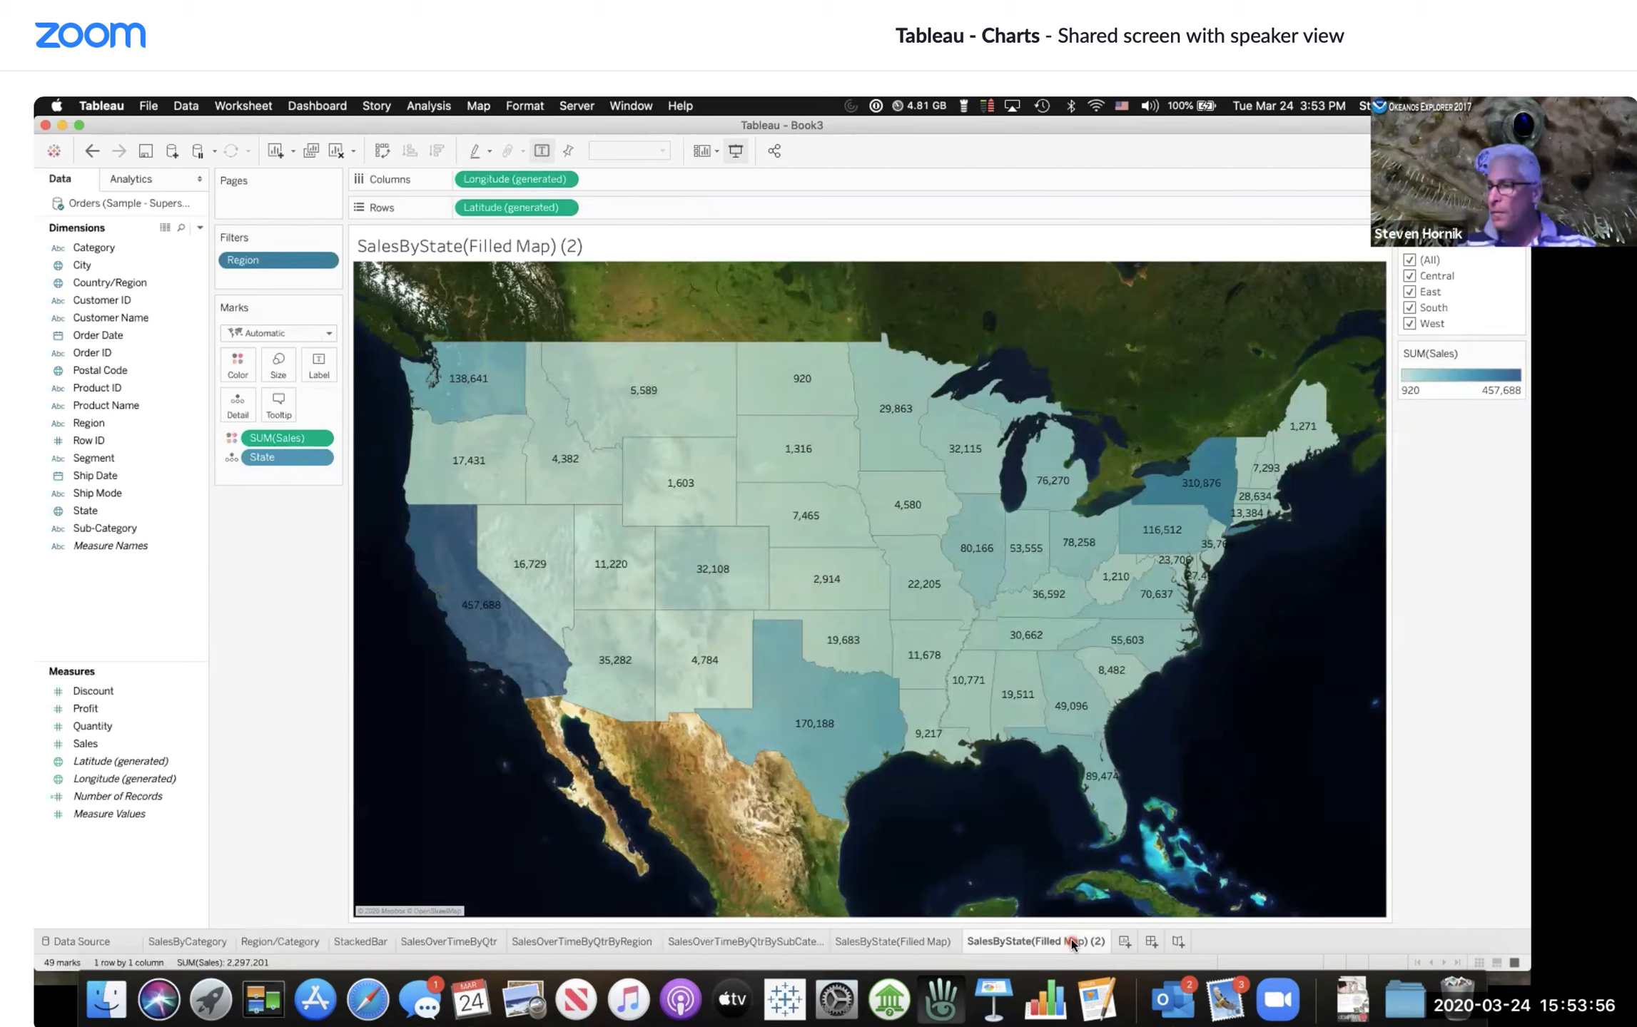
Step: Rename the duplicated sheet to SalesByStateByRegionwithFilter(Filled Map)
double_click(1073, 943)
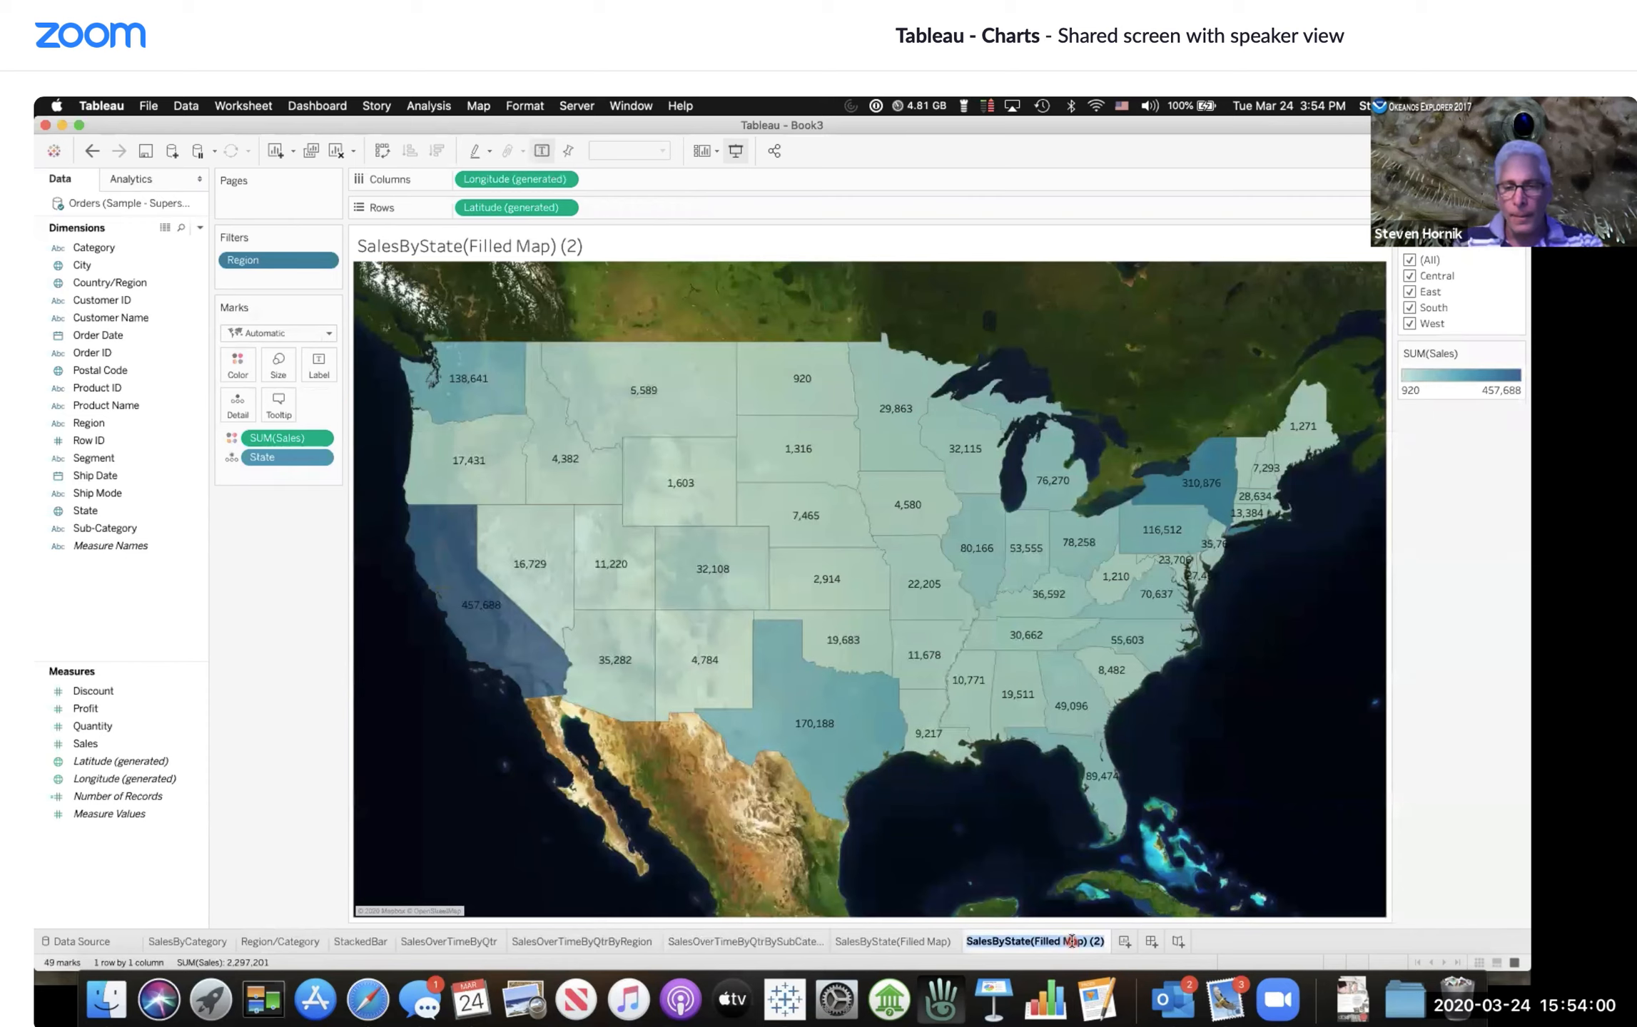
key(Right)
key(BackSpace)
key(BackSpace)
key(BackSpace)
key(BackSpace)
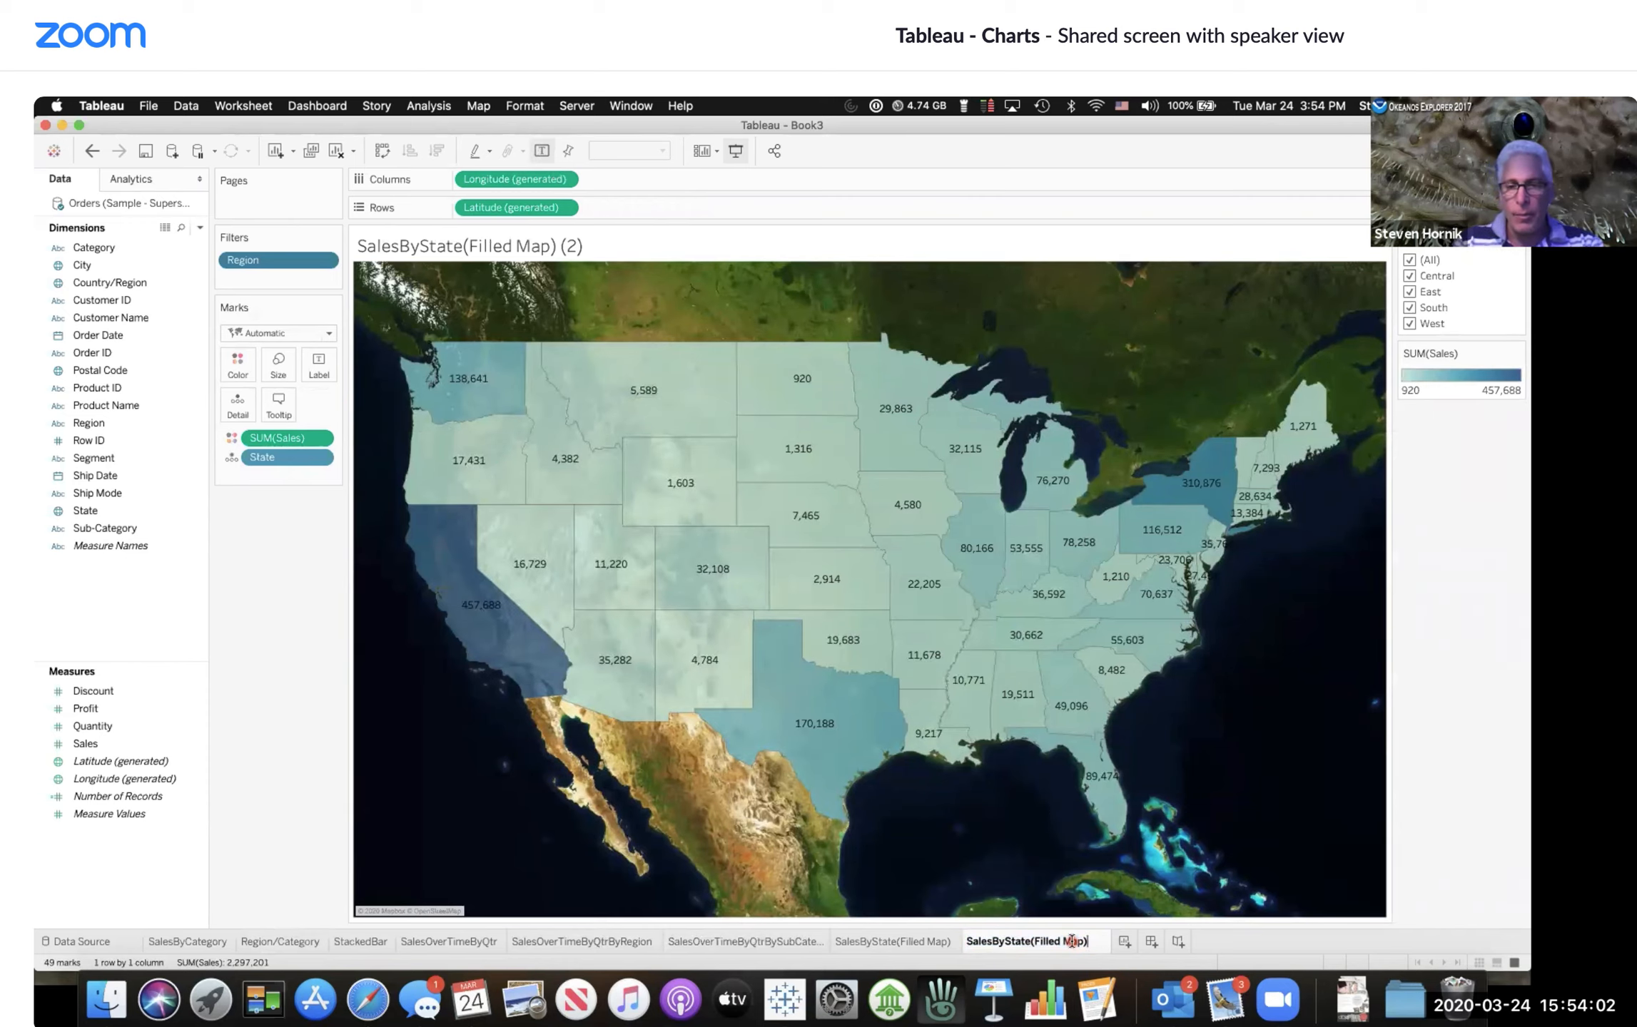
key(Left)
key(Left)
key(Left)
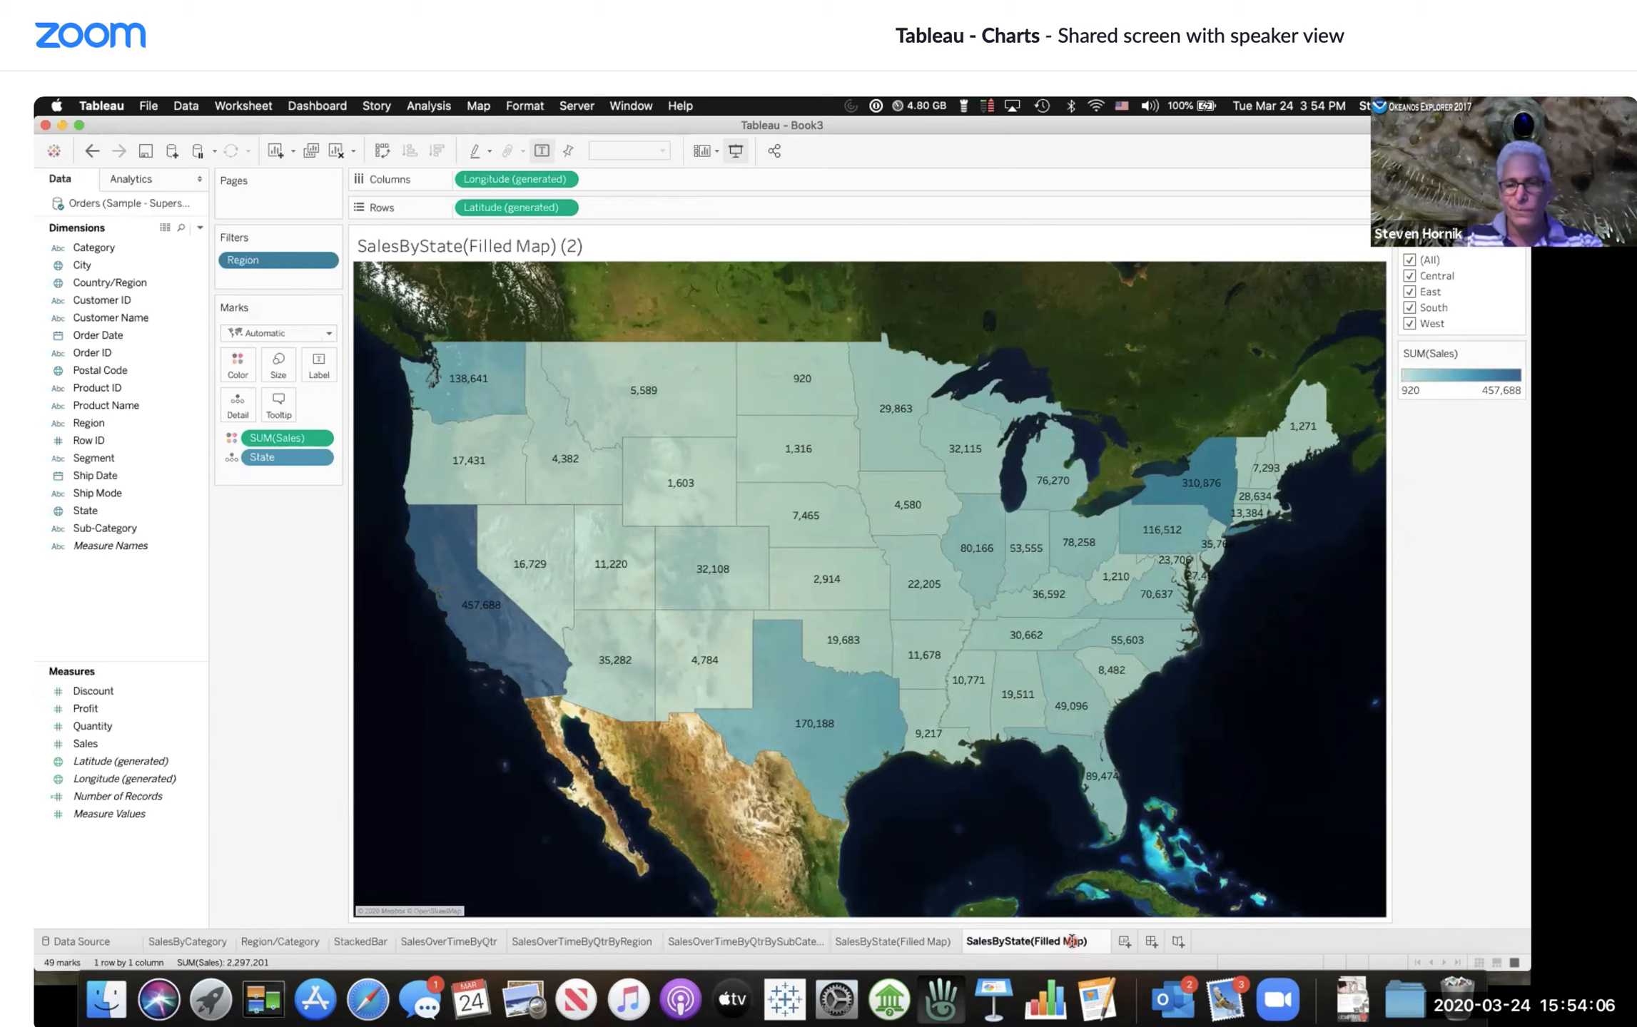
text(ByRegion)
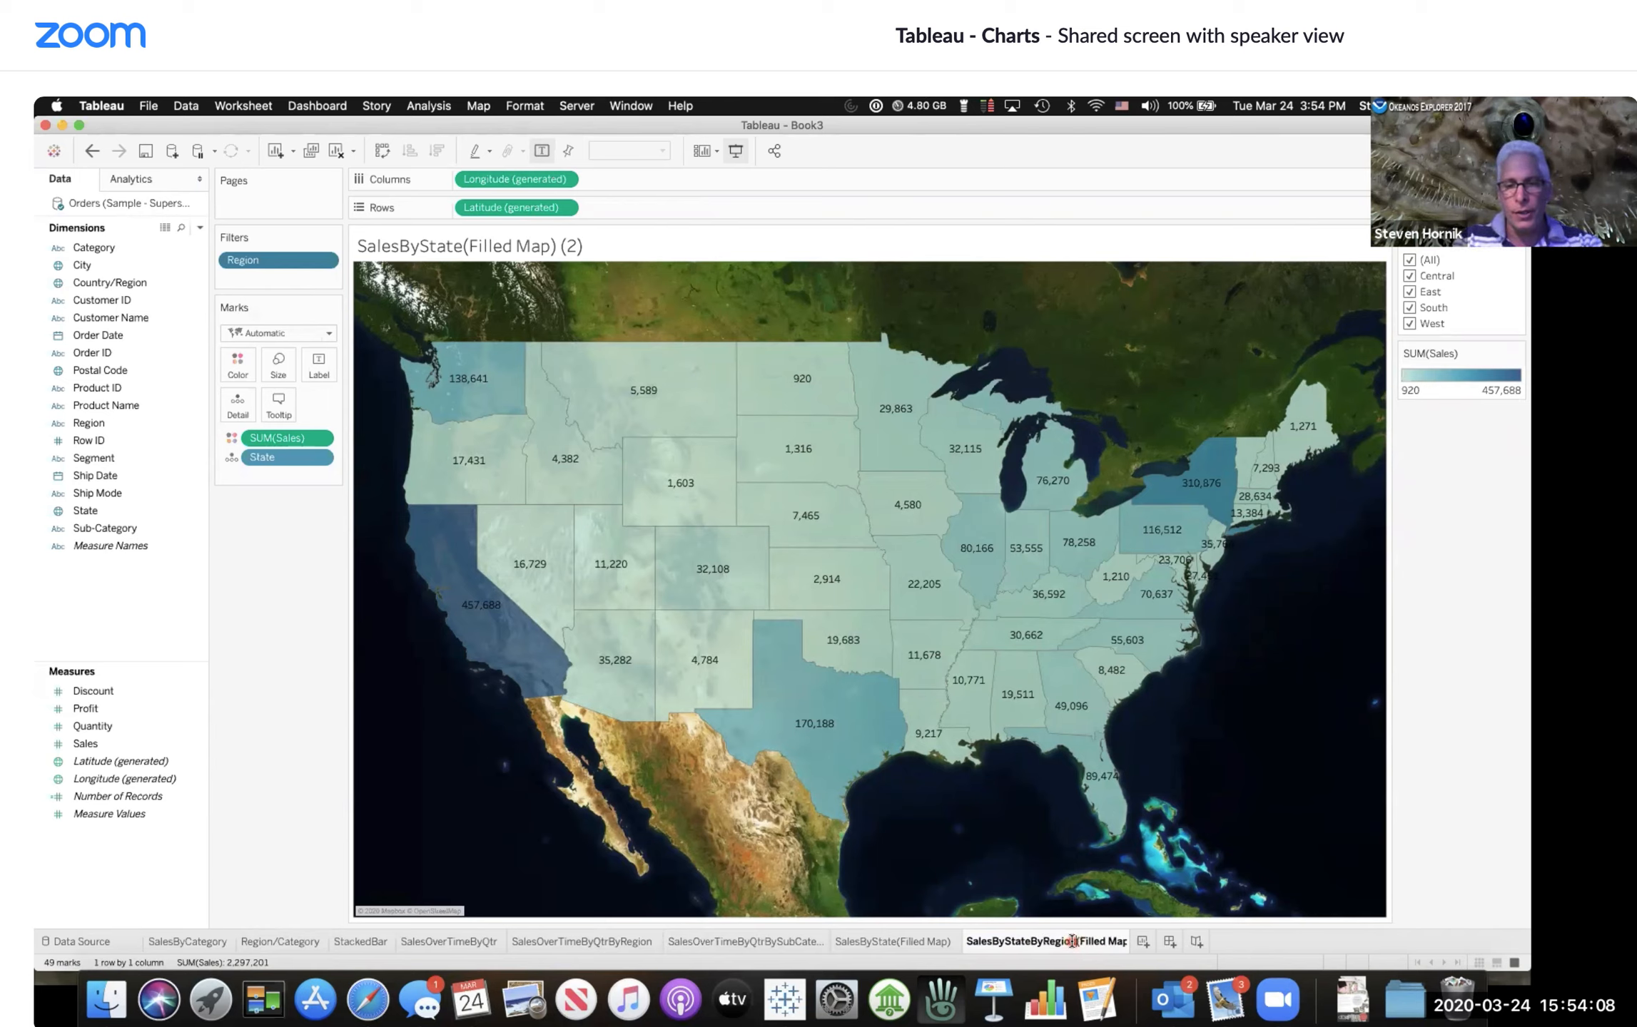
text(withFilter)
key(Return)
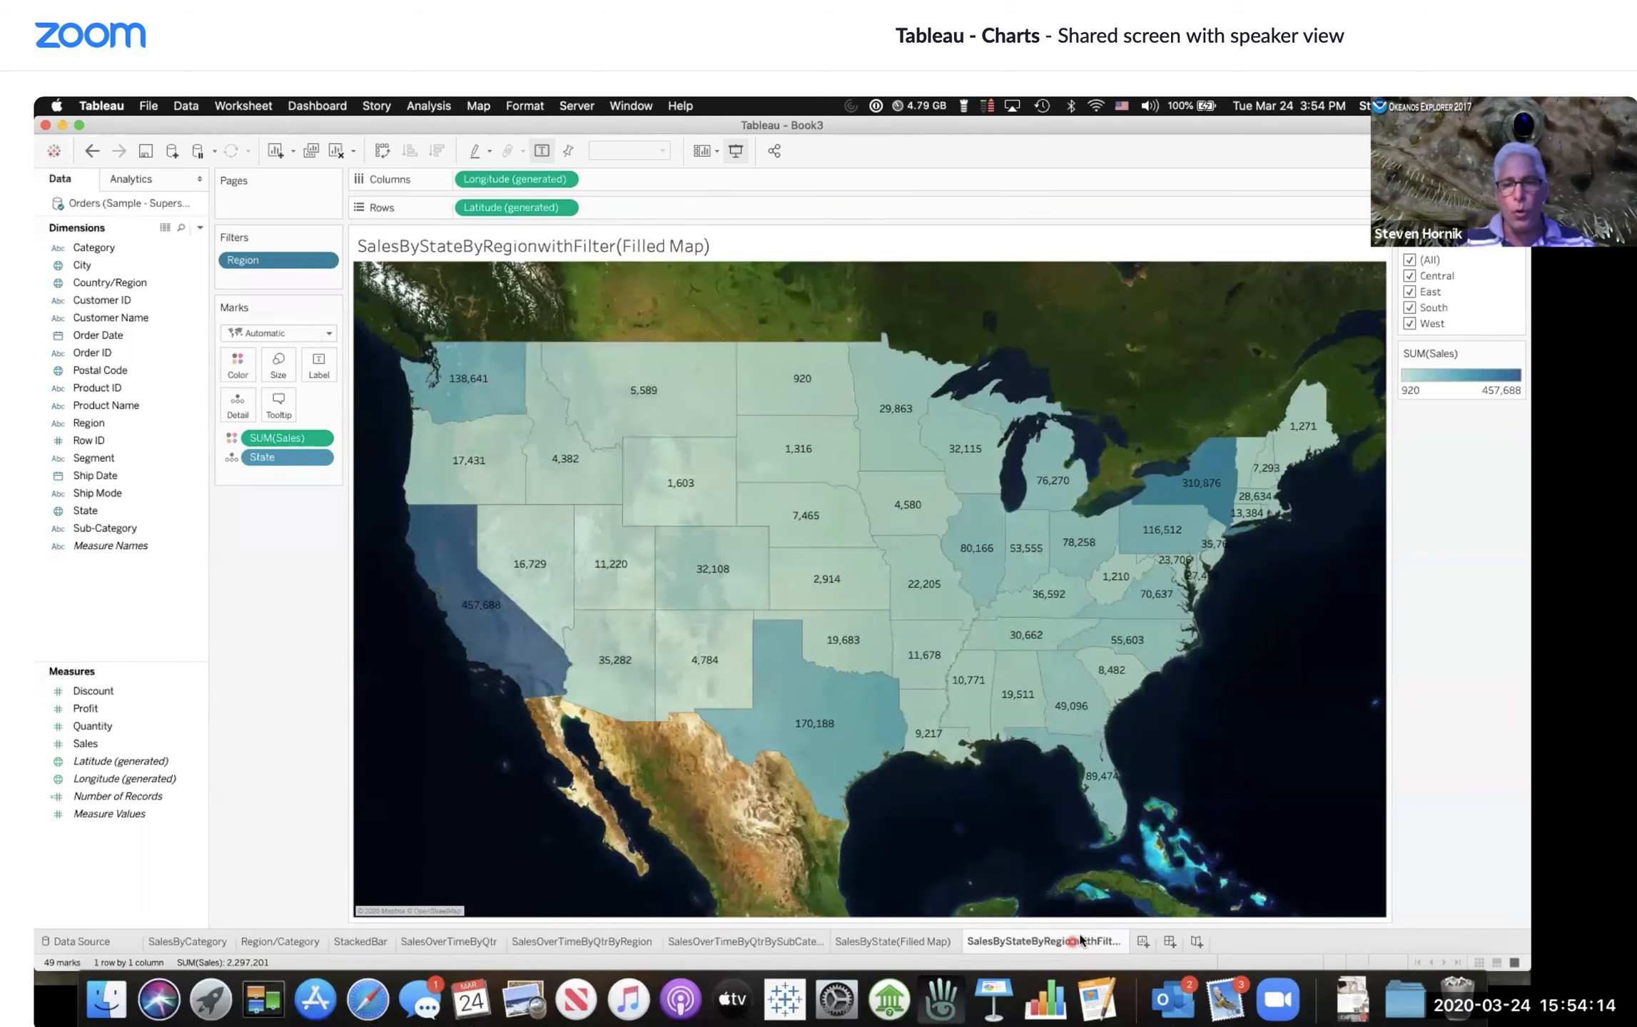
Step: Create a new worksheet and add Postal Code to plot a point map of postal codes
click(1143, 942)
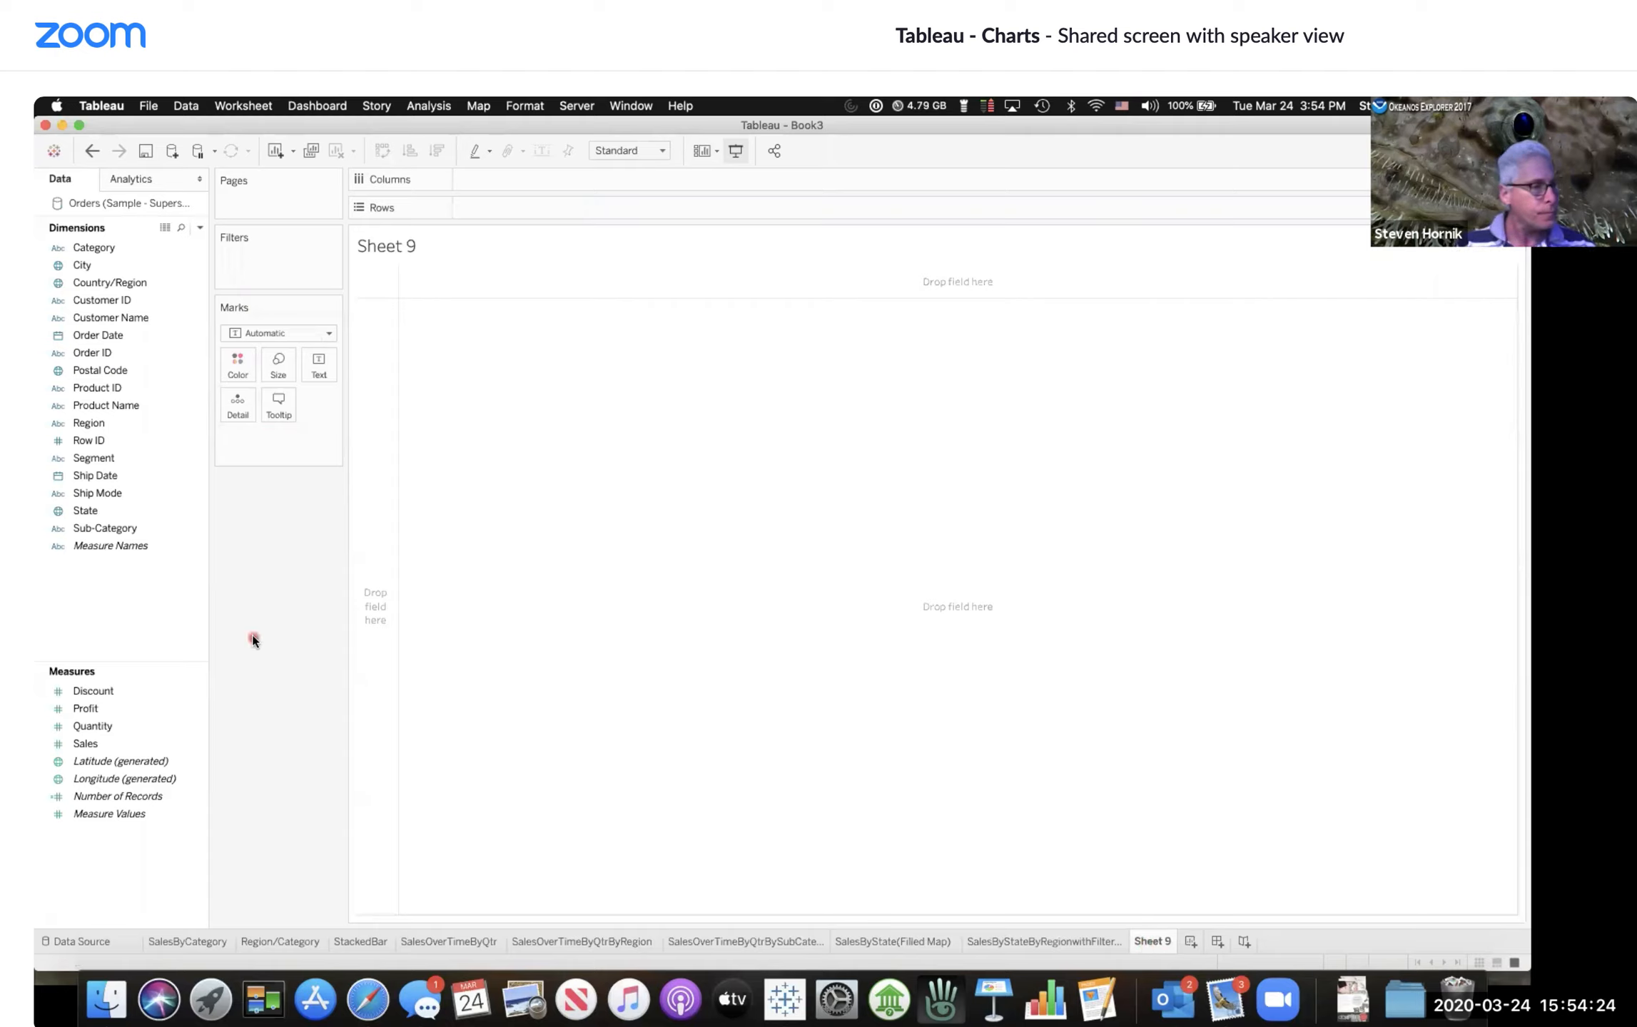
click(94, 511)
click(114, 371)
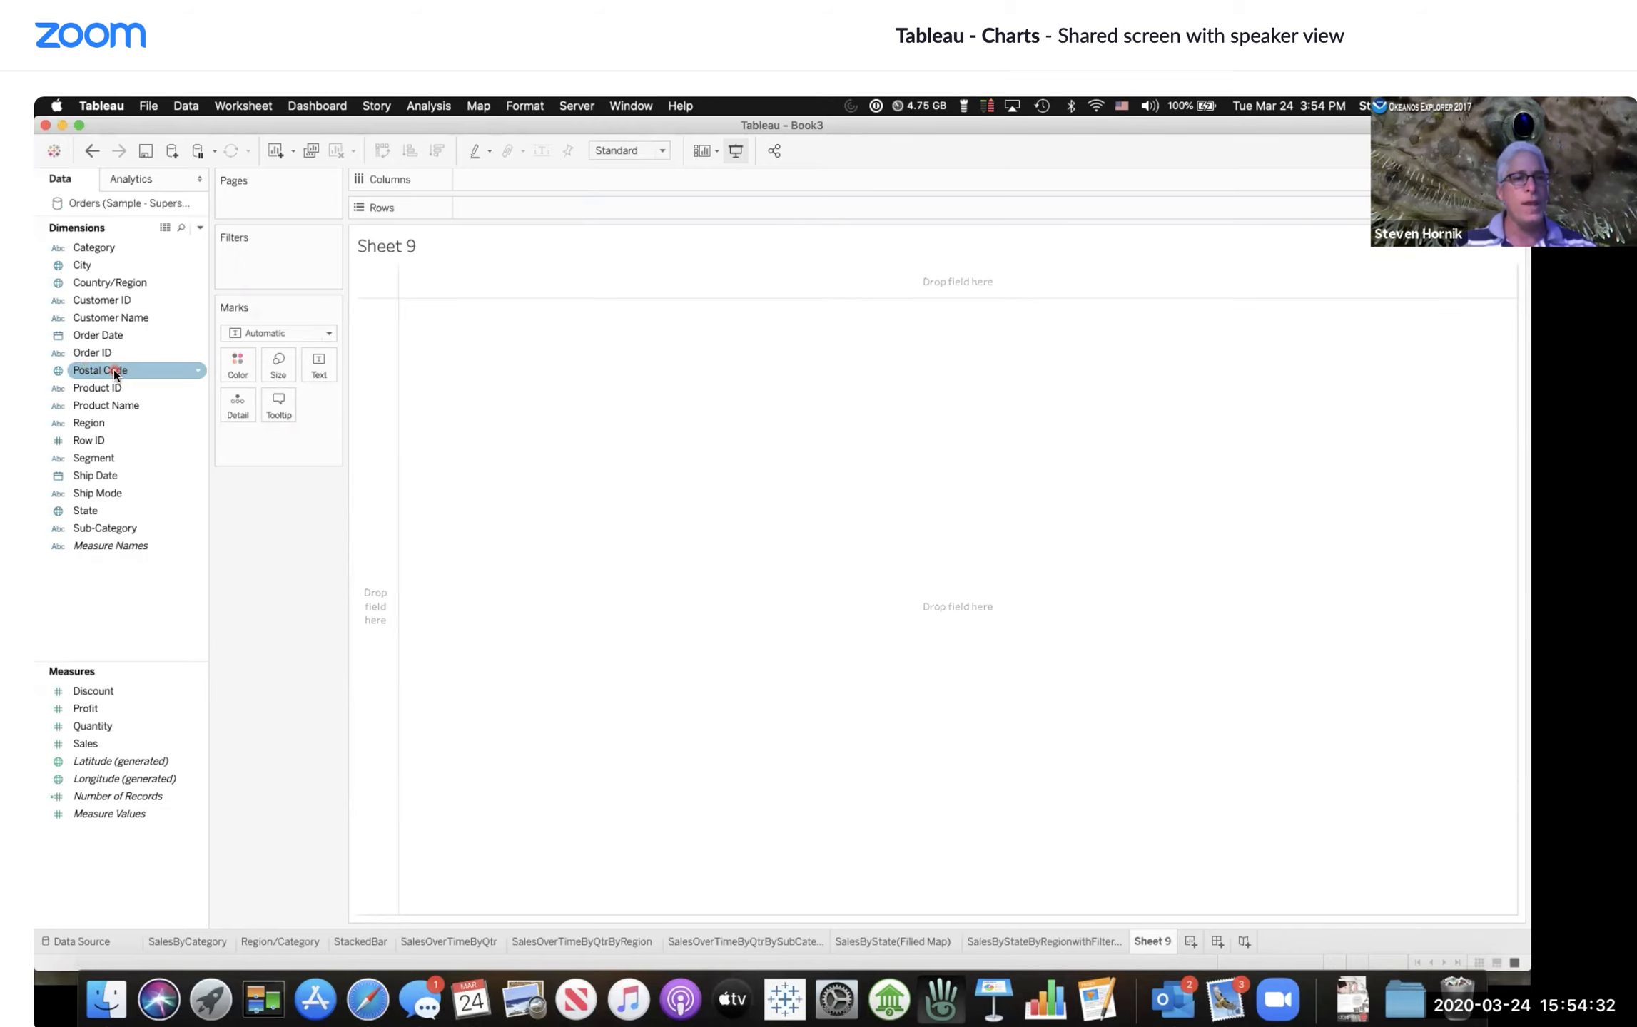
double_click(114, 370)
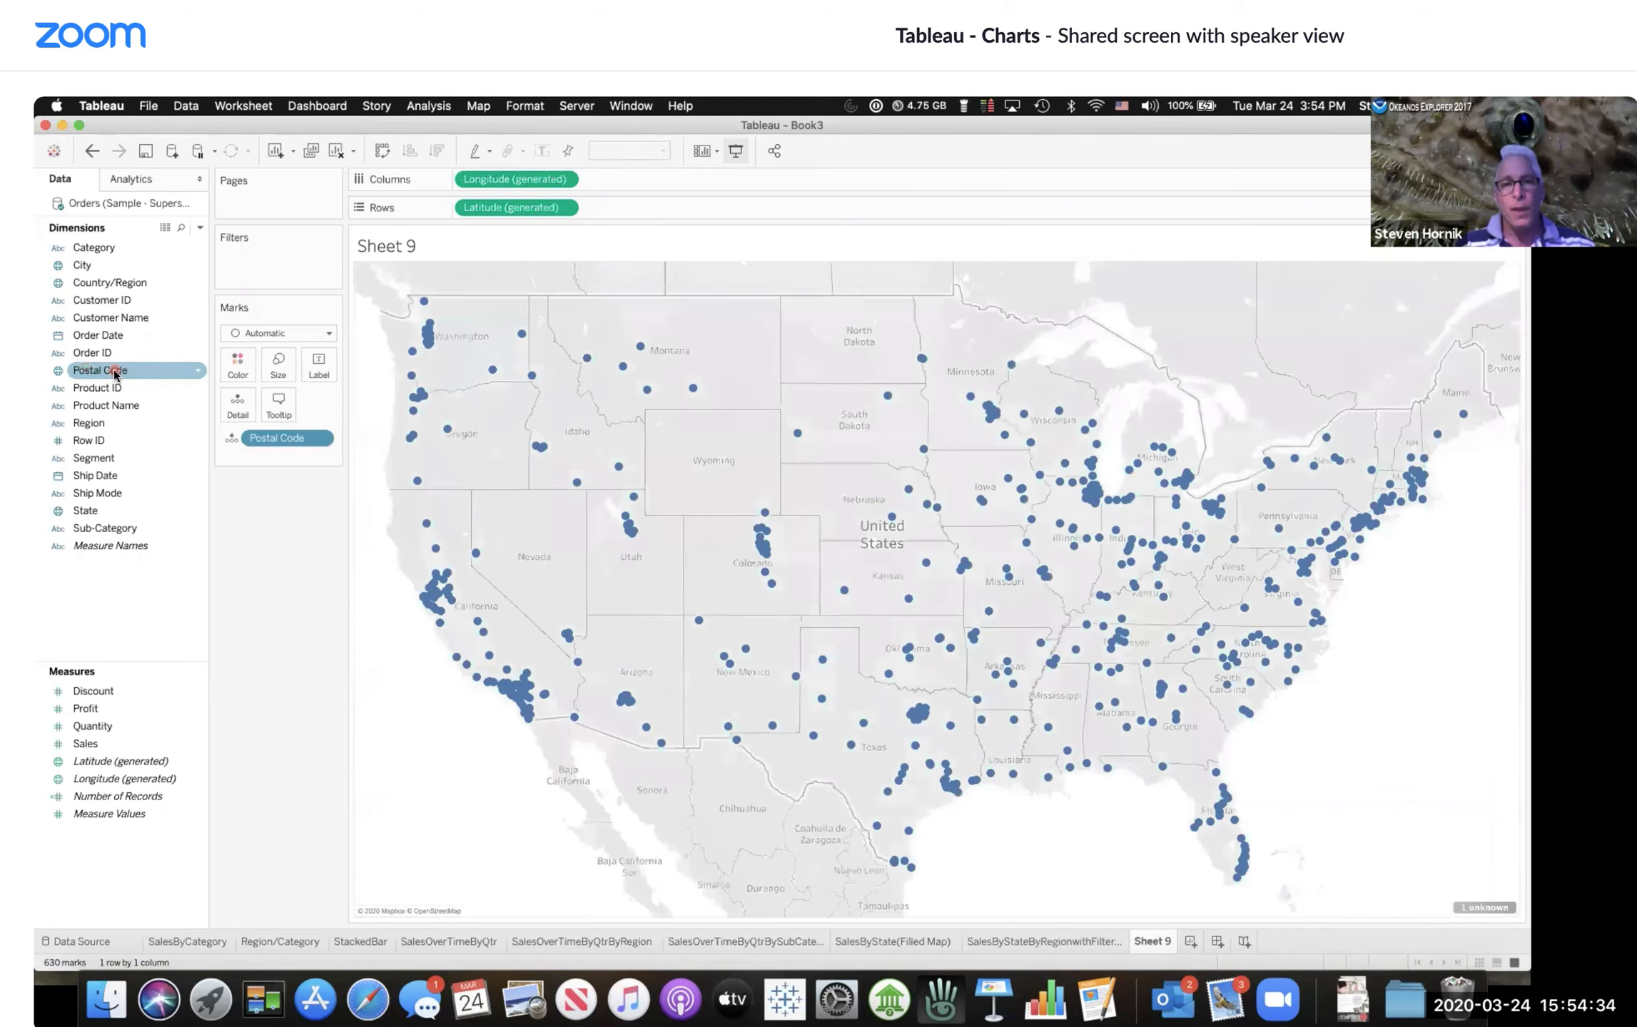
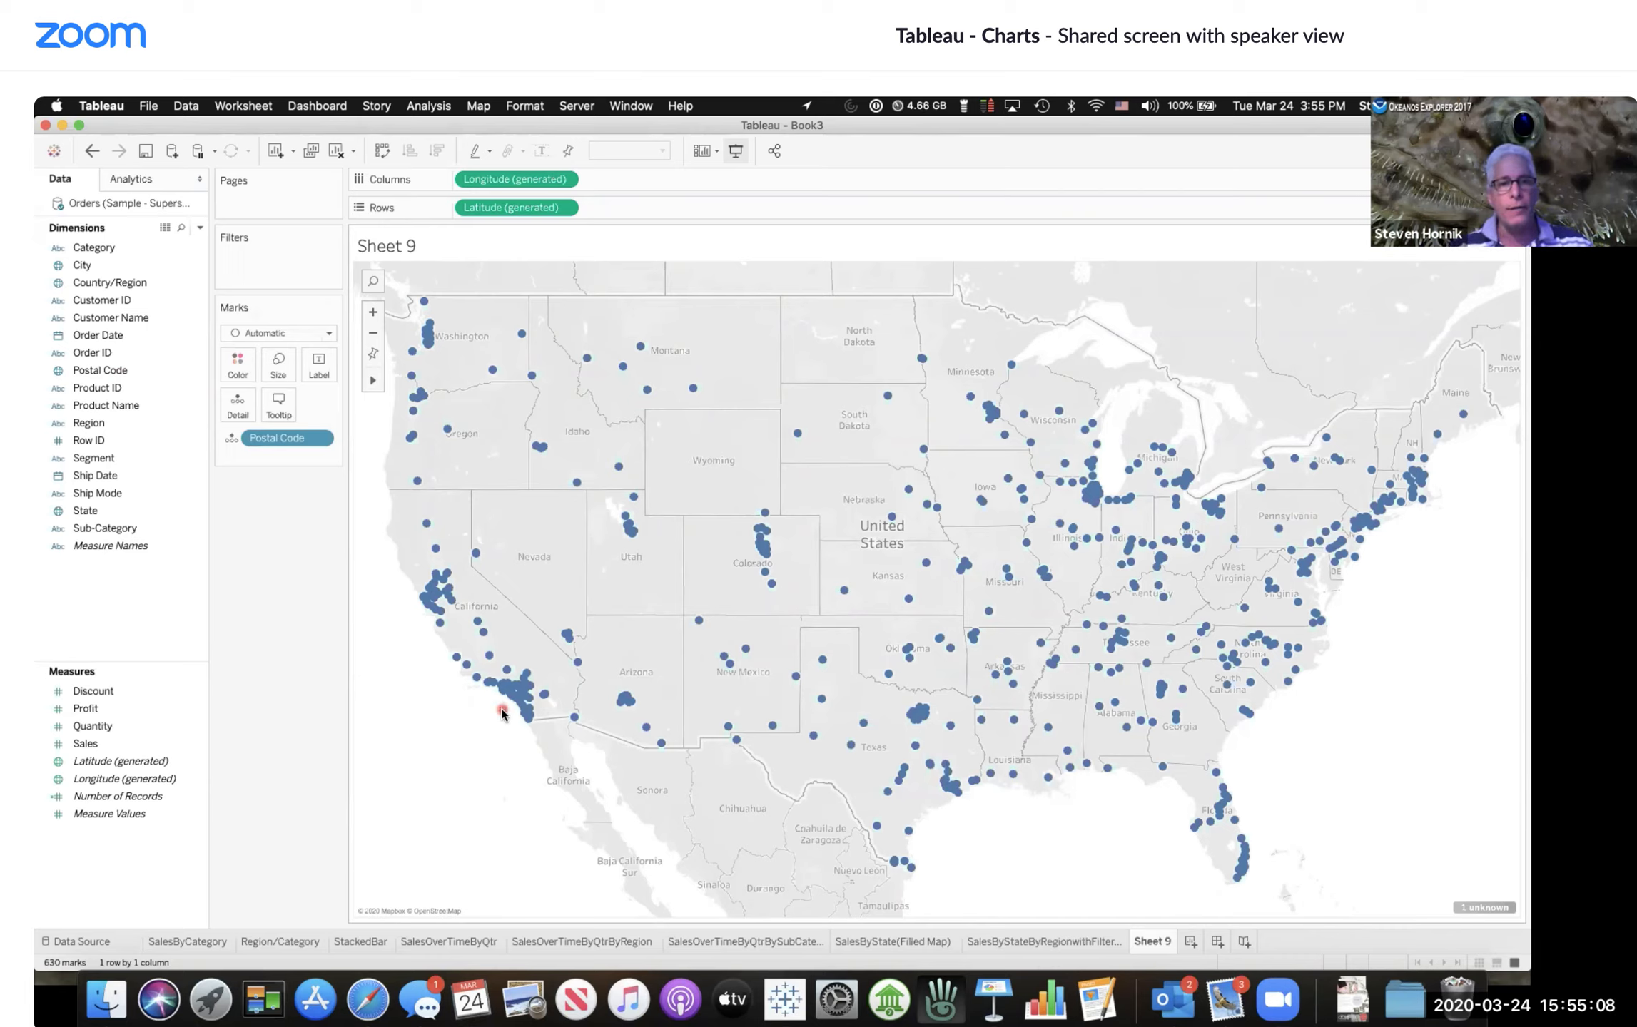
Step: Size the postal code points on the map by Sales
mouse_move(620, 469)
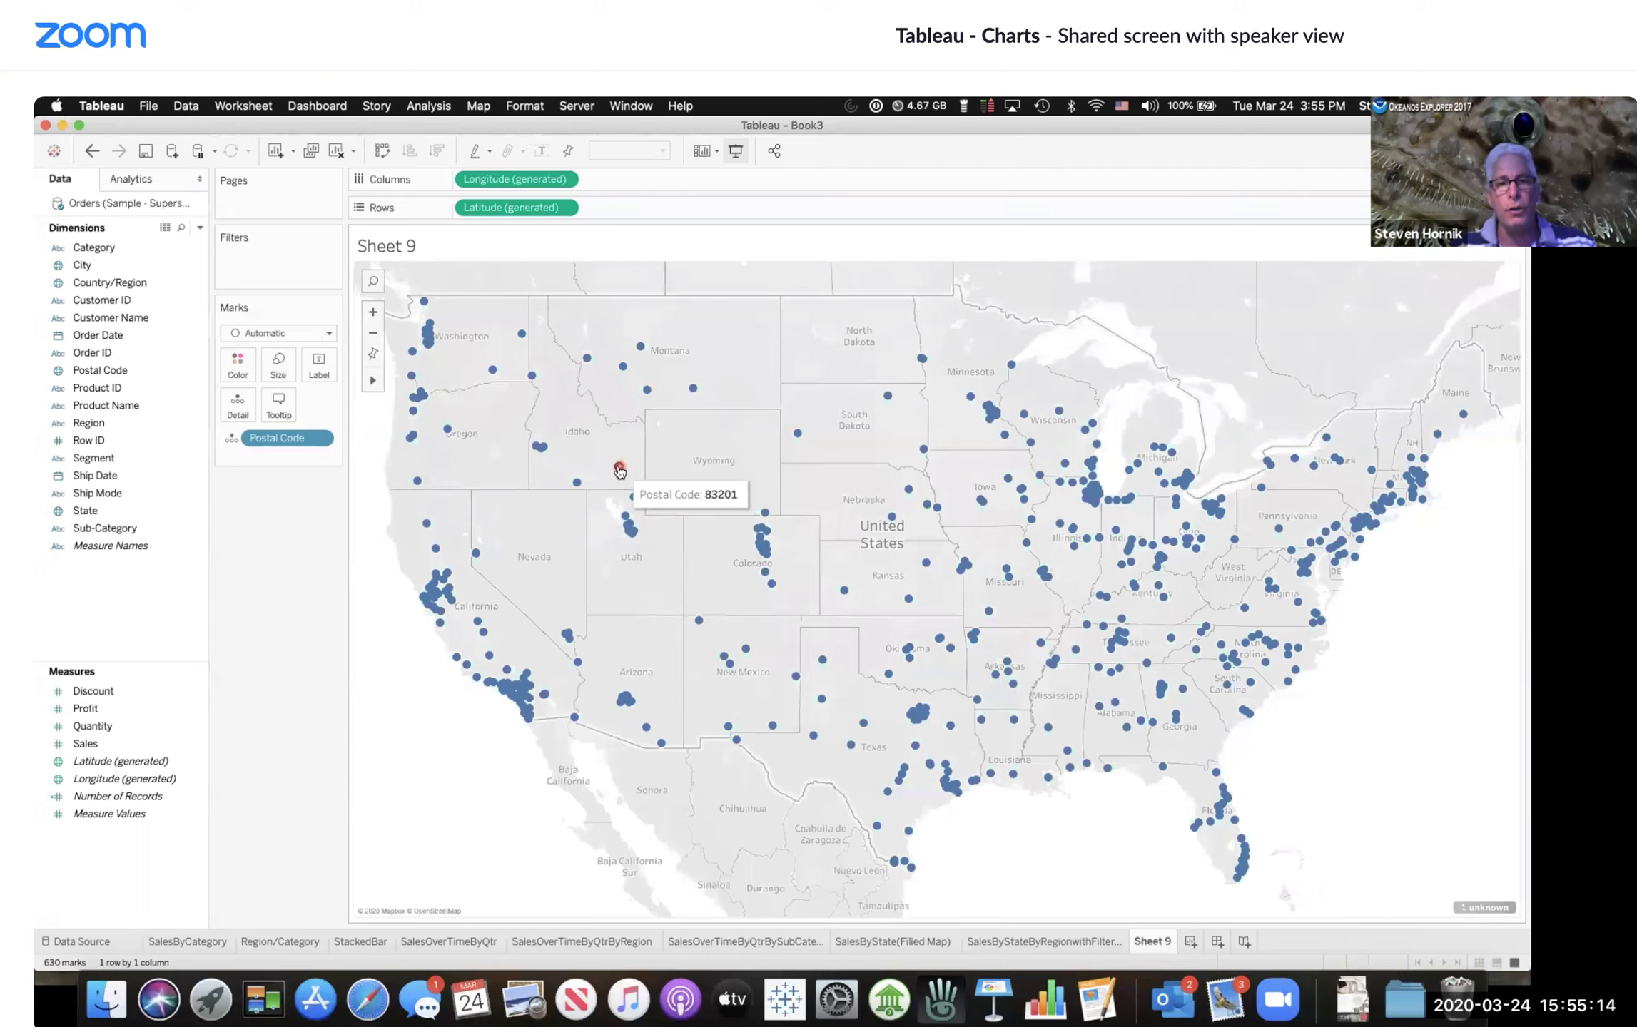
mouse_move(508, 695)
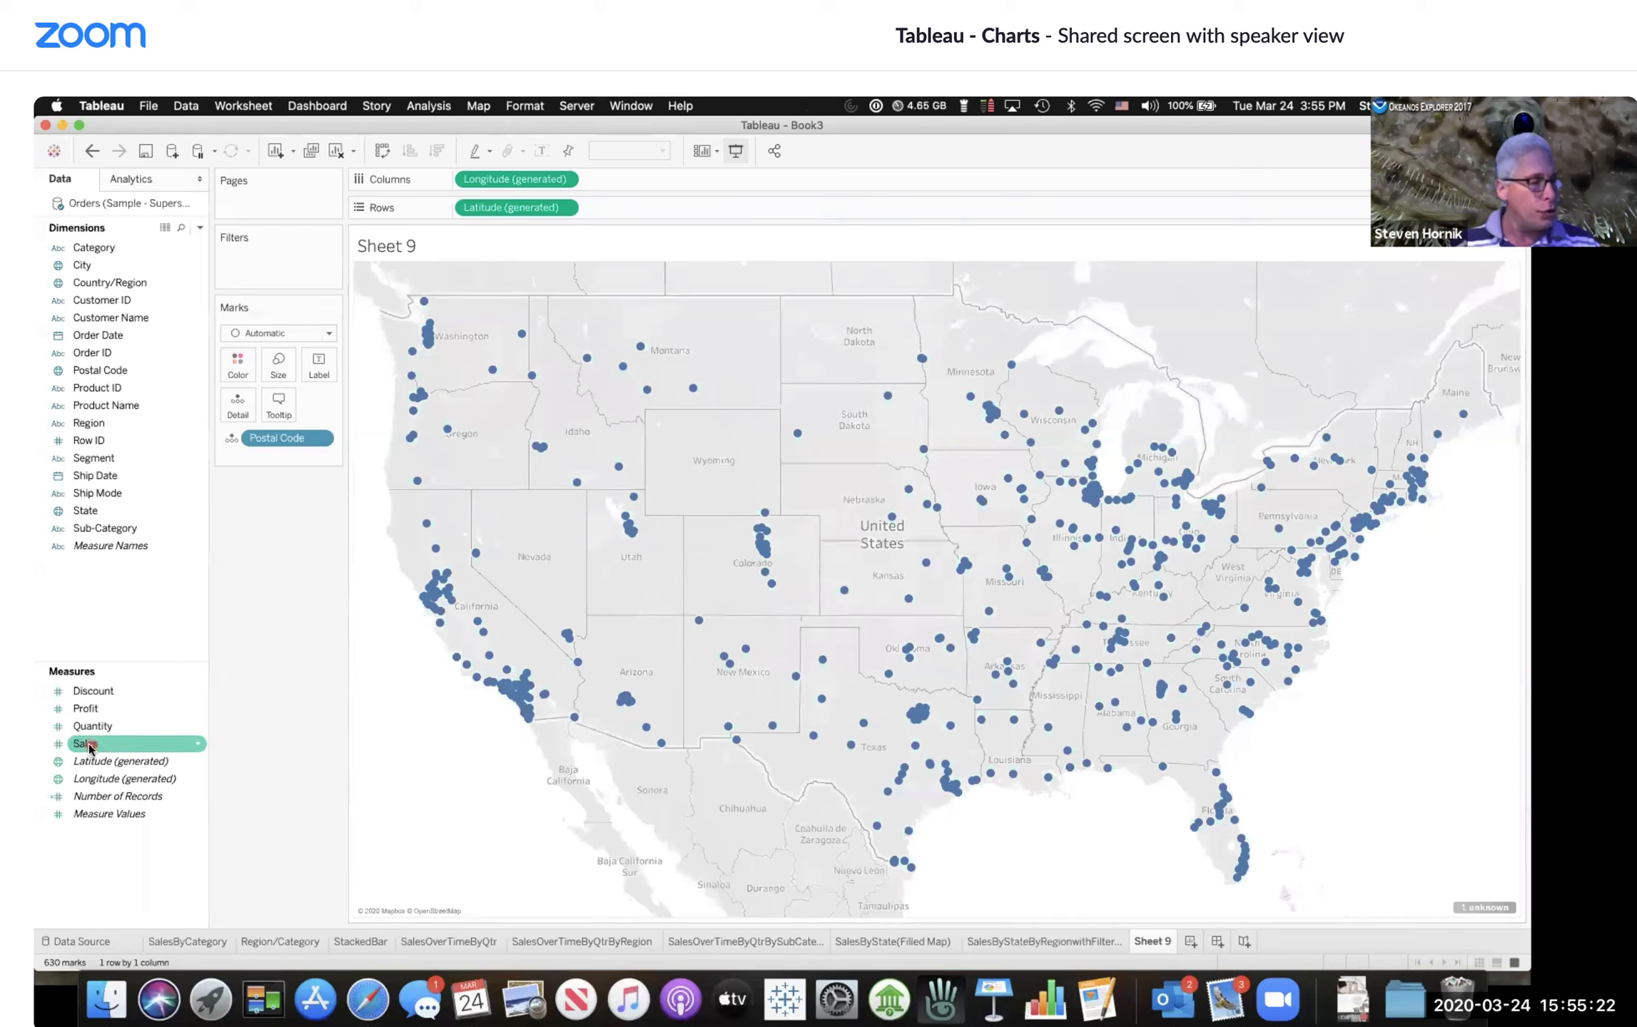
drag(89, 748, 275, 363)
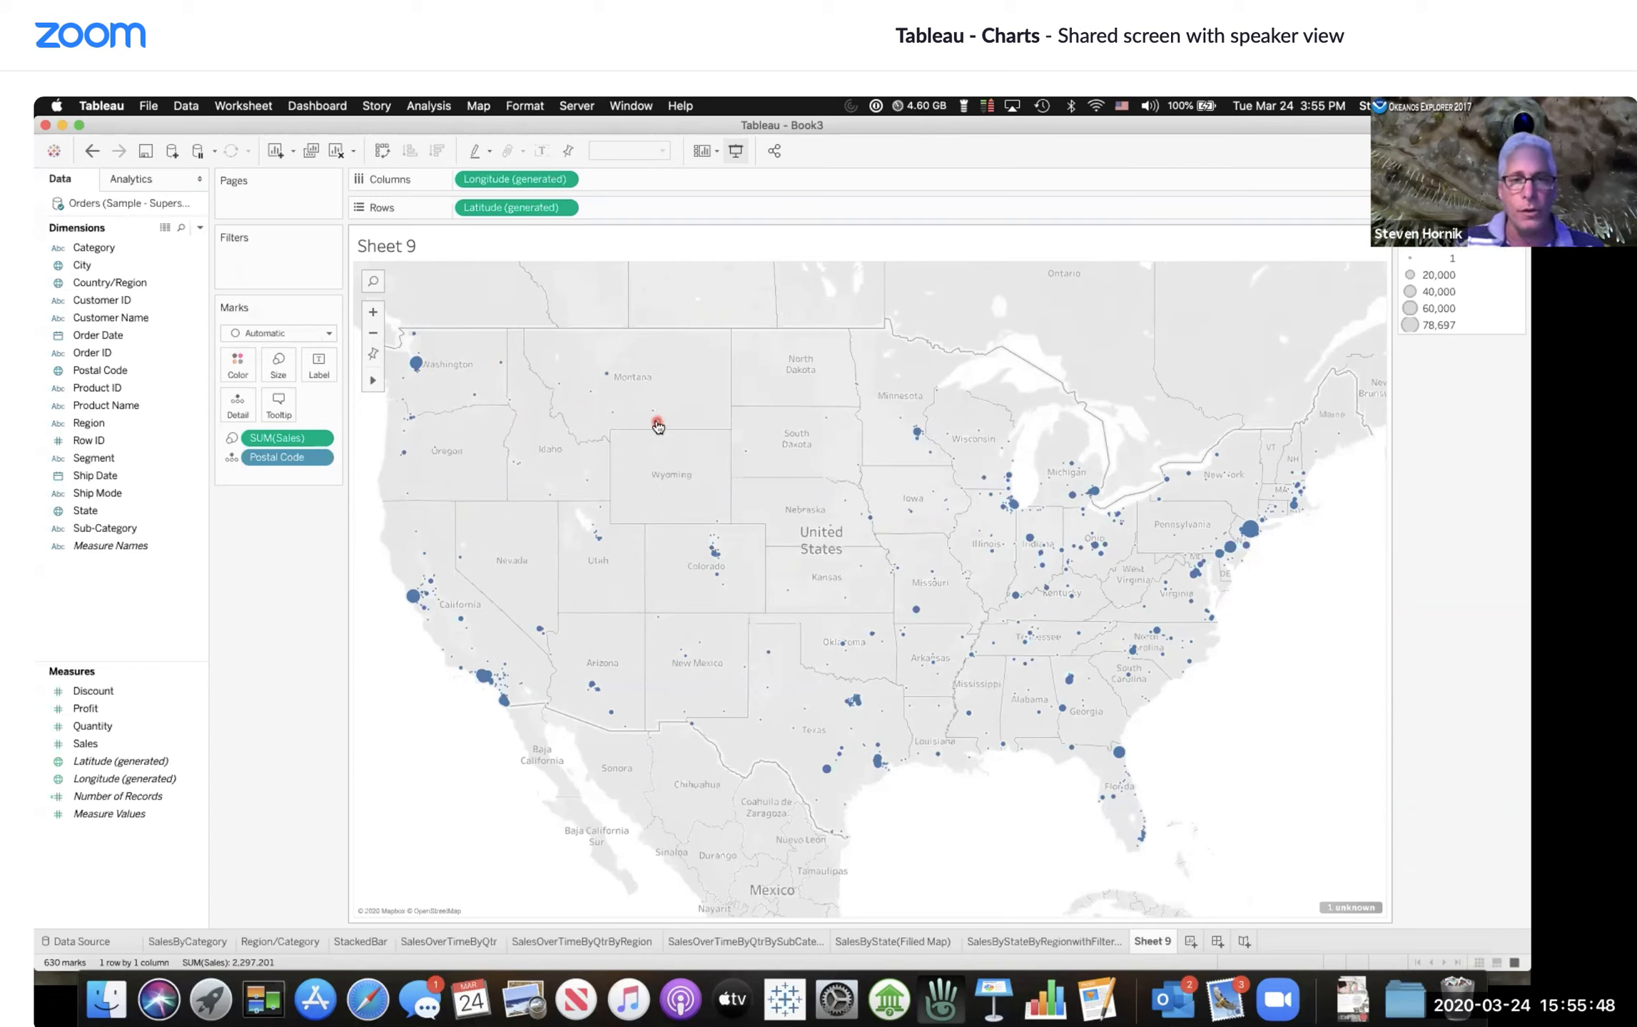
mouse_move(652, 412)
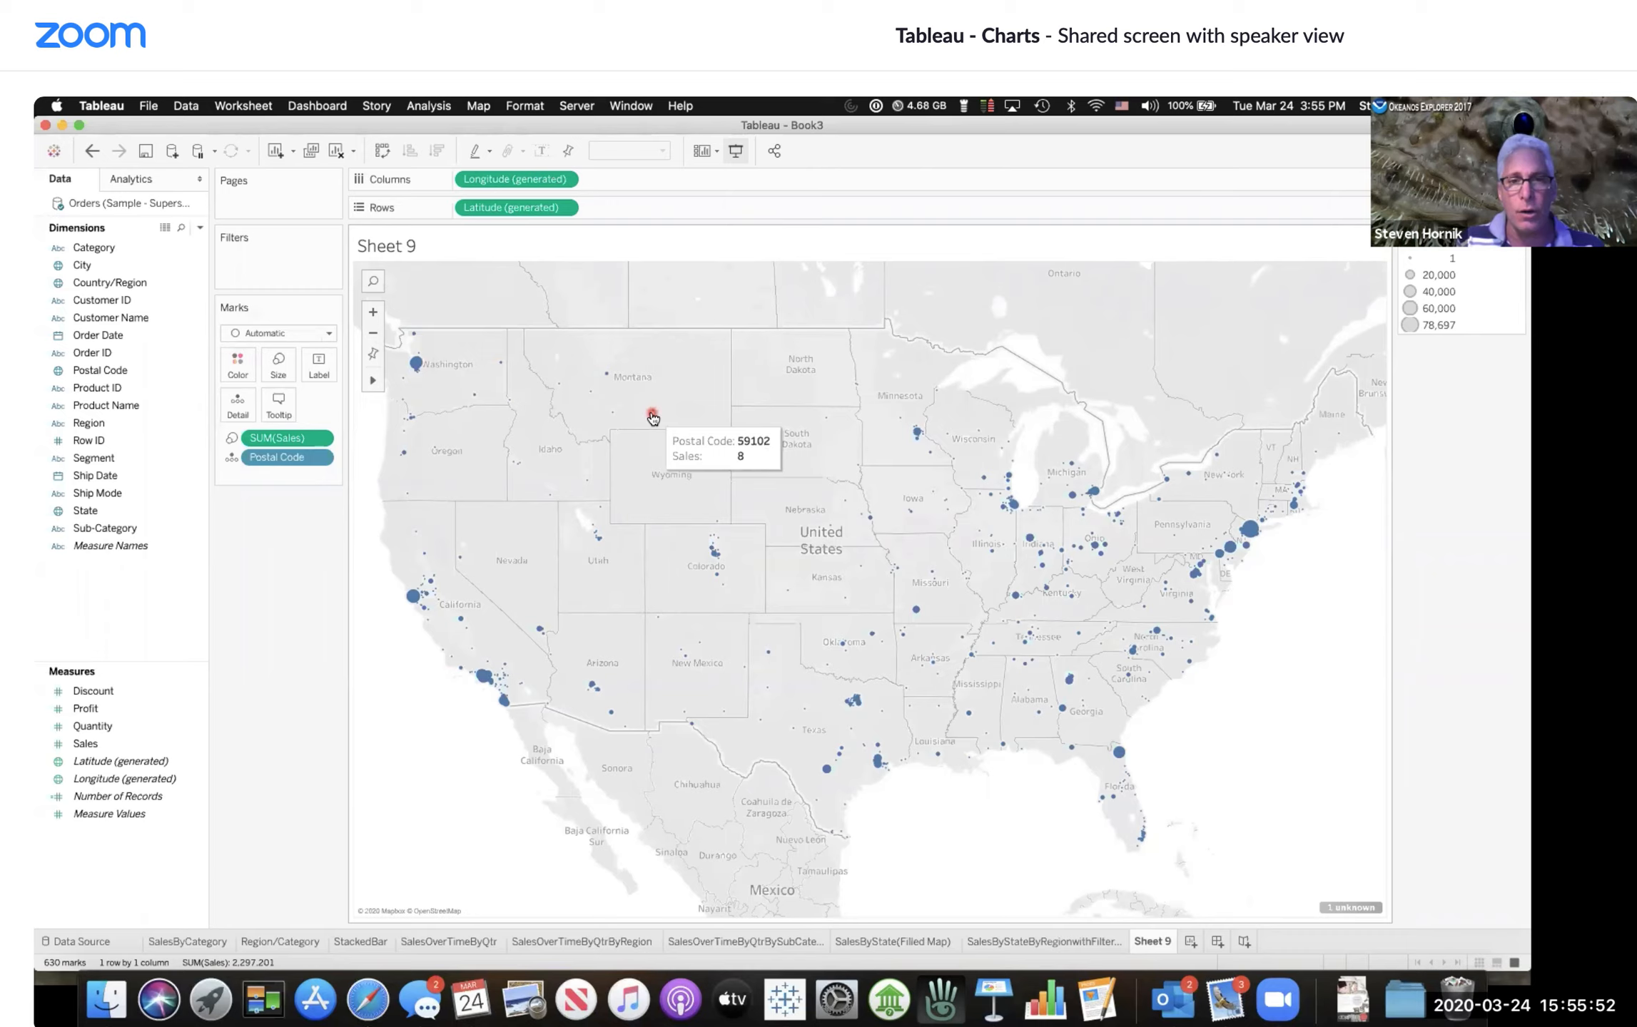
mouse_move(413, 597)
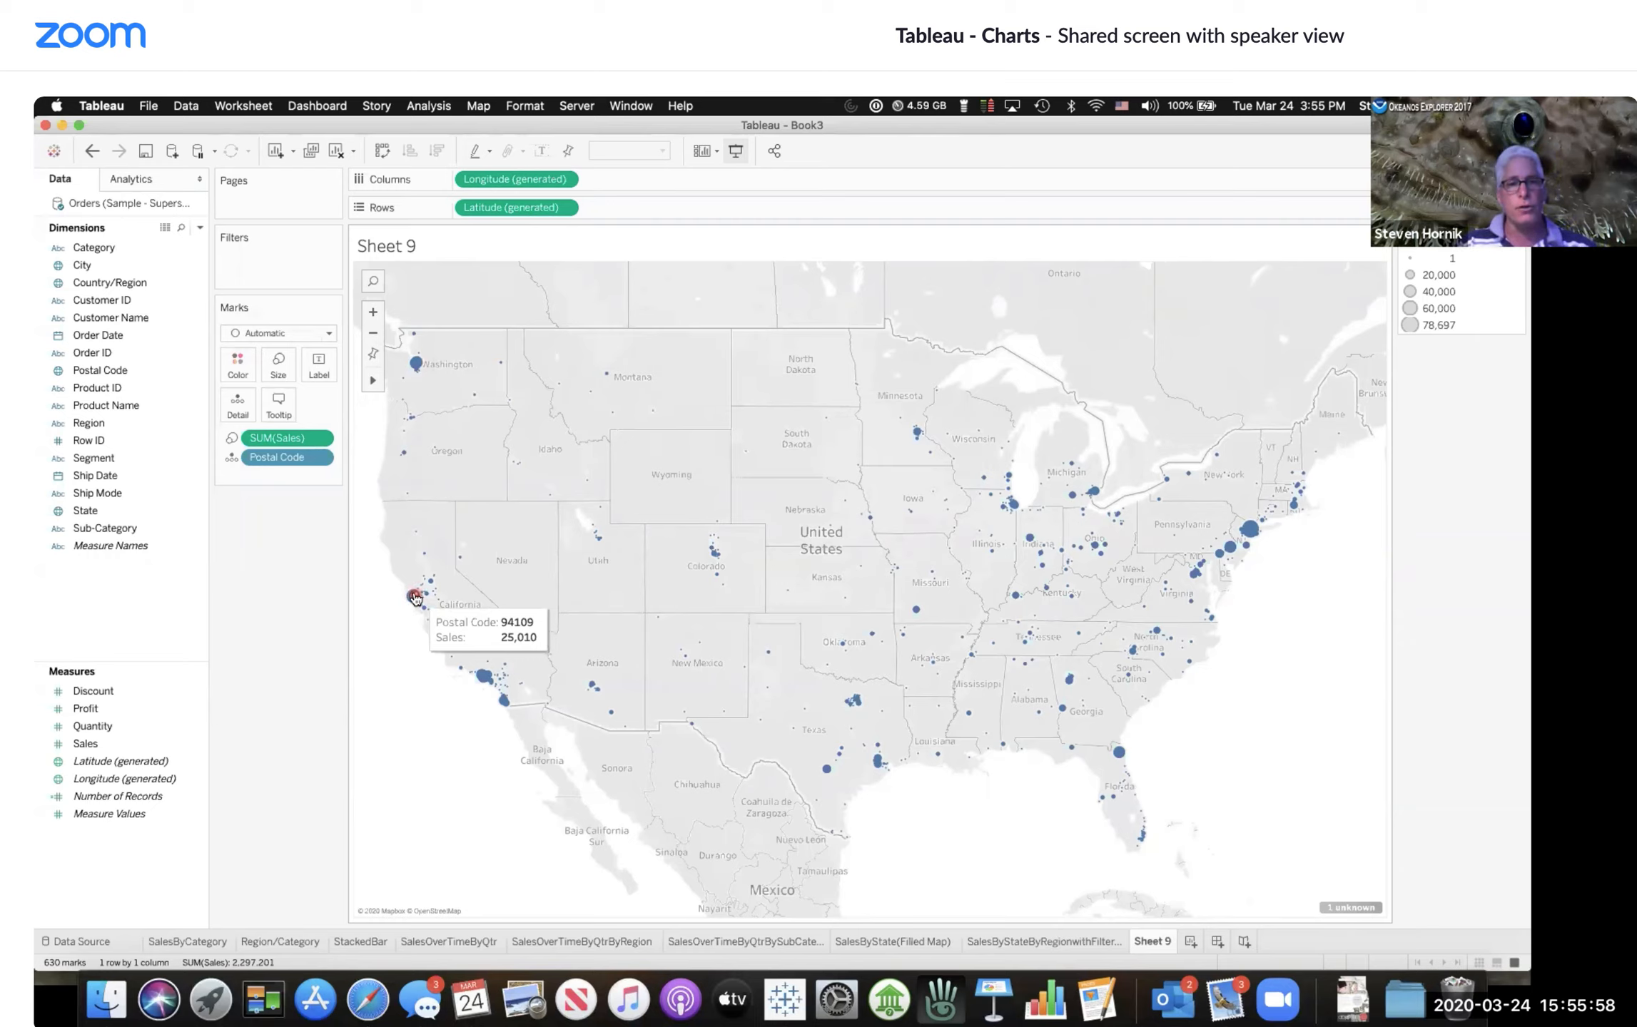
Step: Enlarge the mark size with the size slider
click(281, 366)
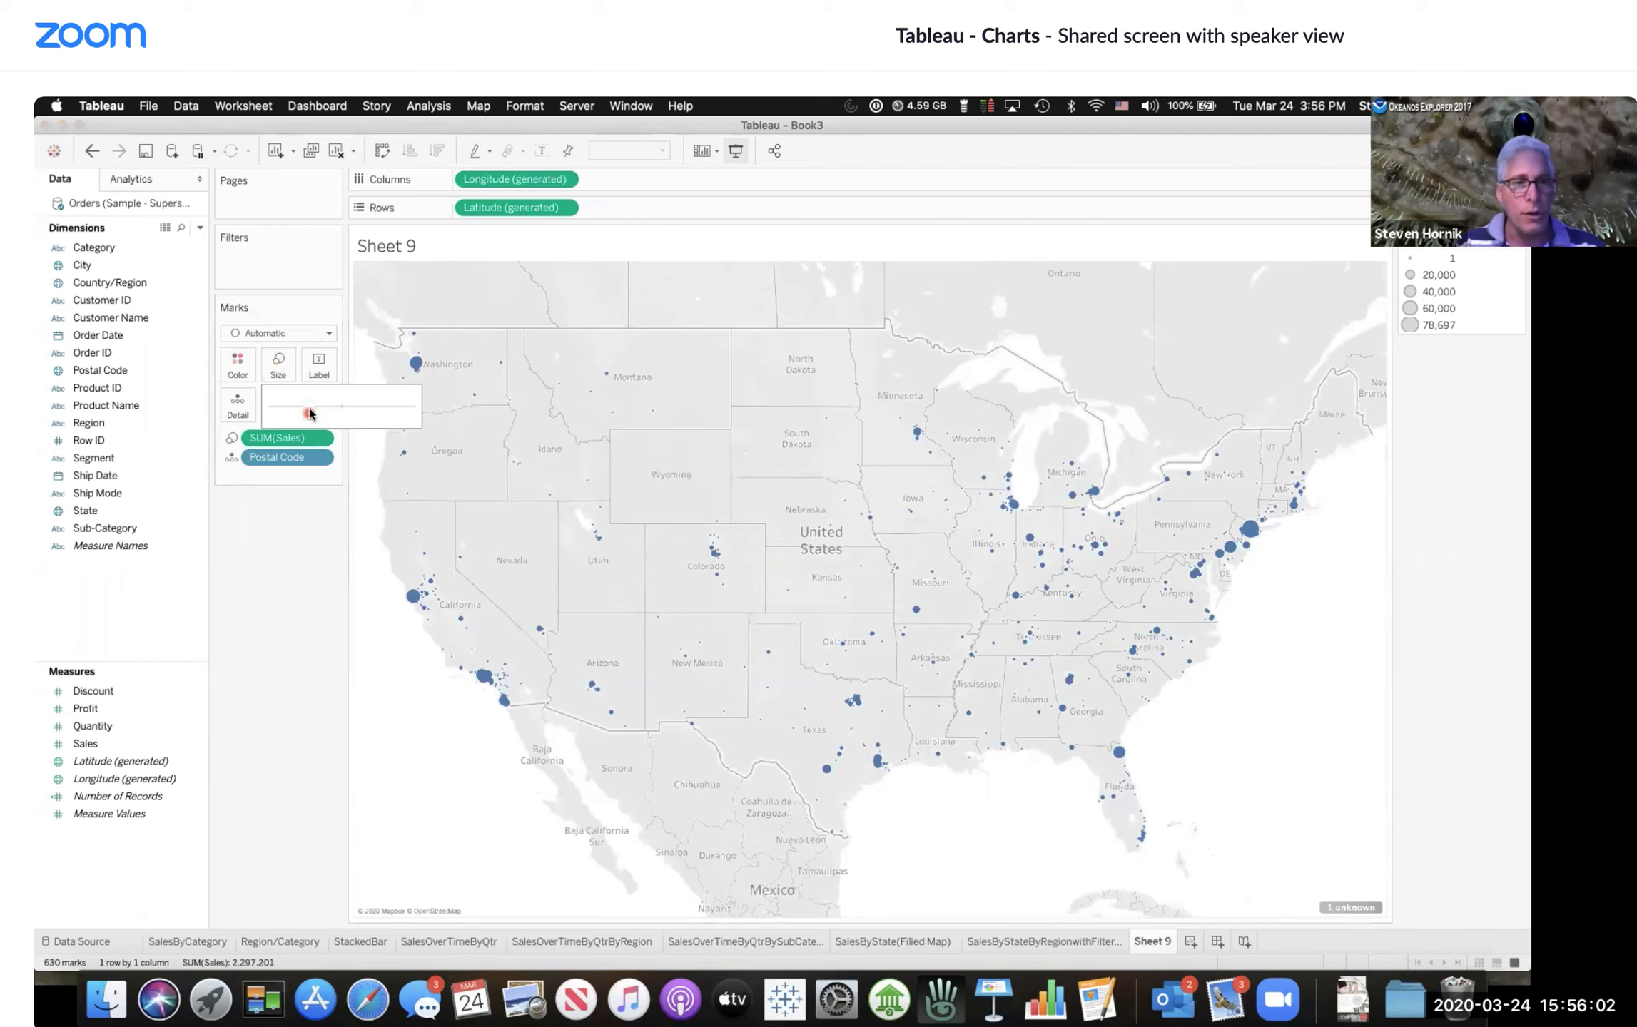
drag(312, 412, 338, 412)
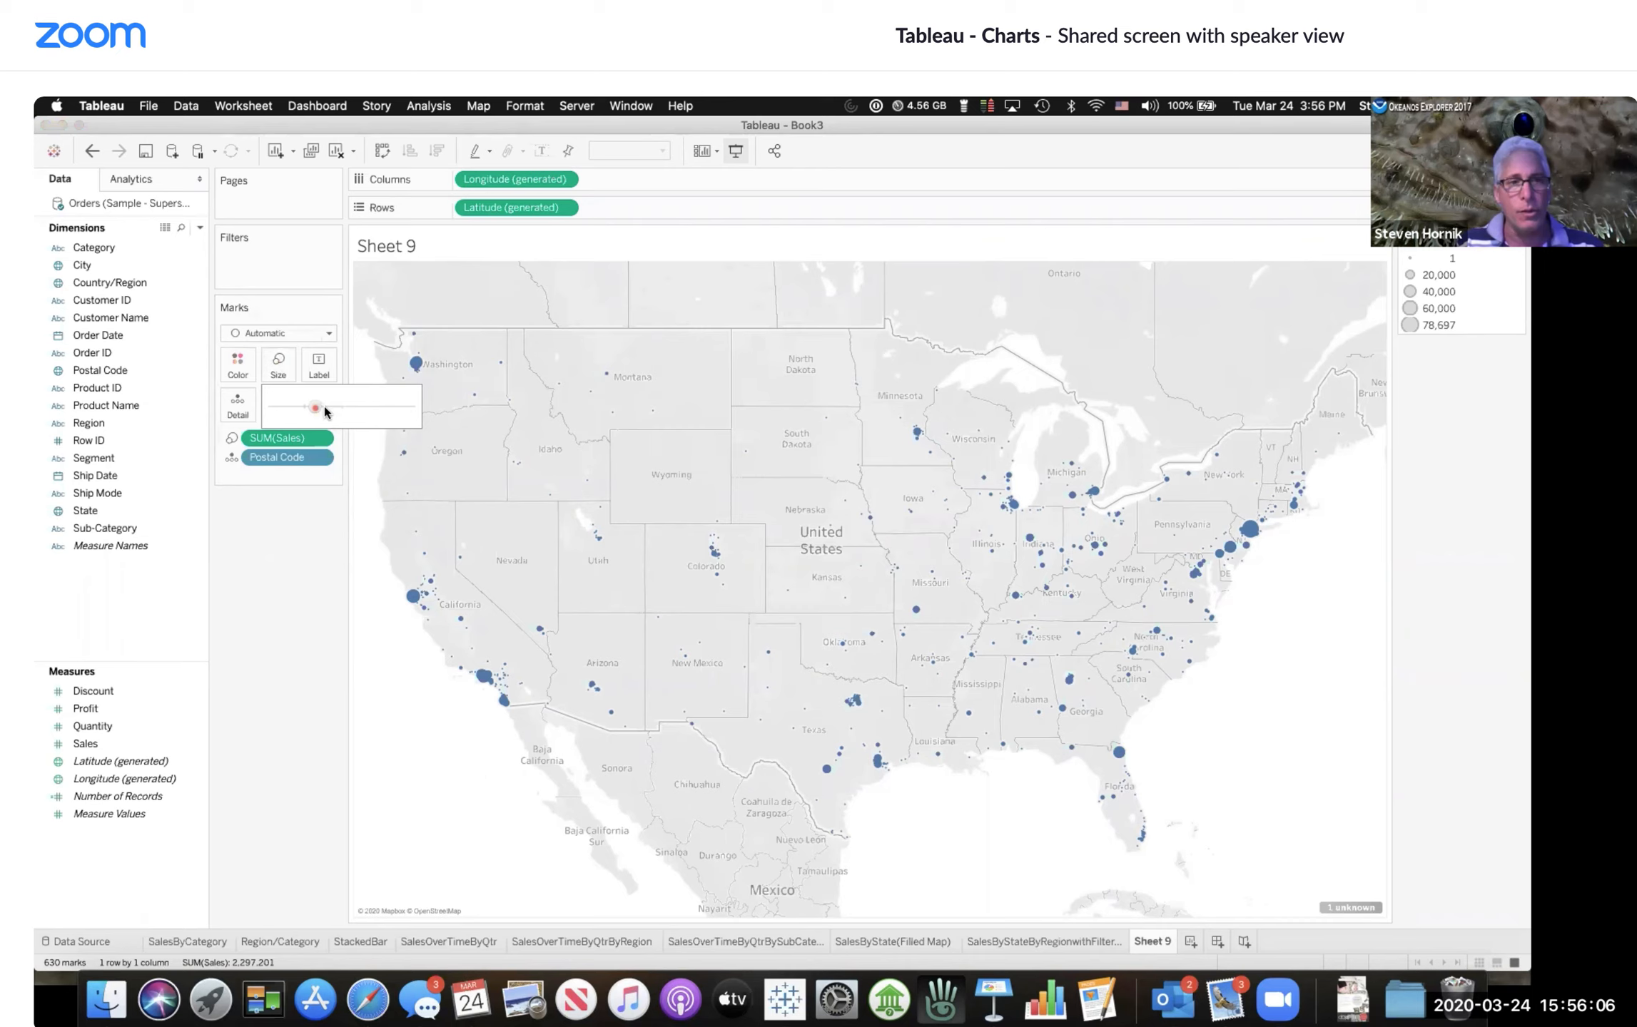
click(340, 412)
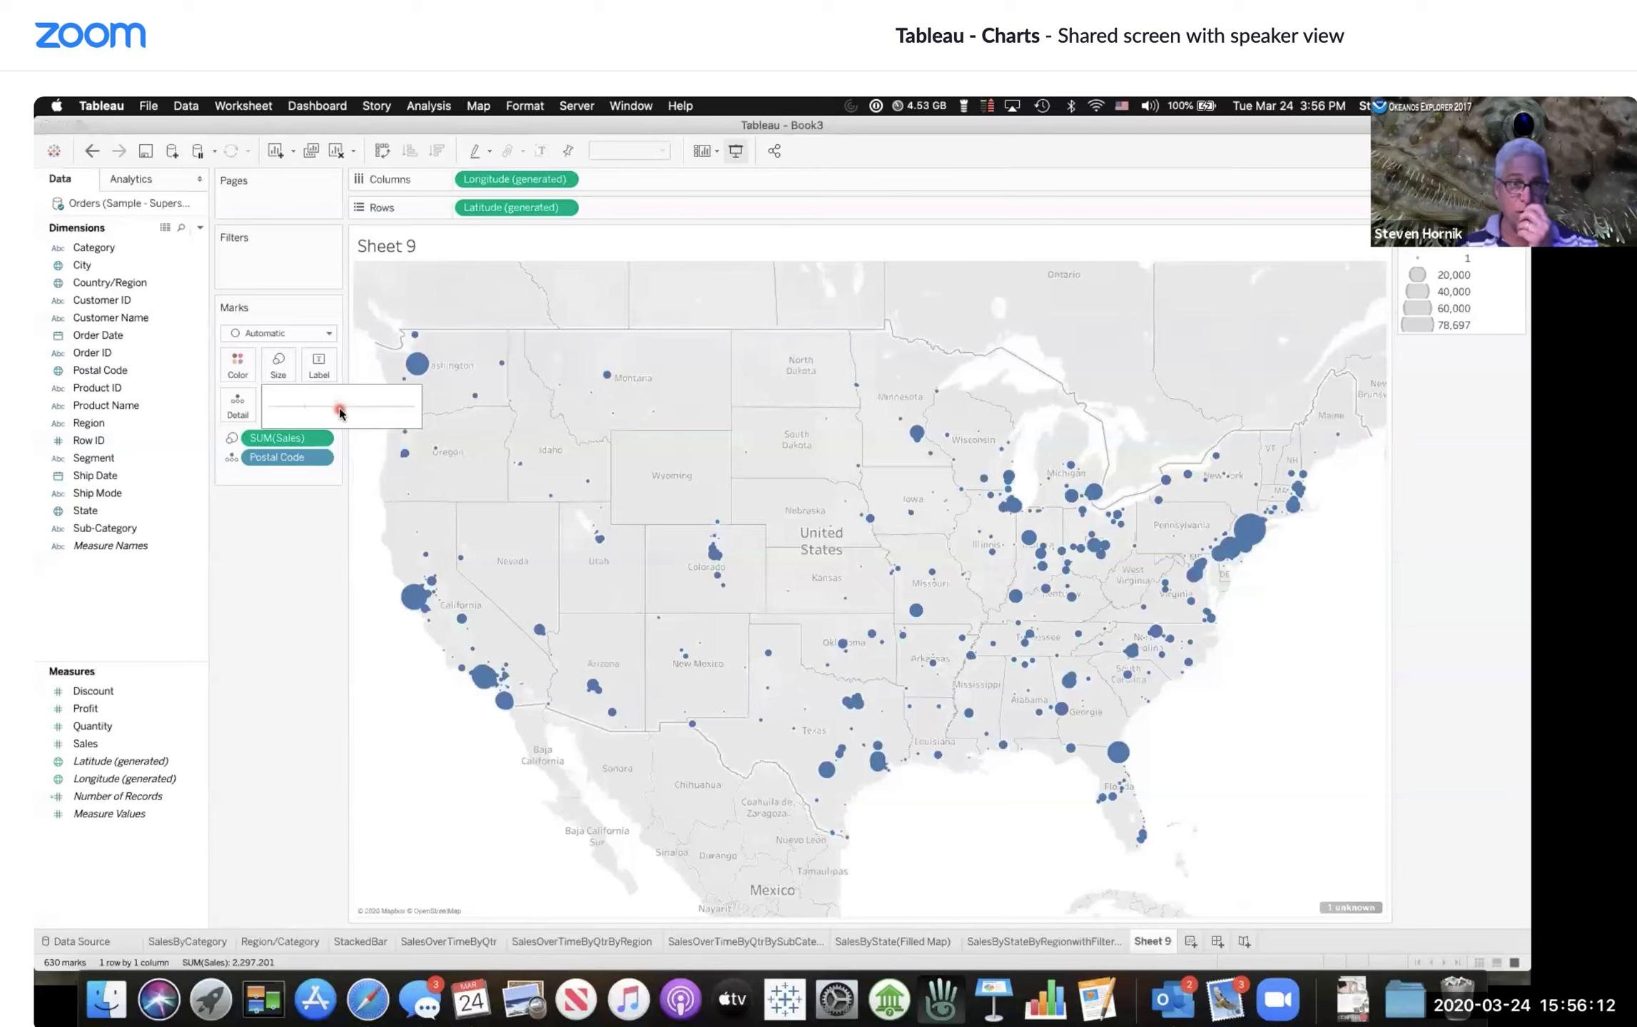
click(312, 492)
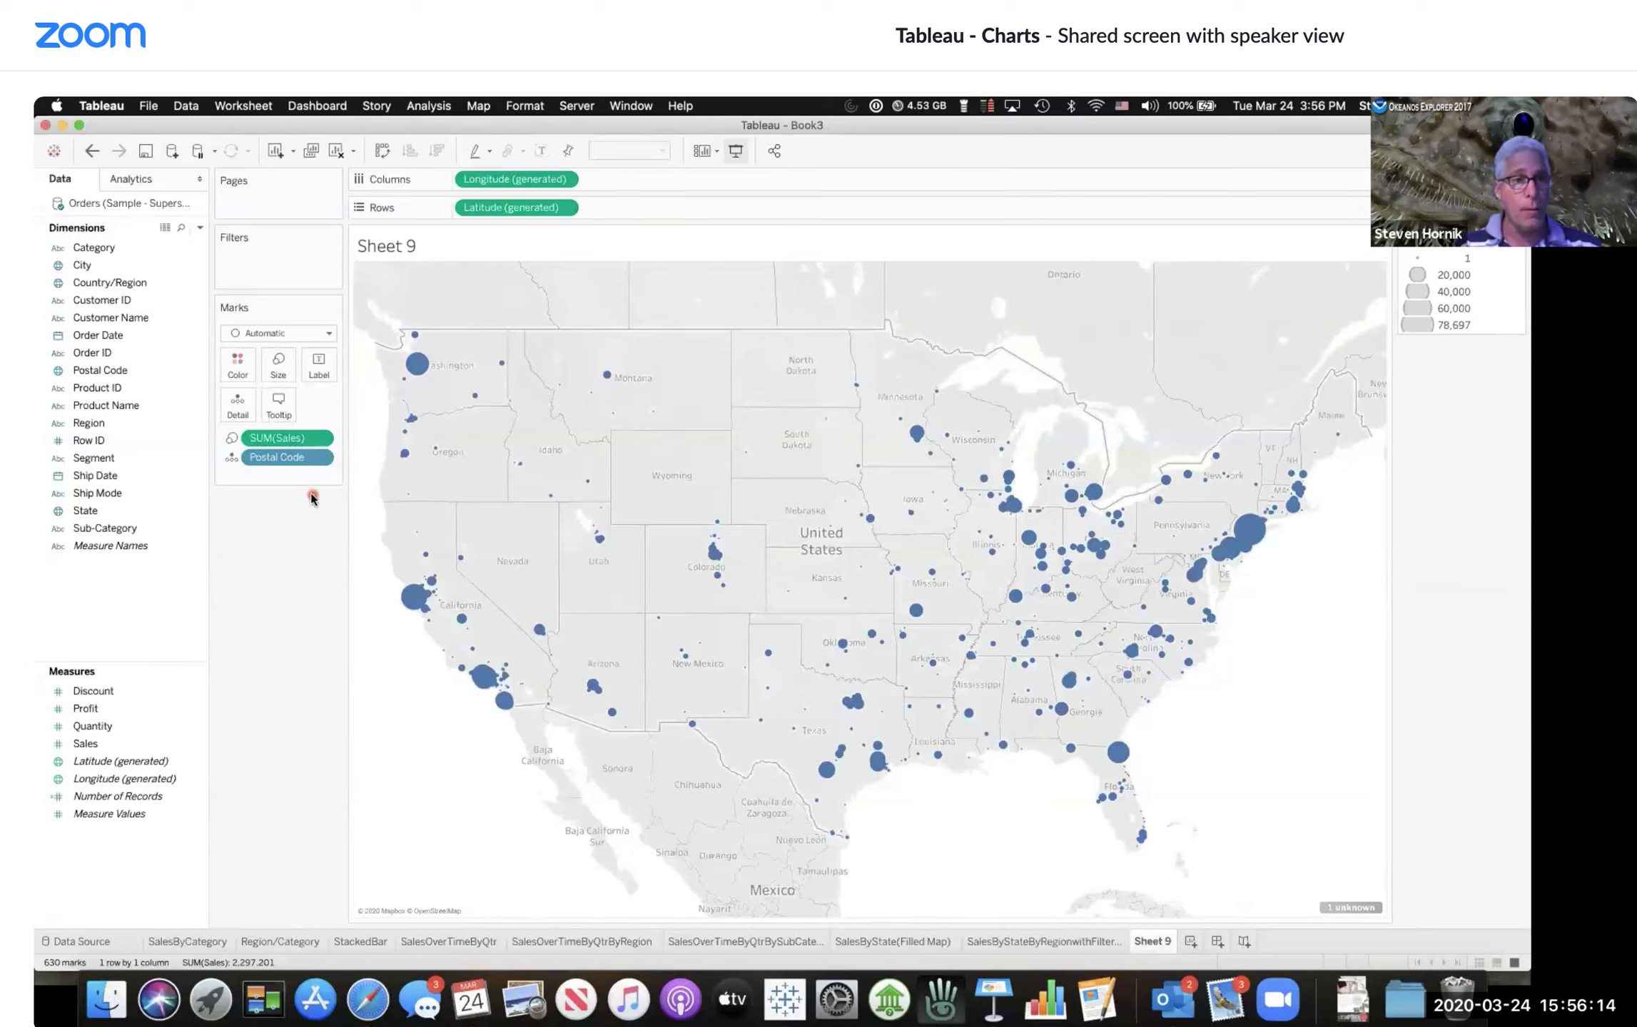
click(320, 382)
click(321, 402)
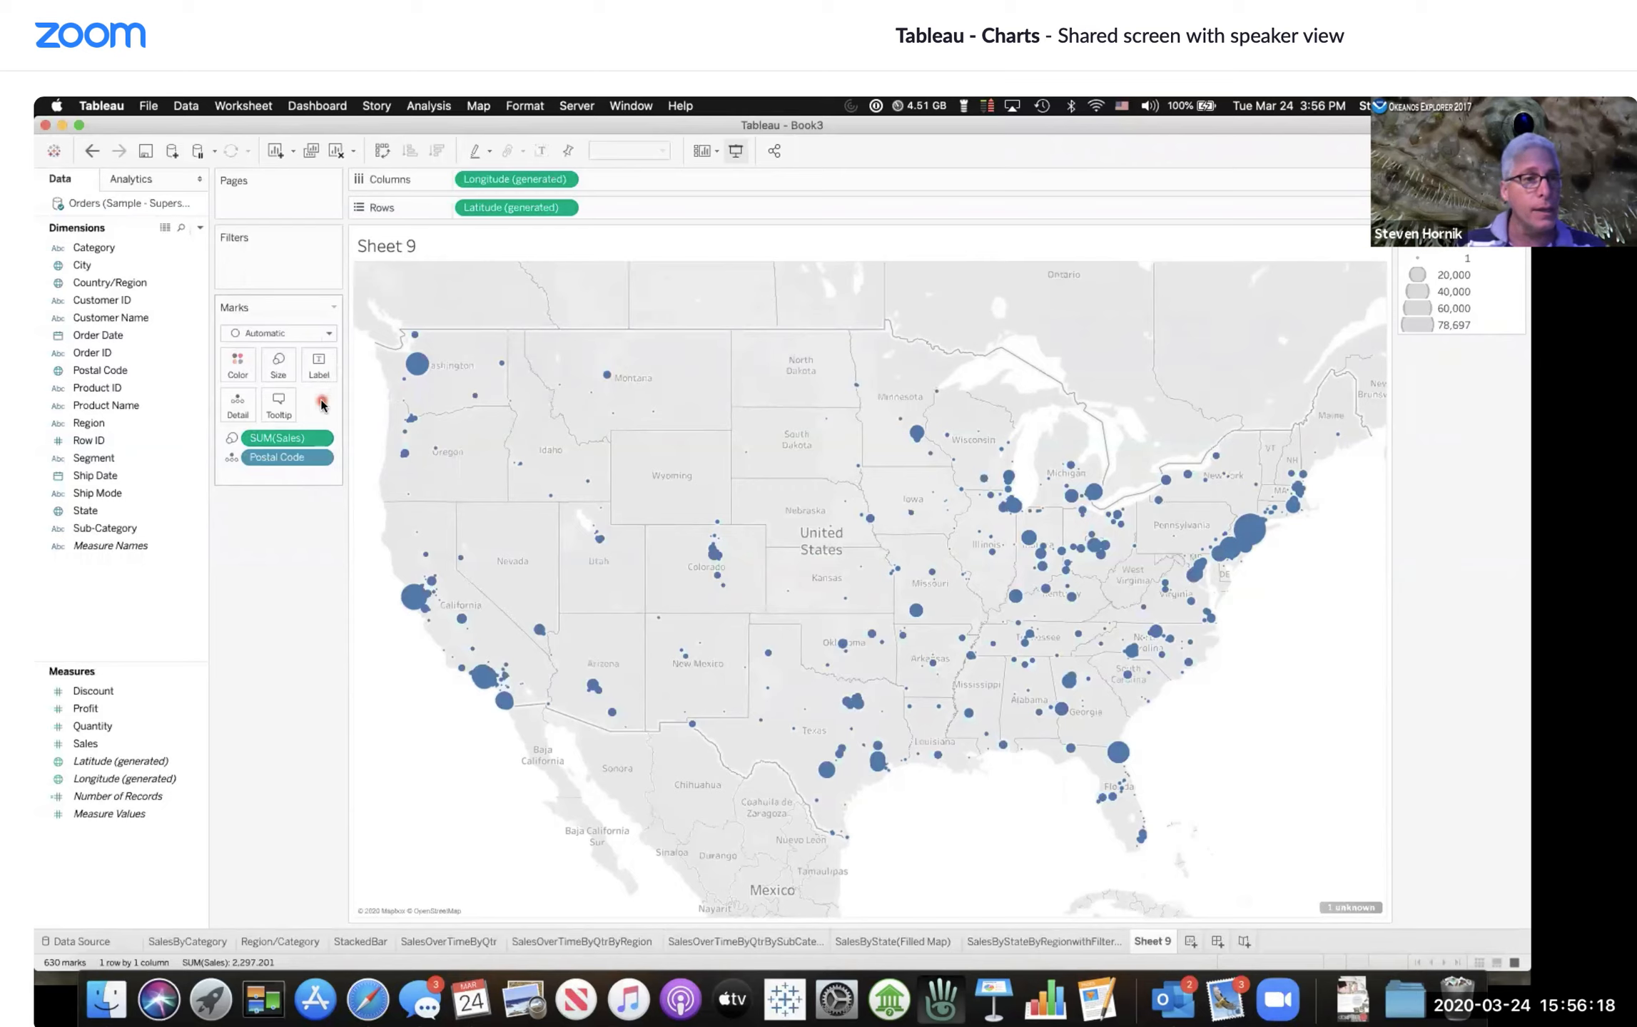
click(329, 331)
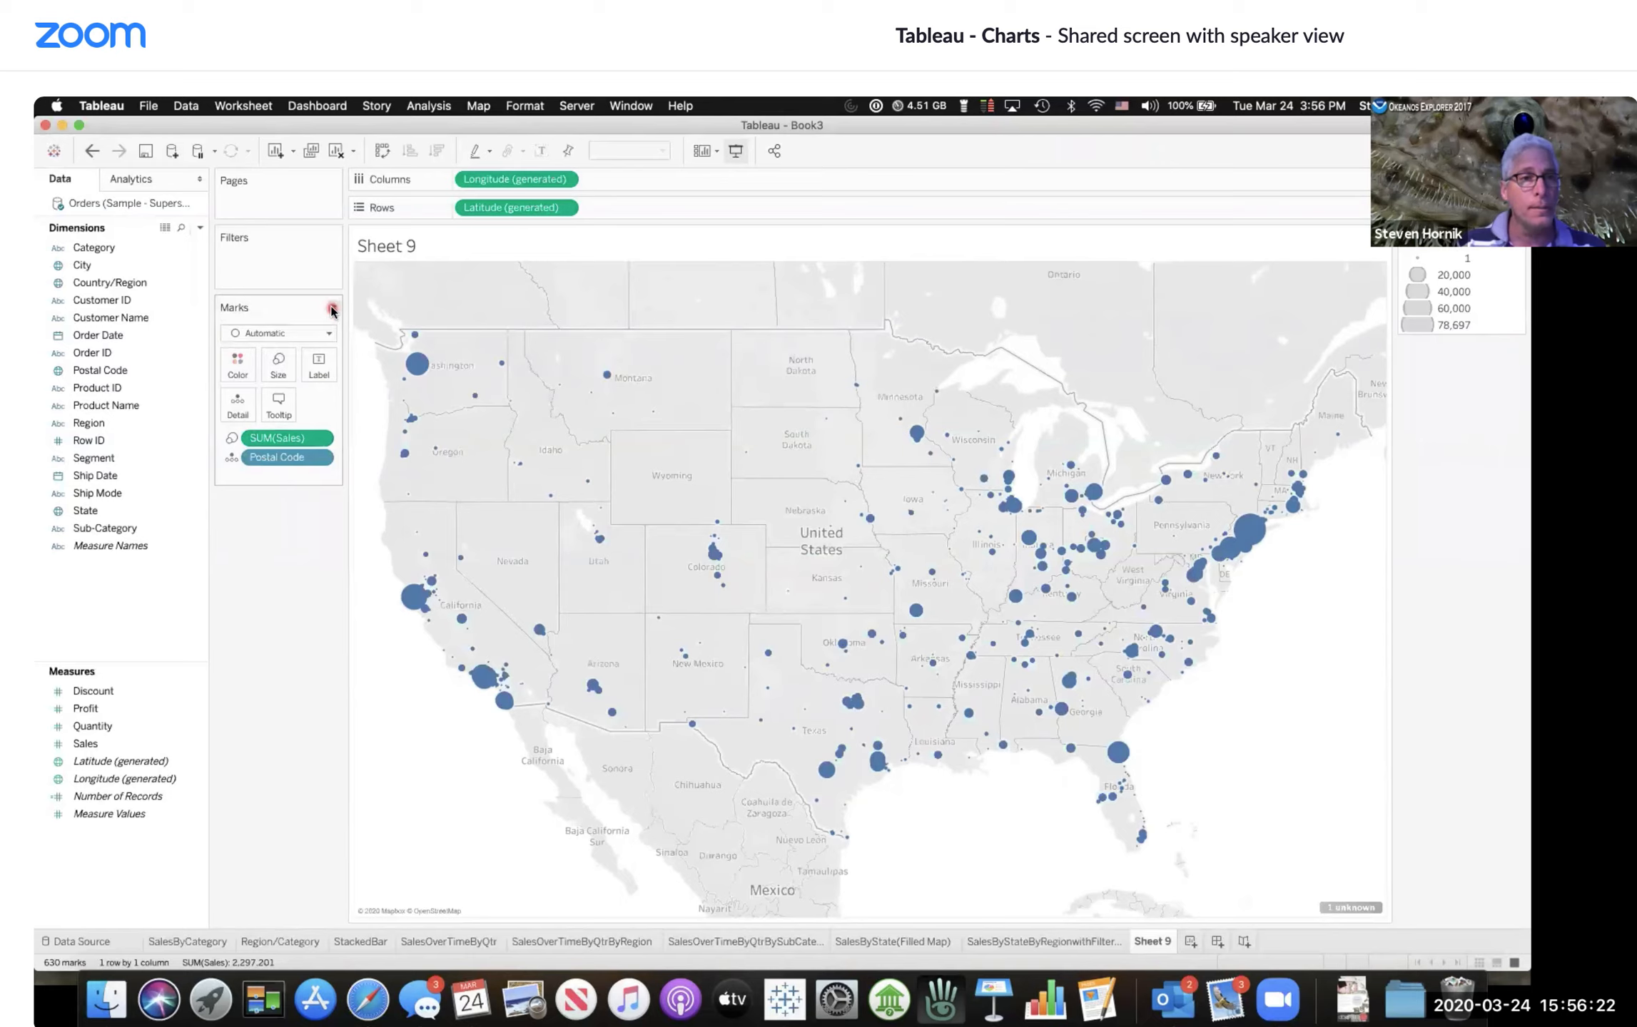
click(332, 308)
click(333, 309)
click(329, 334)
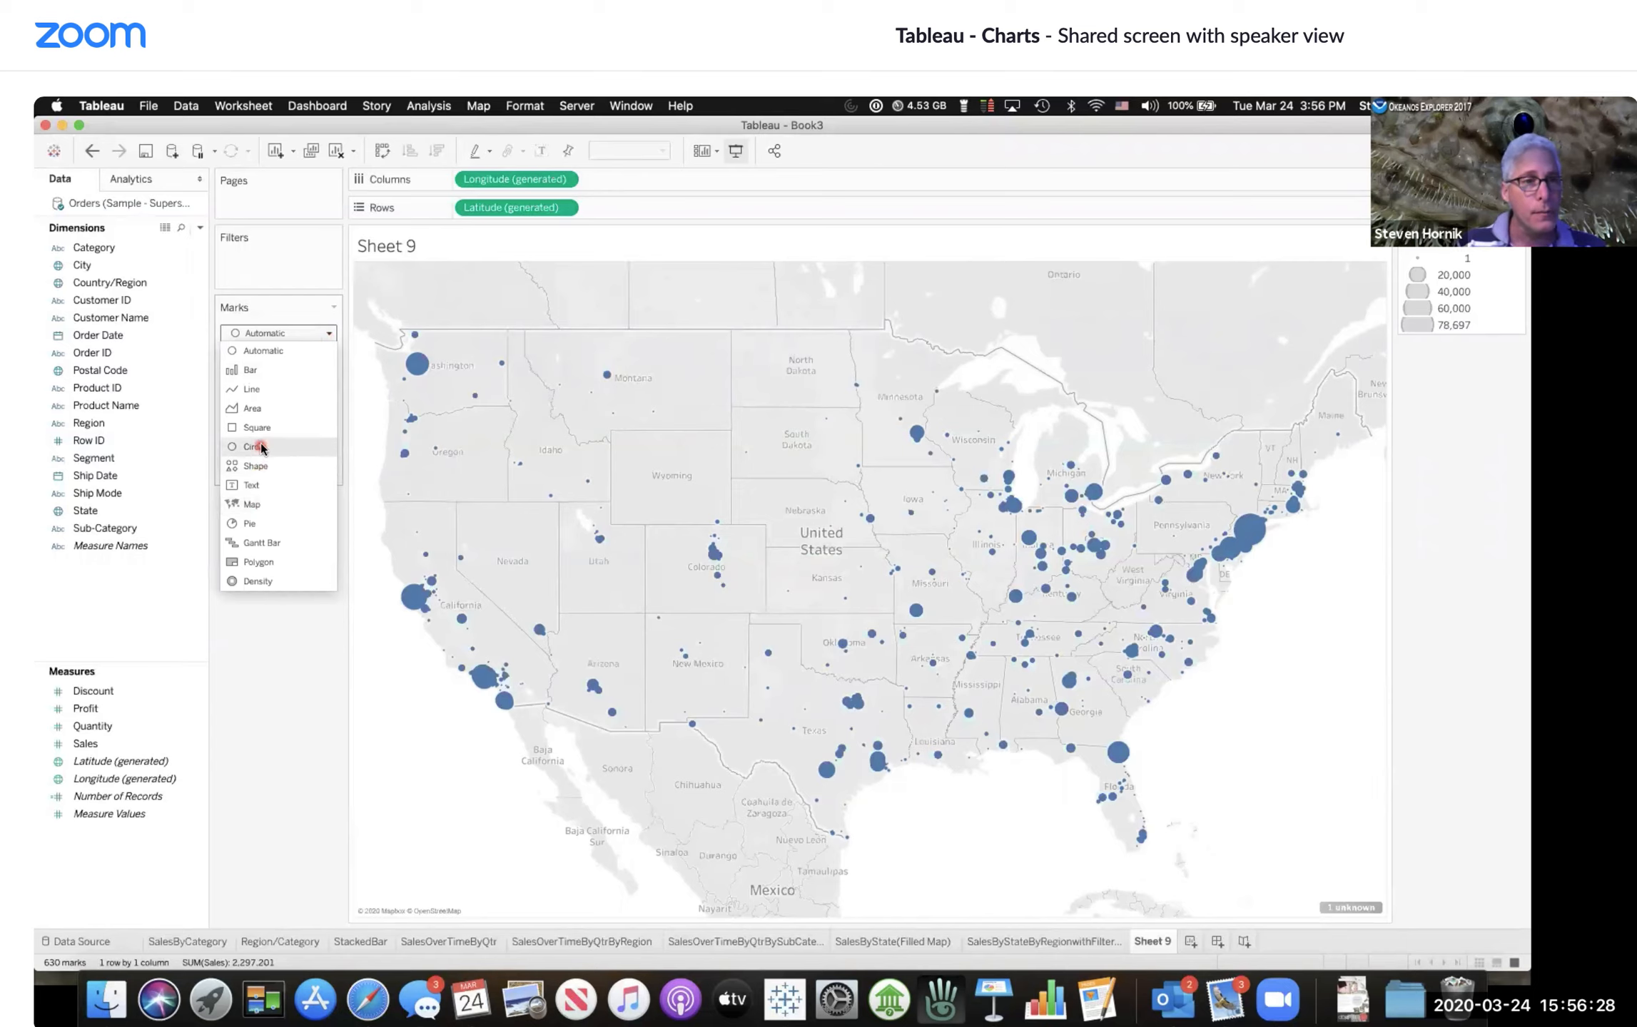
key(Escape)
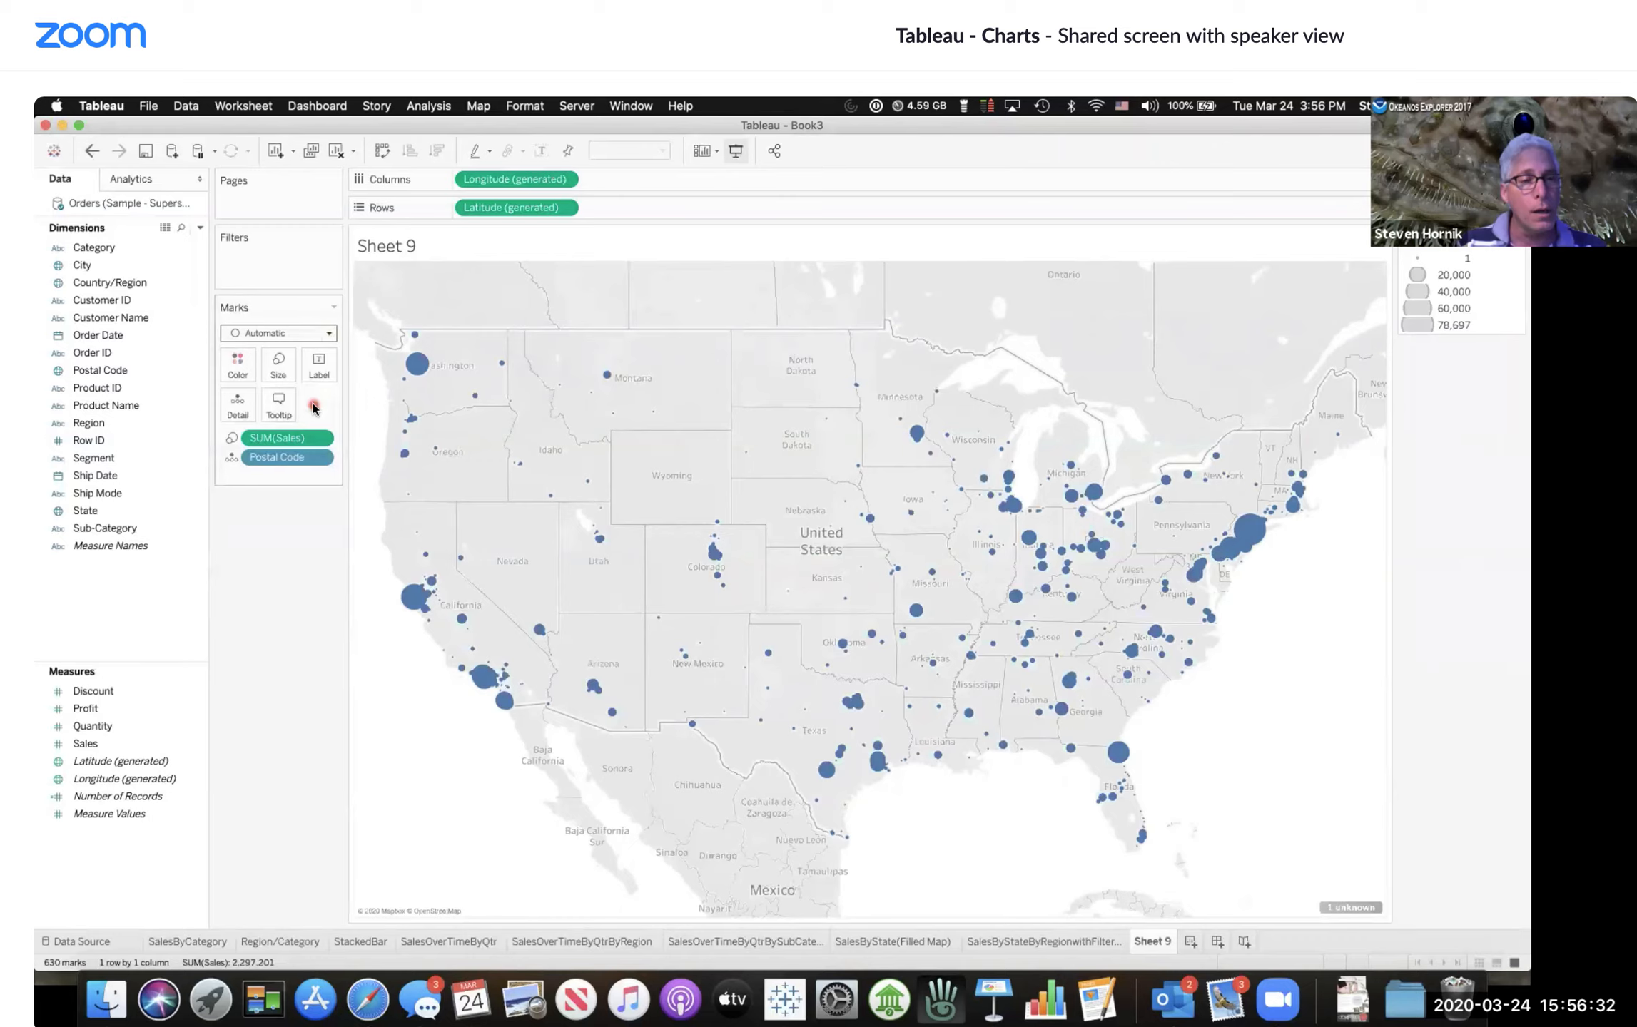
click(232, 439)
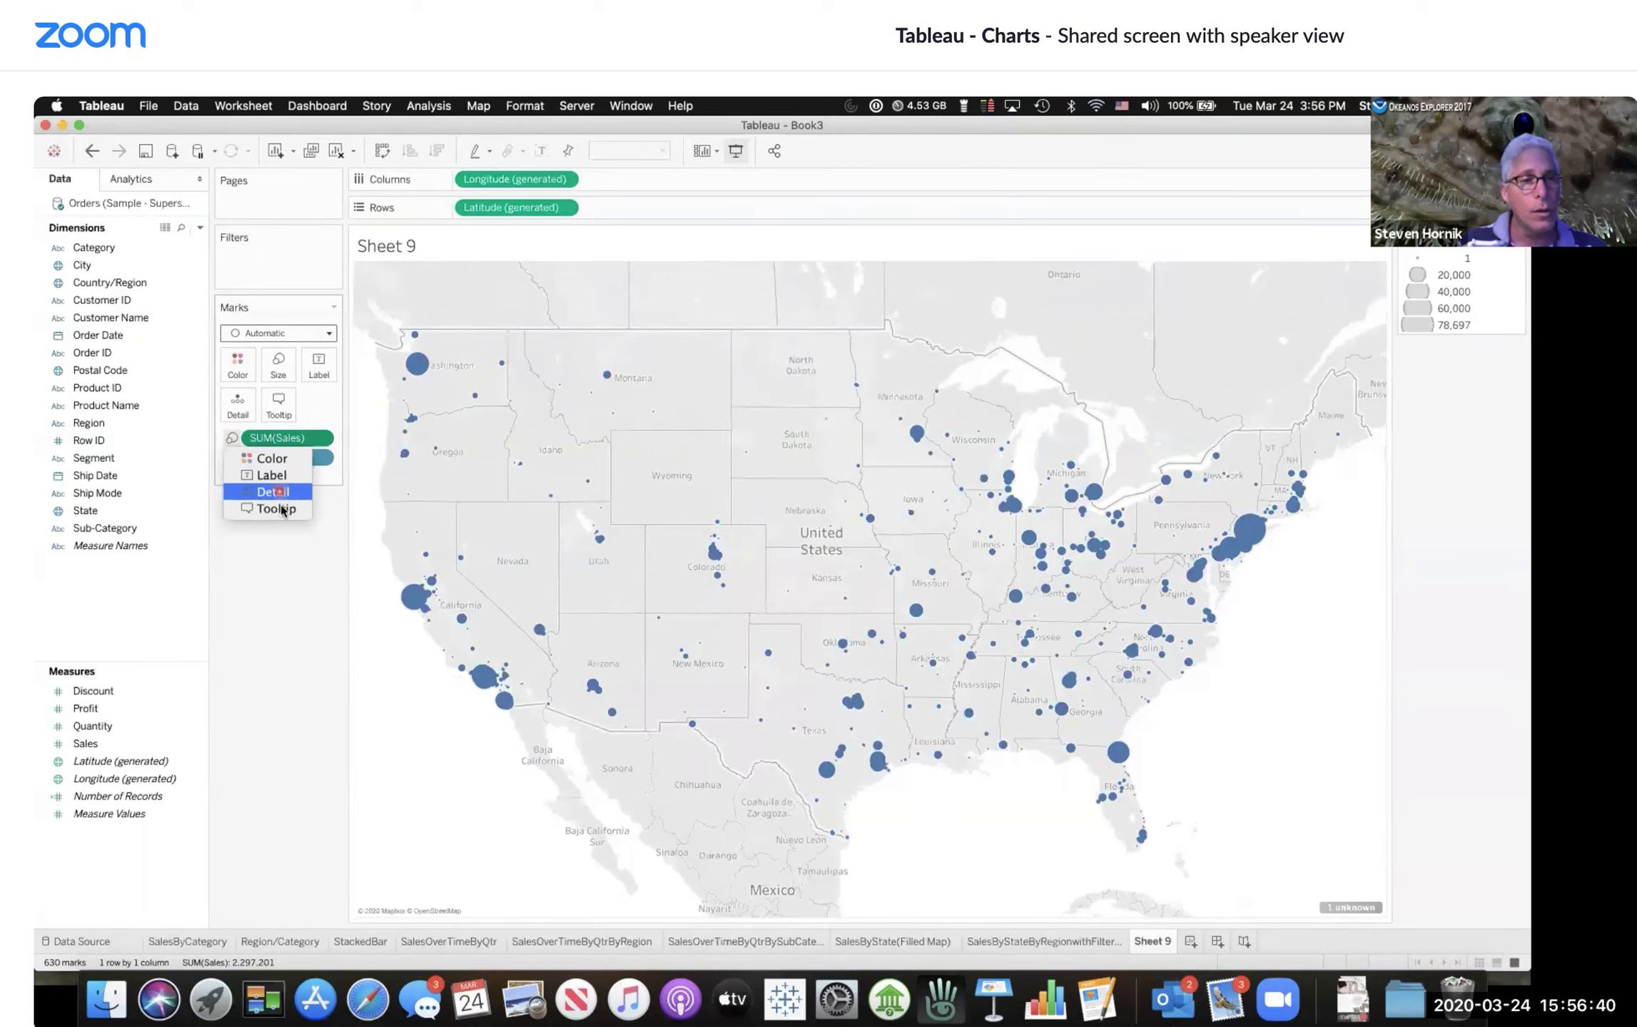
click(273, 548)
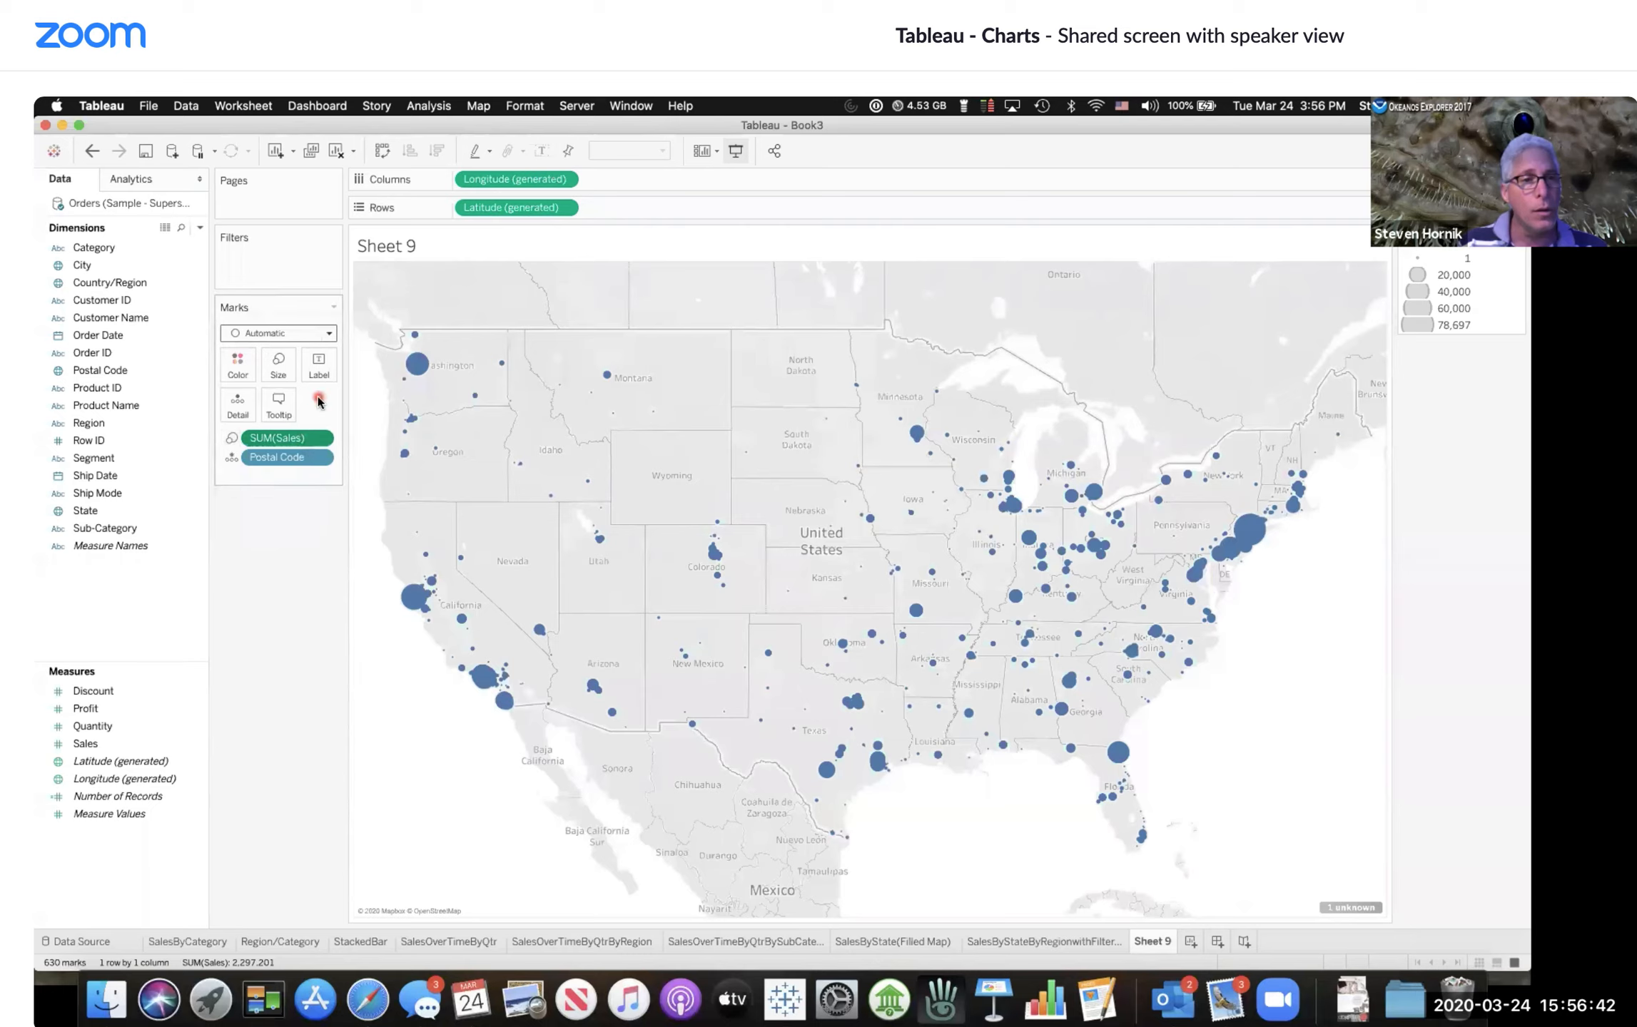
Step: Change the mark type to Shape and pick the filled circle shape
click(329, 333)
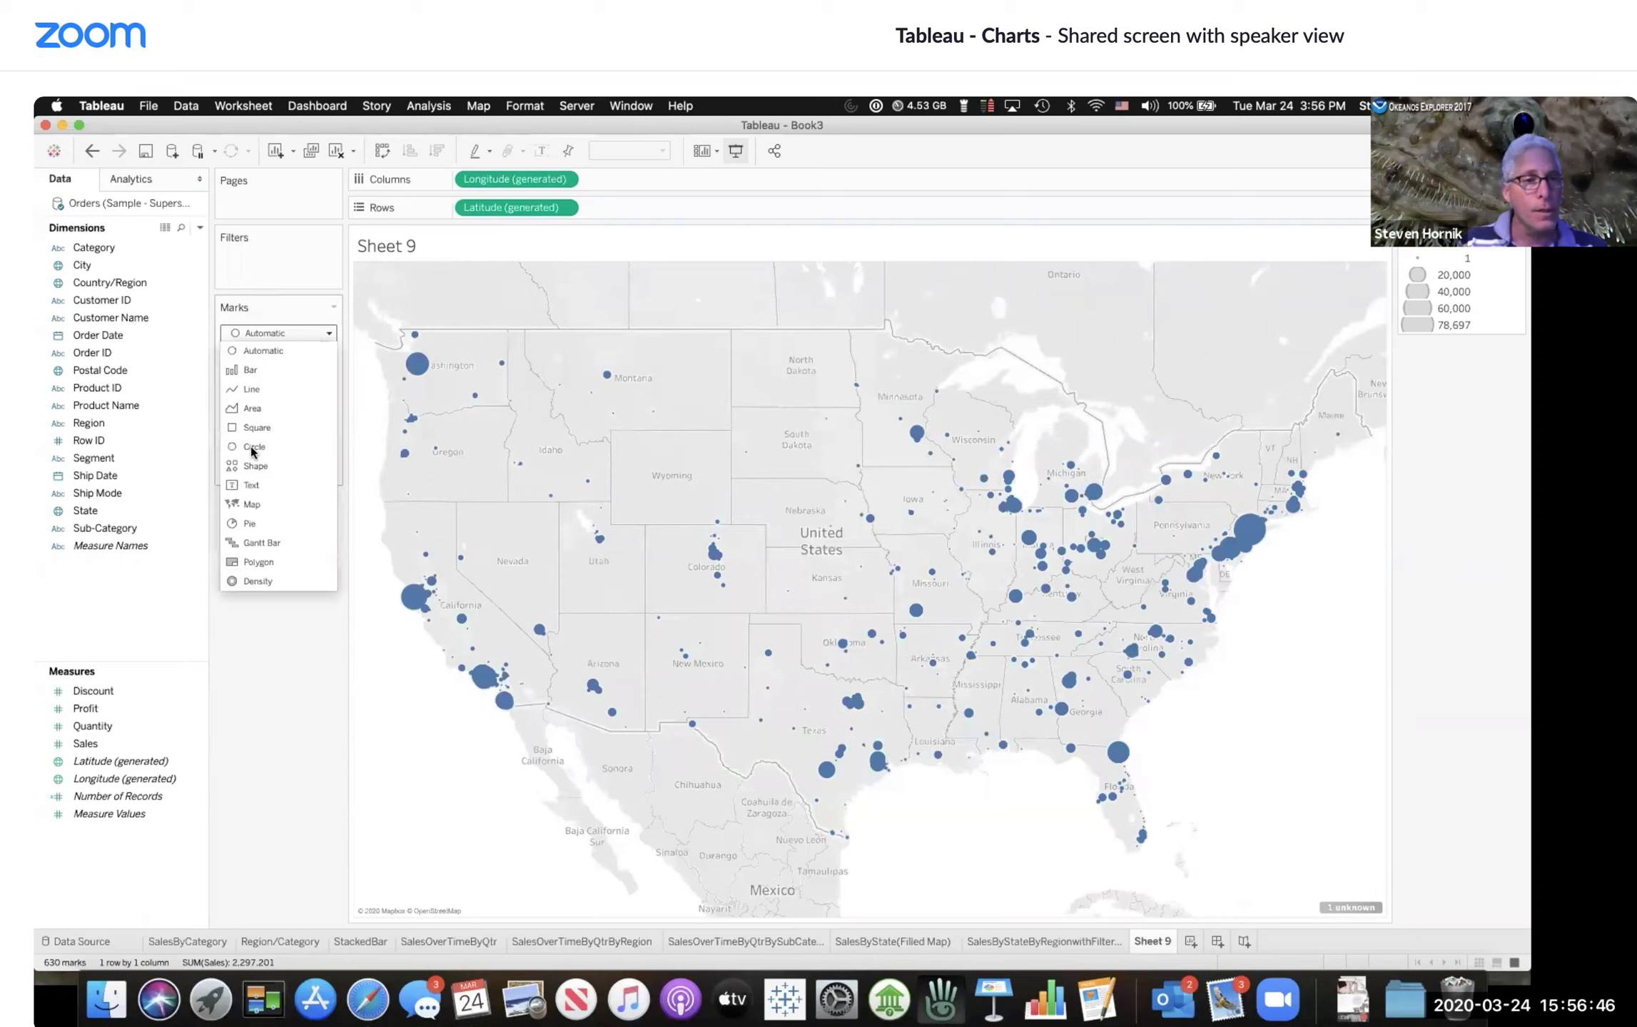
click(257, 466)
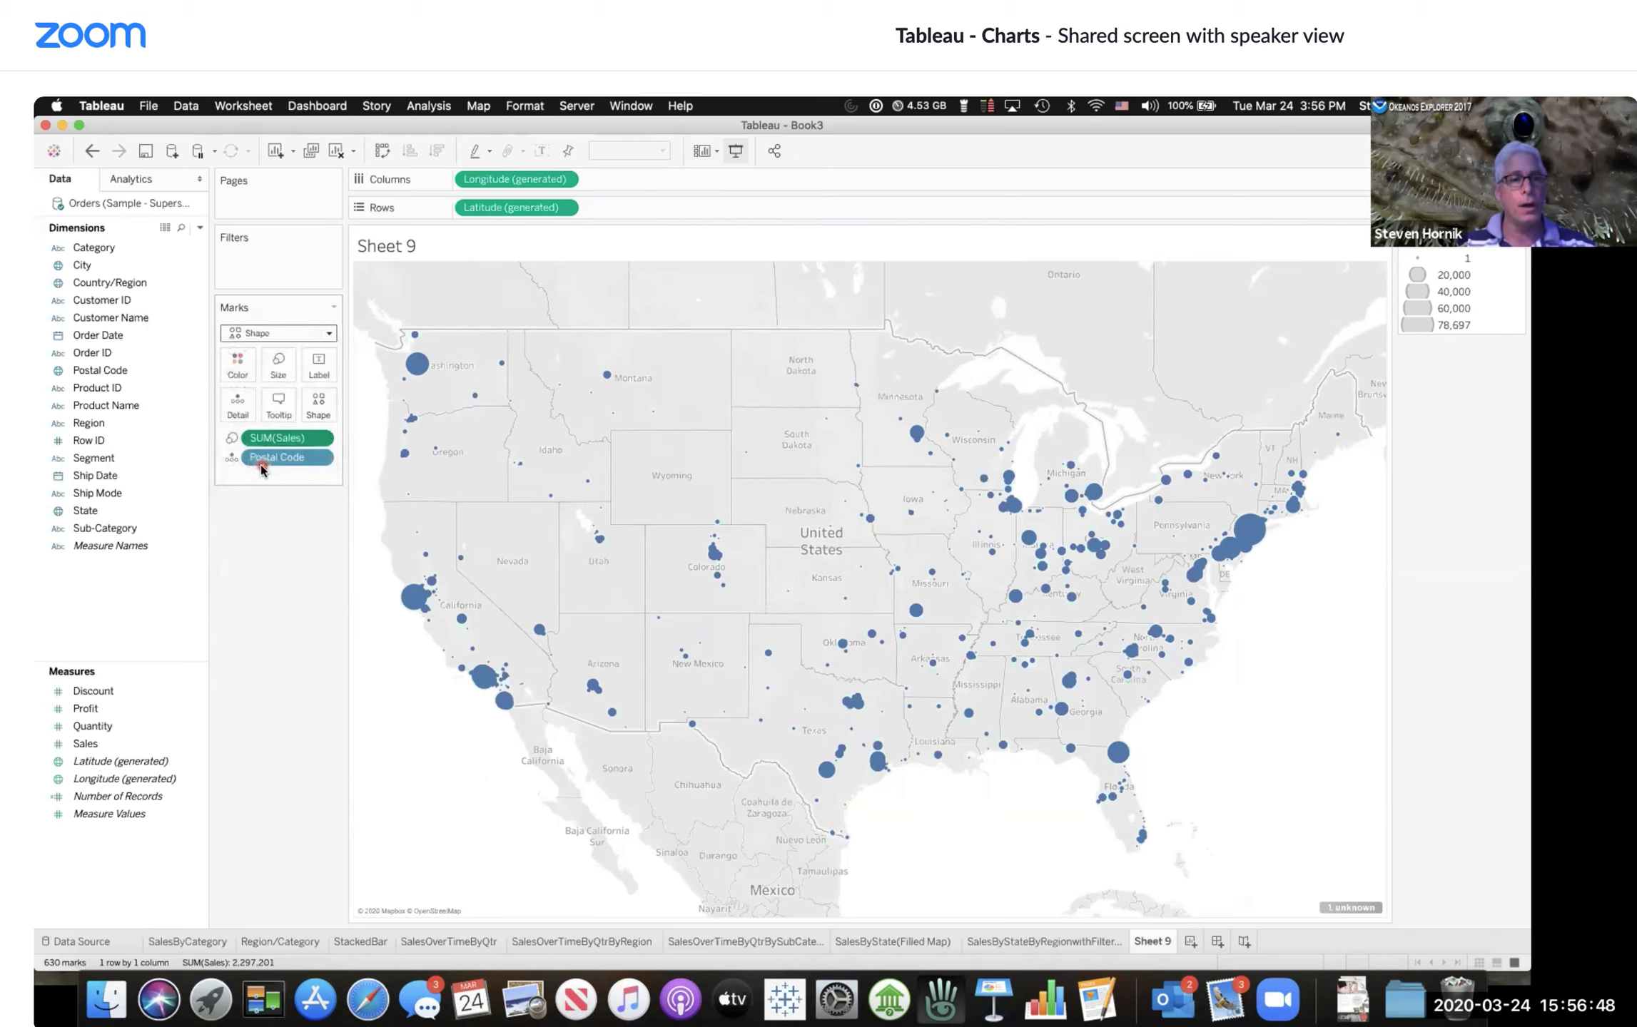
click(330, 403)
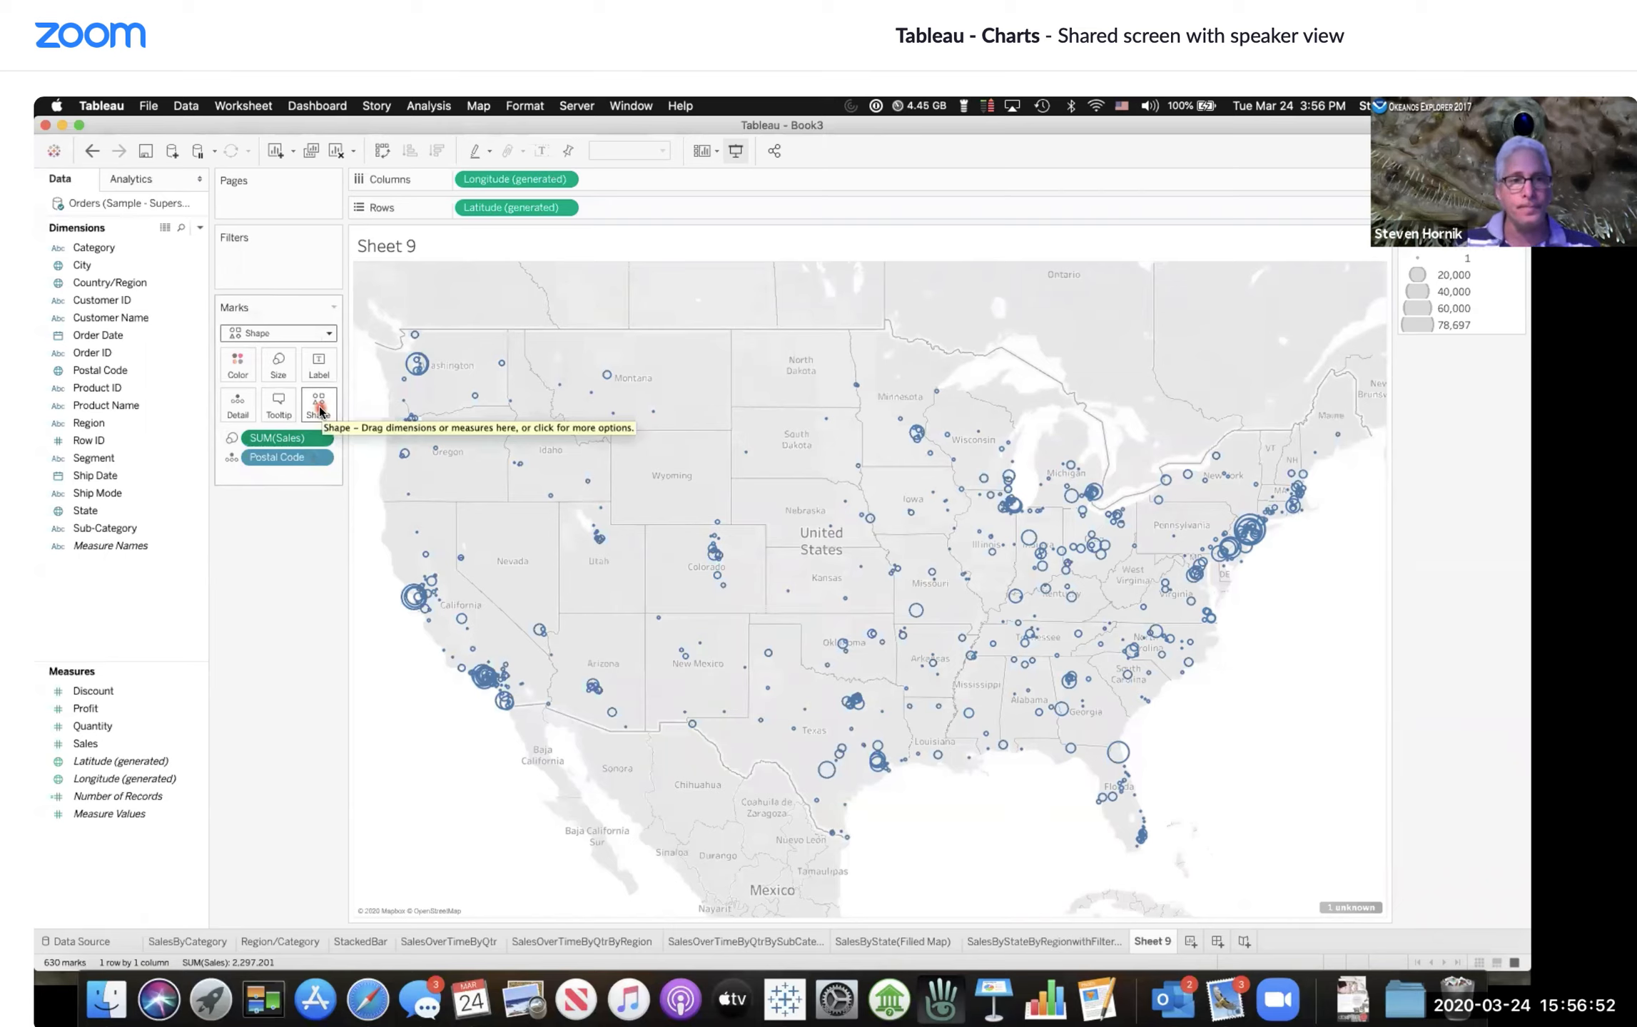
click(319, 409)
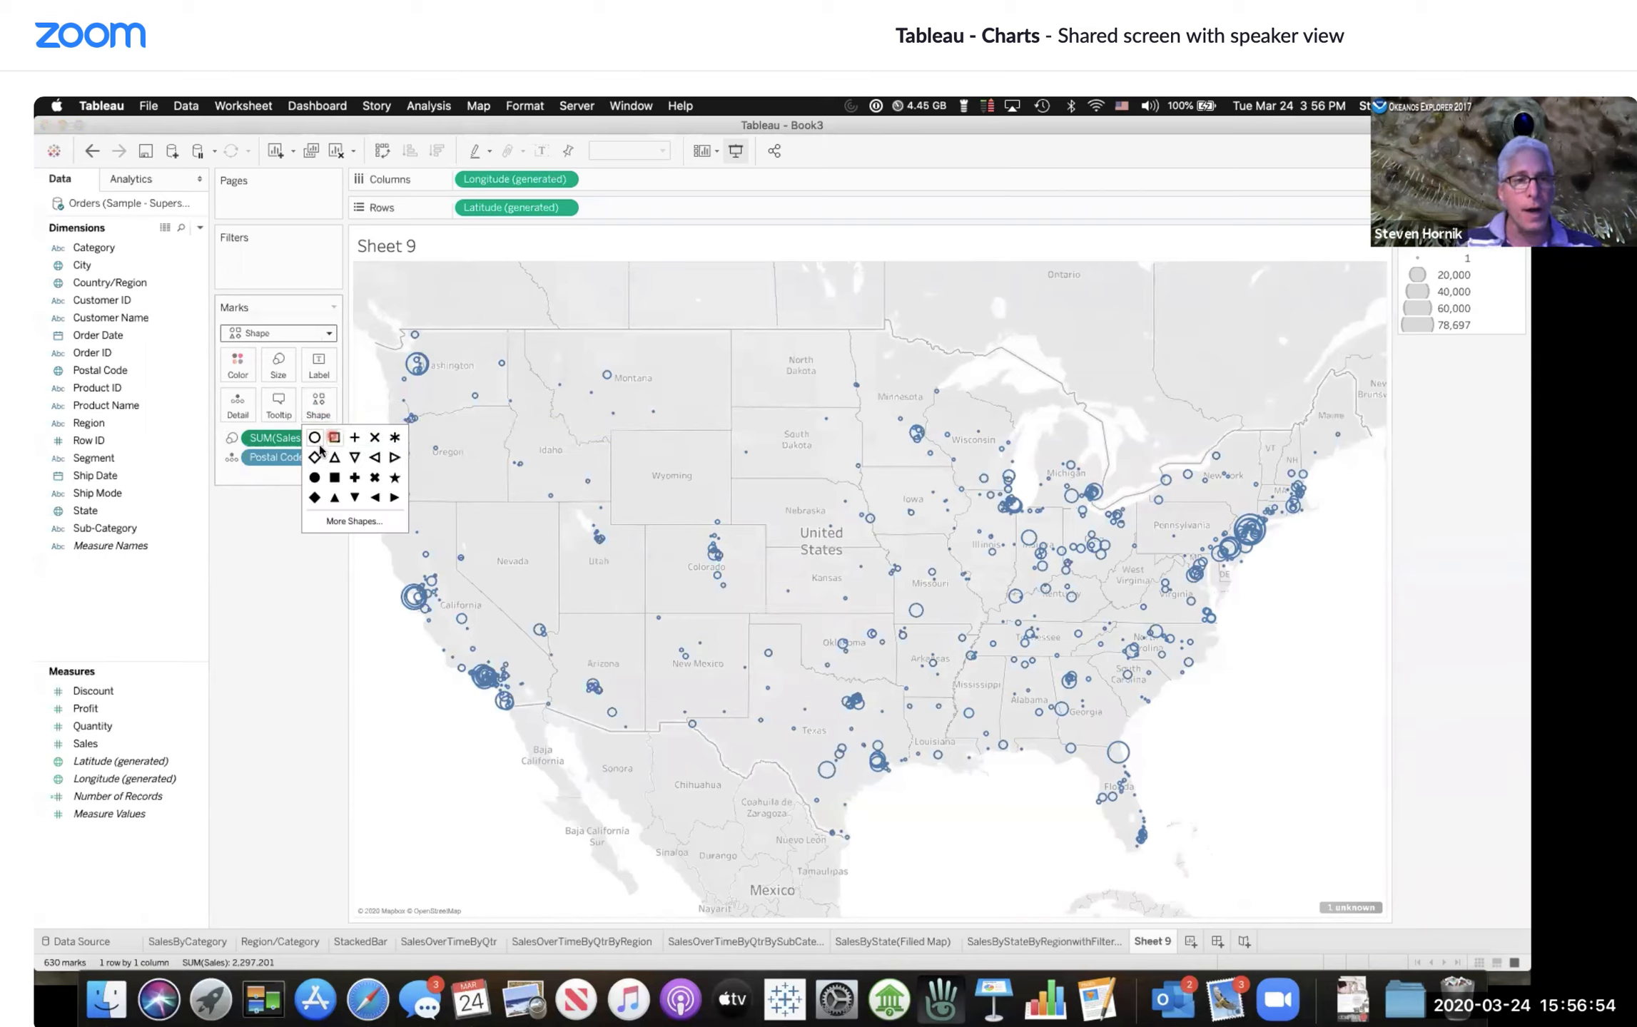
click(314, 478)
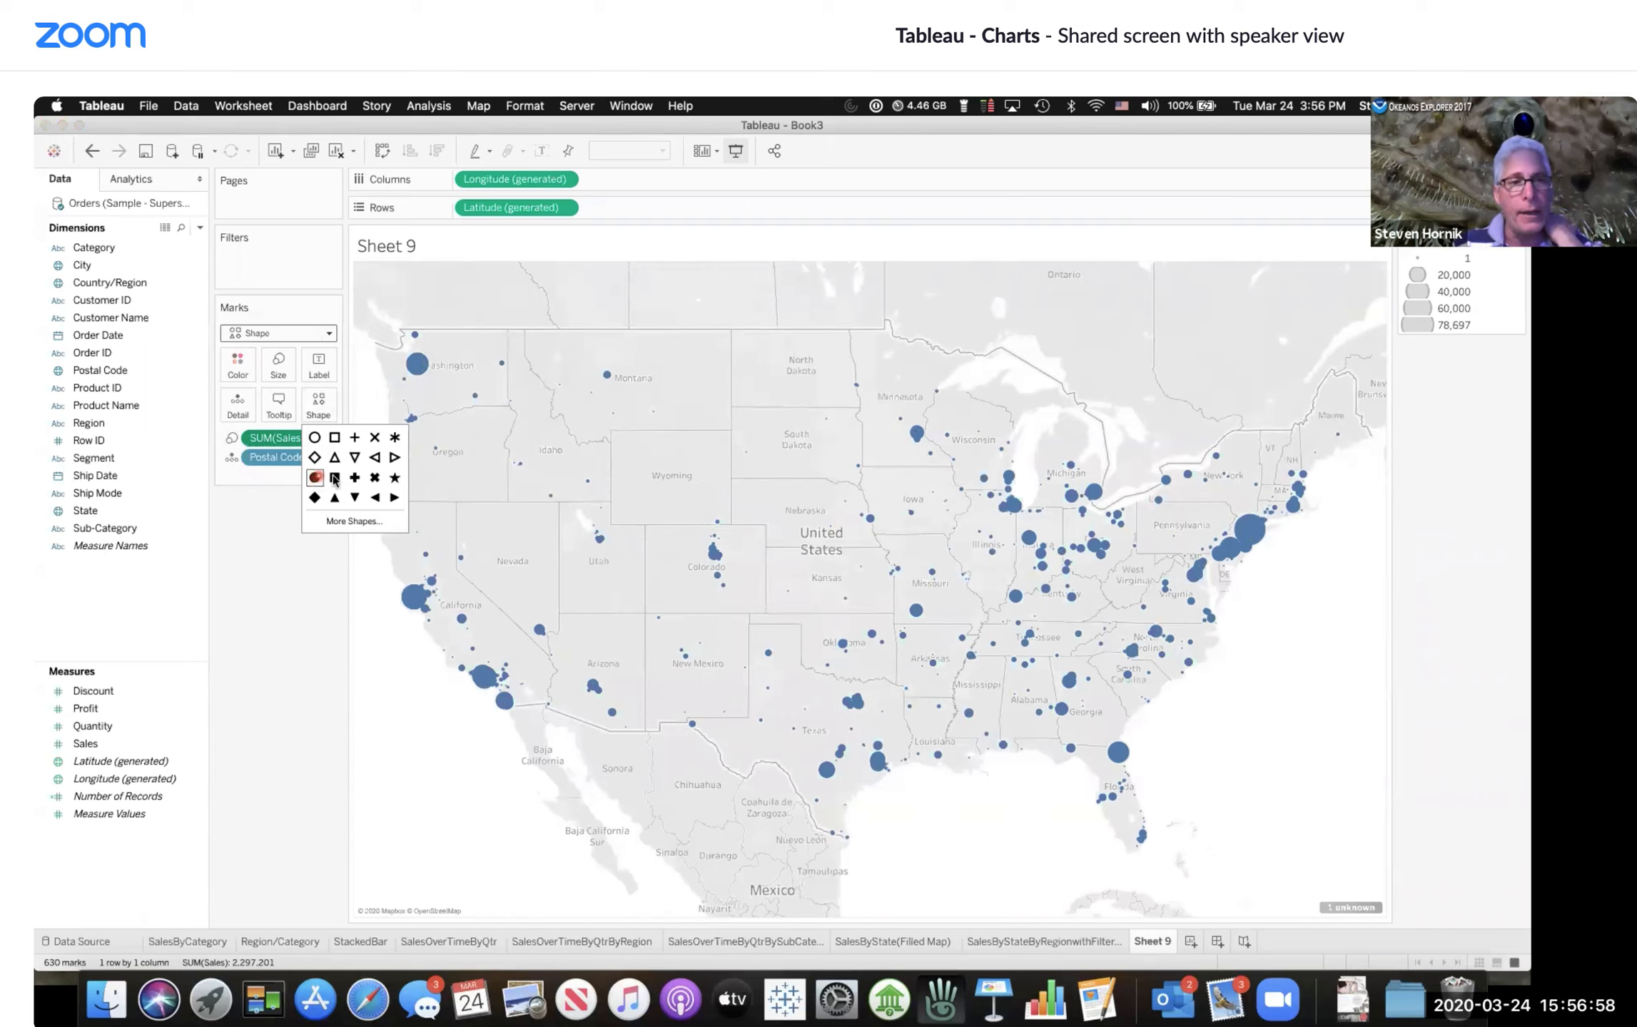
click(375, 438)
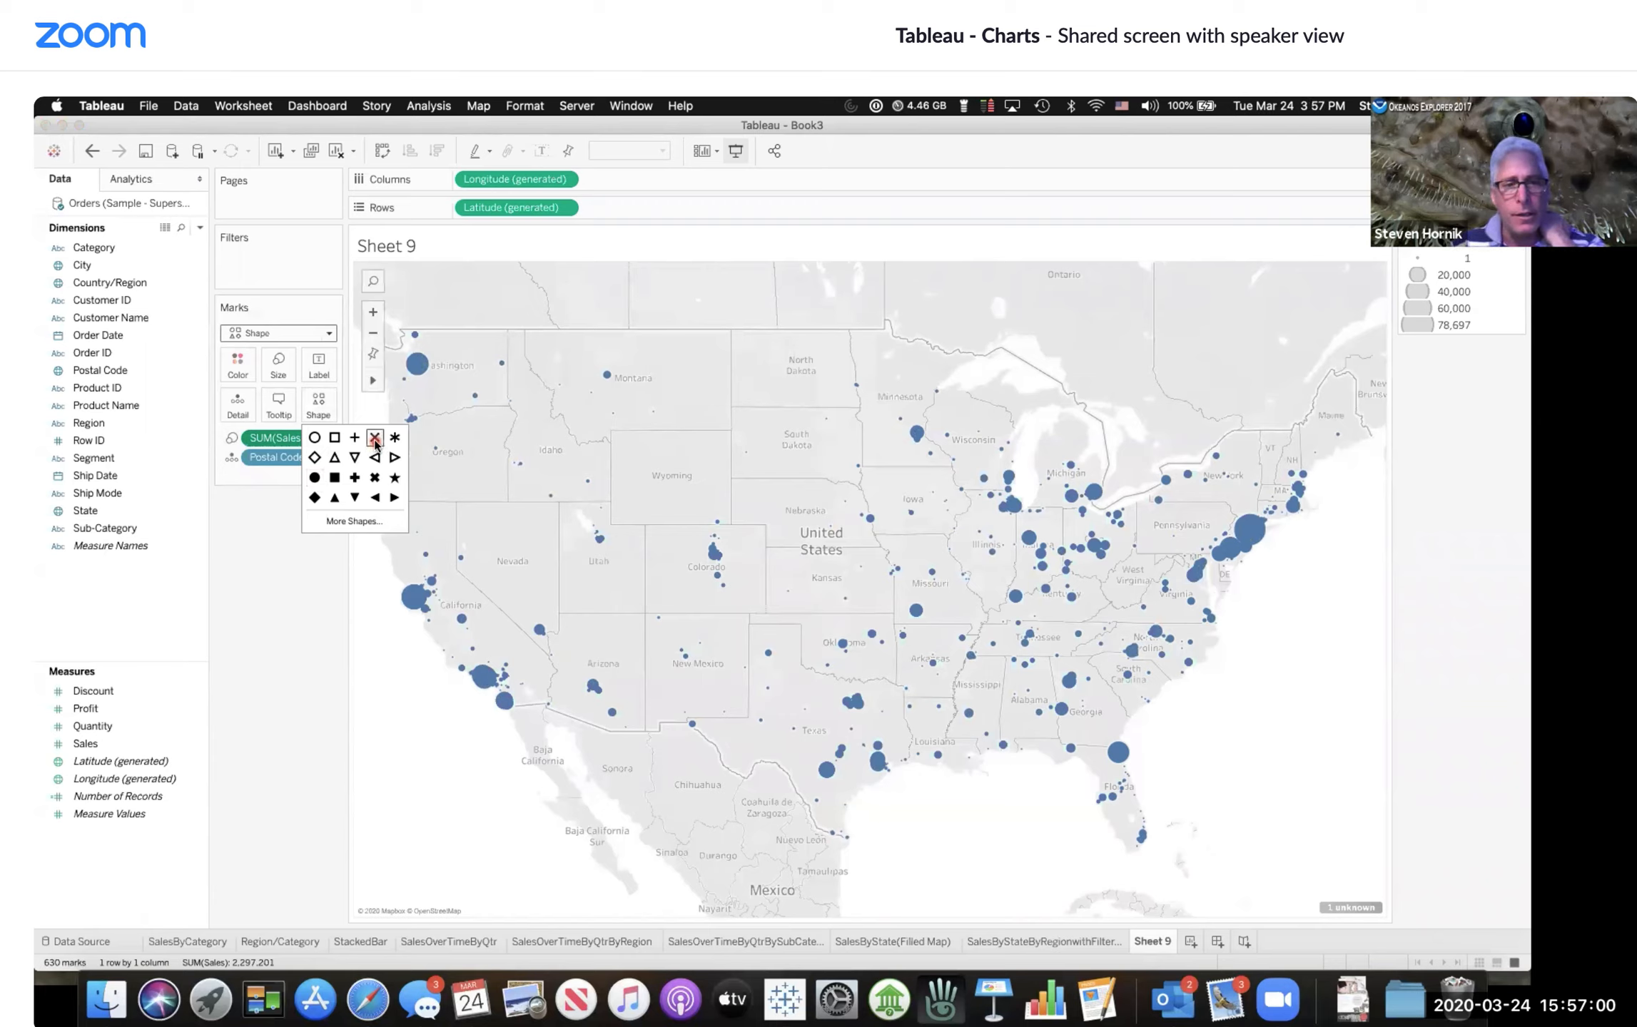
click(314, 438)
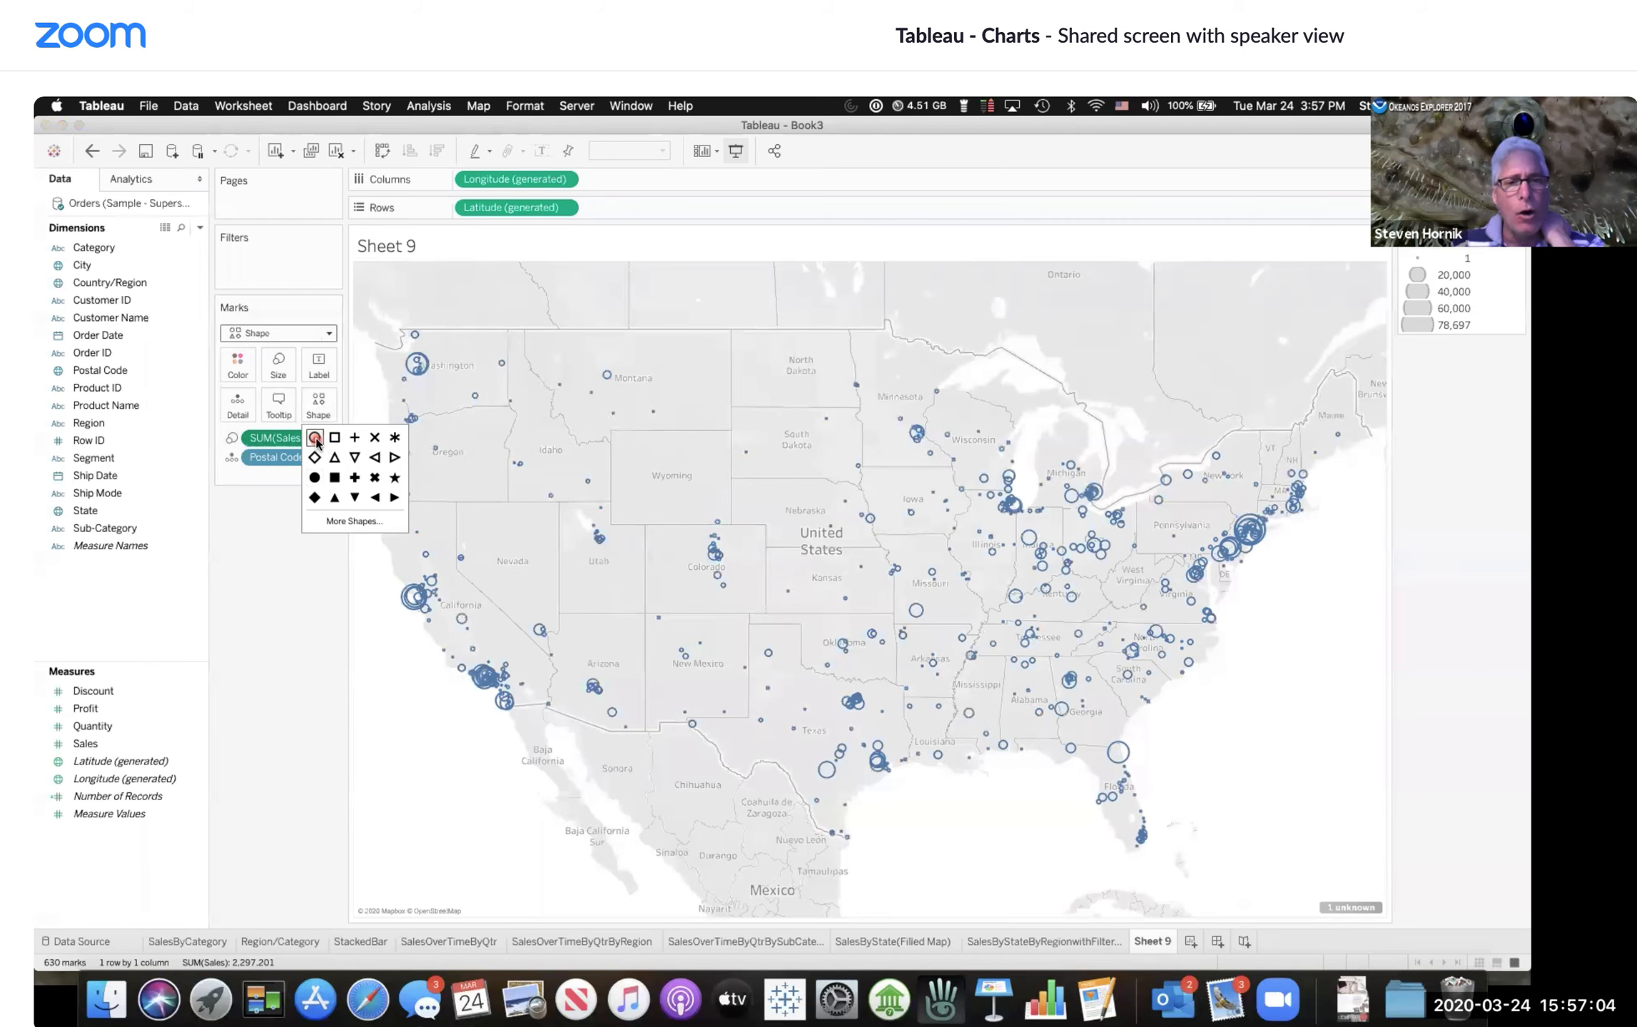
click(316, 483)
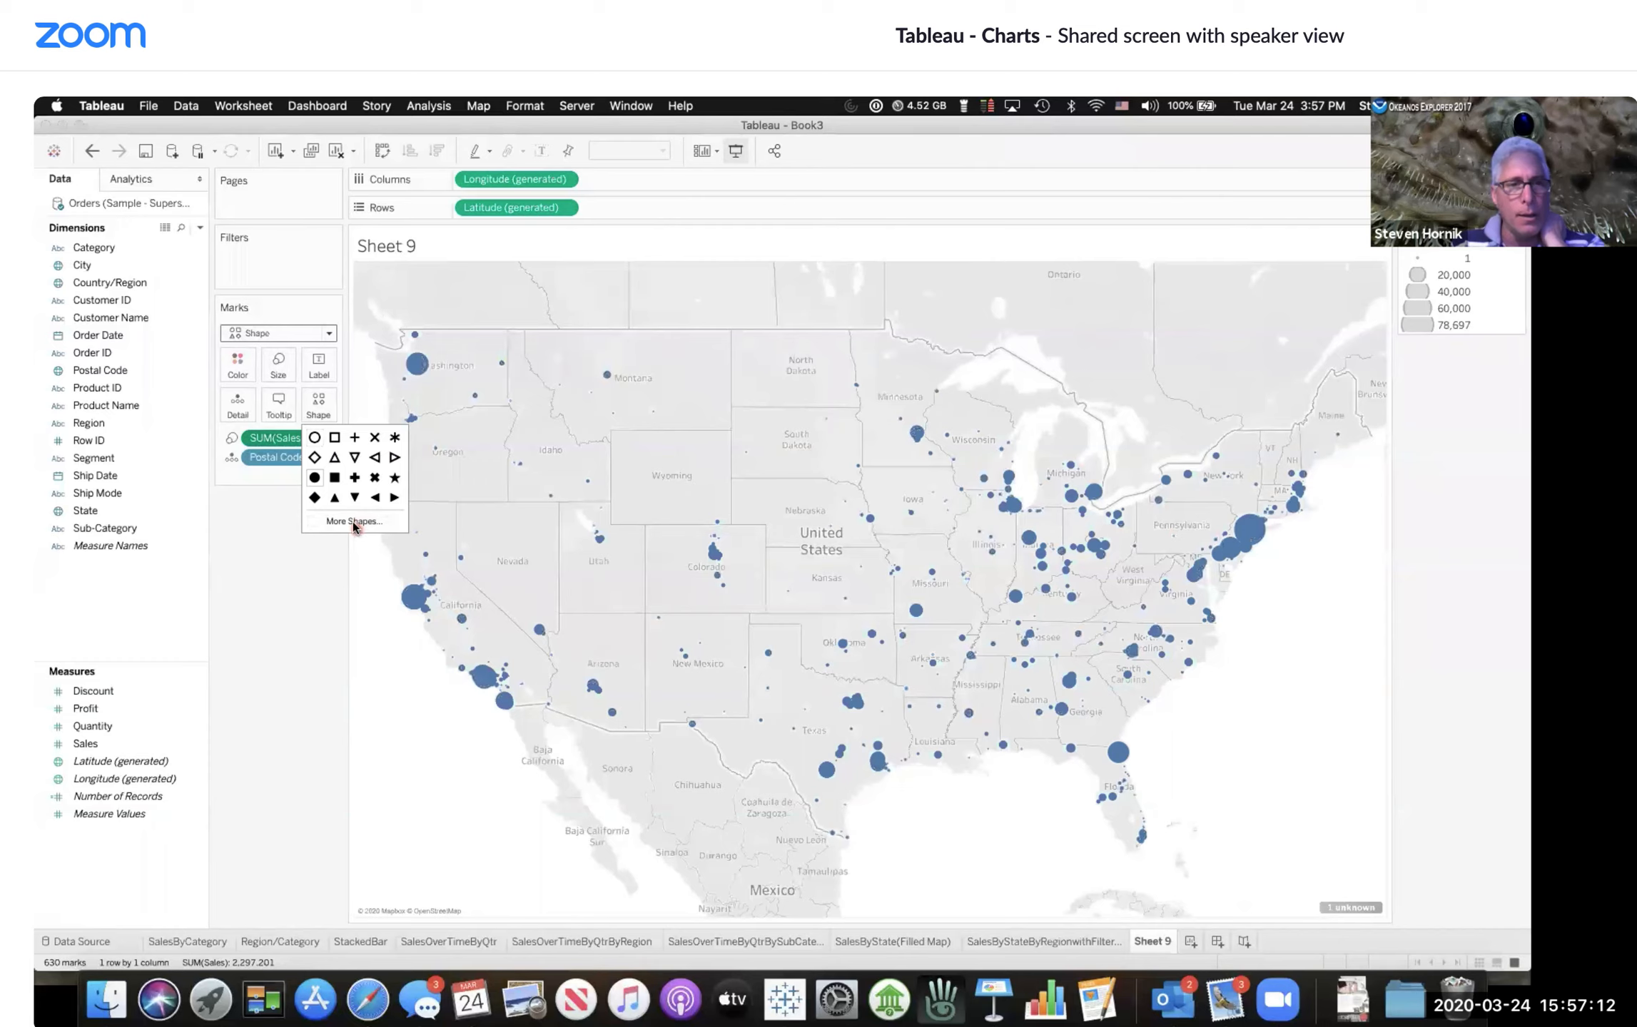
click(298, 549)
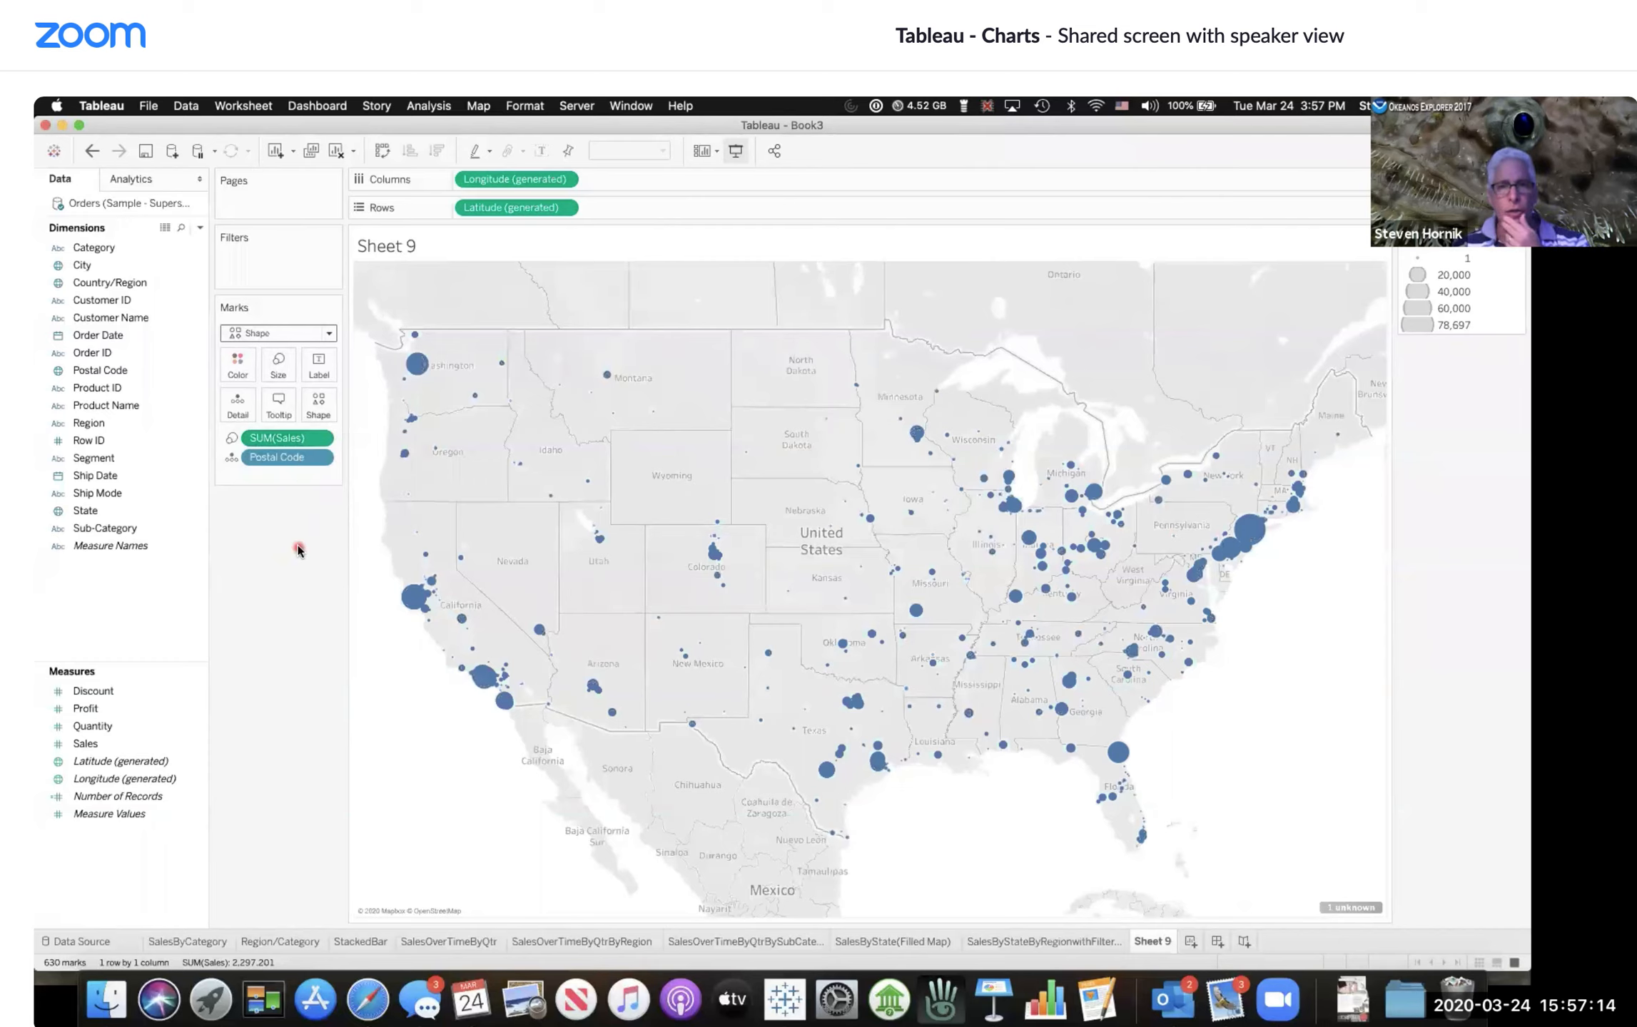
Step: Set the mark colour opacity to 50%
click(238, 369)
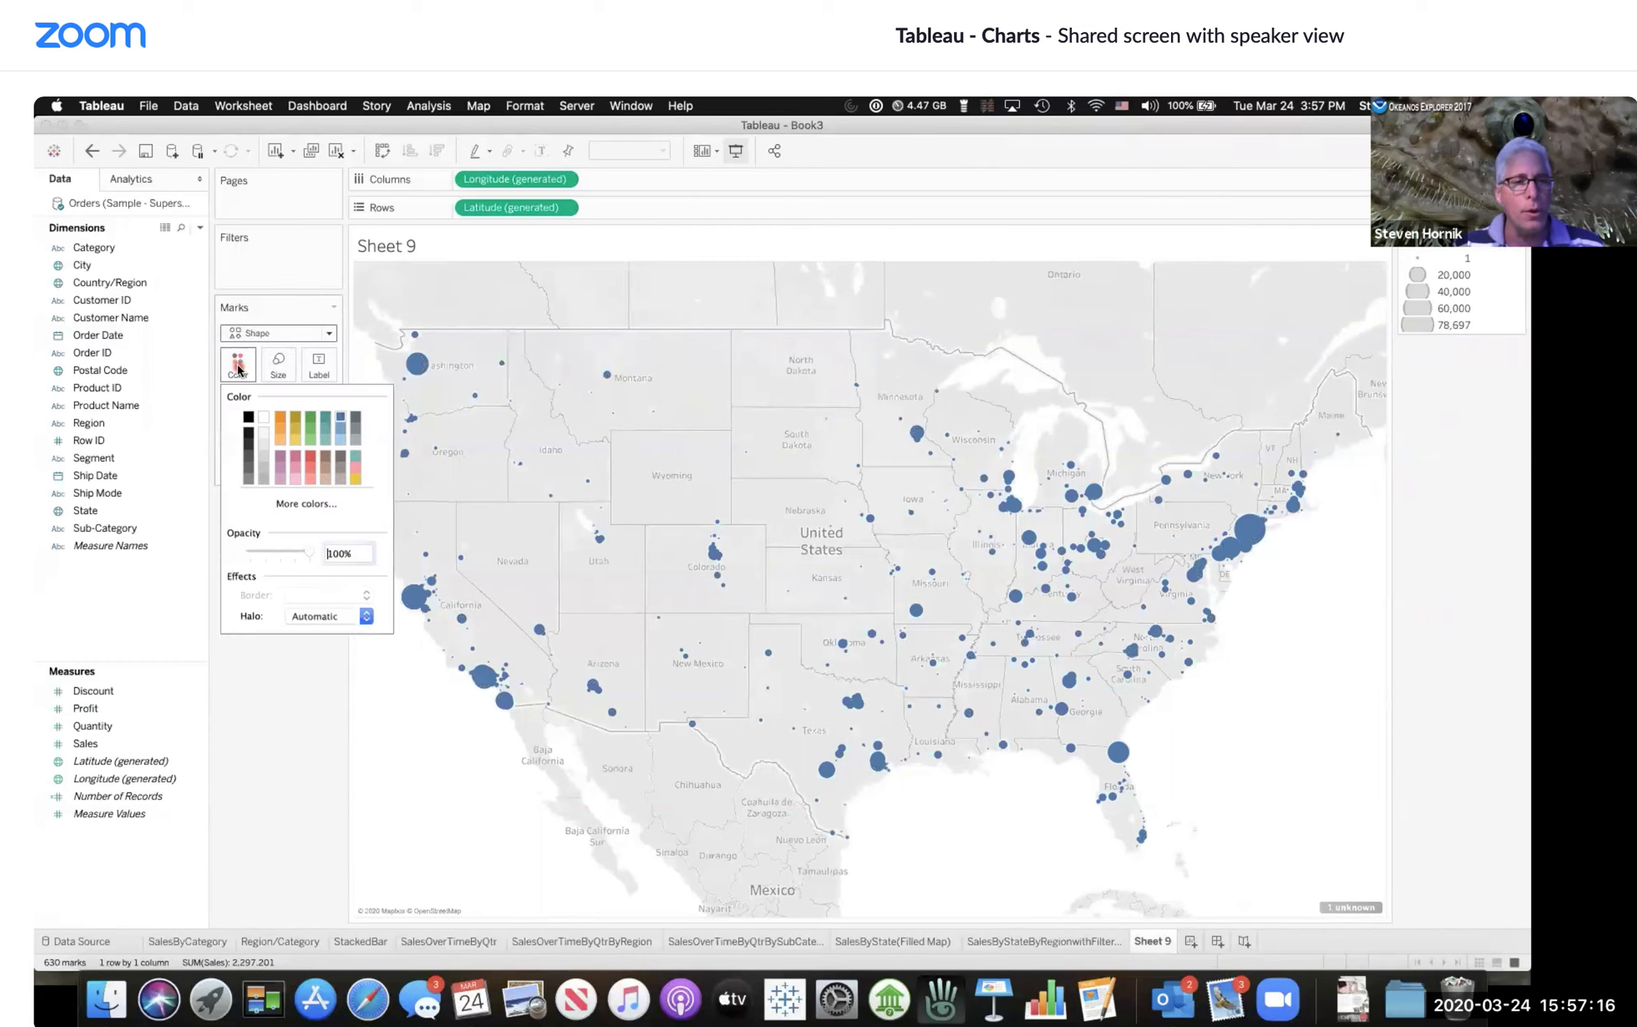
drag(308, 557, 282, 555)
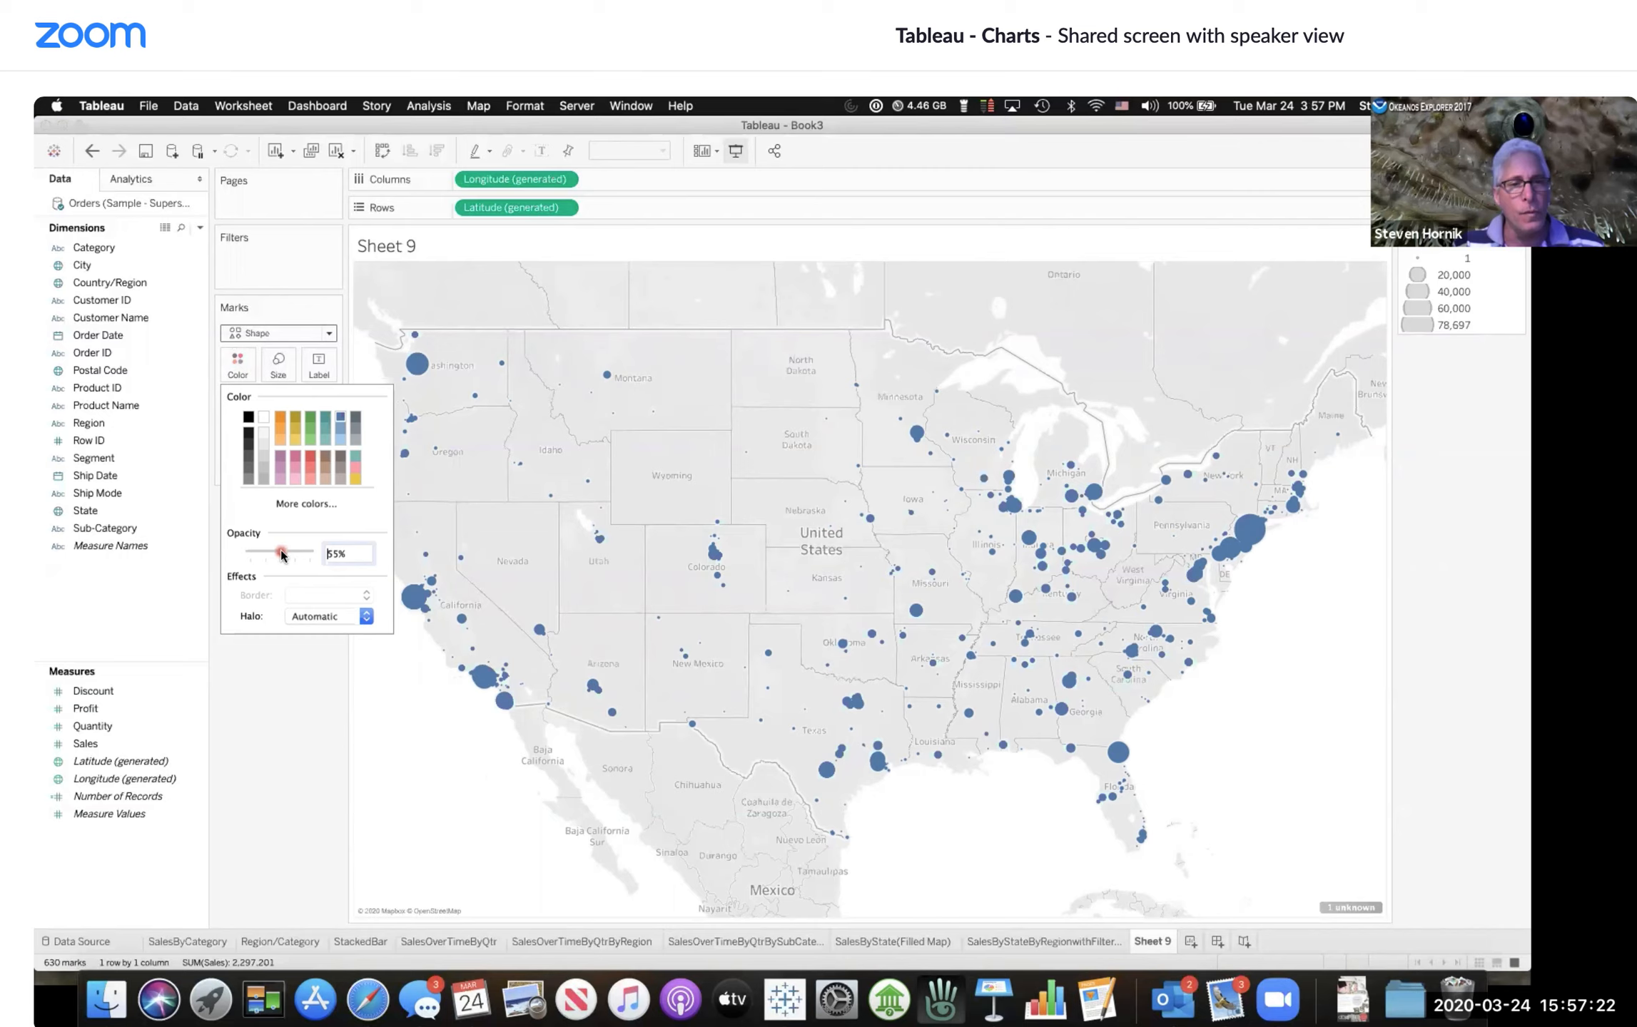
drag(282, 555, 280, 555)
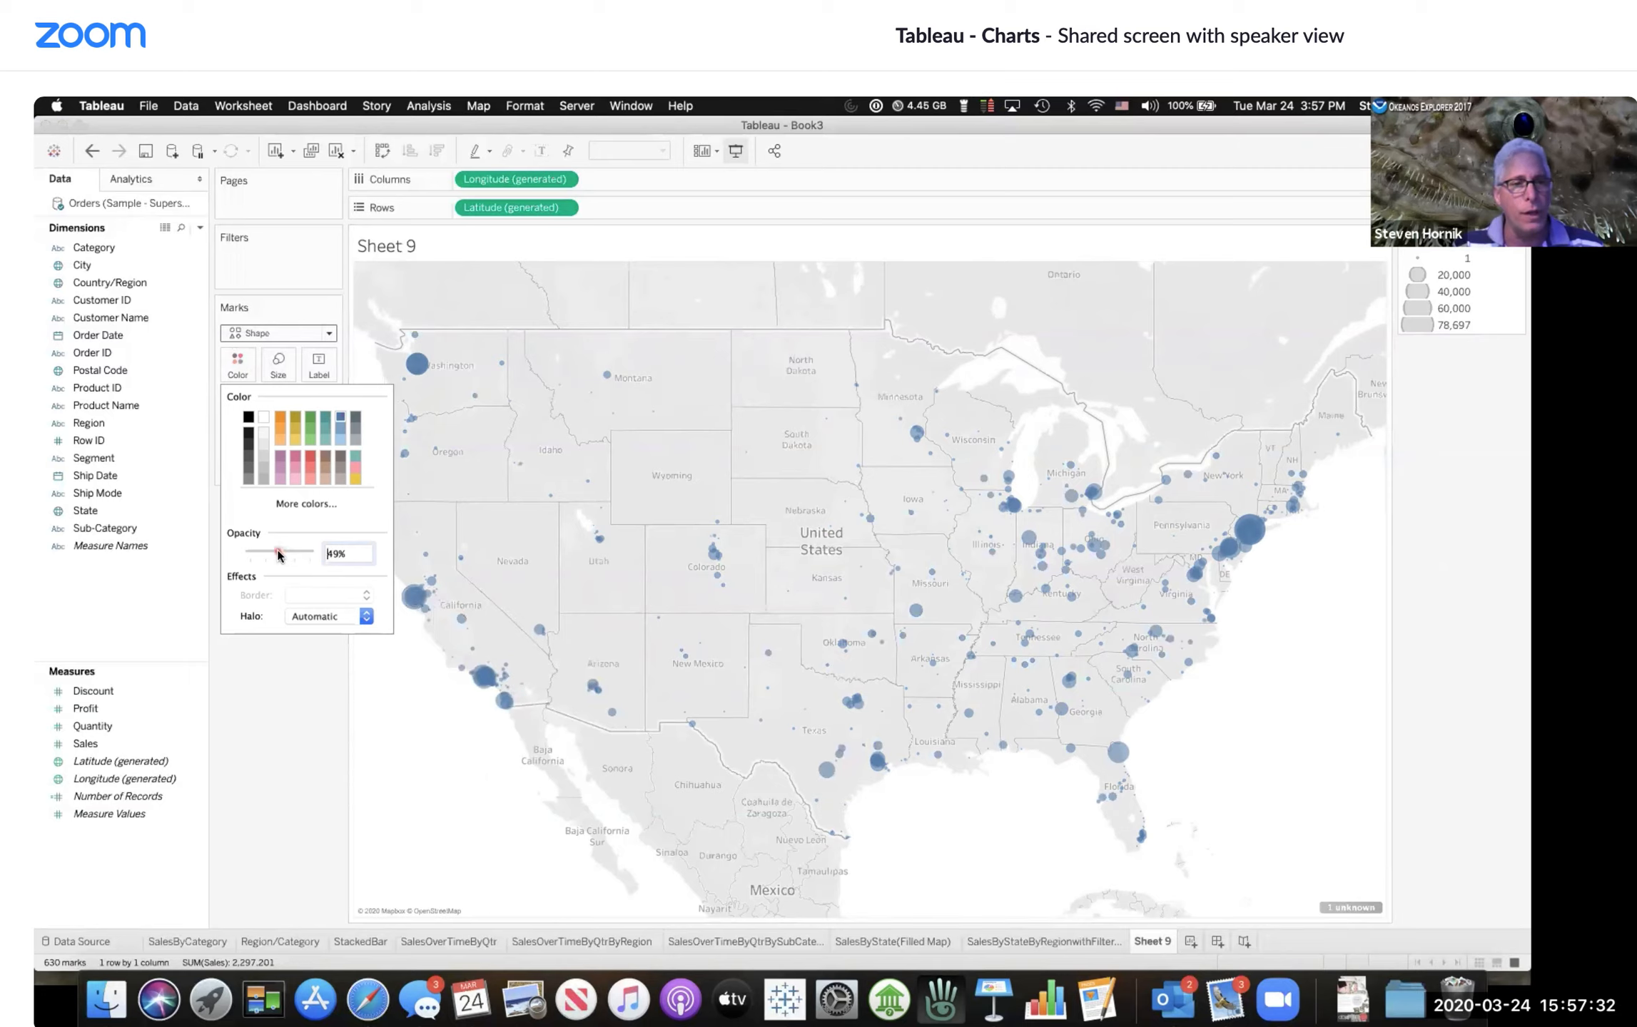
click(353, 555)
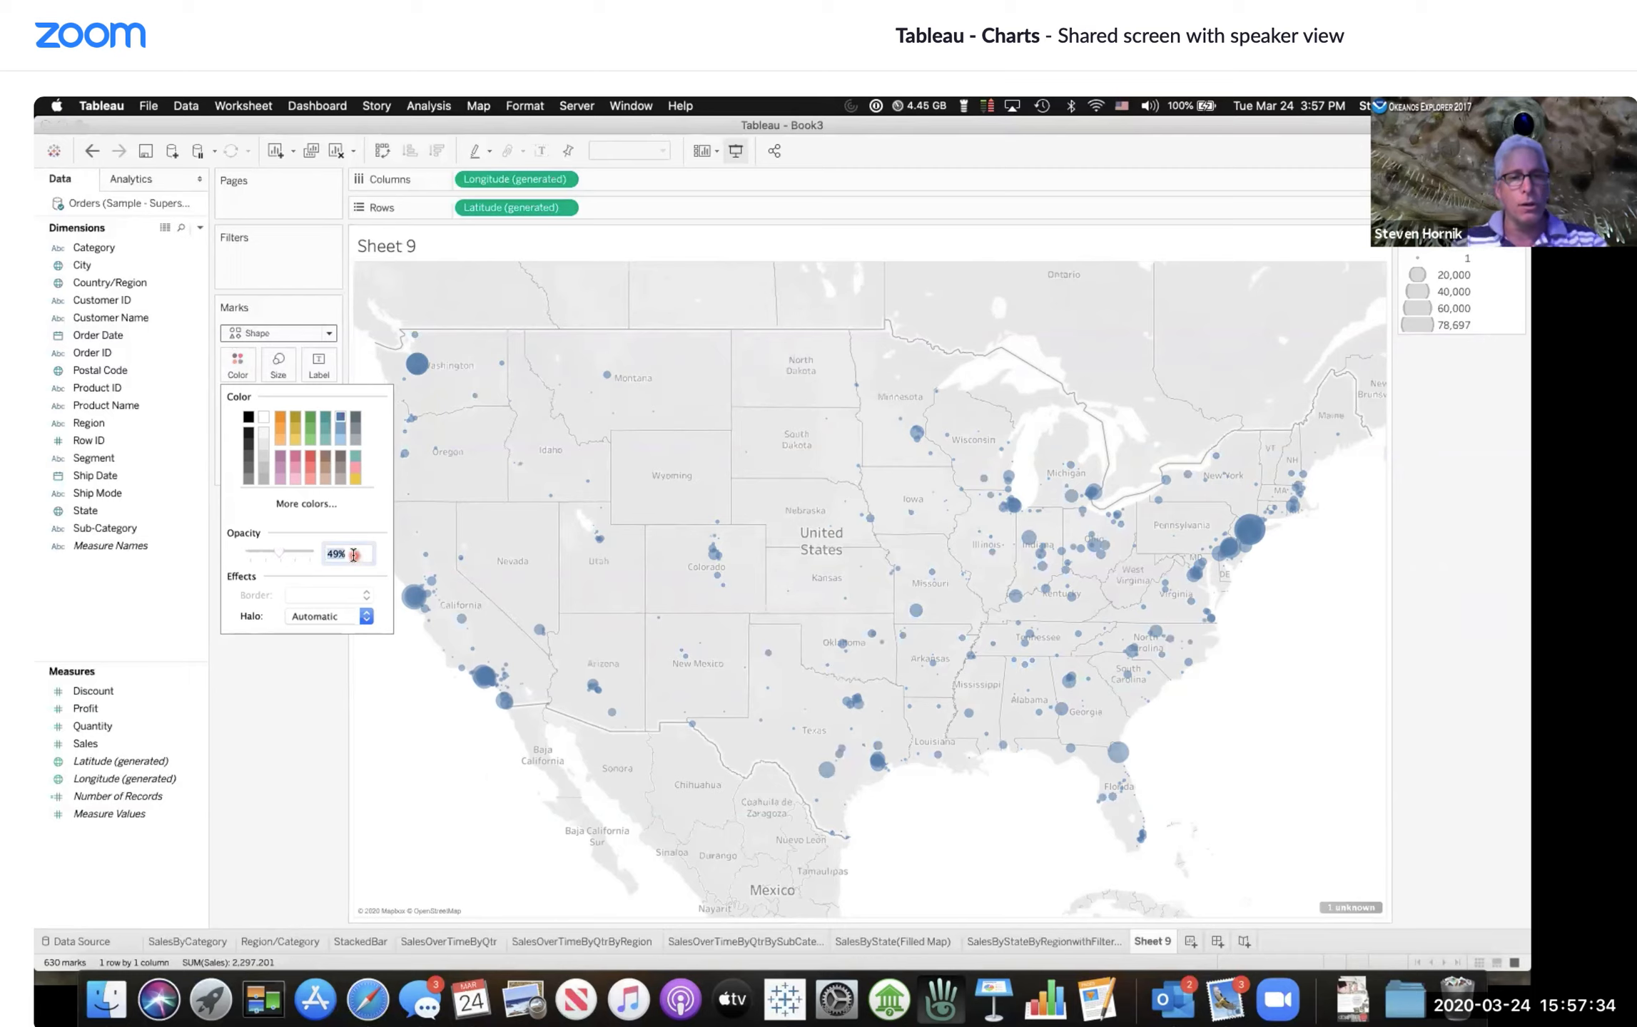
text(50)
key(Return)
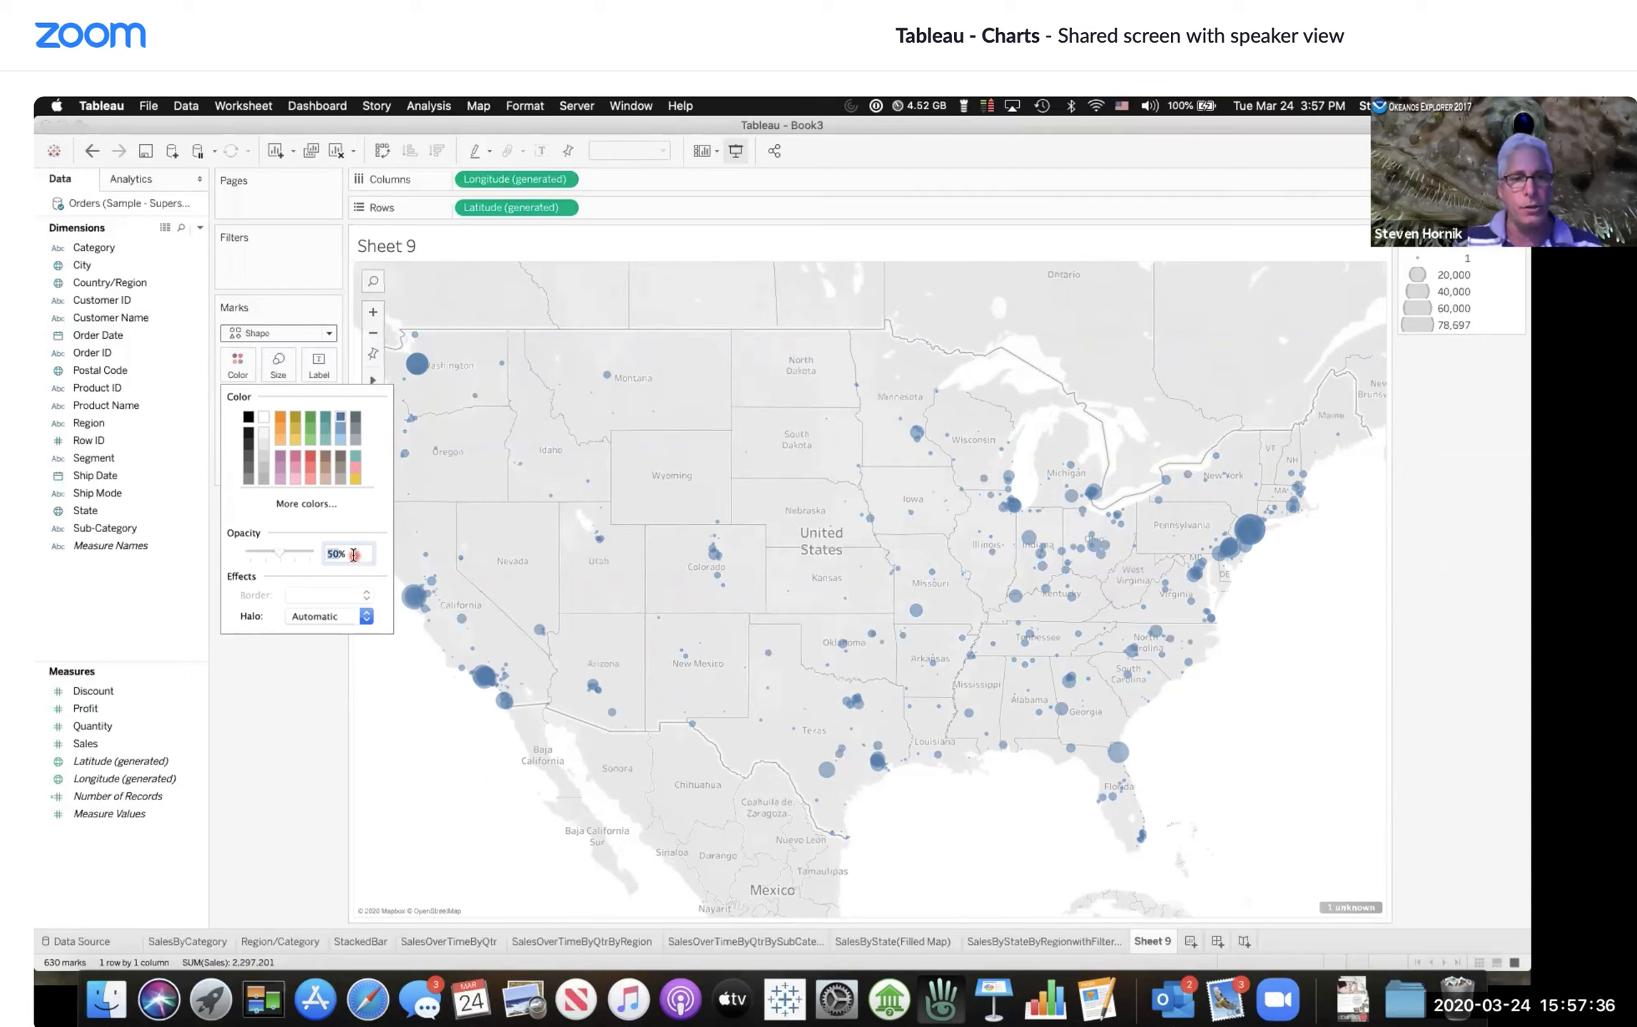
Step: Set the mark halo to None
click(342, 620)
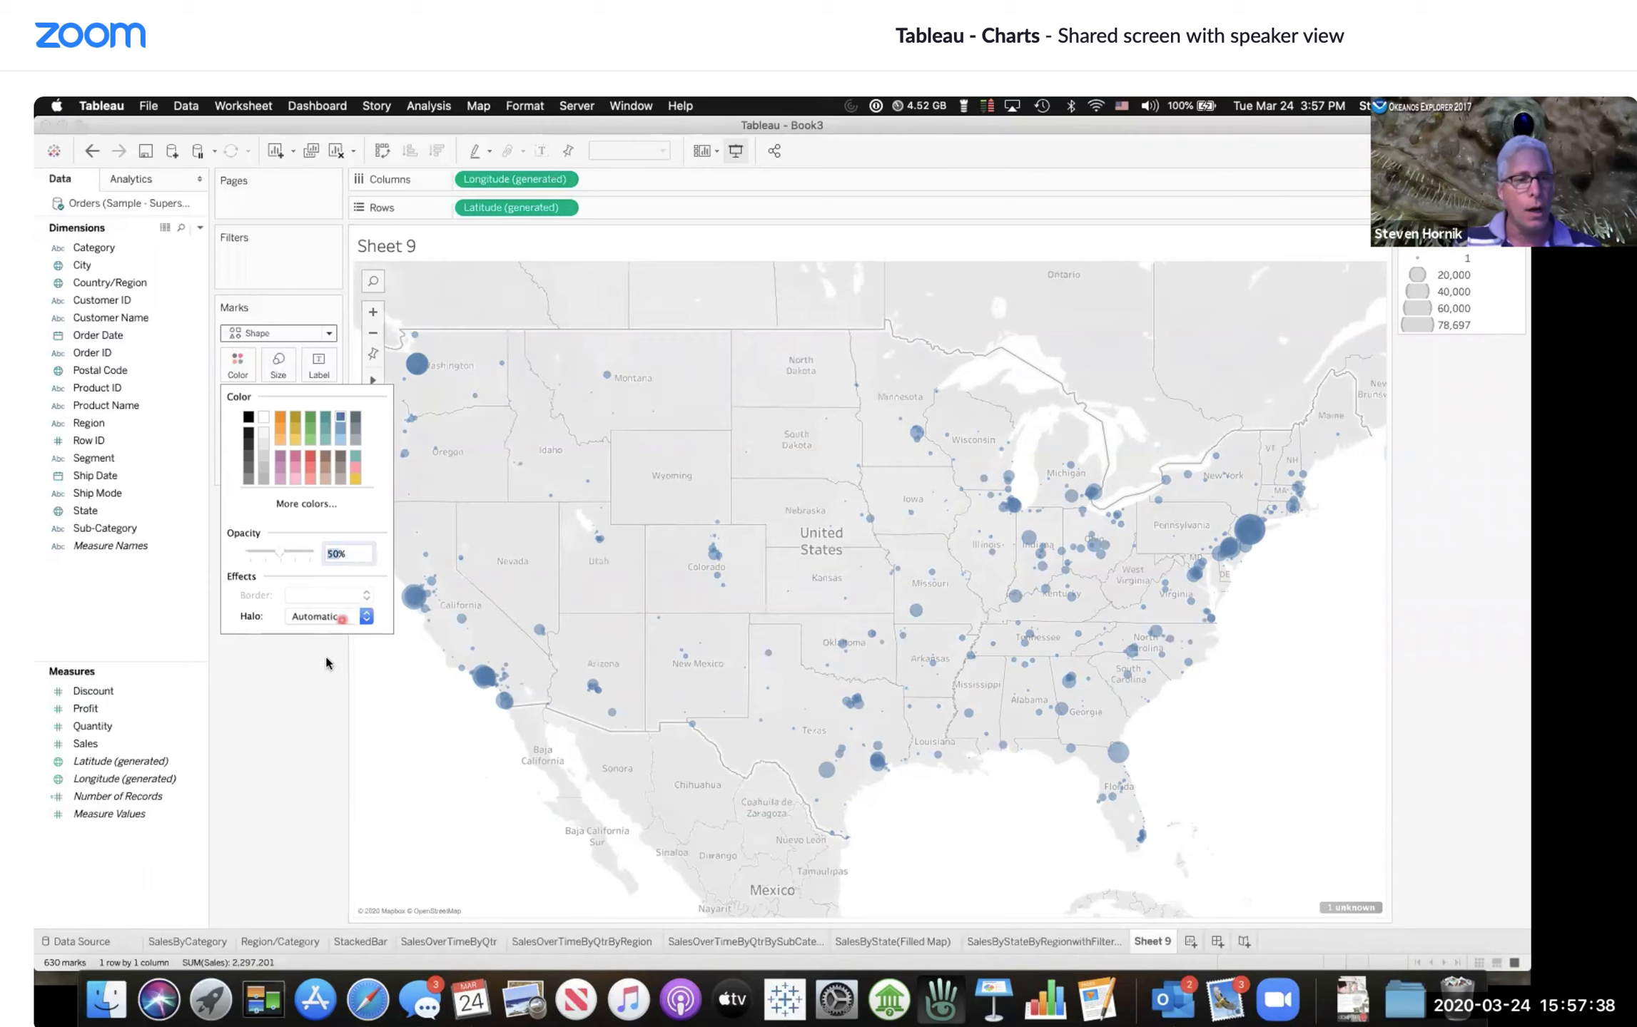
click(366, 618)
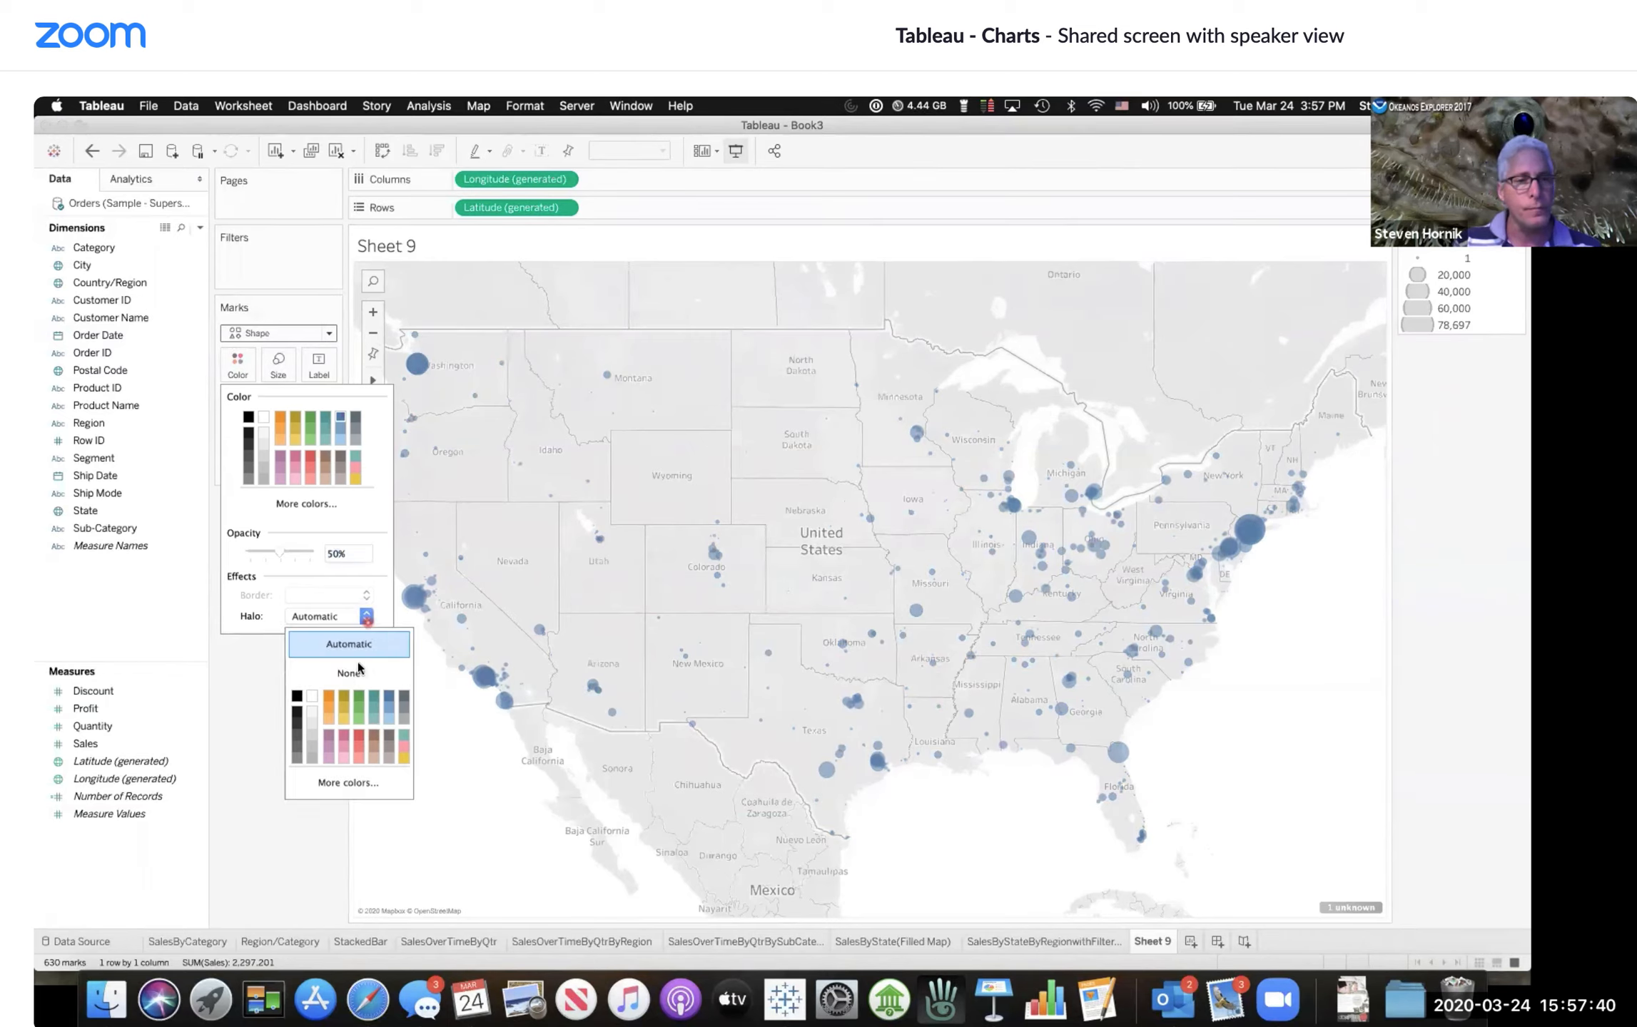
click(295, 698)
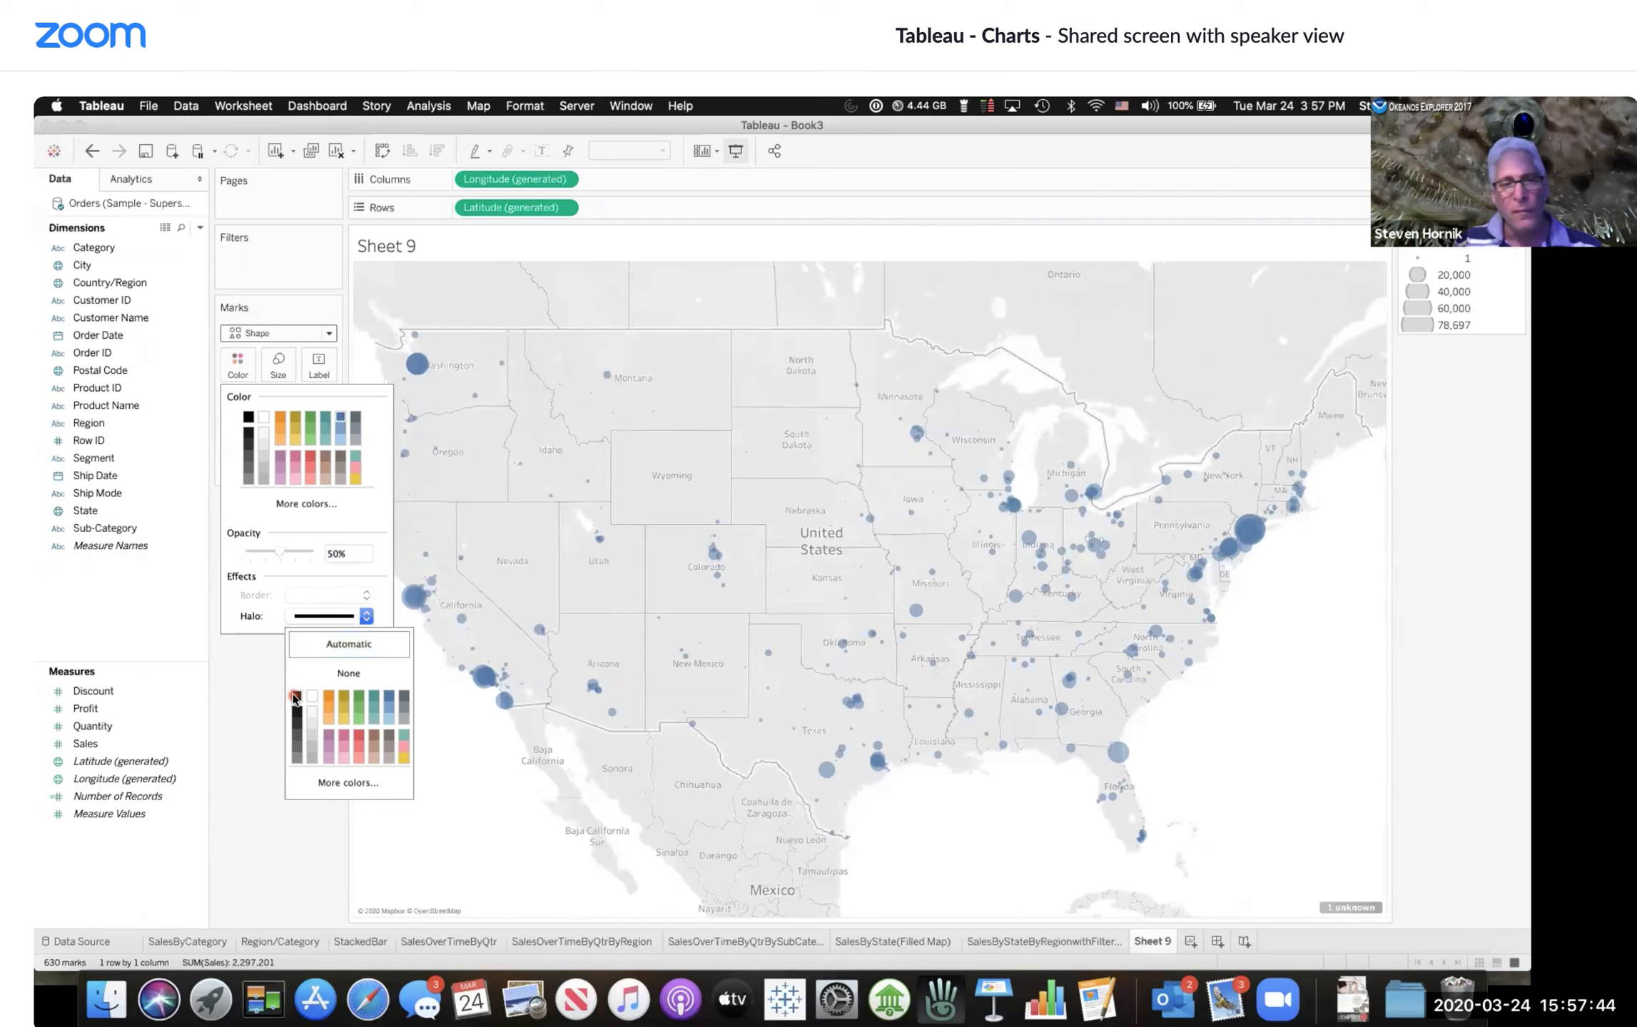
click(225, 700)
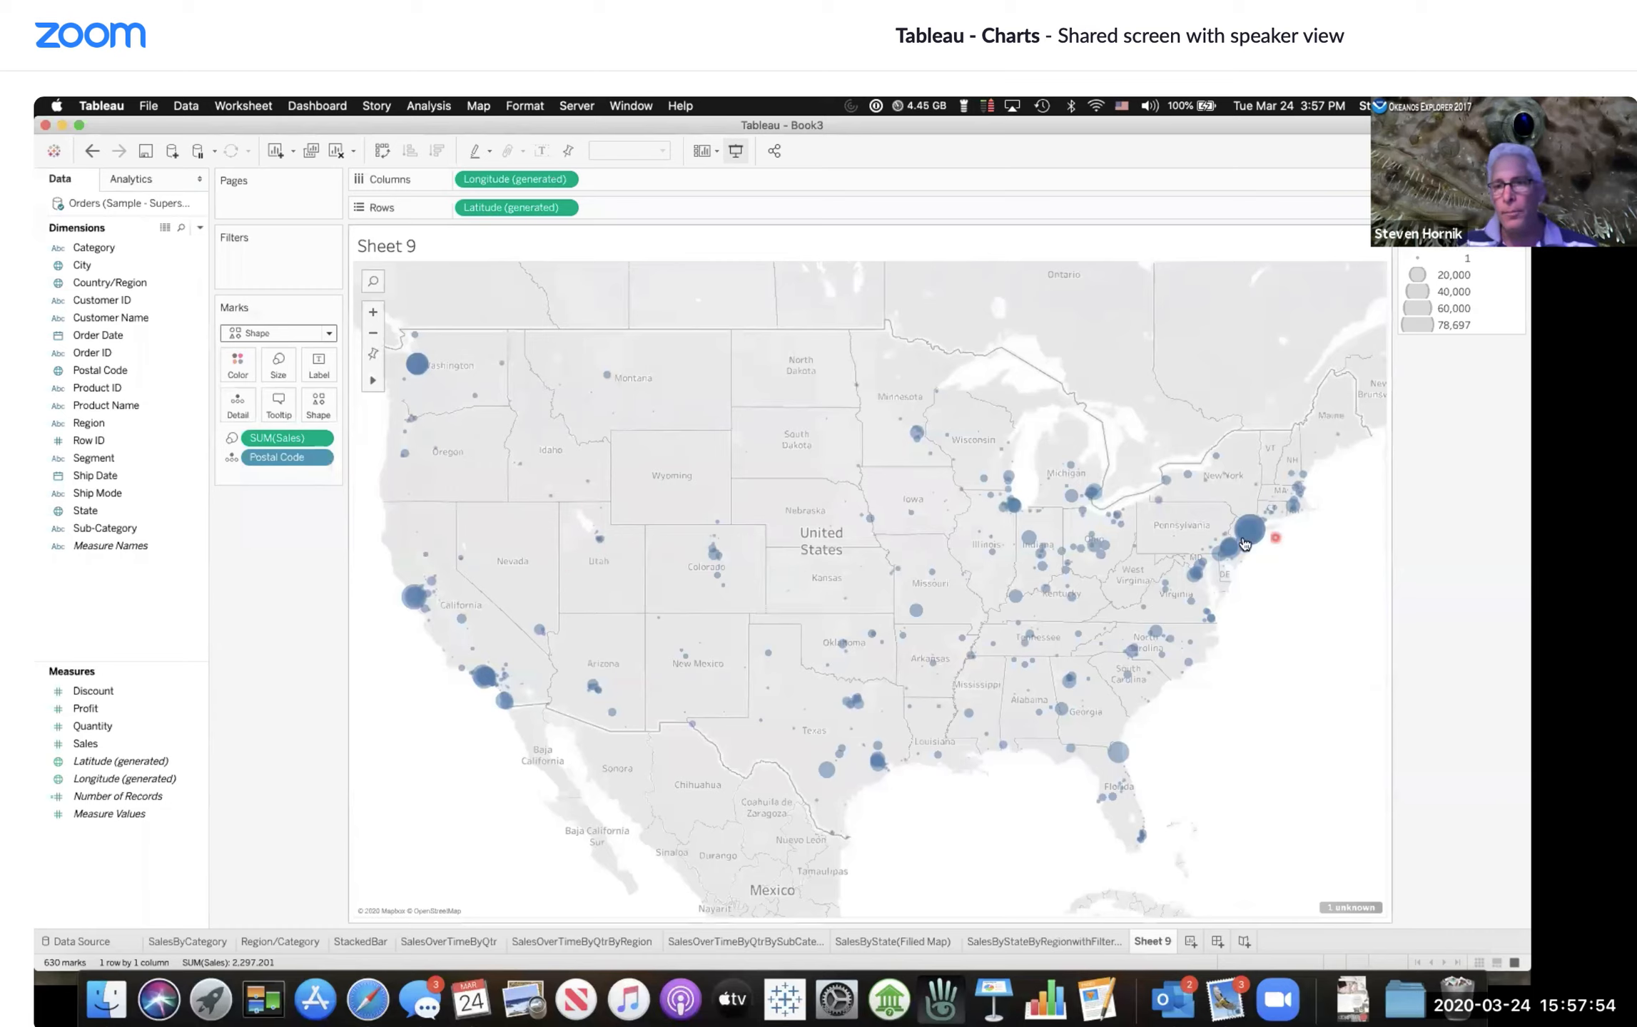
Step: Add Region as a filter on the postal code map, accepting the filter dialog's default settings
mouse_move(1271, 542)
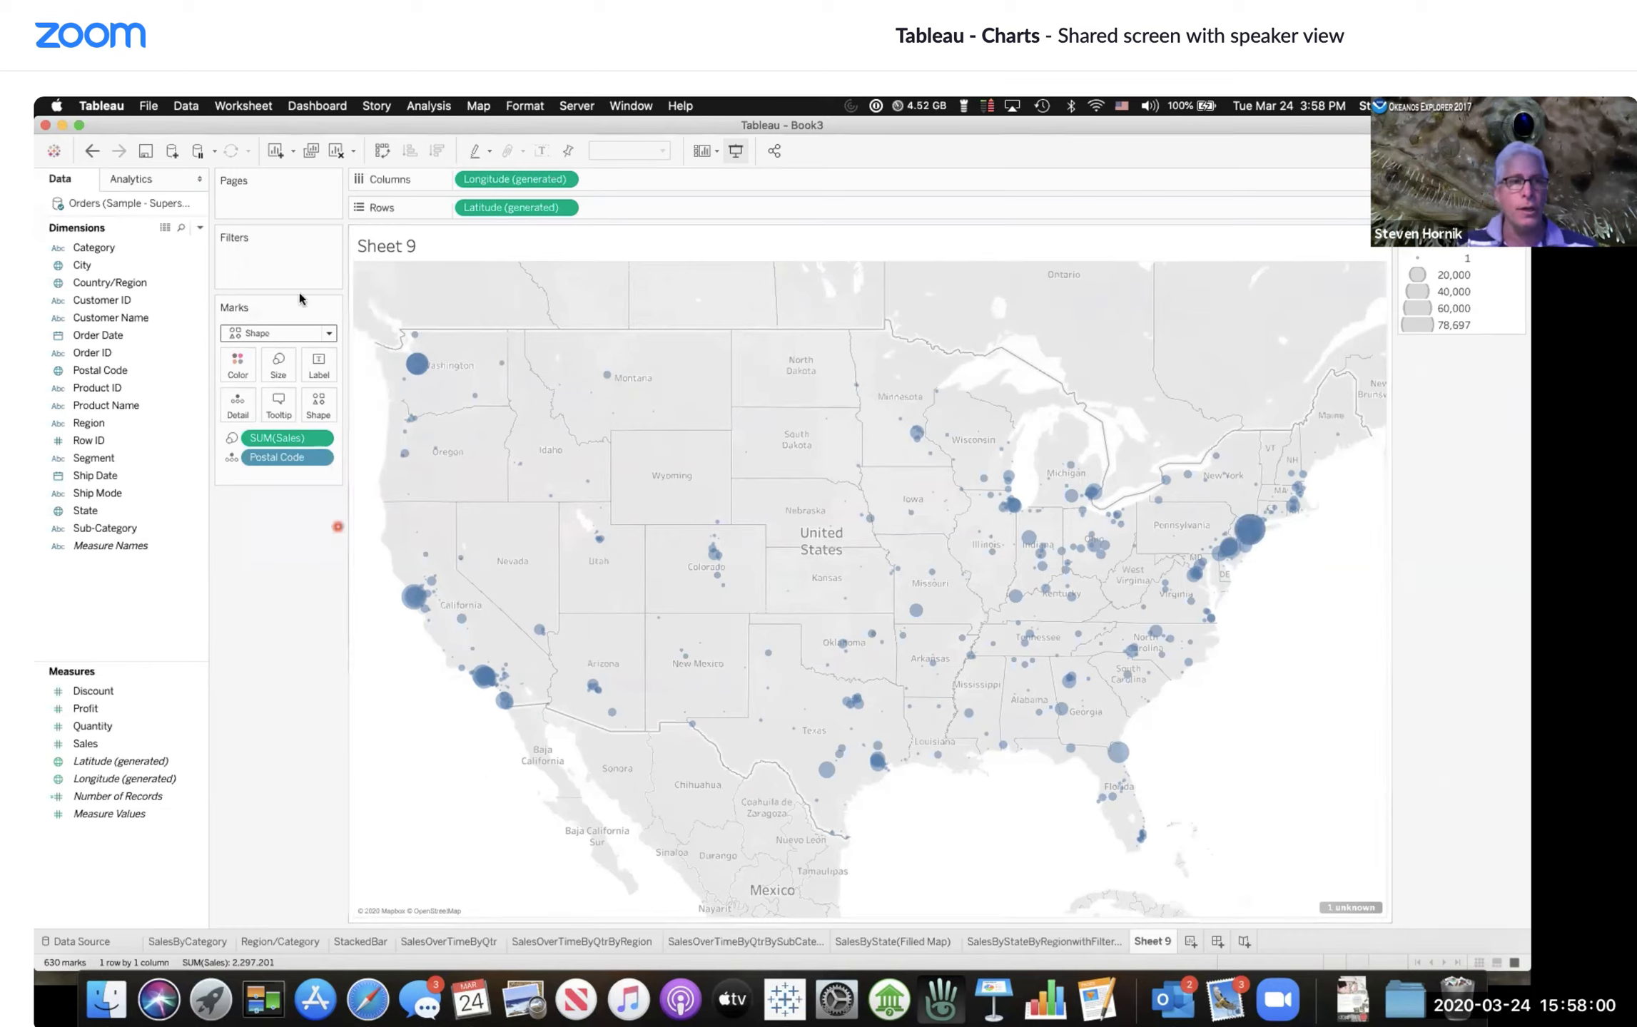
click(103, 334)
click(97, 423)
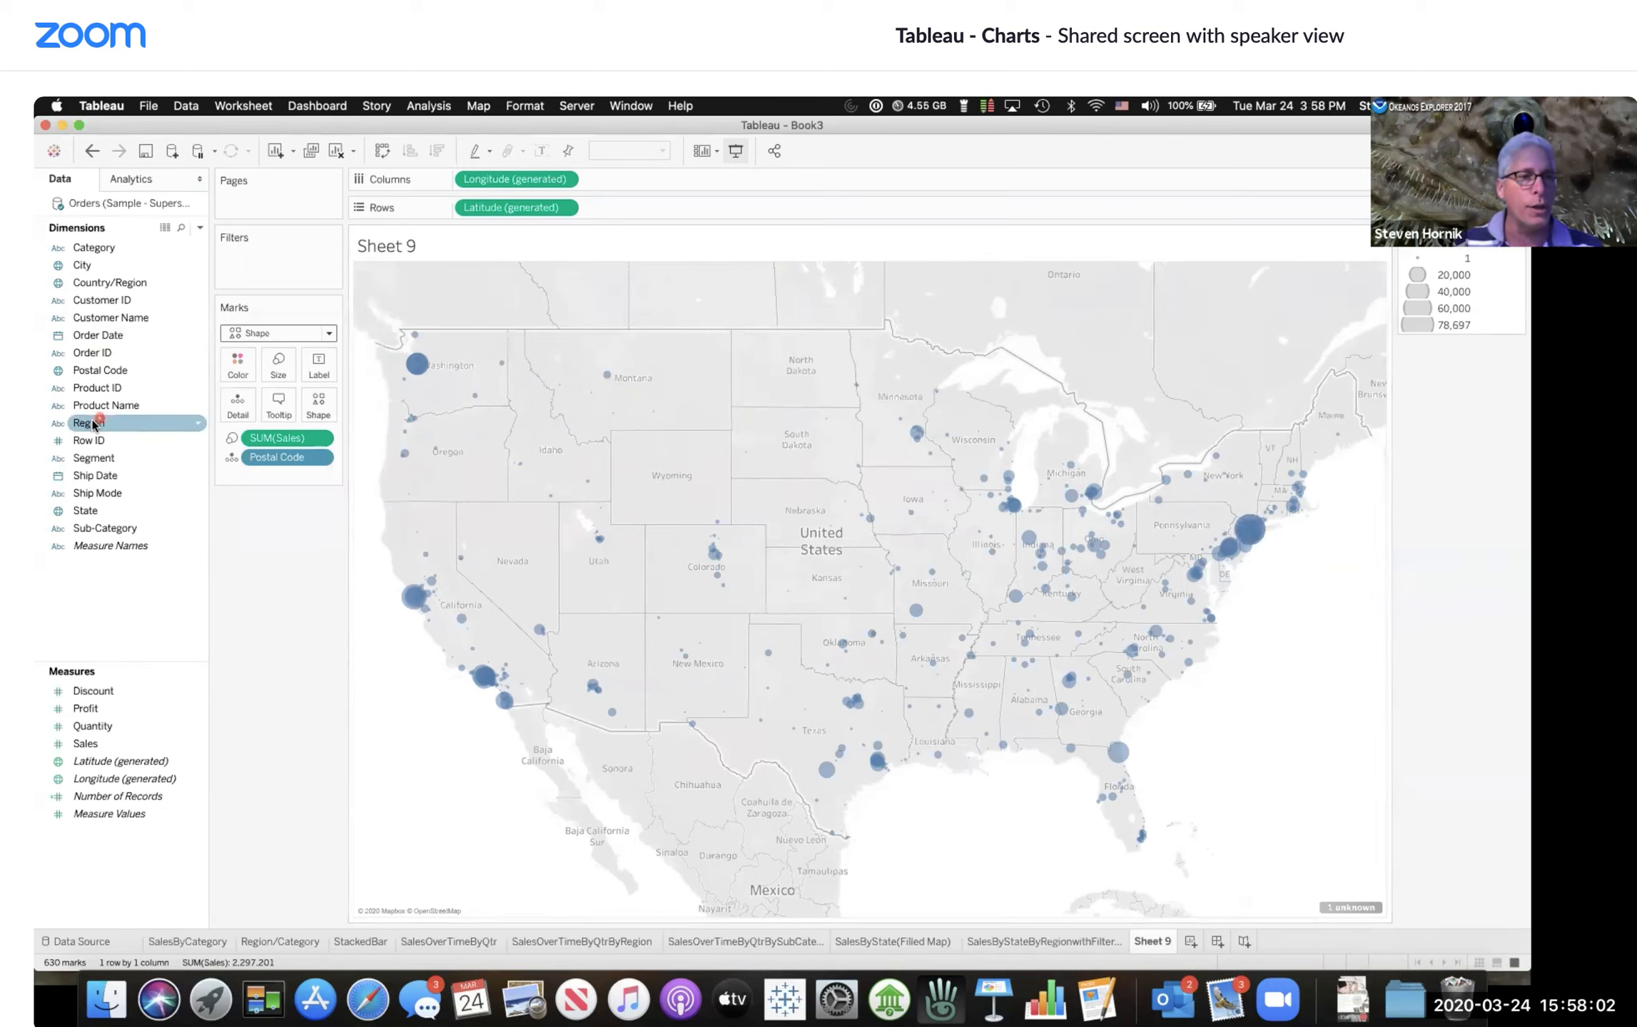
drag(263, 205, 255, 257)
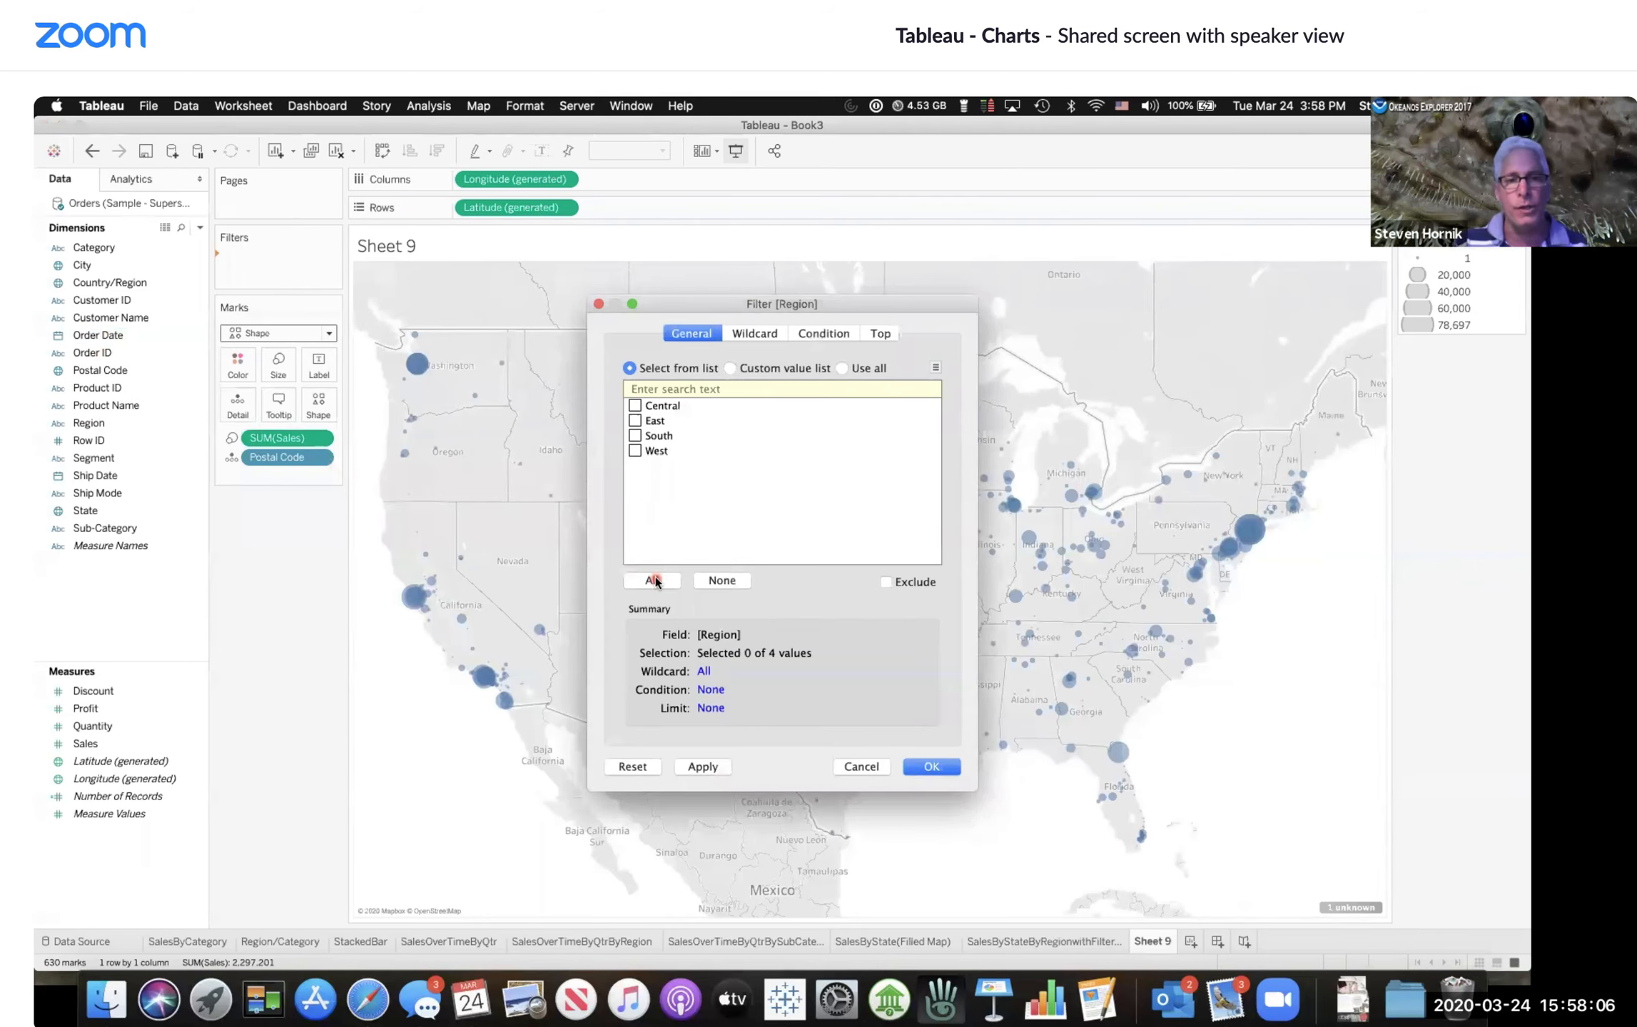
click(933, 767)
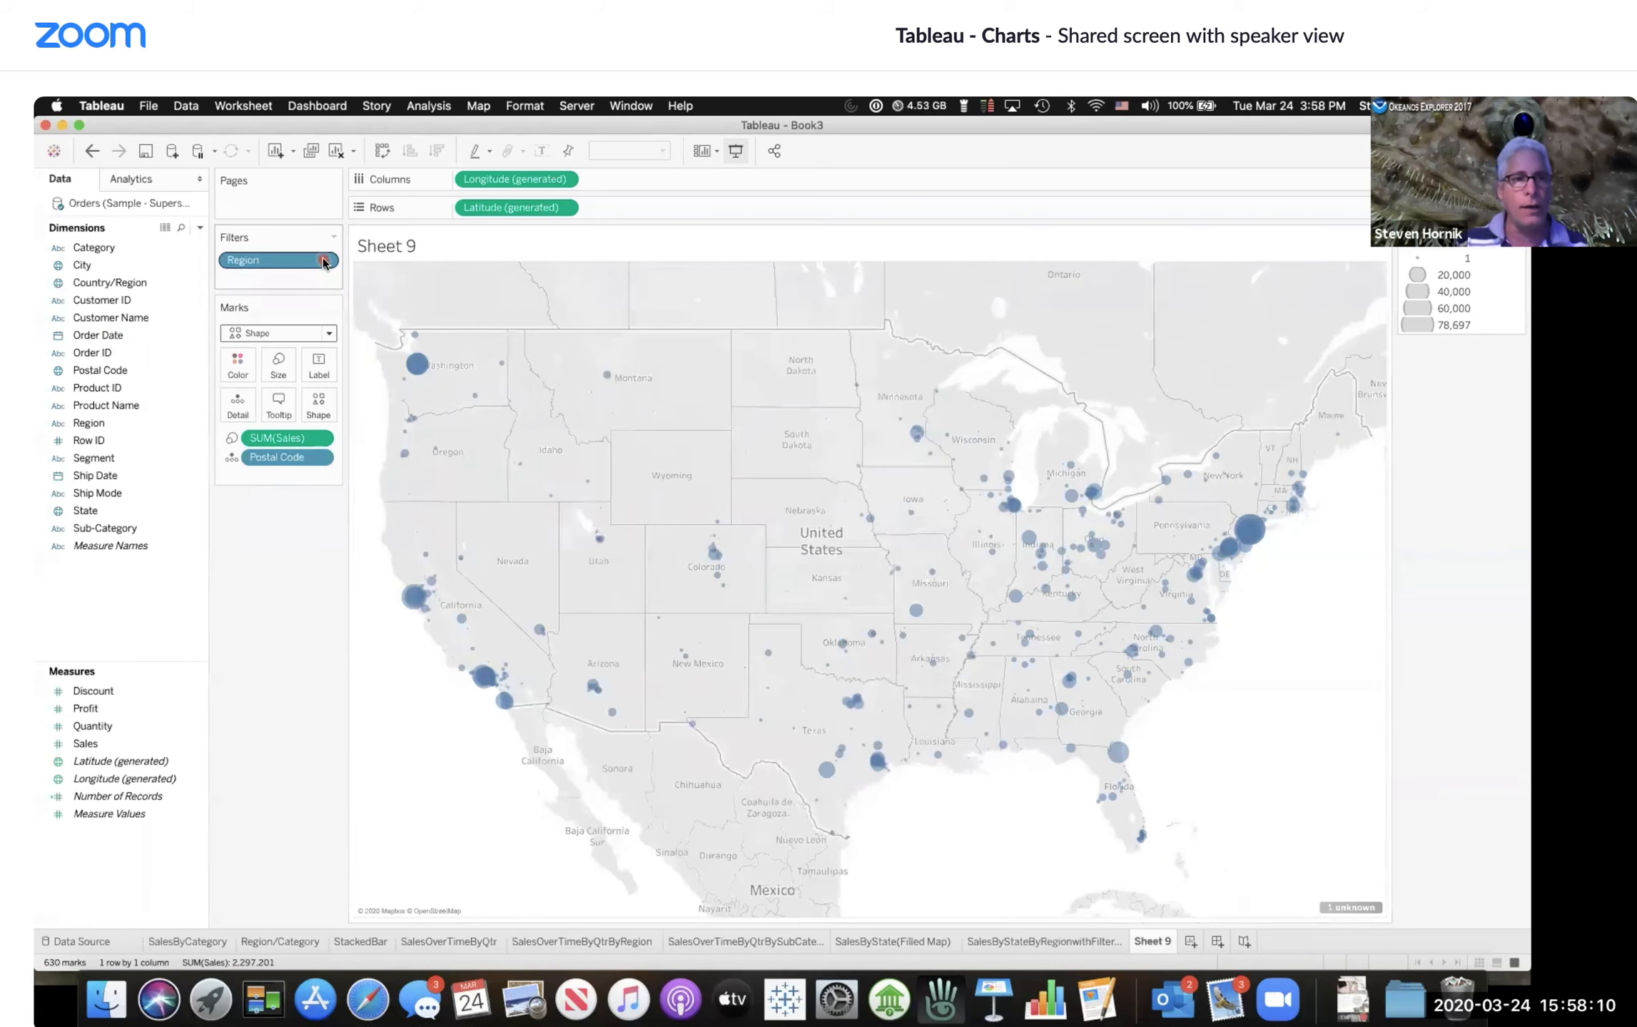
Step: Show the Region filter card and filter the map to the East region only
click(324, 259)
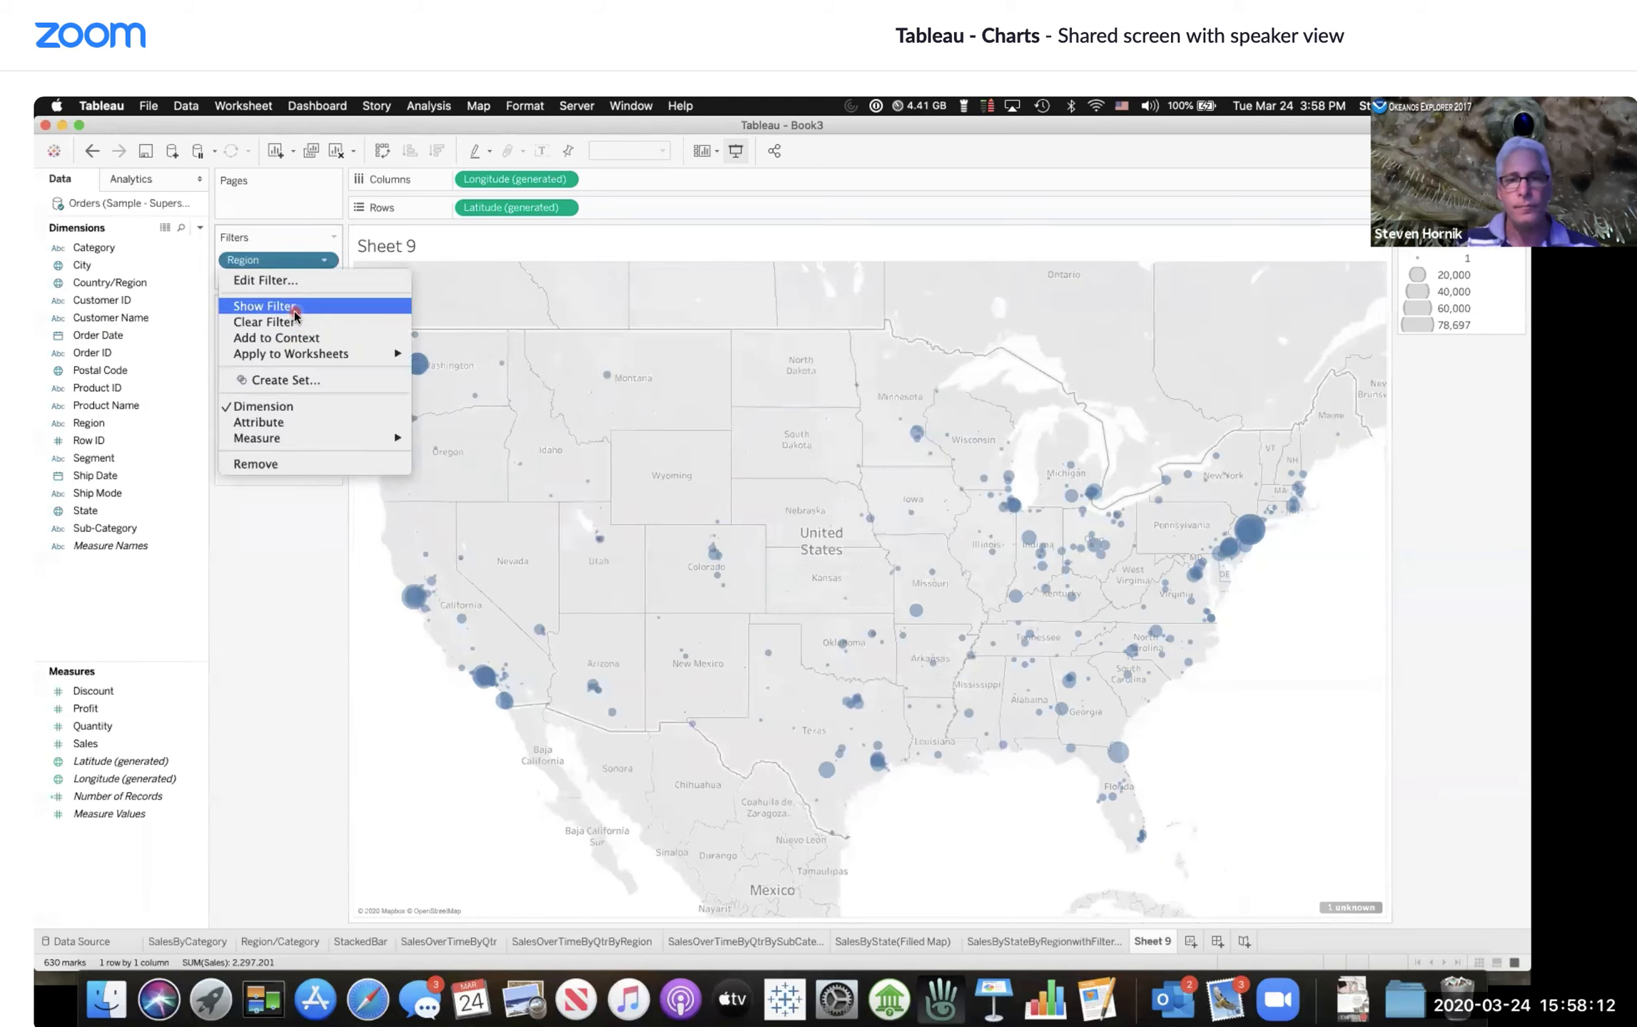
click(293, 306)
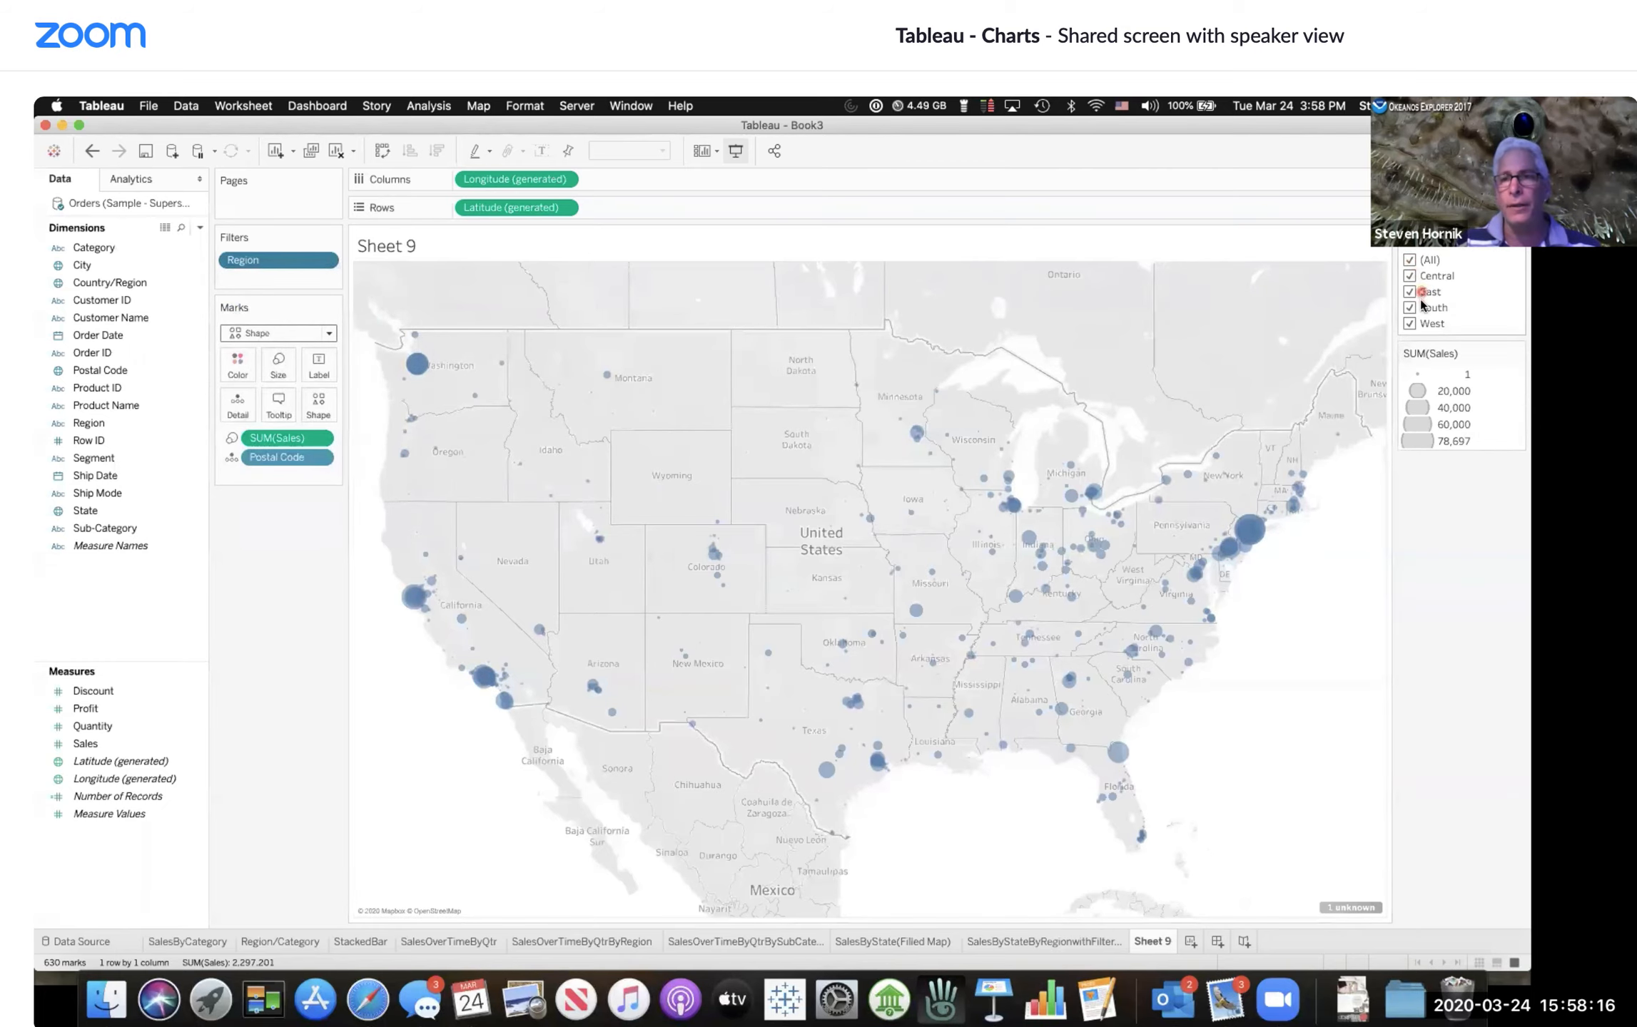
click(1408, 259)
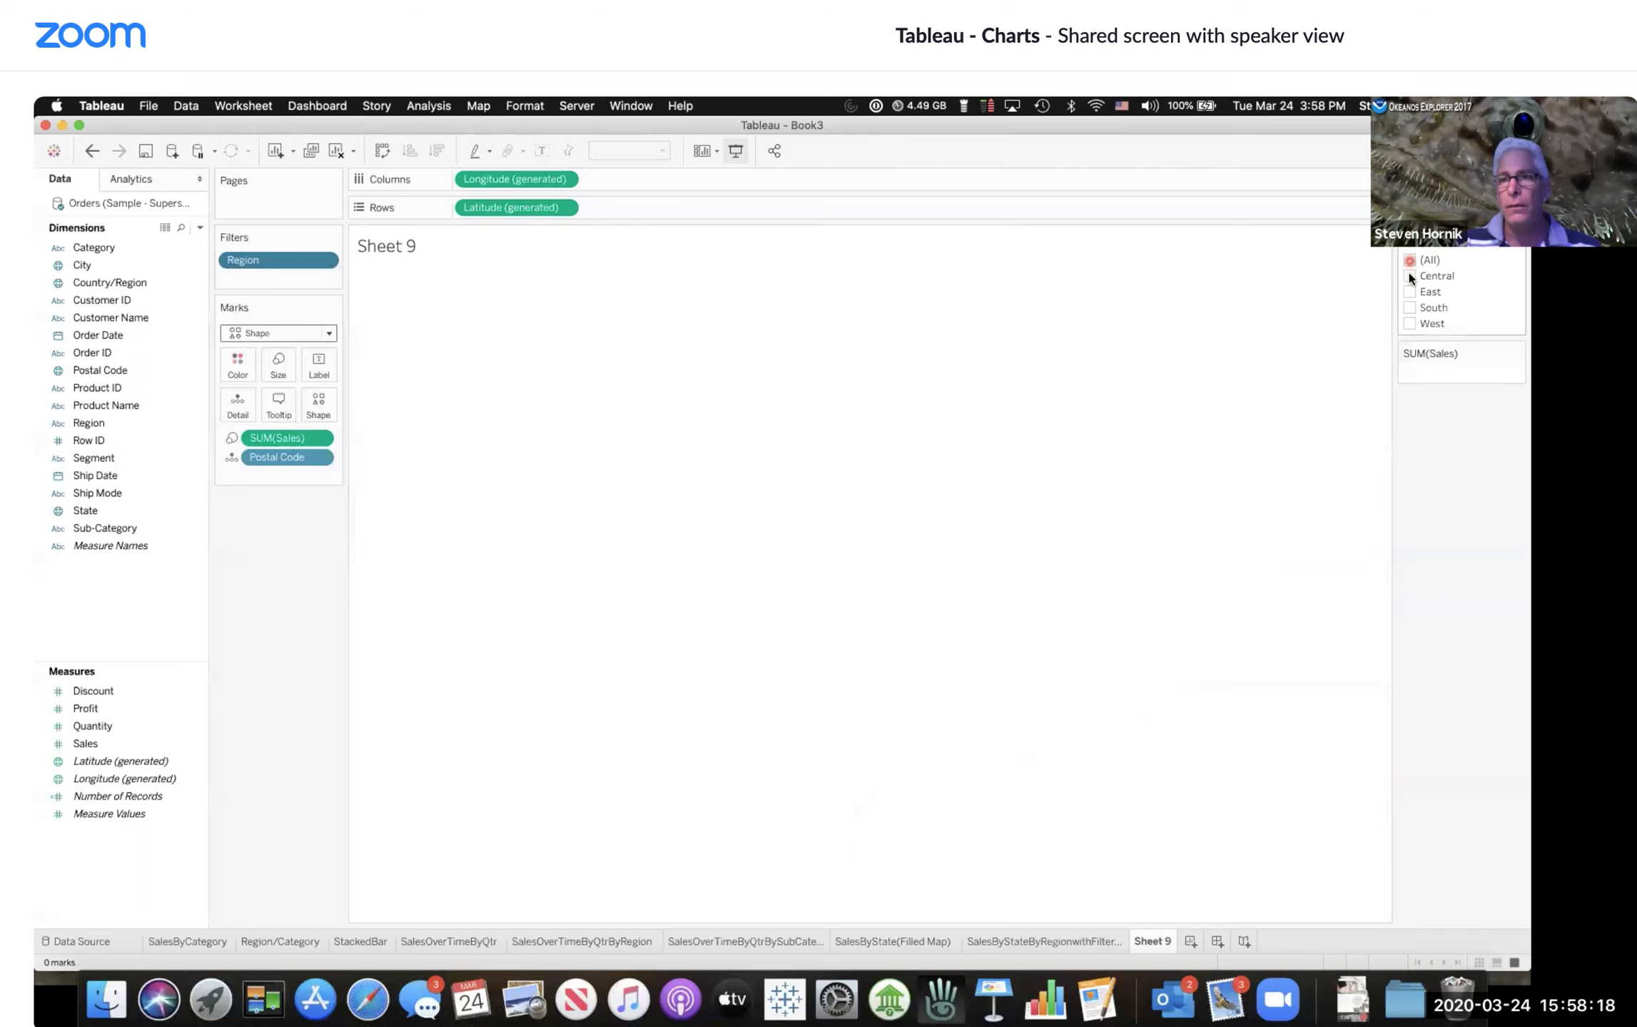
click(1407, 260)
click(1408, 259)
click(1410, 291)
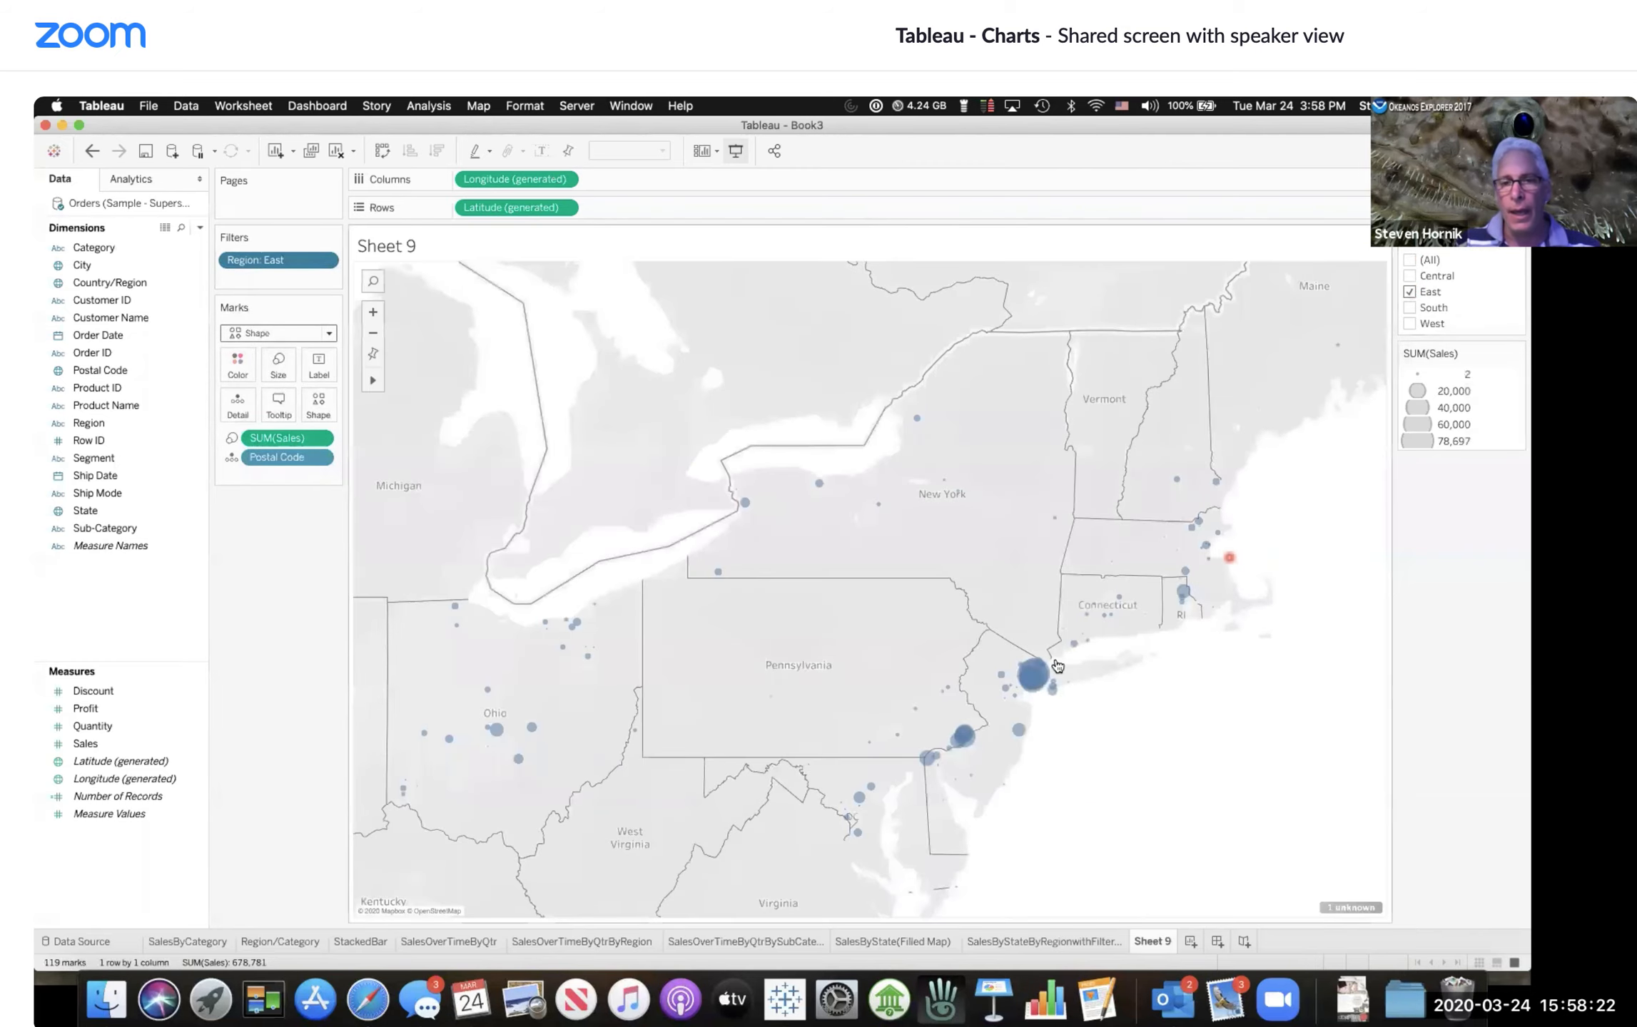
Step: Select all regions again in the Region filter card
mouse_move(1036, 692)
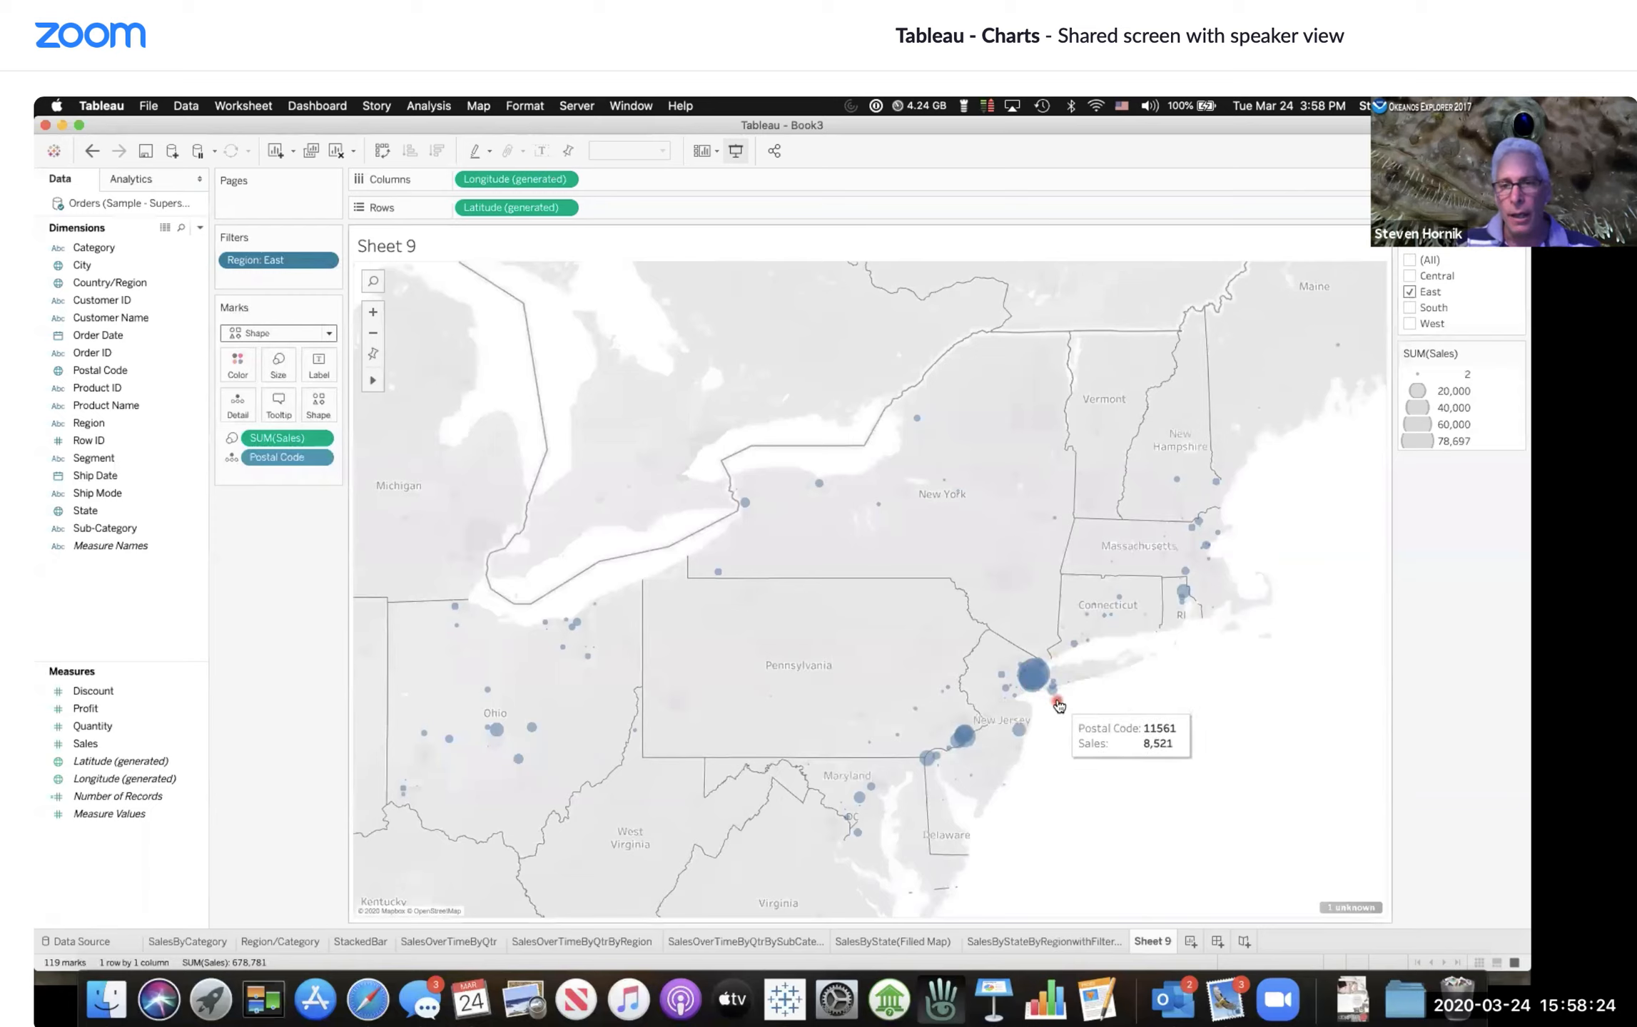
mouse_move(972, 742)
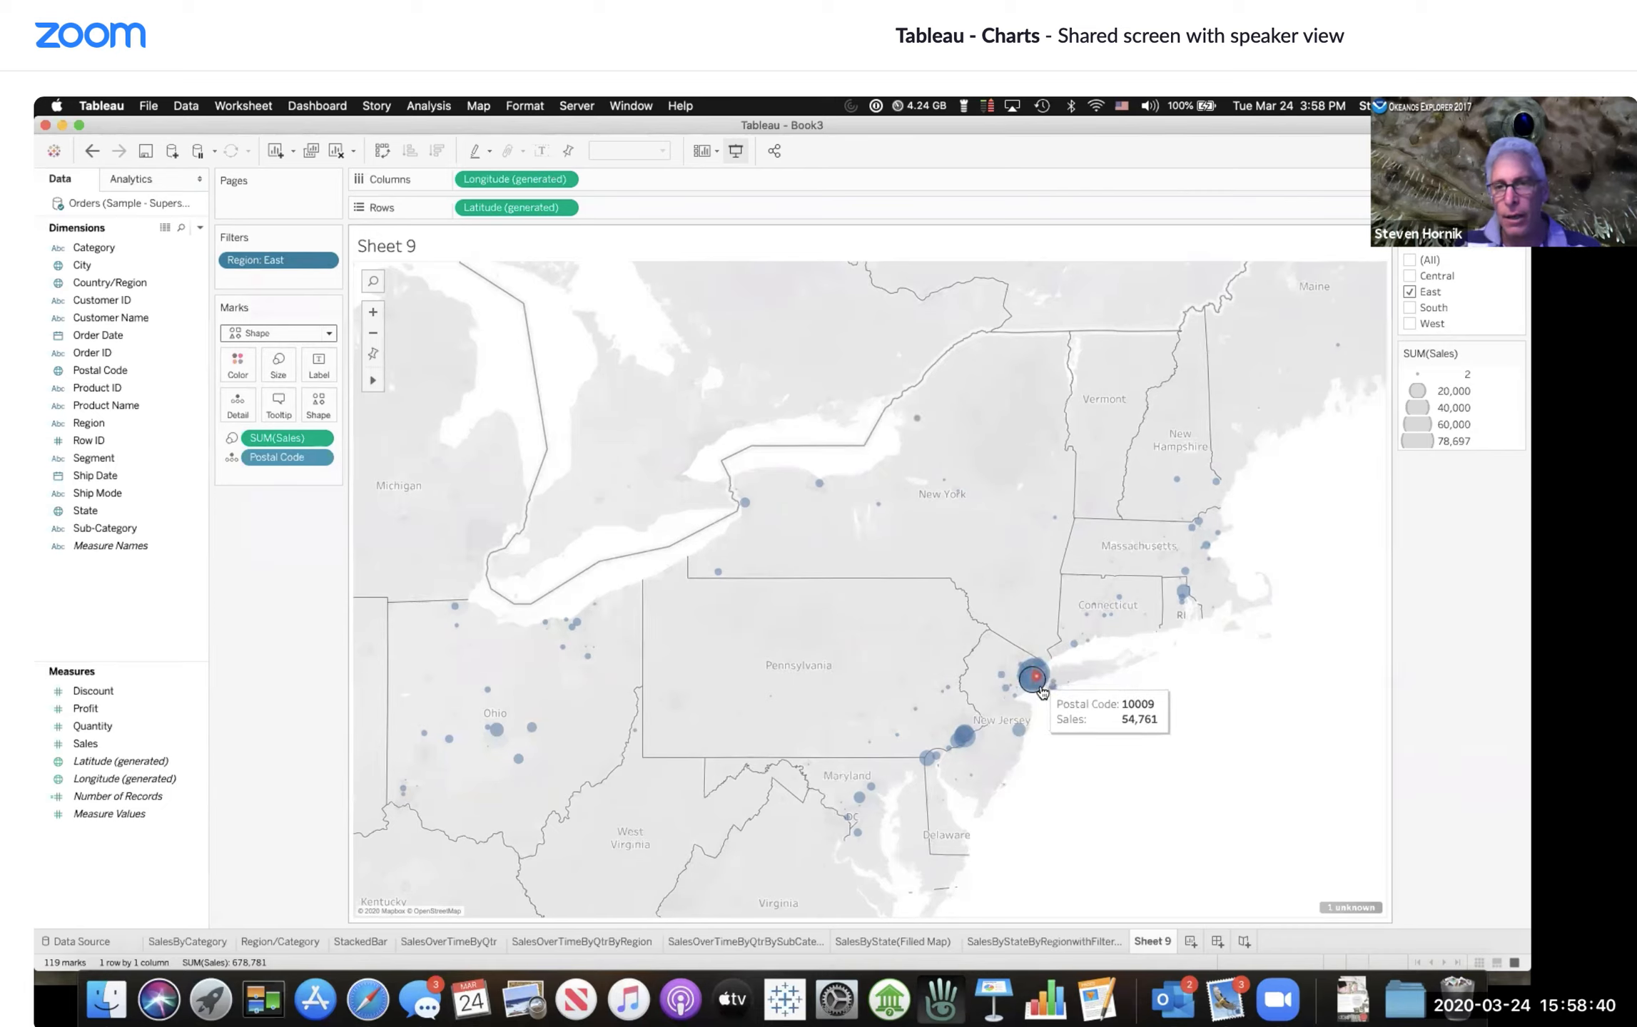
click(1410, 260)
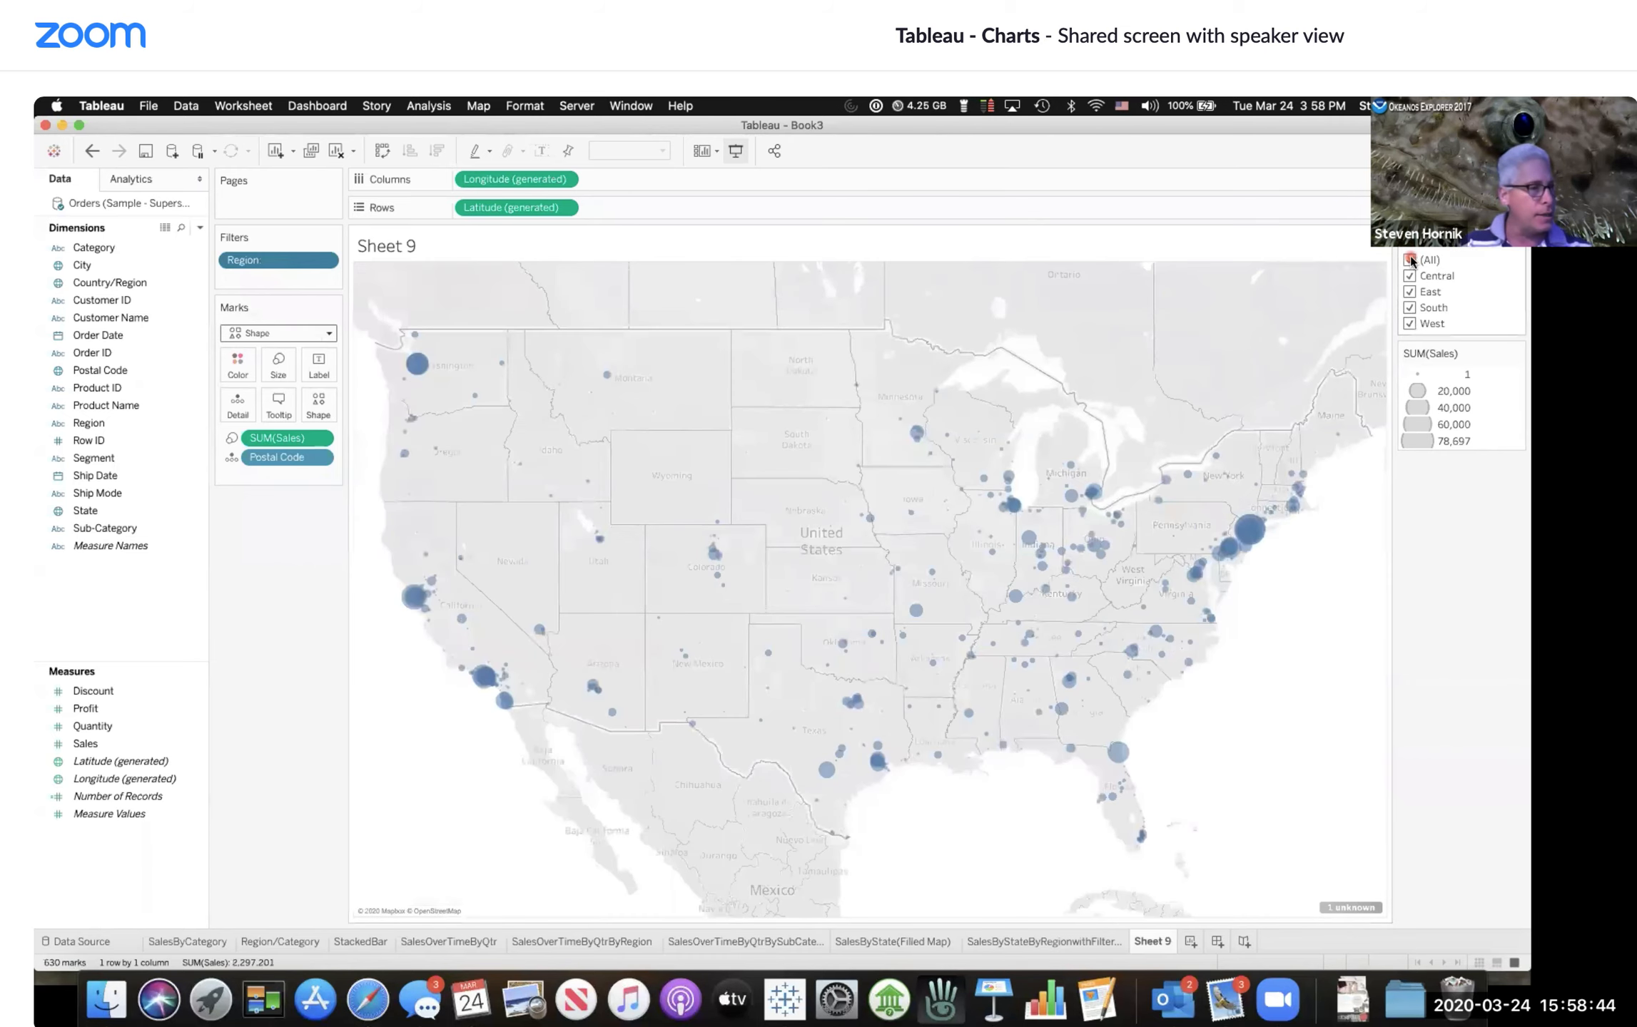